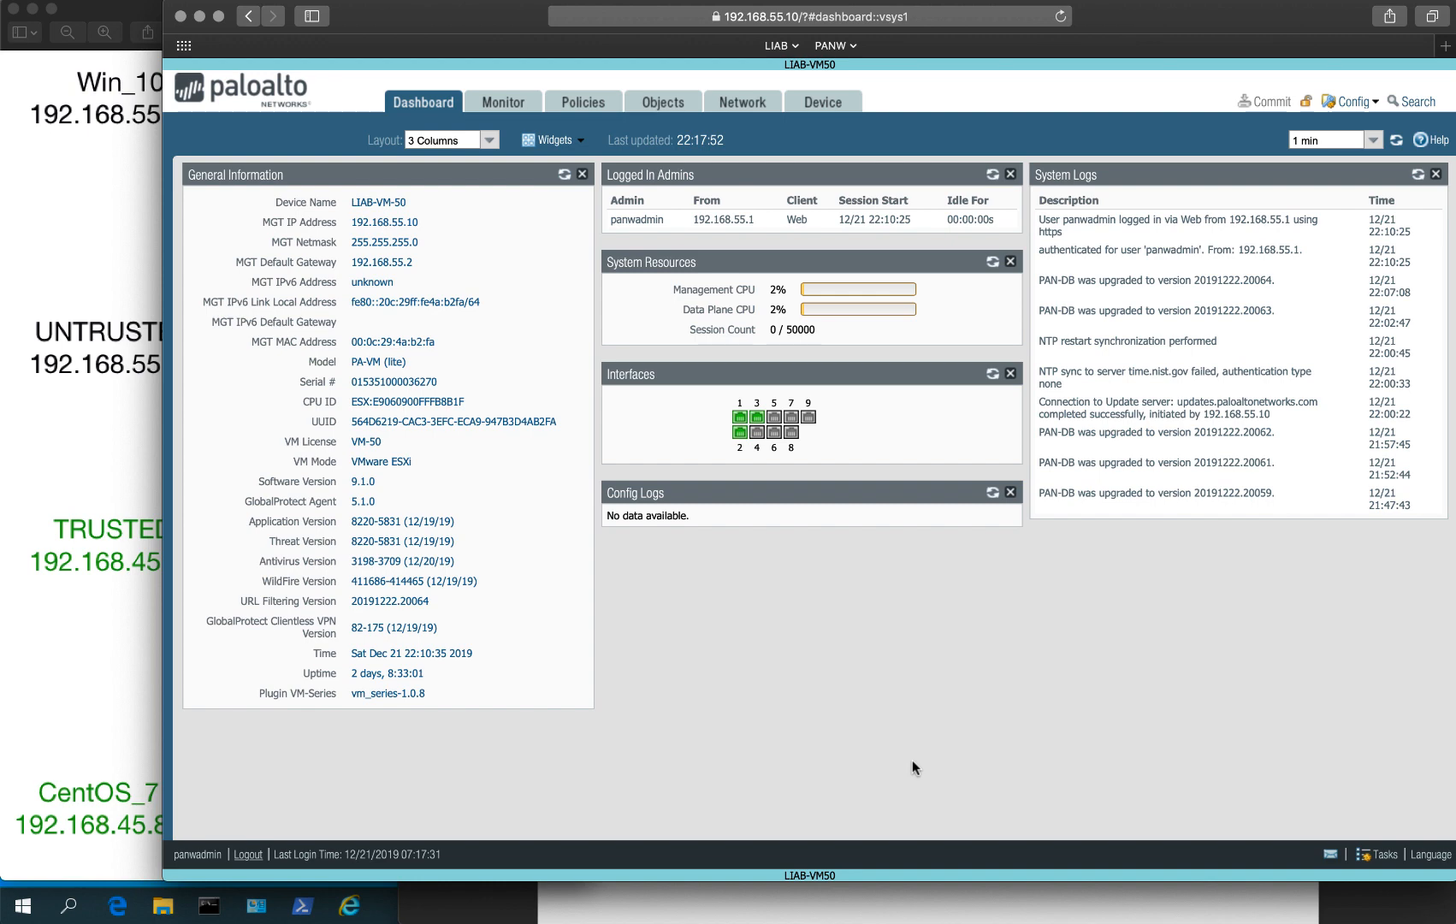
Step: Review the PANW 9.1 GP configuration outline and the GP-LAB-Only network diagram, and return to the firewall's web interface
left_click(1027, 911)
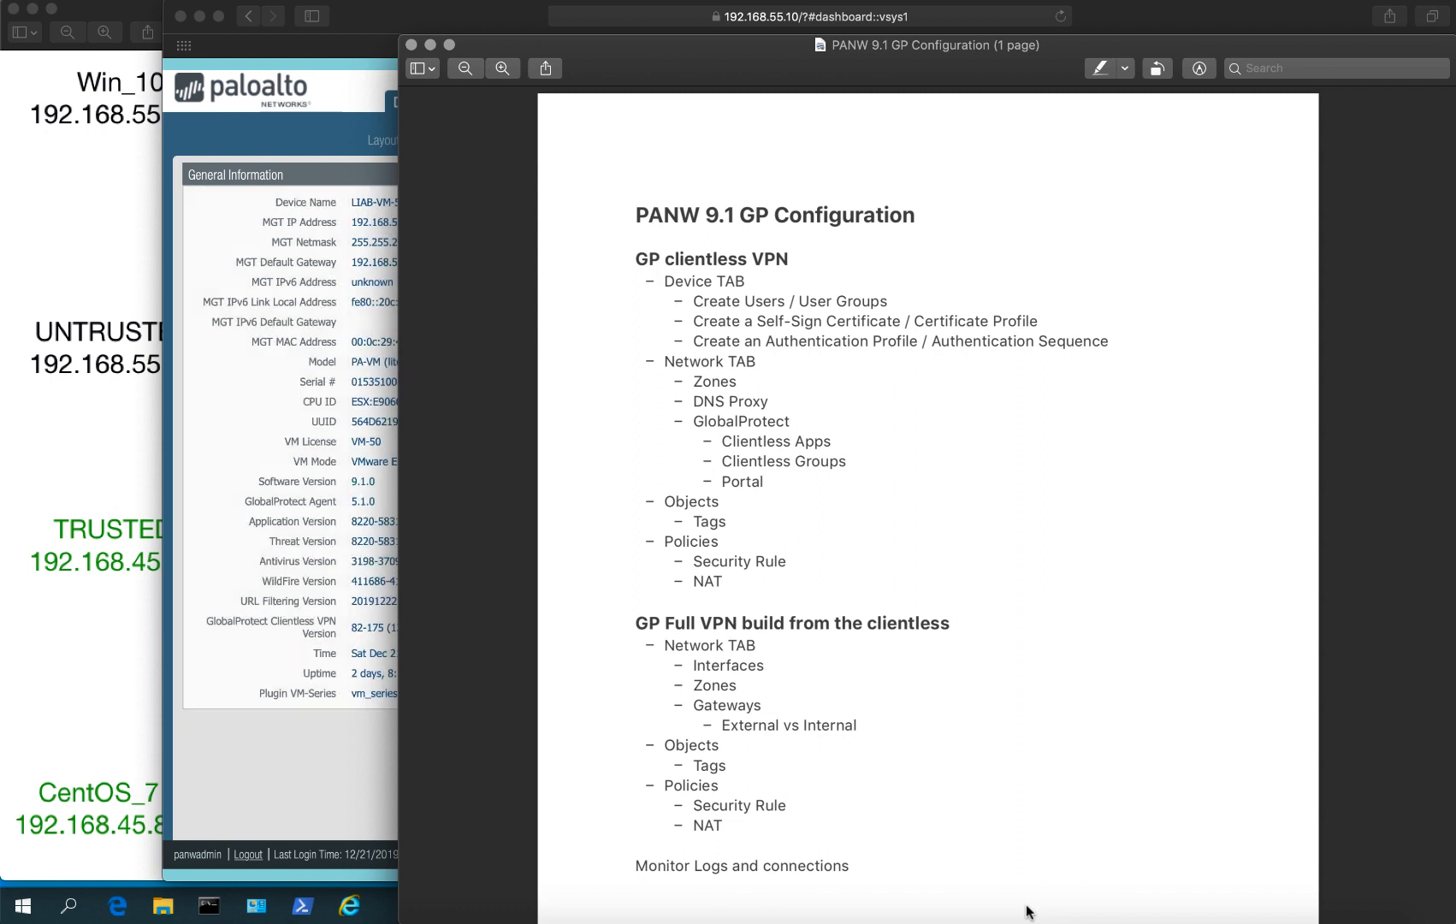
left_click(53, 395)
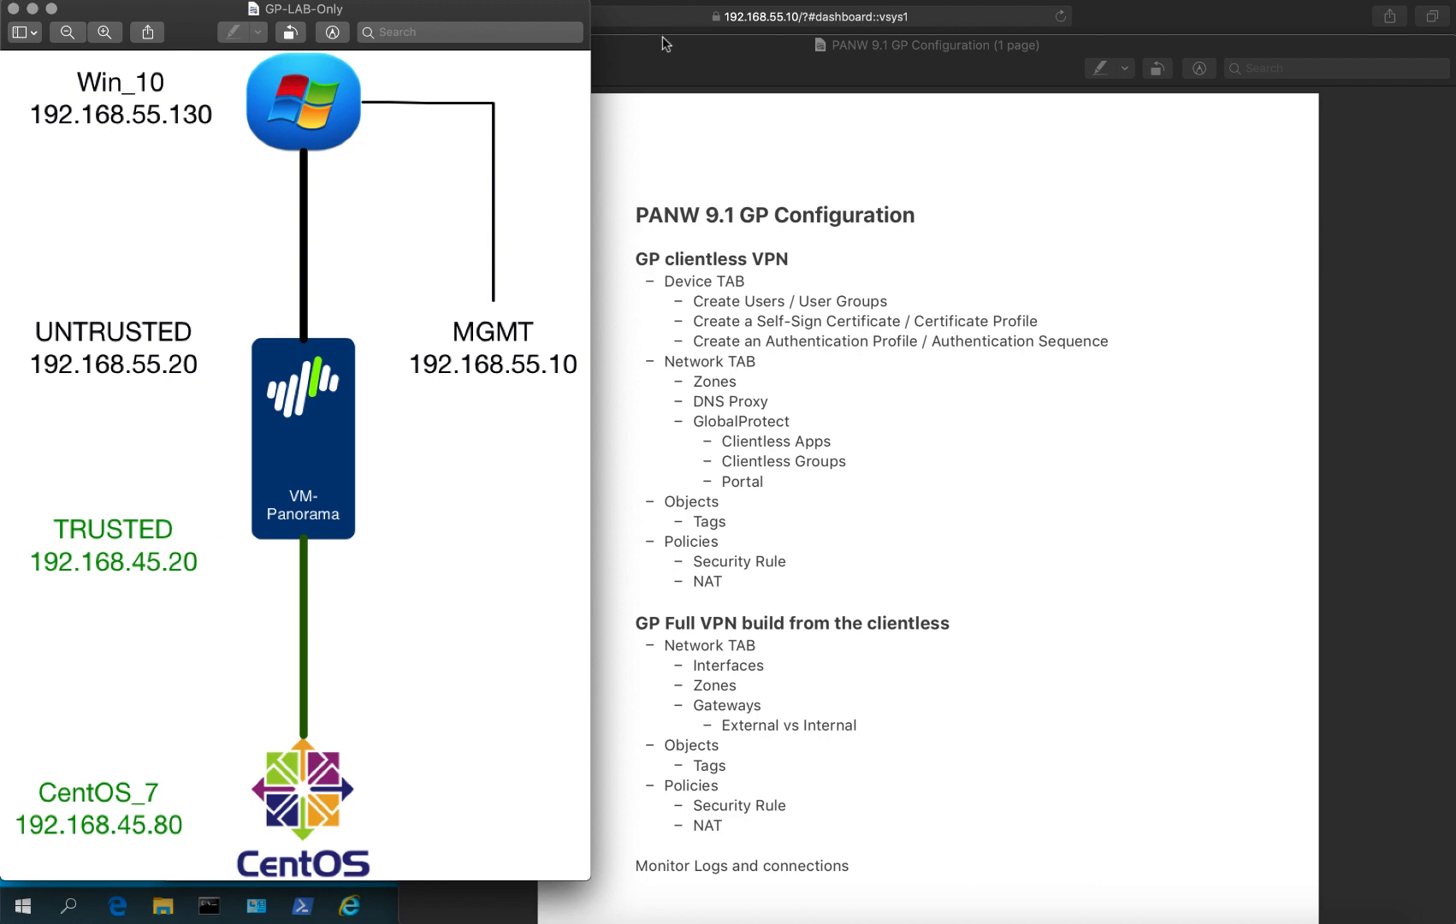
left_click(1146, 18)
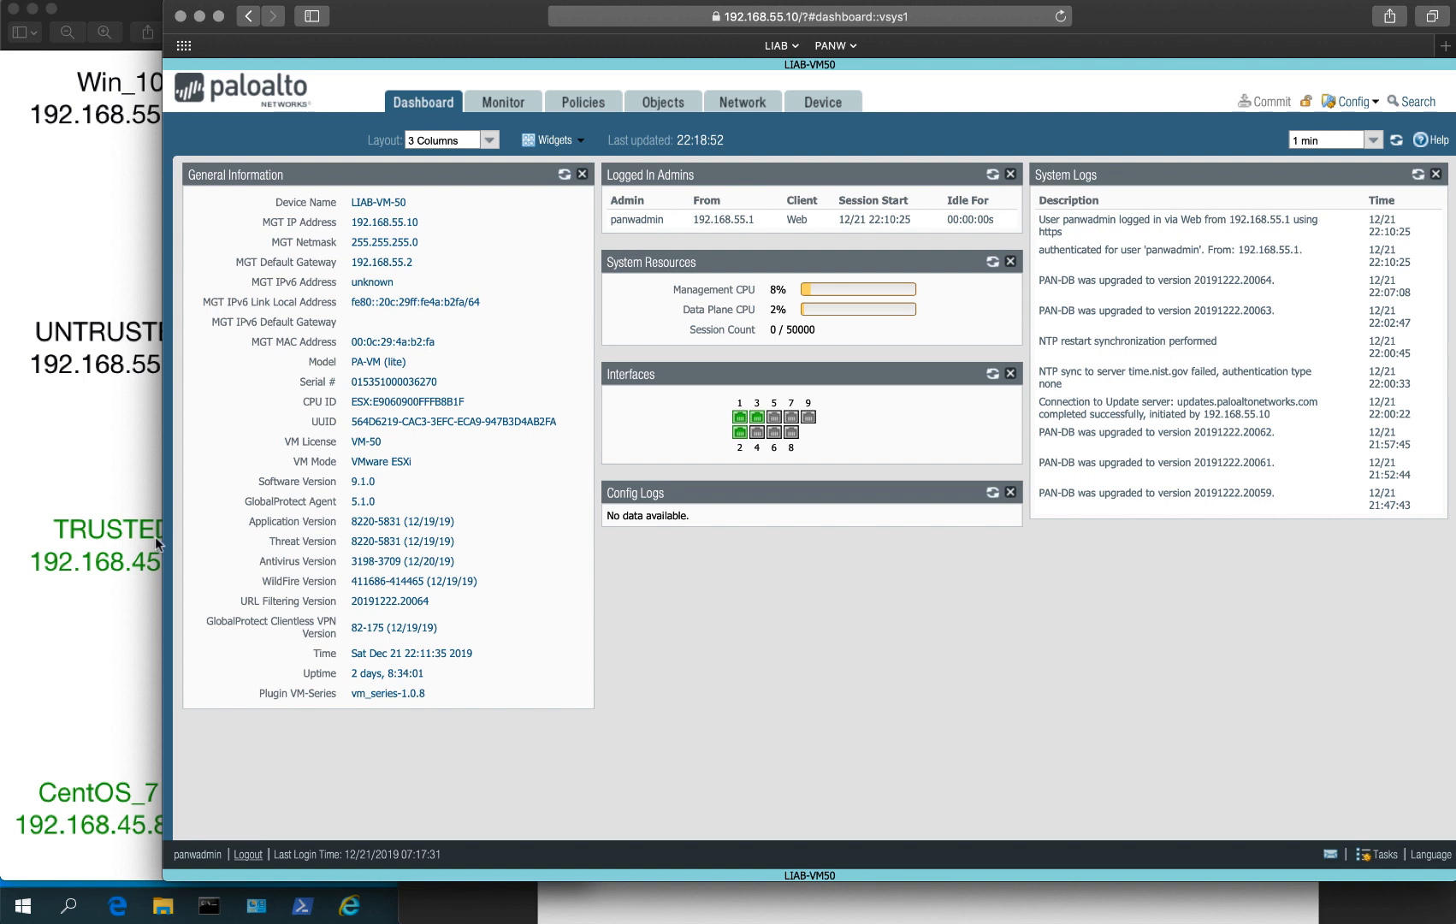
Step: Examine the firewall's model, software version and GlobalProtect agent version in the general information
left_click_drag(352, 360, 410, 363)
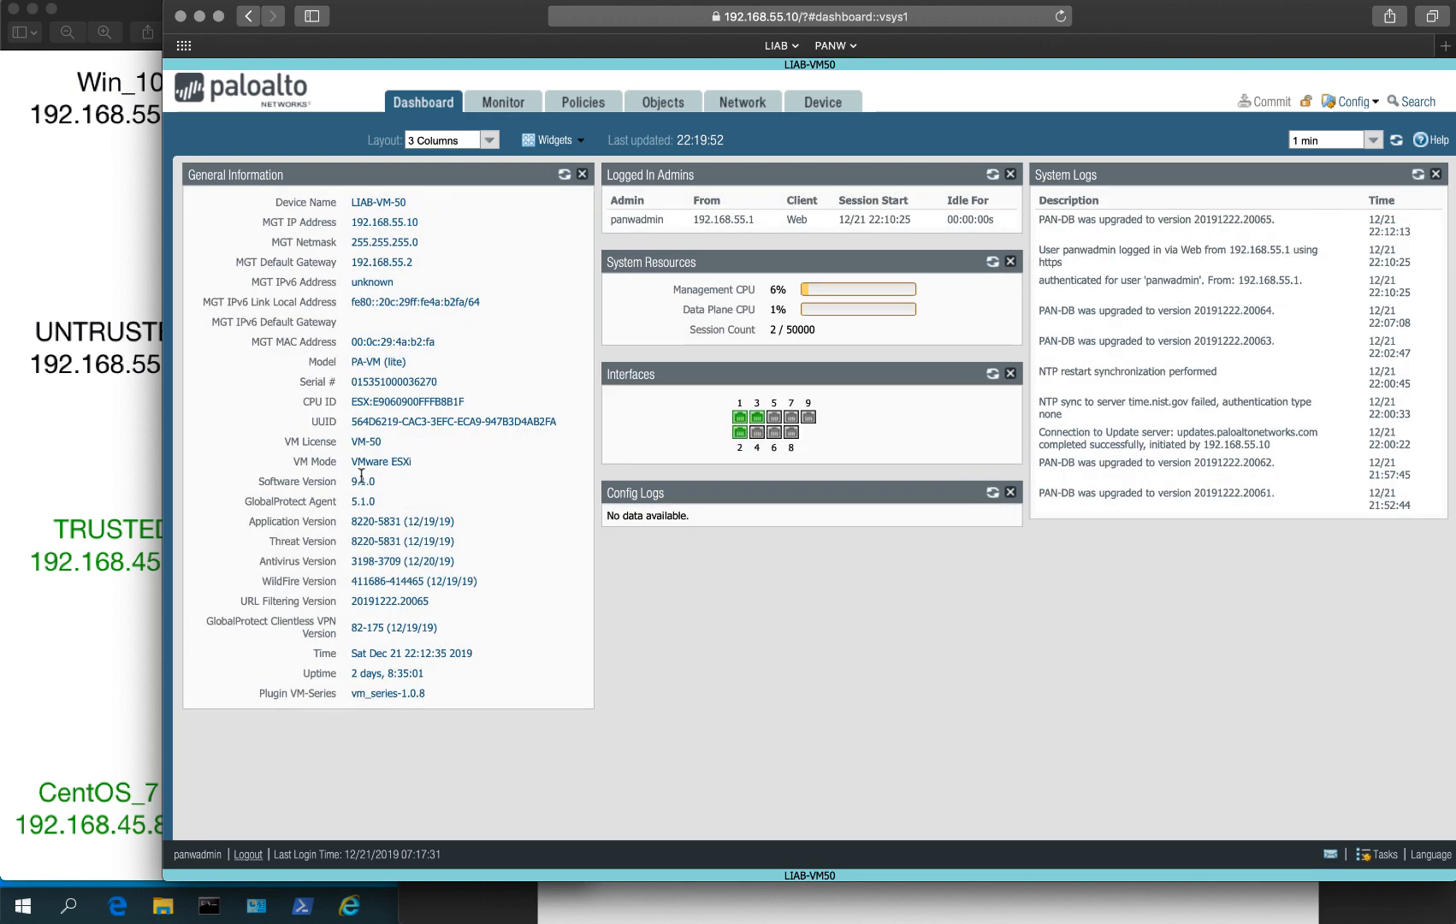
left_click_drag(352, 481, 406, 486)
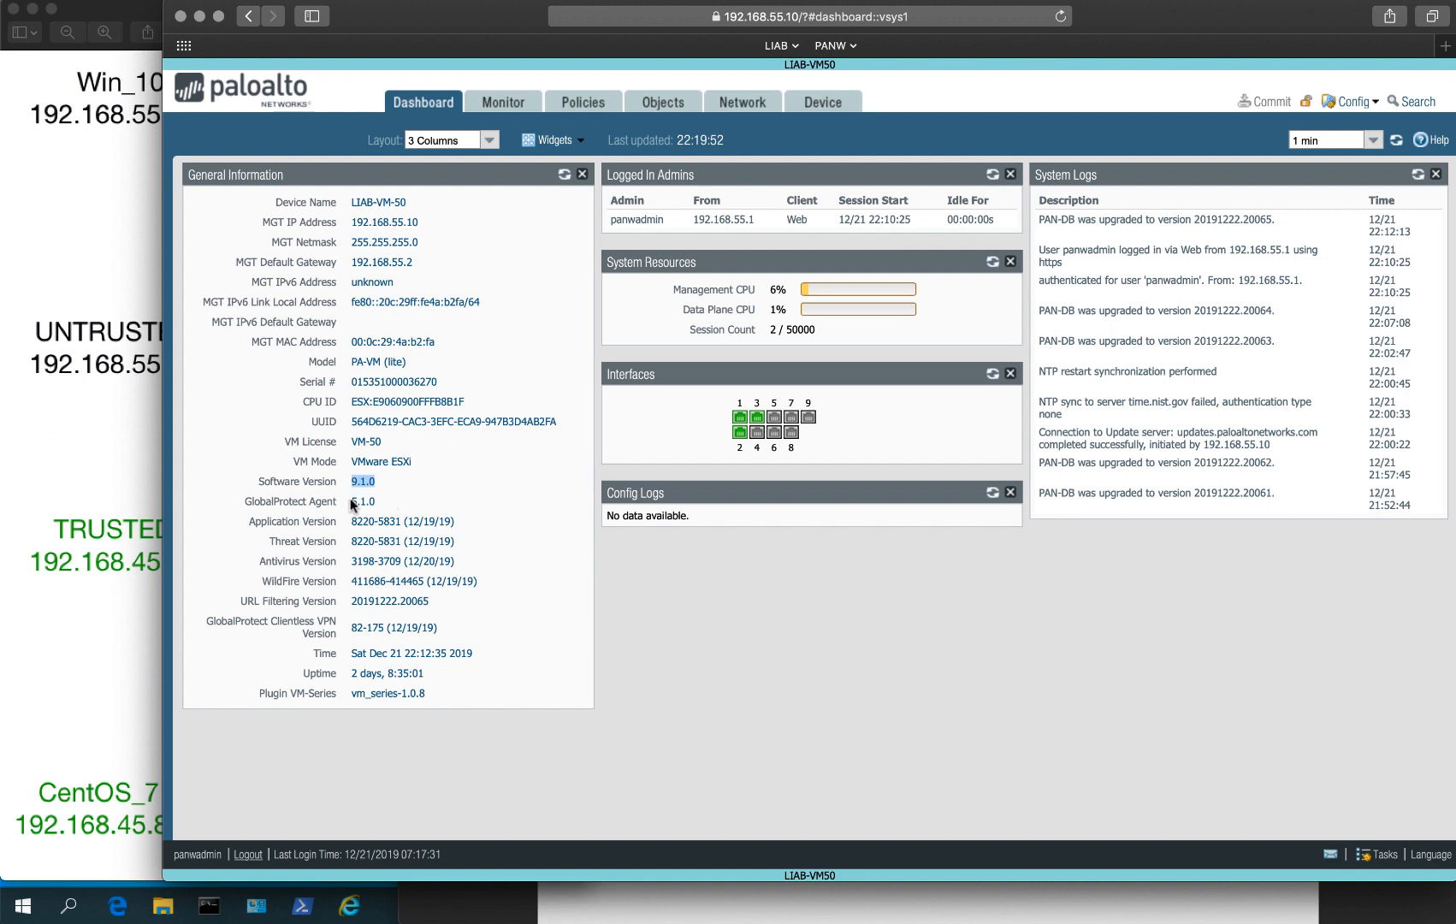
left_click_drag(351, 501, 390, 503)
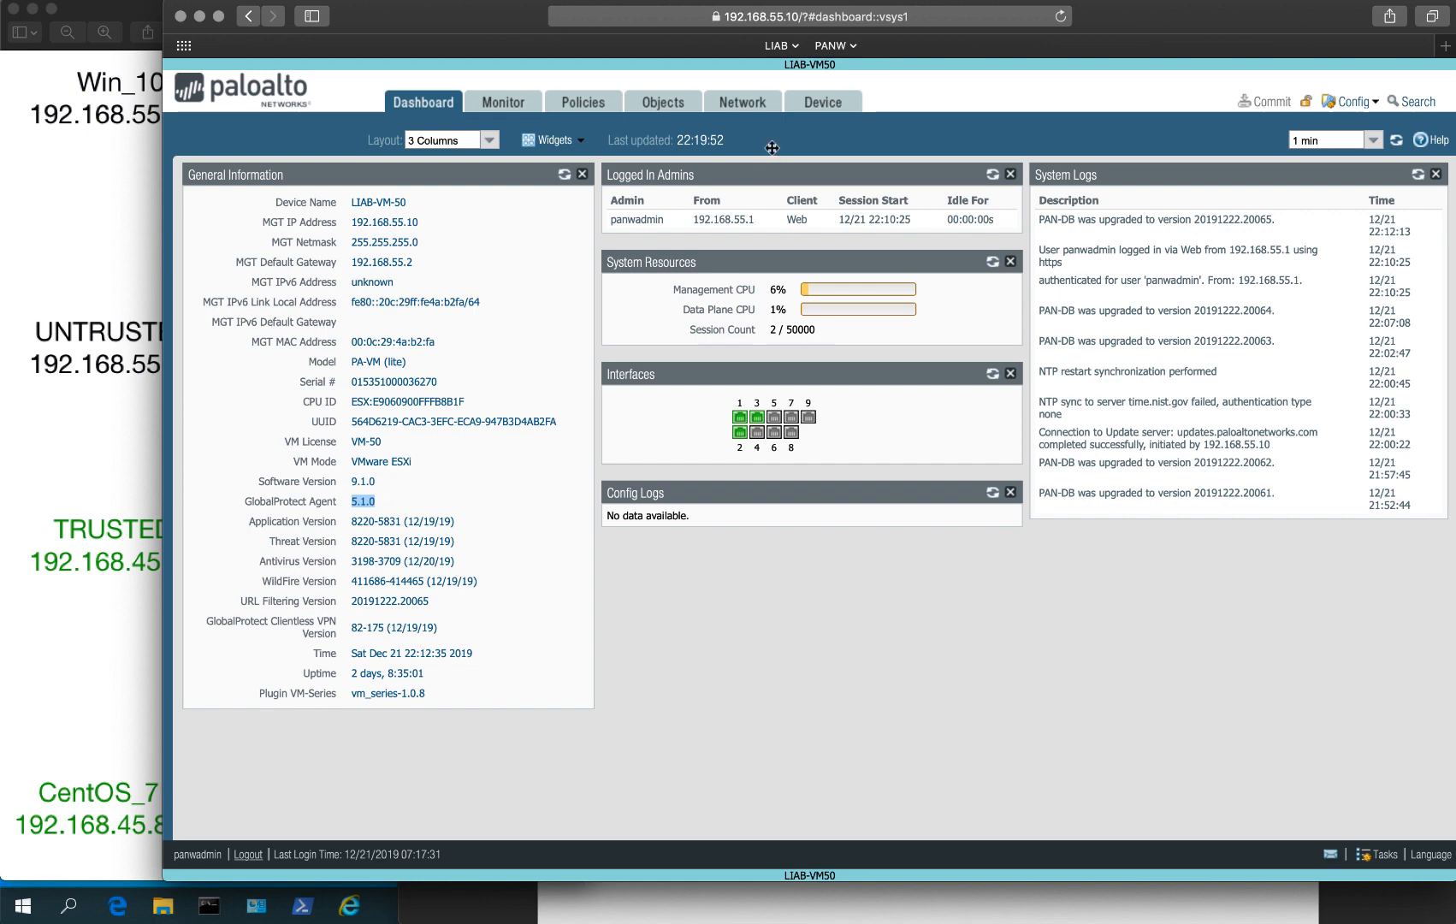
Step: Start a new user named gpuser1 in the device's local user database, consulting the configuration outline
left_click(838, 110)
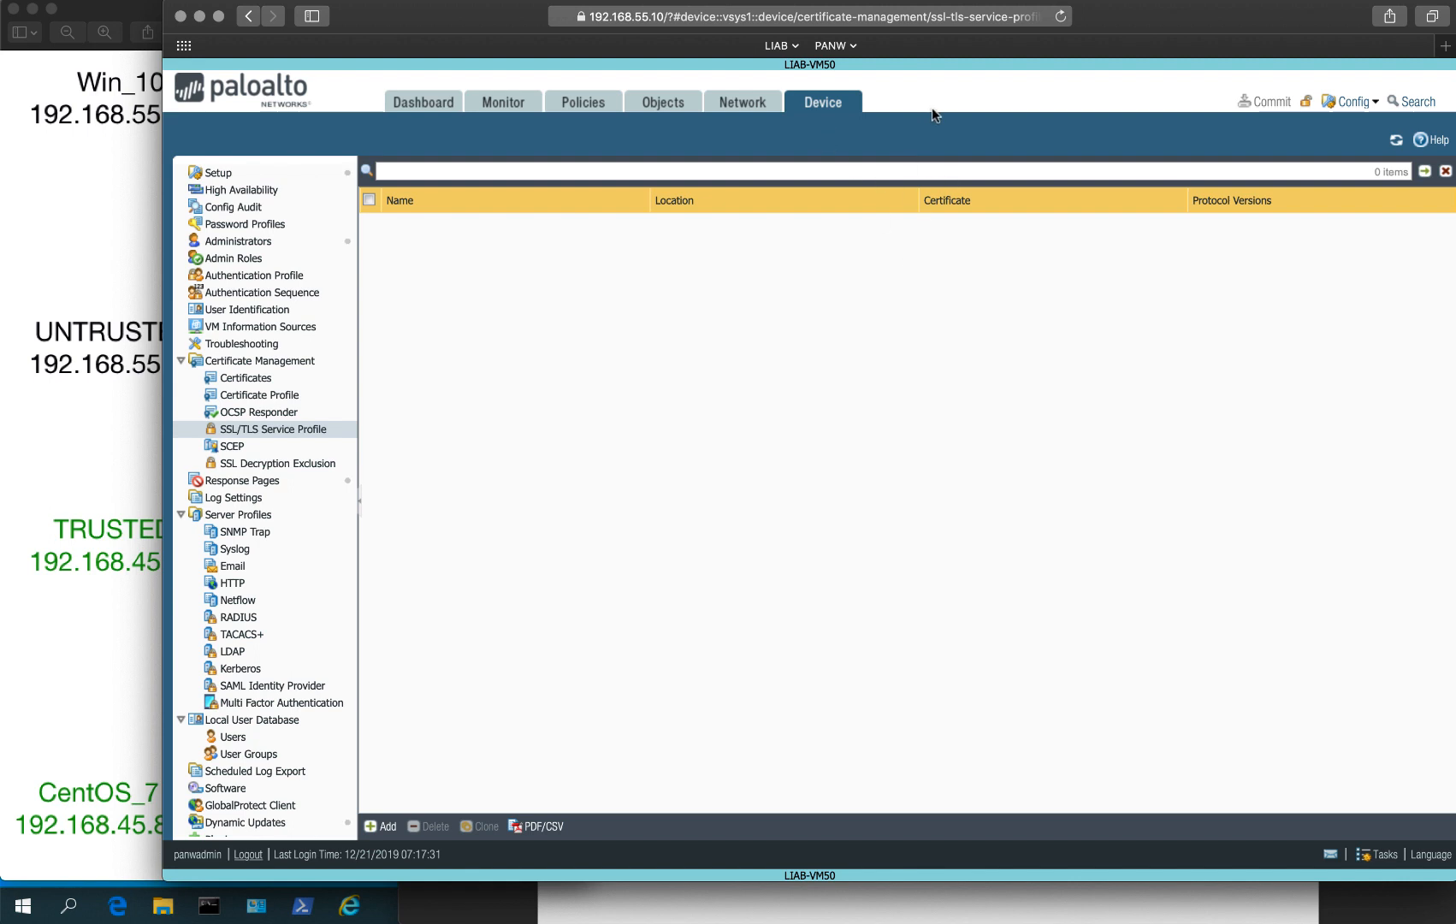
left_click(270, 739)
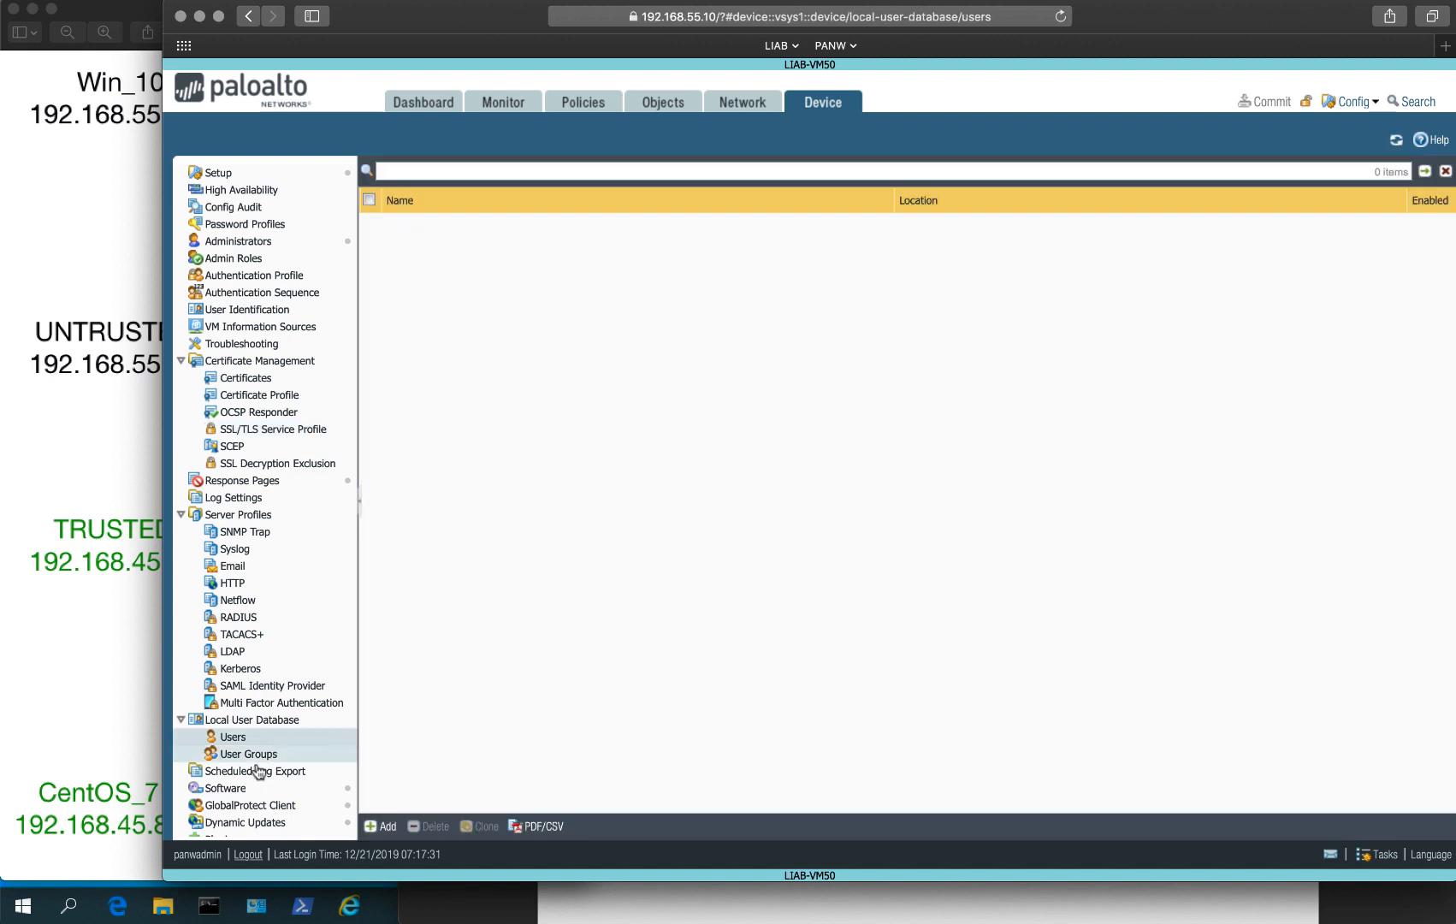
left_click(1087, 911)
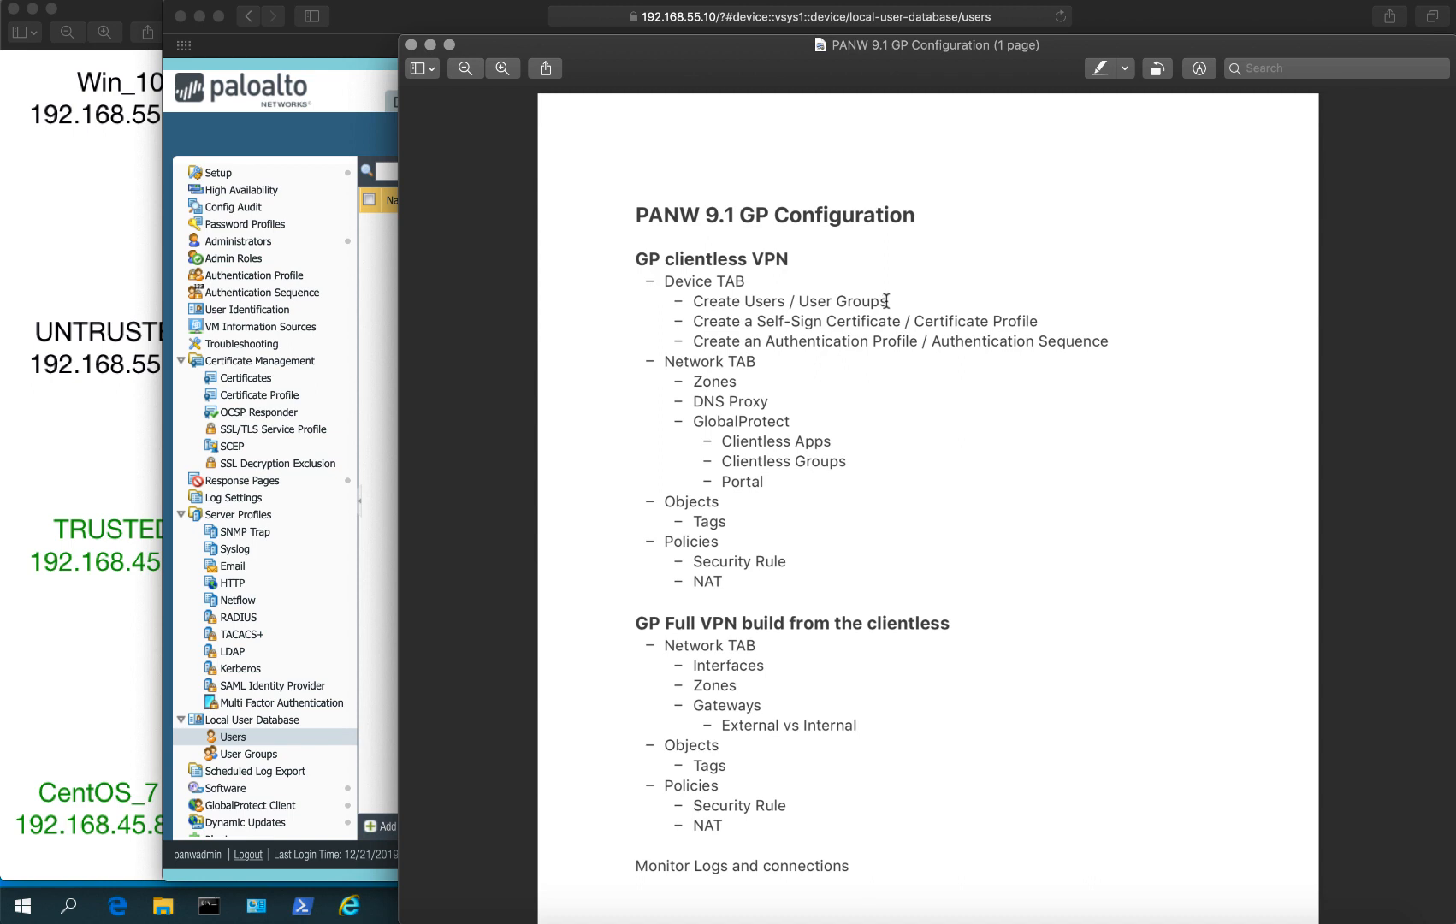
left_click(358, 570)
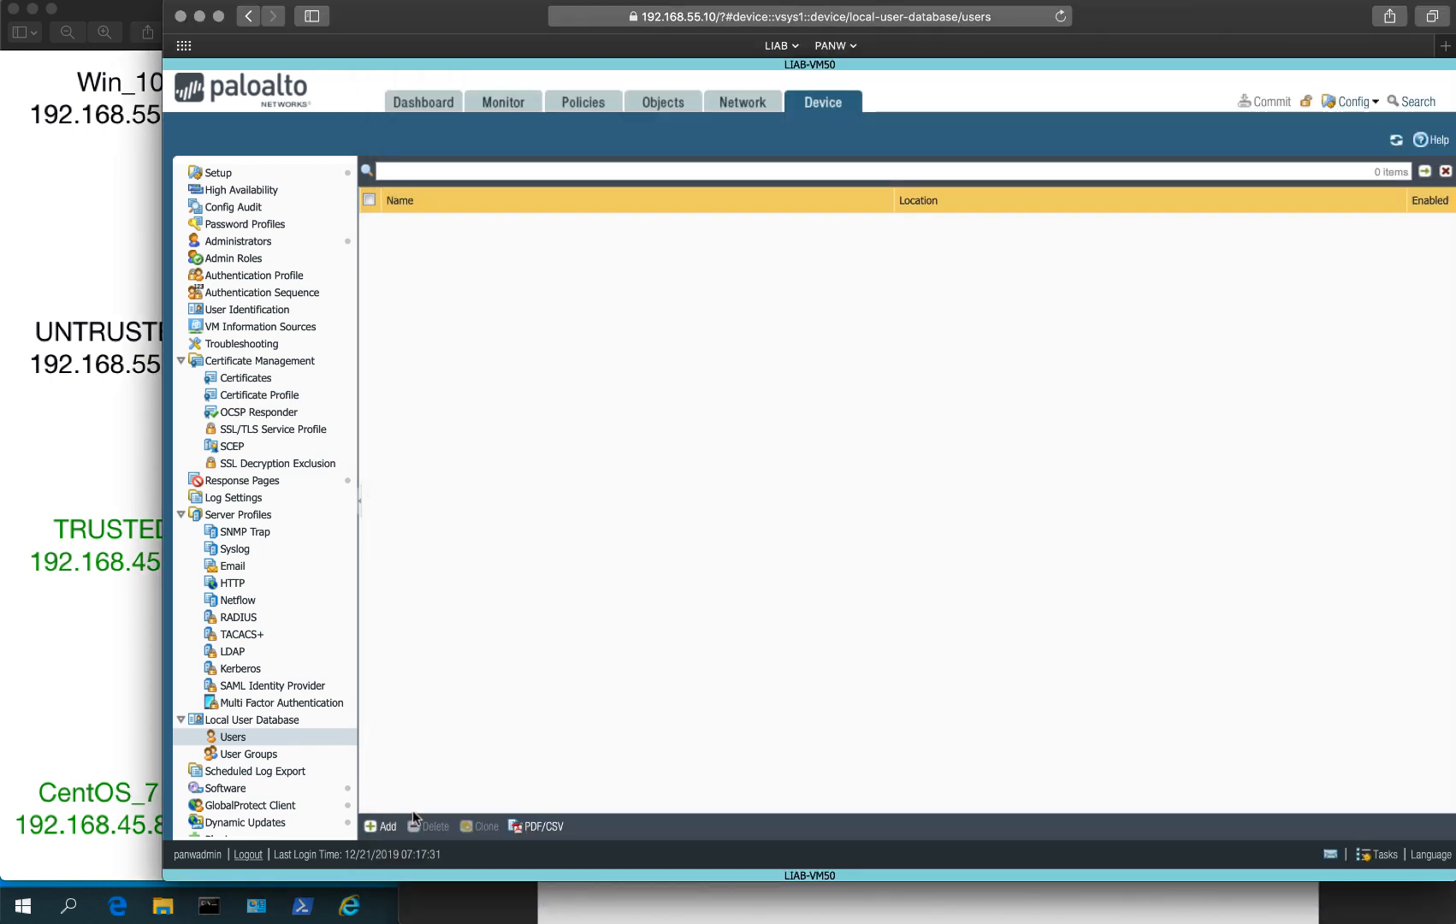
left_click(383, 826)
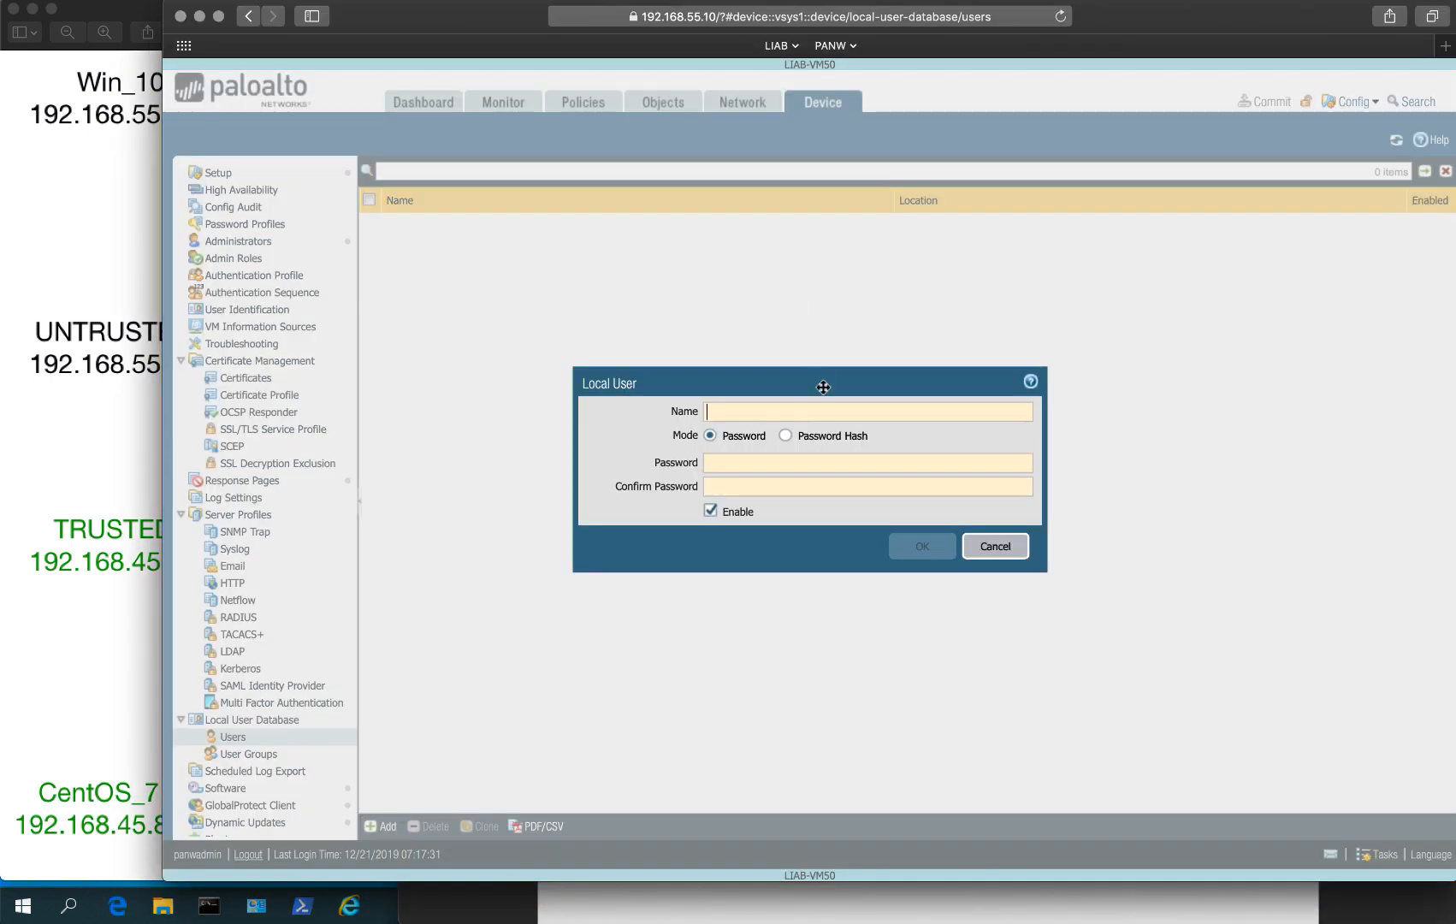
type("gp")
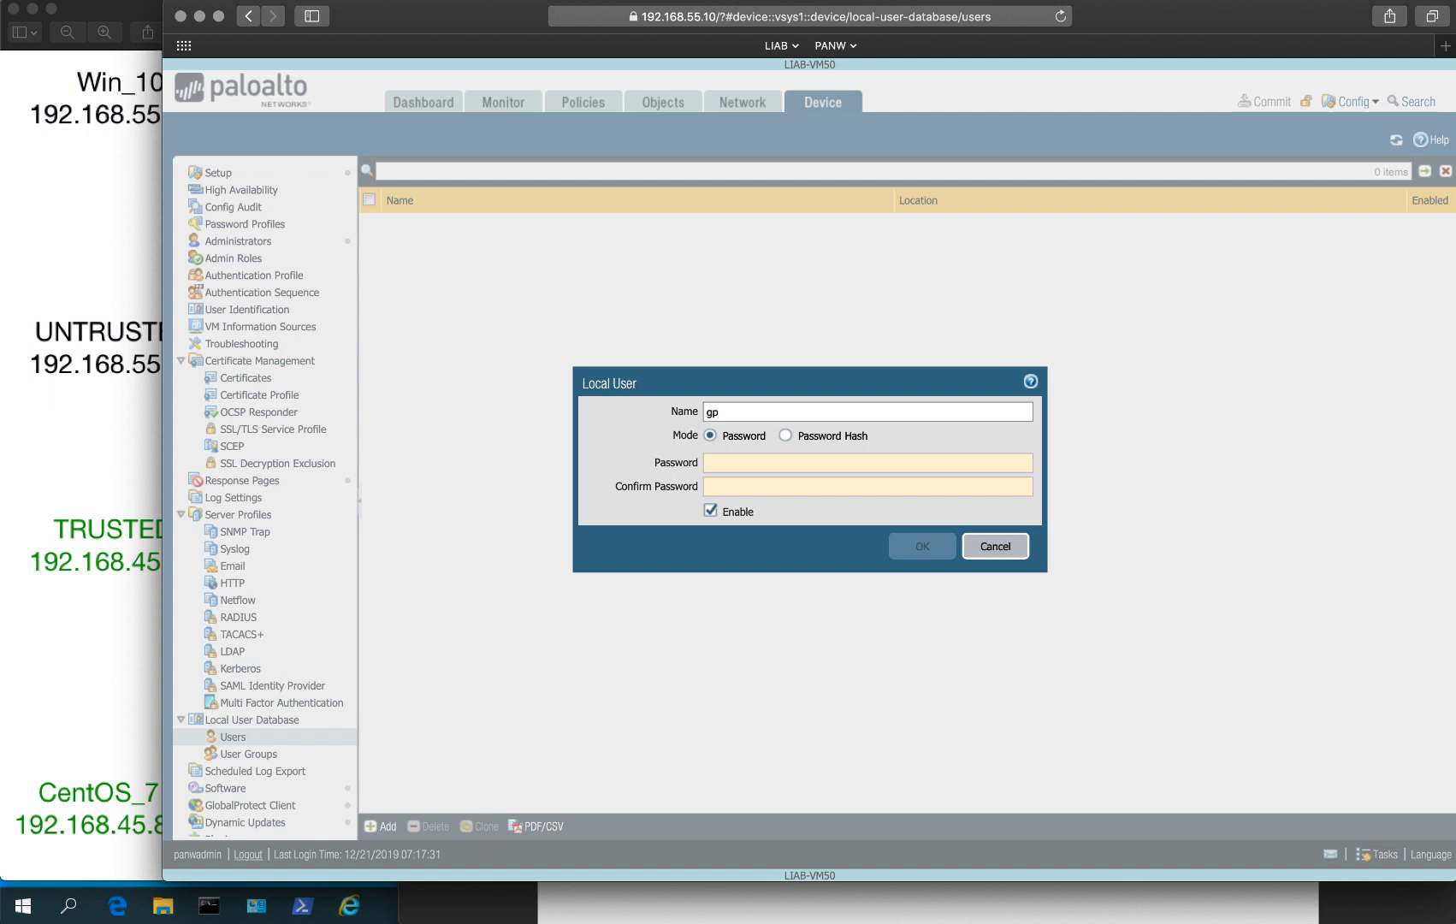
type("user1")
key("Tab")
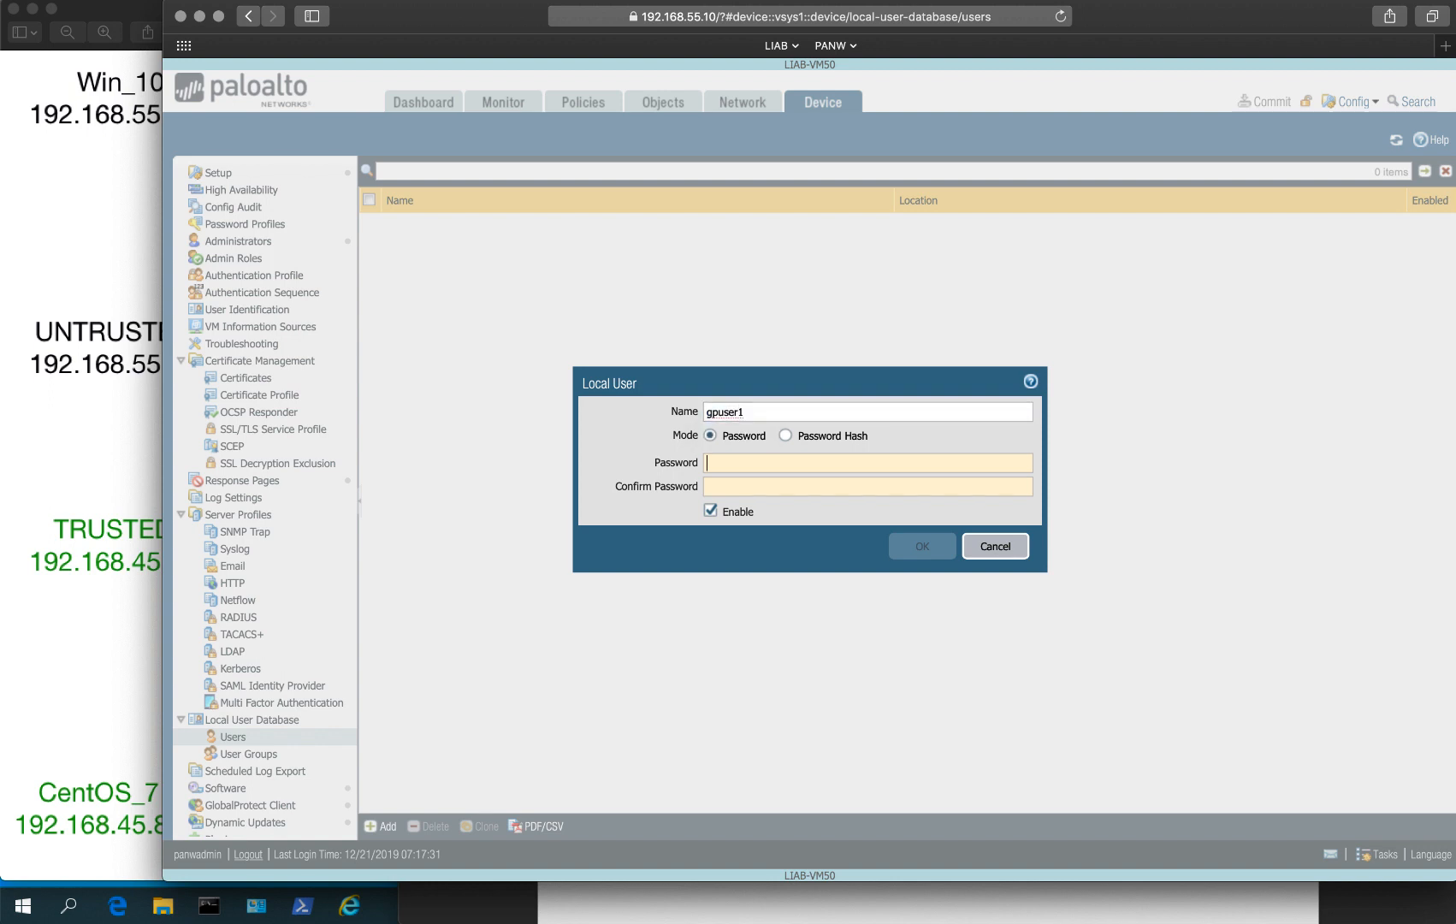
Step: Enter a matching password and confirmation for gpuser1 and save the user
type("•••••••")
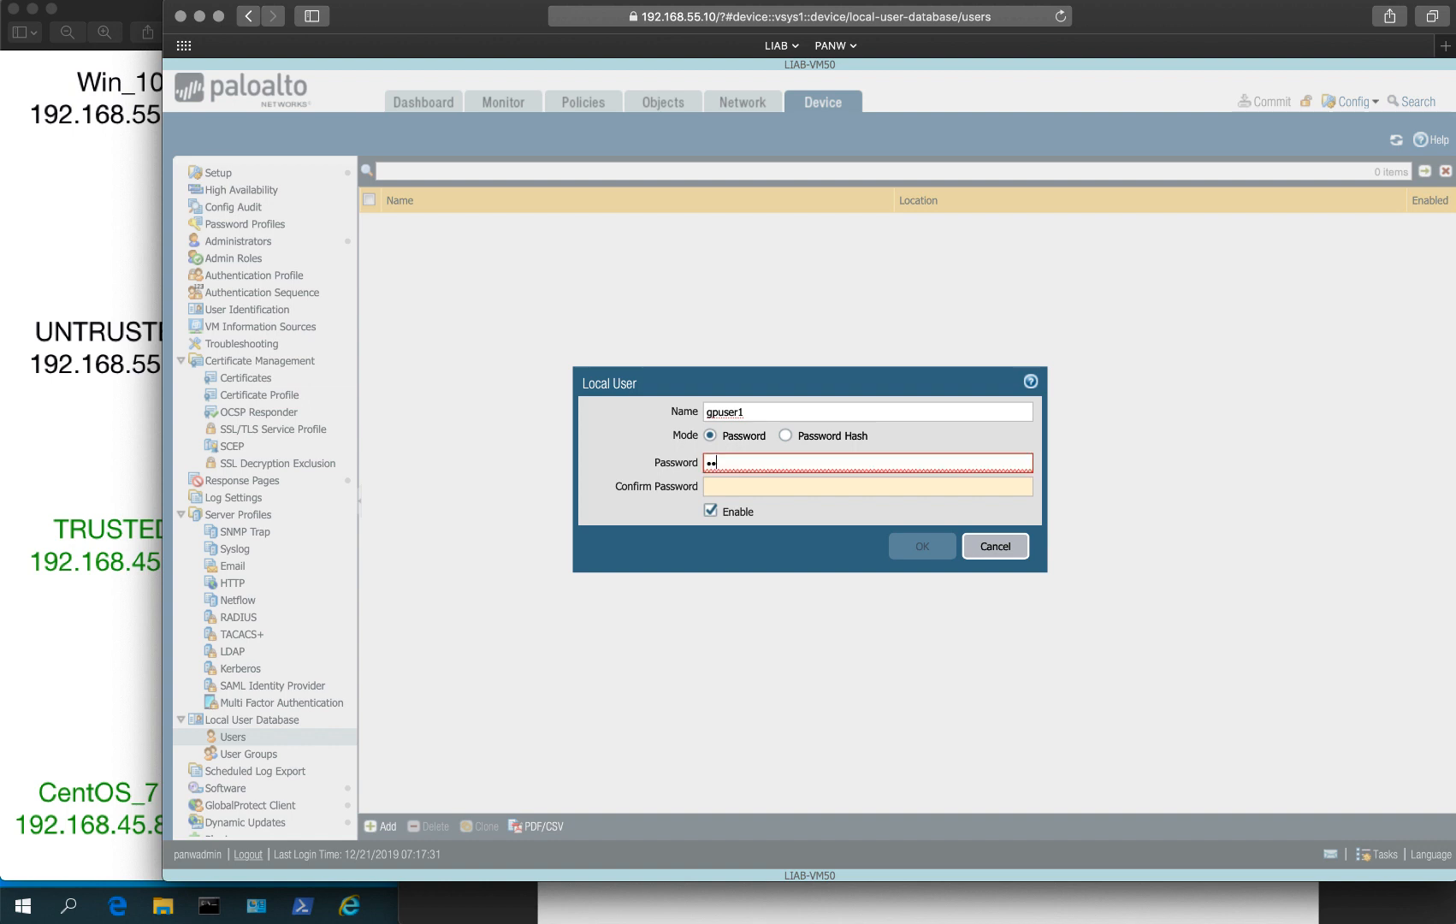
type("•••••••••••••••")
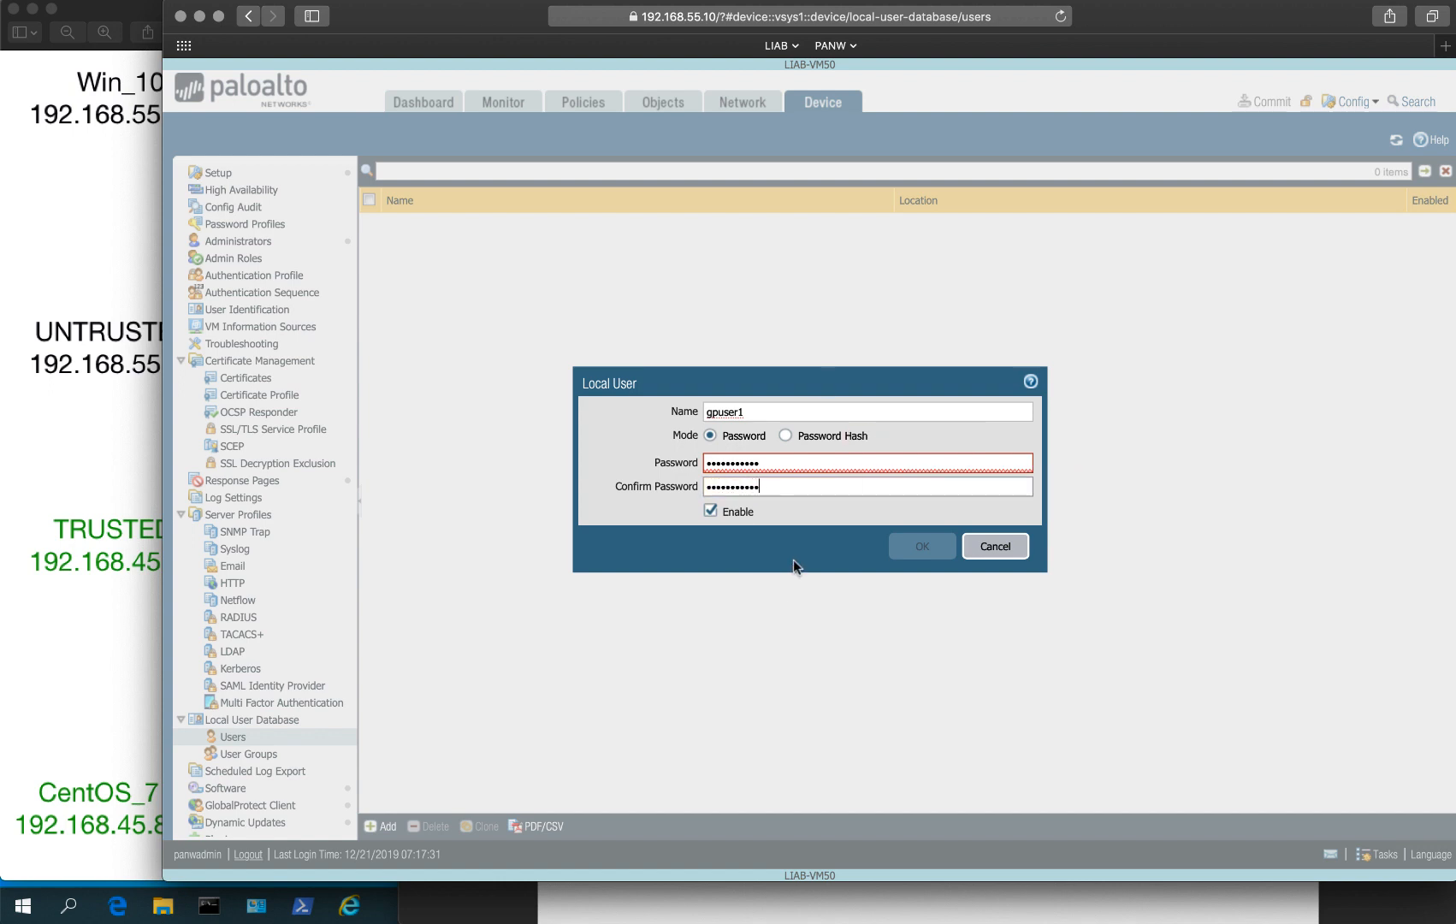
left_click(770, 411)
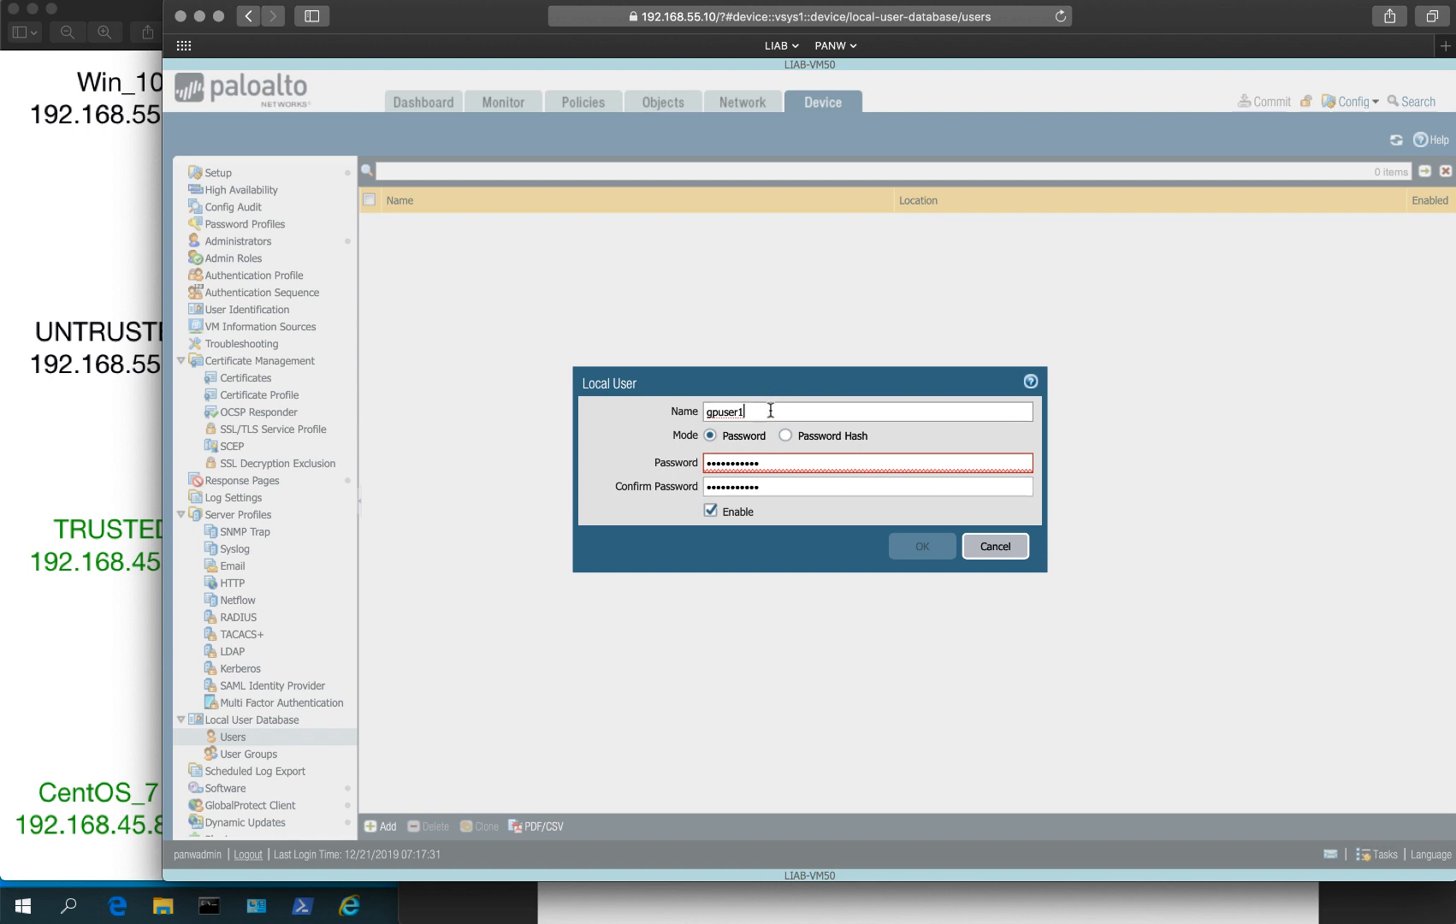
double_click(765, 460)
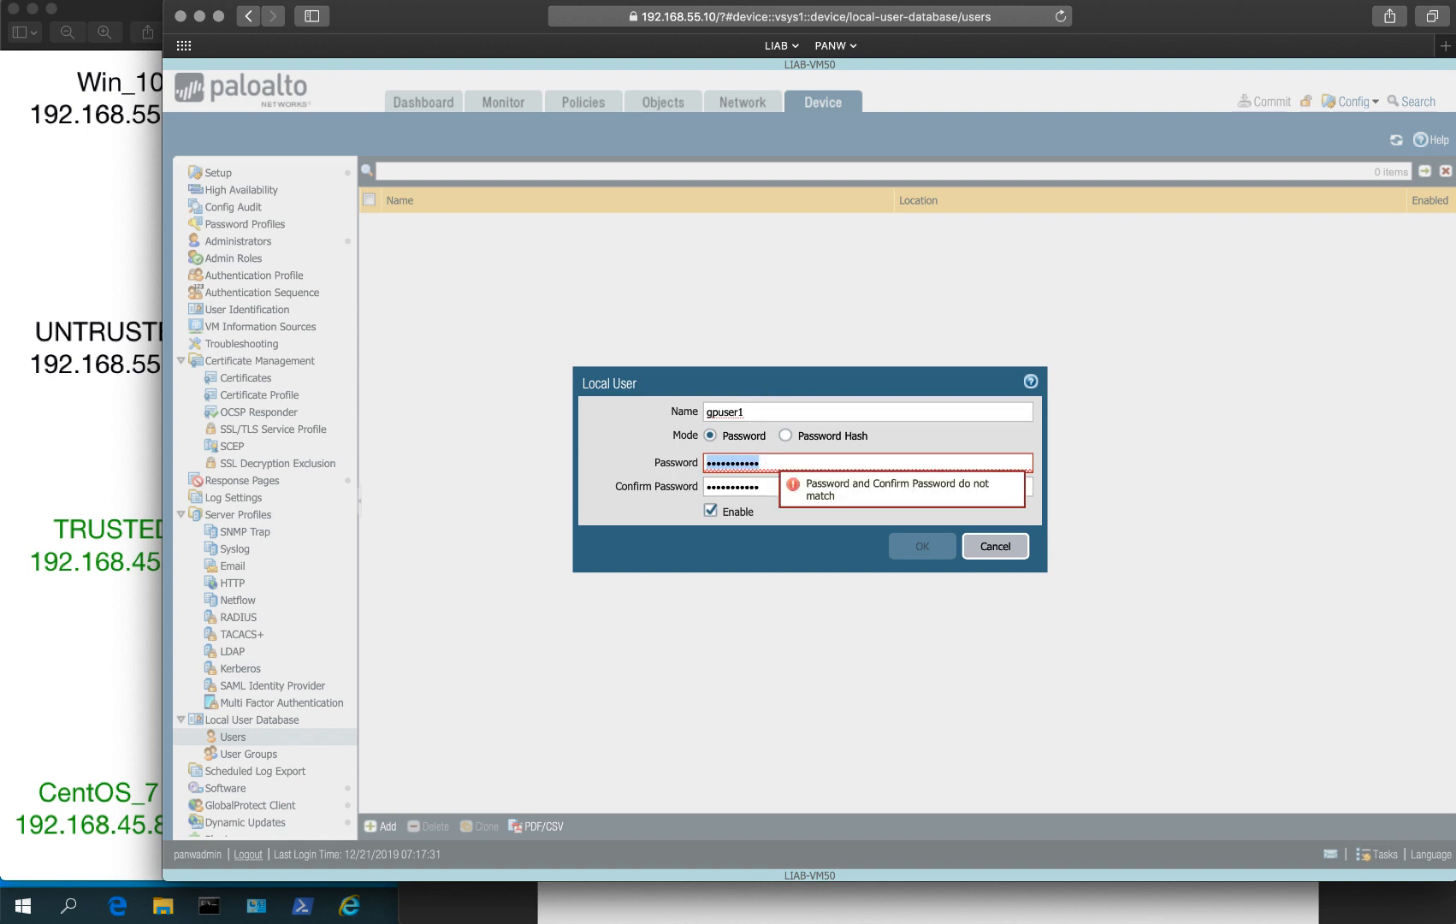
type("•••••••••••")
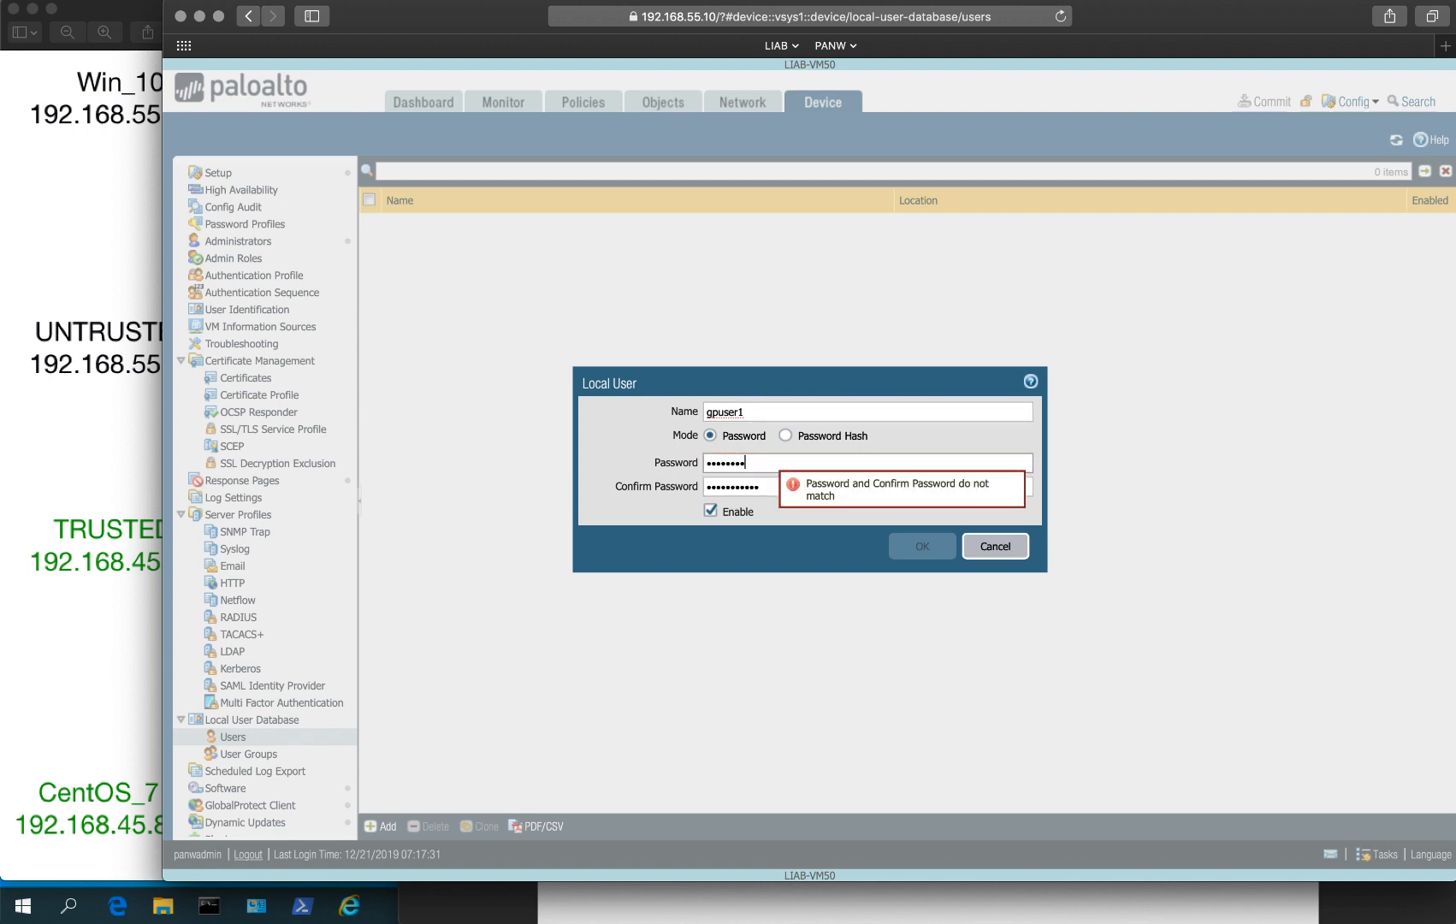
double_click(804, 484)
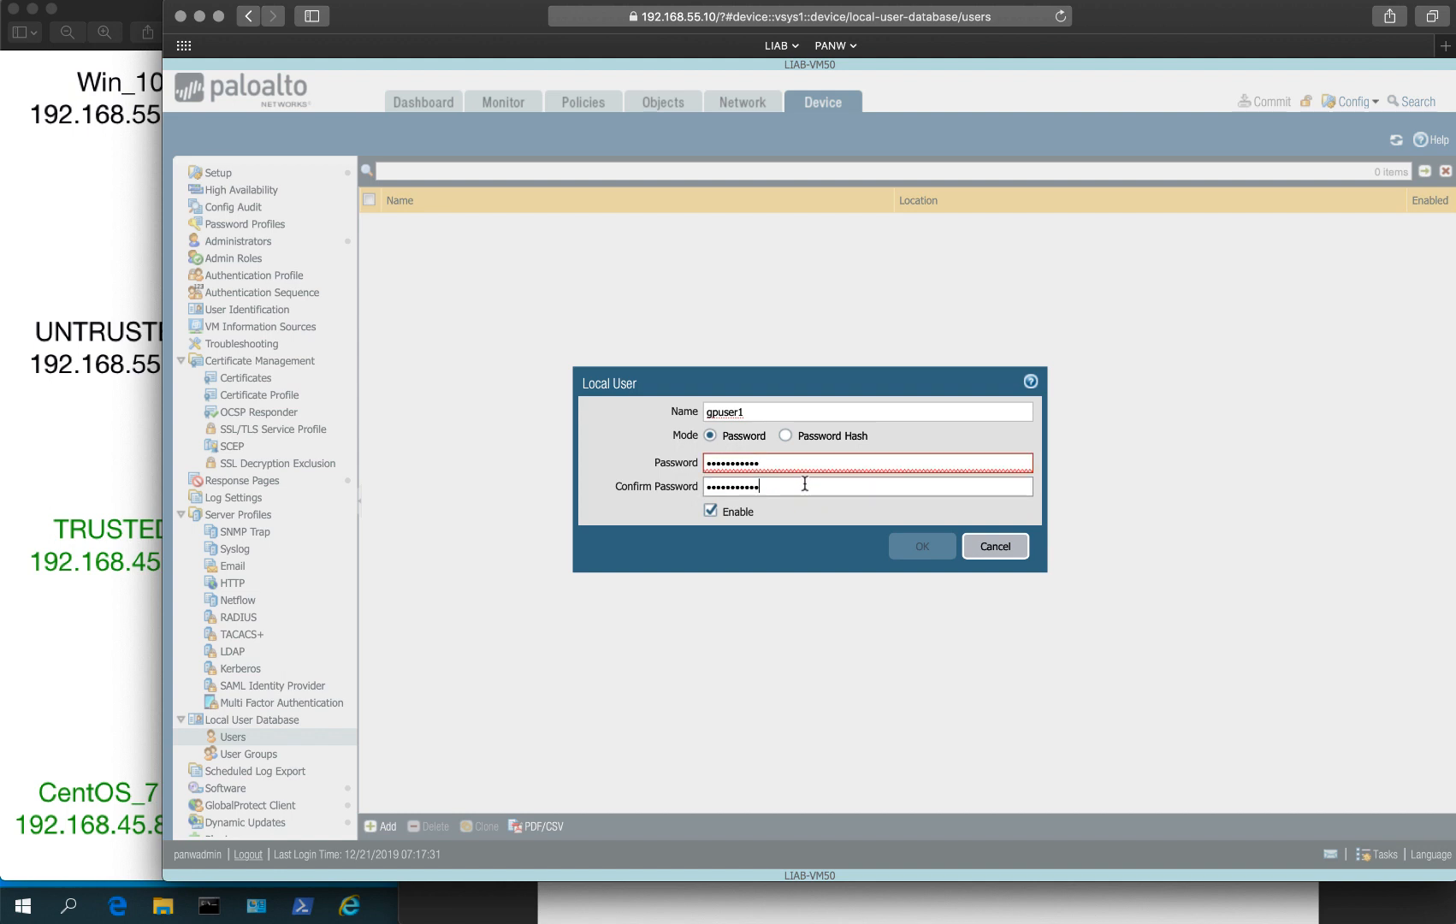
type("•••••••••••")
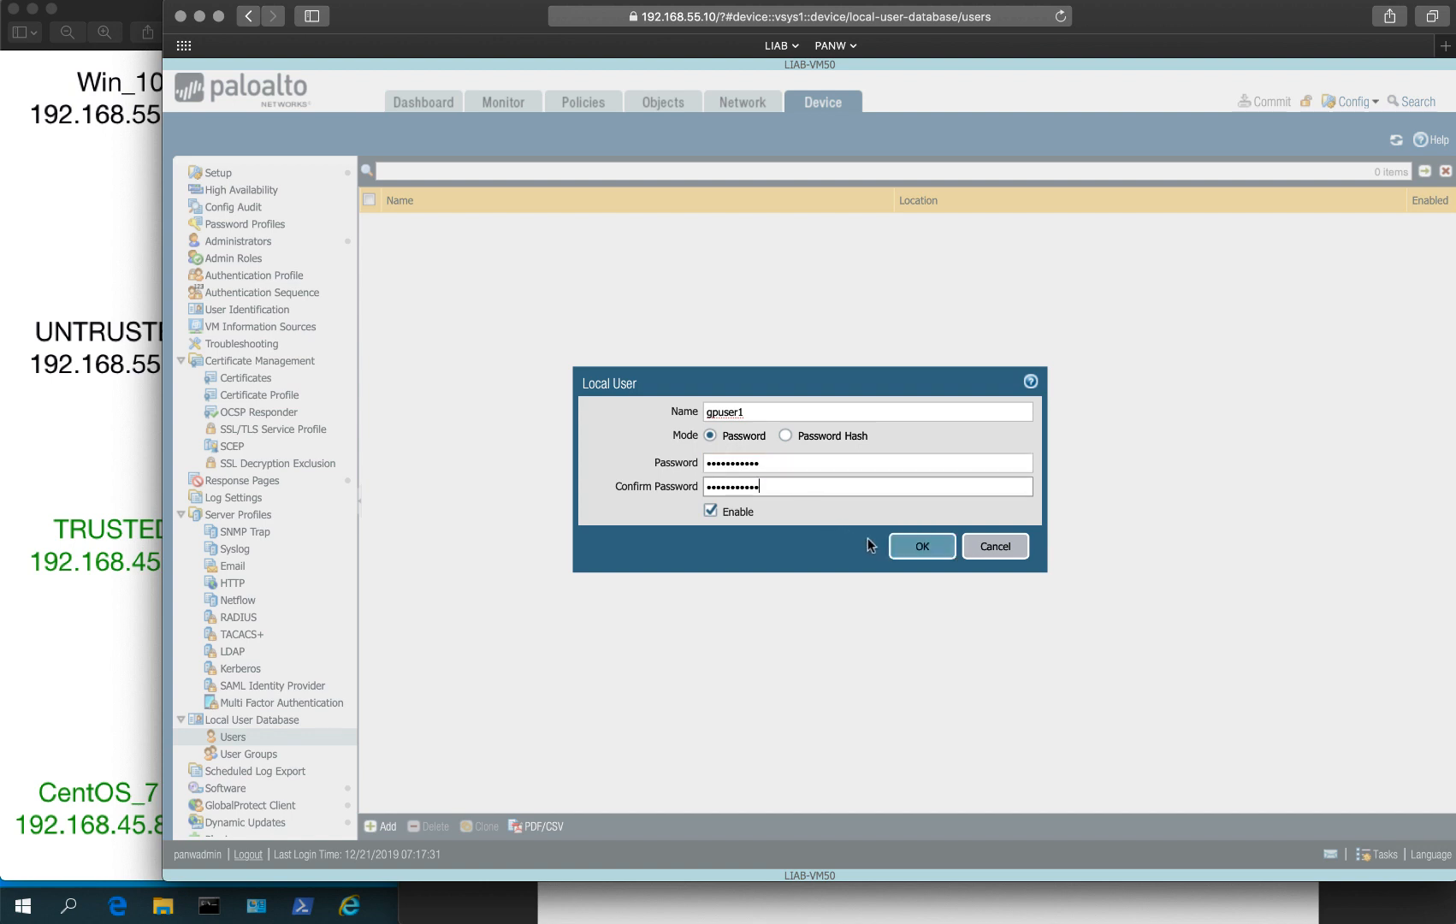
left_click(931, 548)
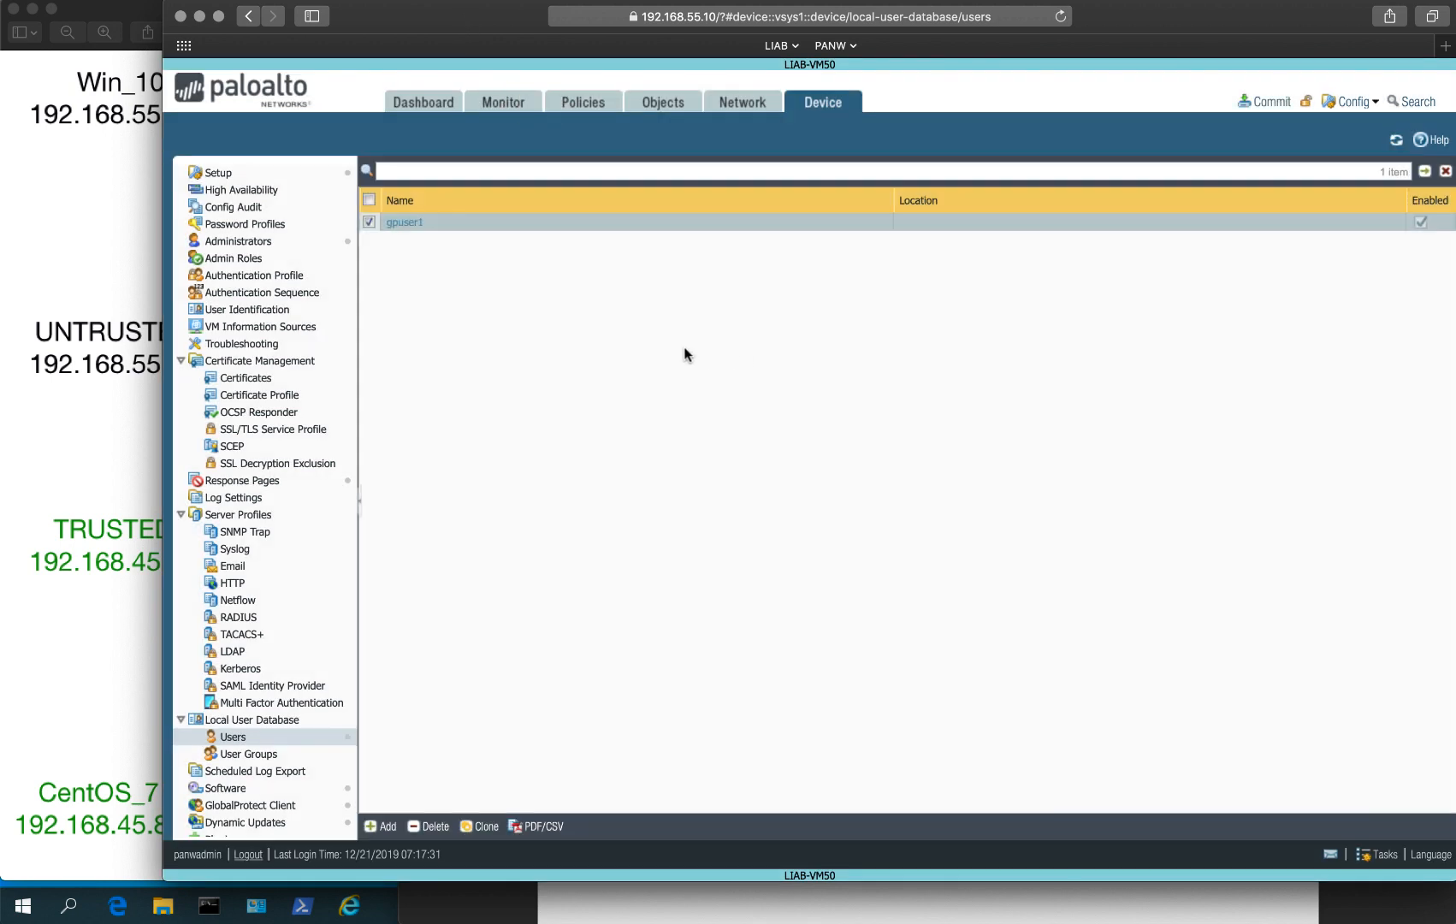
Step: Add a second local user named gpuser2, enter and confirm the account password, save it and clear its selection
left_click(377, 826)
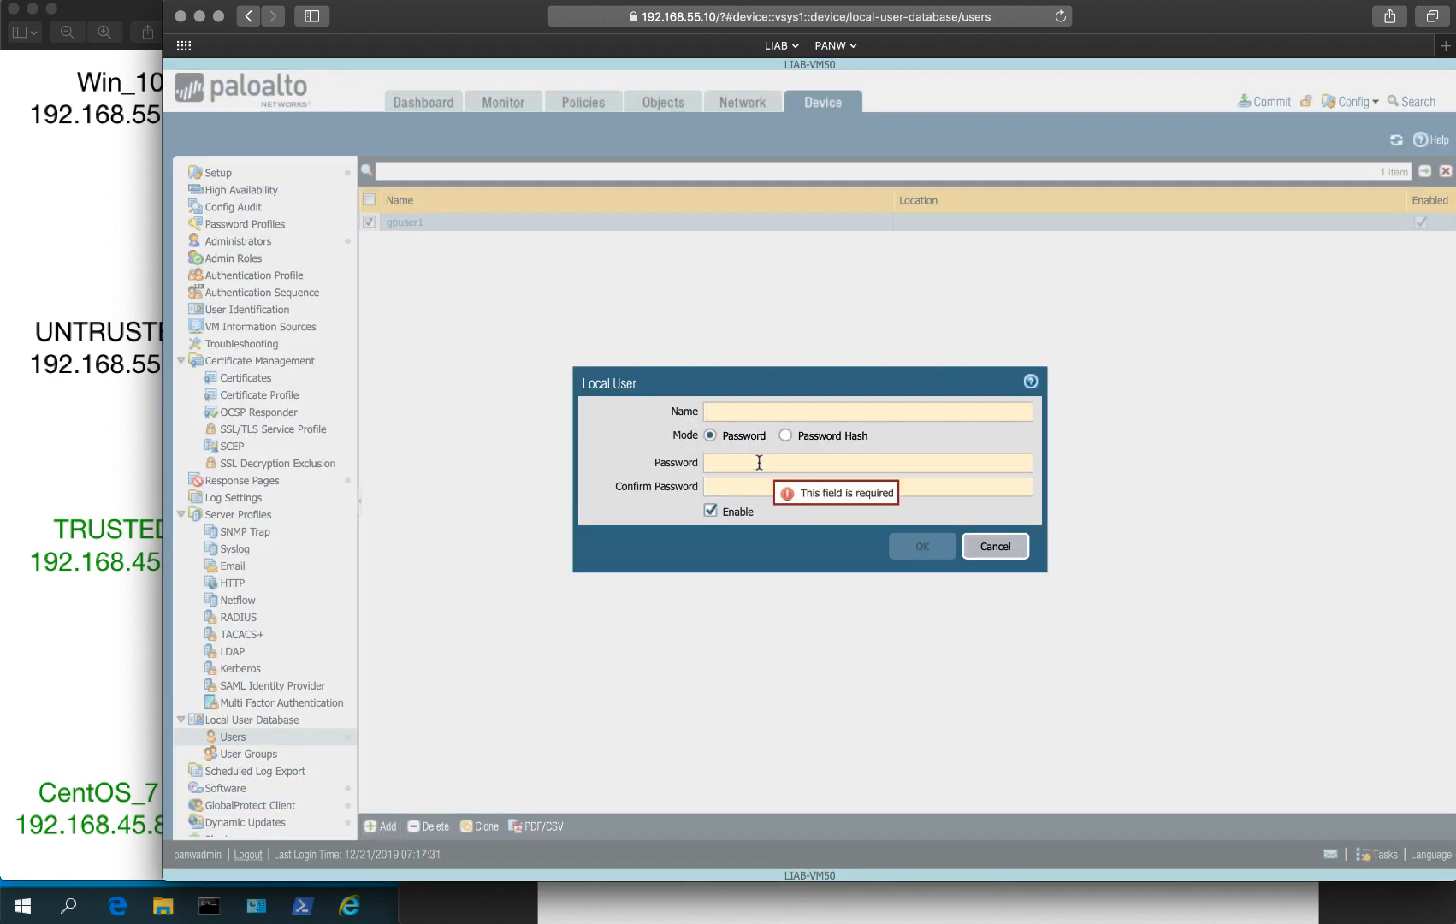
type("gpu")
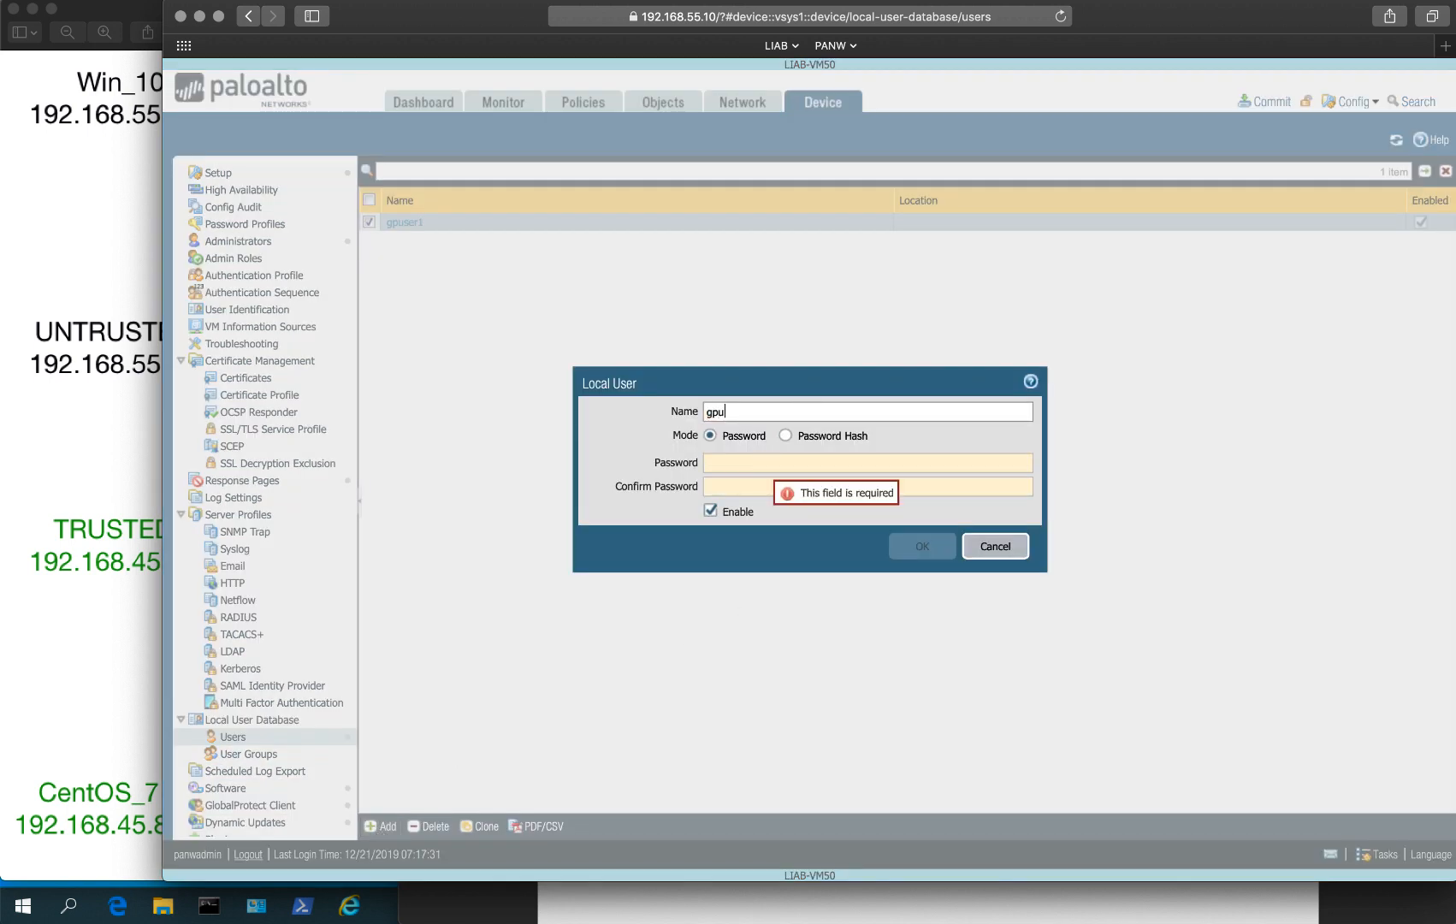
type("ser2")
left_click(737, 462)
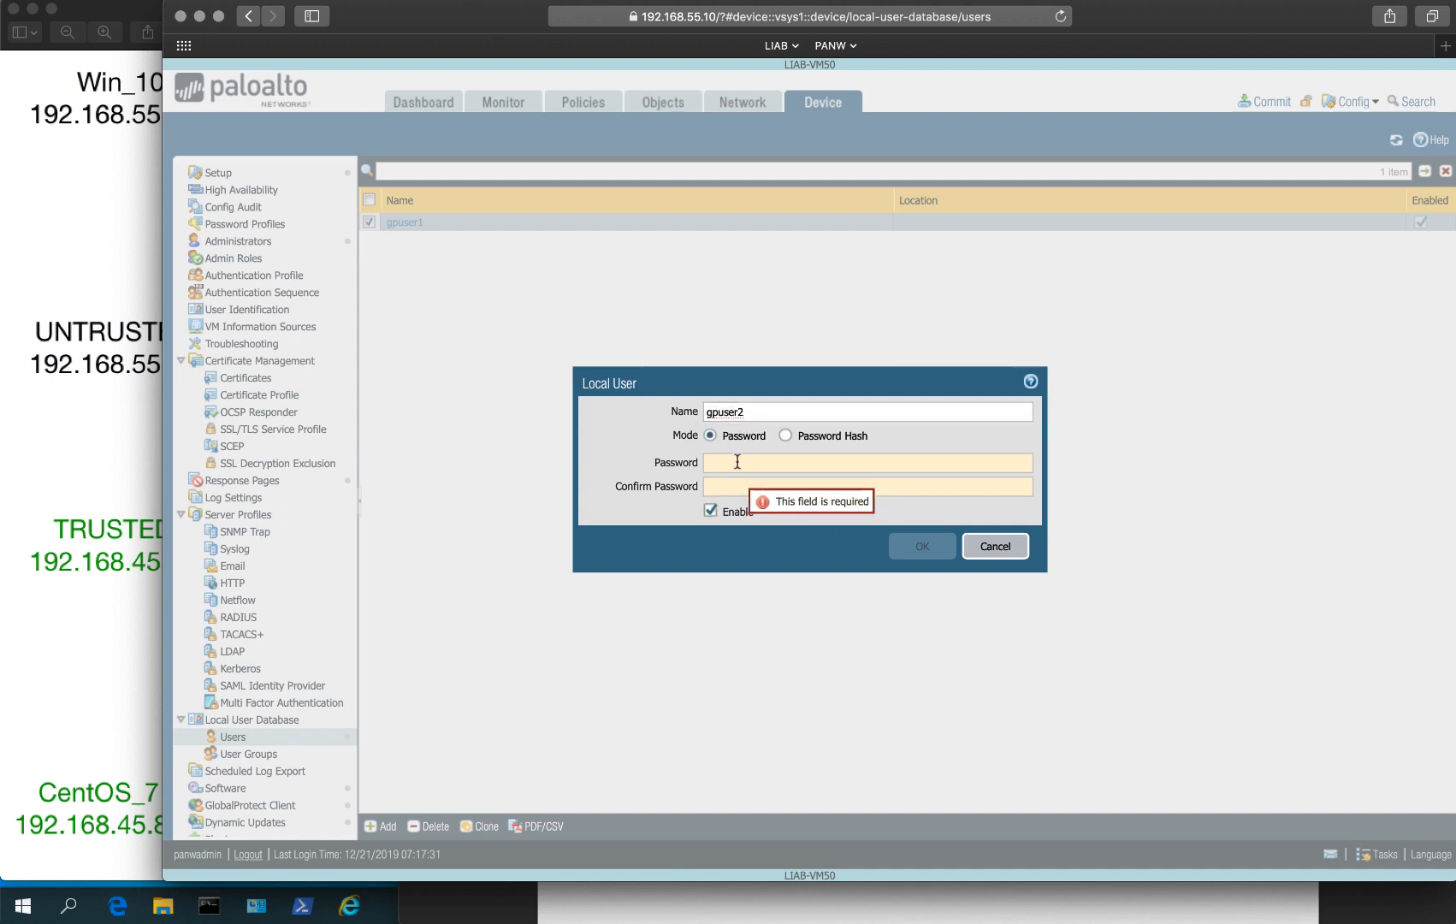
type("•••••••")
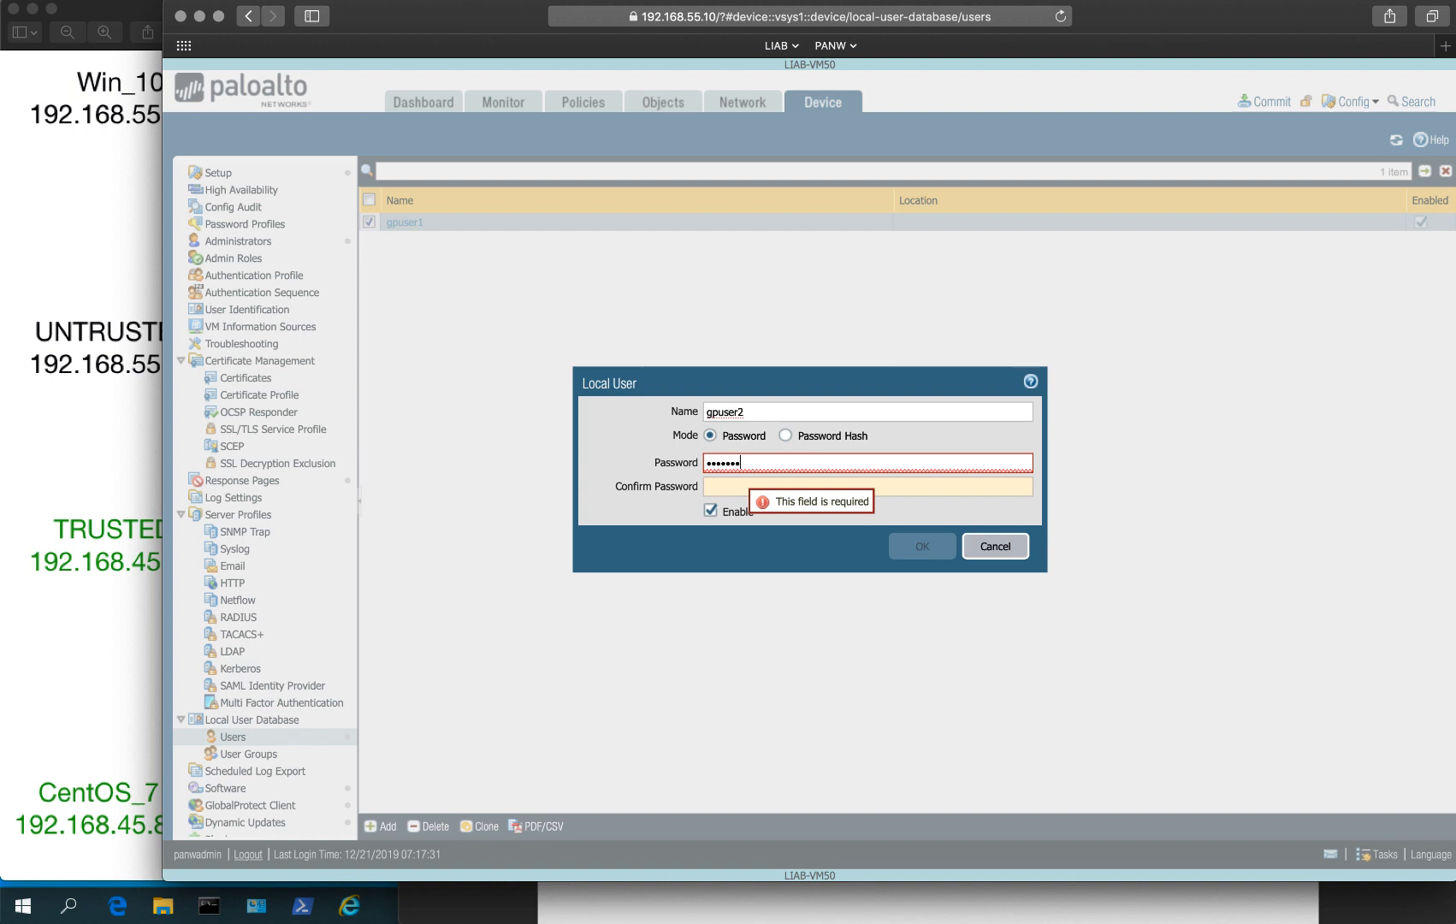
type("••••")
key("Tab")
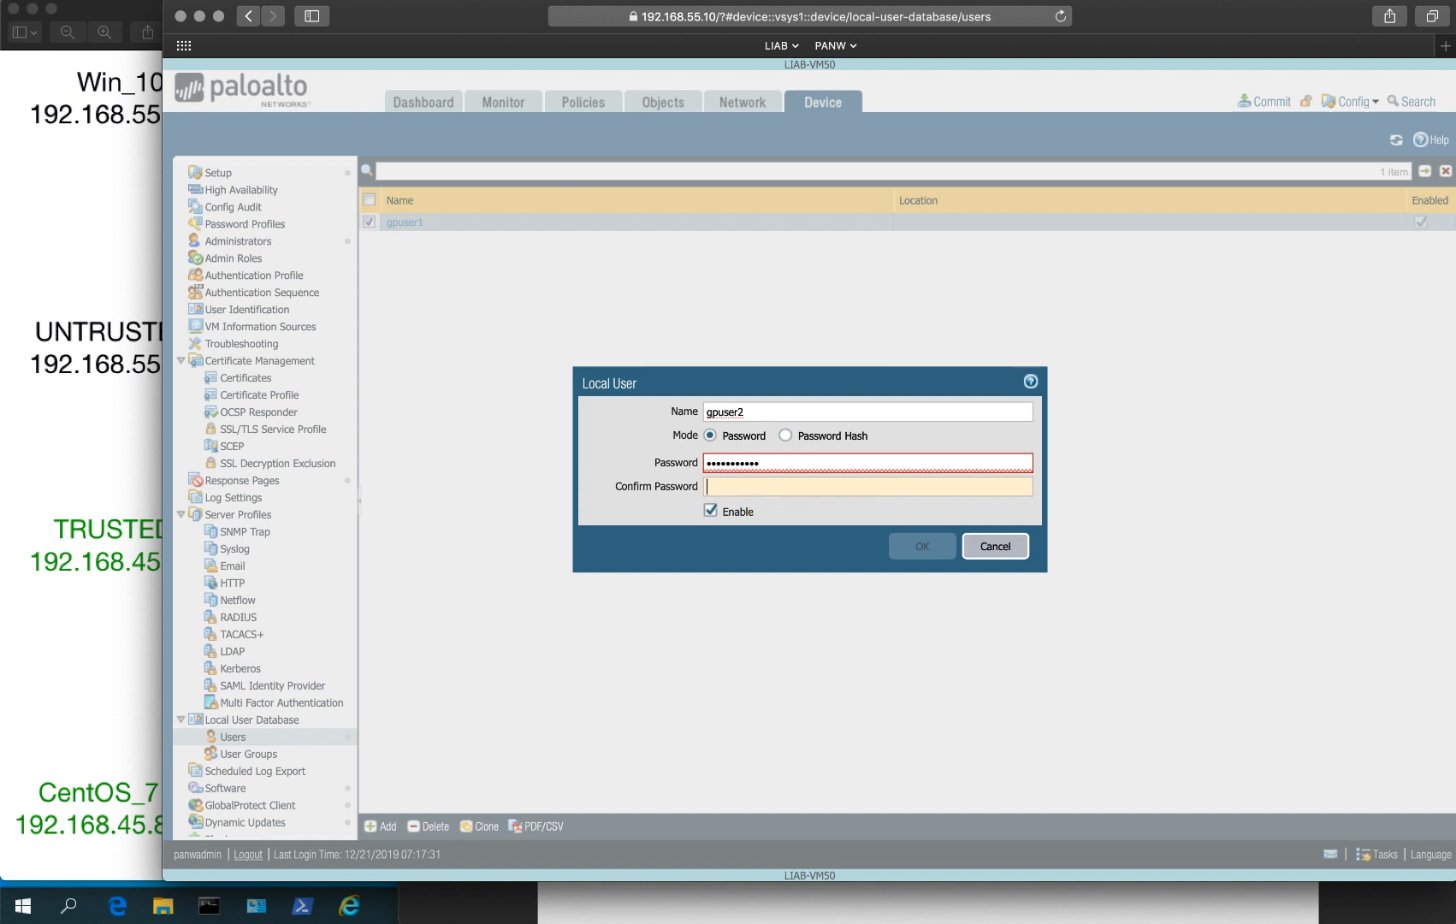
type("••••••••")
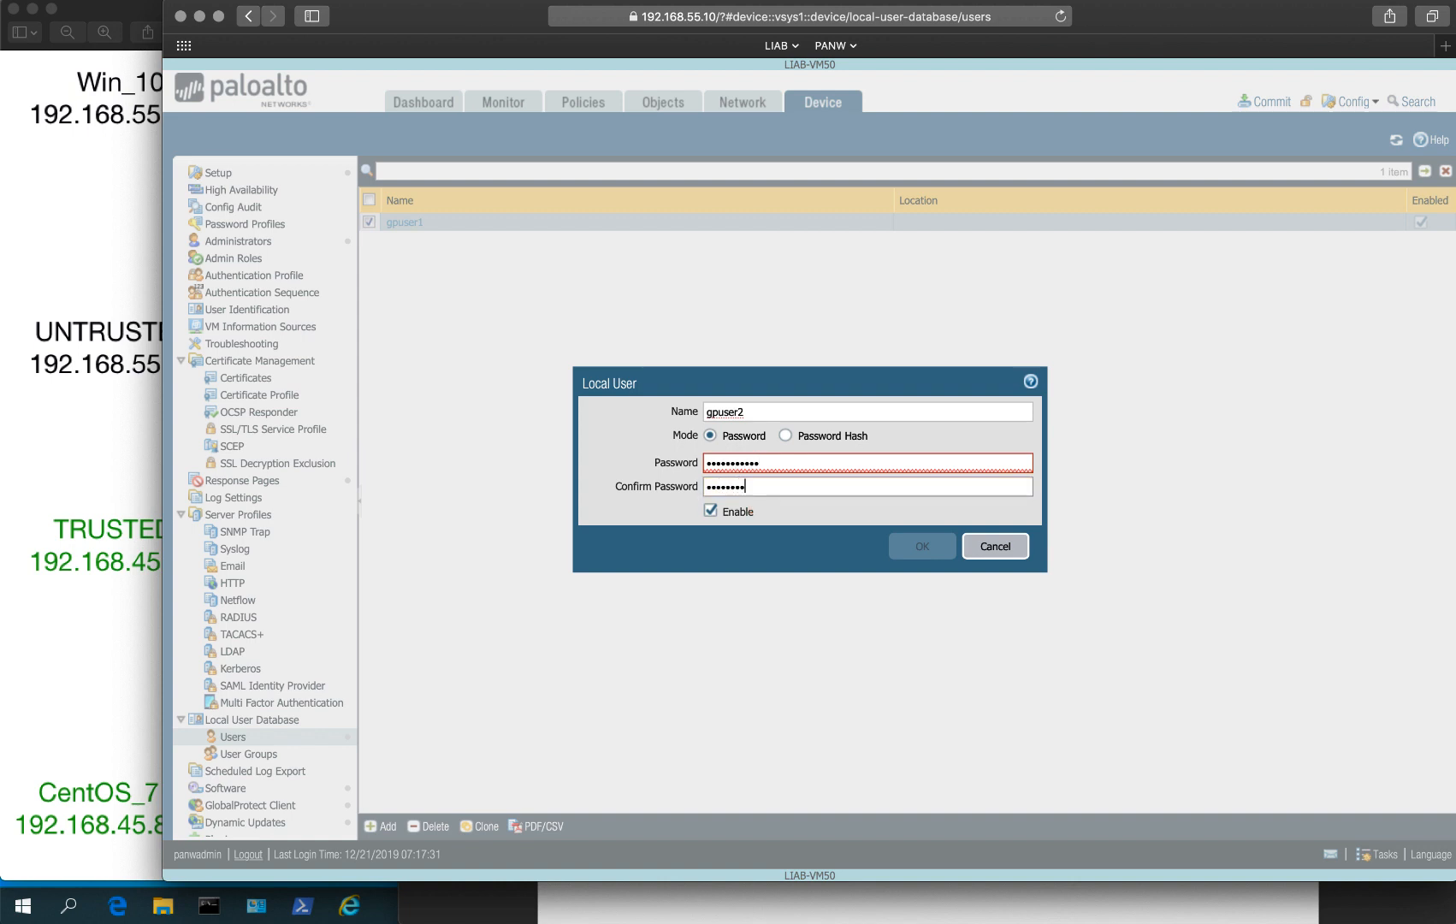
type("•••")
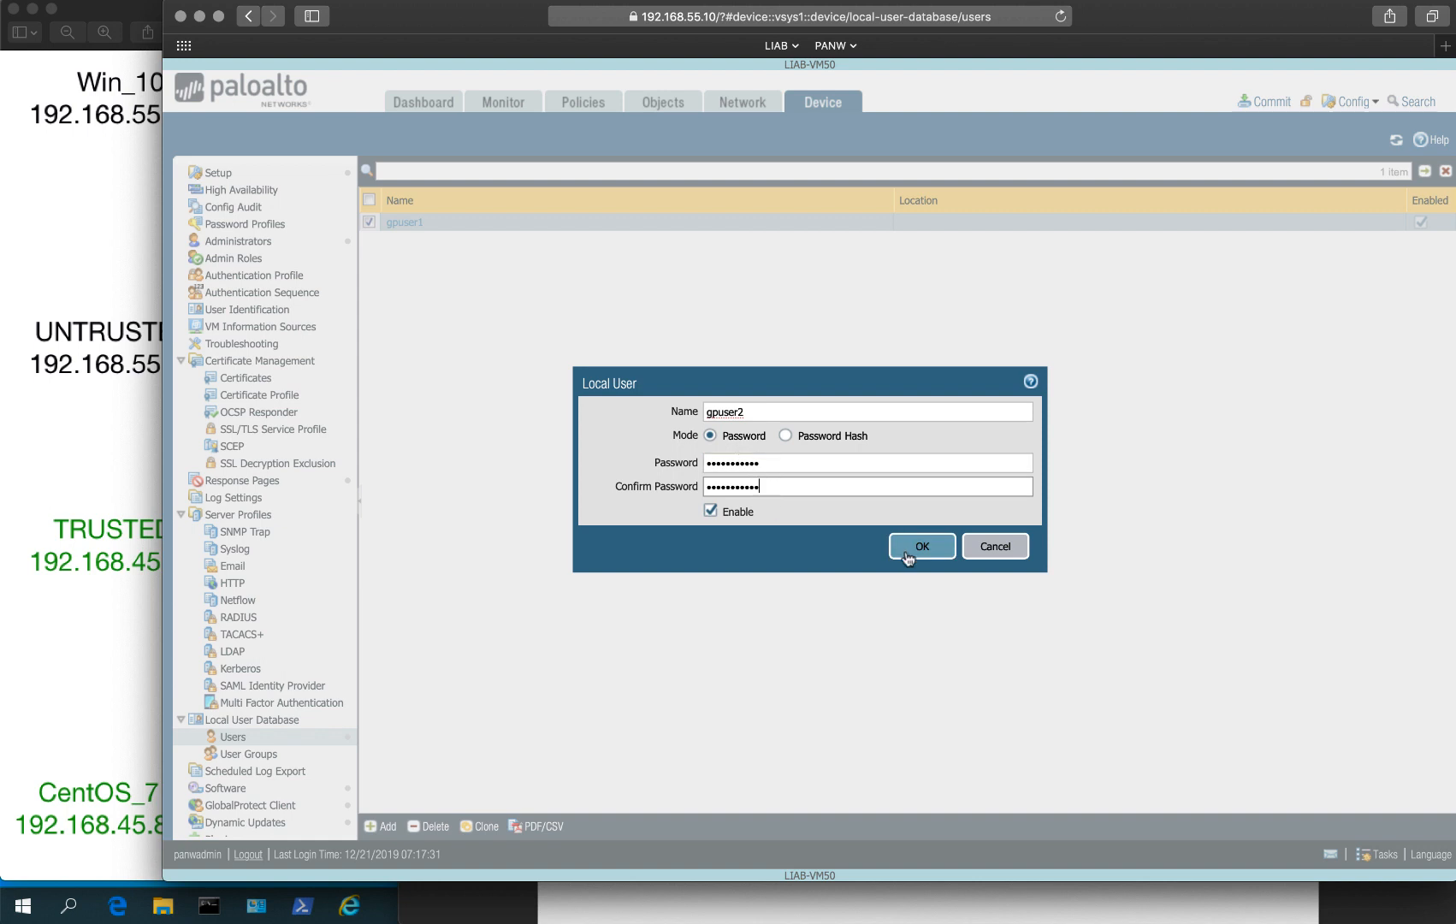
left_click(908, 554)
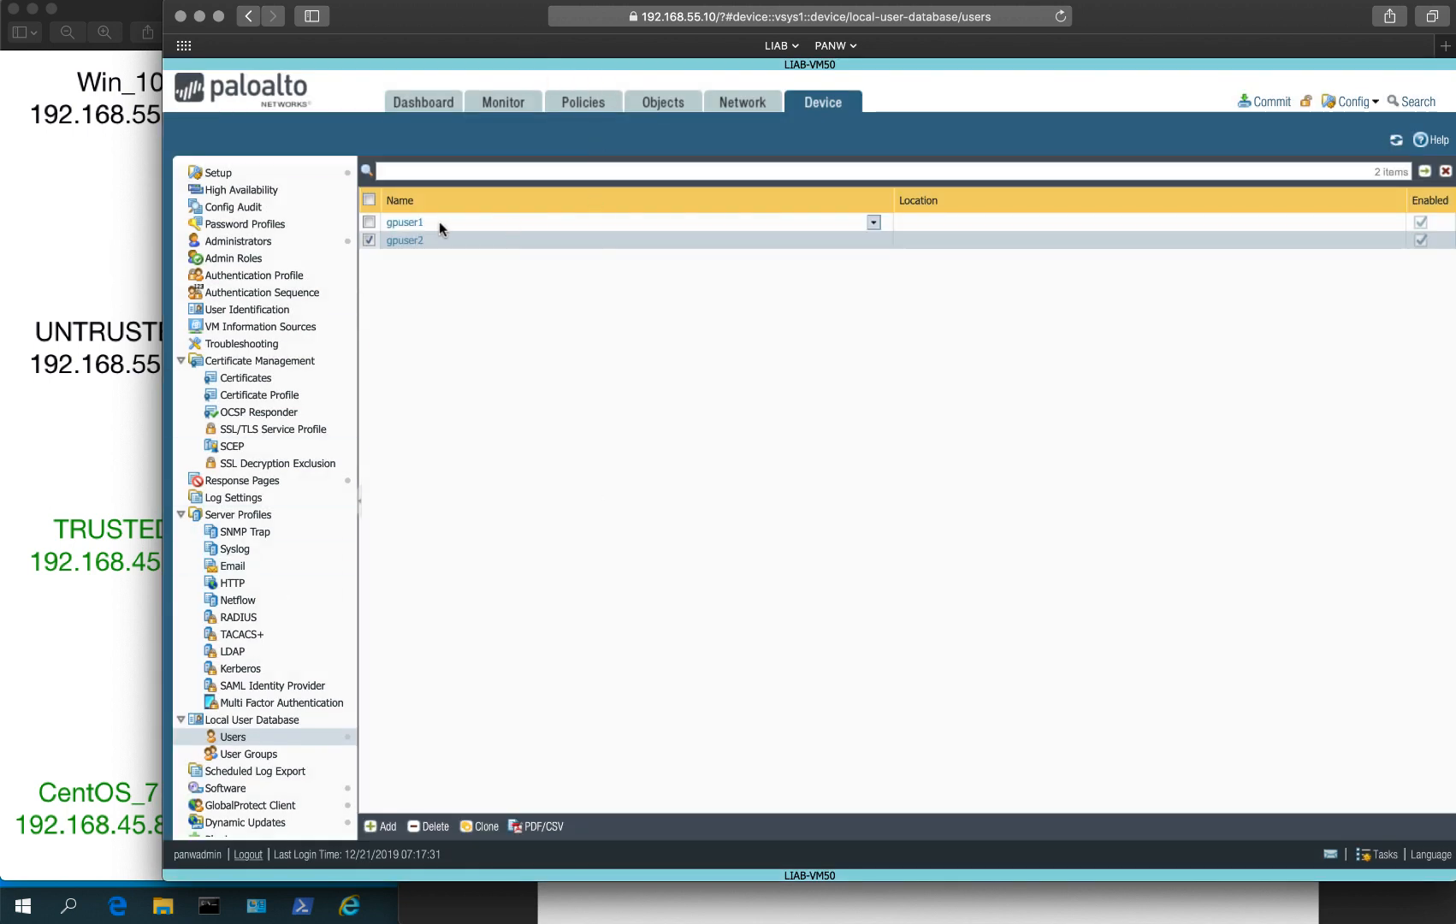
left_click(369, 241)
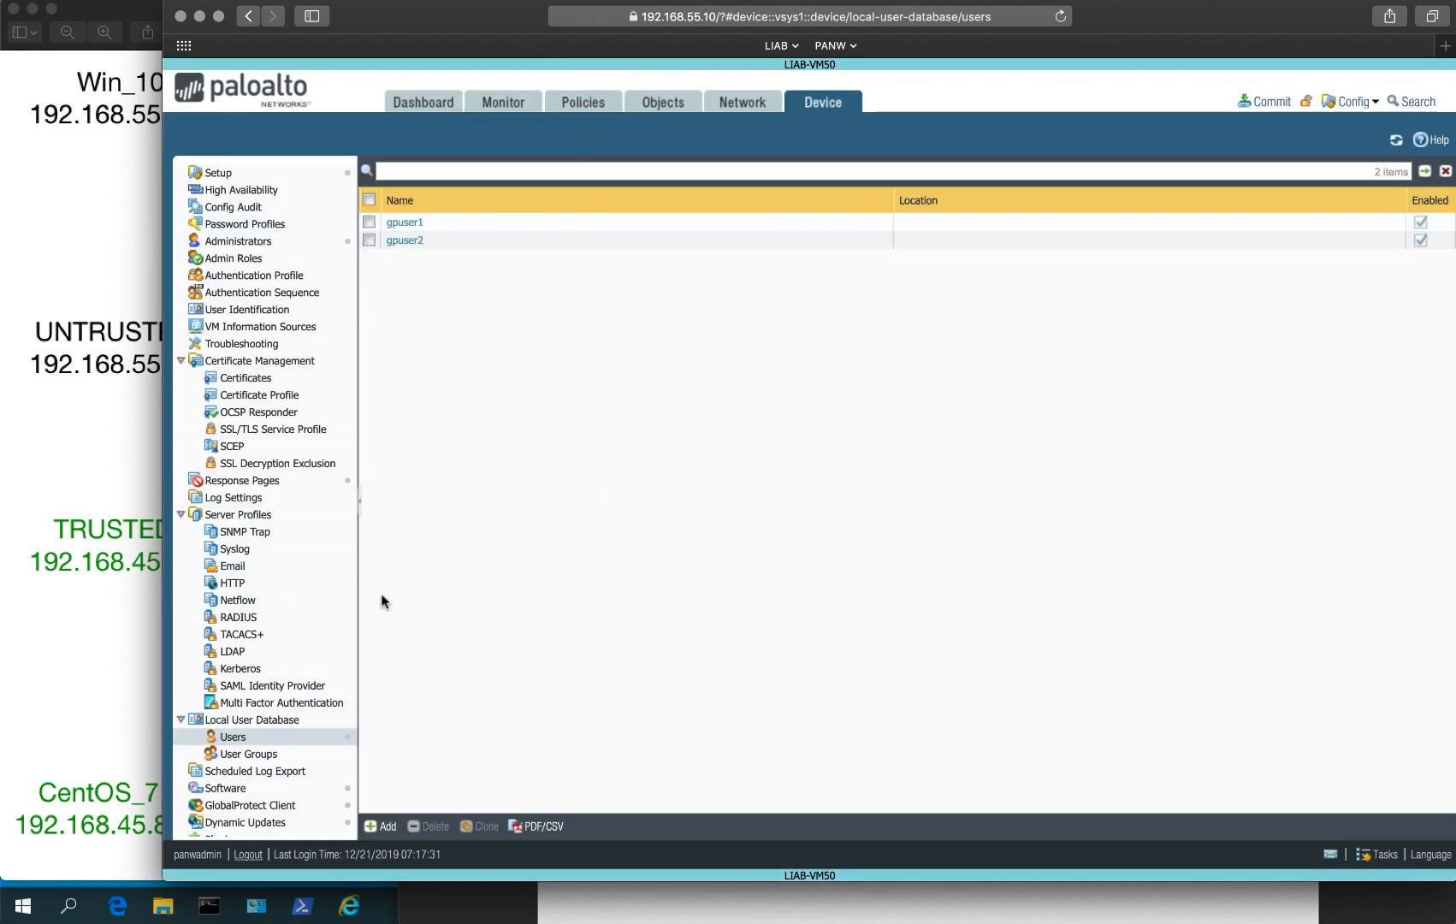
Step: Create a local user group named GP-ADMIN with gpuser1 as its member
left_click(248, 753)
left_click(382, 825)
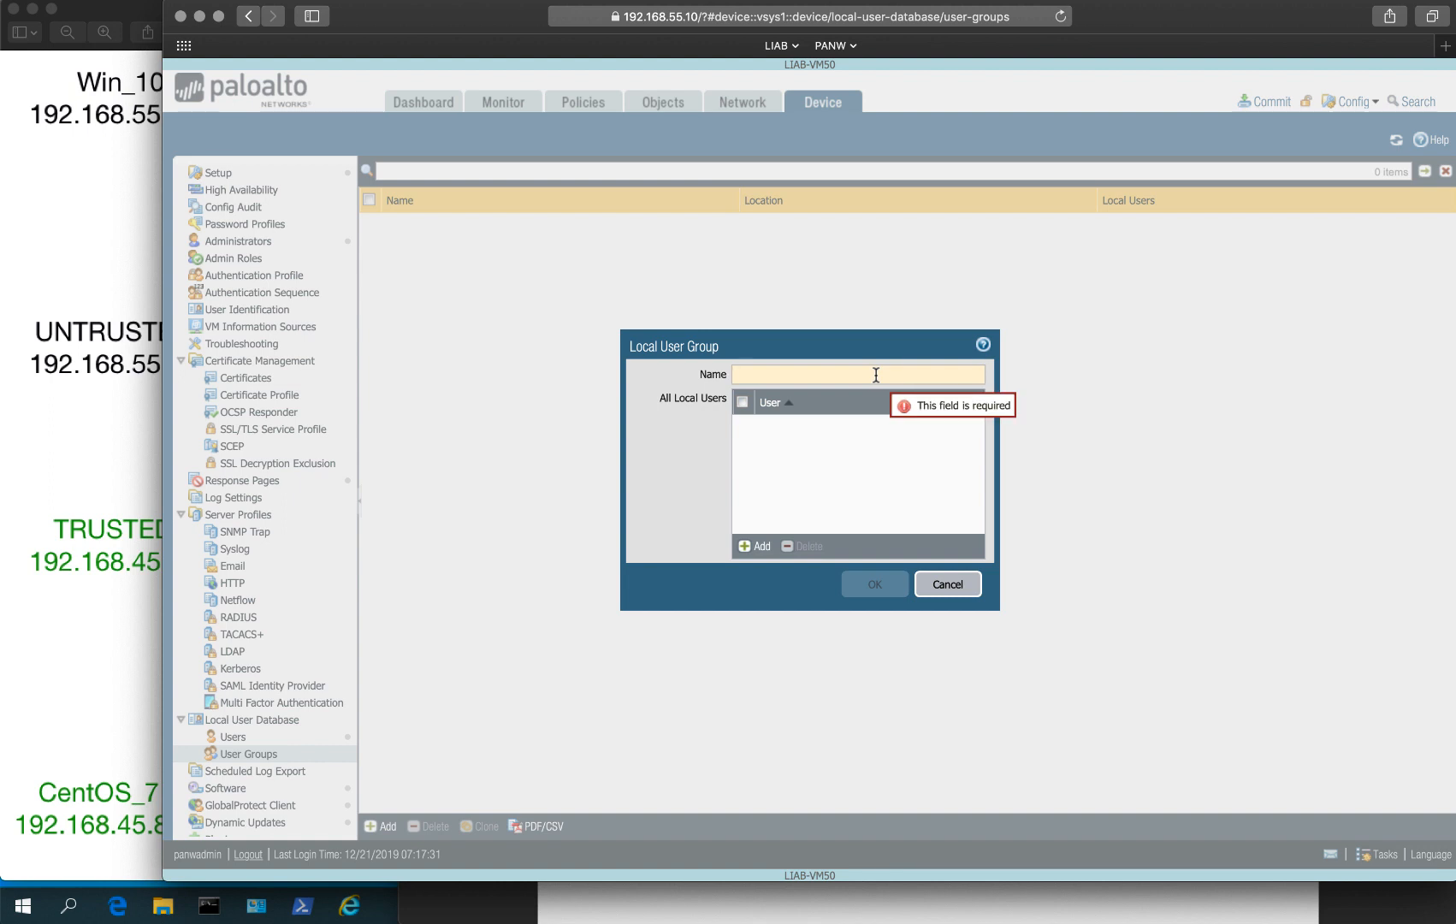
type("GP")
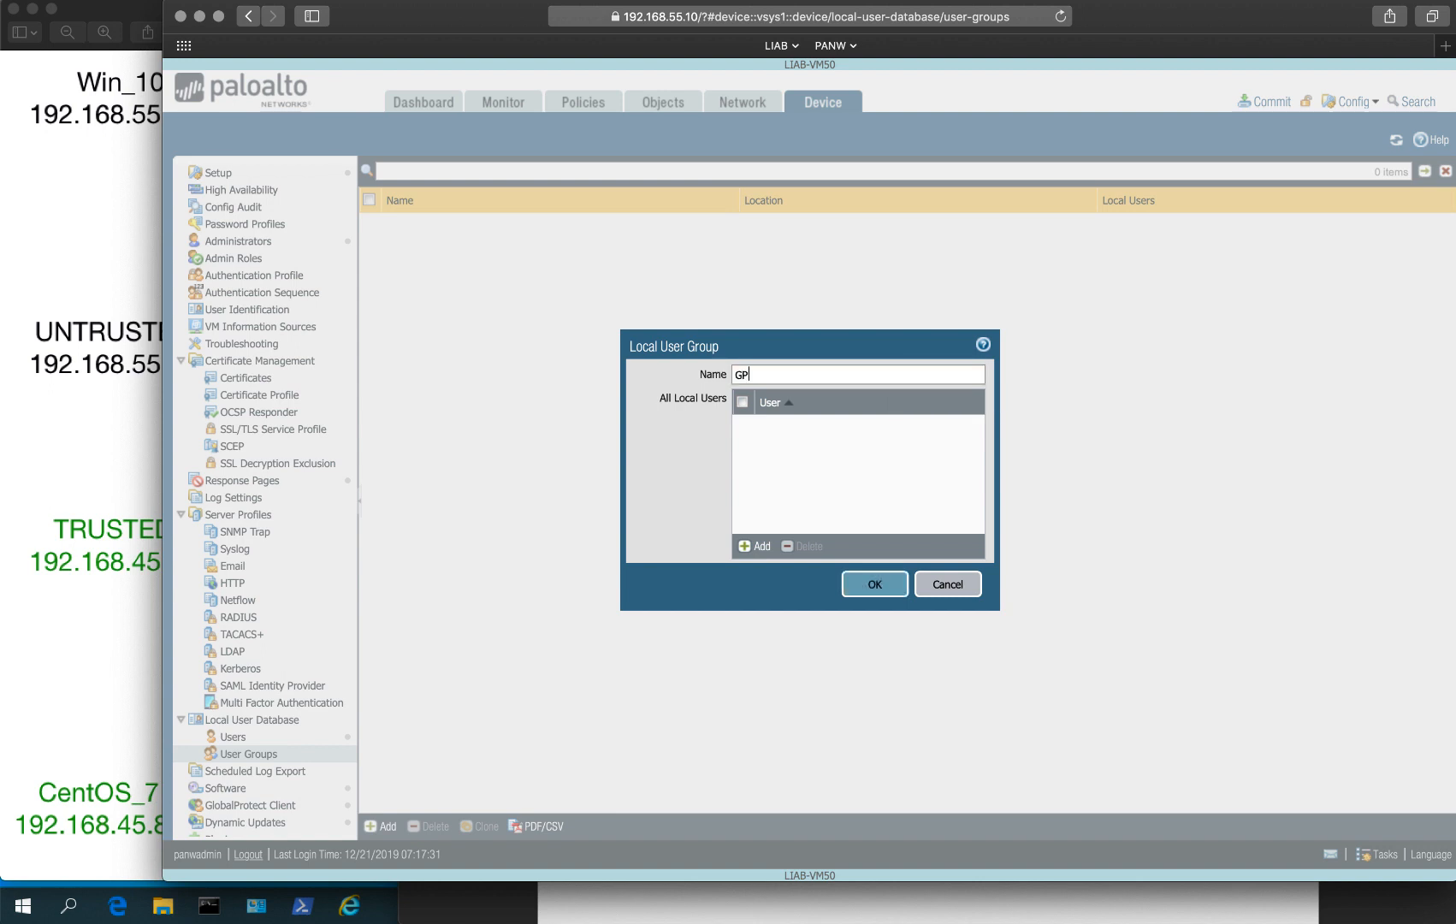
type("-ADMIN")
left_click(755, 546)
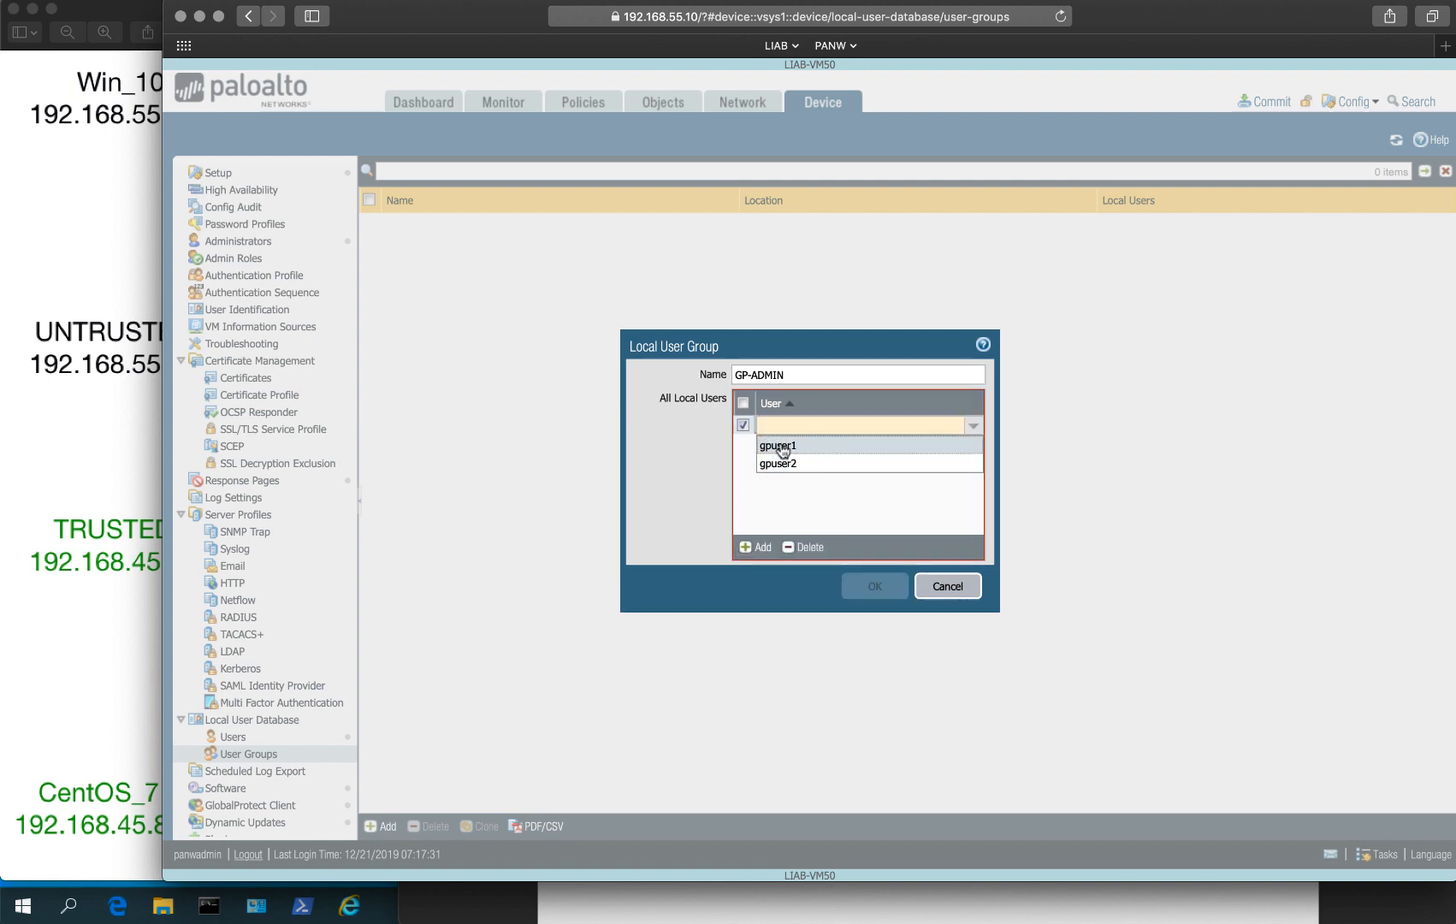
left_click(778, 446)
left_click(879, 588)
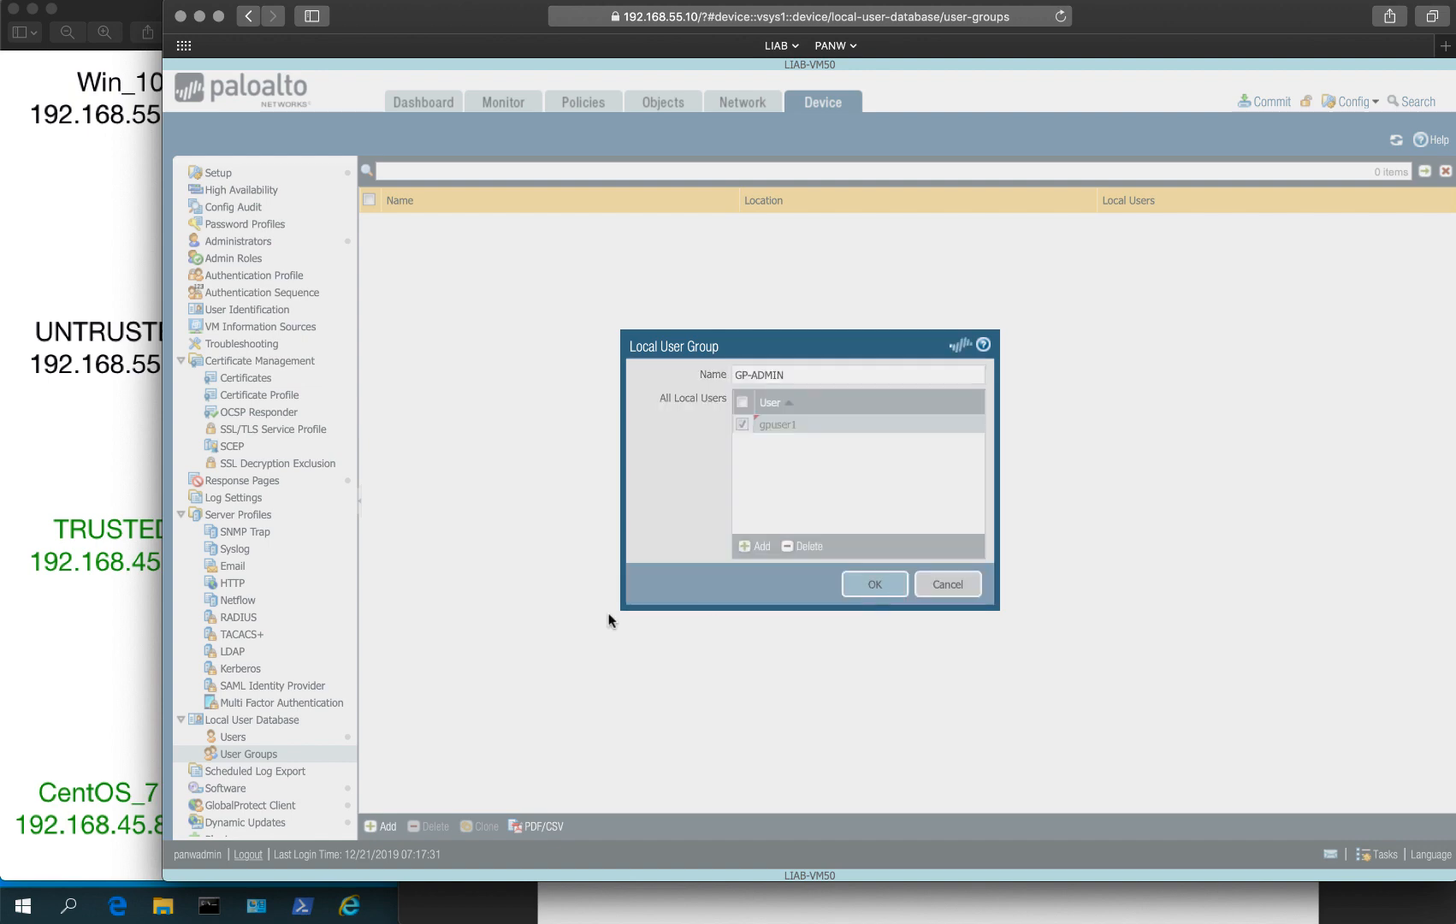
Step: Create a second local user group named GP-USERS with gpuser2 as its member and save it
left_click(390, 824)
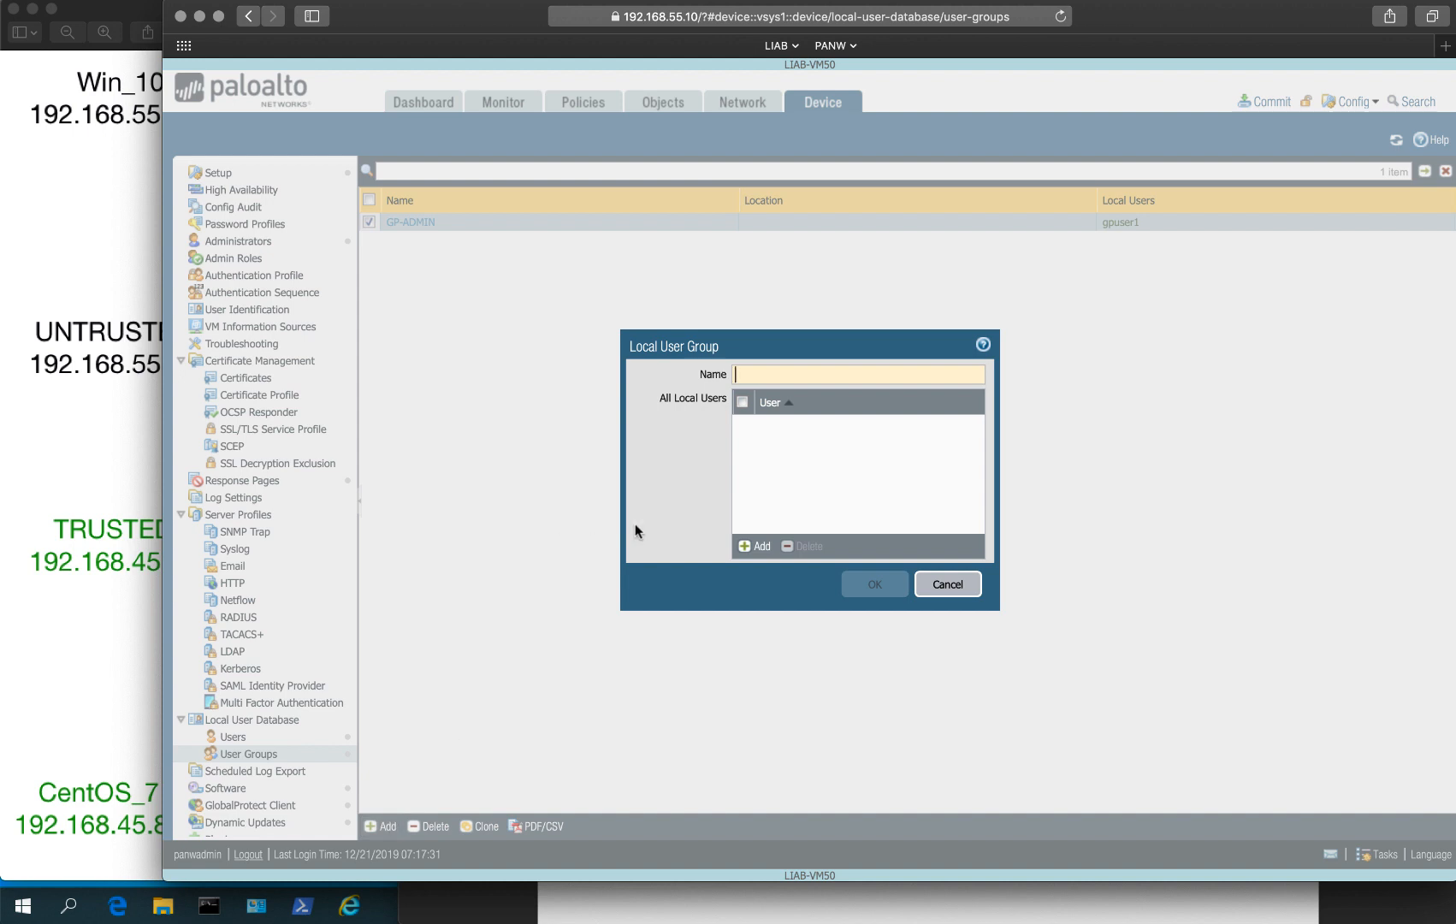
type("GP-")
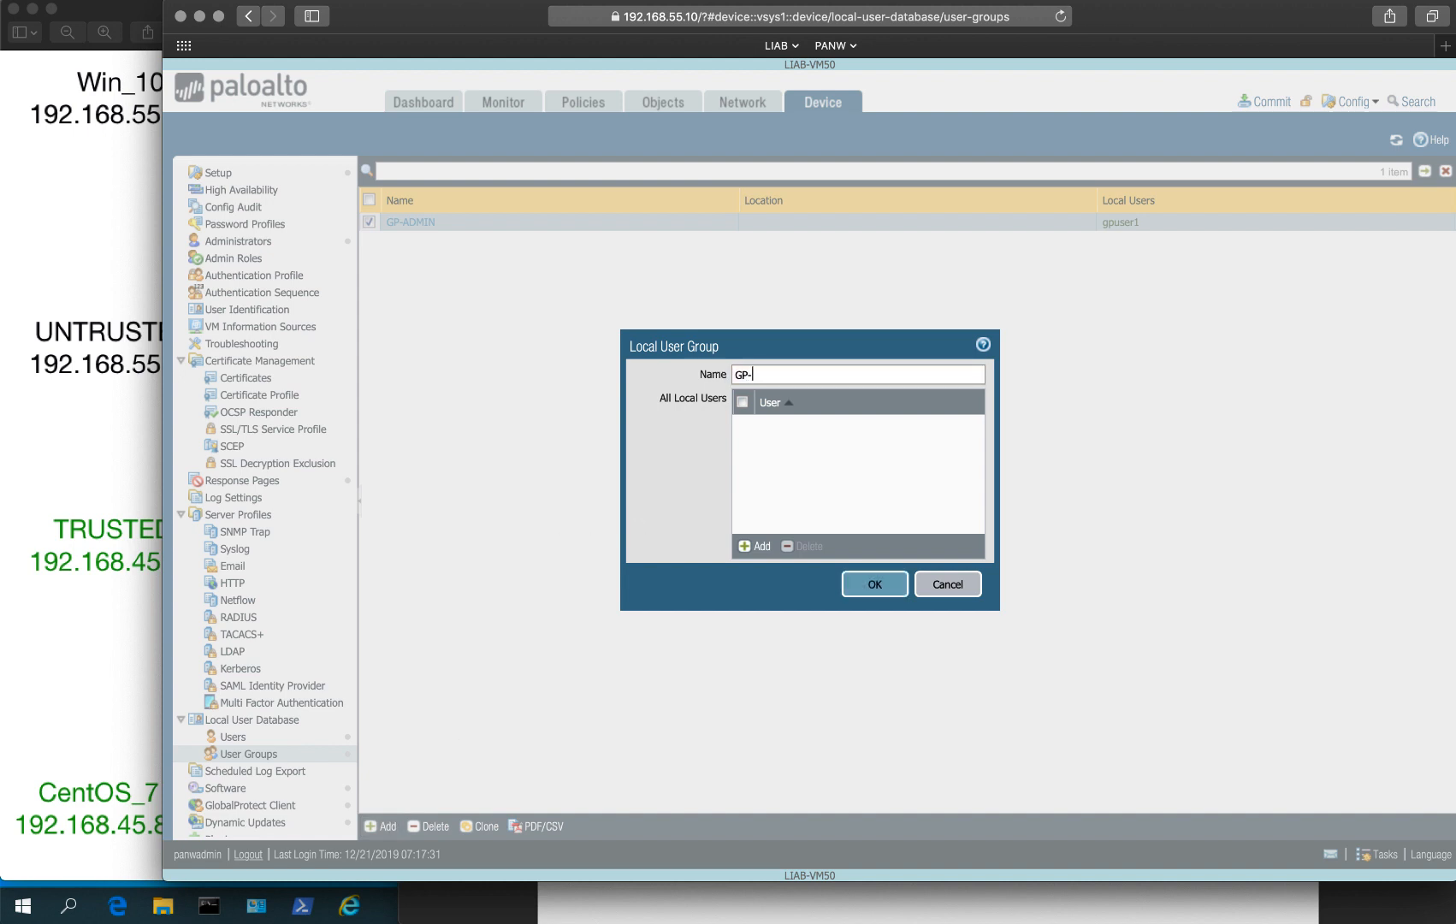
type("USERS")
left_click(756, 546)
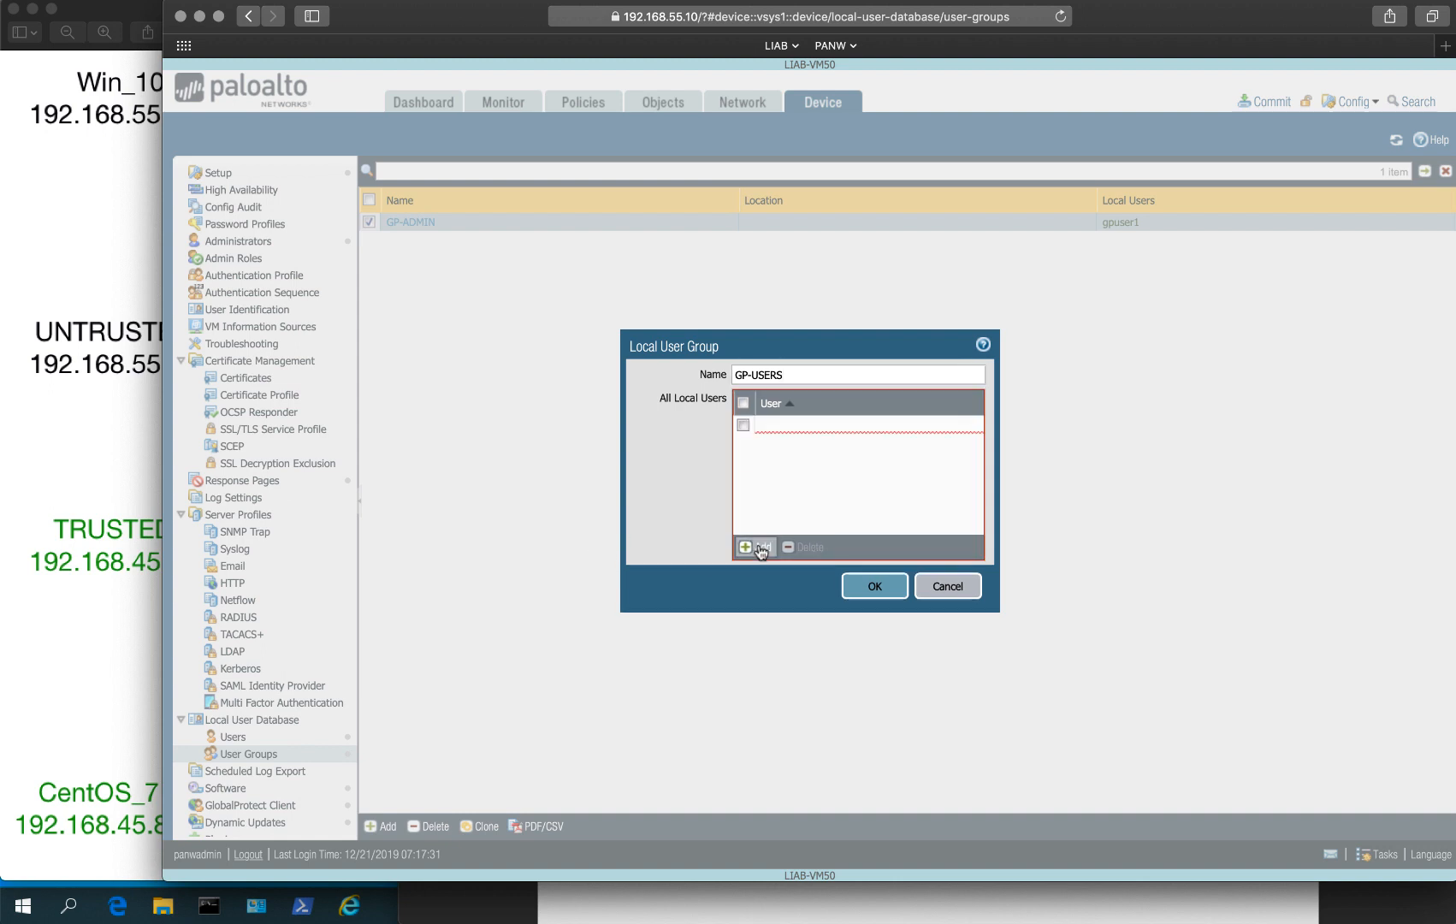
left_click(808, 491)
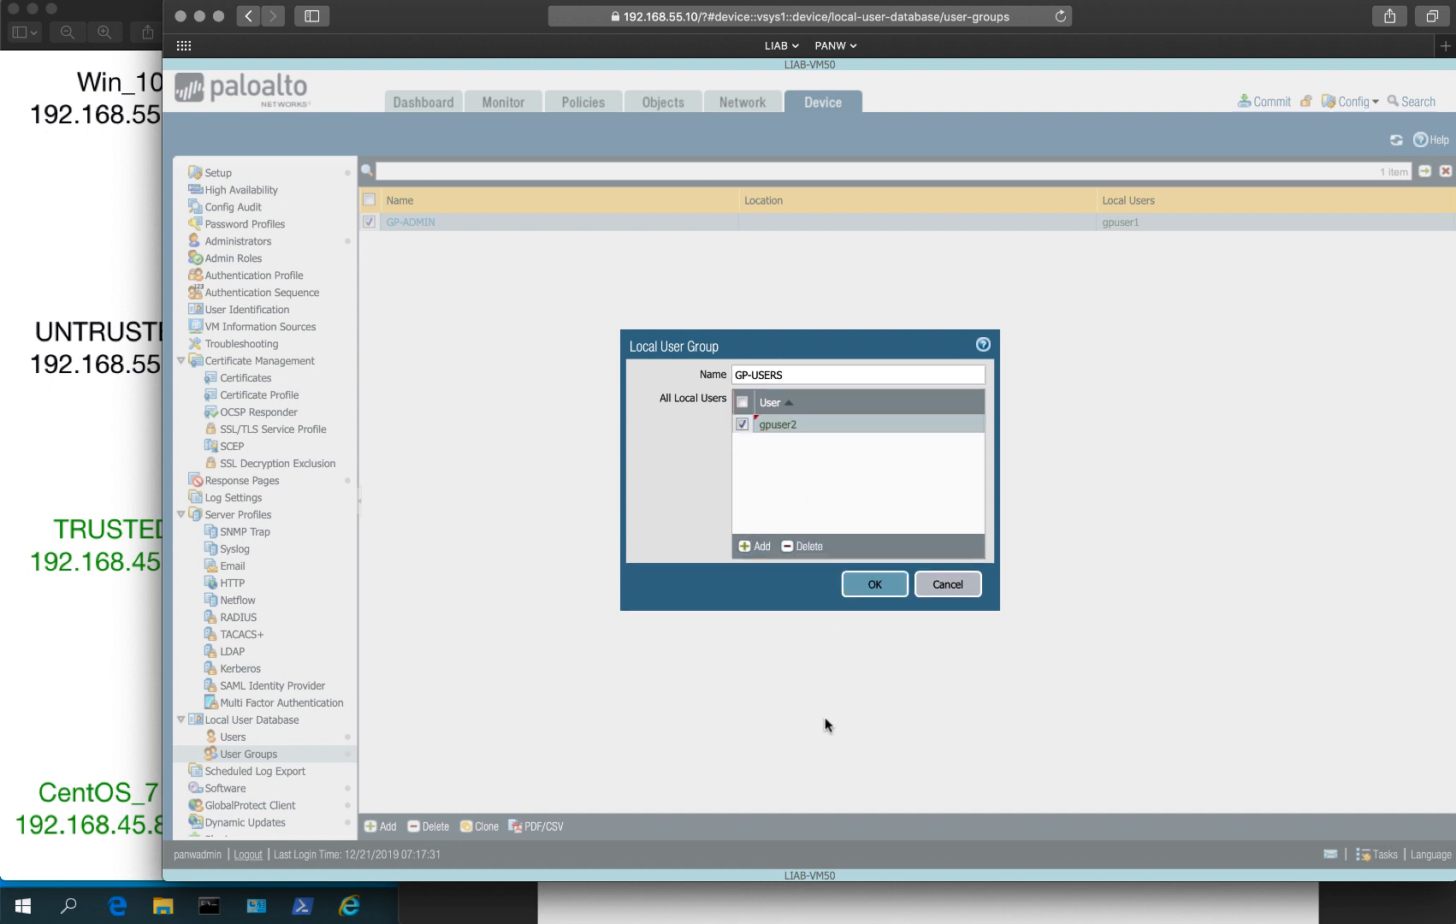
left_click(869, 581)
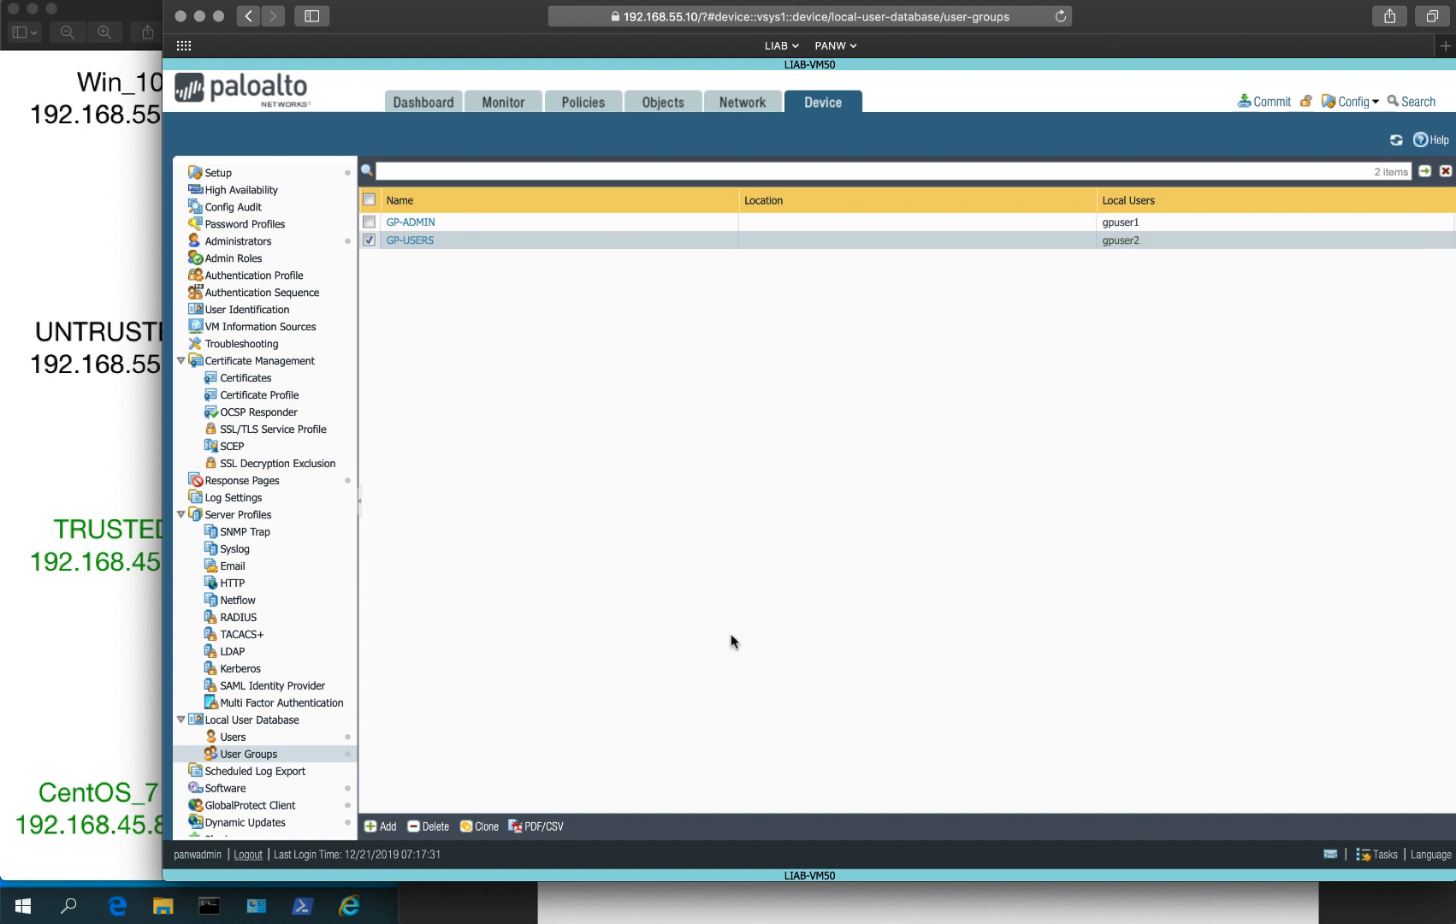
Step: Switch to the PANW 9.1 GP Configuration outline, mark the users and user groups item, and return to the firewall
left_click(1198, 909)
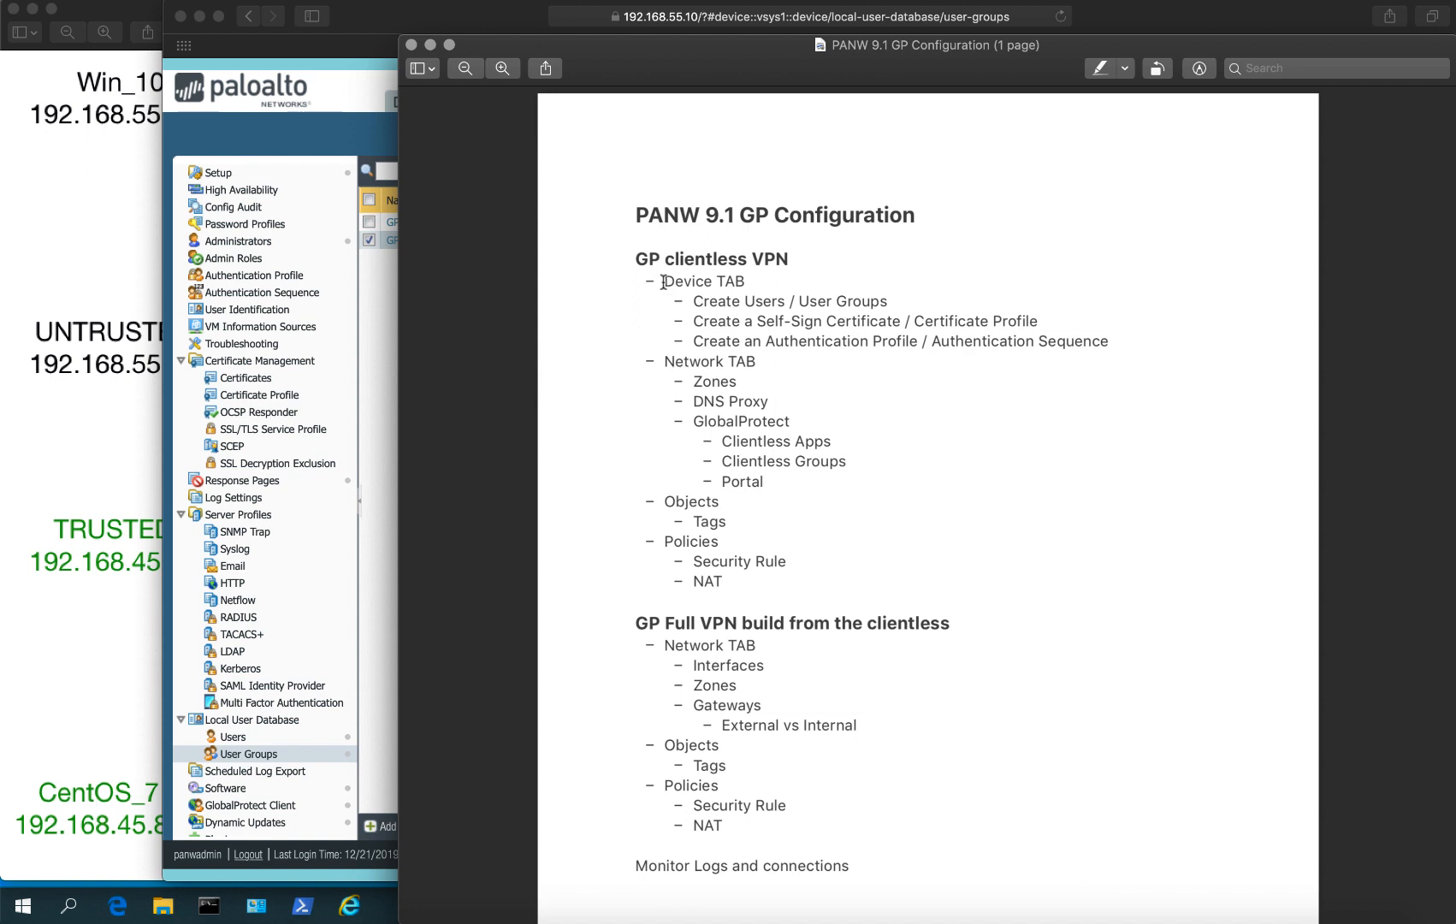
left_click_drag(693, 301, 916, 301)
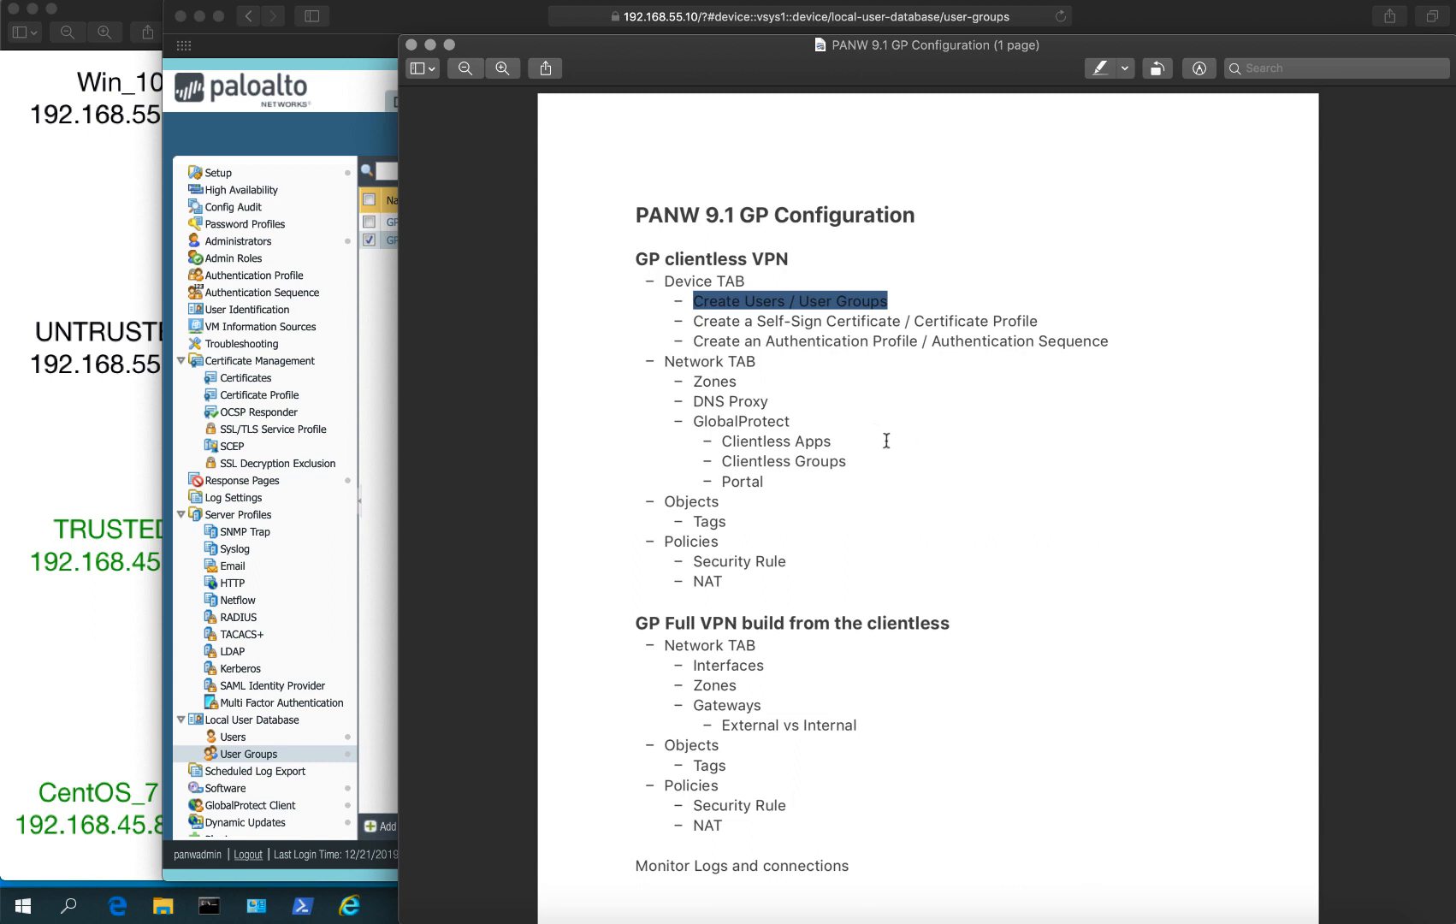
left_click(287, 138)
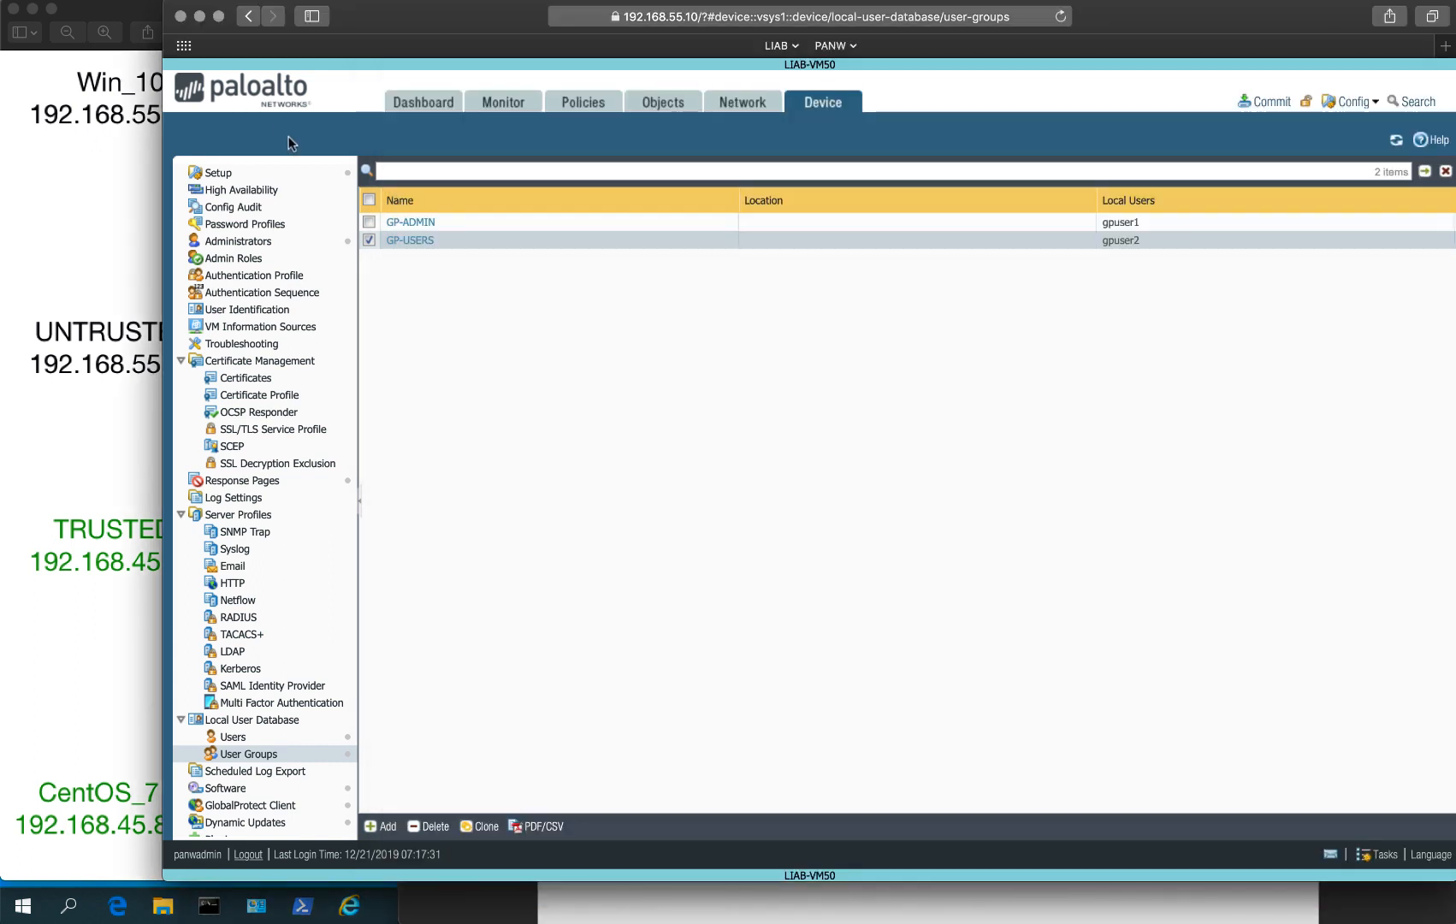
Step: Start generating a local device certificate named GP_CERT with the common name 192.168.55.20
left_click(248, 382)
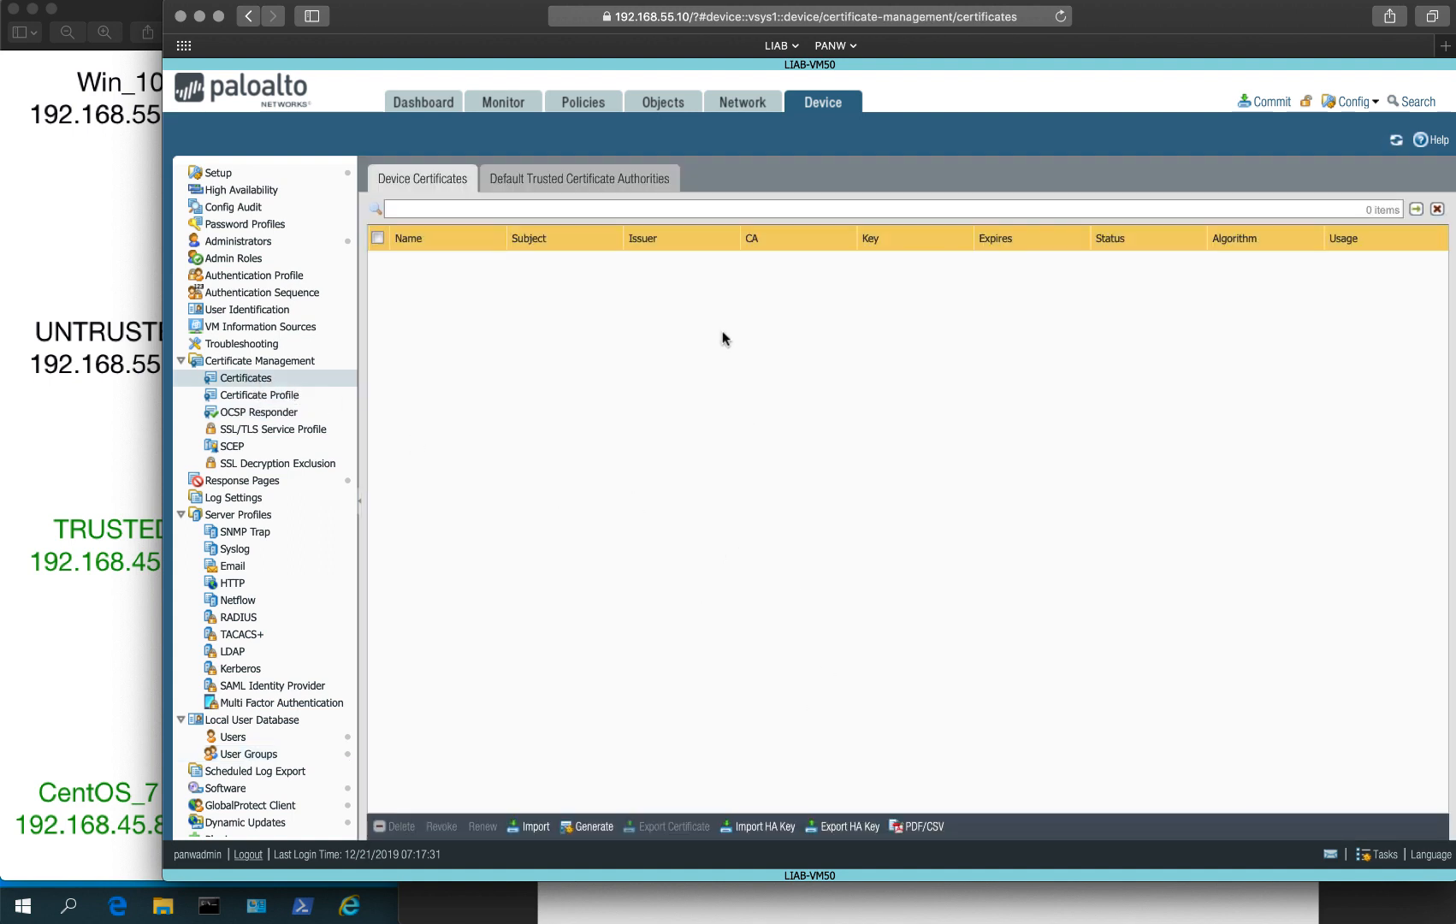
left_click(587, 826)
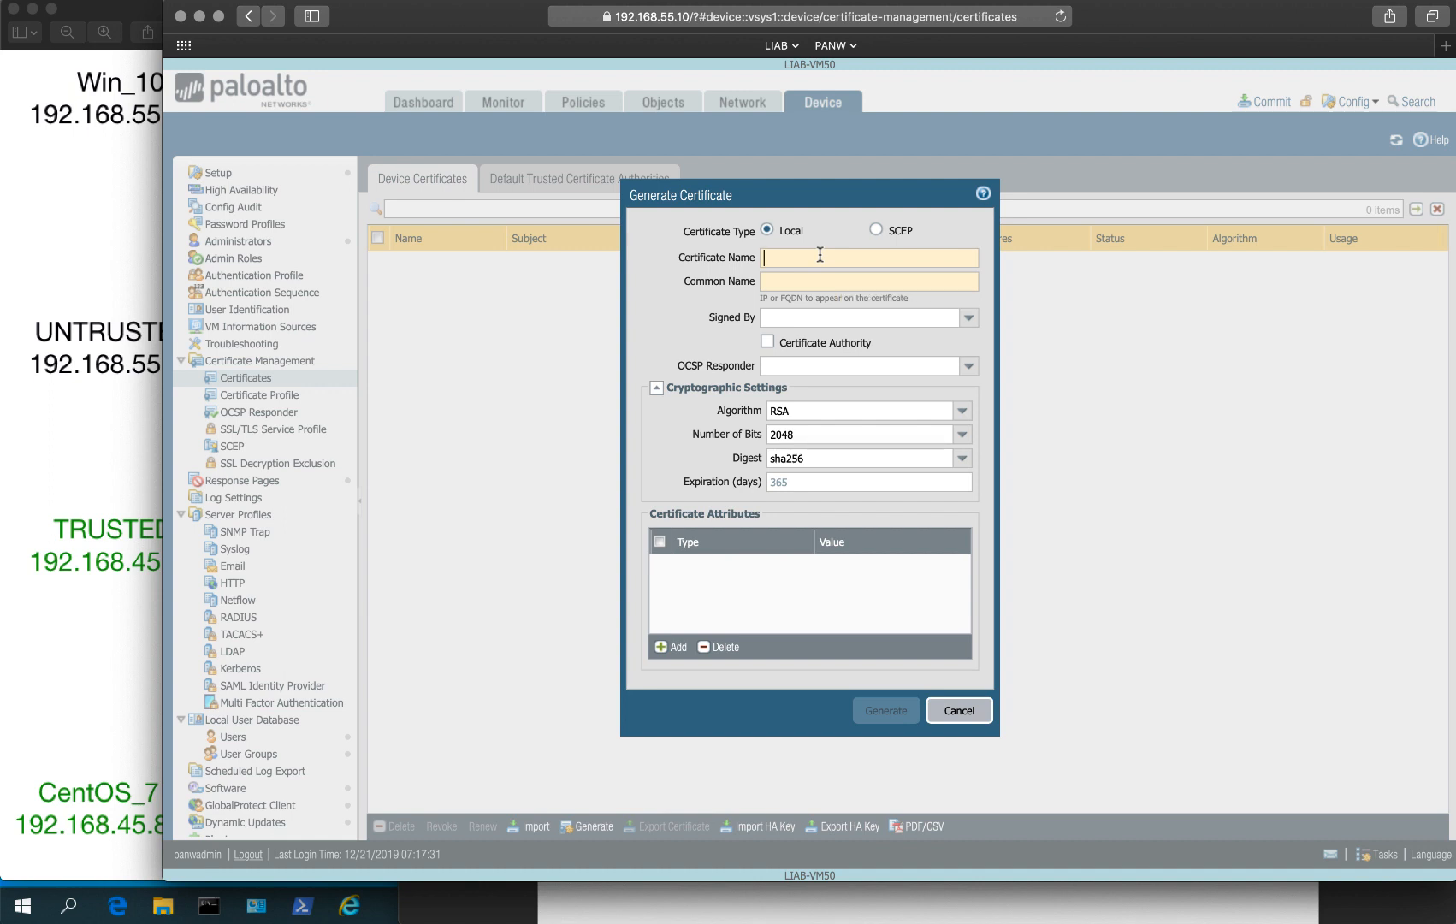
type("GP_")
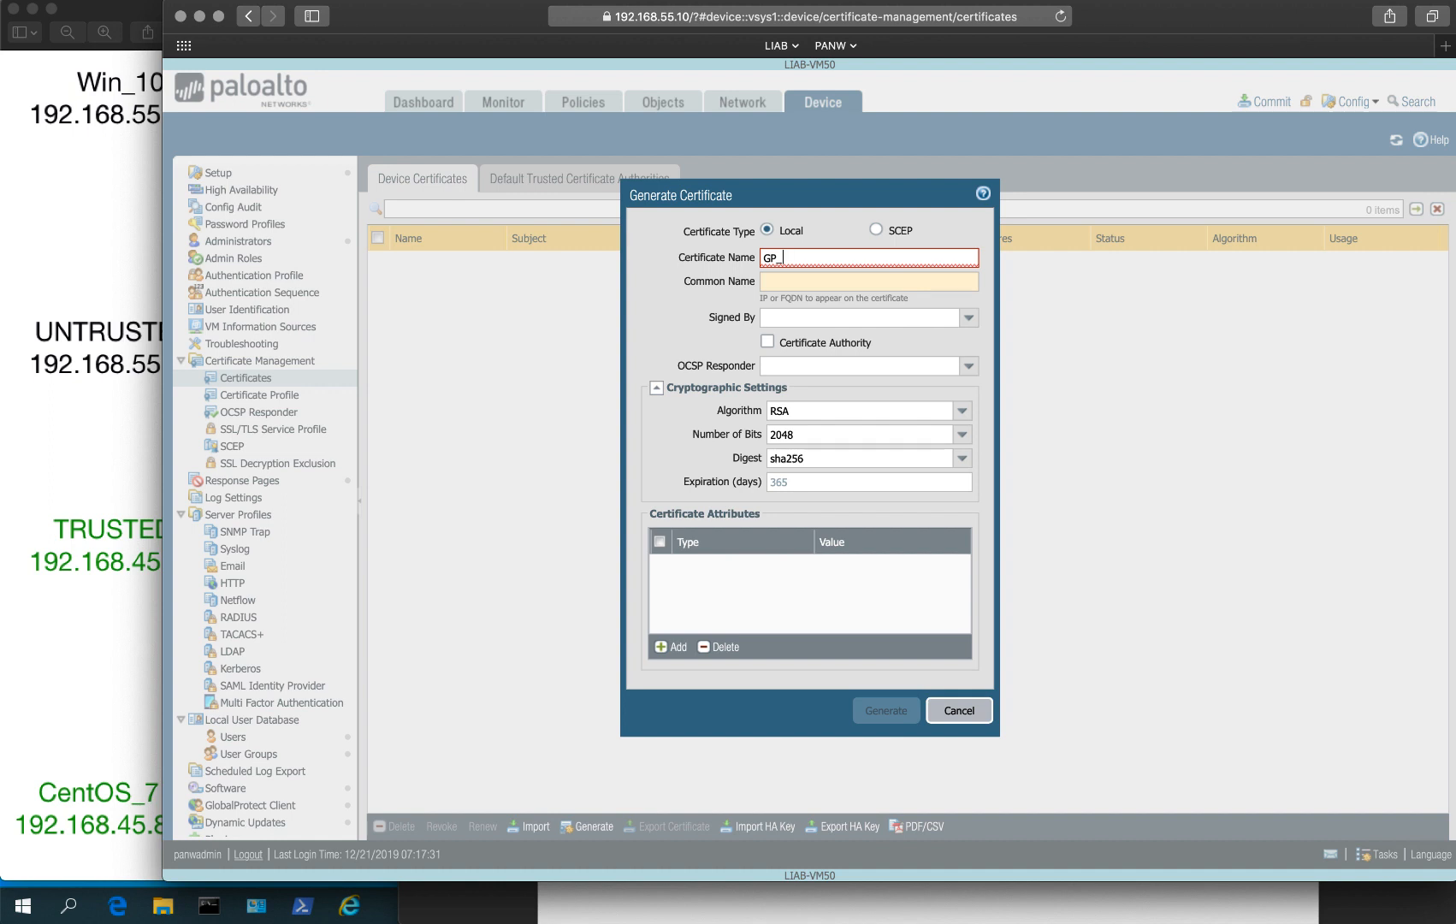
type("CERT")
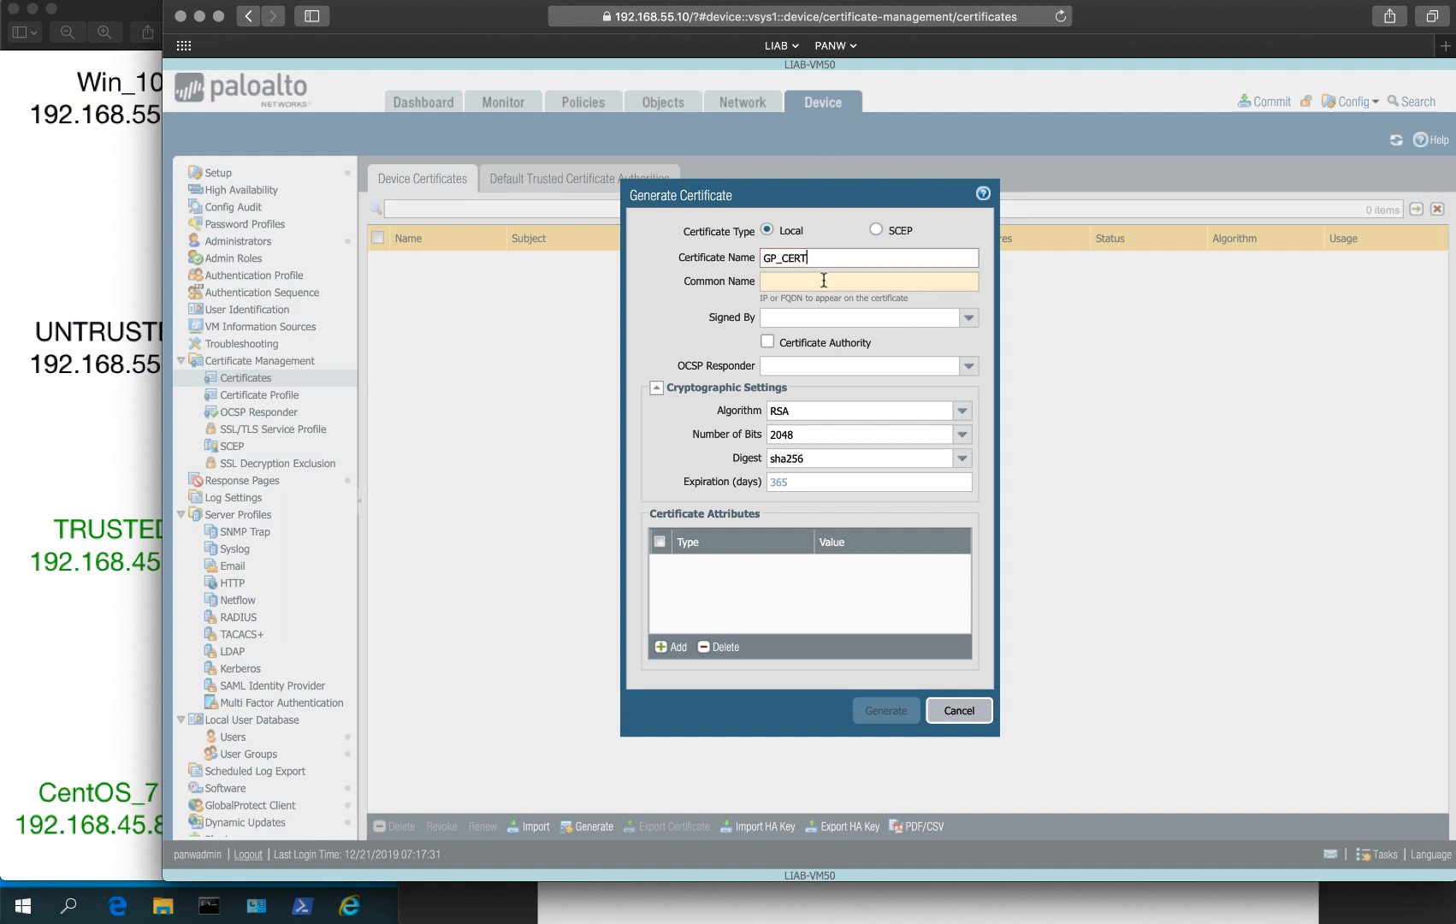
left_click(824, 281)
type("192.168")
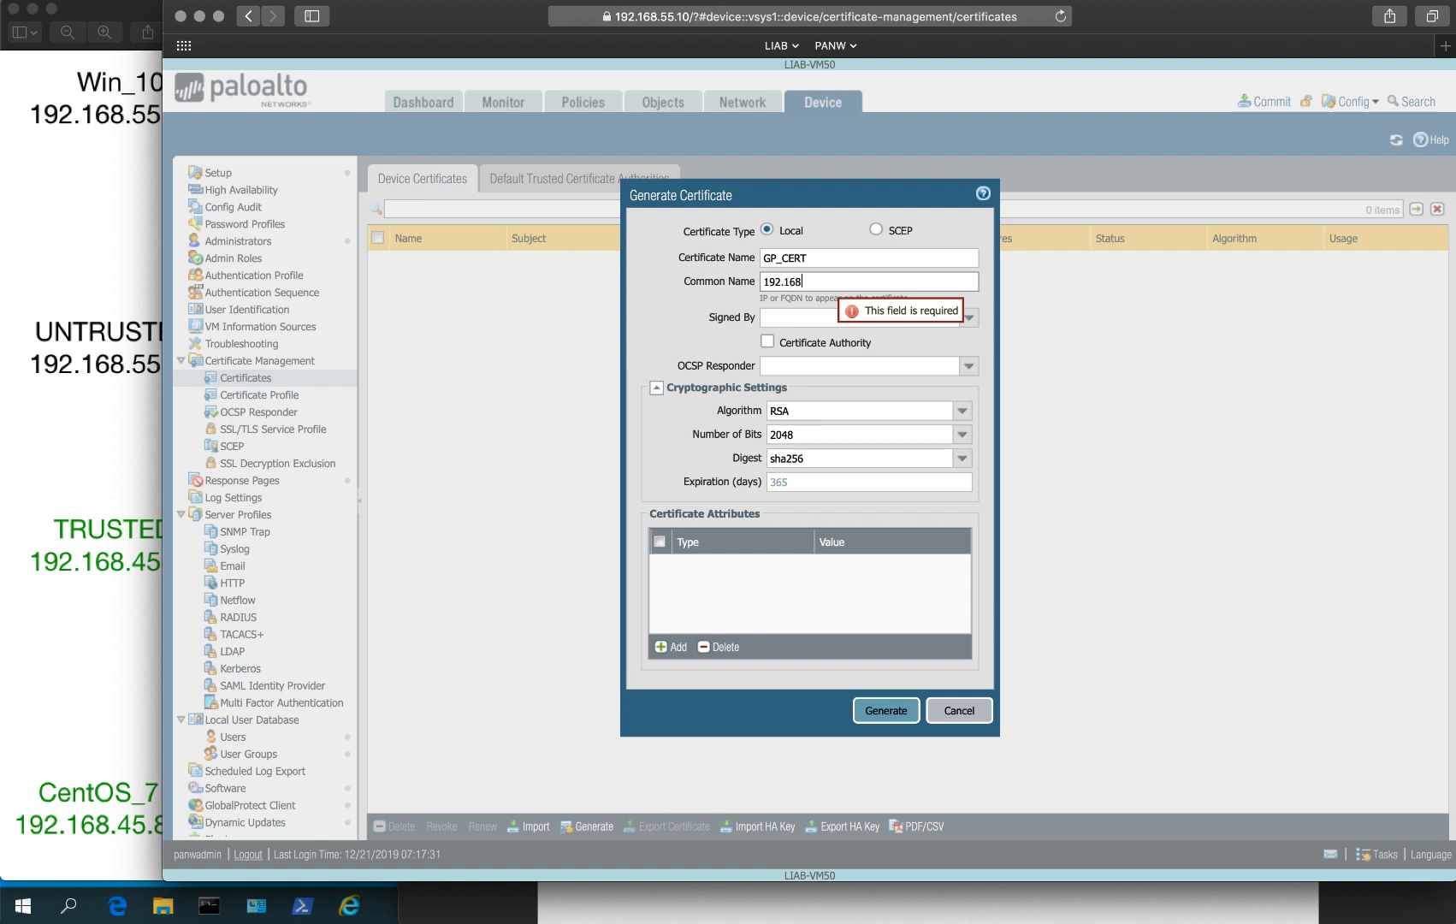
type(".55")
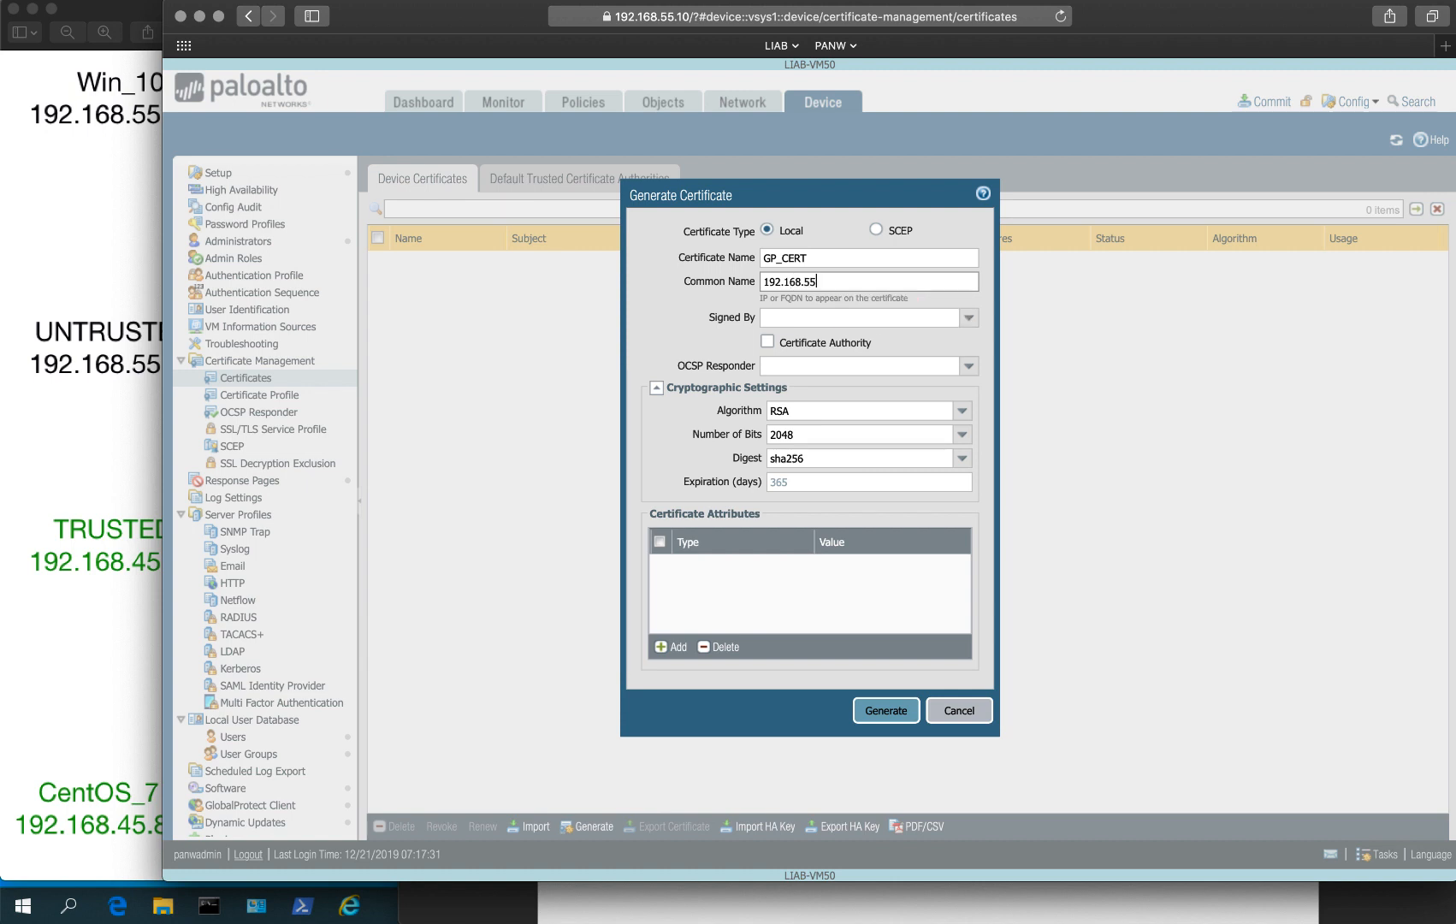
type(".20")
Step: Copy the certificate's common name and set its expiration to 1024 days
double_click(817, 284)
key("super+c")
left_click(830, 481)
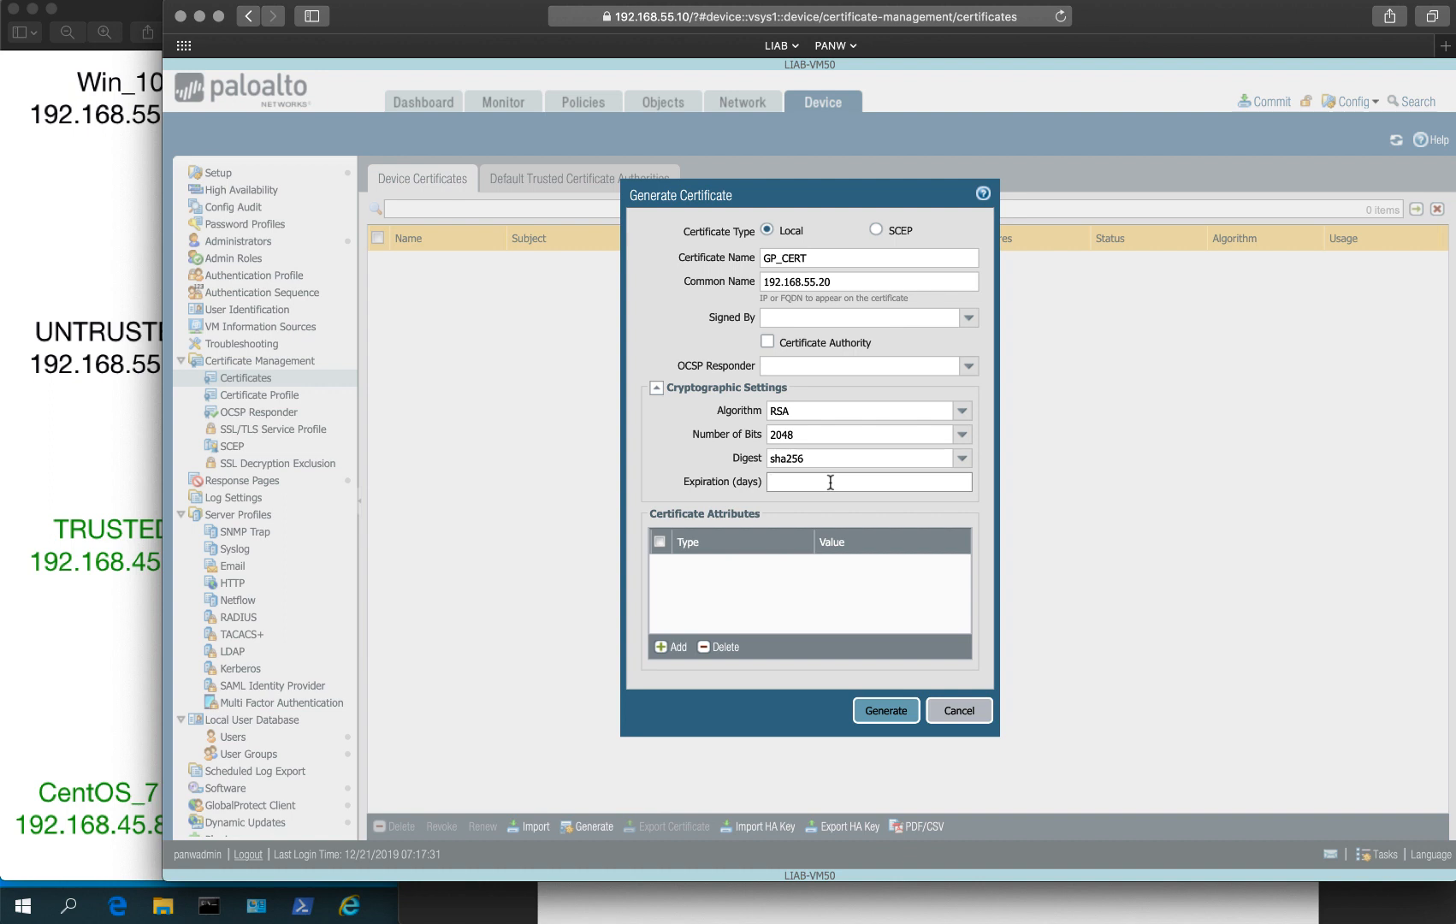
type("1024")
Step: Add a certificate attribute of type IP with the copied value 192.168.55.20
left_click(672, 647)
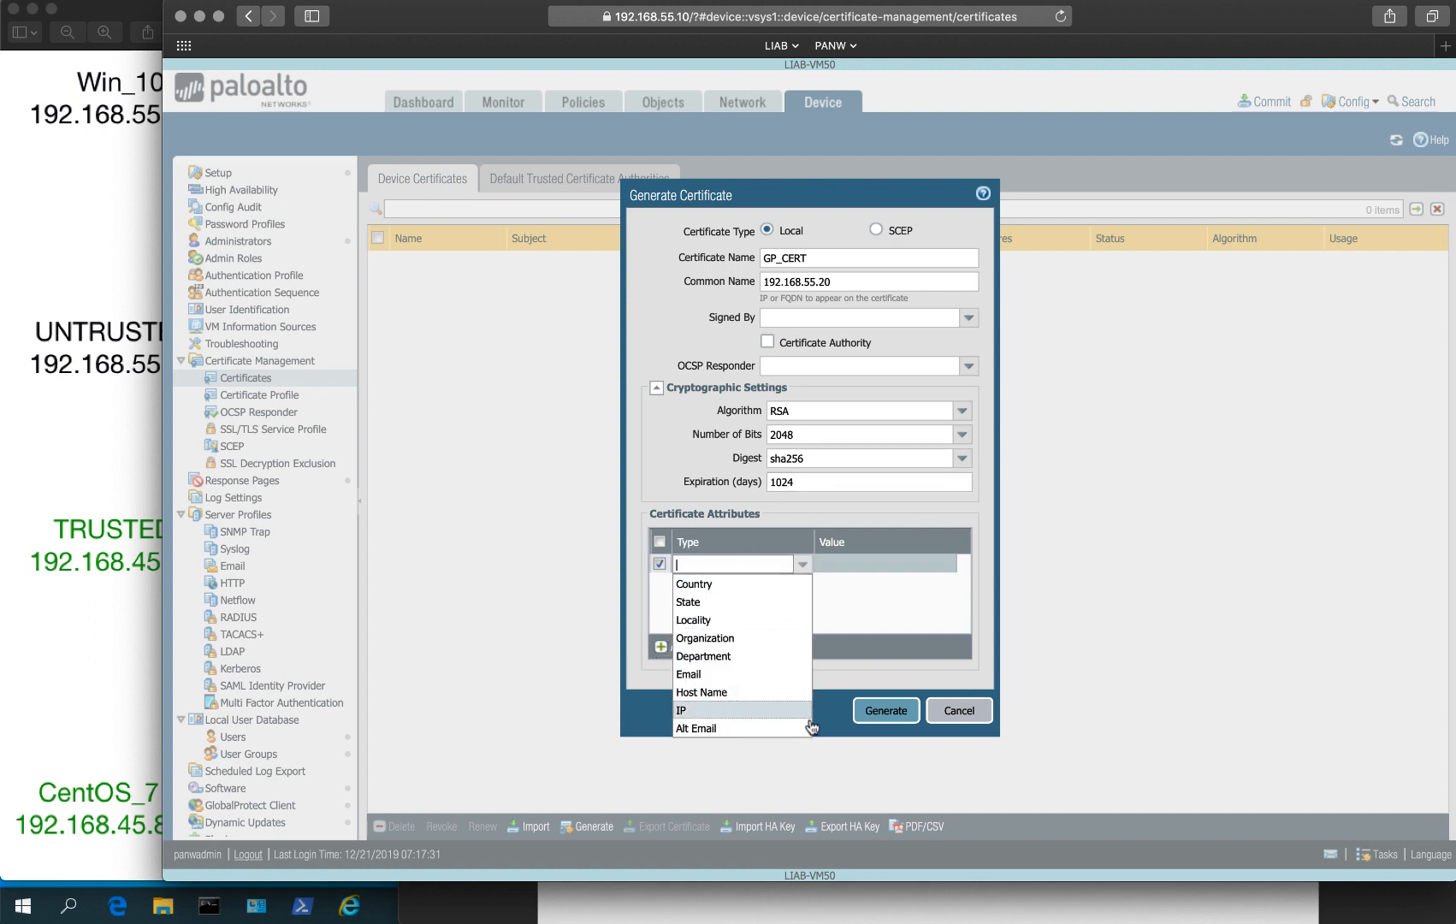
left_click(714, 710)
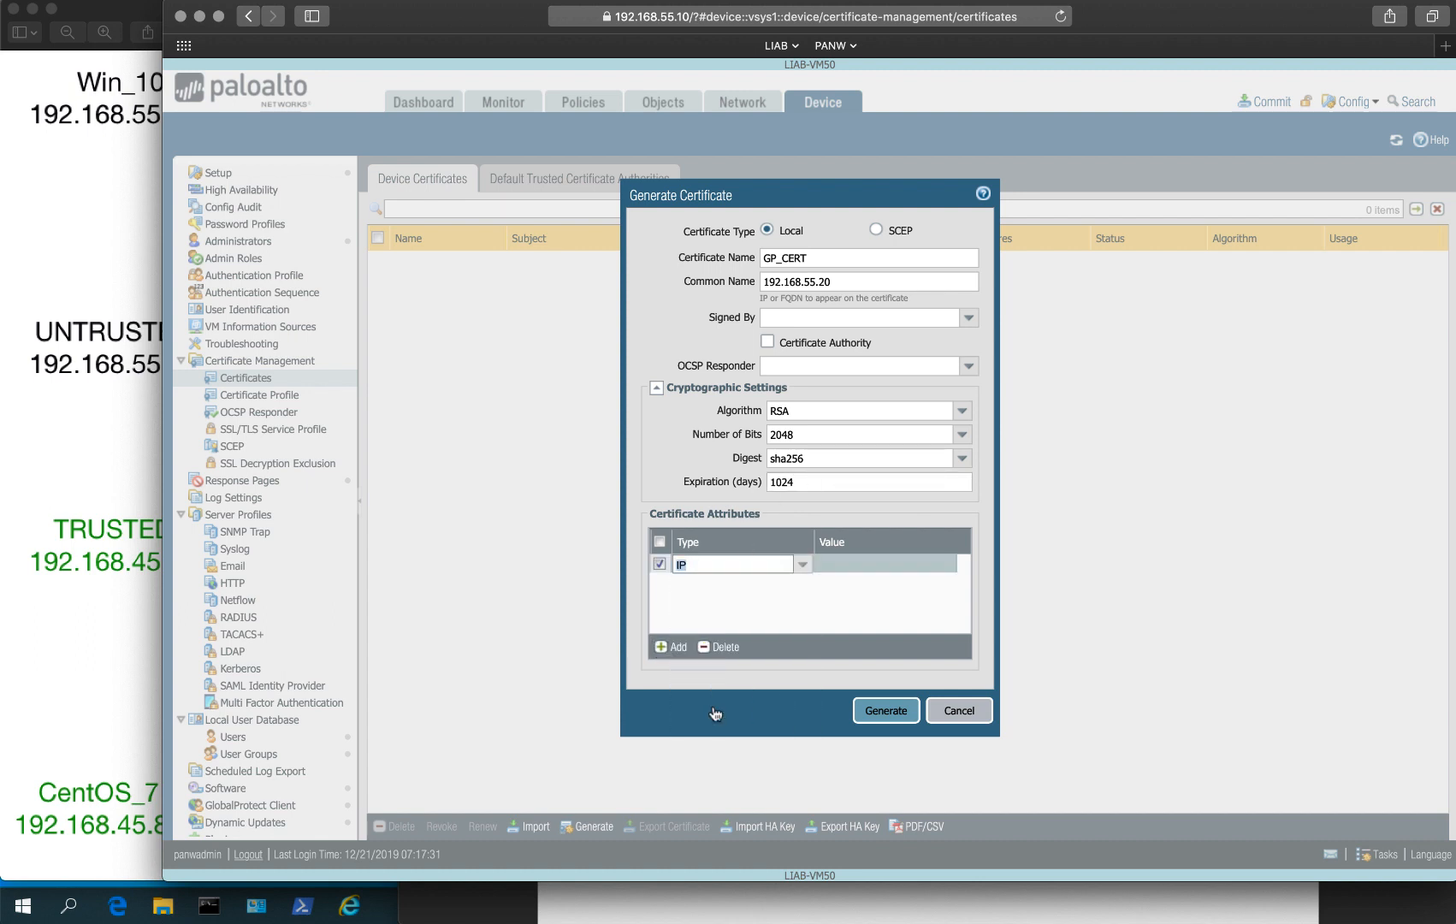
left_click(830, 567)
key("super+v")
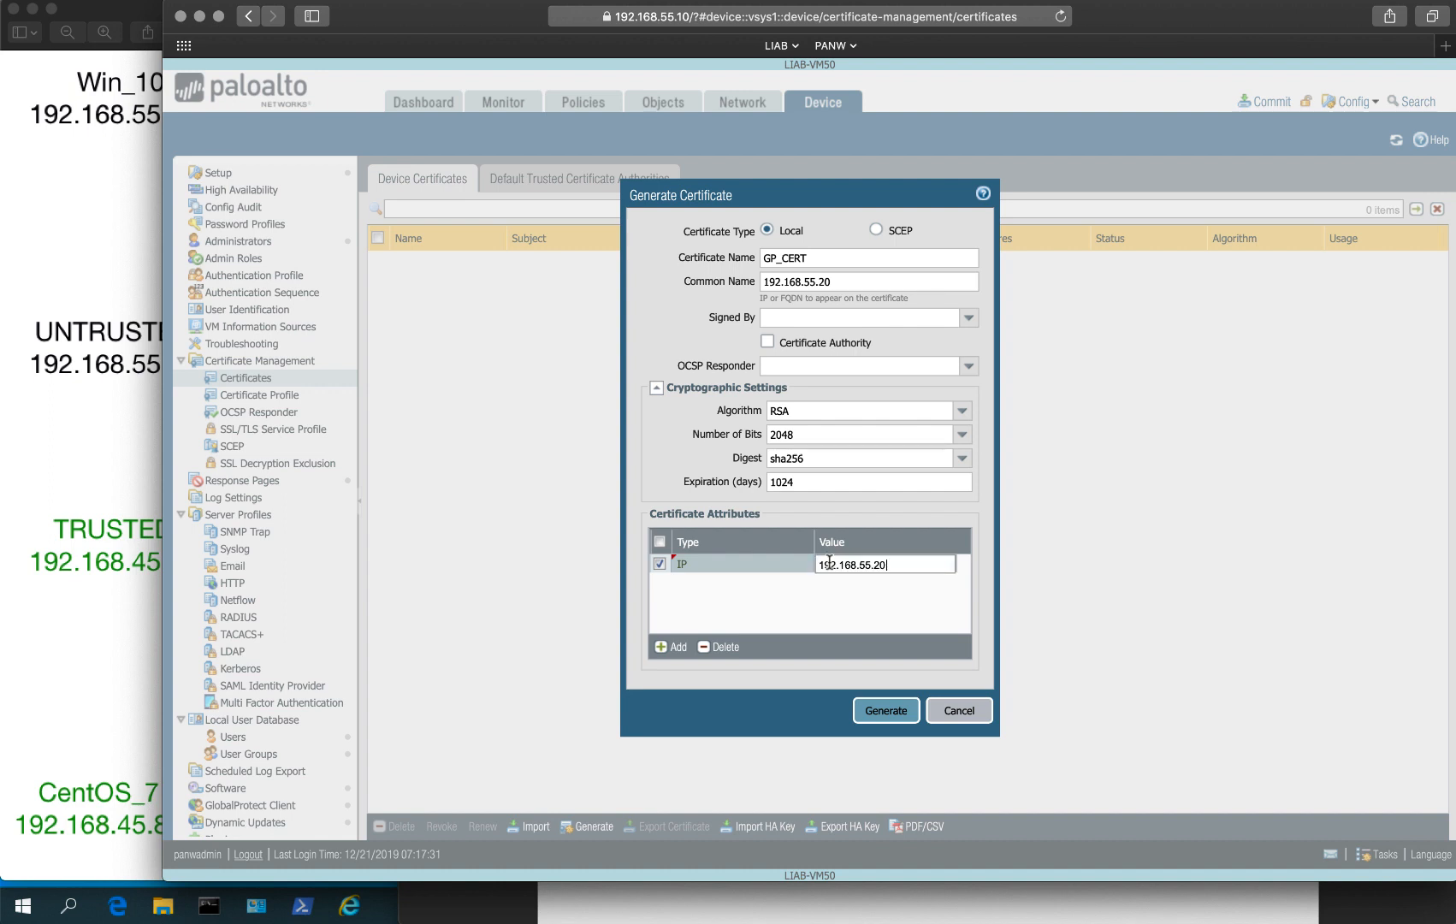
left_click(790, 676)
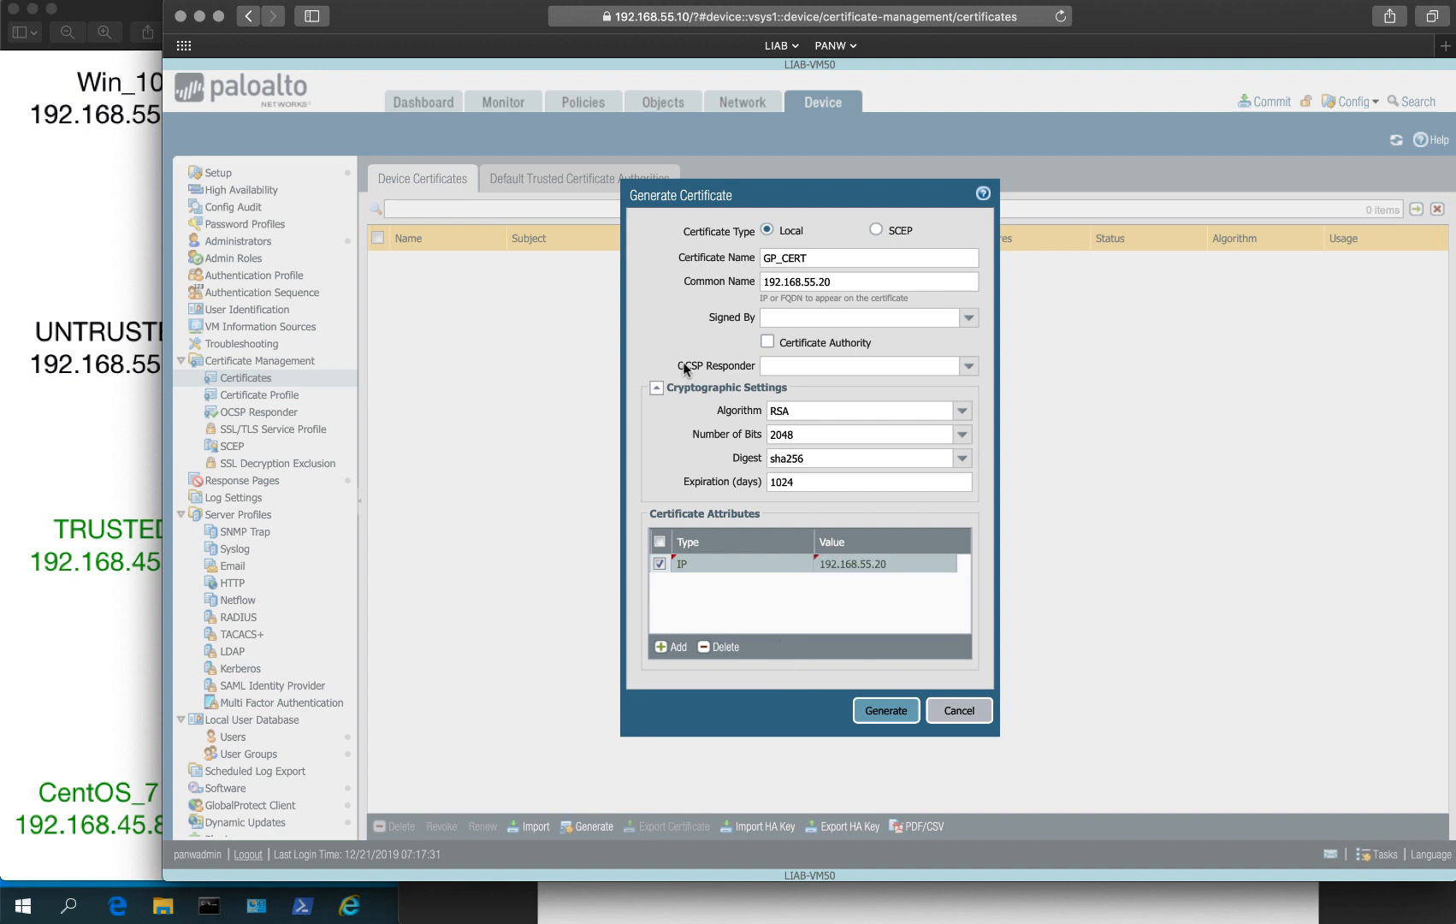
Step: Mark the certificate as a certificate authority with no signer selected and generate it
left_click(768, 343)
left_click(968, 318)
left_click(639, 291)
left_click(884, 712)
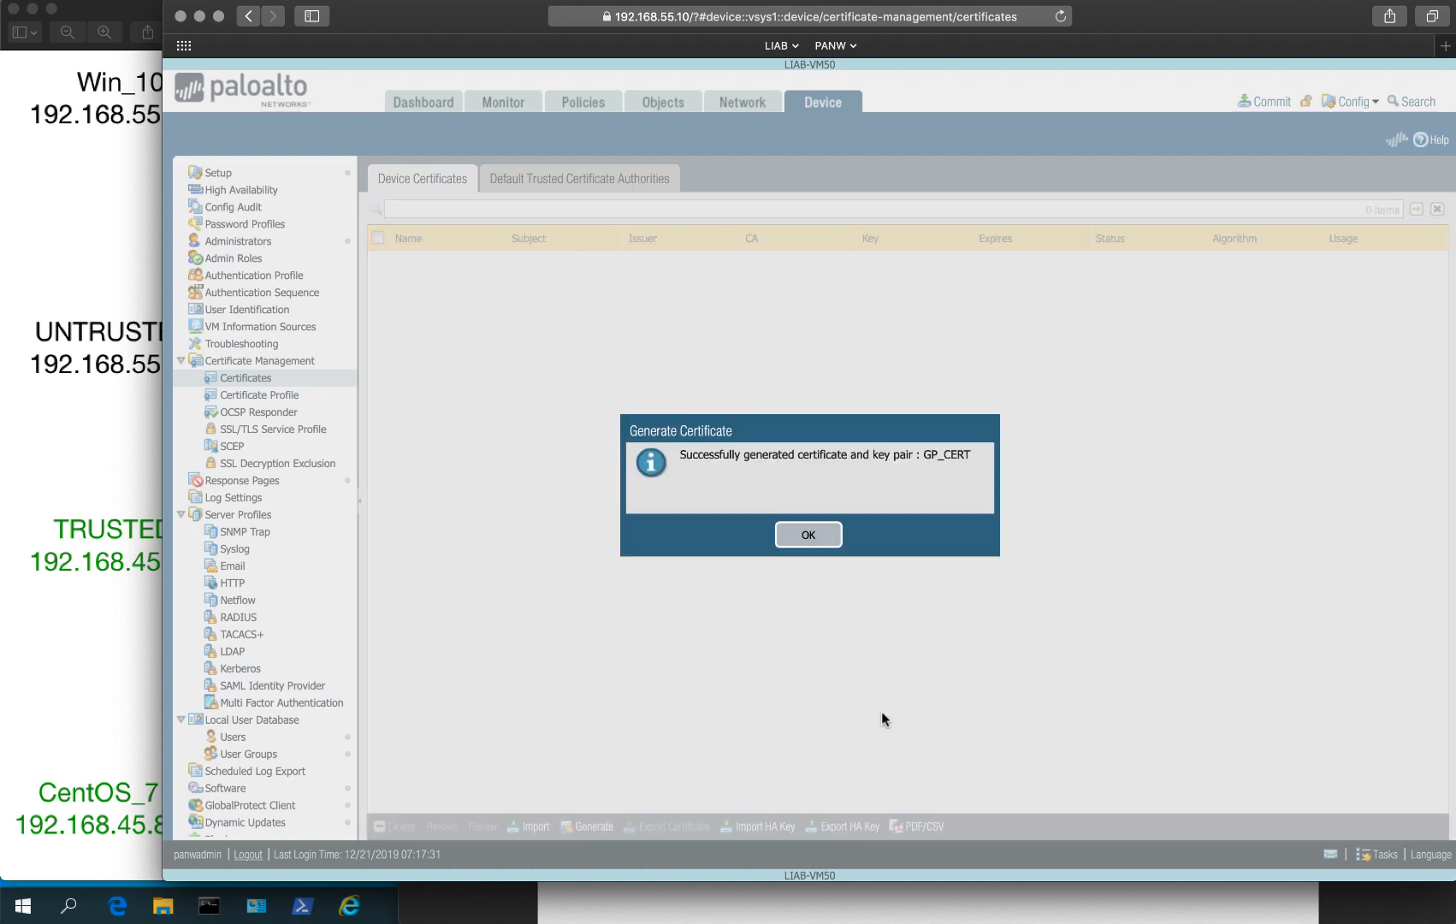
left_click(806, 539)
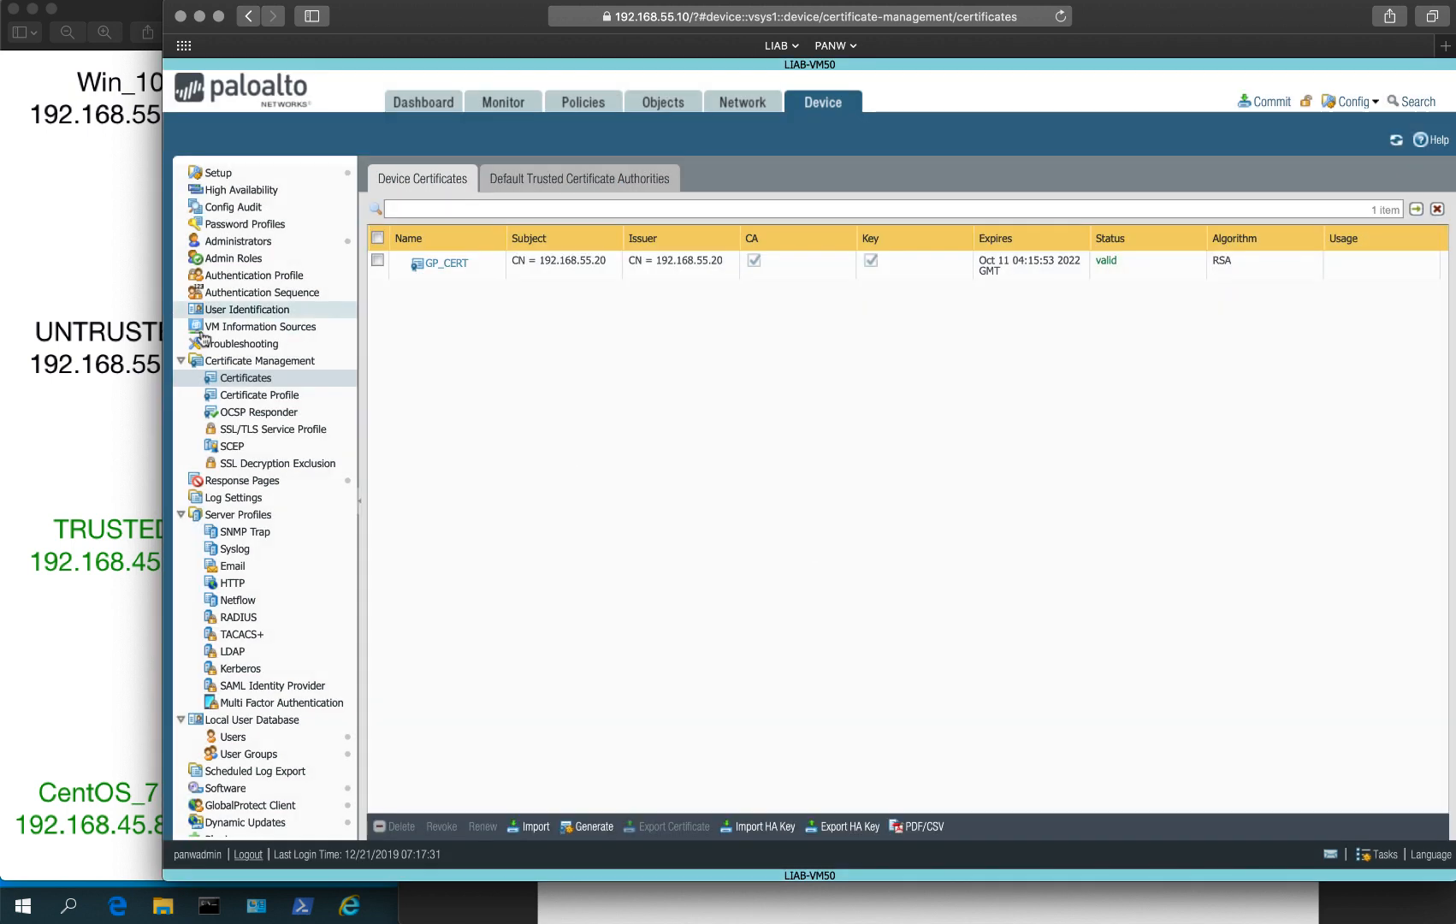
Step: Start a new SSL/TLS service profile named GP_CERT that uses the GP_CERT certificate
left_click(239, 430)
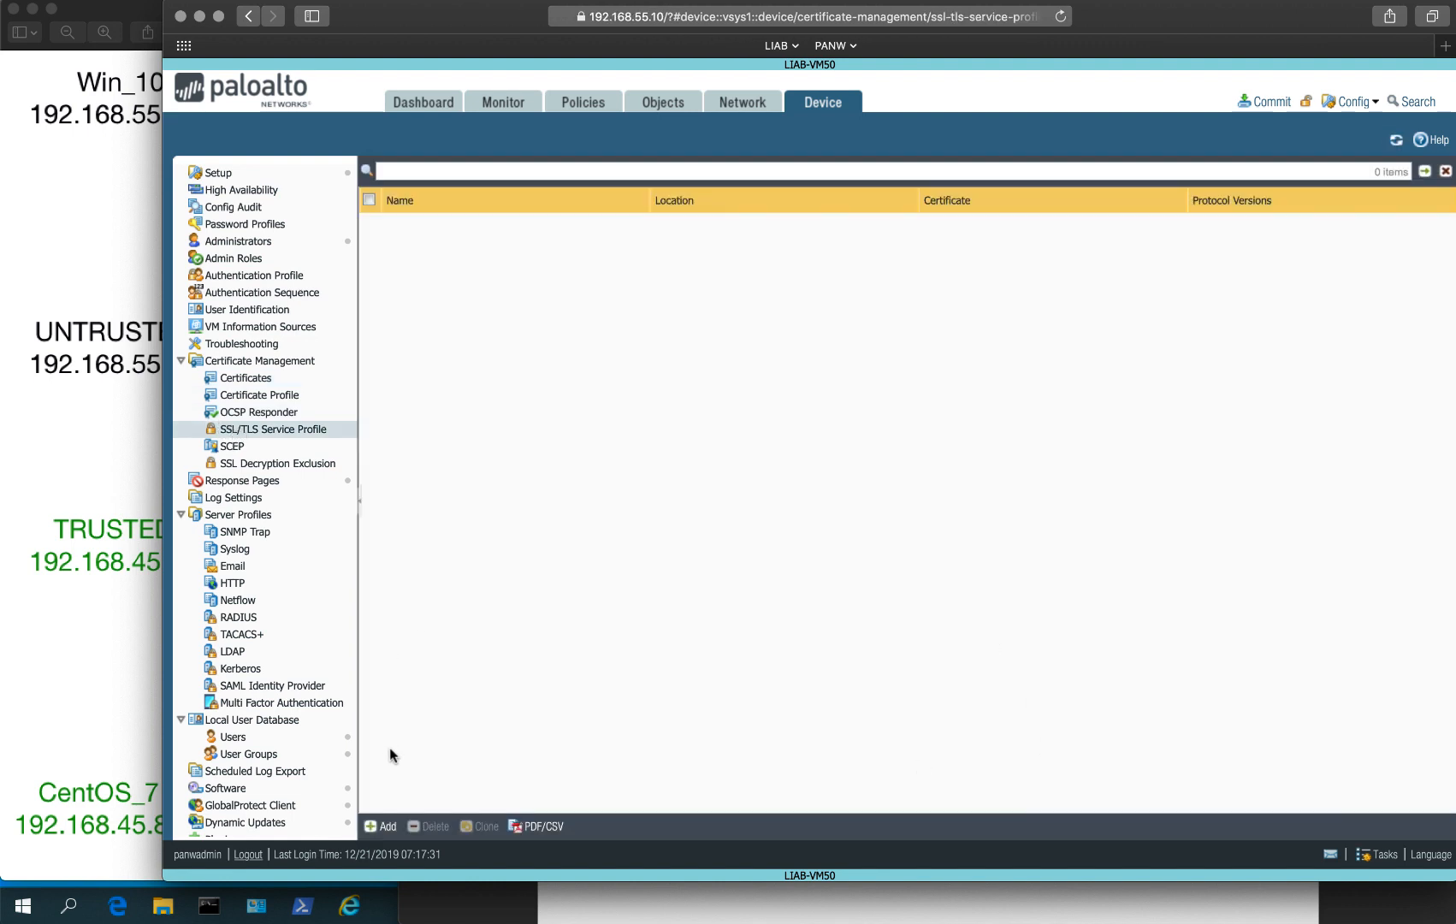
left_click(381, 826)
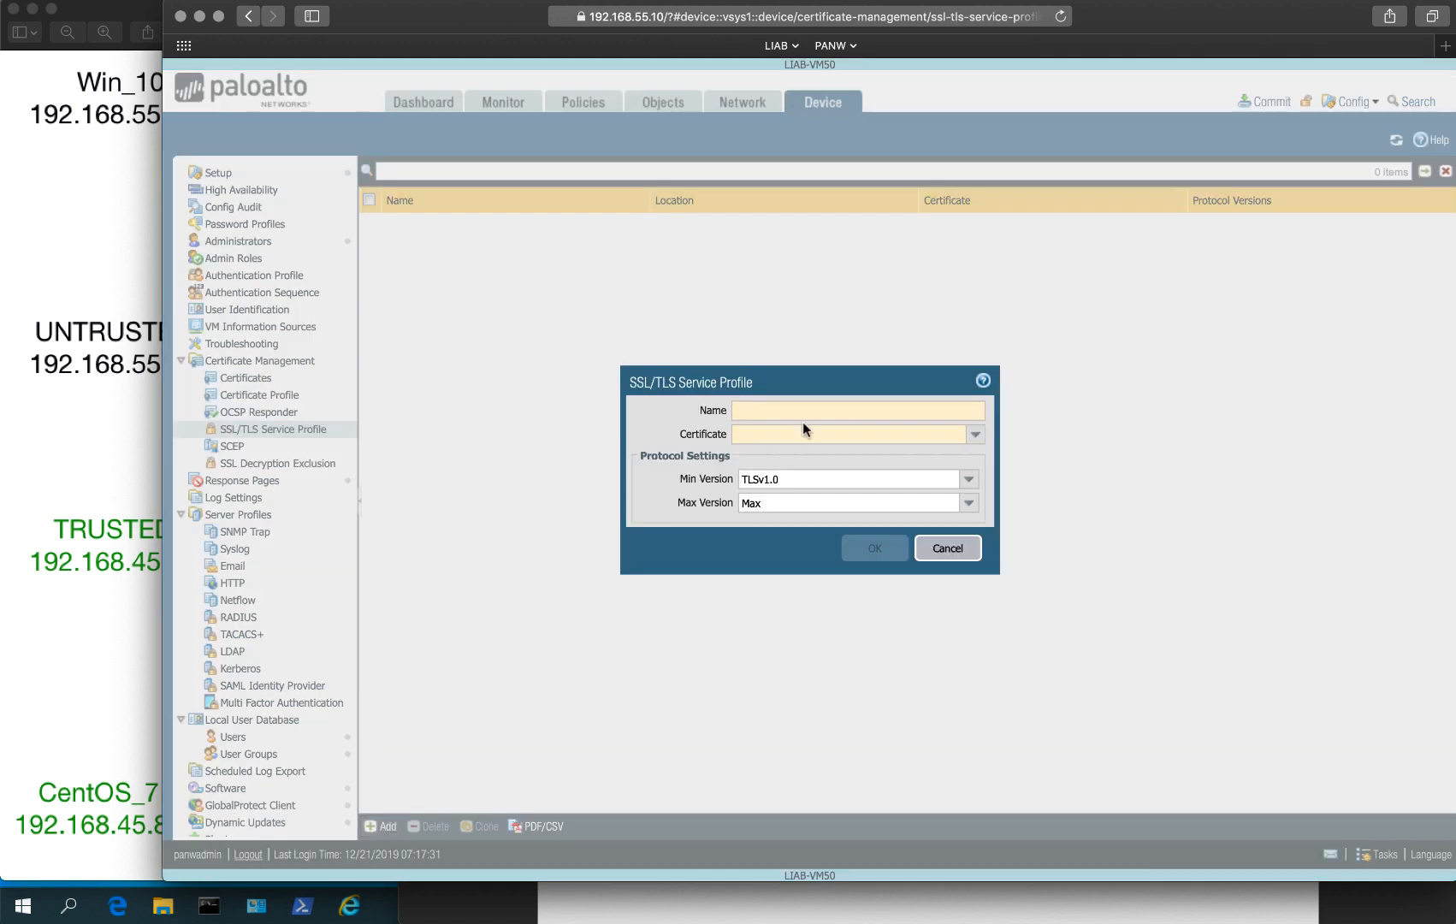
type("GP_CERT")
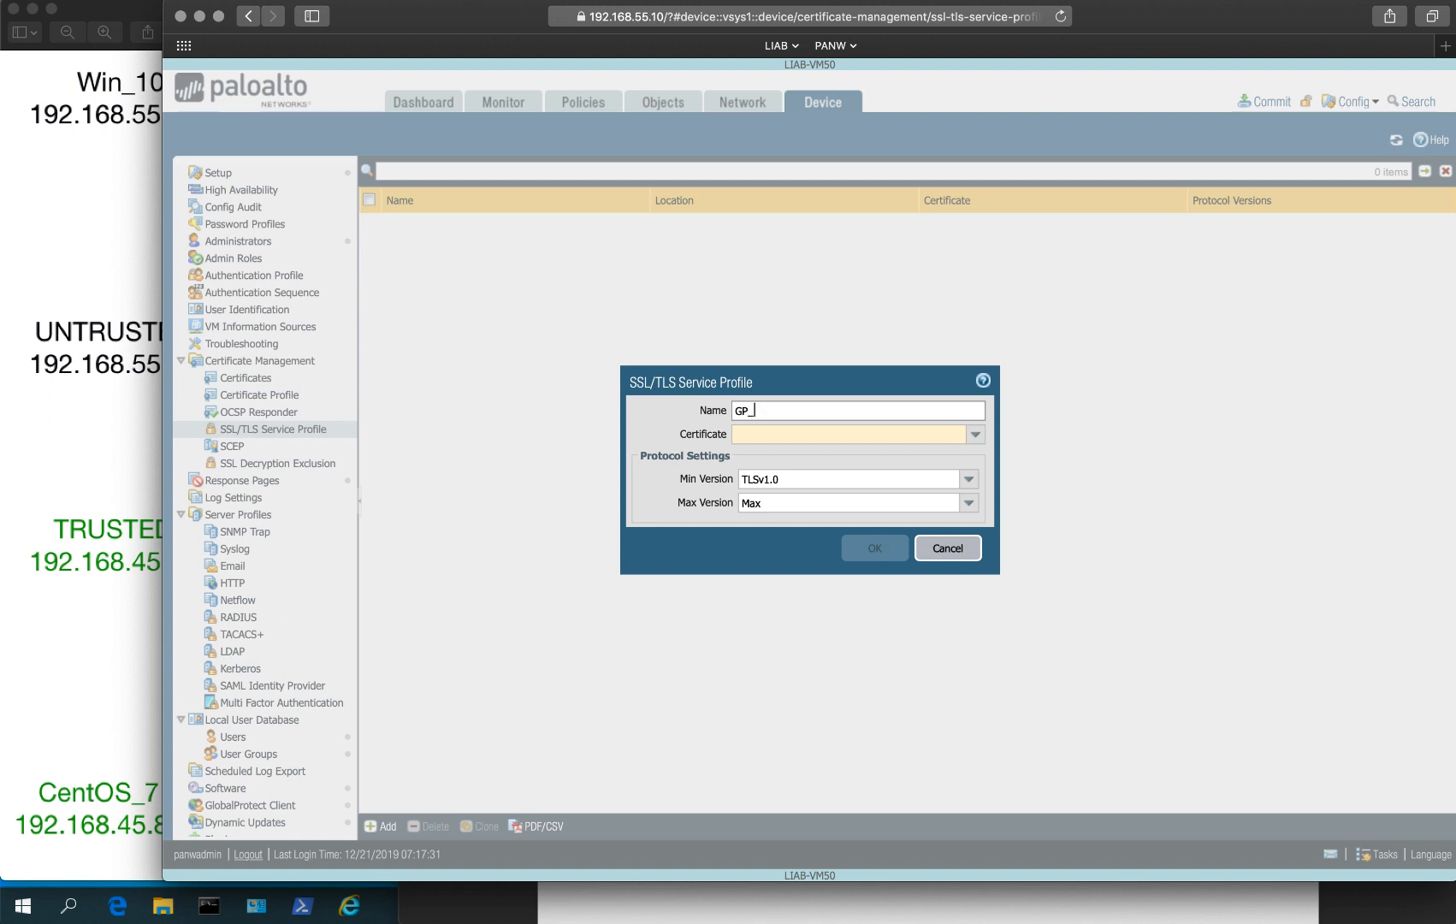
left_click(971, 435)
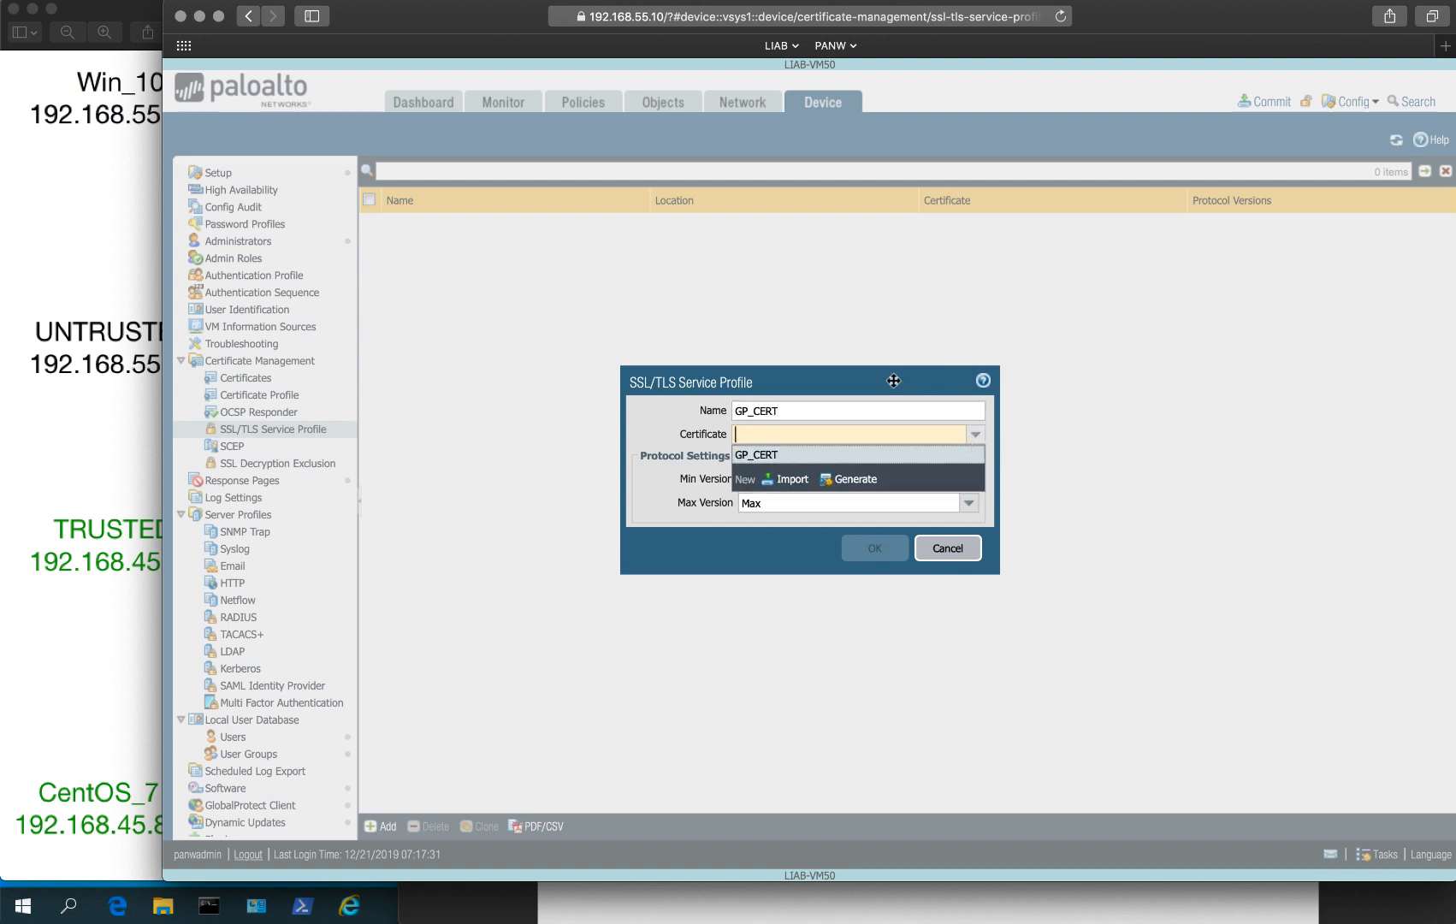
left_click(779, 457)
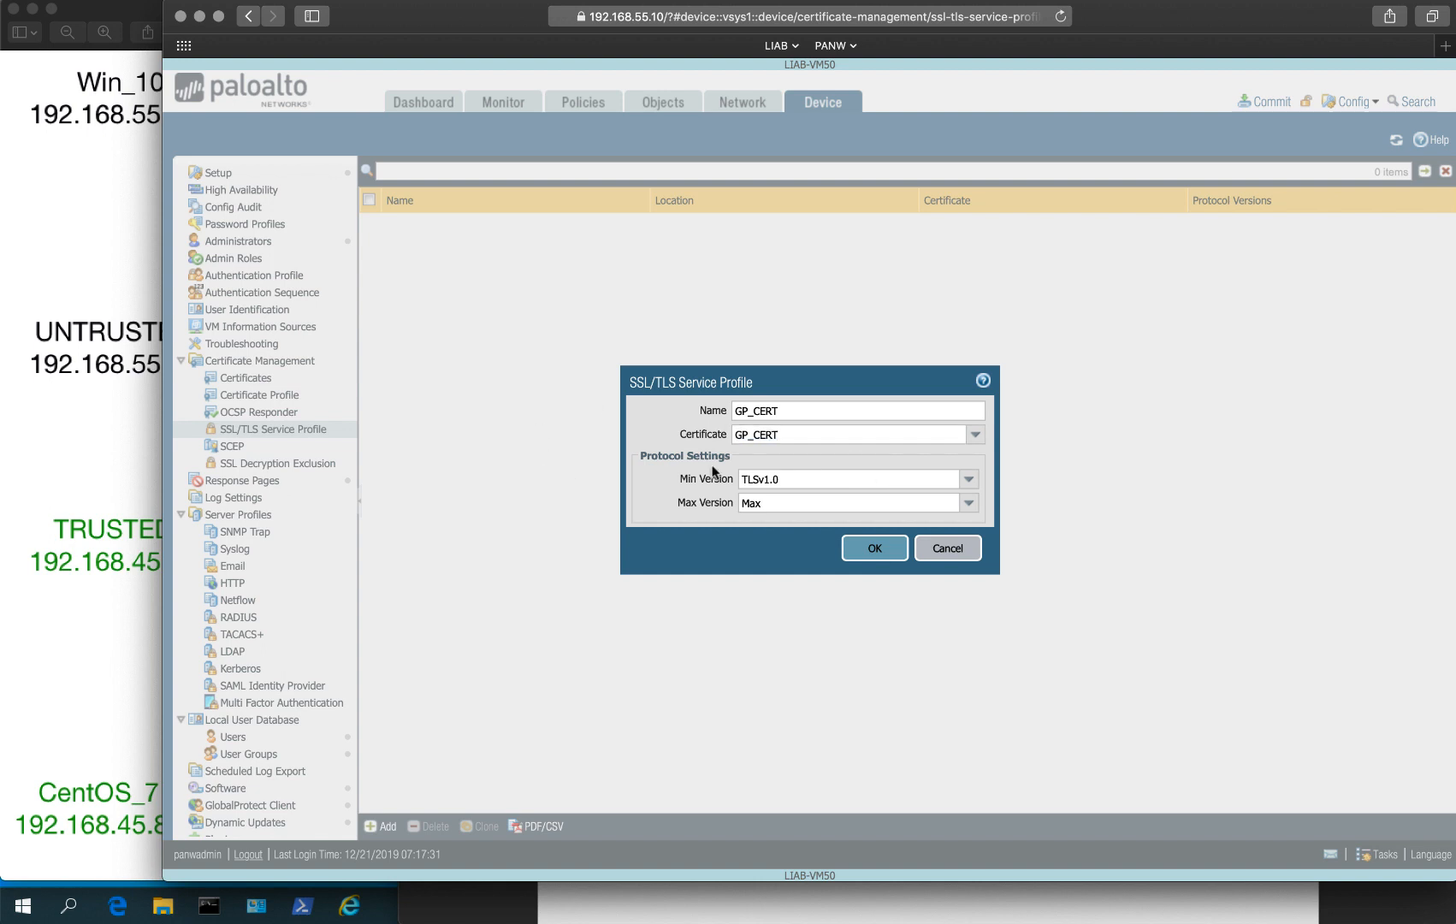
Step: Rename the new SSL/TLS service profile as GP_TLS_Profile
left_click(799, 410)
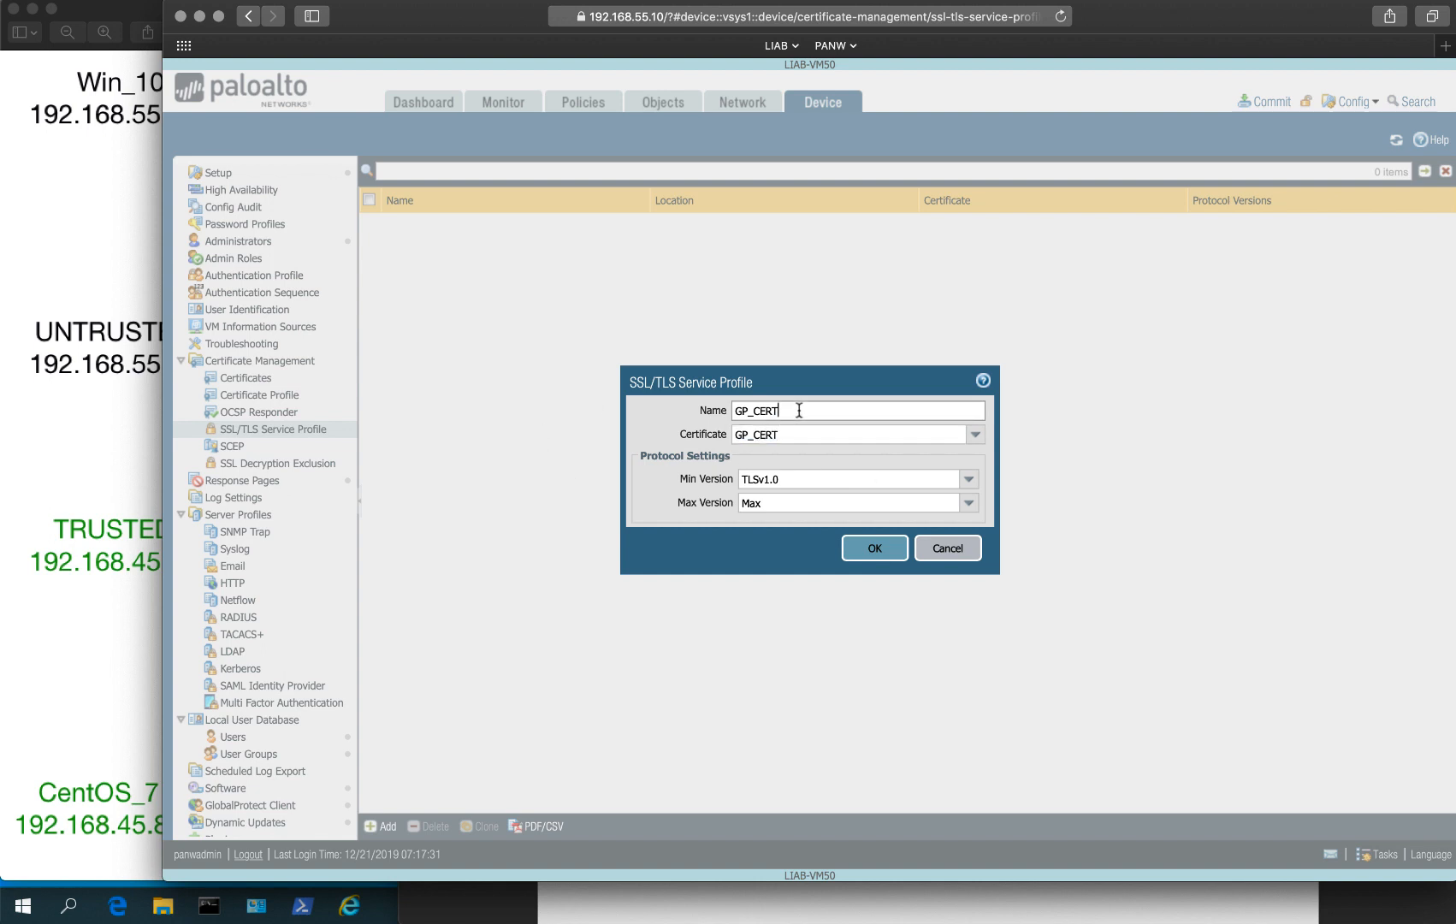
key("BackSpace")
key("BackSpace")
key("BackSpace")
key("BackSpace")
Step: Set the service profile's minimum protocol version to TLSv1.2 and save the profile
left_click(968, 479)
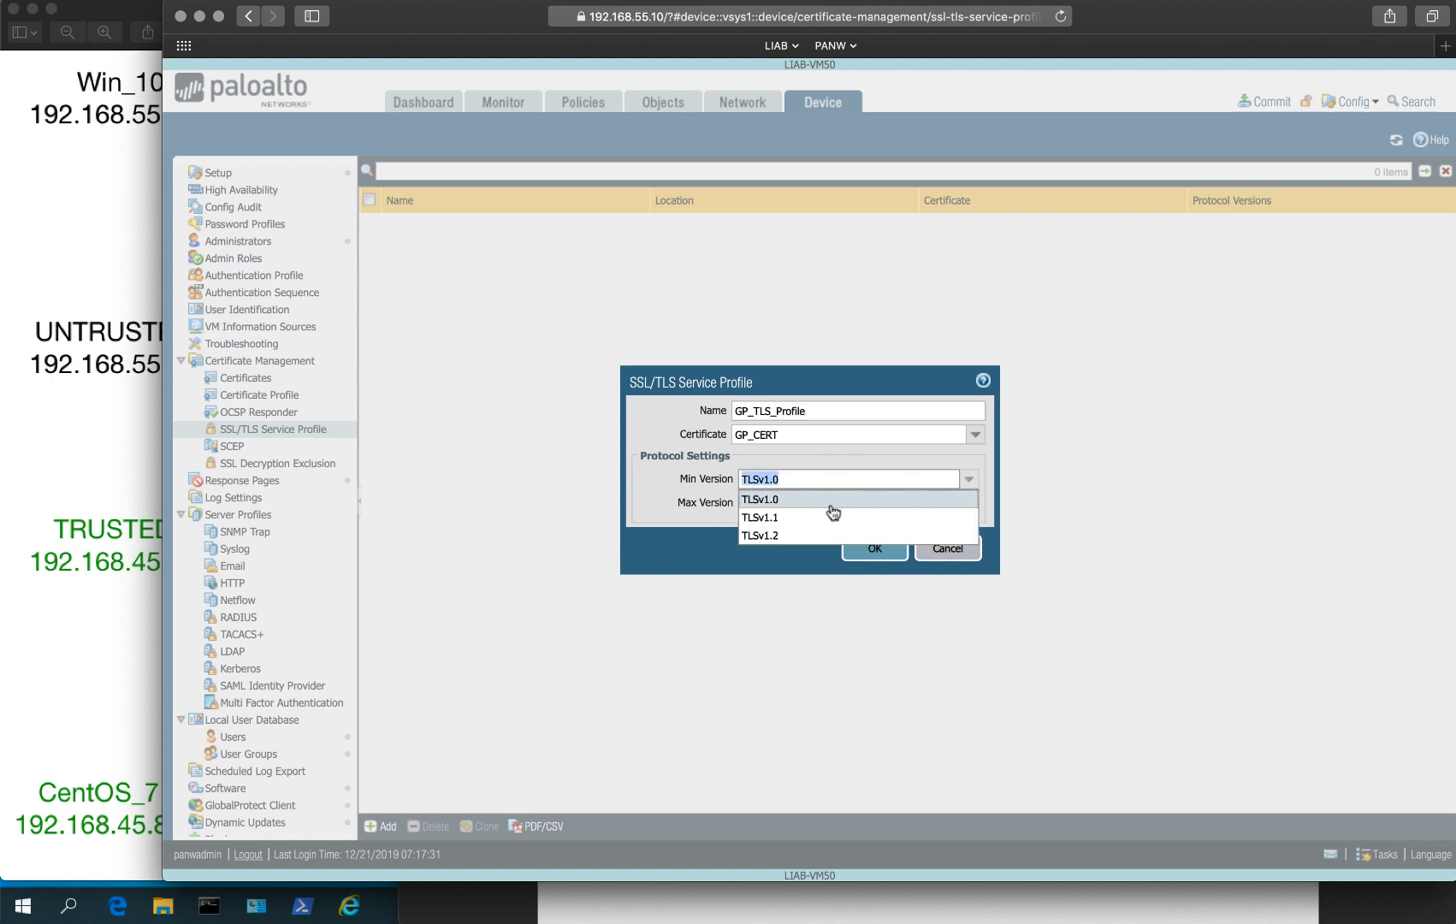
left_click(798, 535)
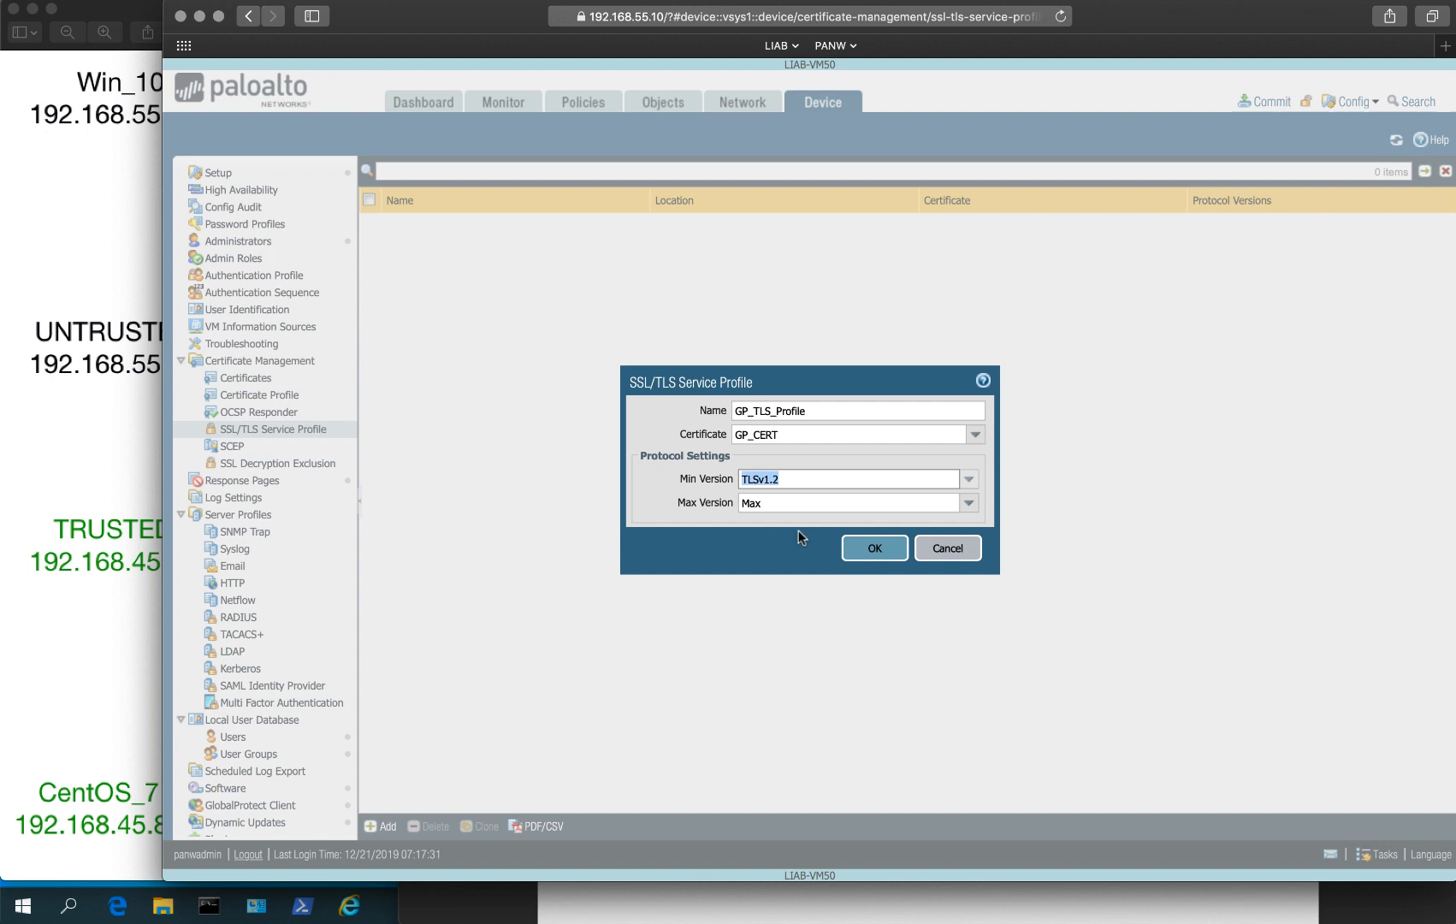
left_click(734, 555)
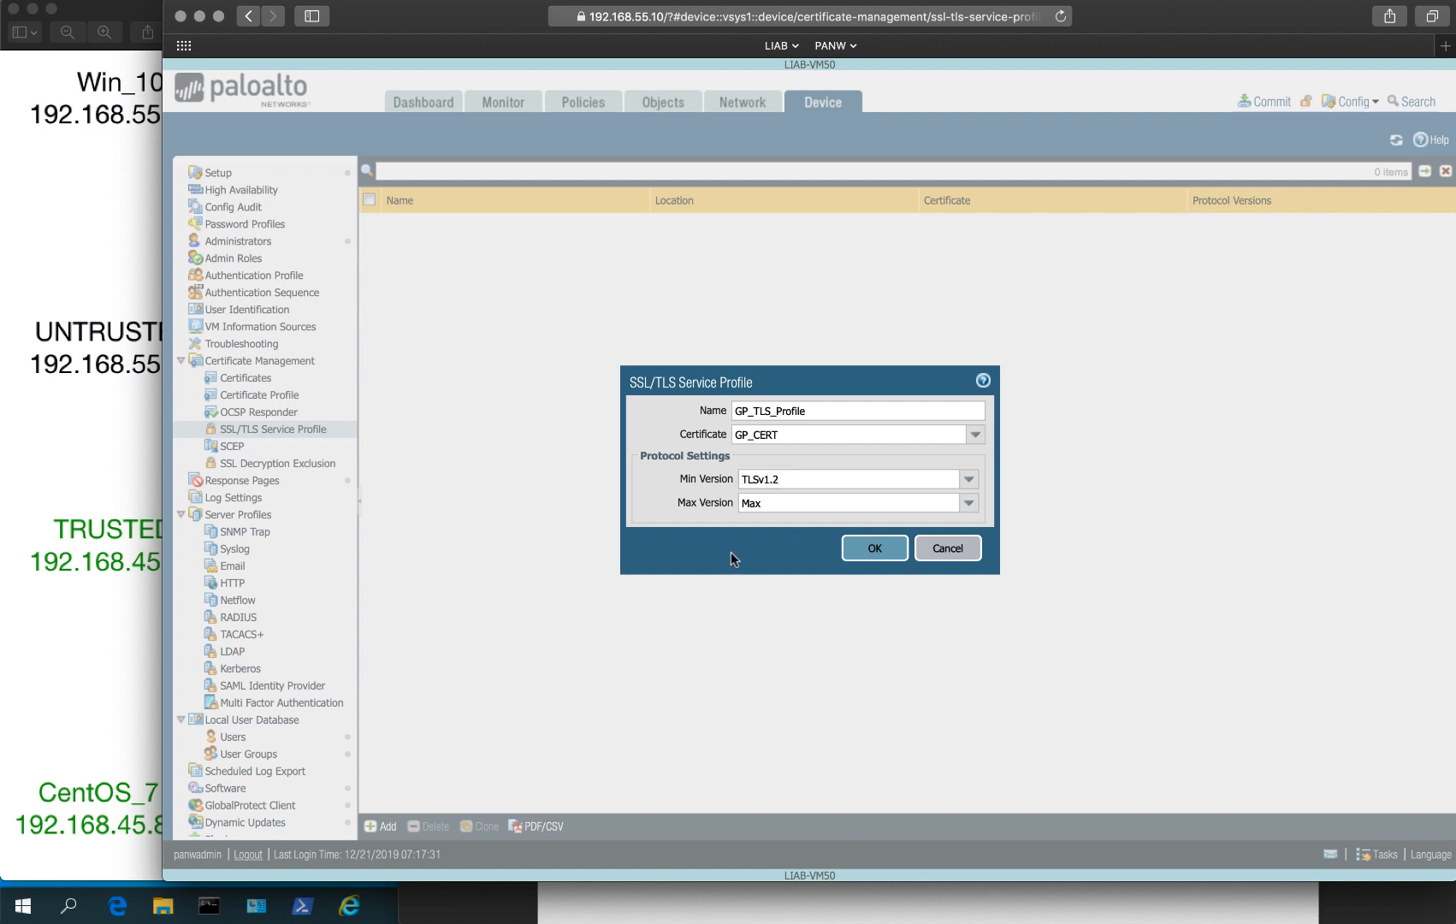
left_click(872, 556)
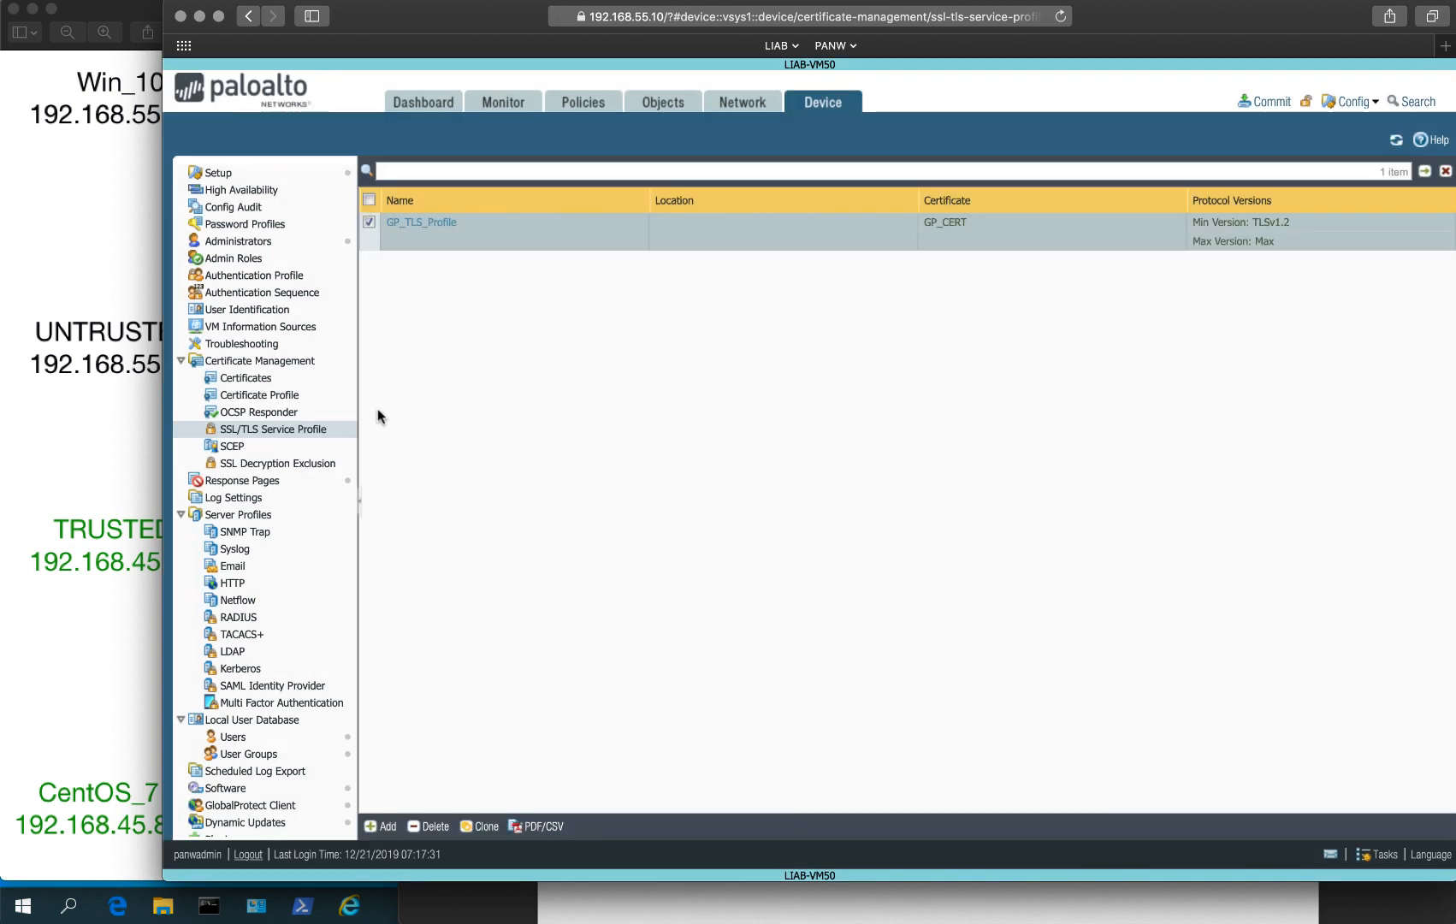
Step: Switch to the configuration outline, check the certificate item and the authentication profile item after it, and return to the firewall
left_click(861, 906)
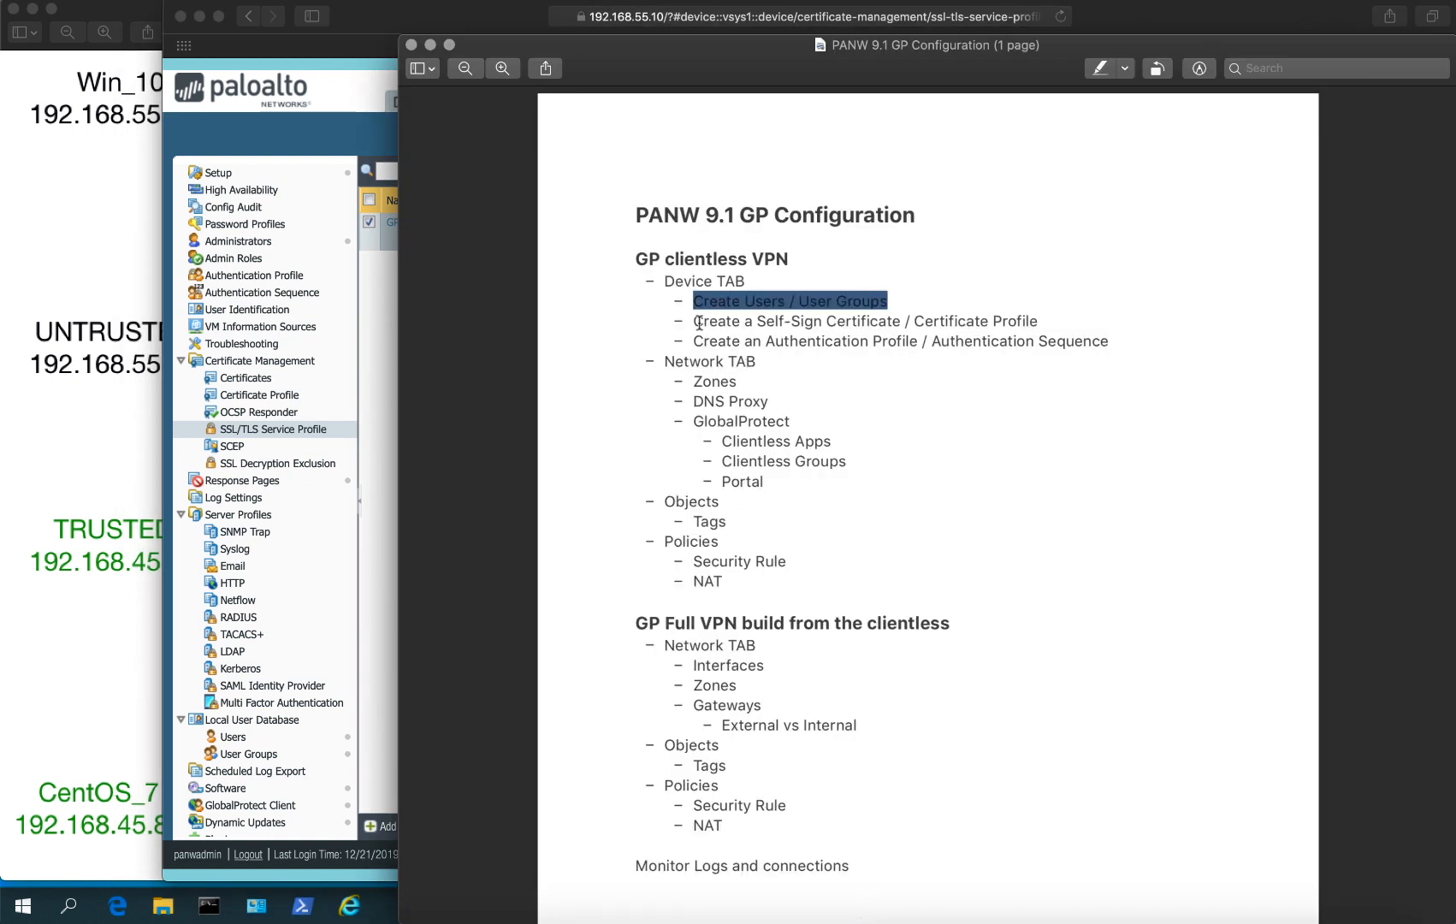
left_click_drag(695, 321, 1041, 321)
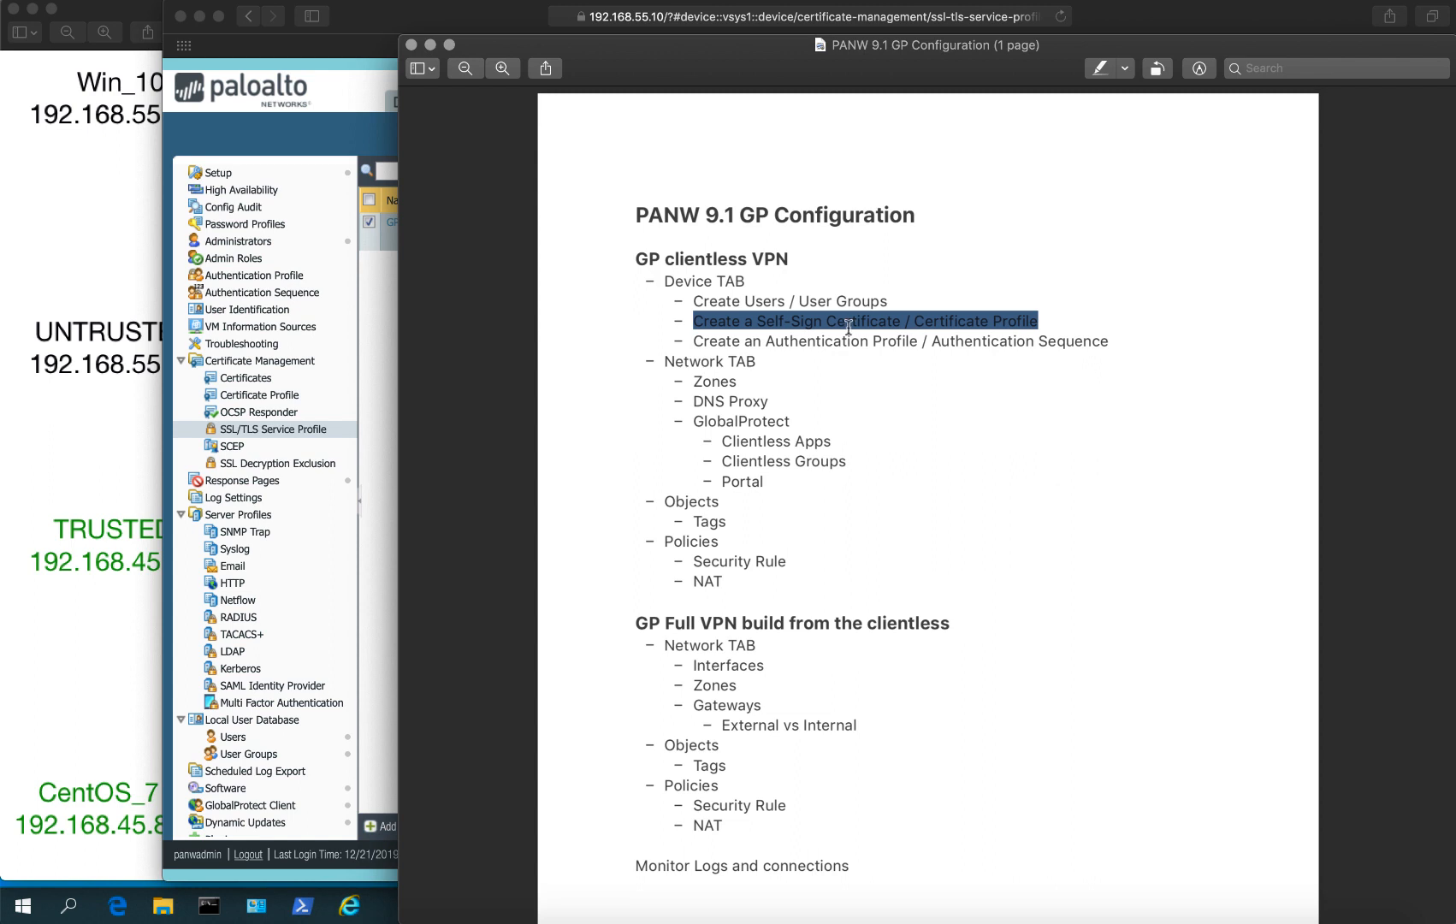
left_click(899, 379)
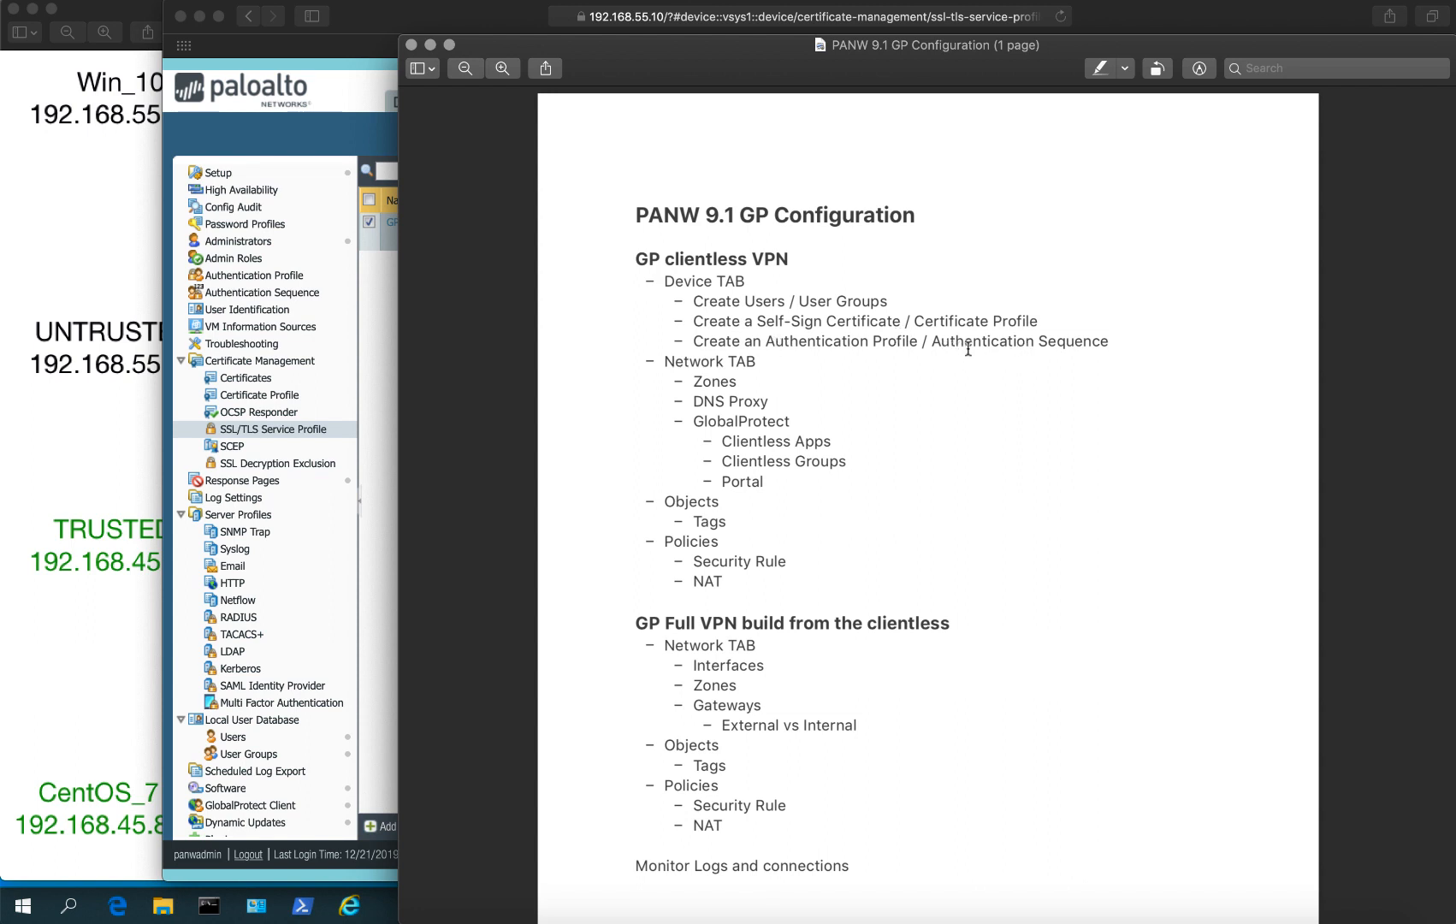
left_click(195, 118)
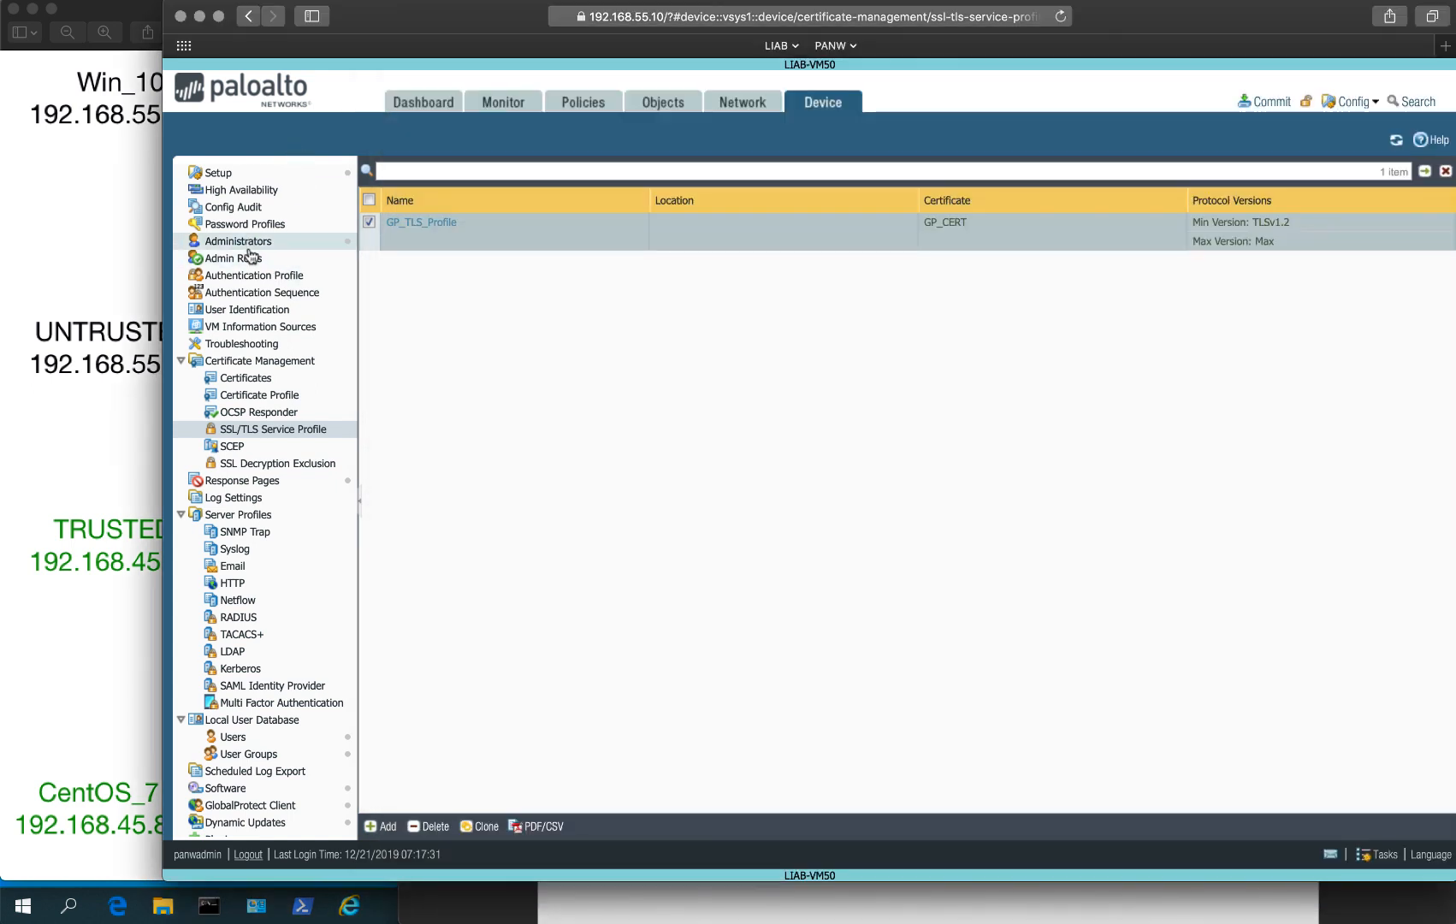
Step: Start a new authentication profile named AUTH-LOCAL-DB and set its type to Local Database
left_click(254, 274)
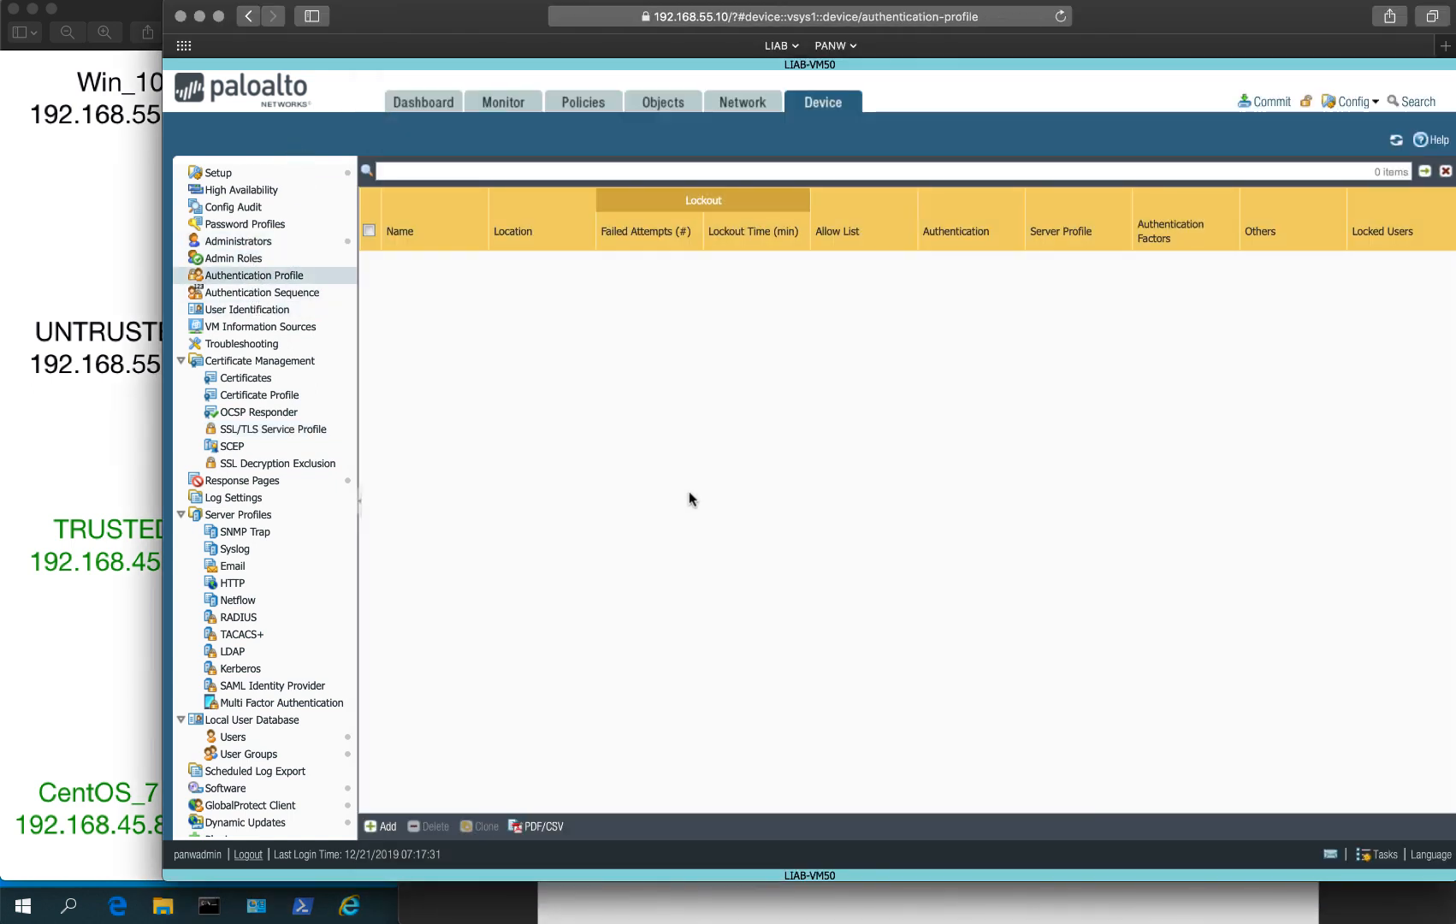
left_click(379, 826)
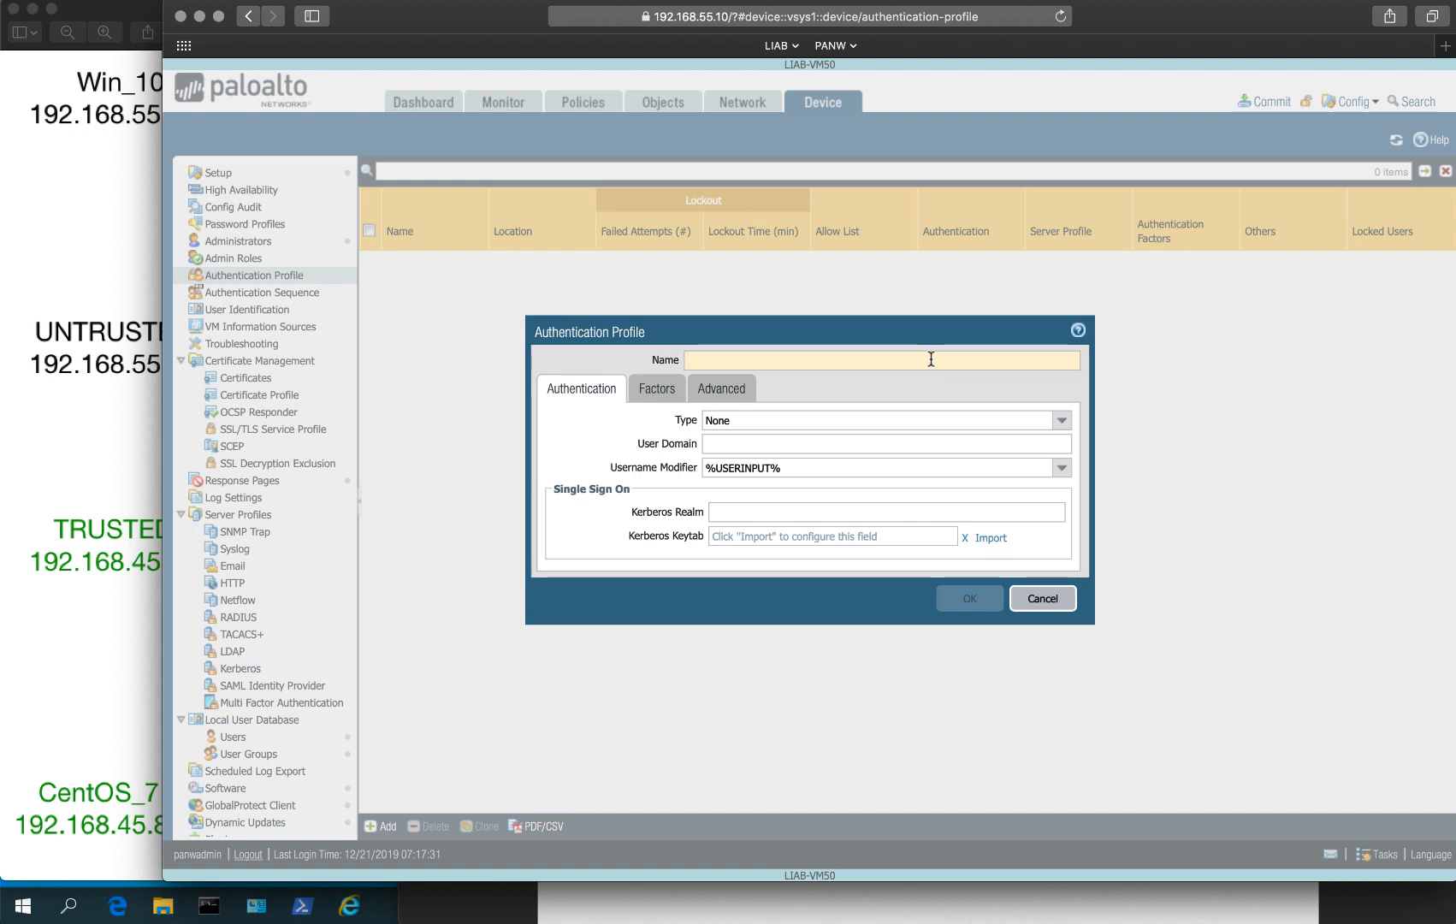
type("AU")
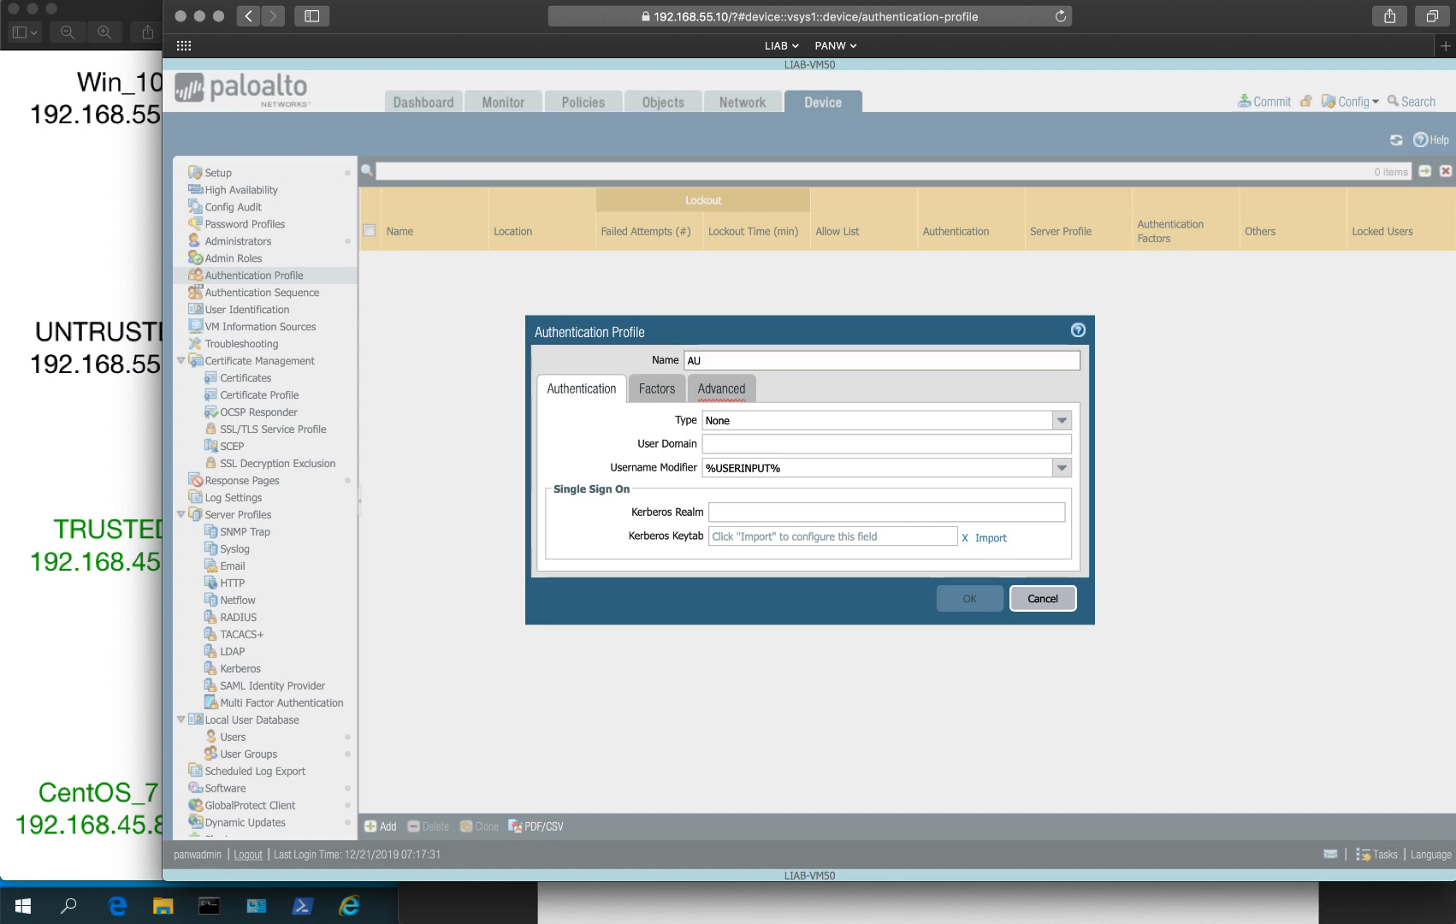
type("TH")
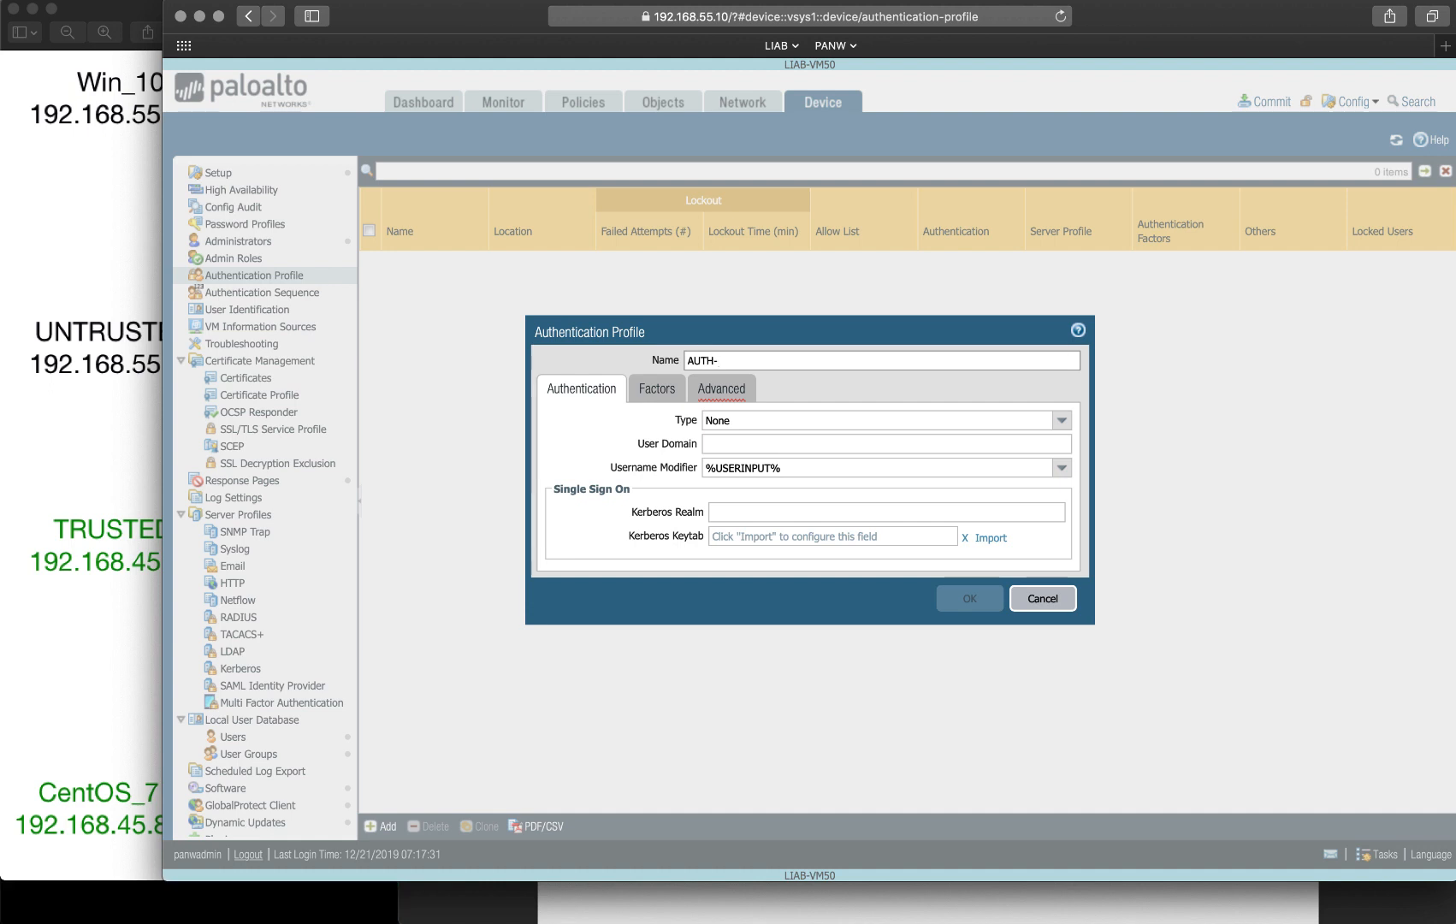
type("-LOCAL-DB")
left_click(1061, 420)
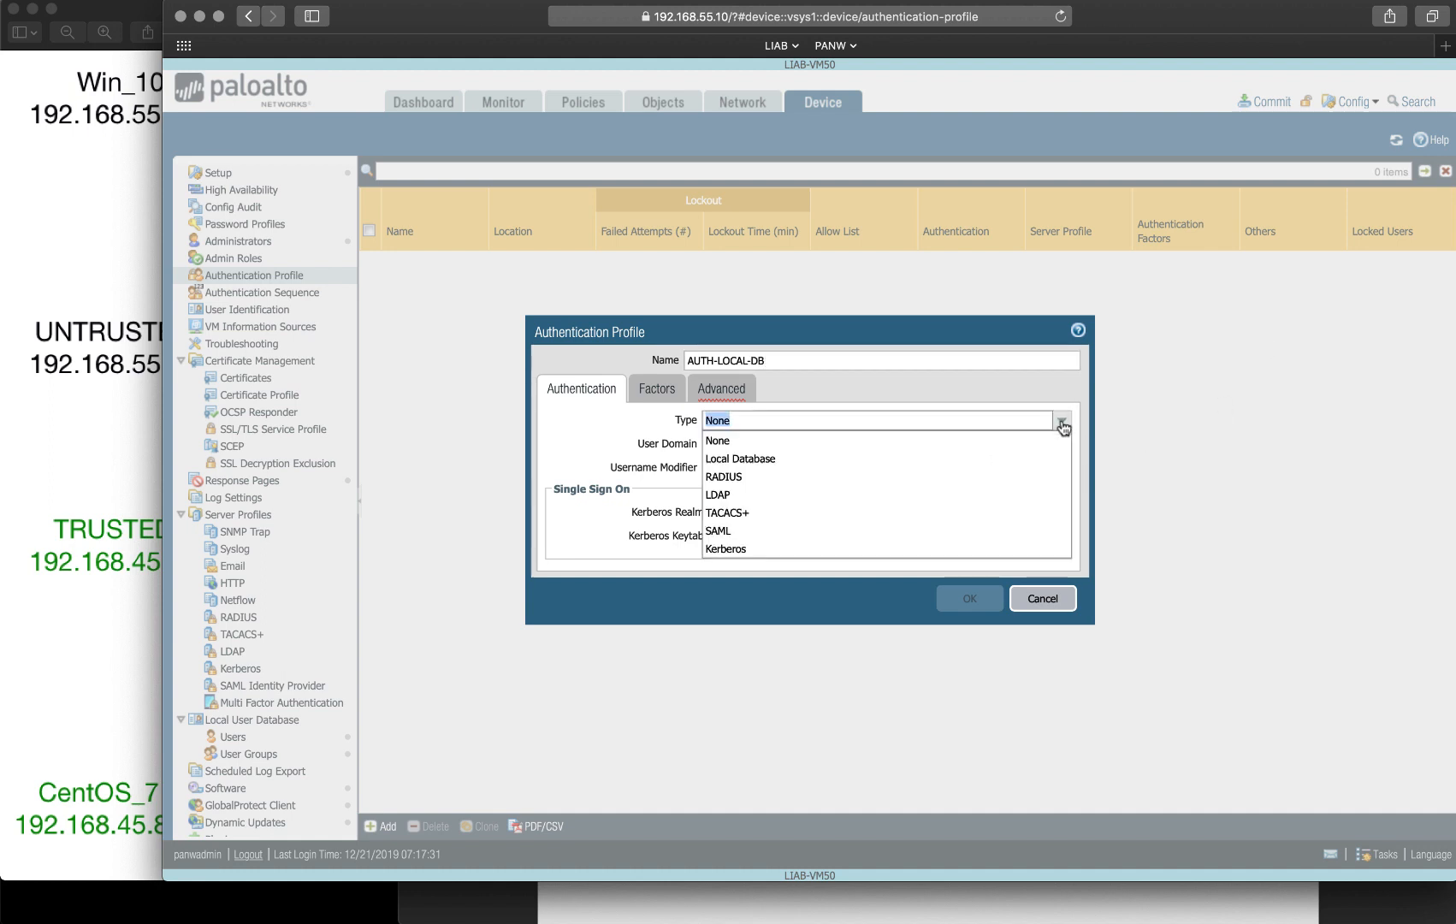
left_click(782, 466)
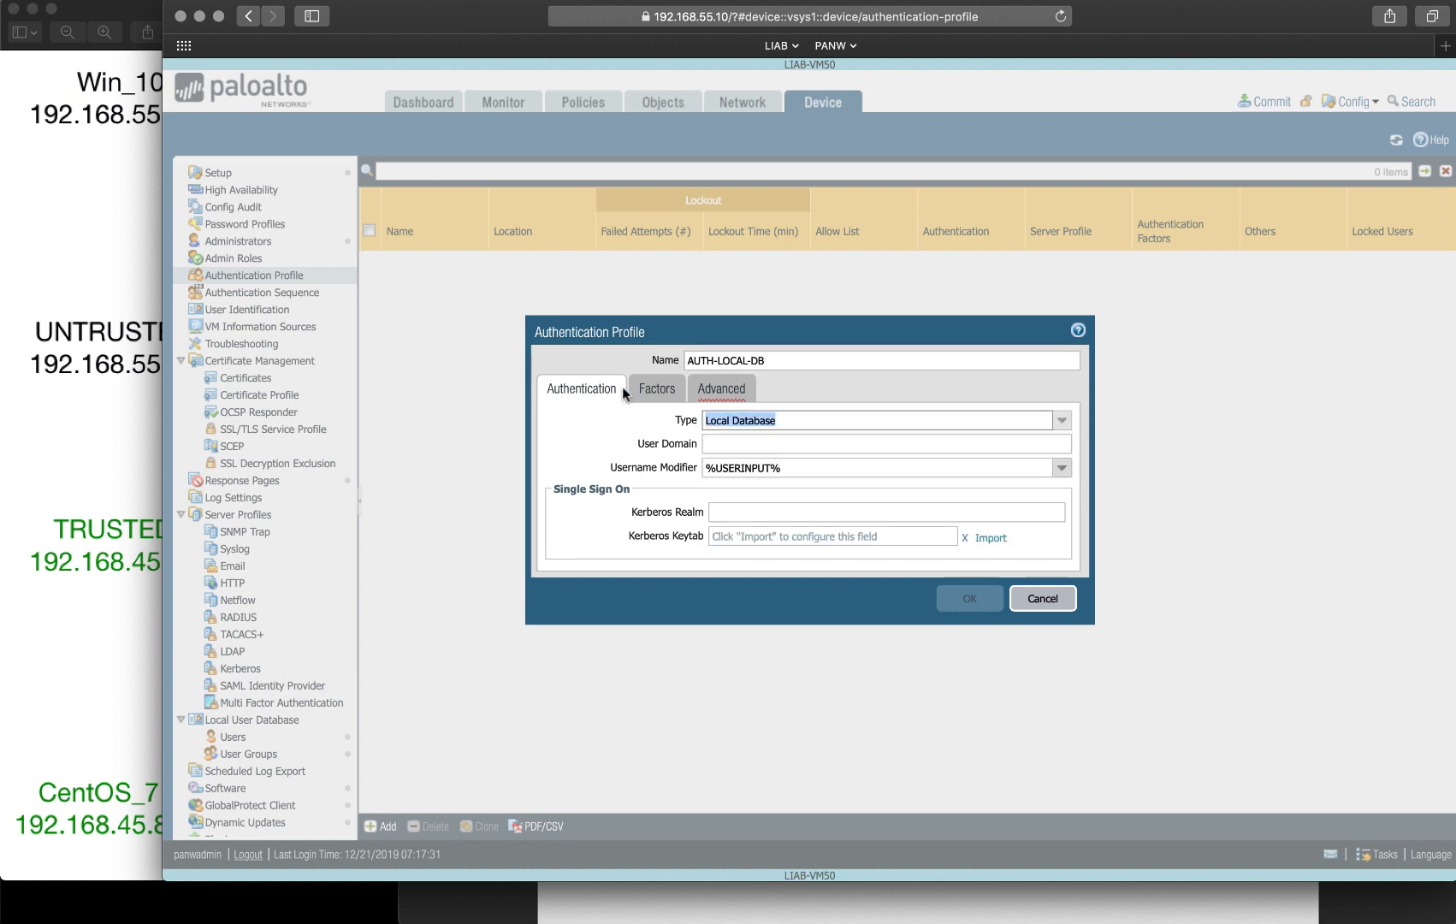
Step: Add the GP-ADMIN and GP-USERS groups to the authentication profile's allow list
left_click(707, 396)
left_click(587, 616)
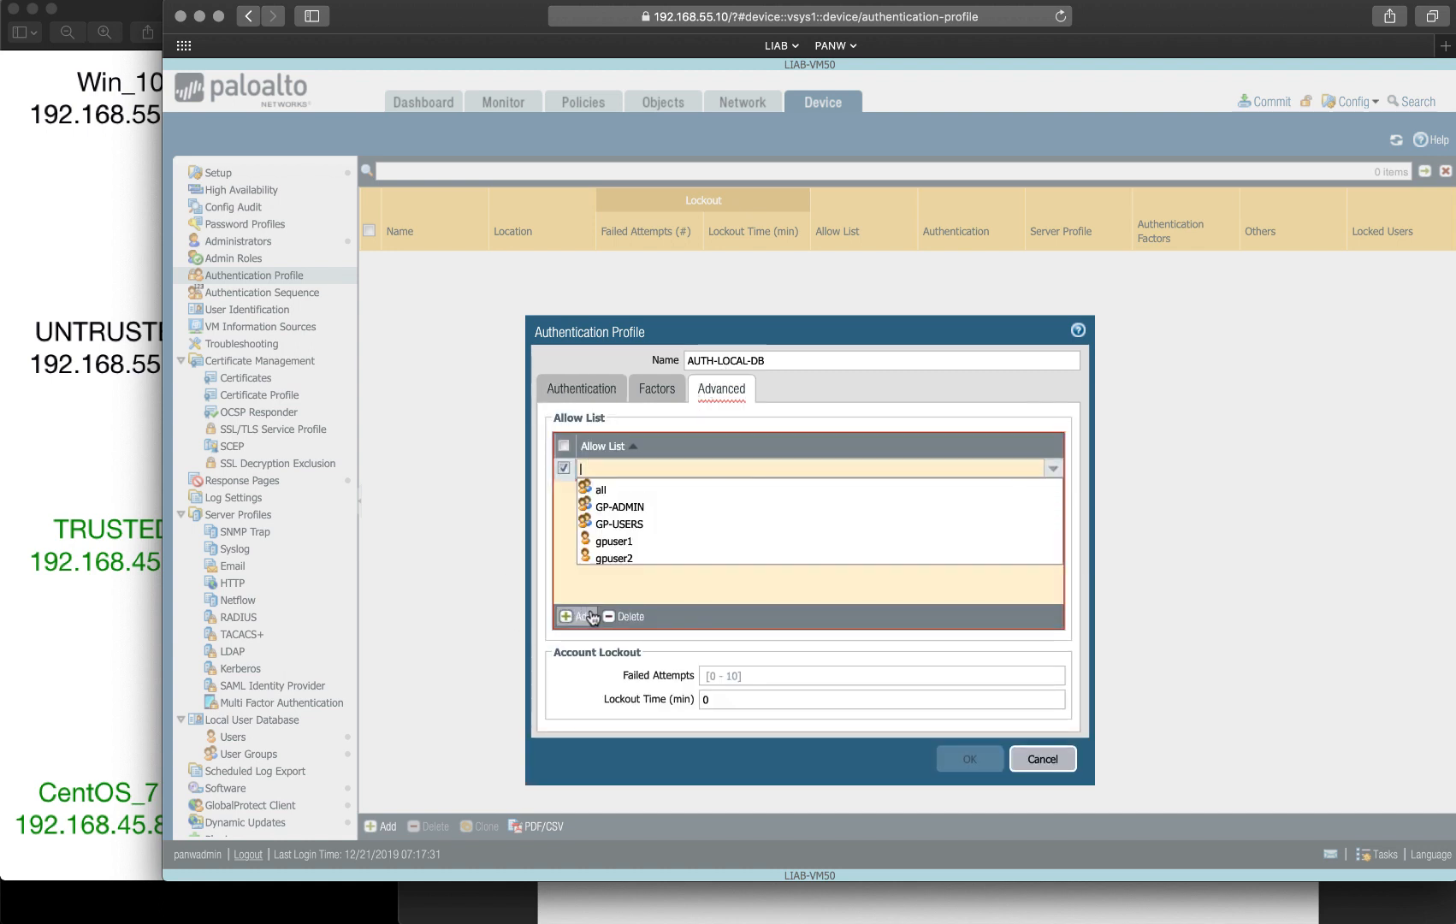
left_click(617, 508)
left_click(587, 616)
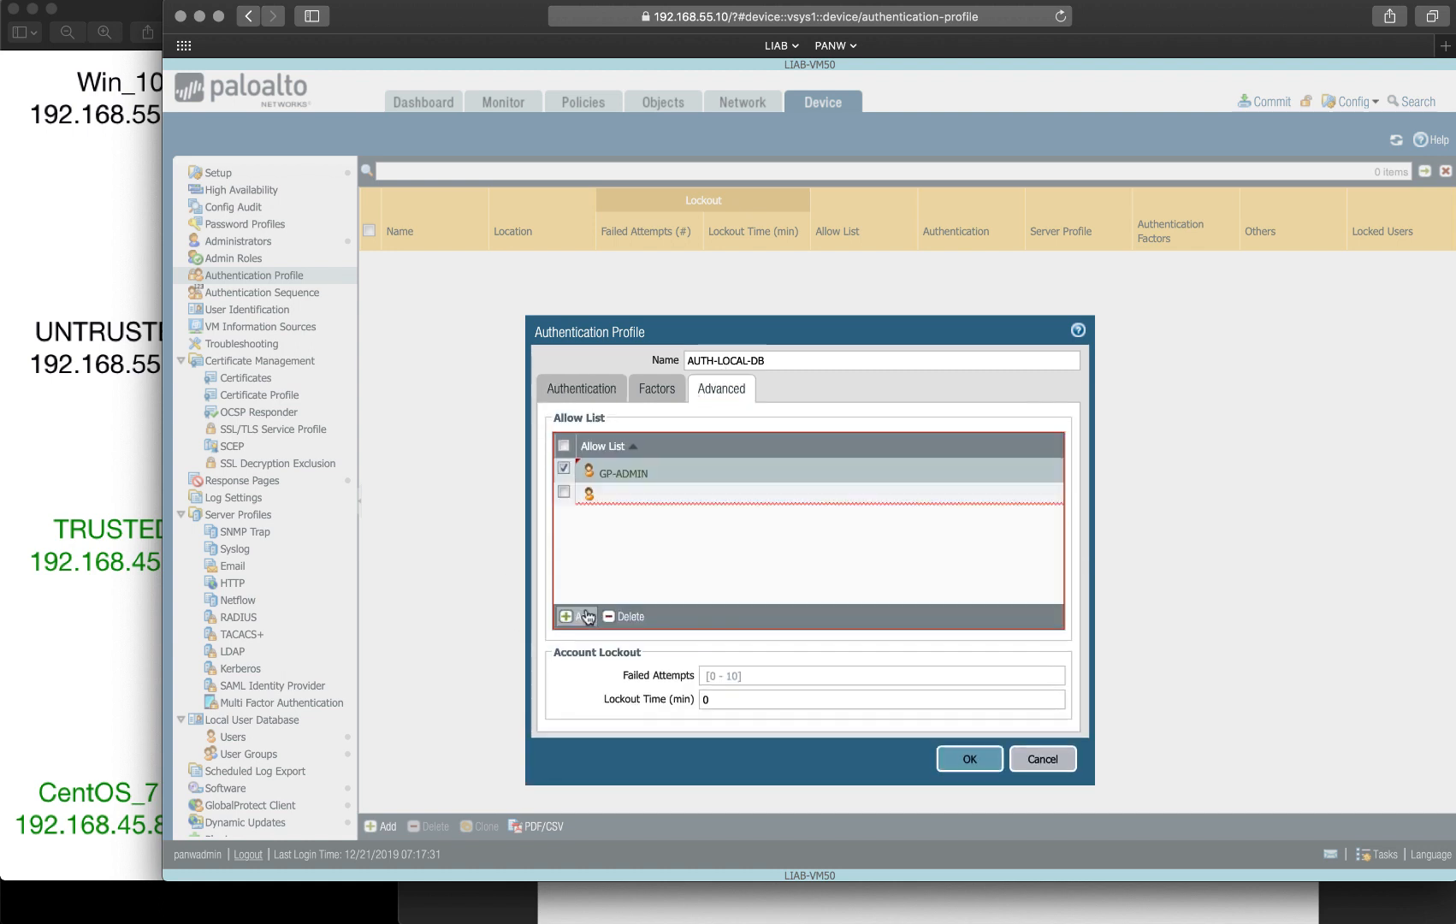
left_click(616, 544)
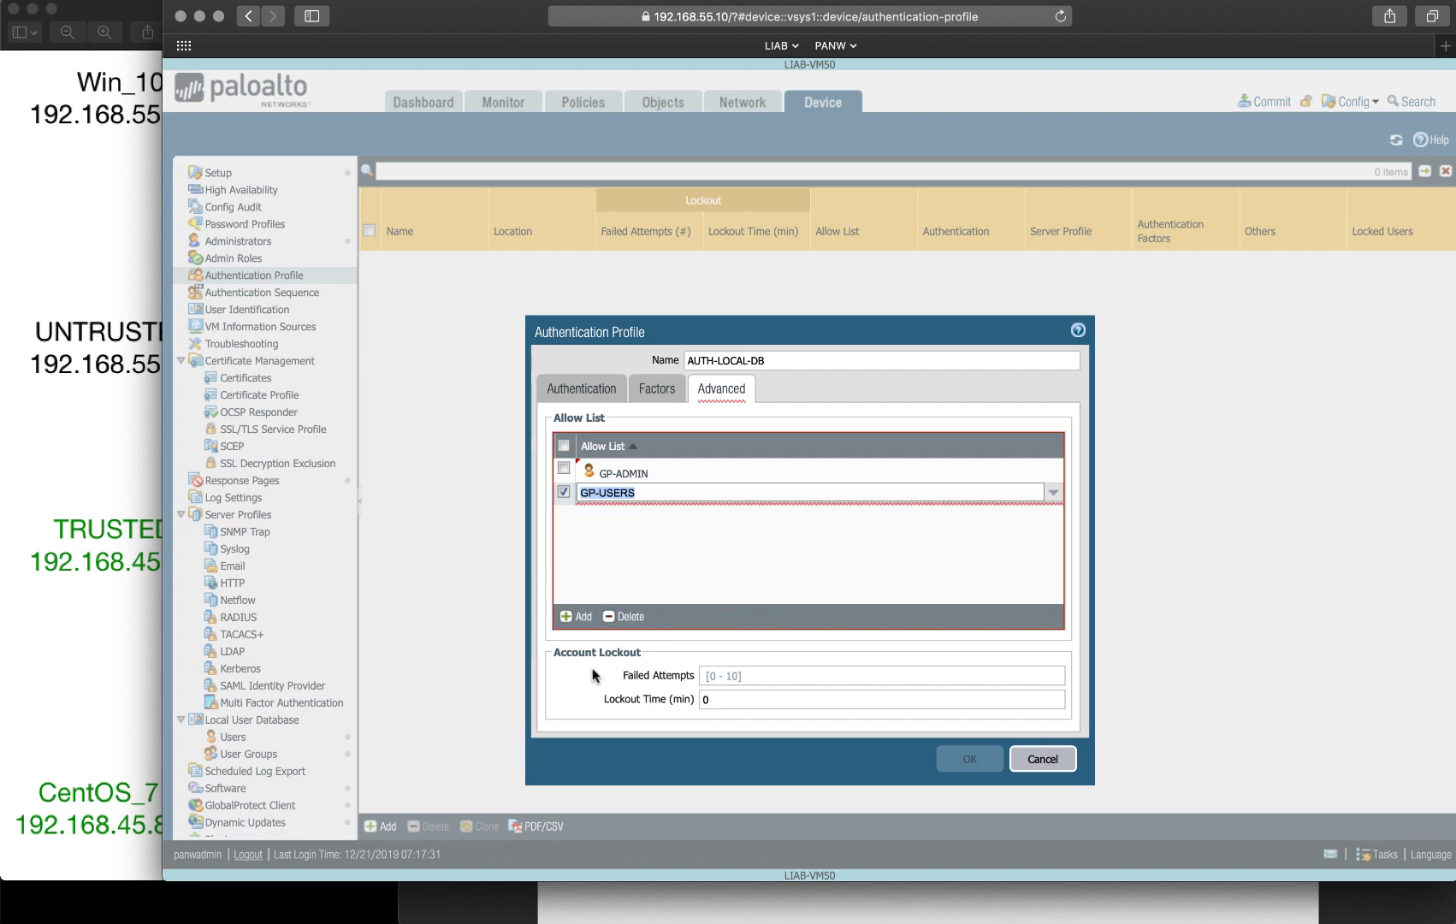
Step: Set the profile's account lockout to 5 failed attempts and a 15-minute lockout time, and save the profile
left_click(706, 675)
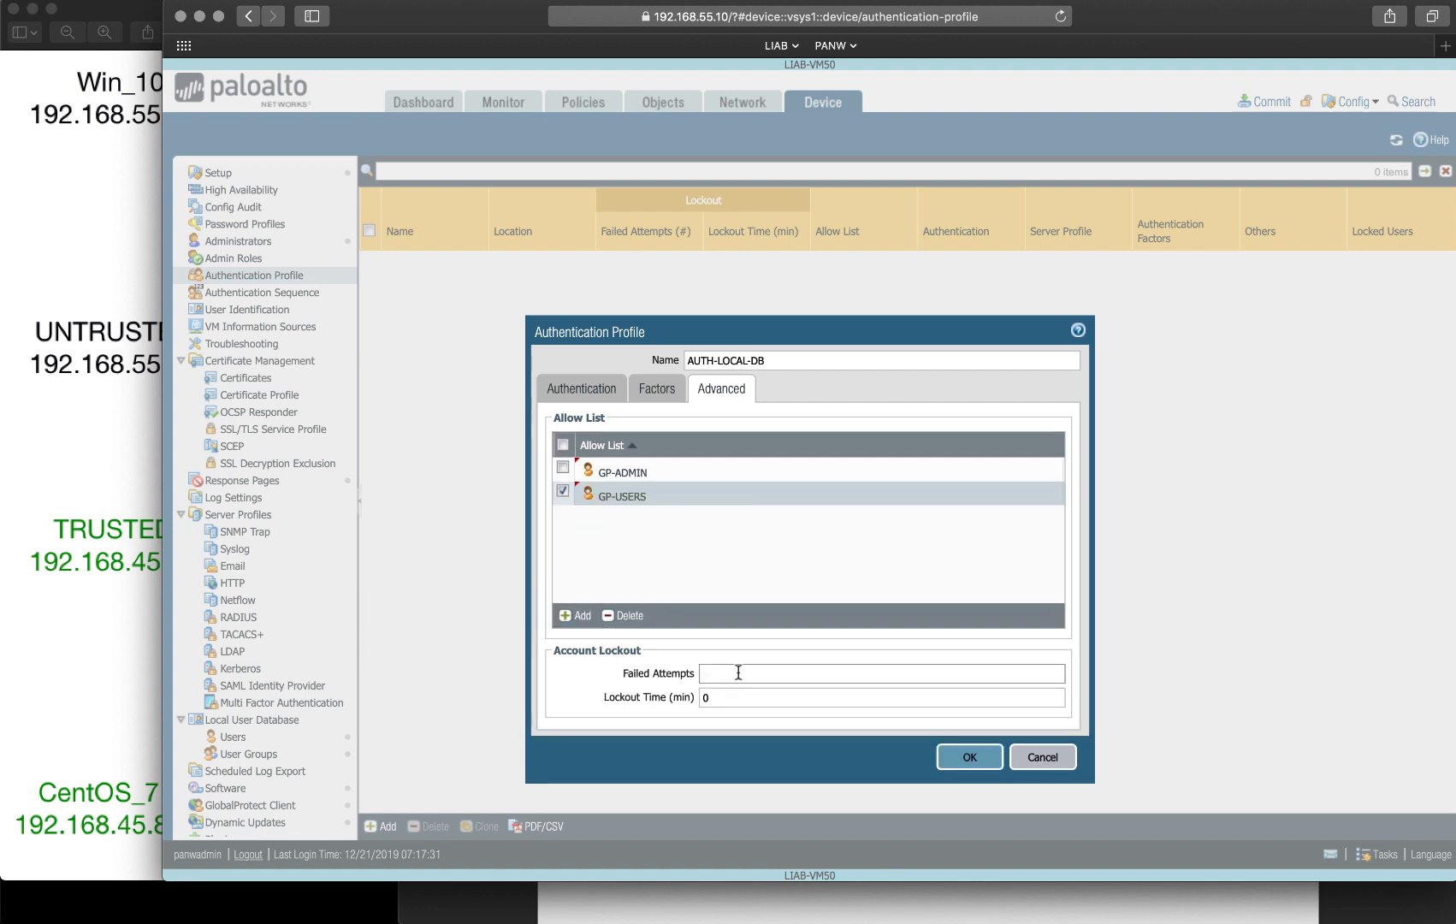
type("5")
left_click(728, 698)
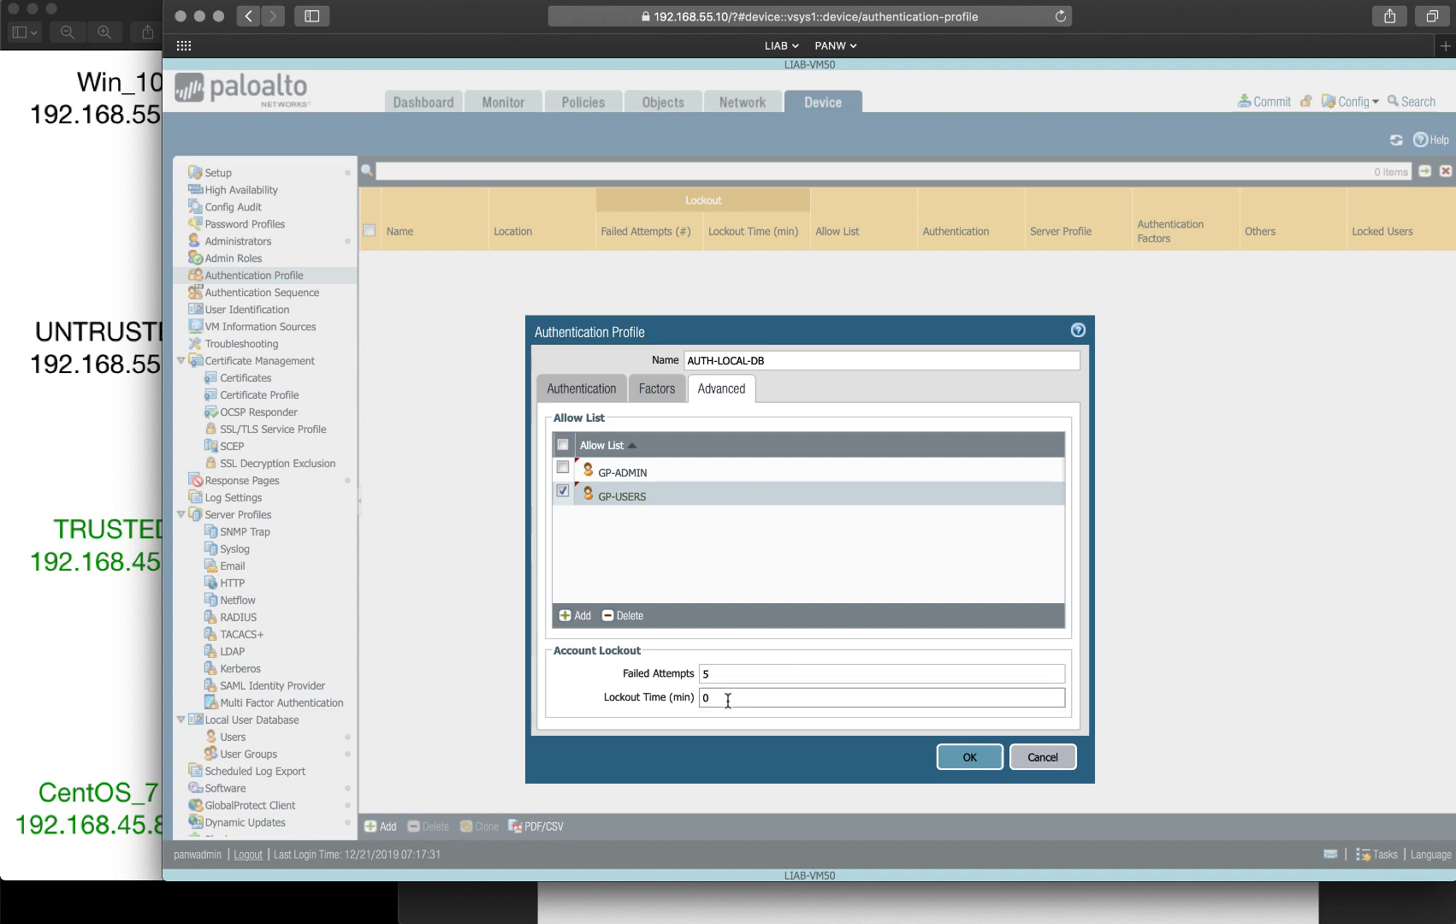
key("BackSpace")
type("15")
left_click(600, 726)
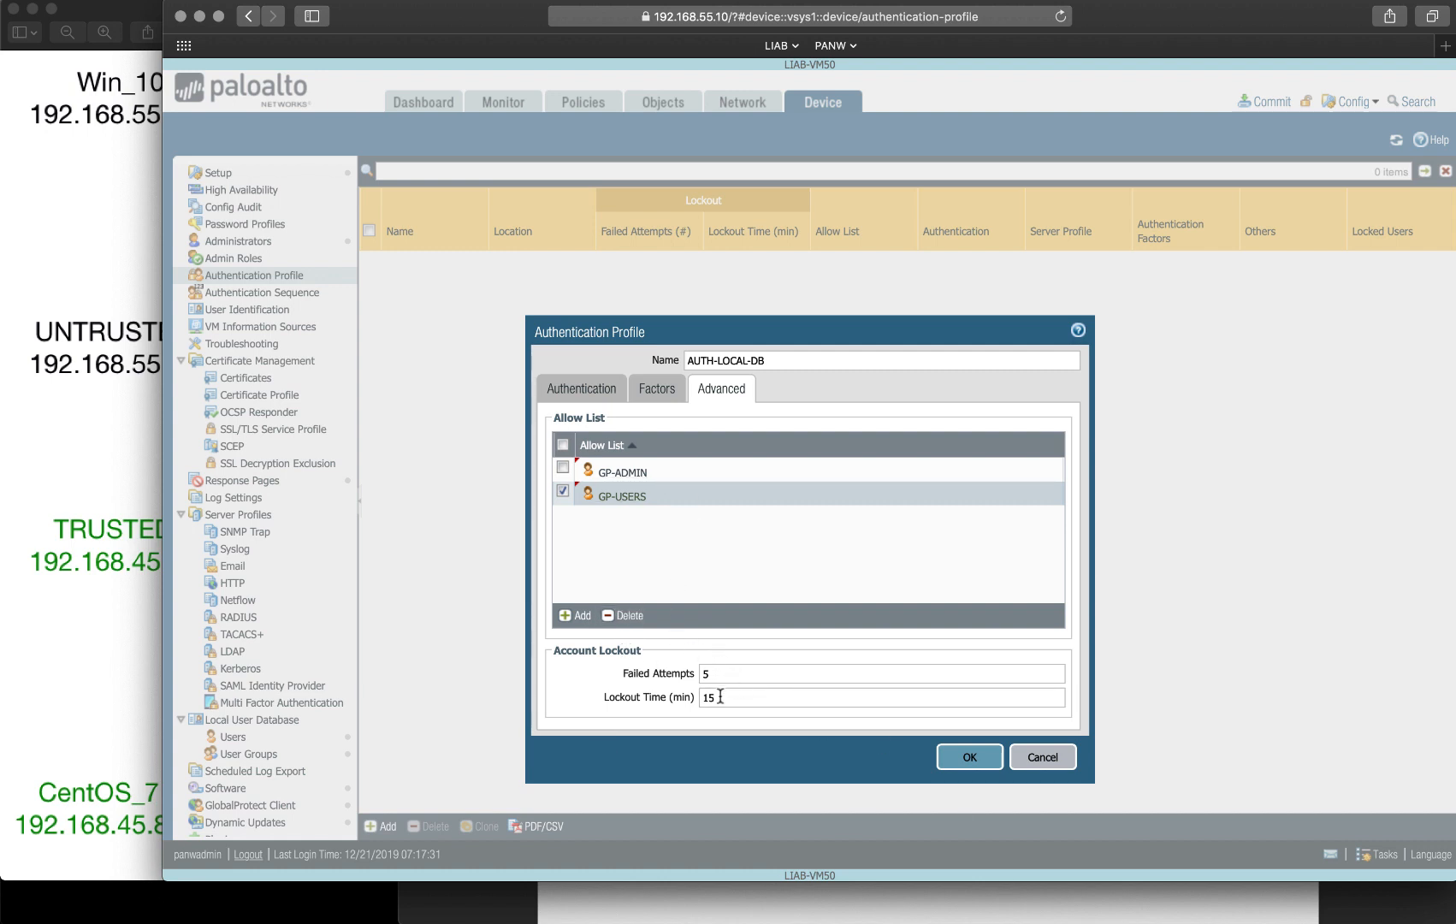
left_click(968, 758)
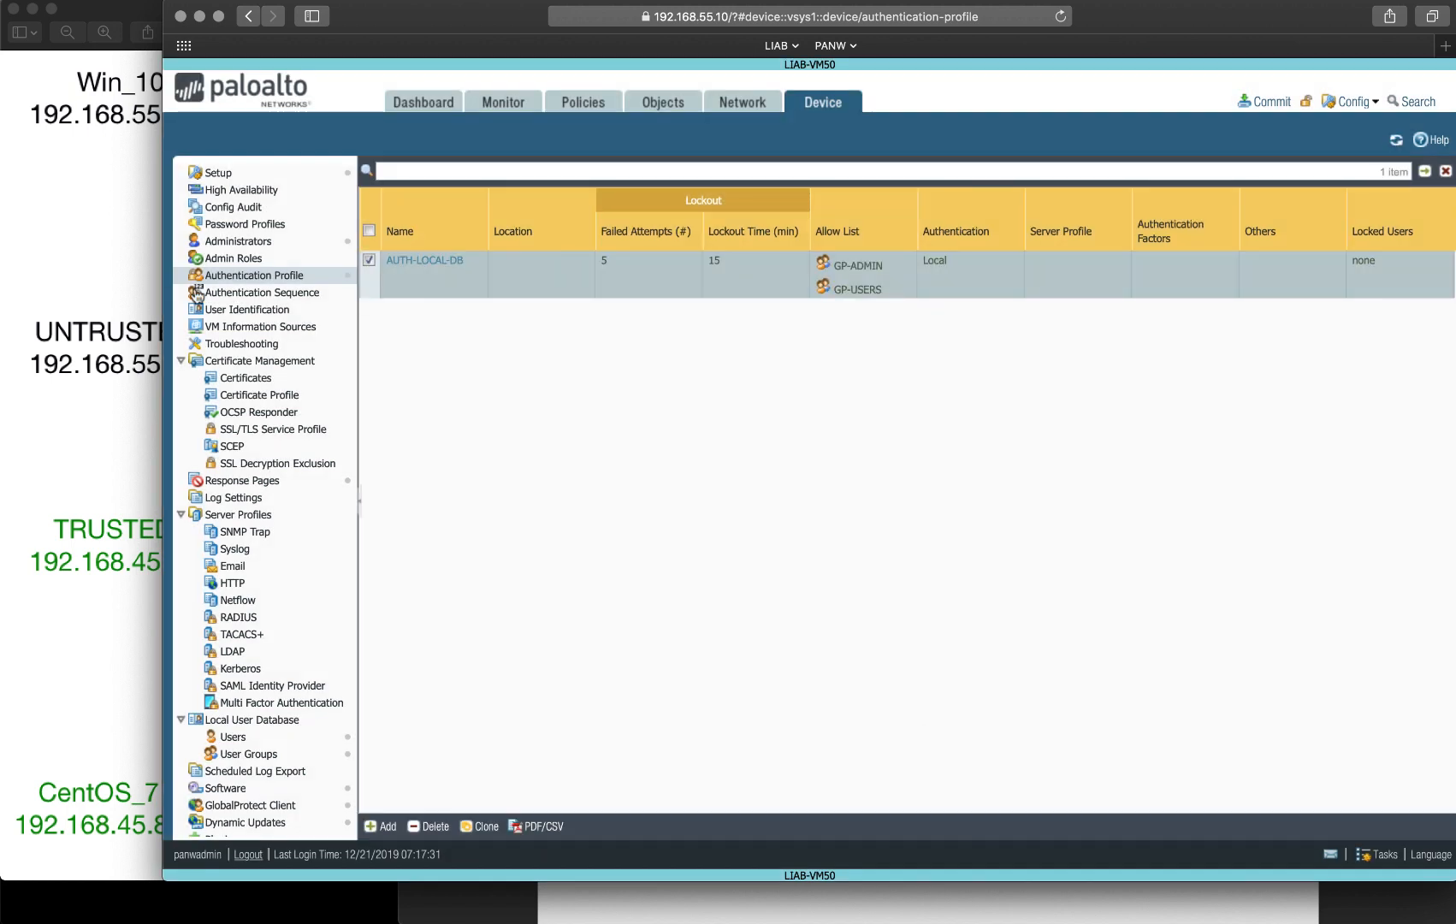
Step: Create an authentication sequence named AUTH-SEQ-1 containing the AUTH-LOCAL-DB profile and save it
left_click(248, 293)
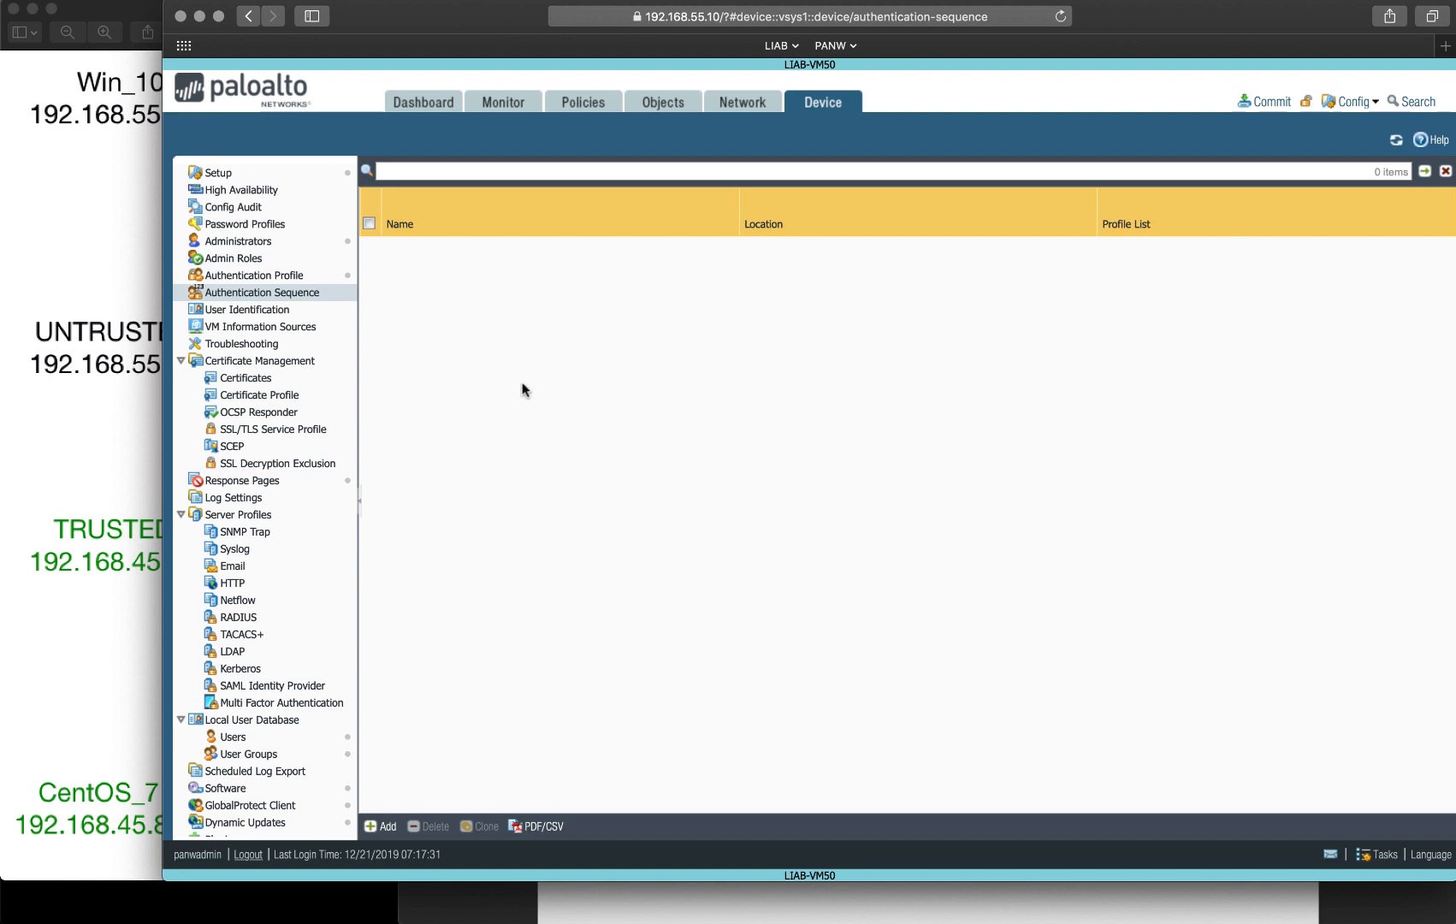
left_click(382, 827)
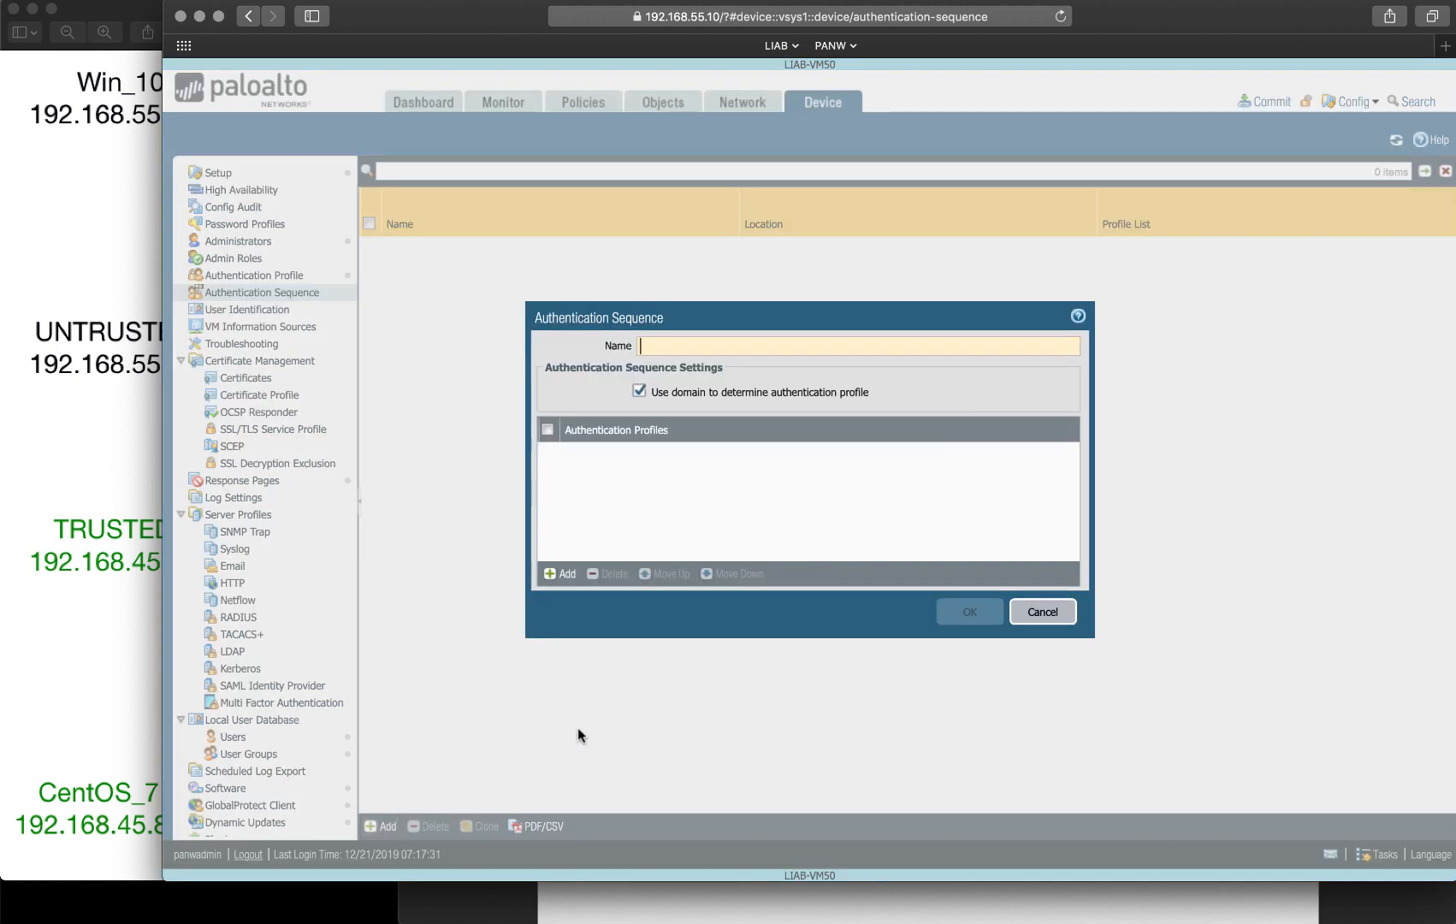
left_click(561, 573)
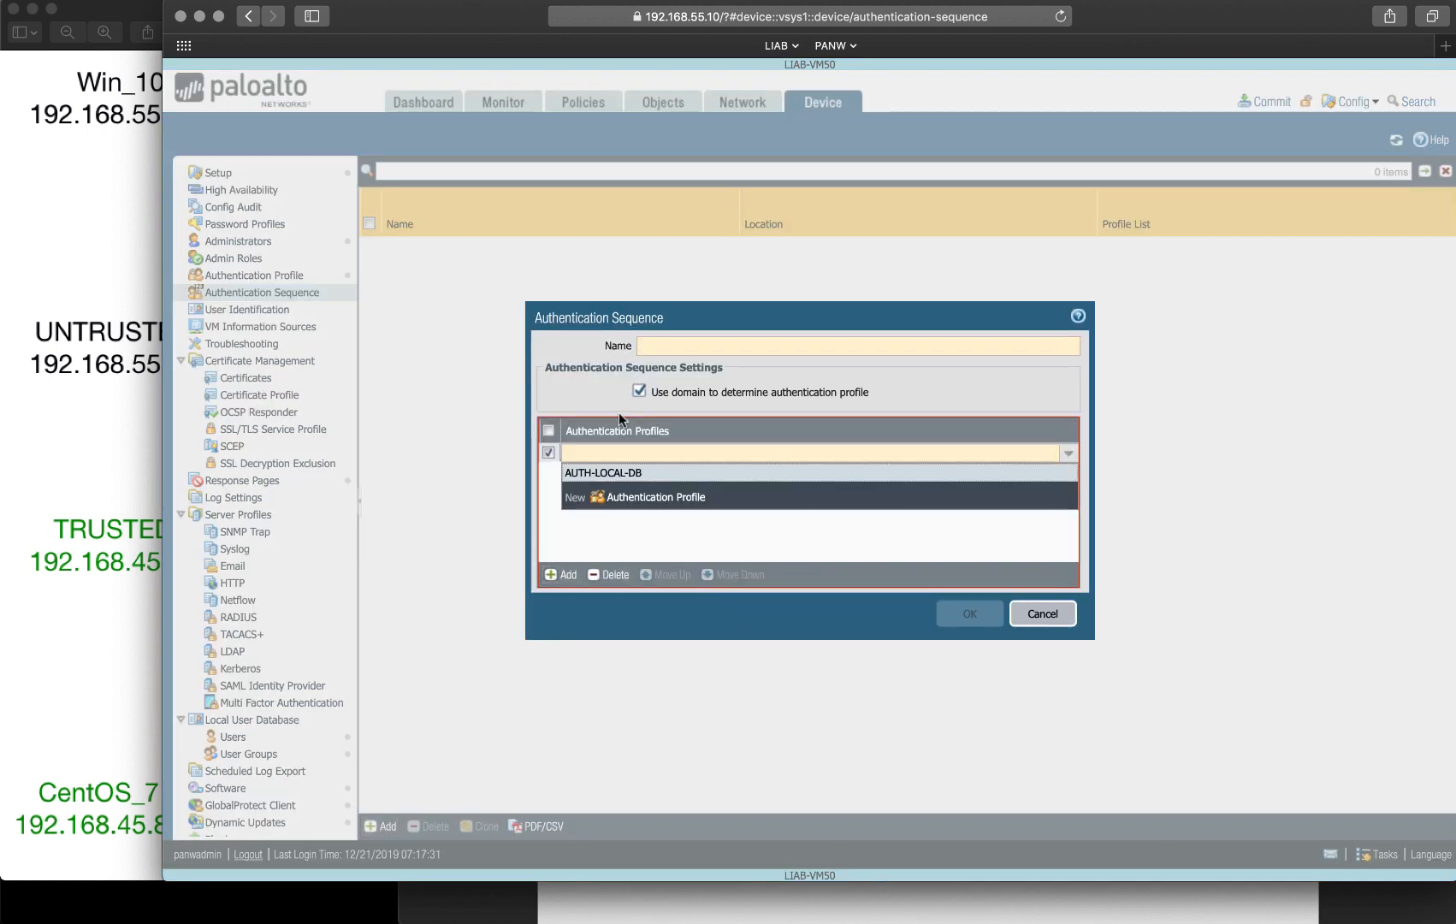
left_click(616, 475)
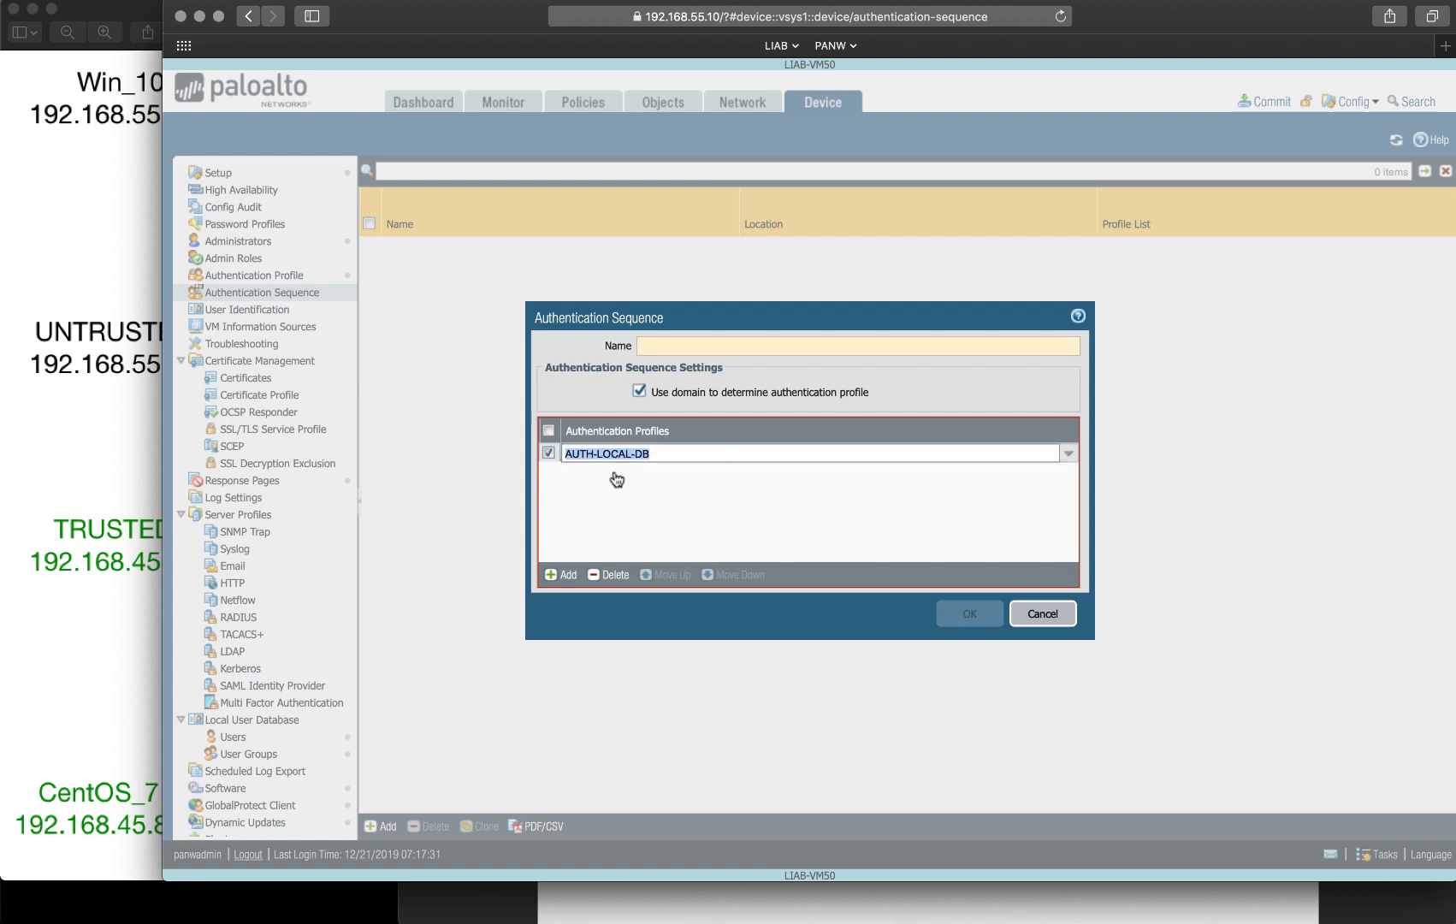
left_click(659, 516)
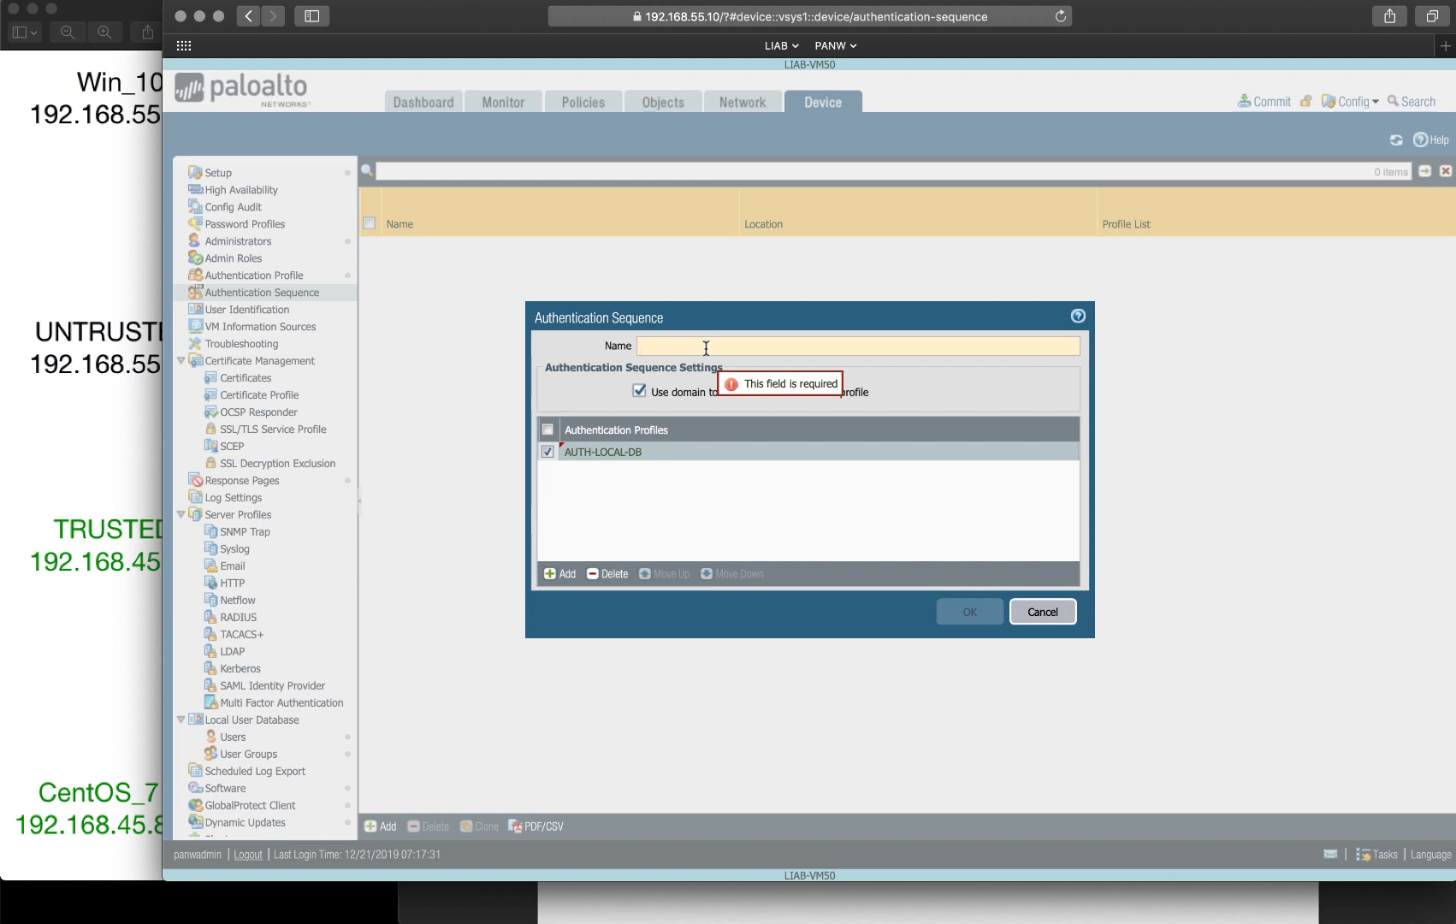
type("AUTH")
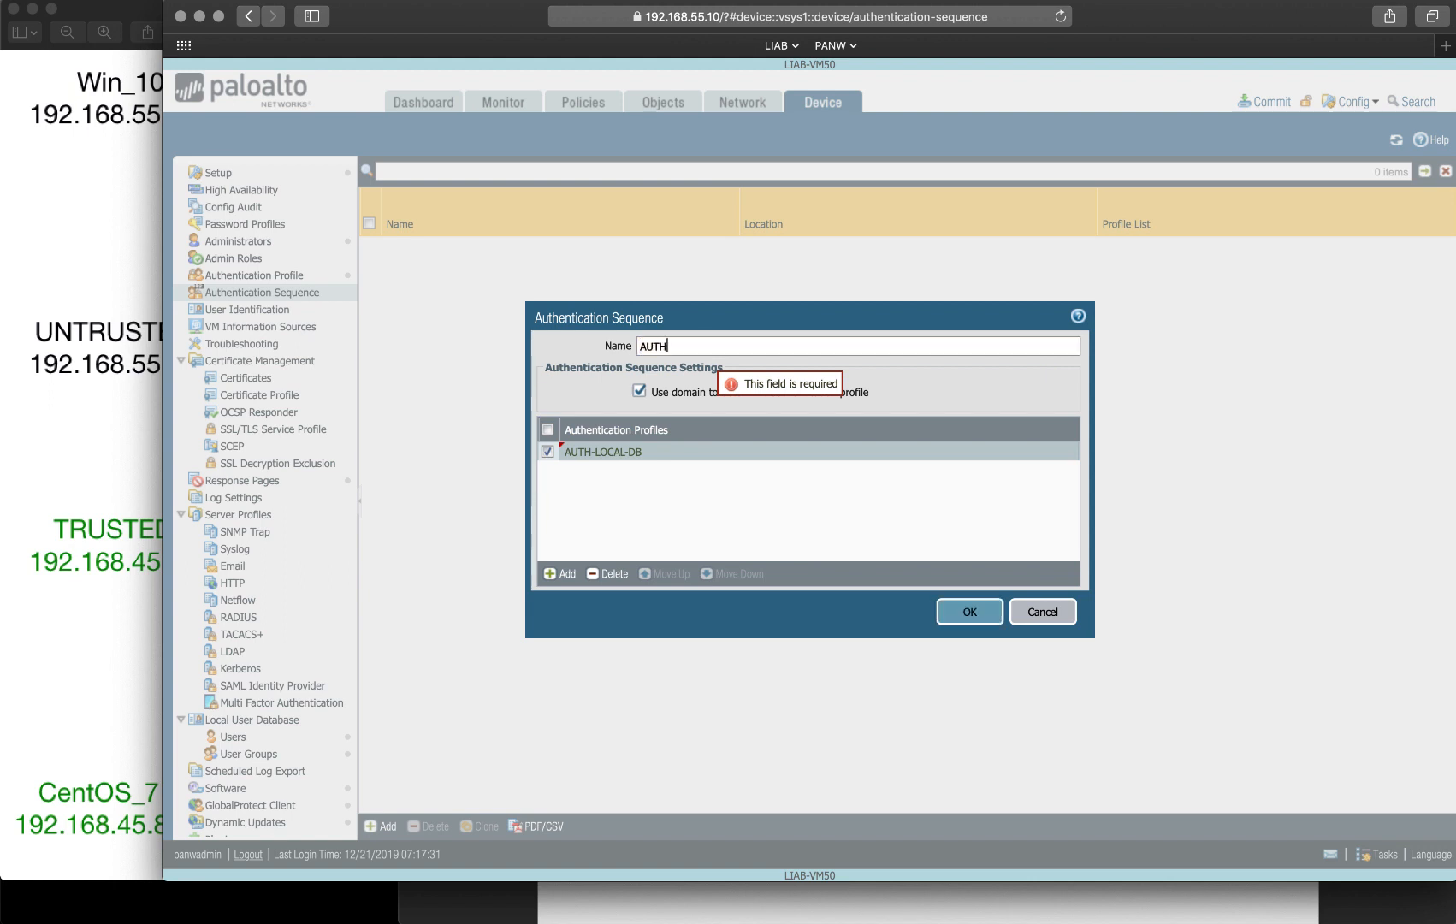
type("-SE")
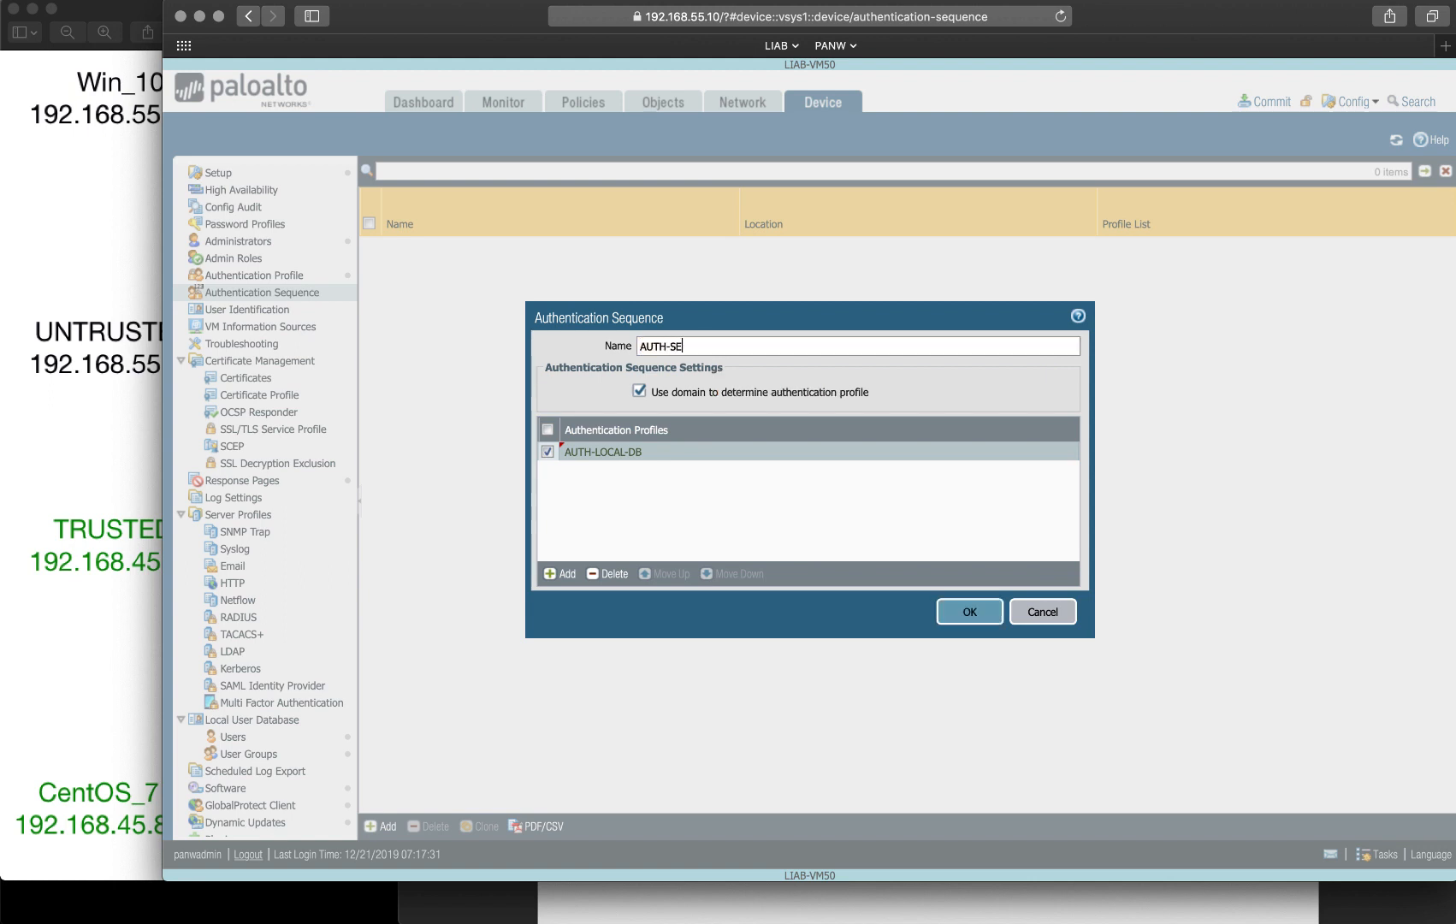
type("Q-1")
left_click(969, 611)
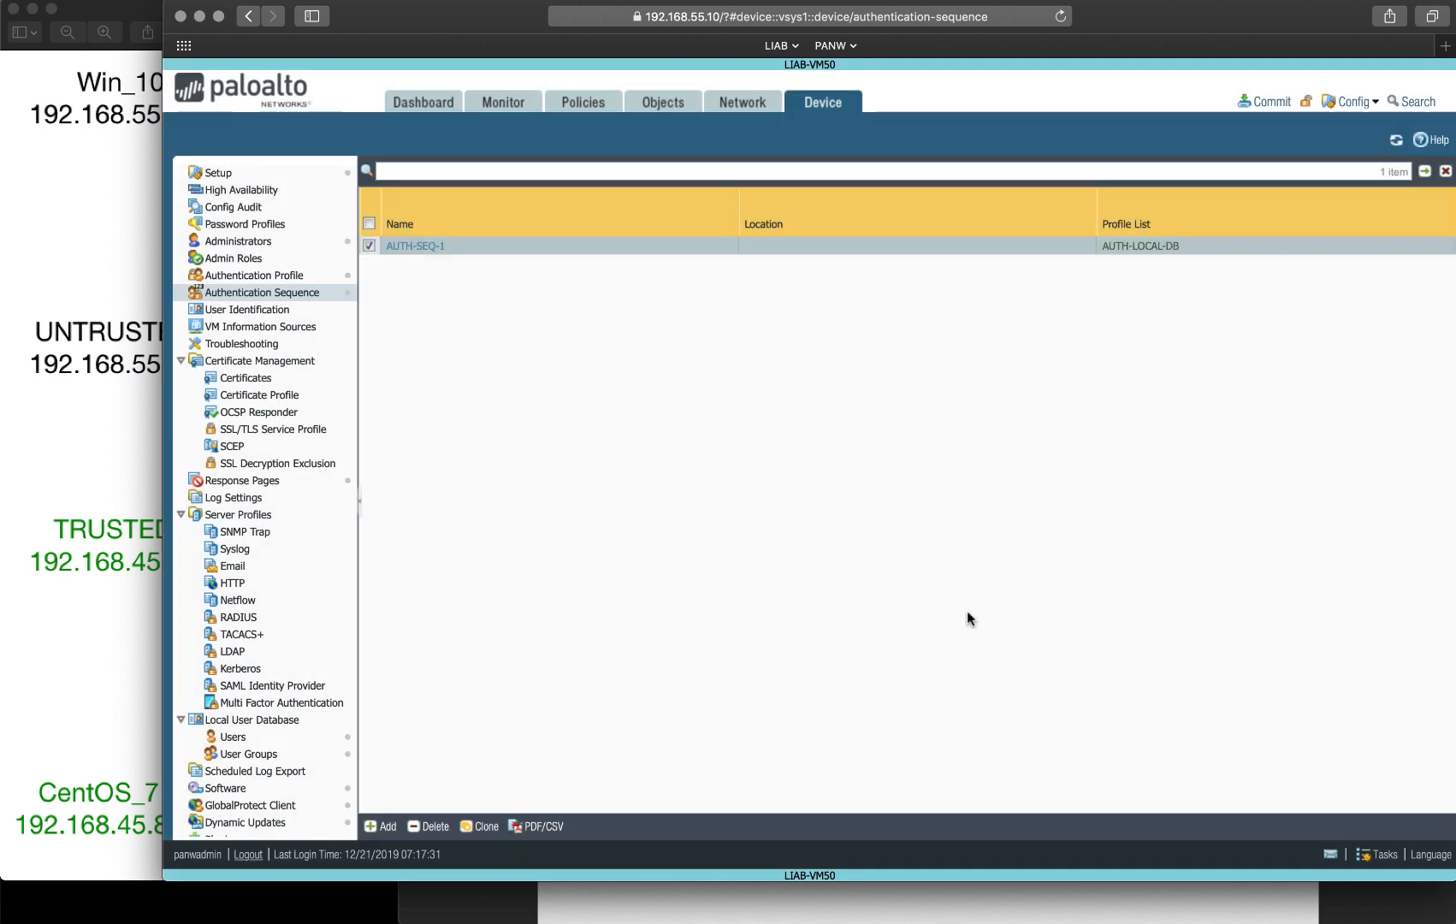
Step: Switch to the configuration outline, review the Device items and the Network items after them, and return to the firewall
left_click(1269, 898)
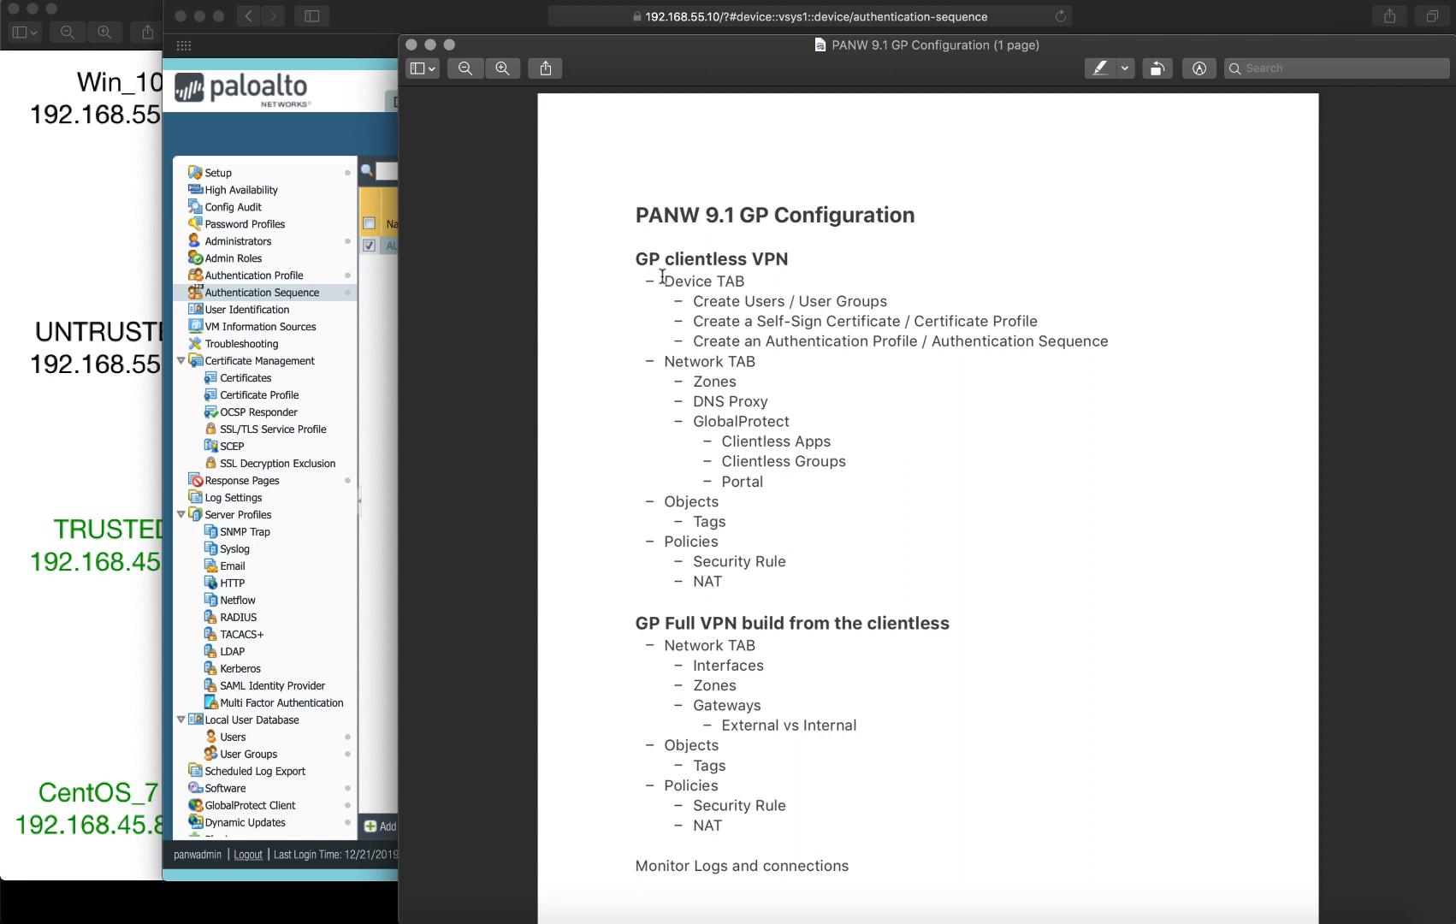
left_click_drag(650, 275, 1108, 346)
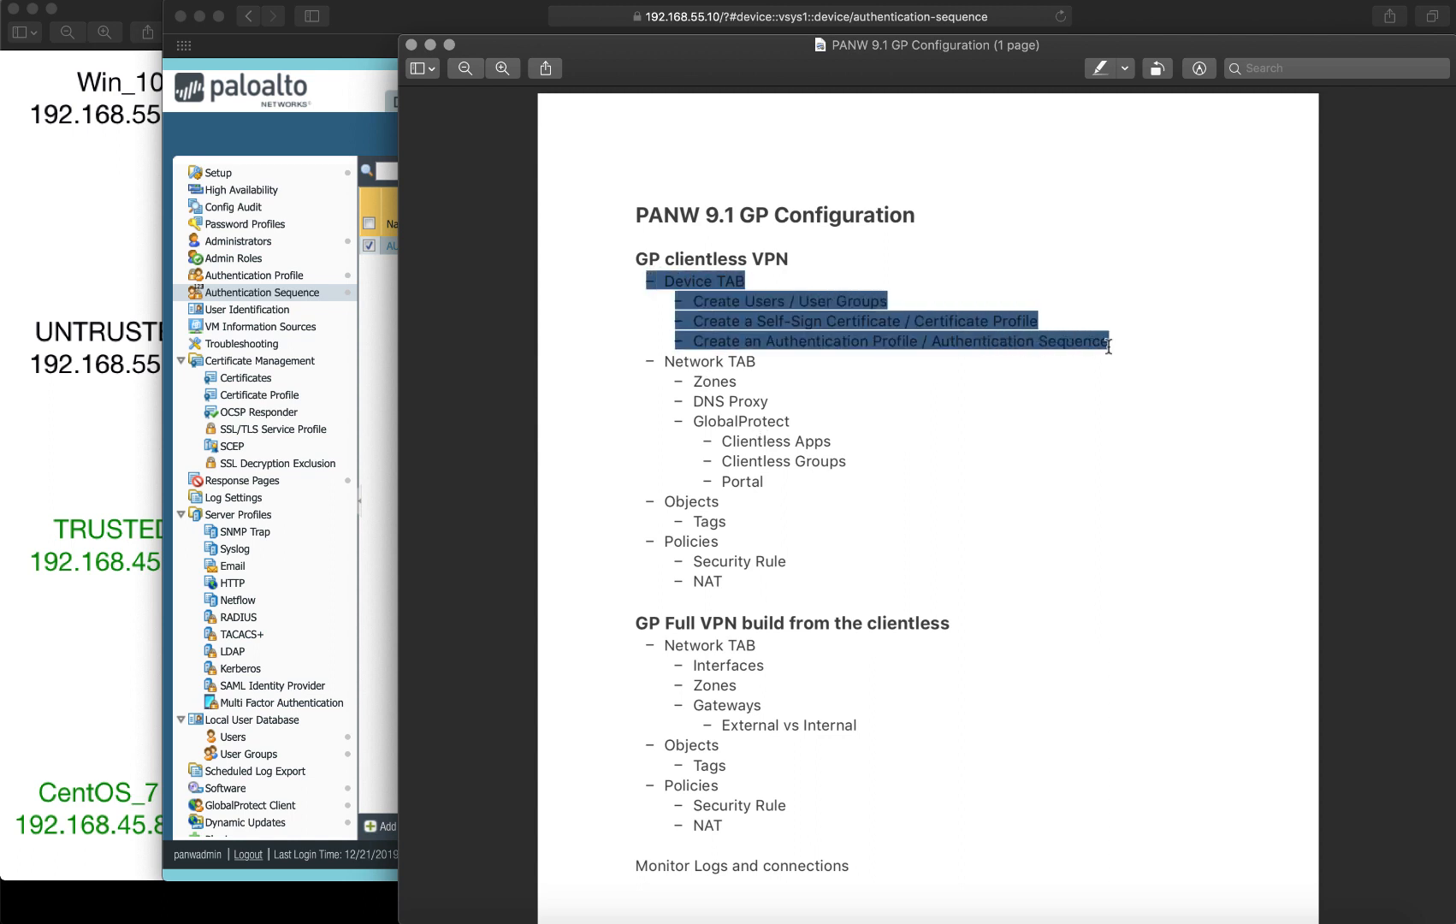
left_click(786, 371)
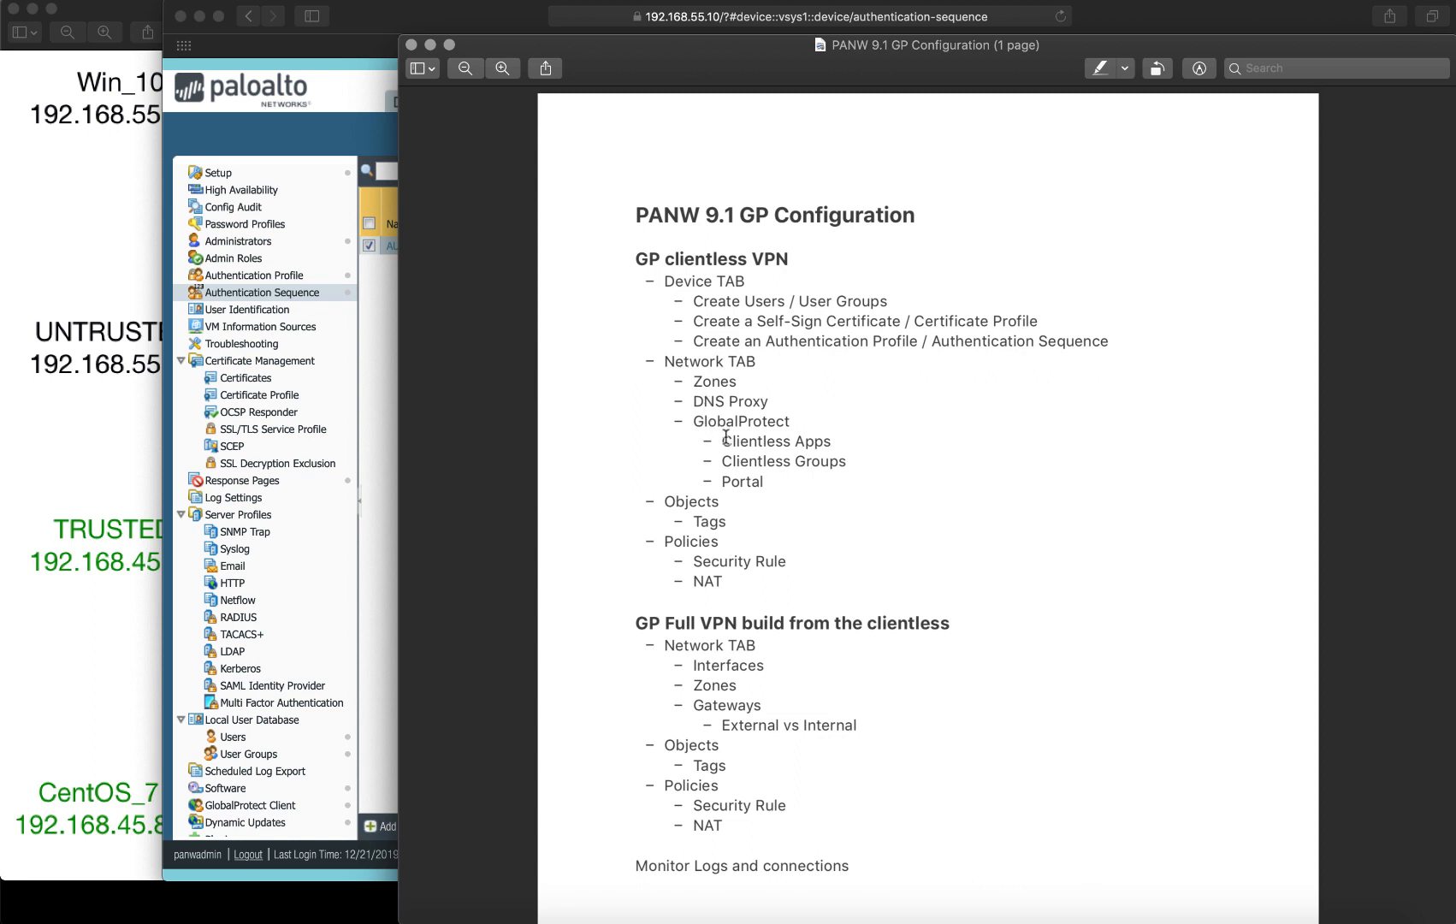
left_click(325, 301)
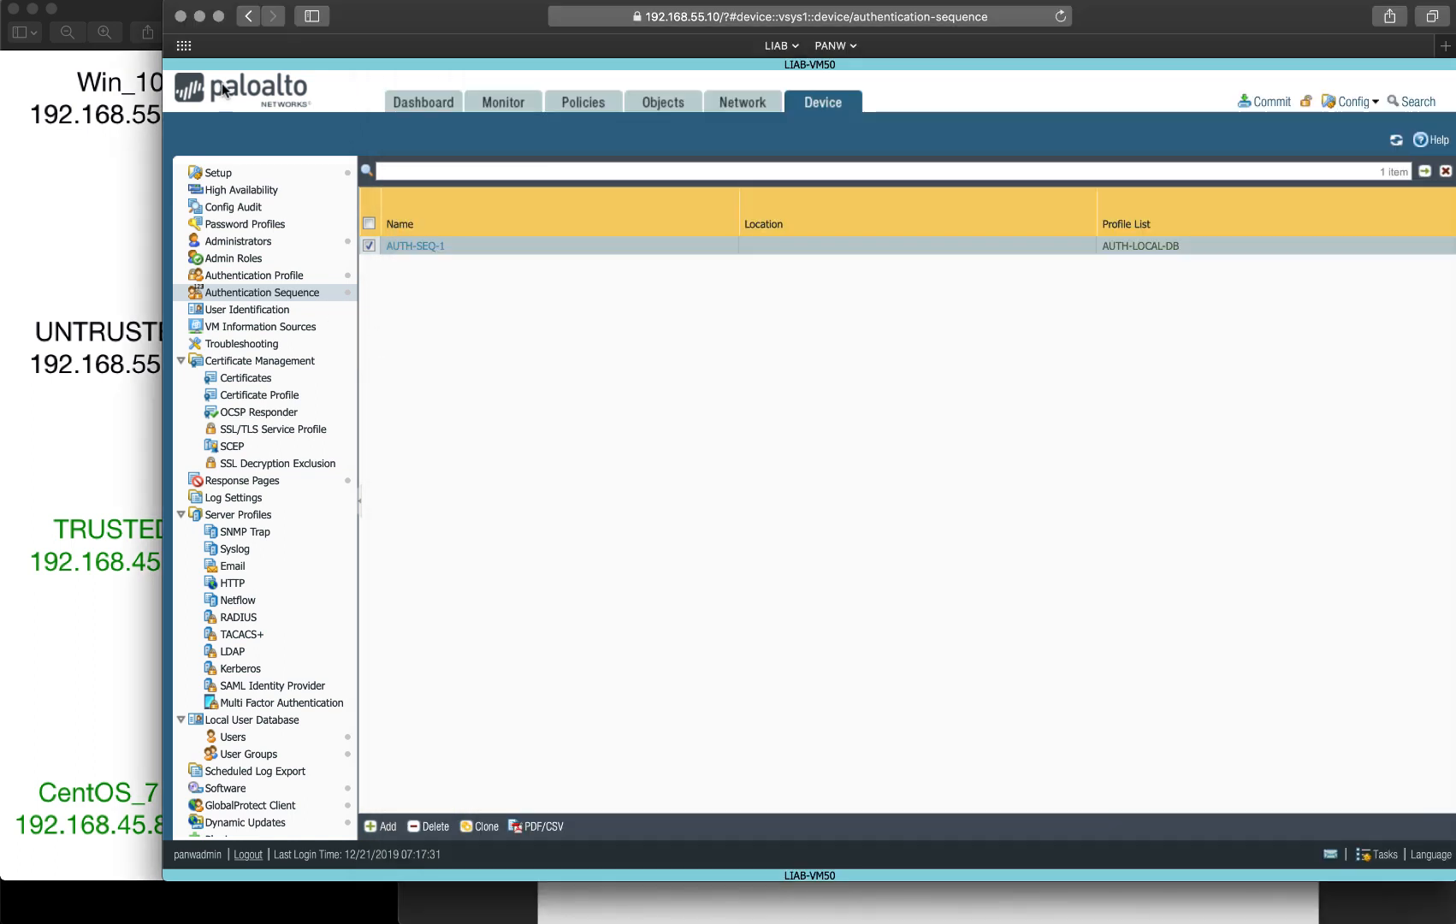
Step: Start a new tunnel interface numbered 1 and assign it to the default virtual router
left_click(764, 110)
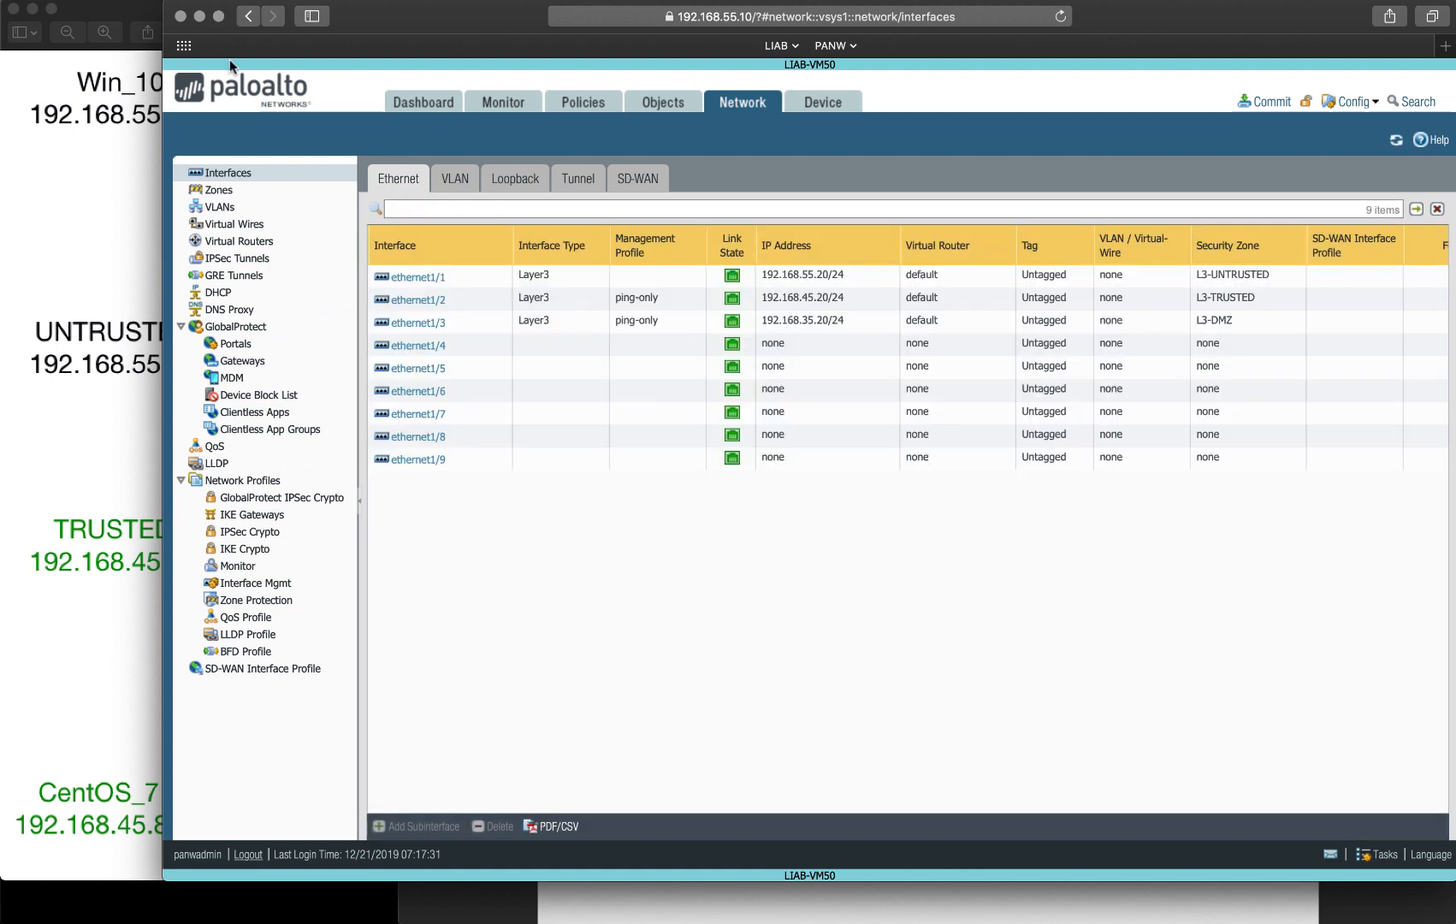
left_click(573, 179)
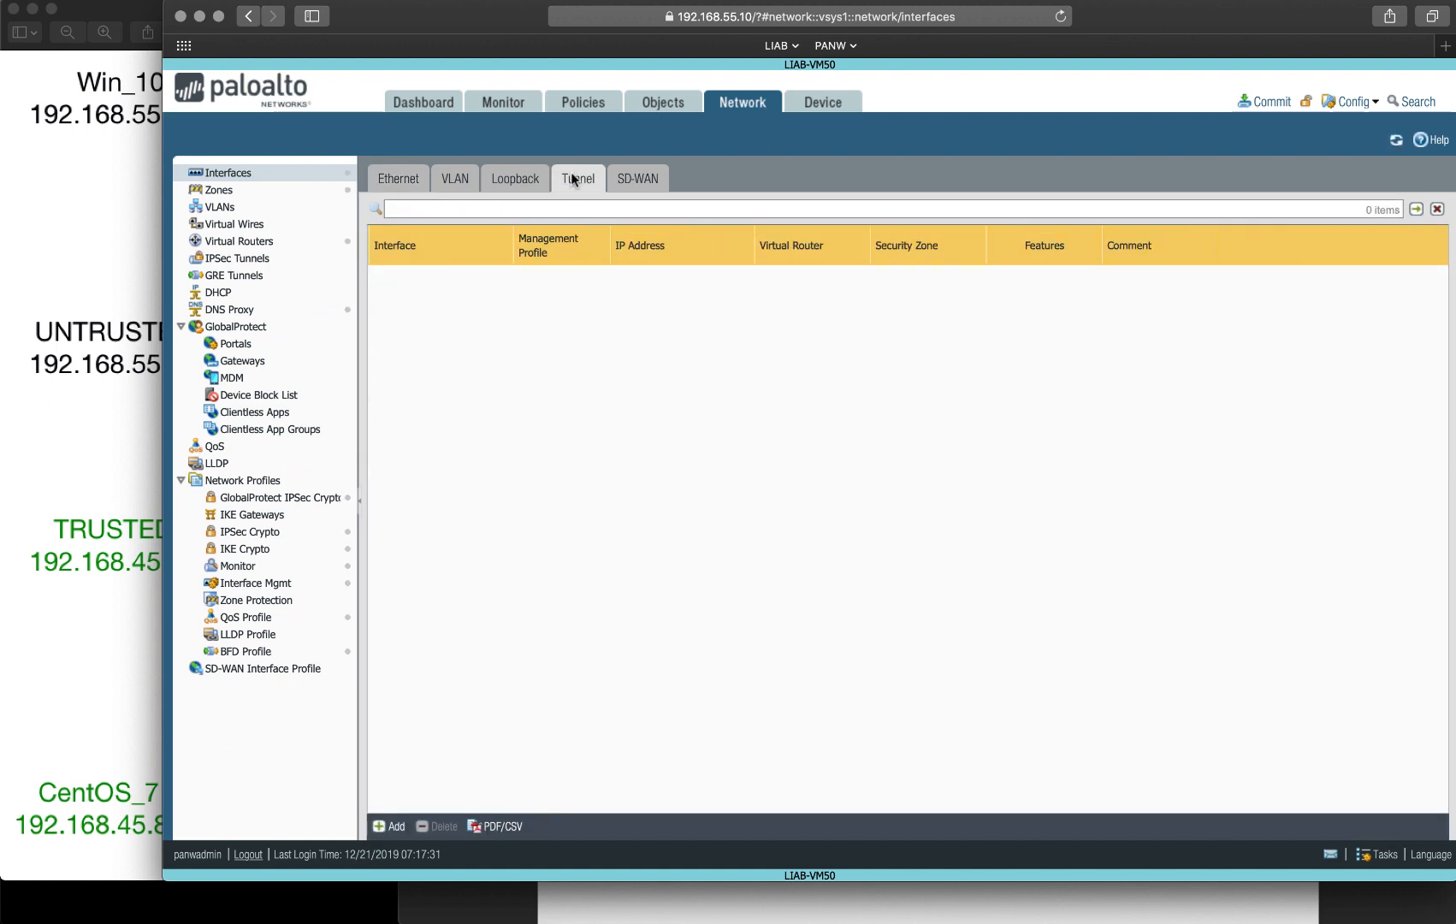
left_click(370, 823)
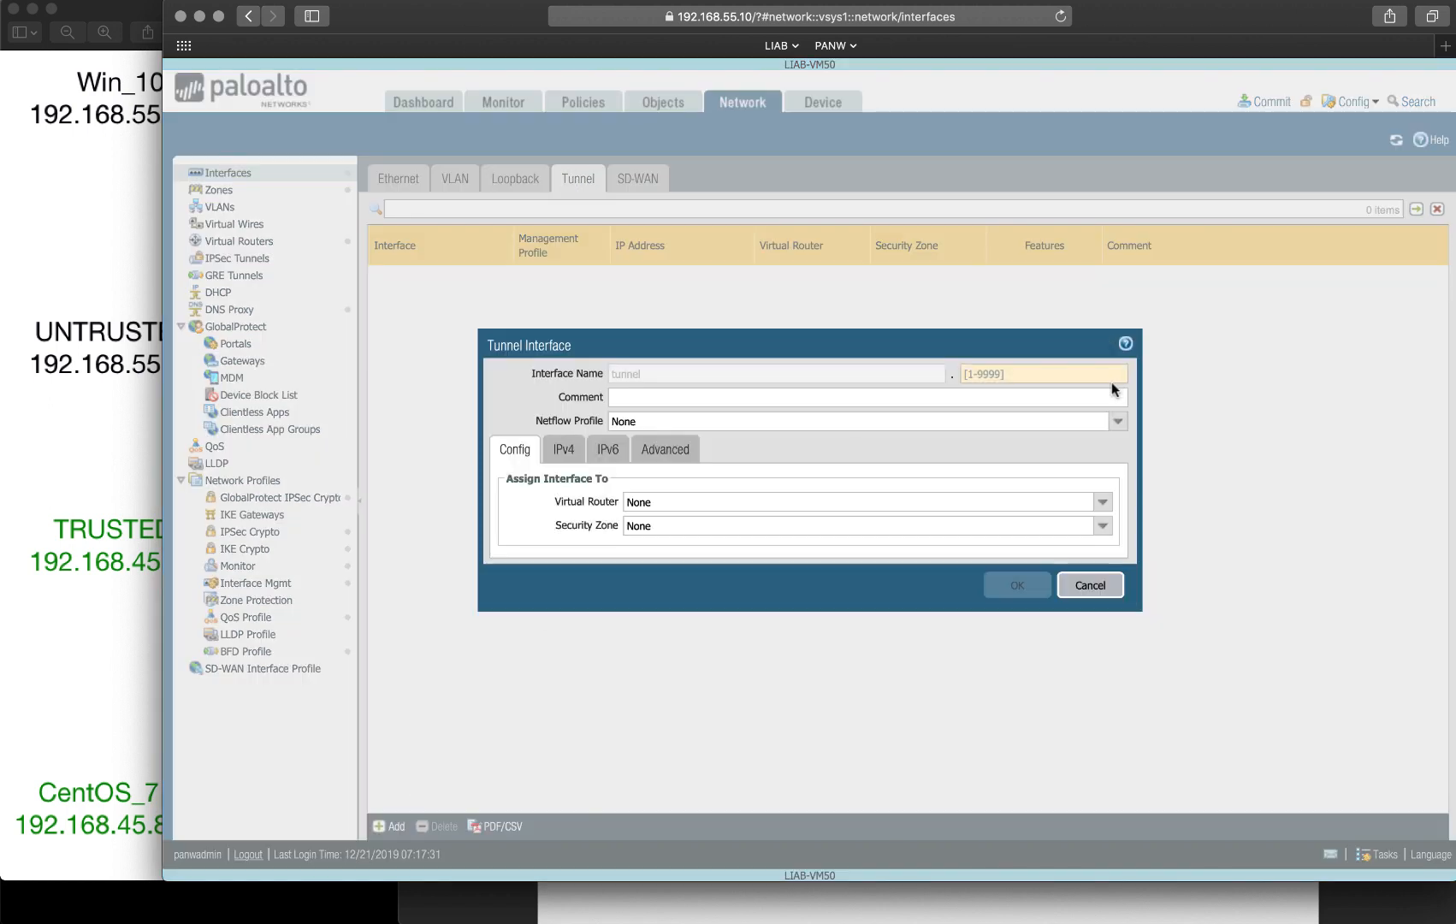
type("1")
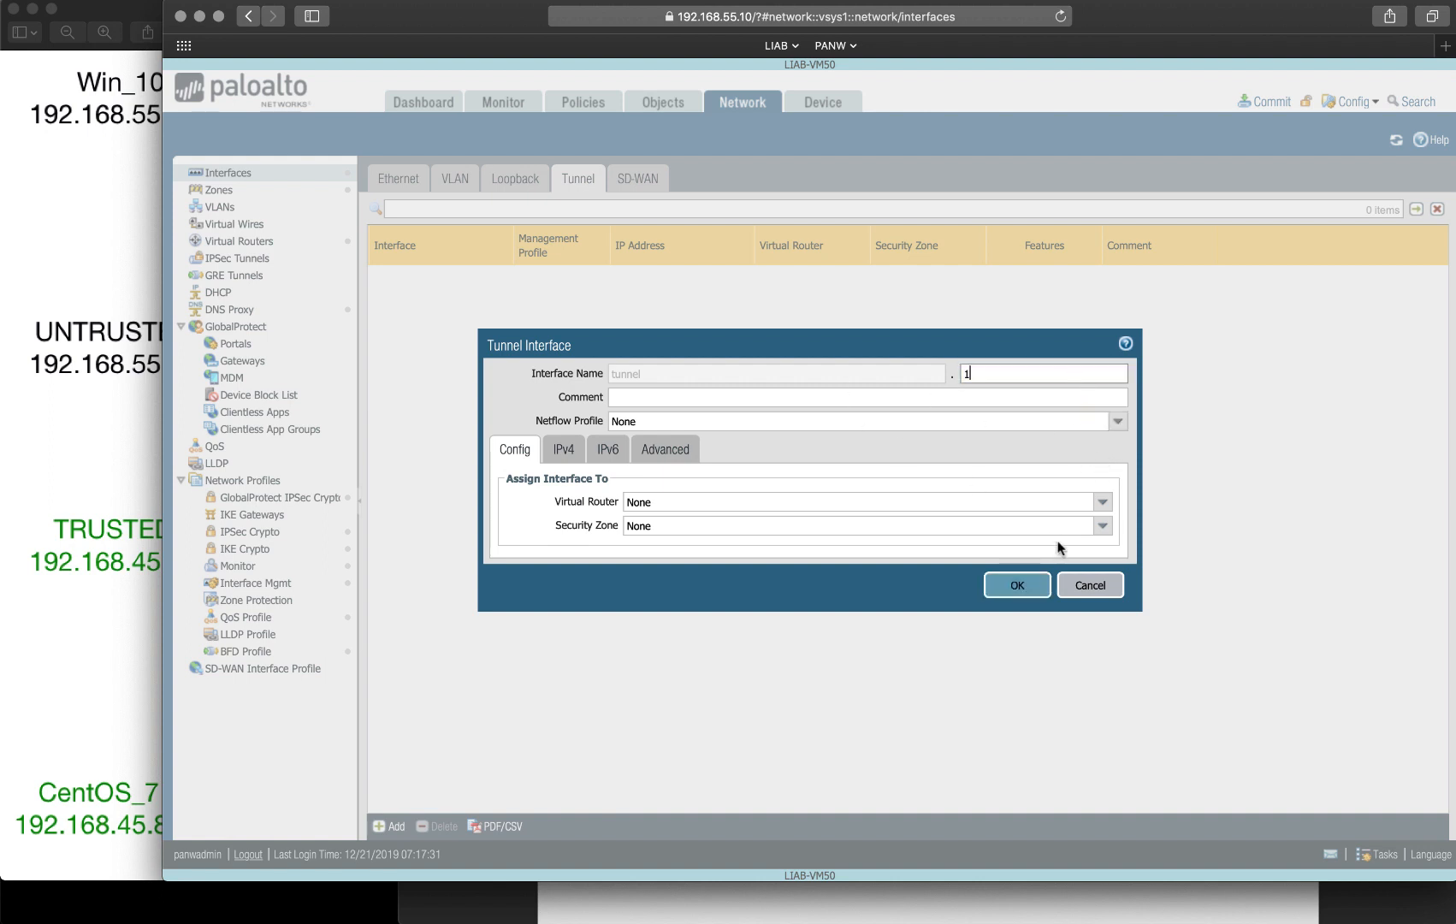
left_click(1102, 503)
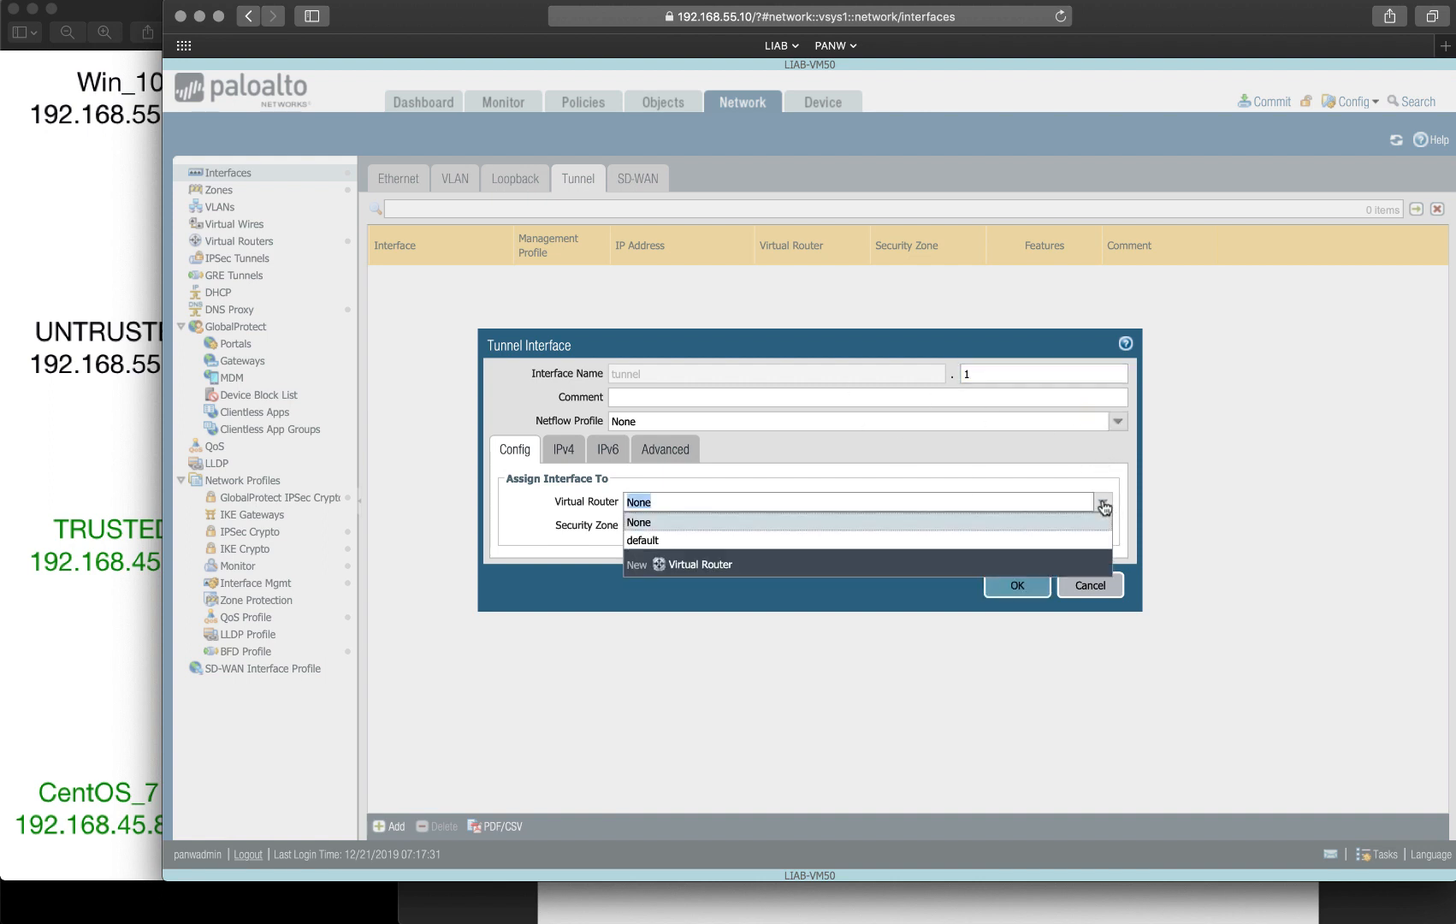
left_click(812, 539)
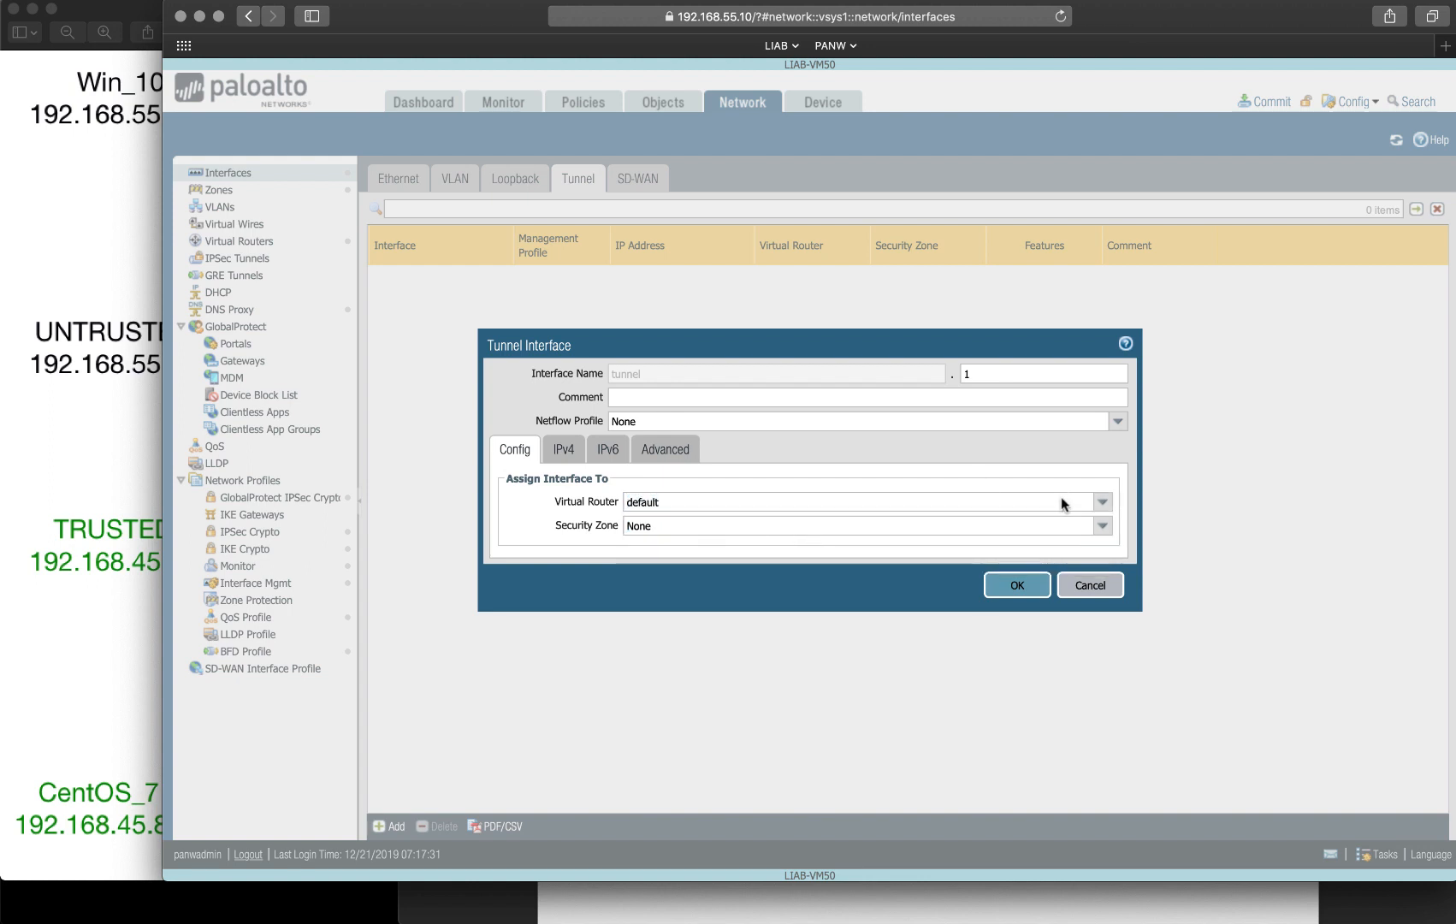
Step: Create a security zone named L3-VPN-CL and assign the tunnel interface to it
left_click(1103, 527)
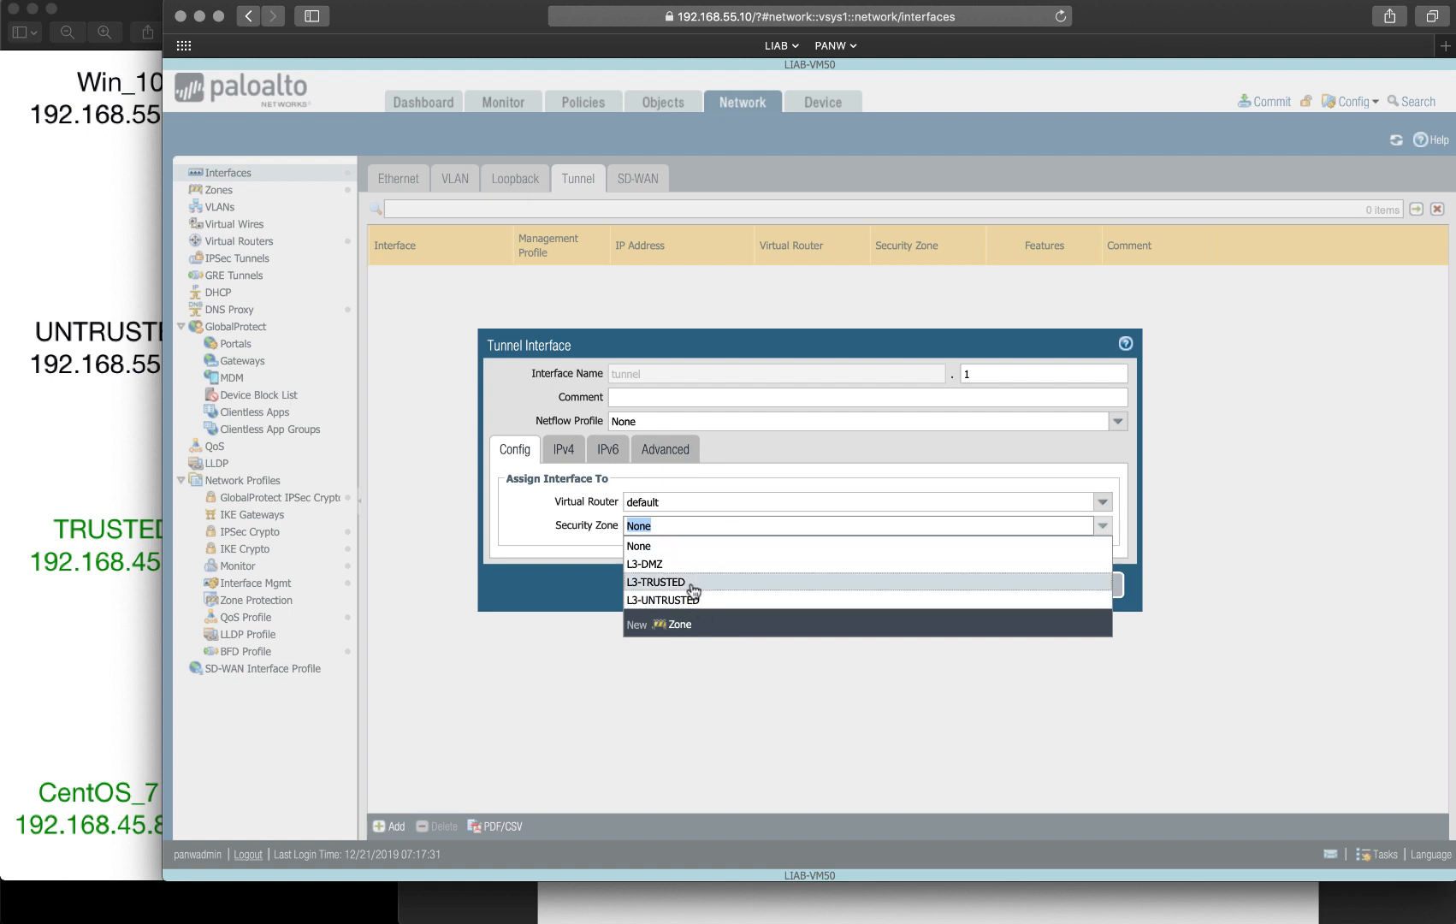
left_click(695, 623)
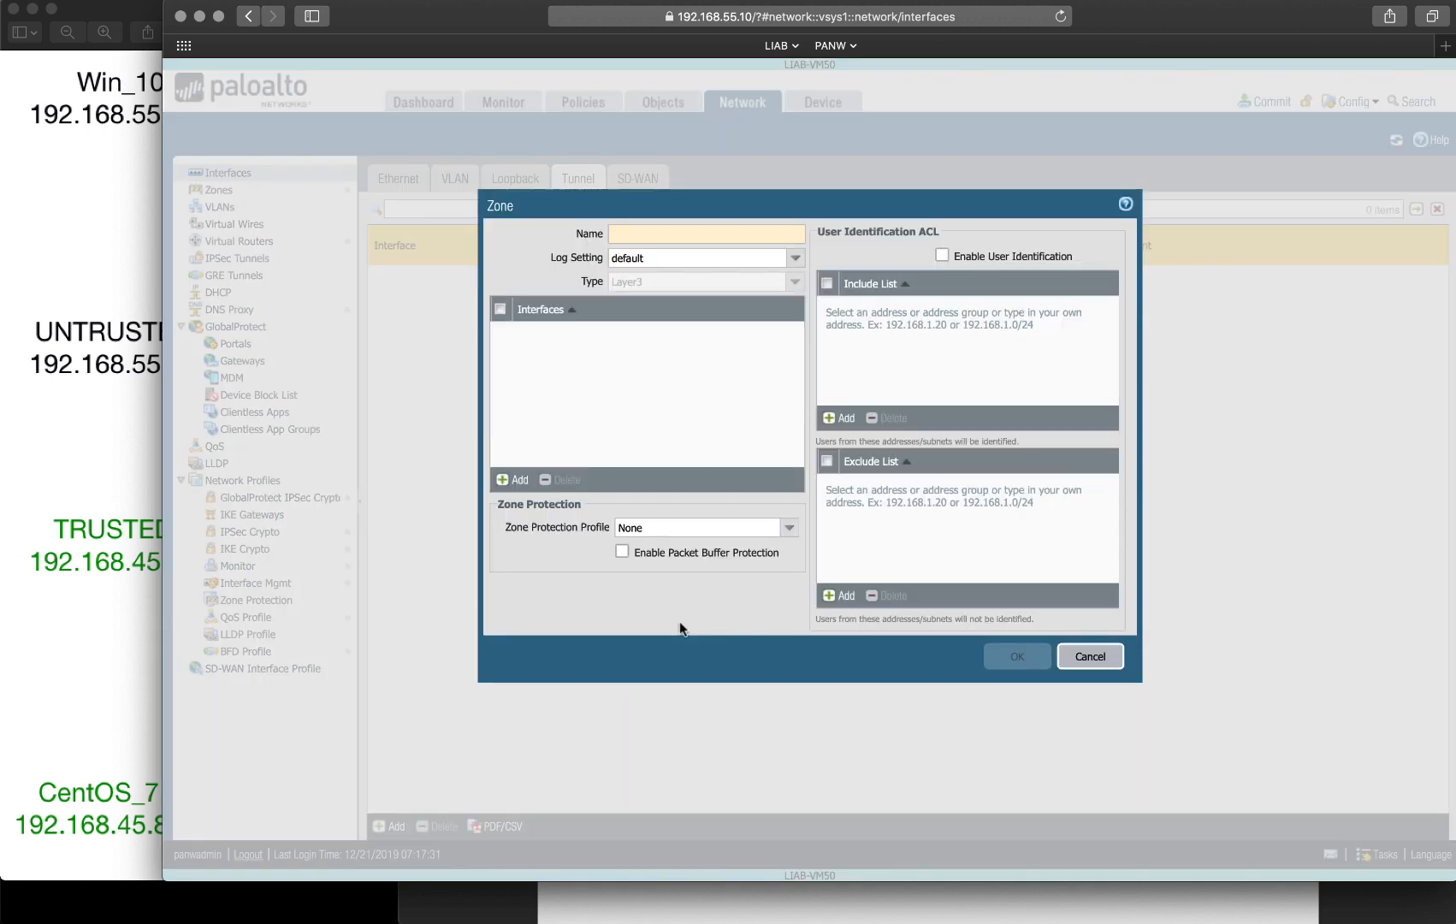
left_click(656, 234)
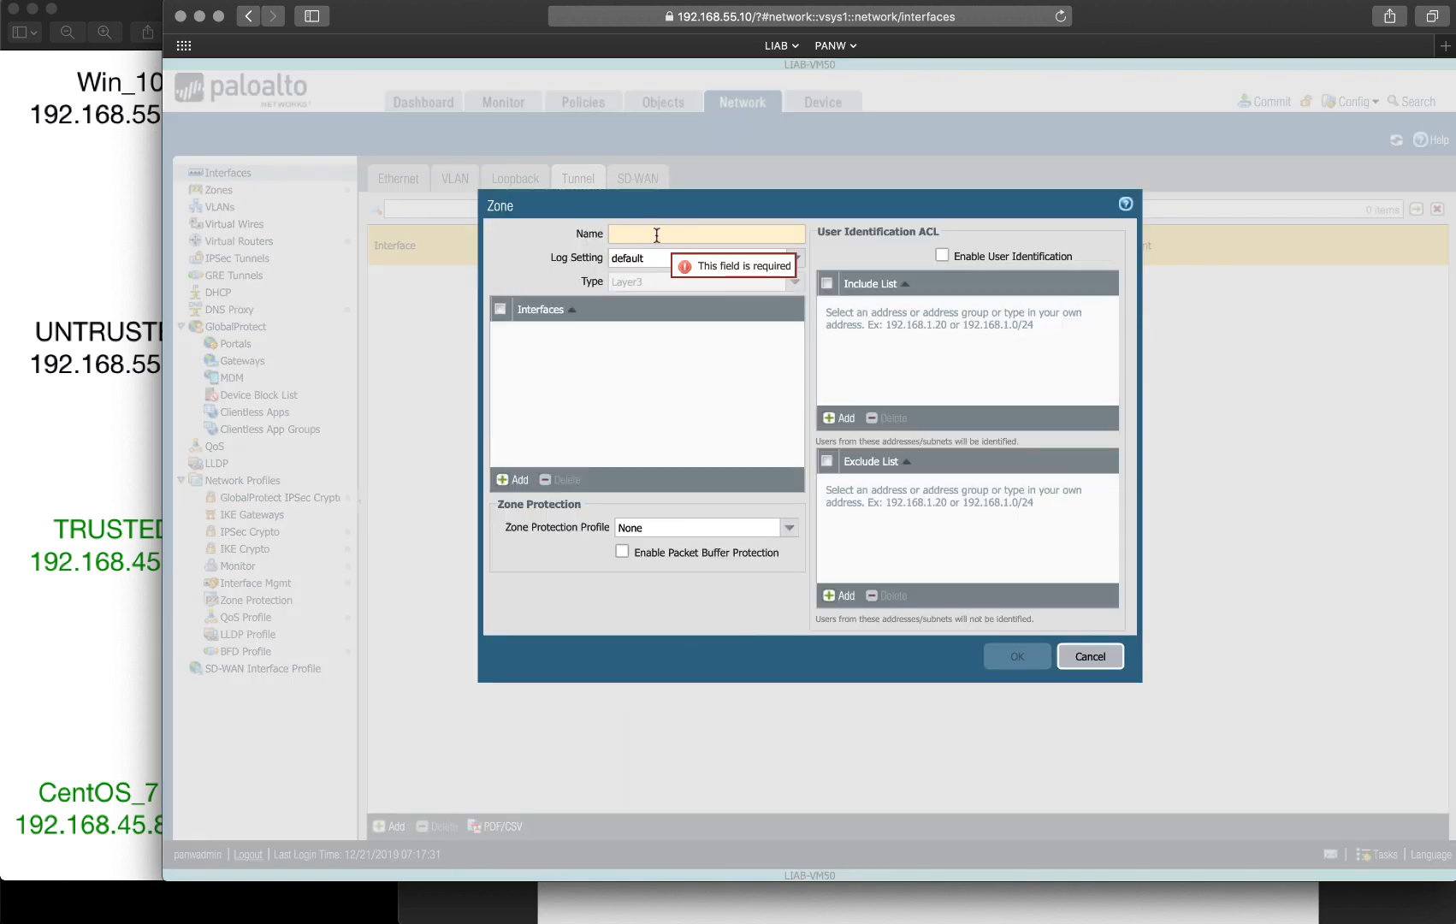
type("L3-")
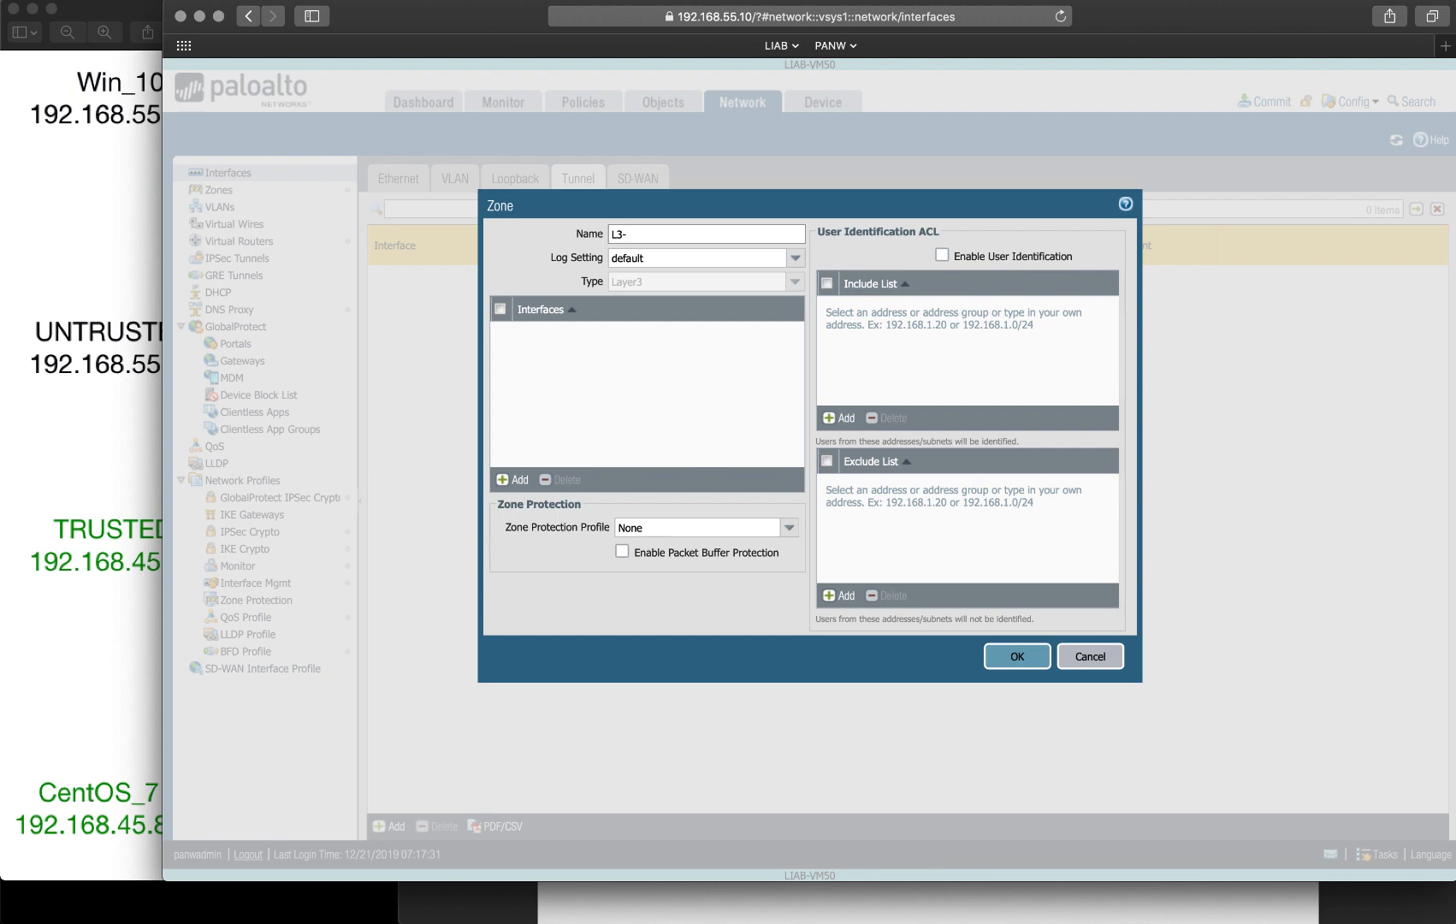
type("PN-CL")
left_click(1014, 657)
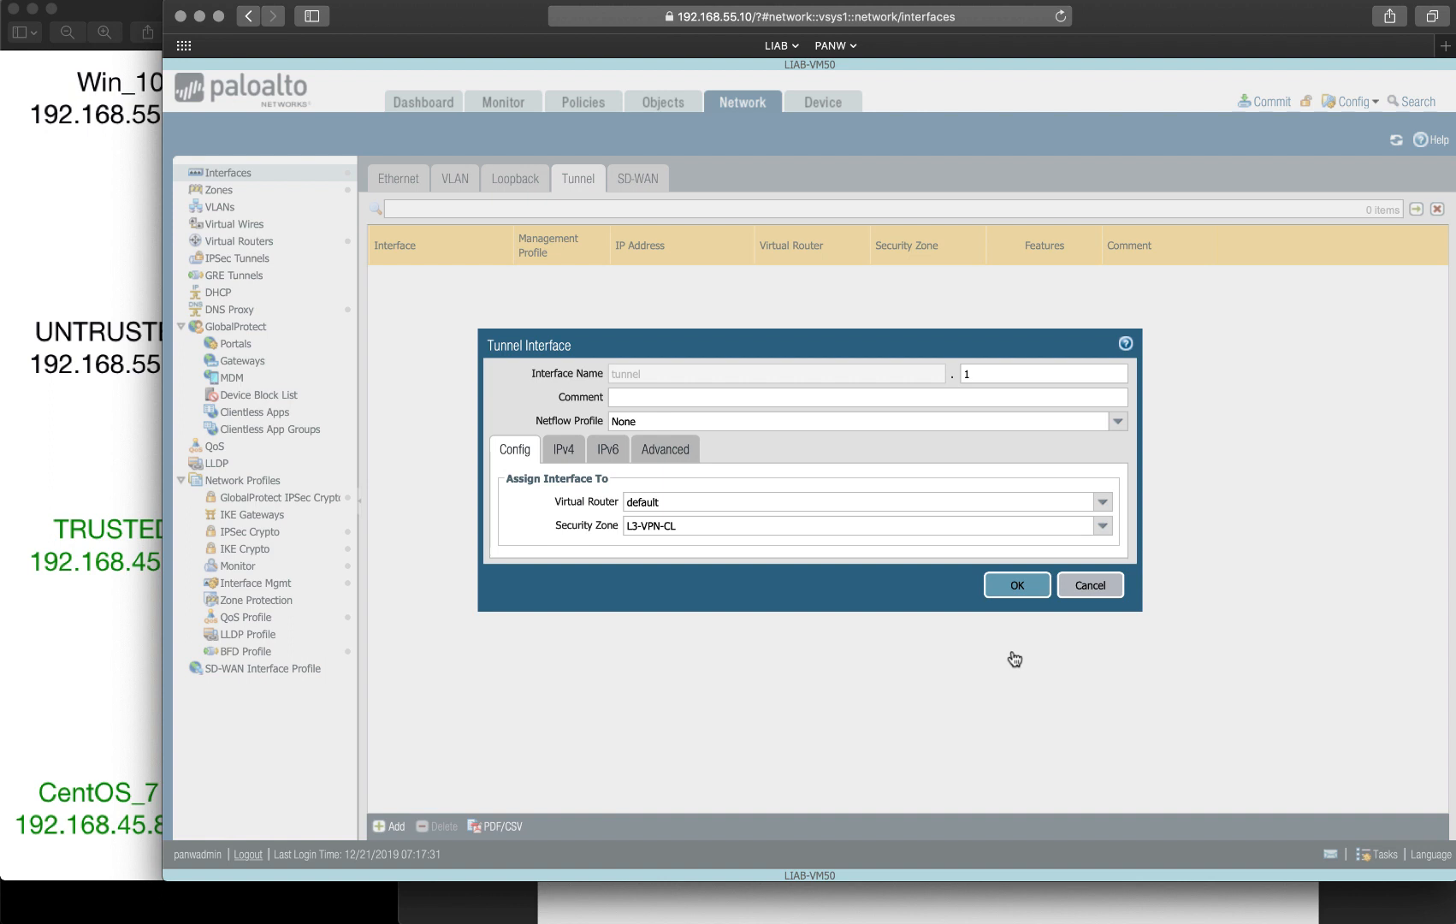
Step: Review the tunnel interface's IPv4, IPv6 and advanced settings, save the interface, and check the zone list
left_click(558, 453)
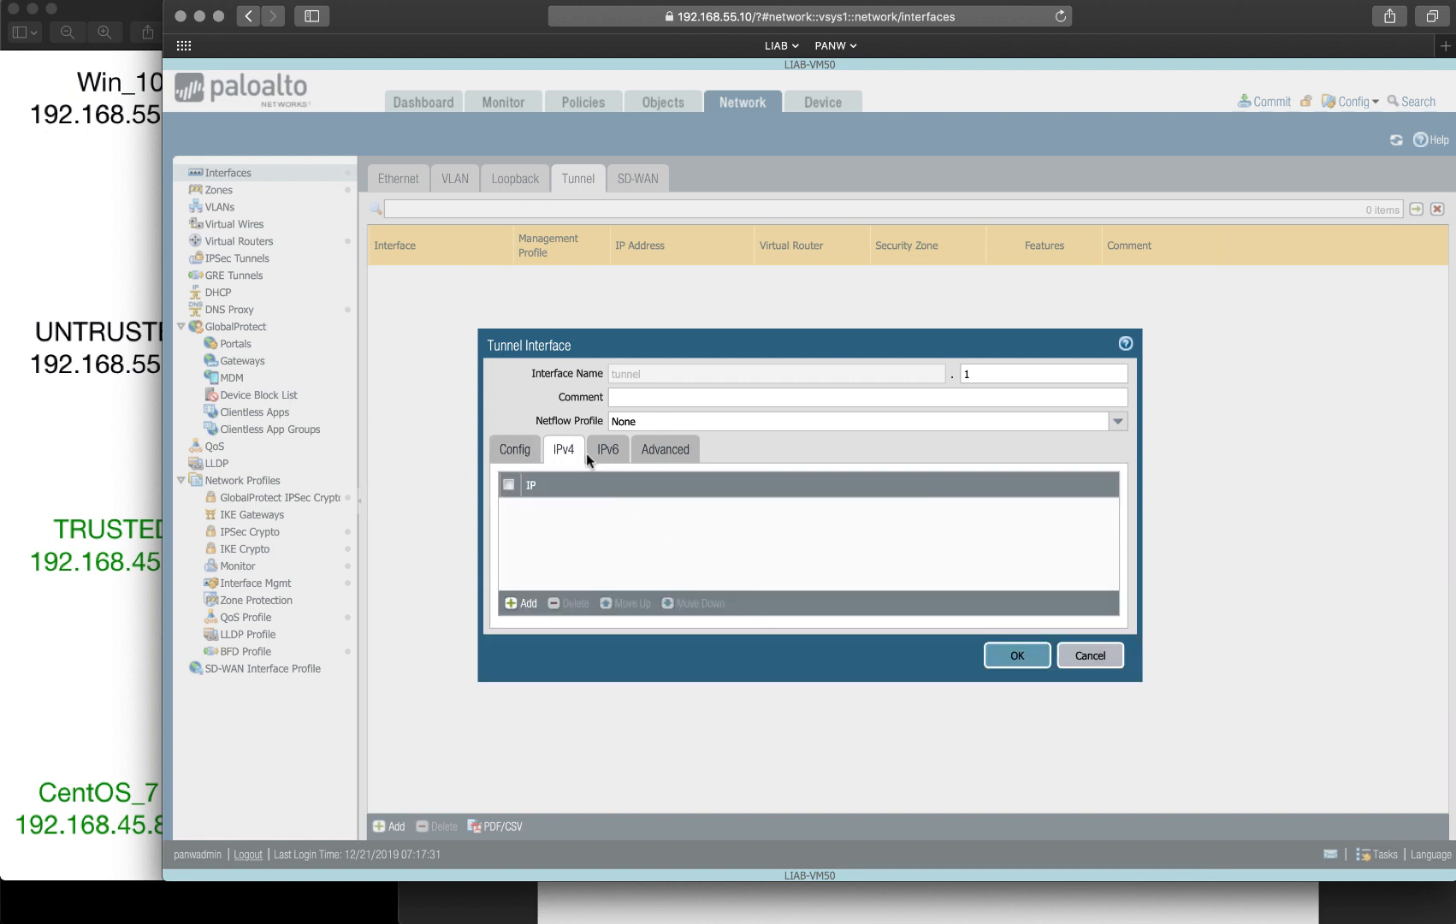
left_click(623, 462)
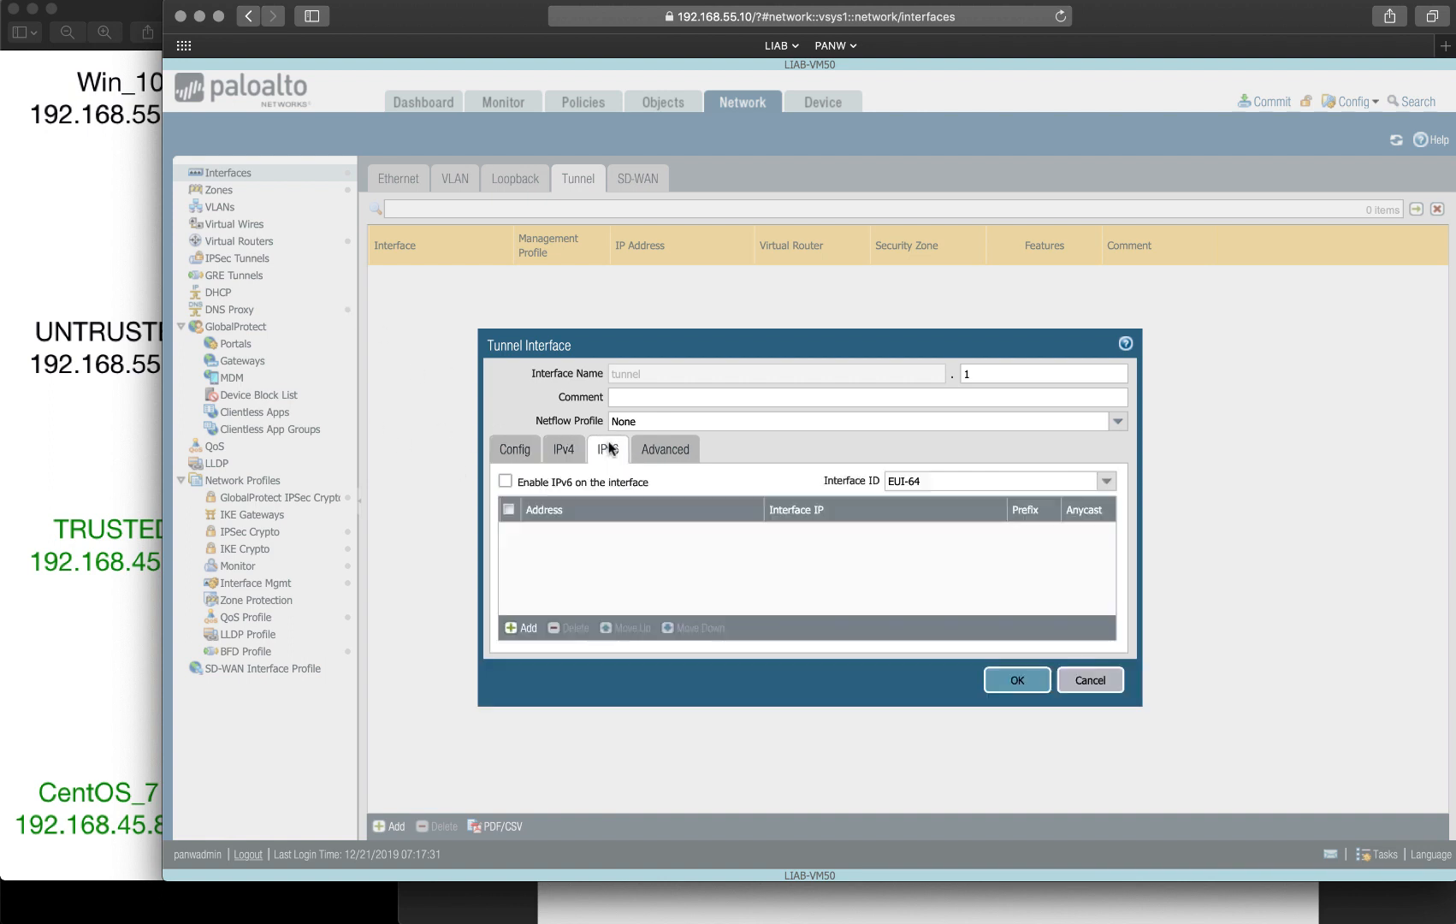
left_click(672, 446)
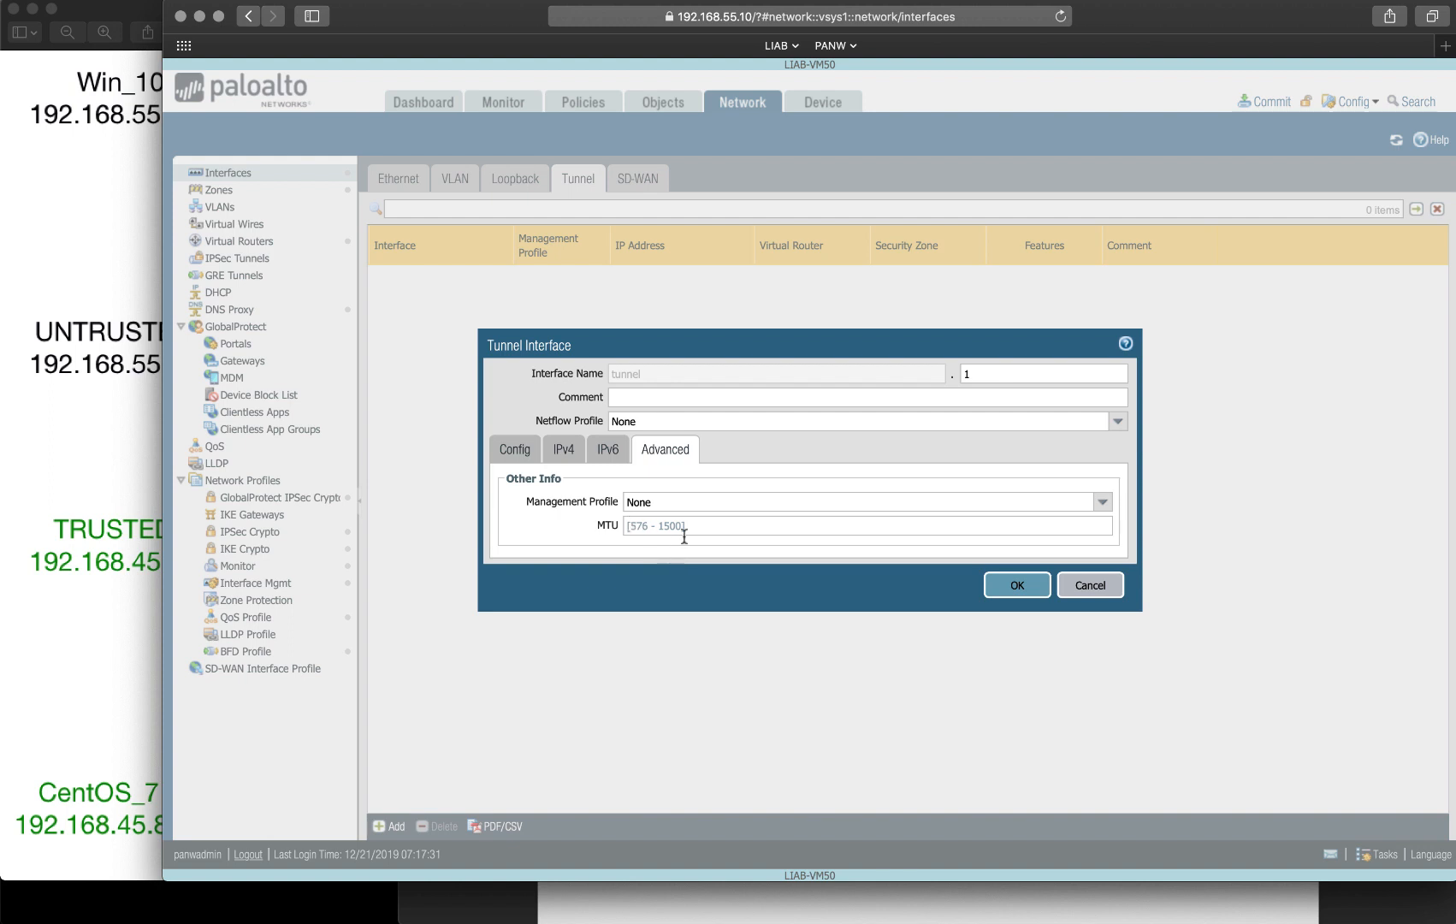
left_click(1017, 585)
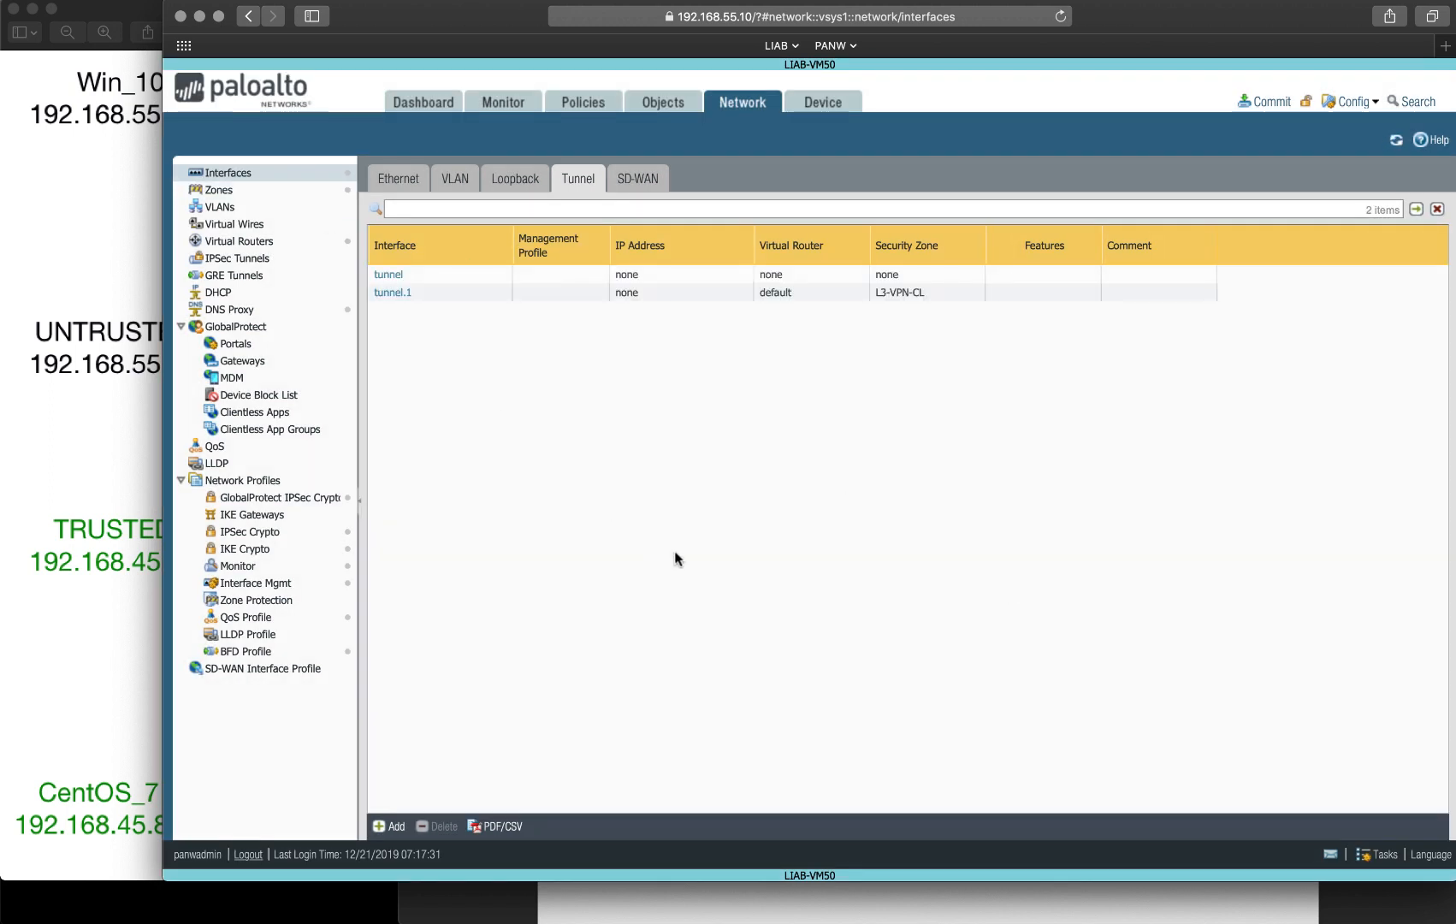
left_click(225, 190)
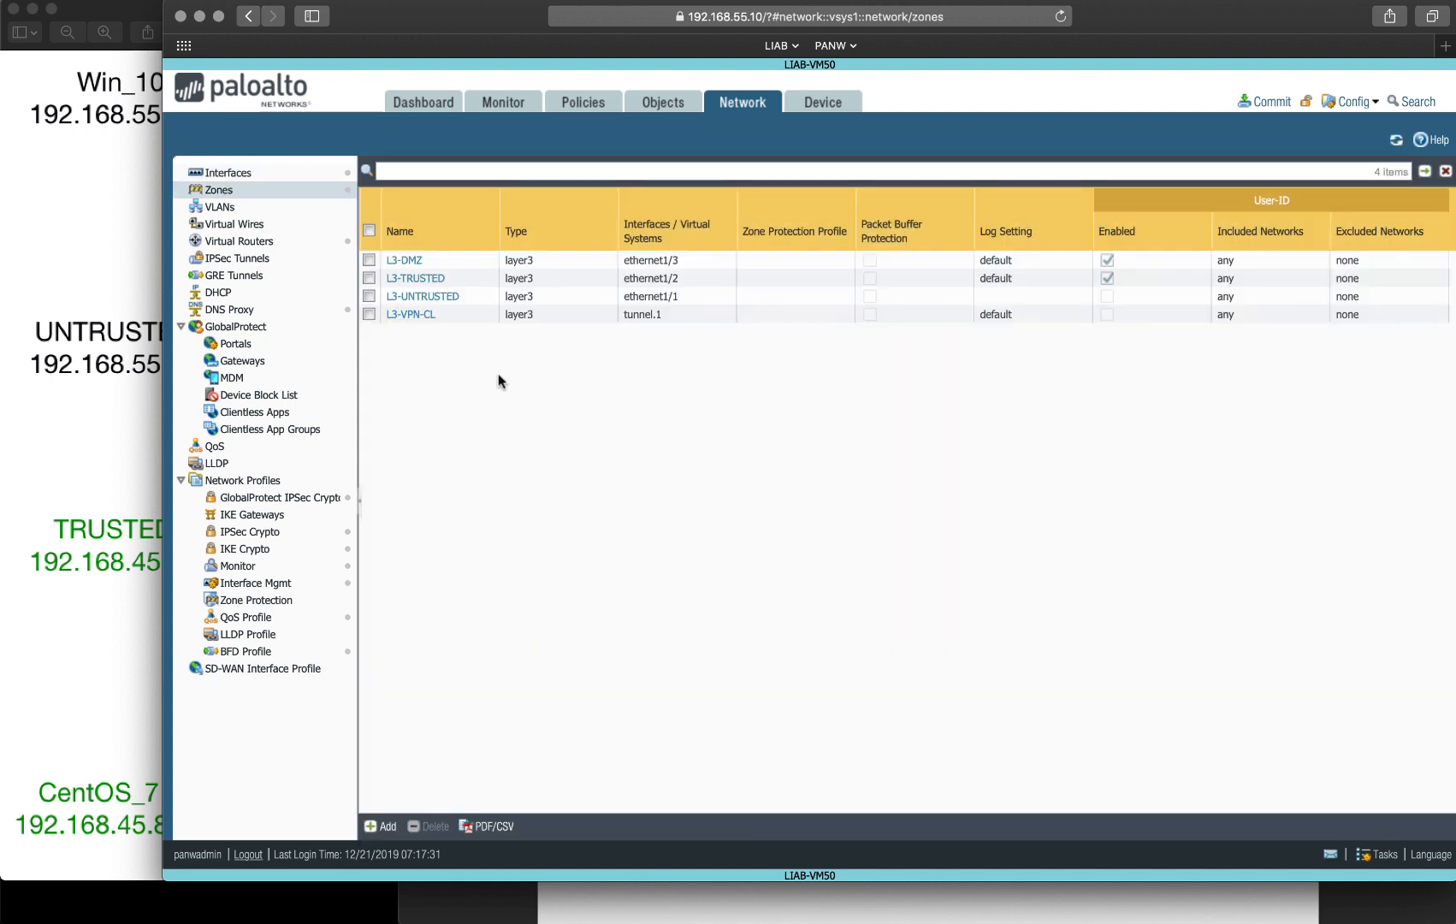
Step: Add the tunnel.1 interface to the default-dns-proxy DNS proxy
left_click(227, 310)
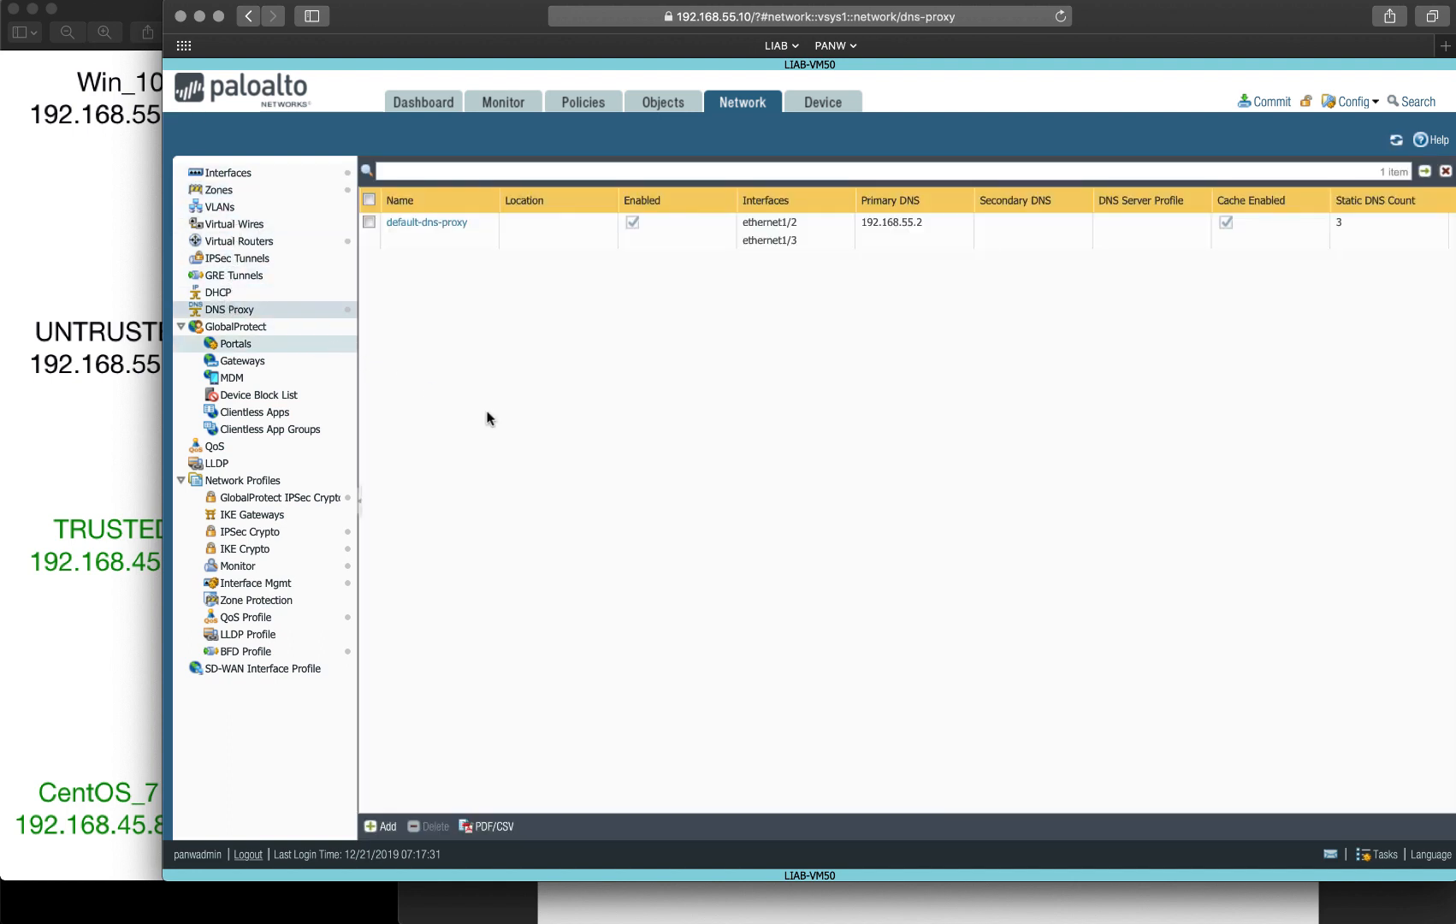
left_click(437, 225)
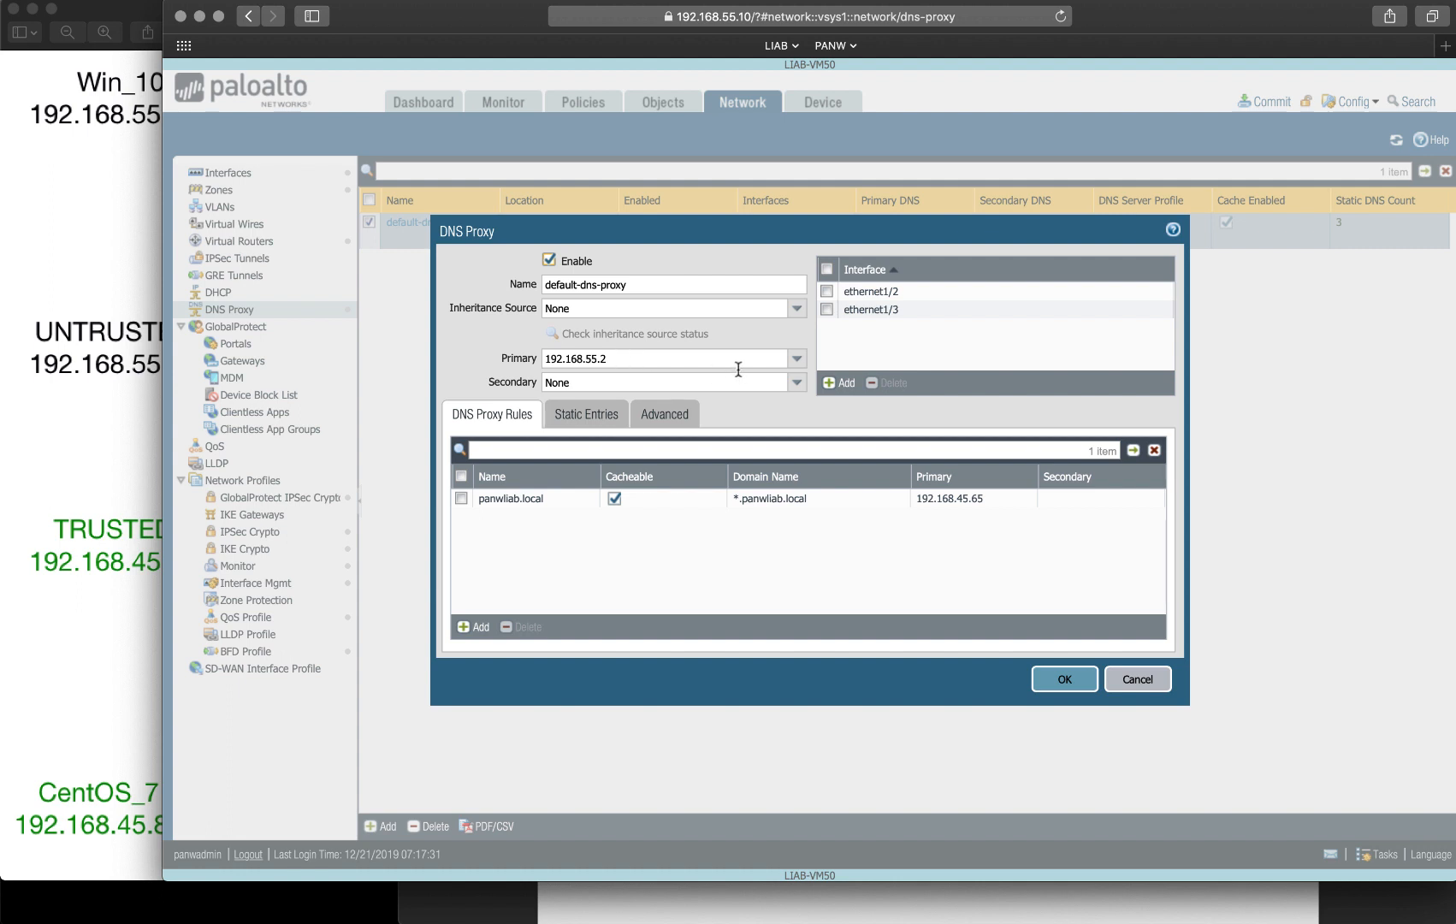
left_click(843, 382)
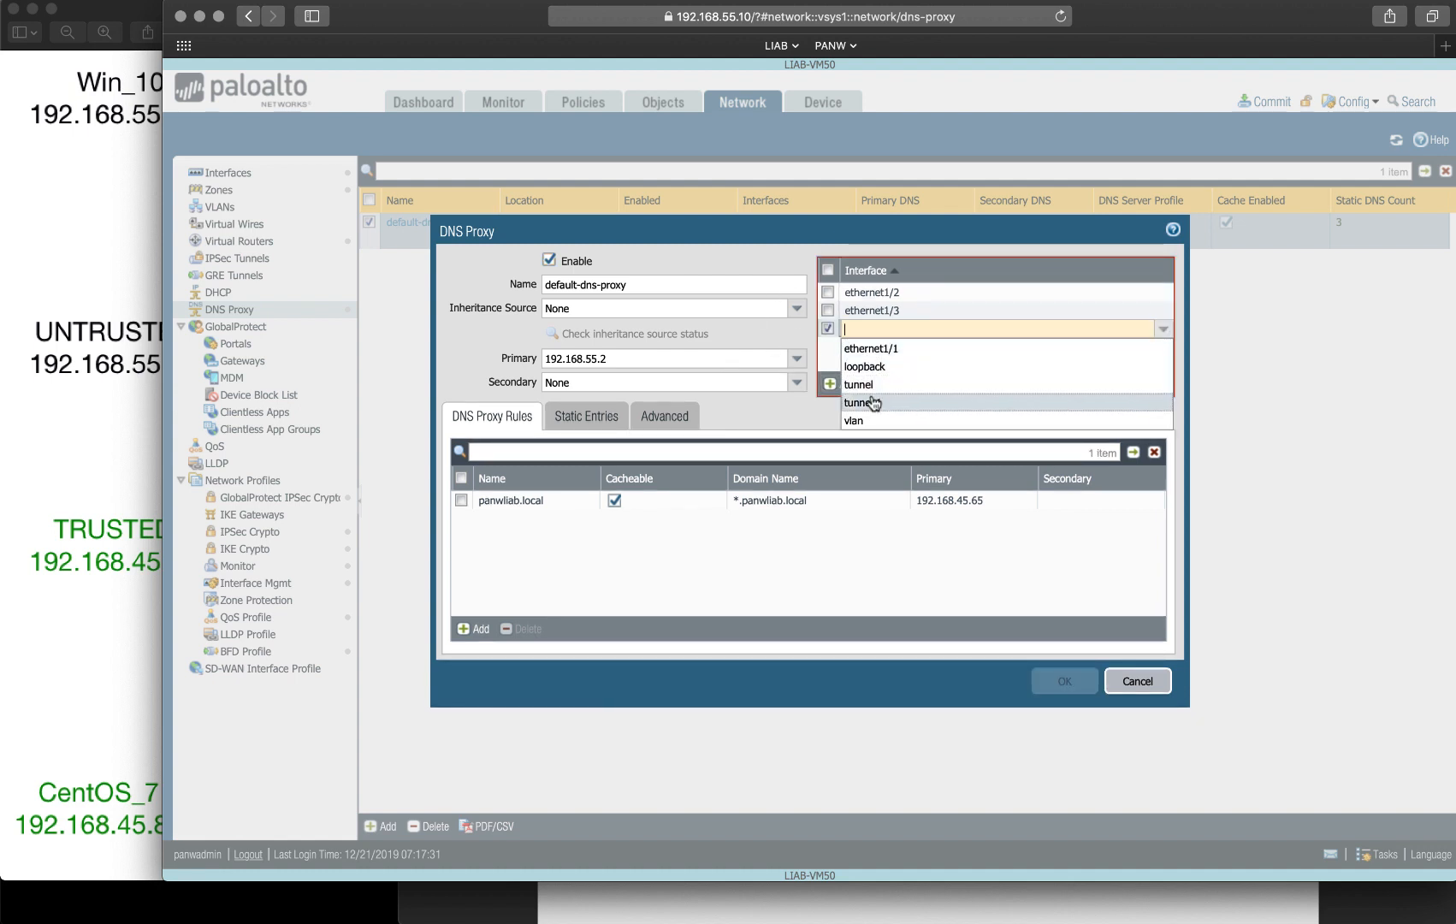
left_click(869, 402)
left_click(861, 359)
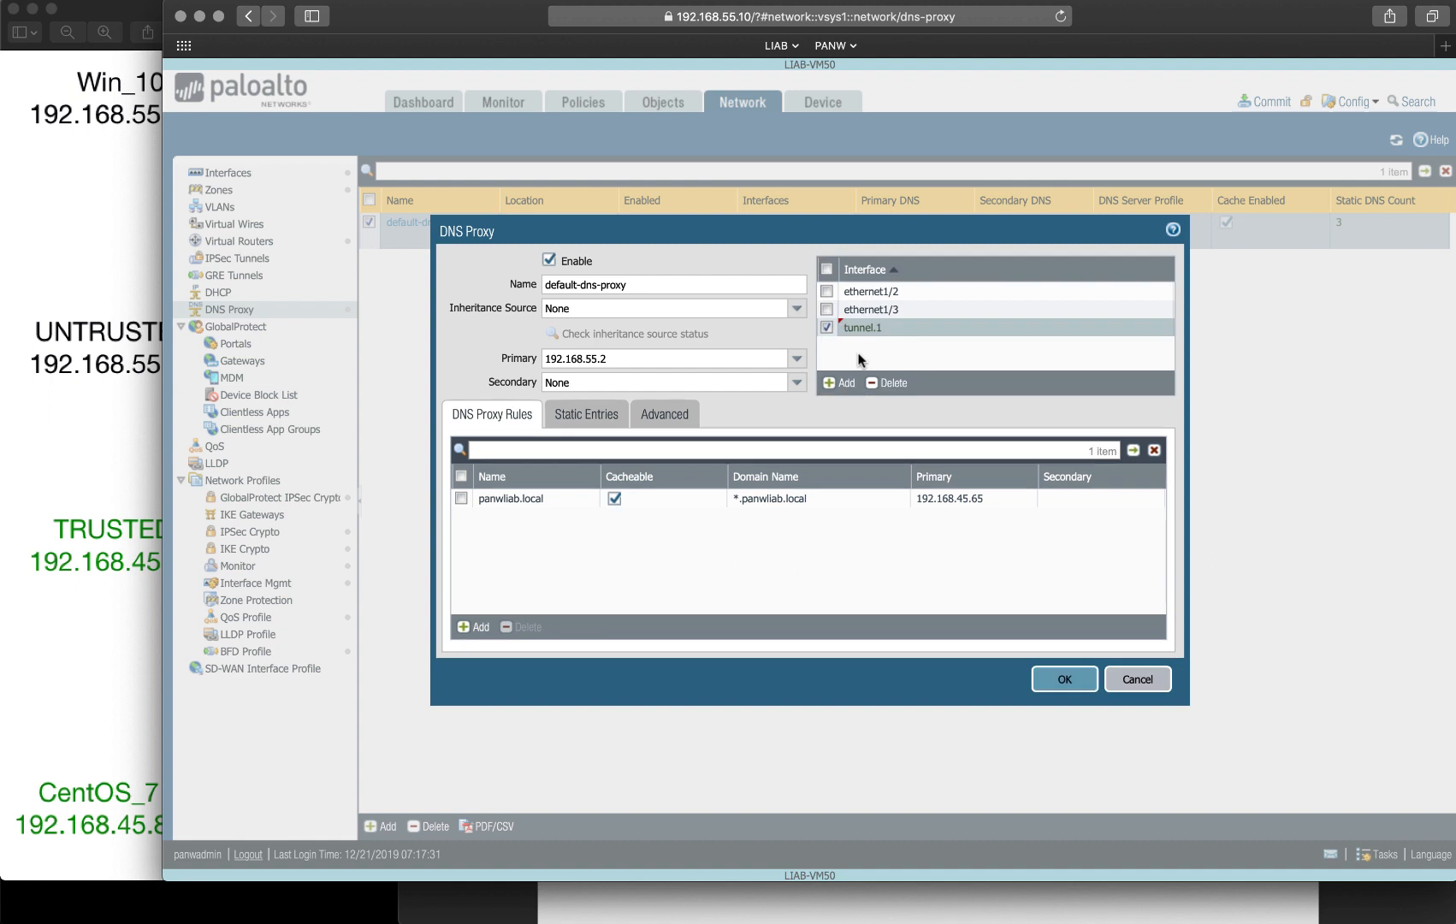
left_click(827, 328)
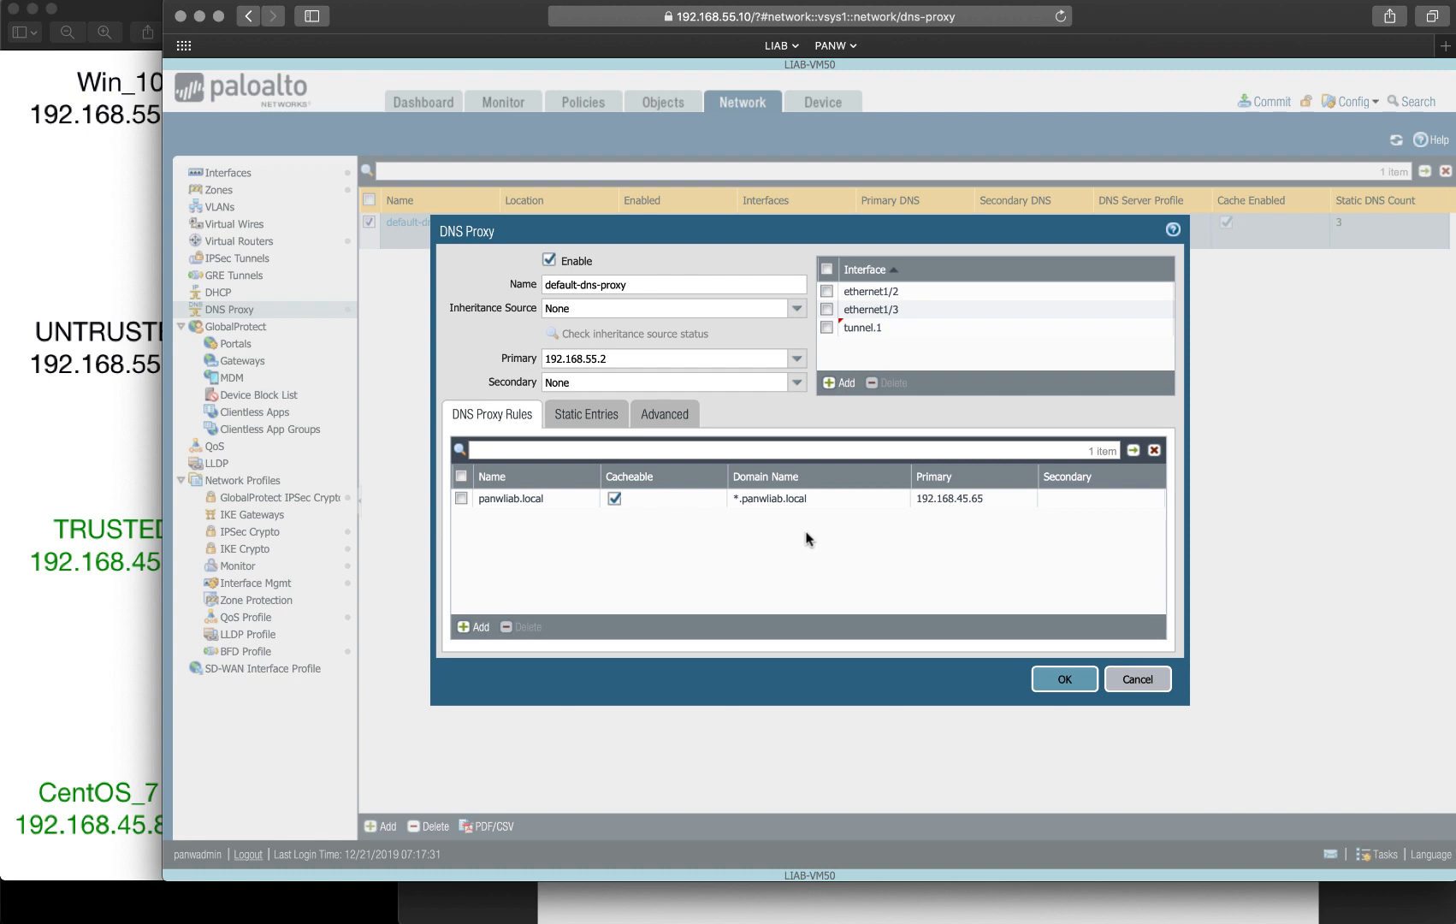
Step: Review the DNS proxy's panwliab.local rule, static entries and advanced settings, and save the proxy
left_click(496, 497)
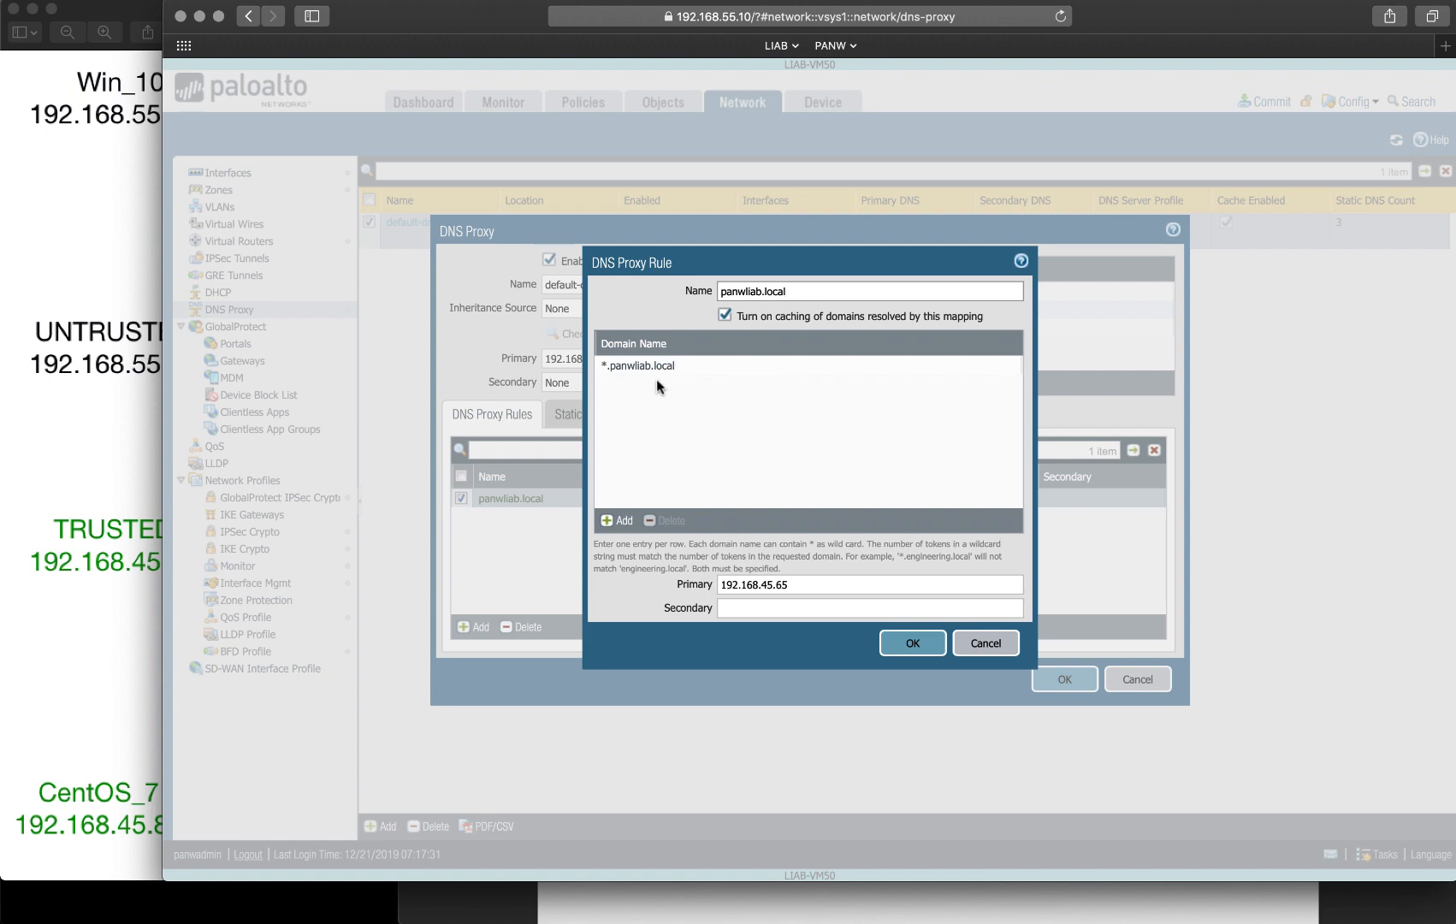
left_click(793, 587)
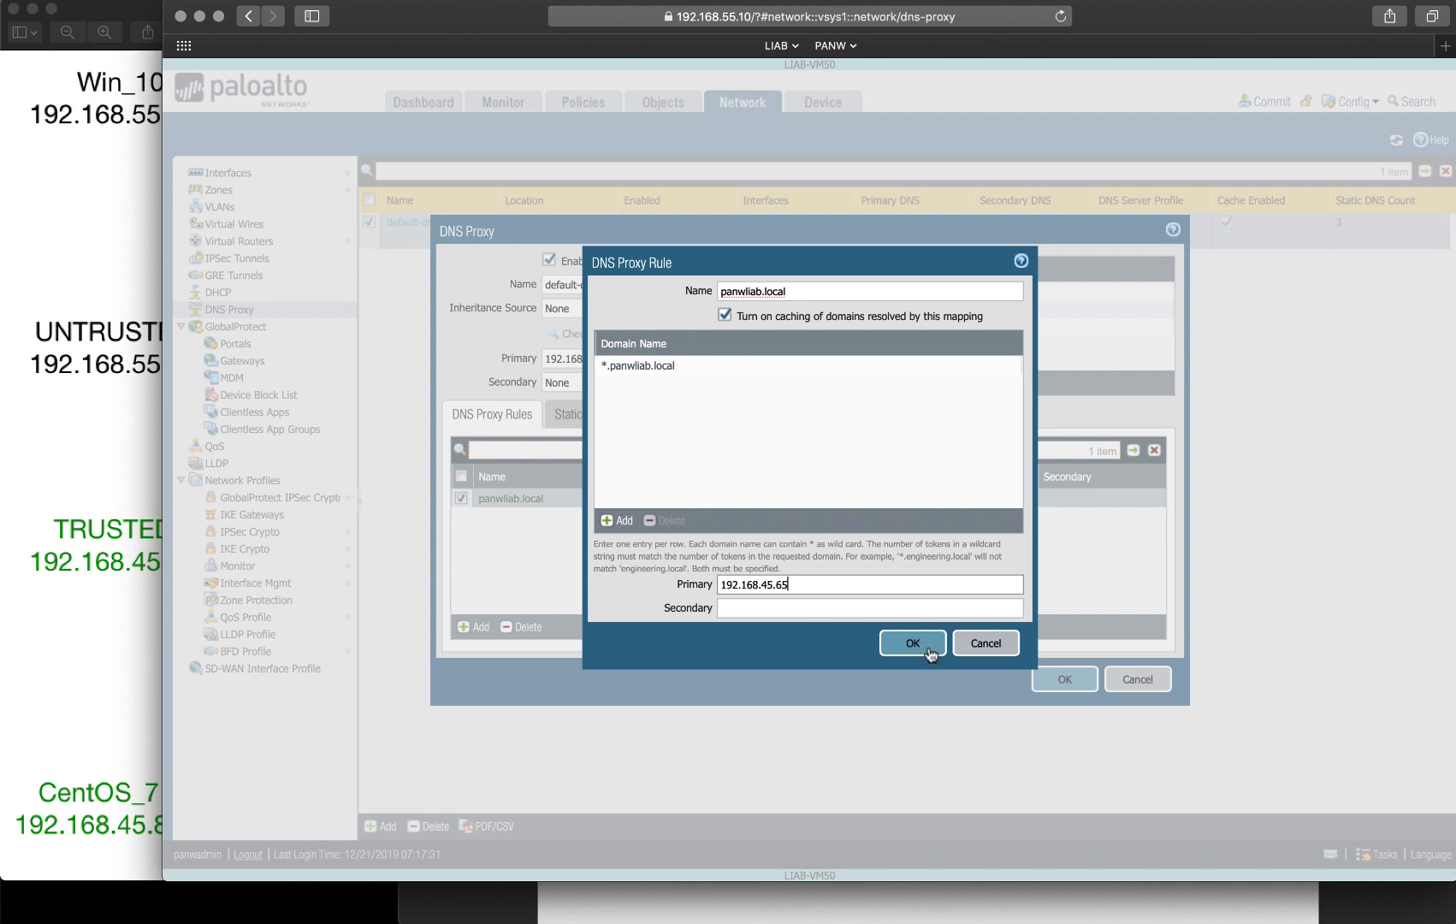
left_click(976, 646)
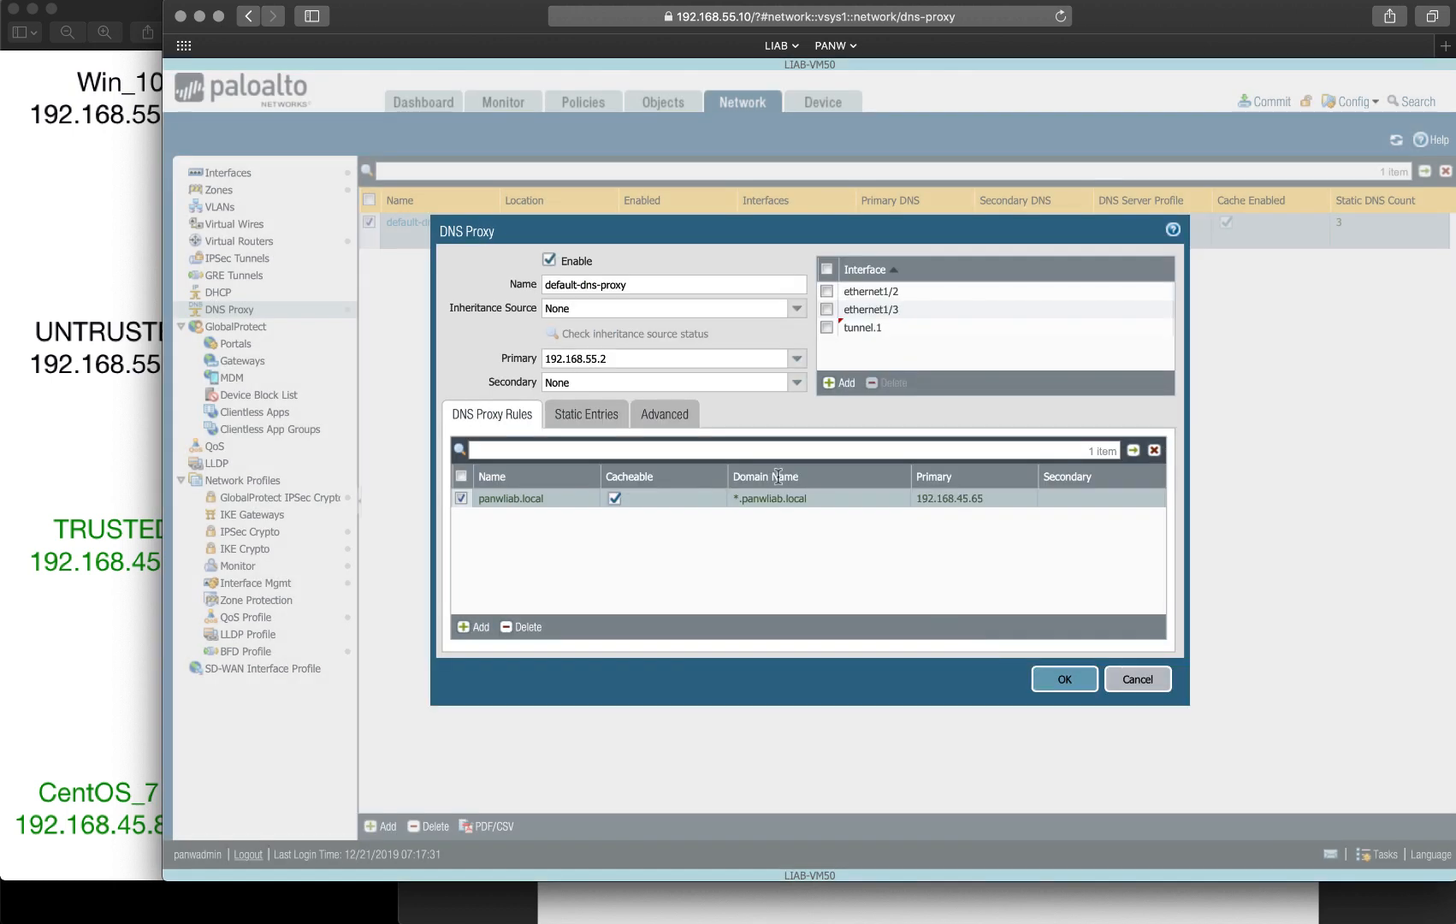
left_click(589, 416)
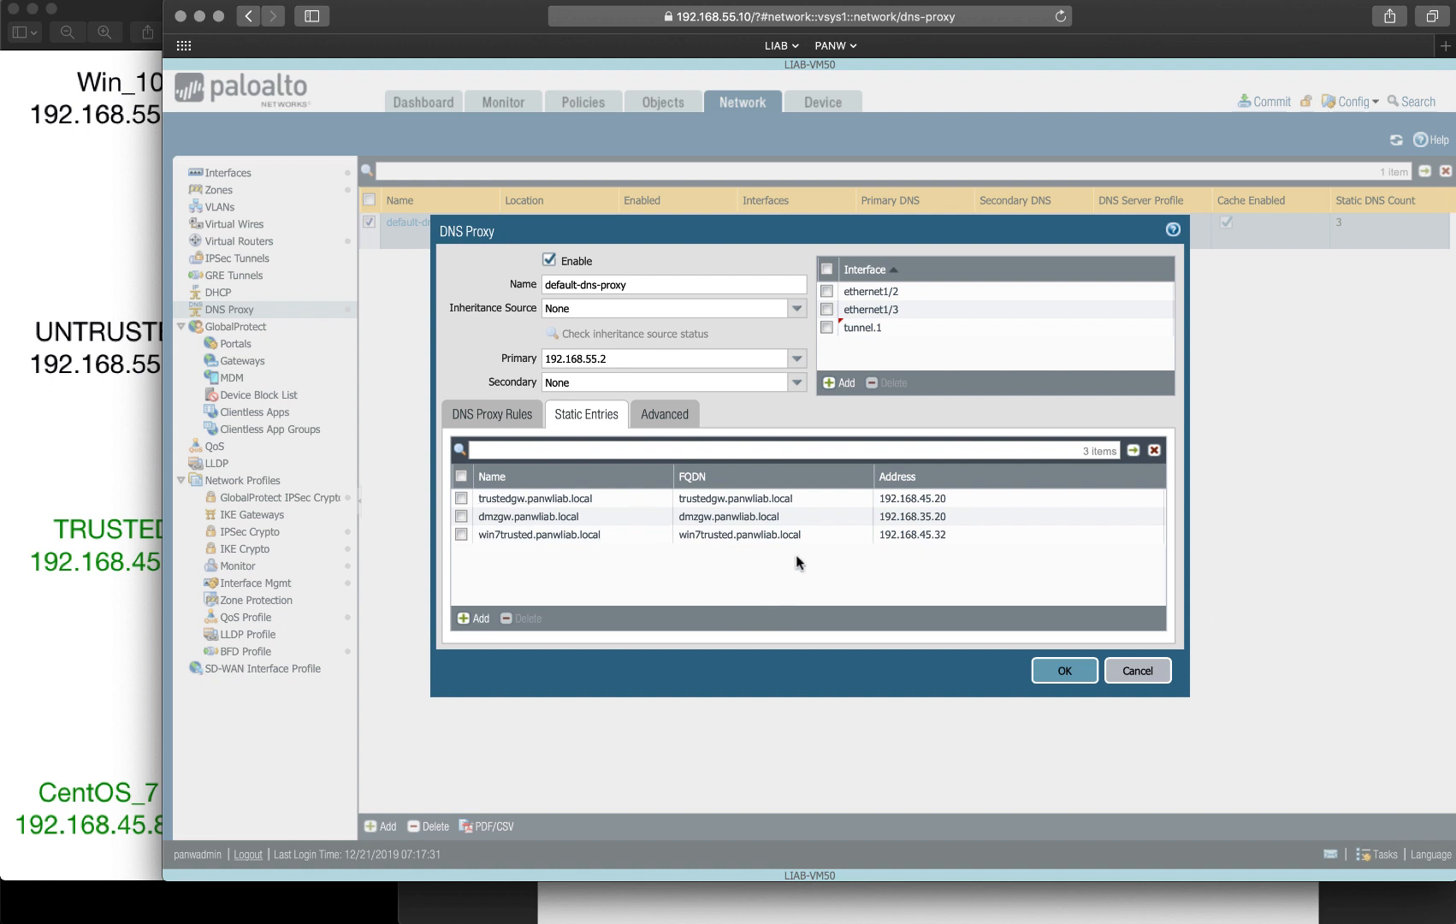
left_click(680, 416)
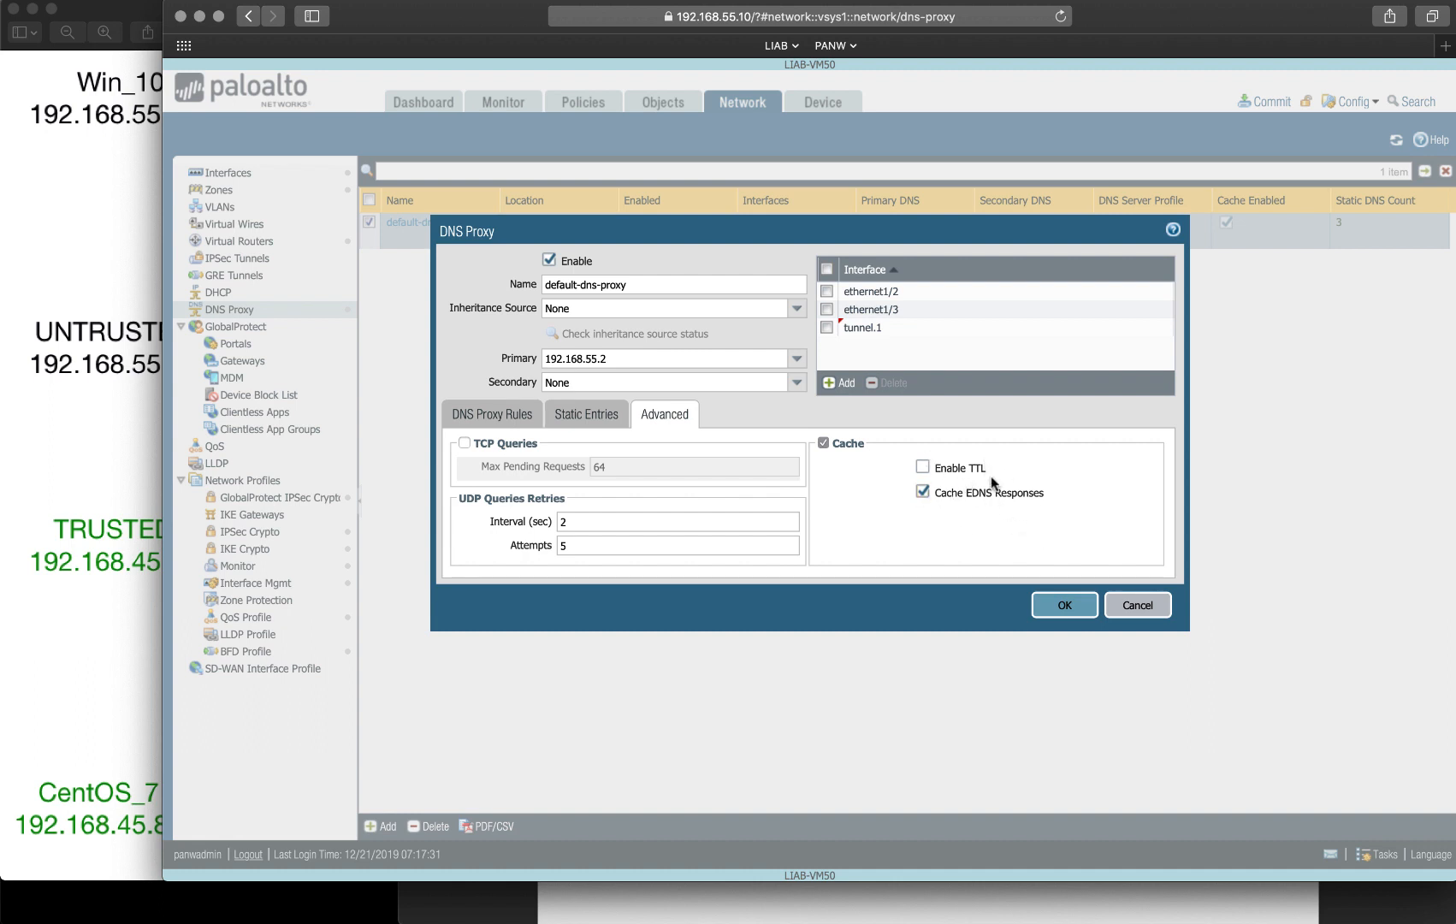
left_click(1064, 603)
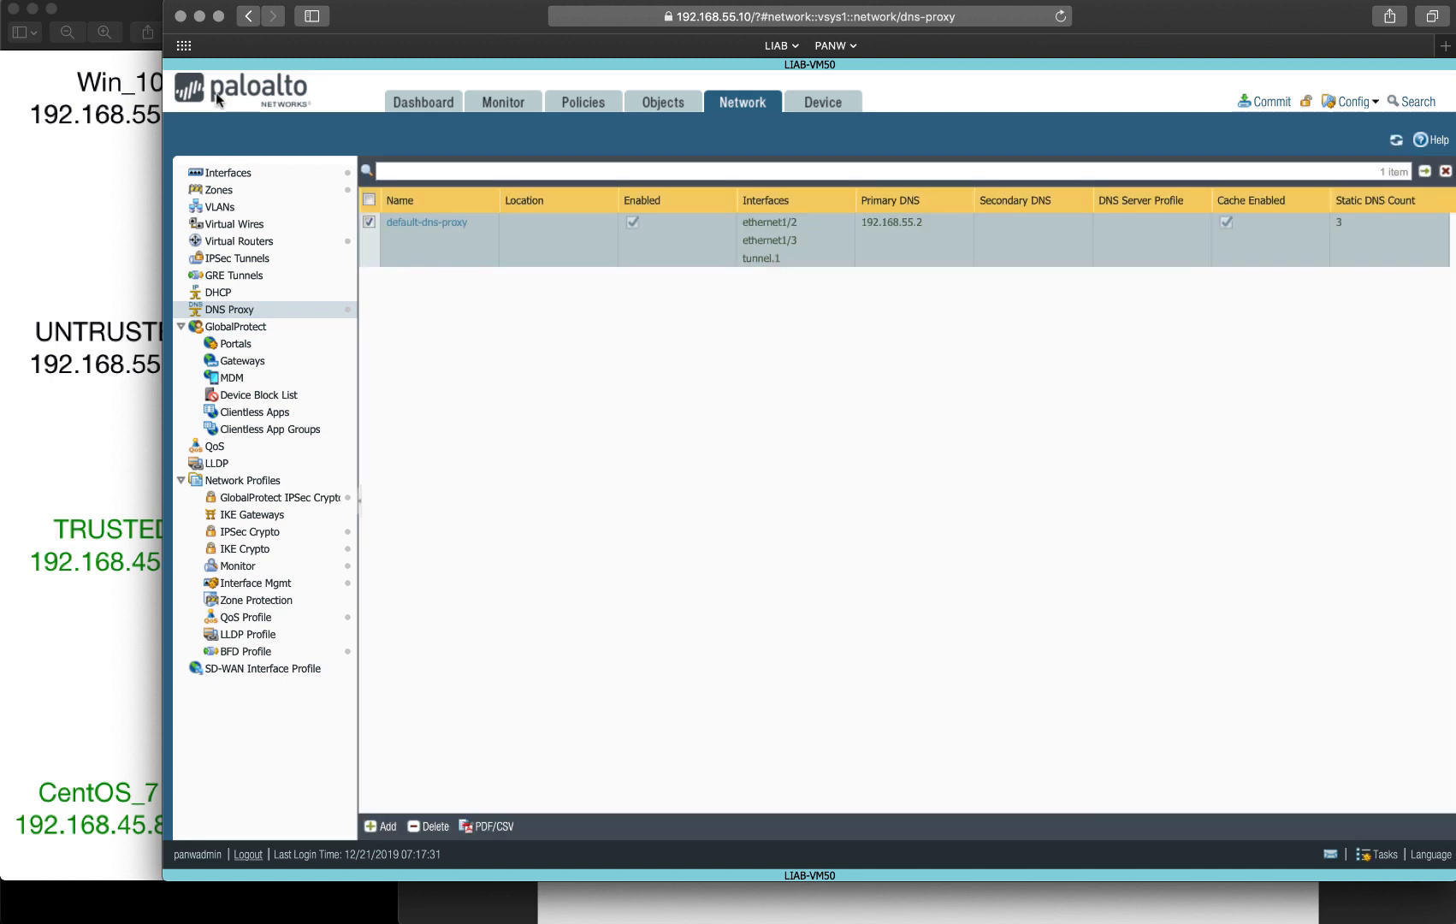
left_click(280, 414)
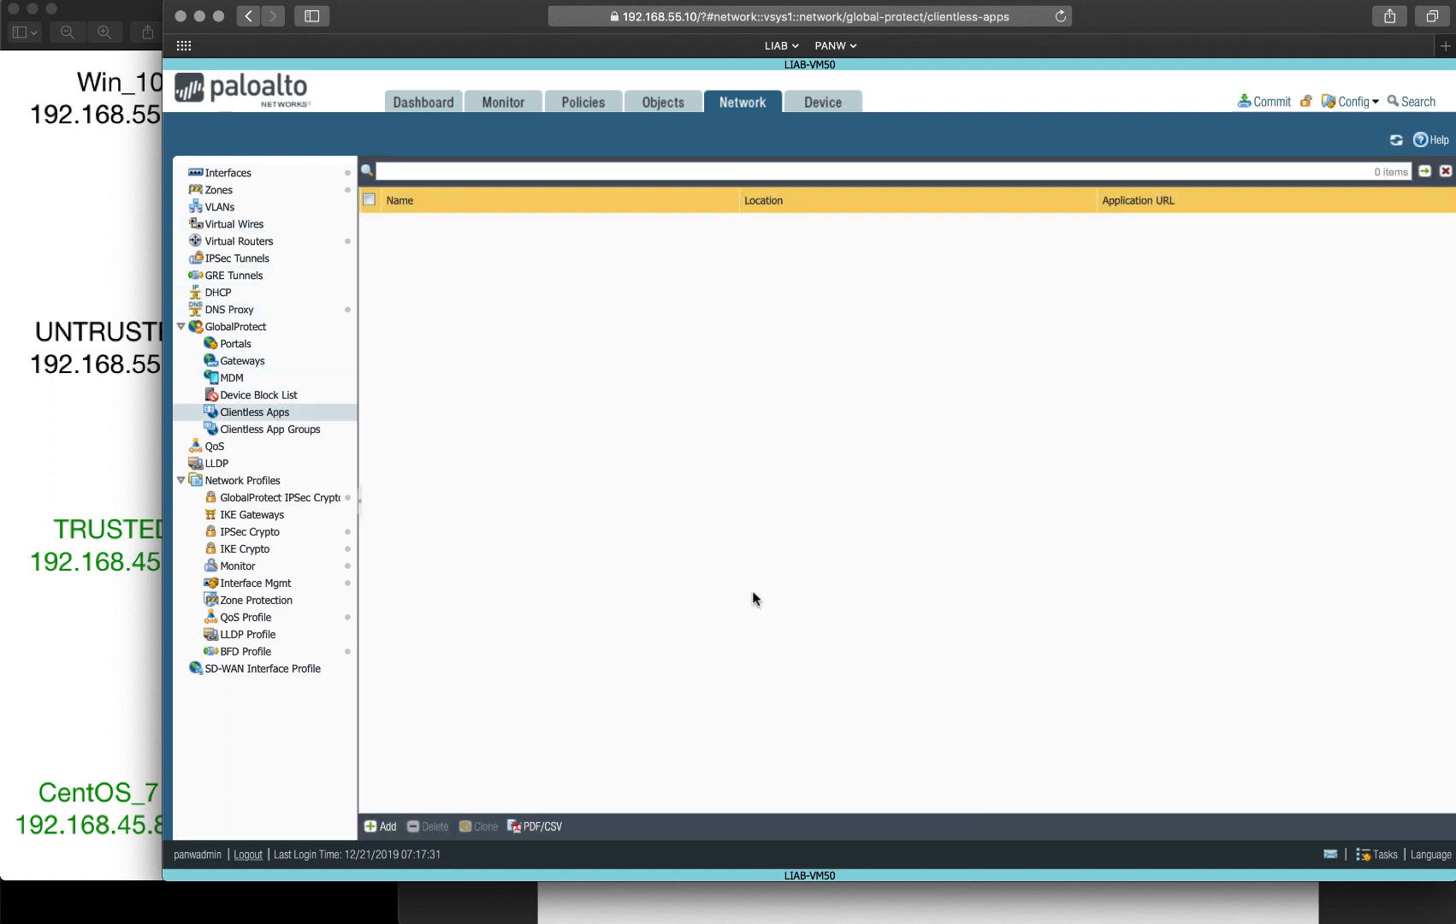
left_click(382, 825)
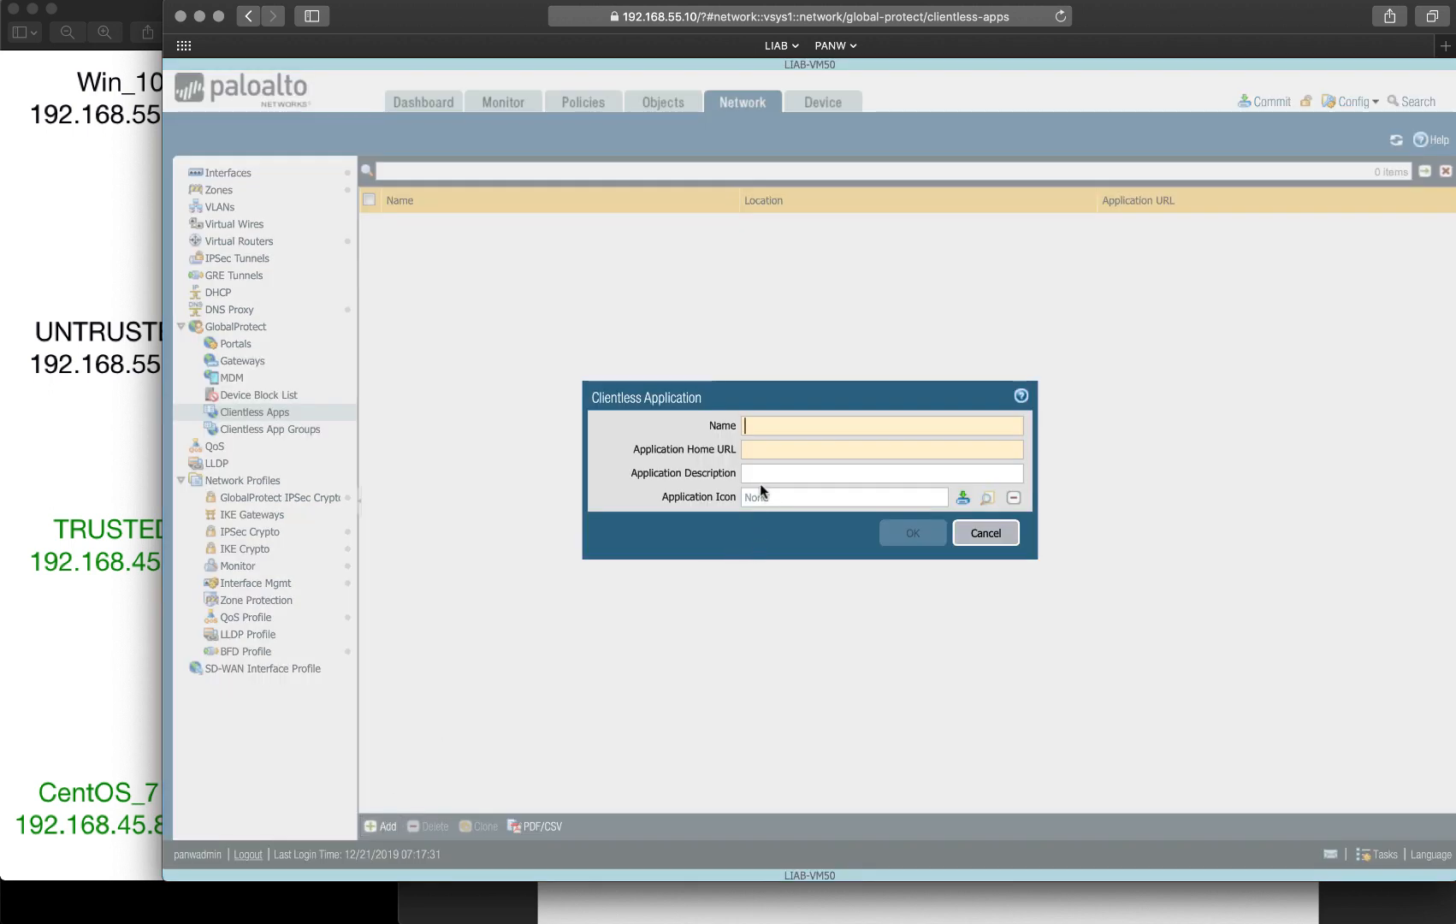
type("Goo")
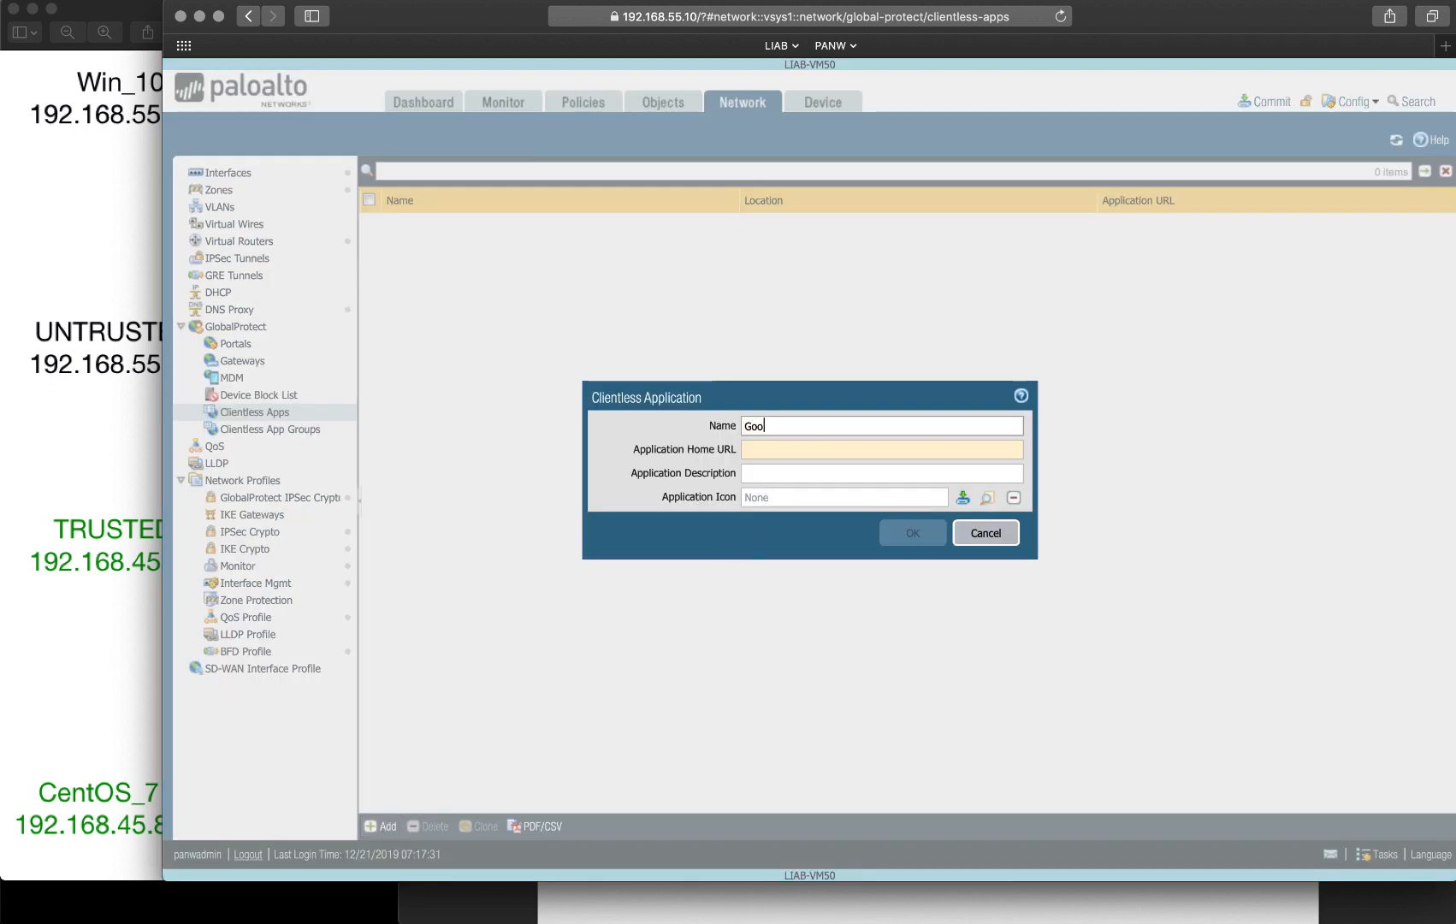
type("gle")
key("Tab")
type("https")
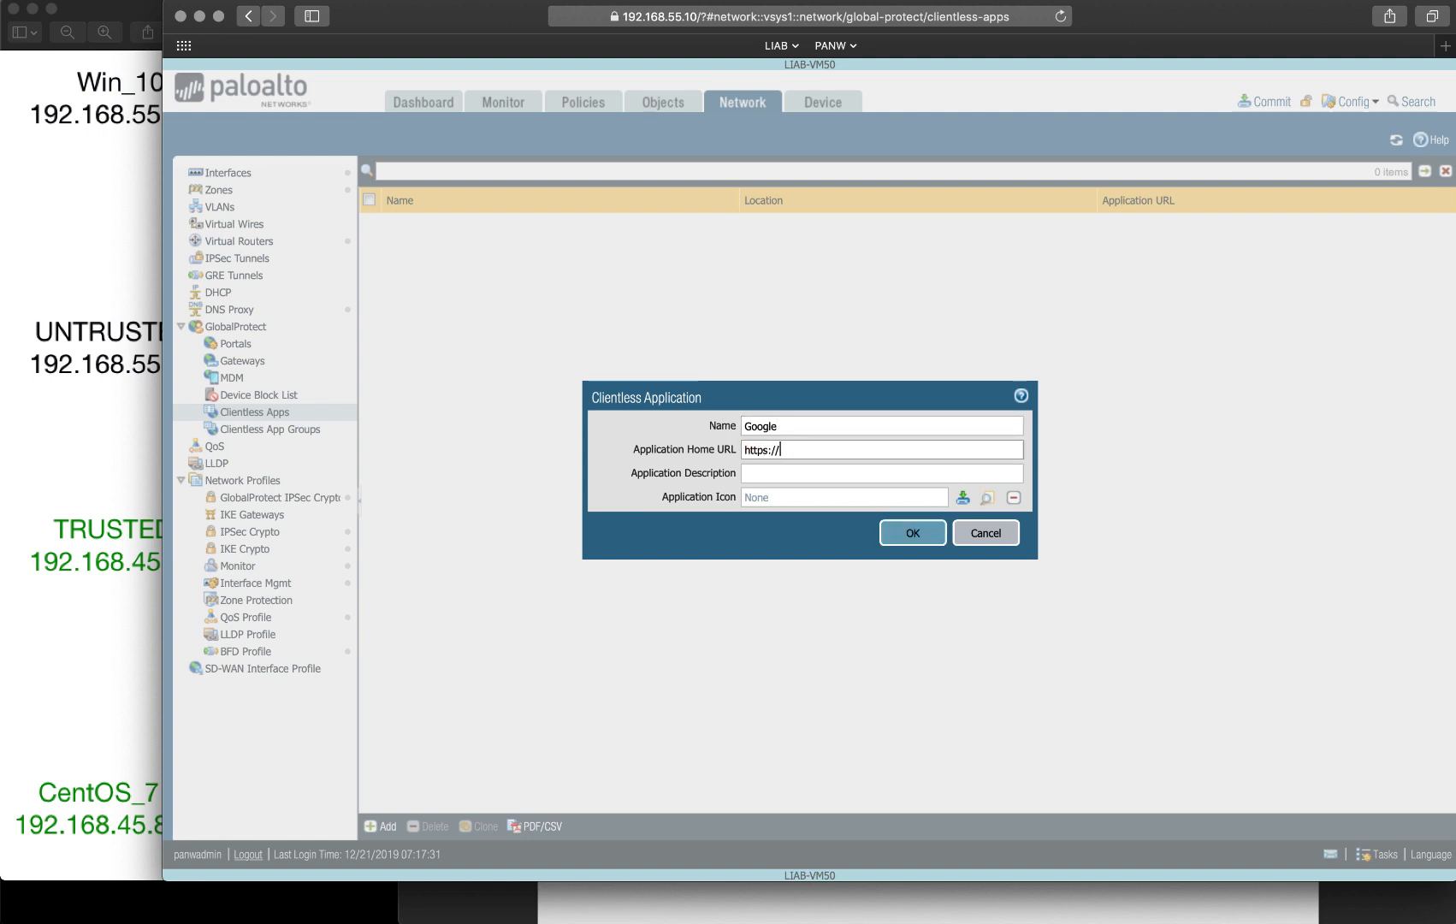
type("://www.google.com")
left_click(928, 534)
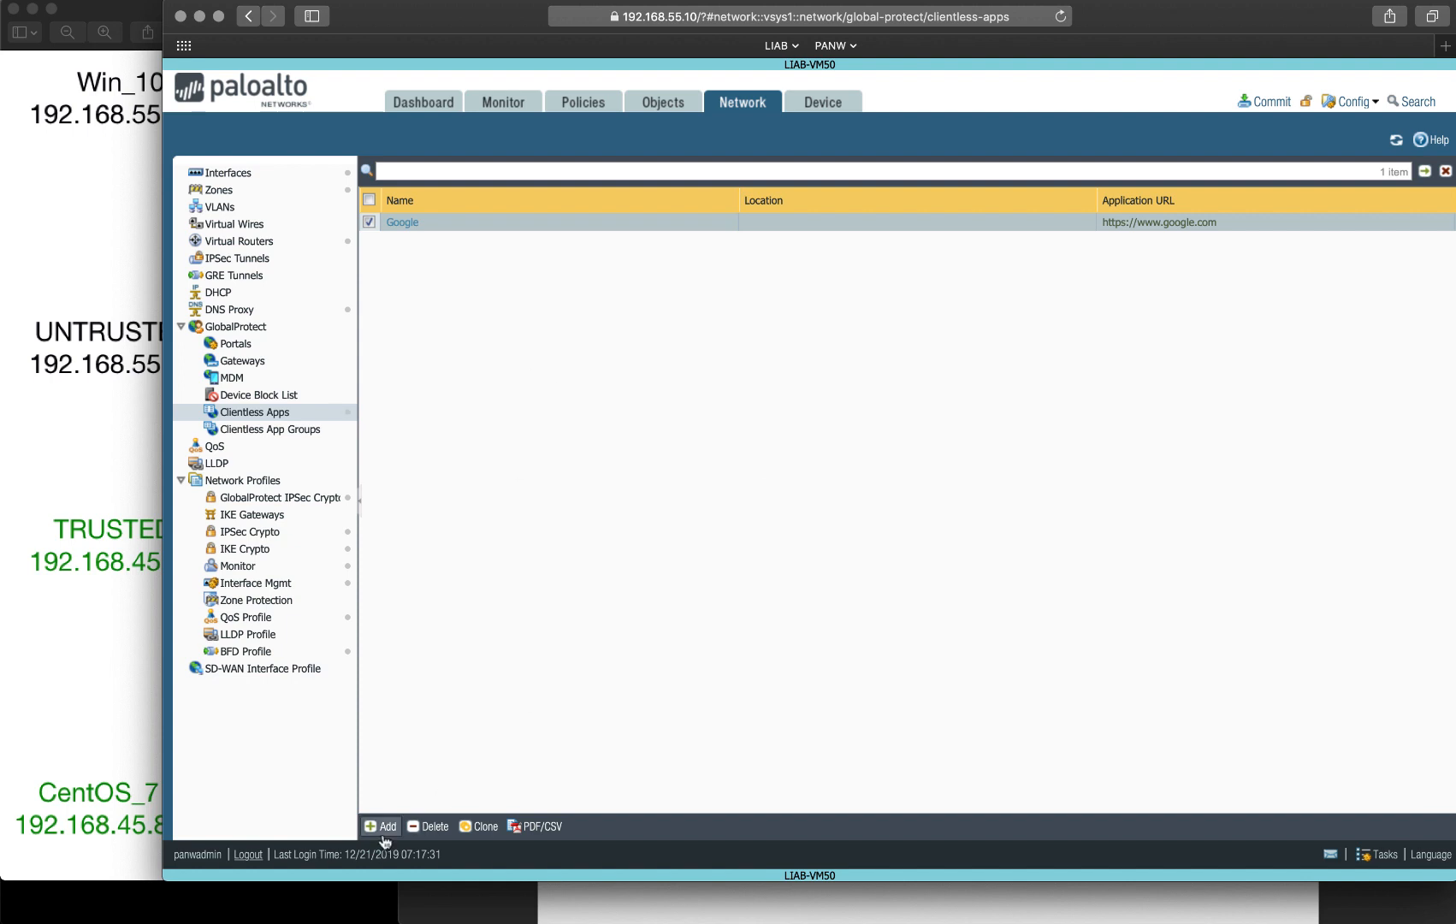
left_click(381, 826)
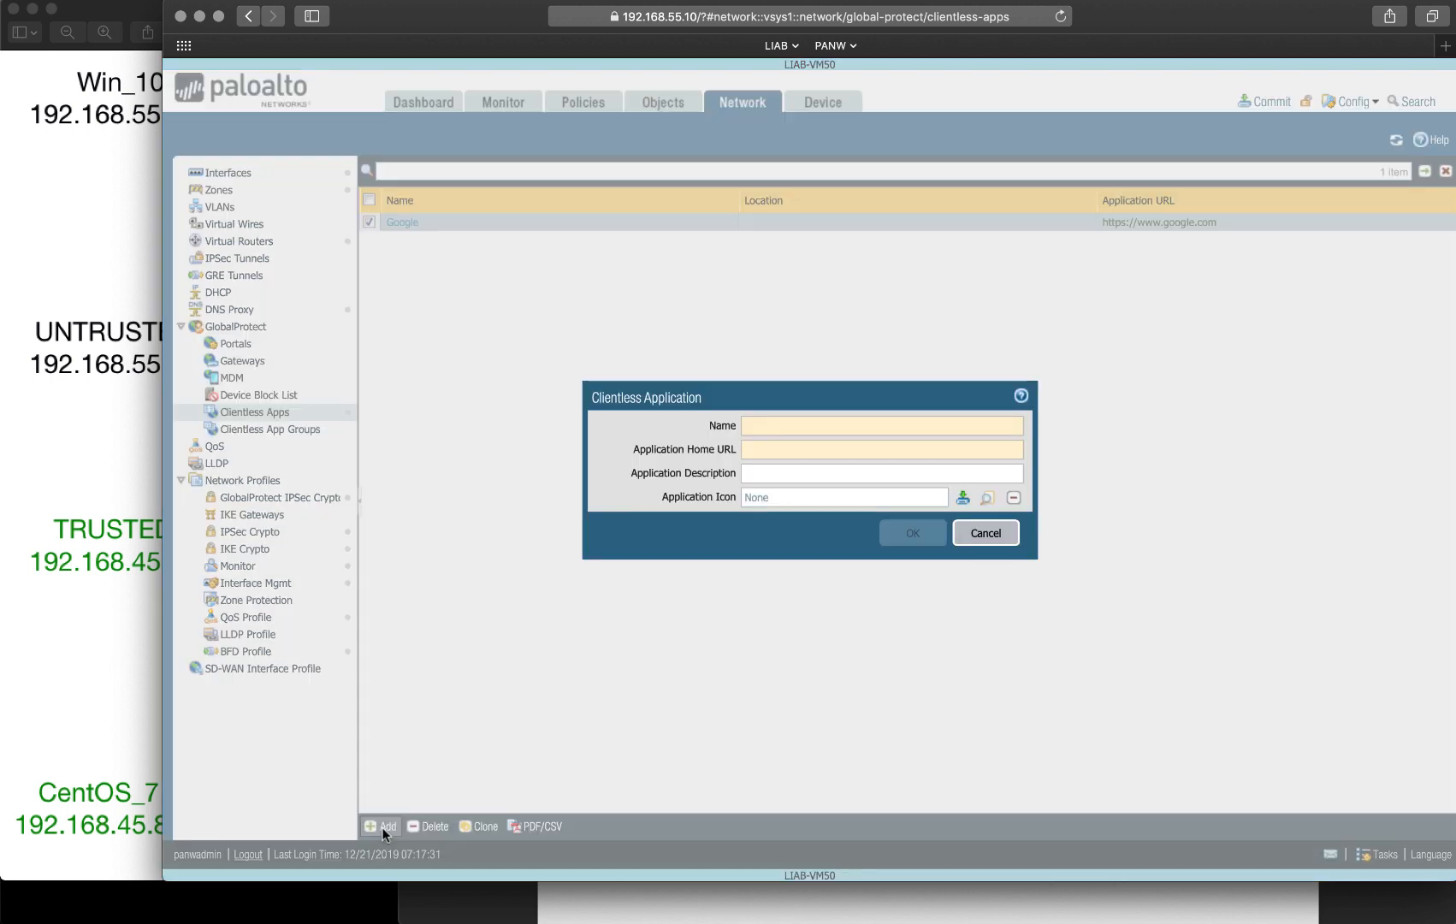
left_click(800, 433)
type("LI")
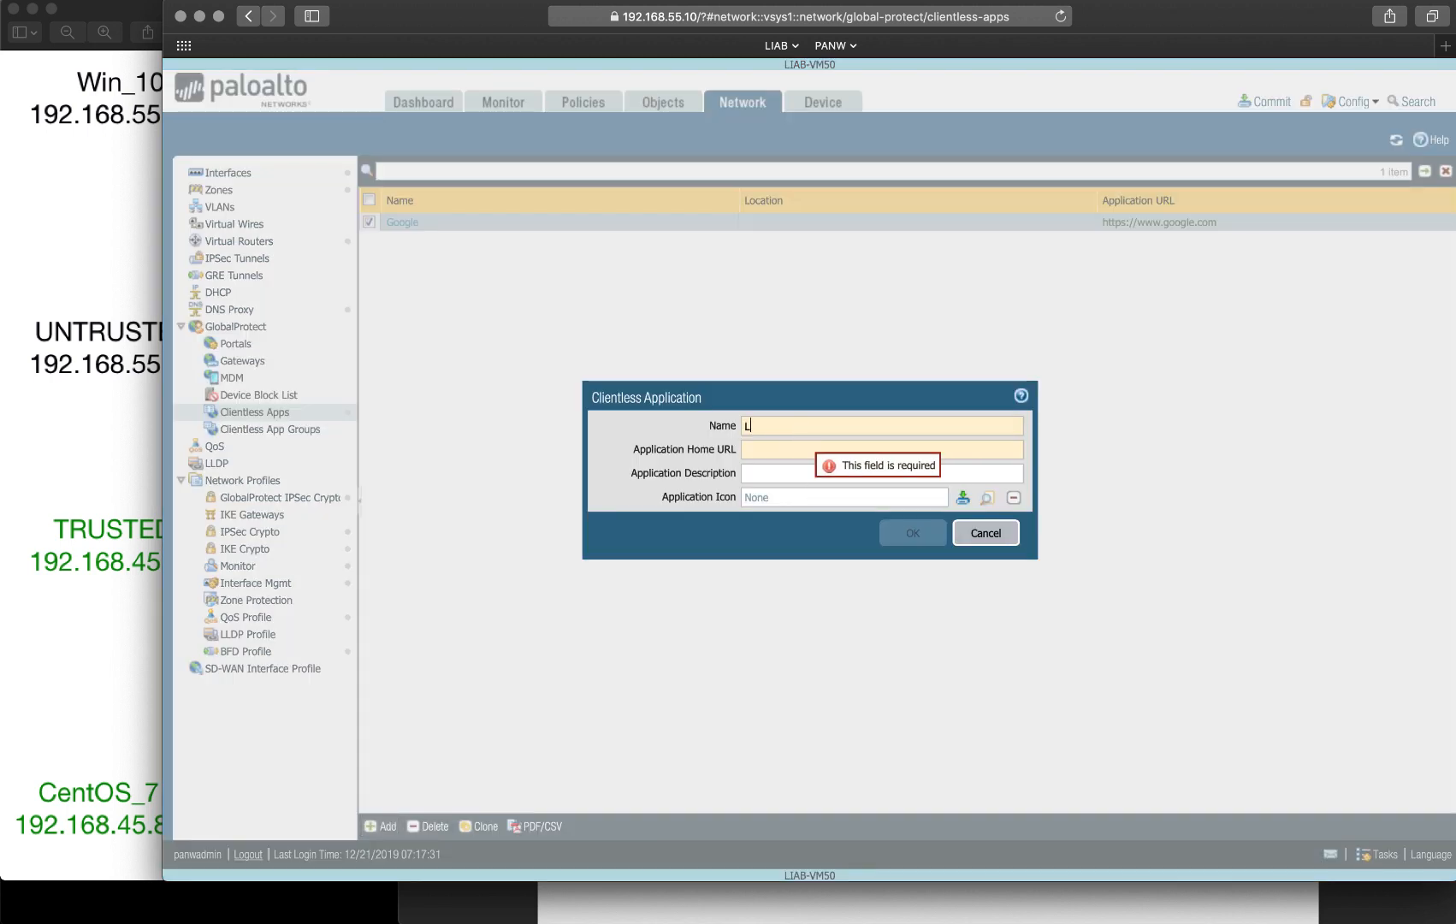
type("AB")
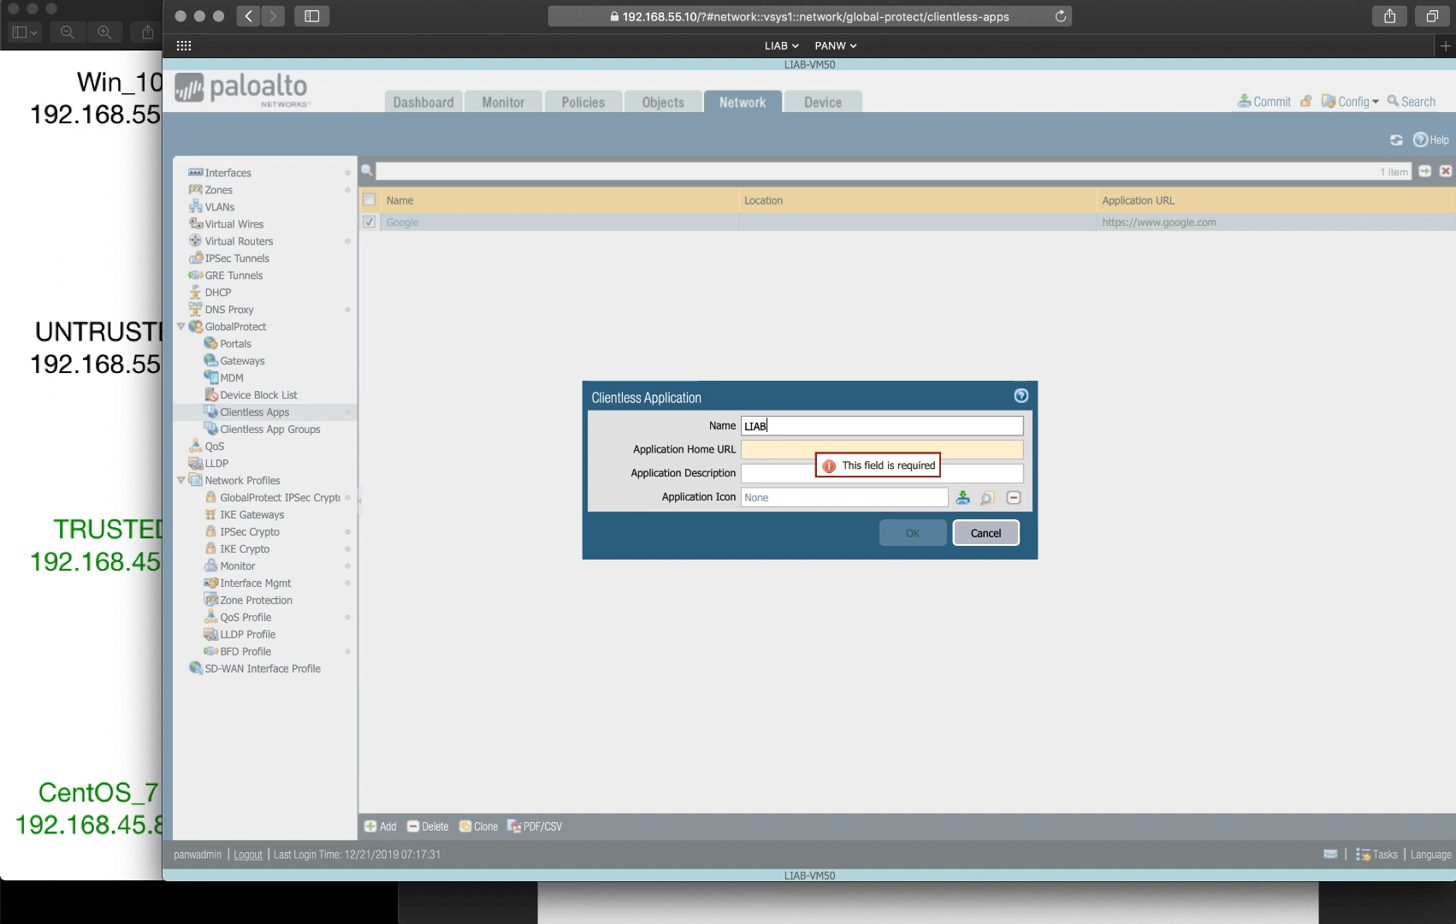
type("-WWW")
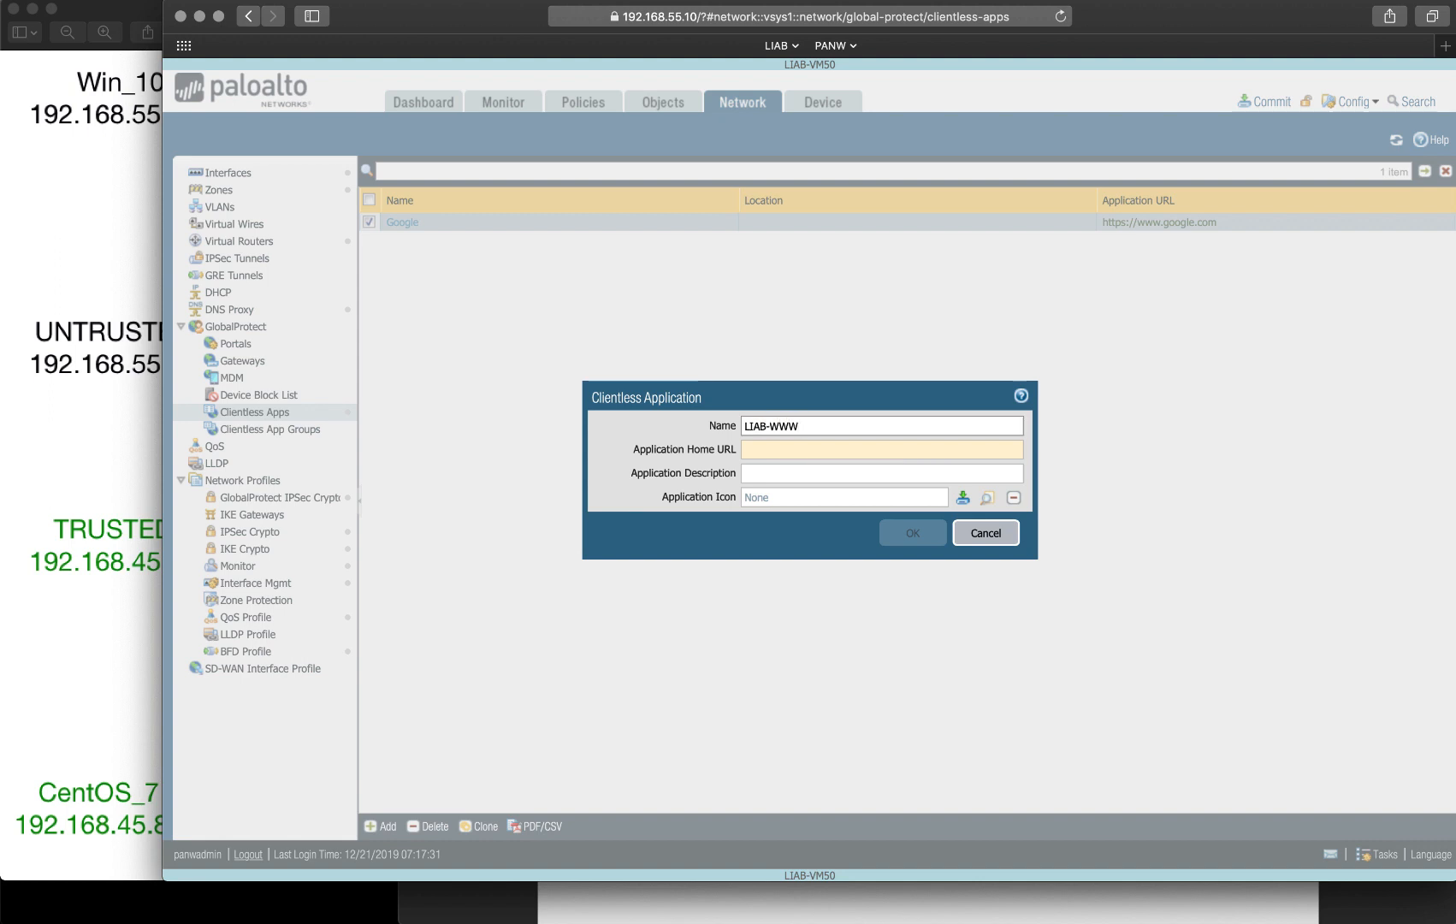
key("Tab")
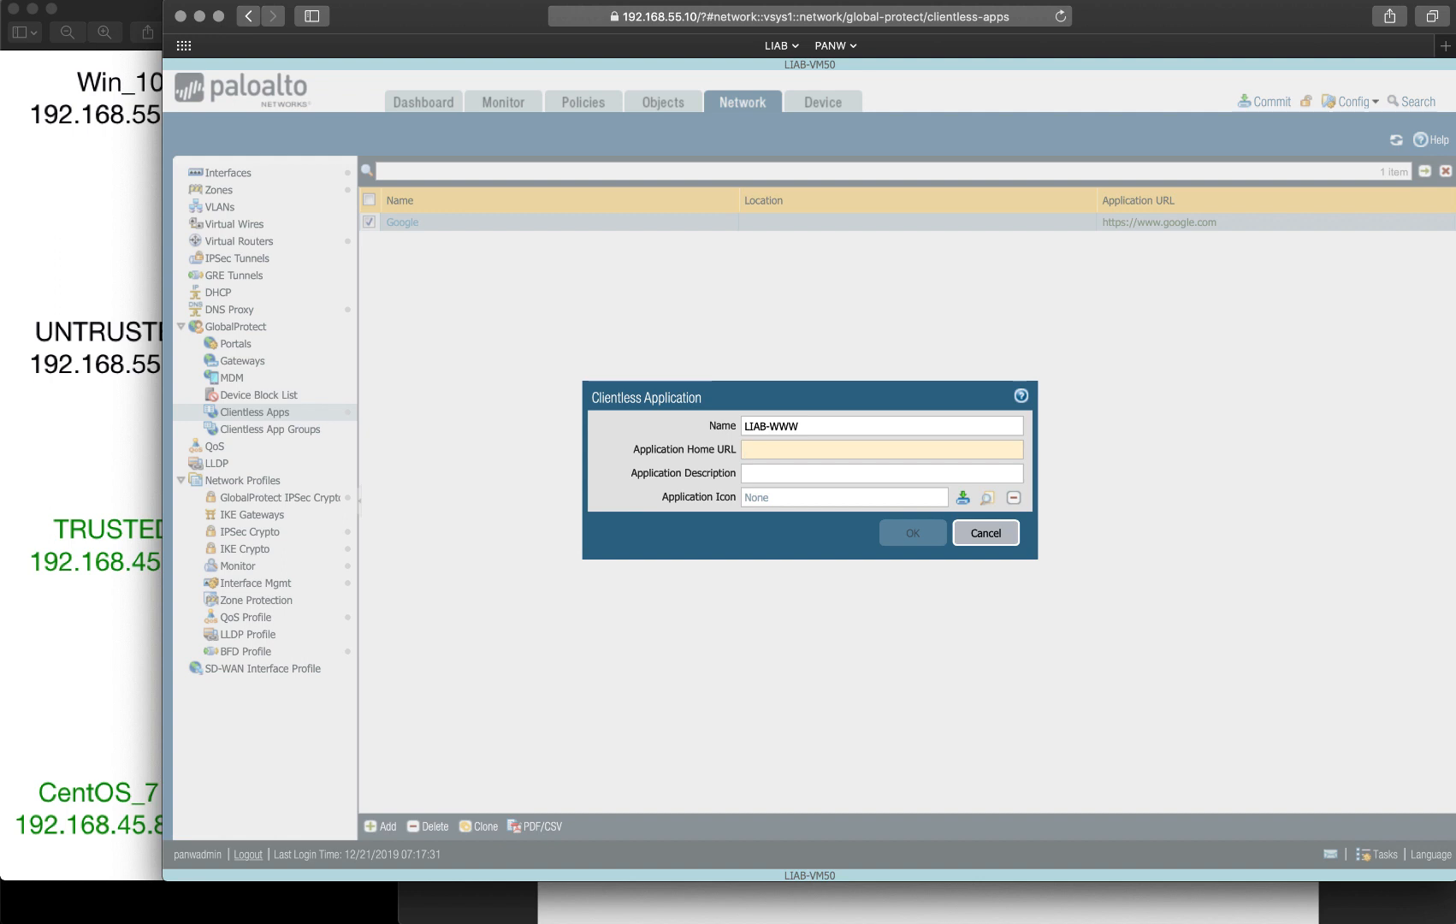
type("http://192.168.")
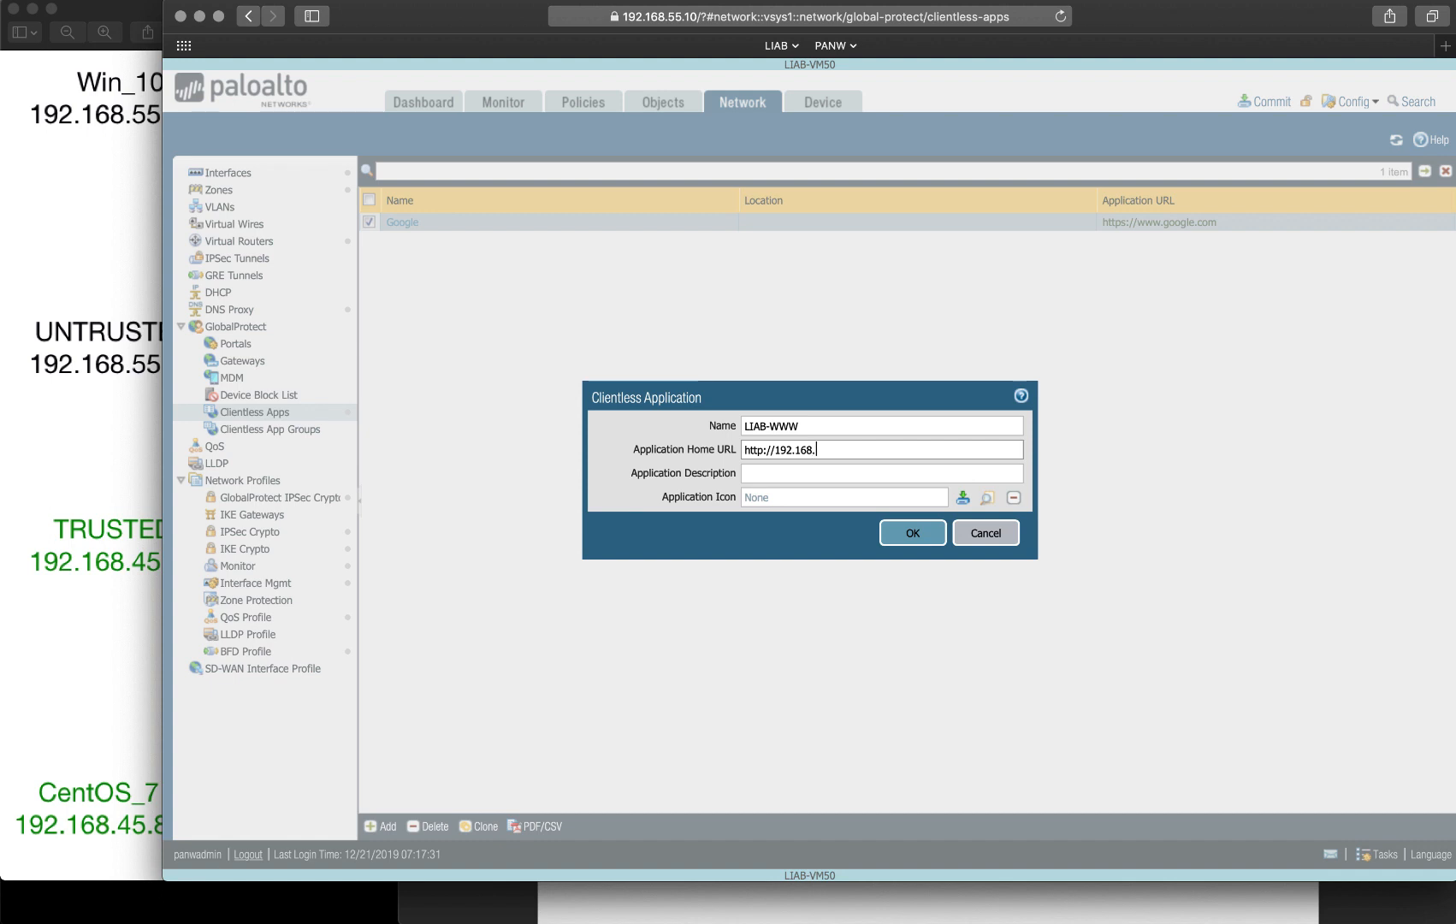
type("80")
left_click(894, 544)
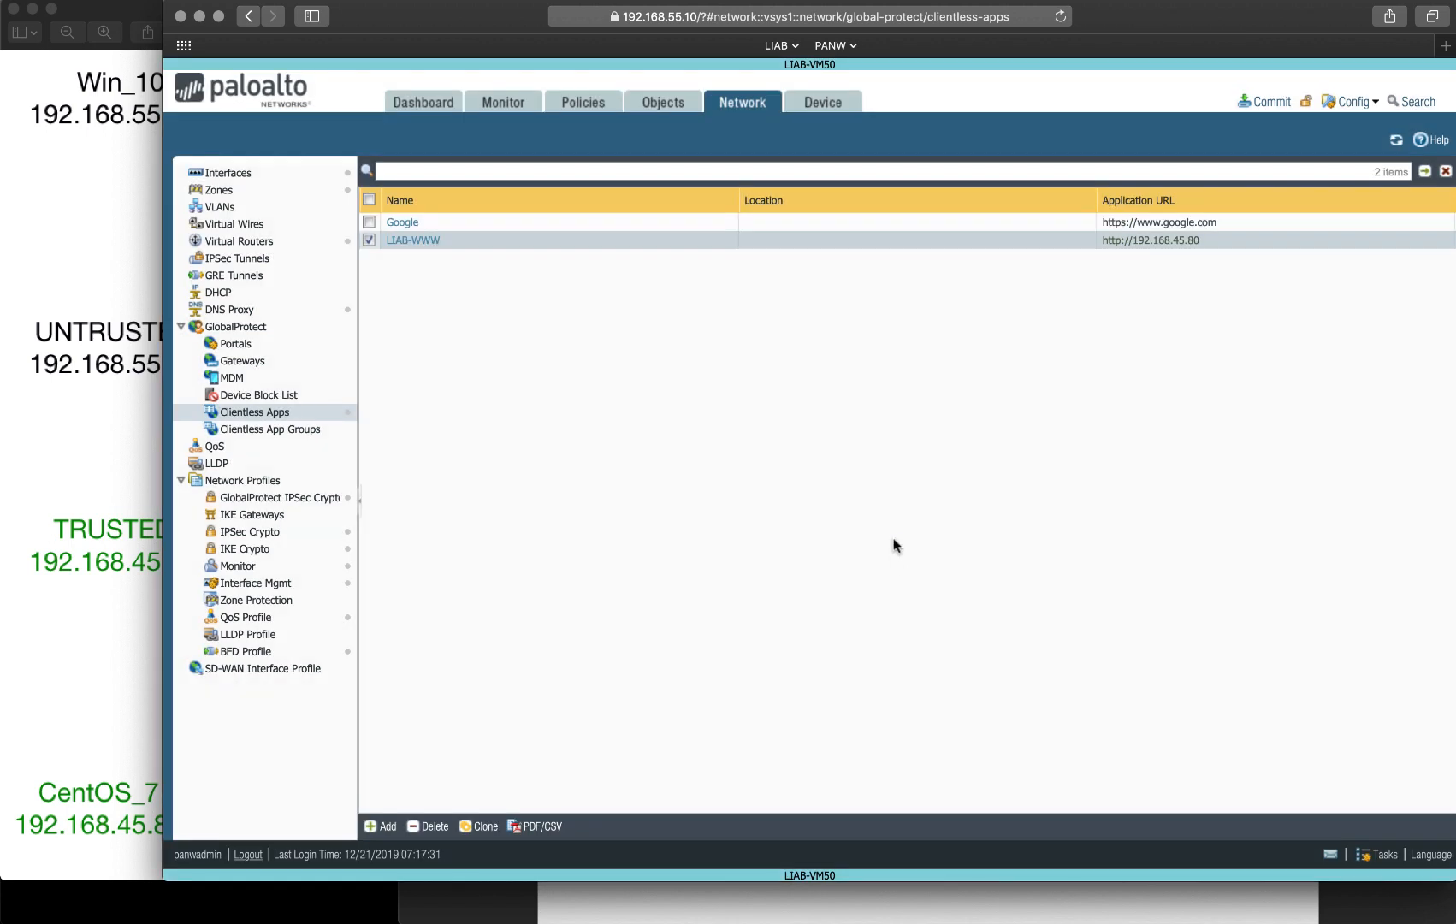
left_click(368, 239)
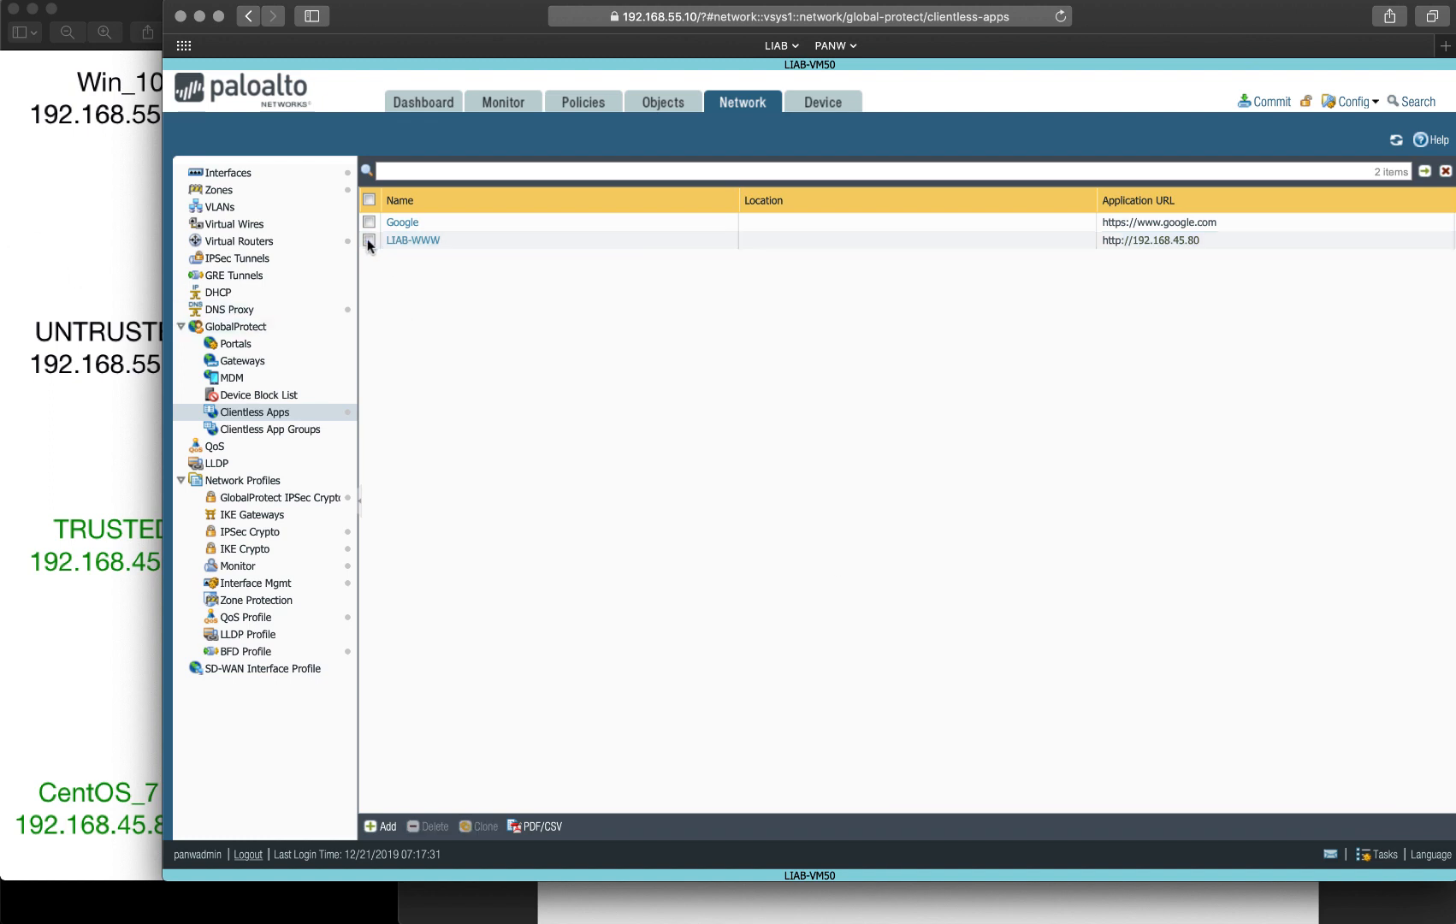
Step: Create a clientless application group named GP-ADMIN-APPS containing the Google and LIAB-WWW applications
left_click(273, 429)
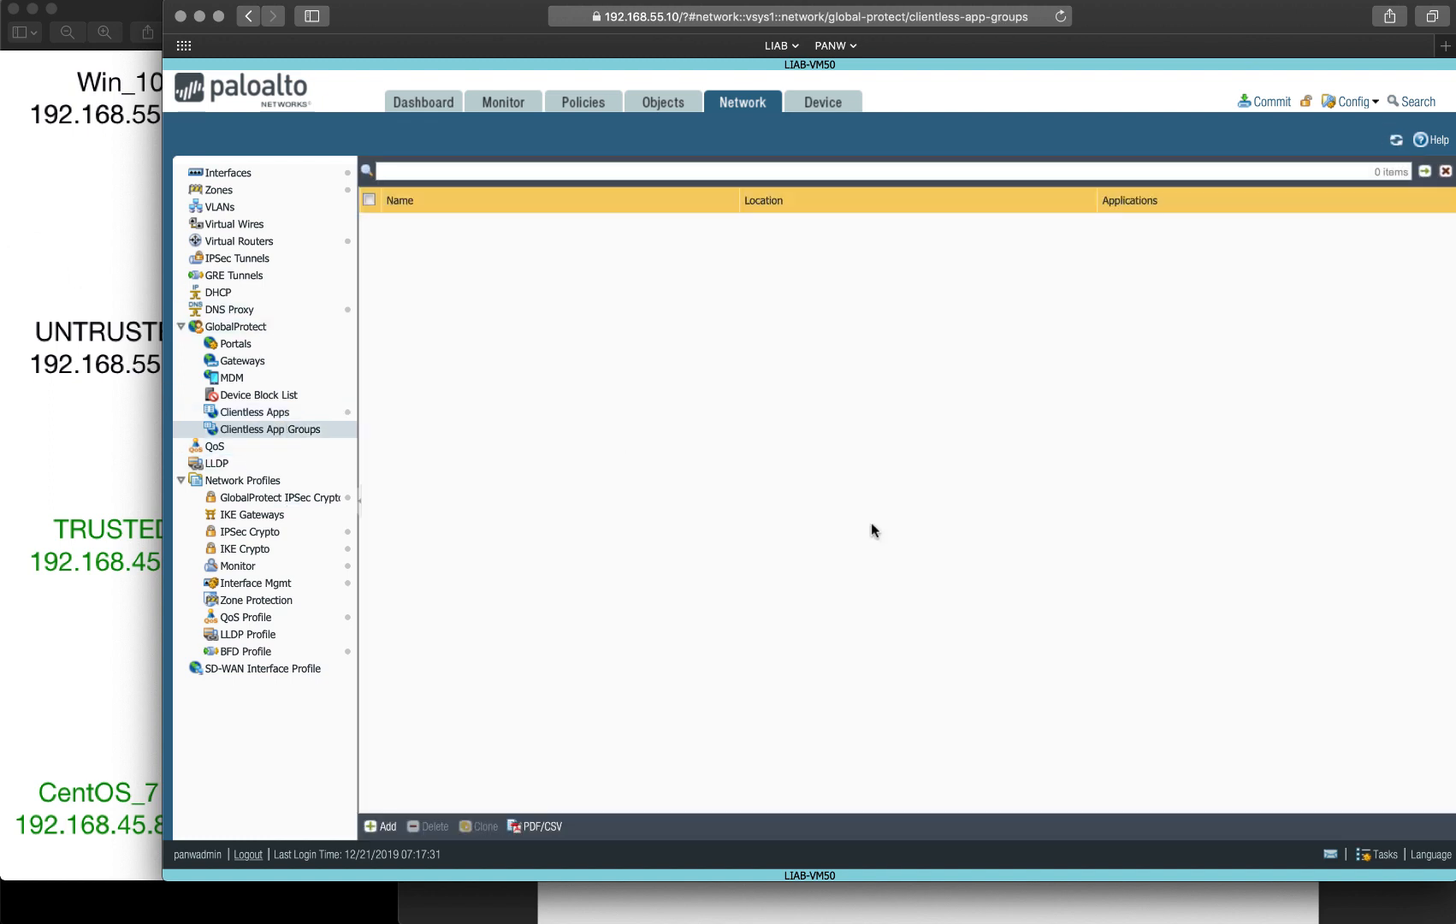
left_click(375, 826)
type("G")
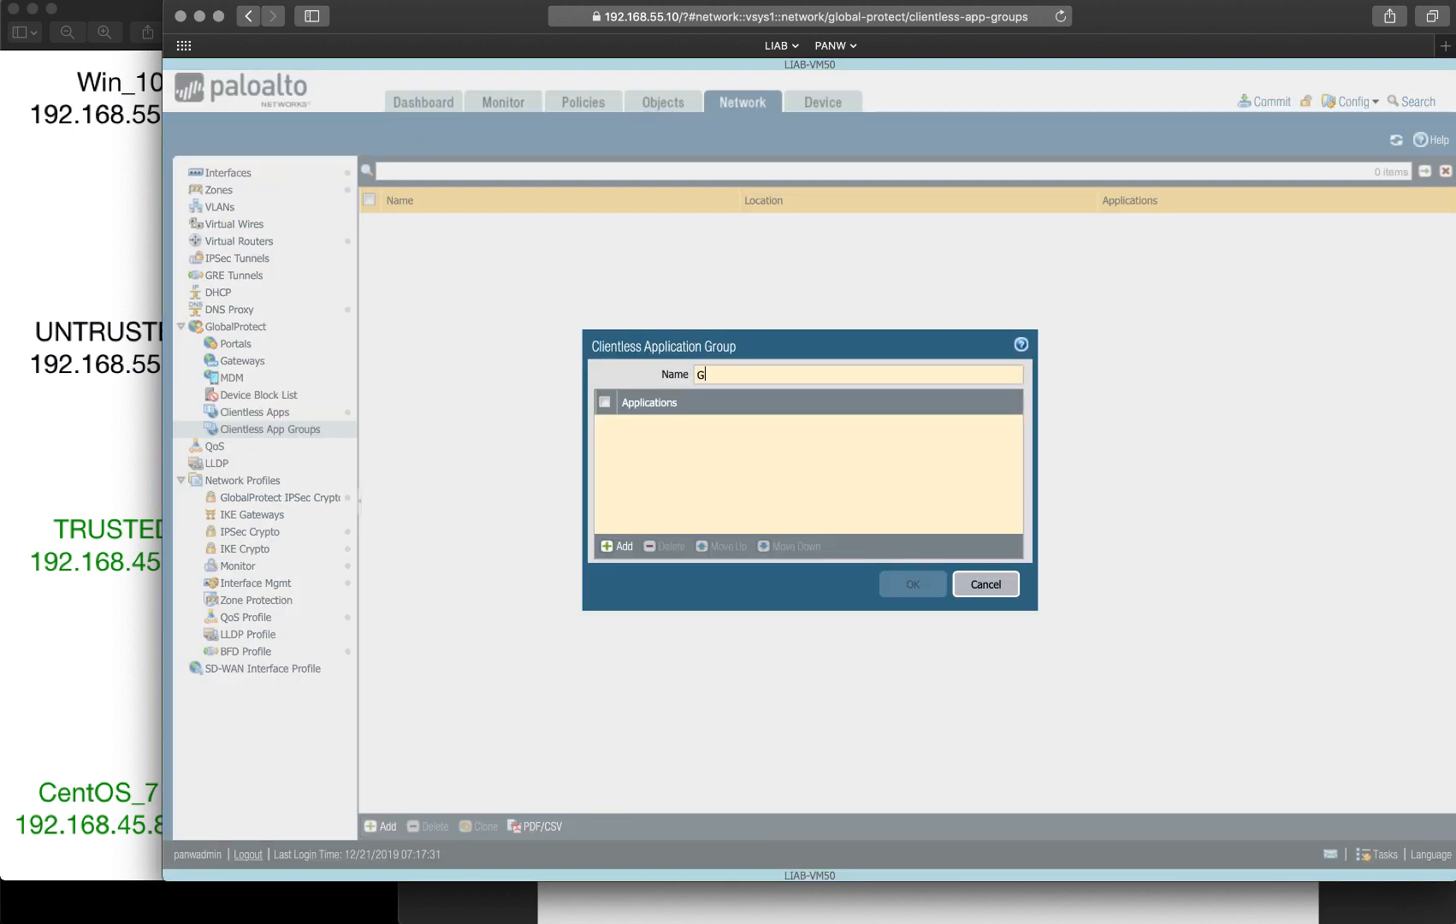
type("P-A")
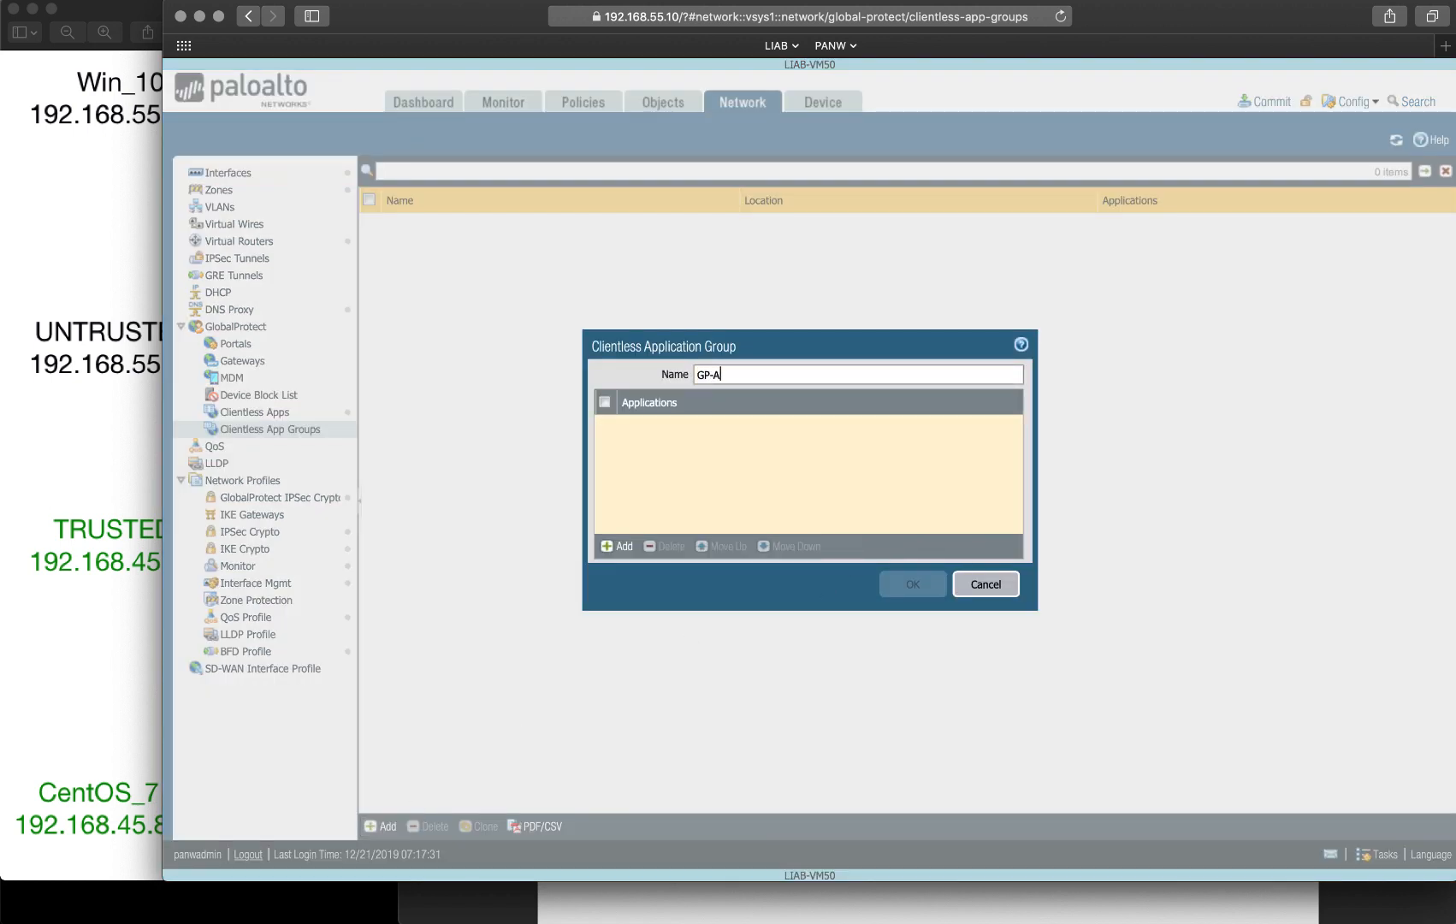
type("DMIN-APPS")
left_click(616, 546)
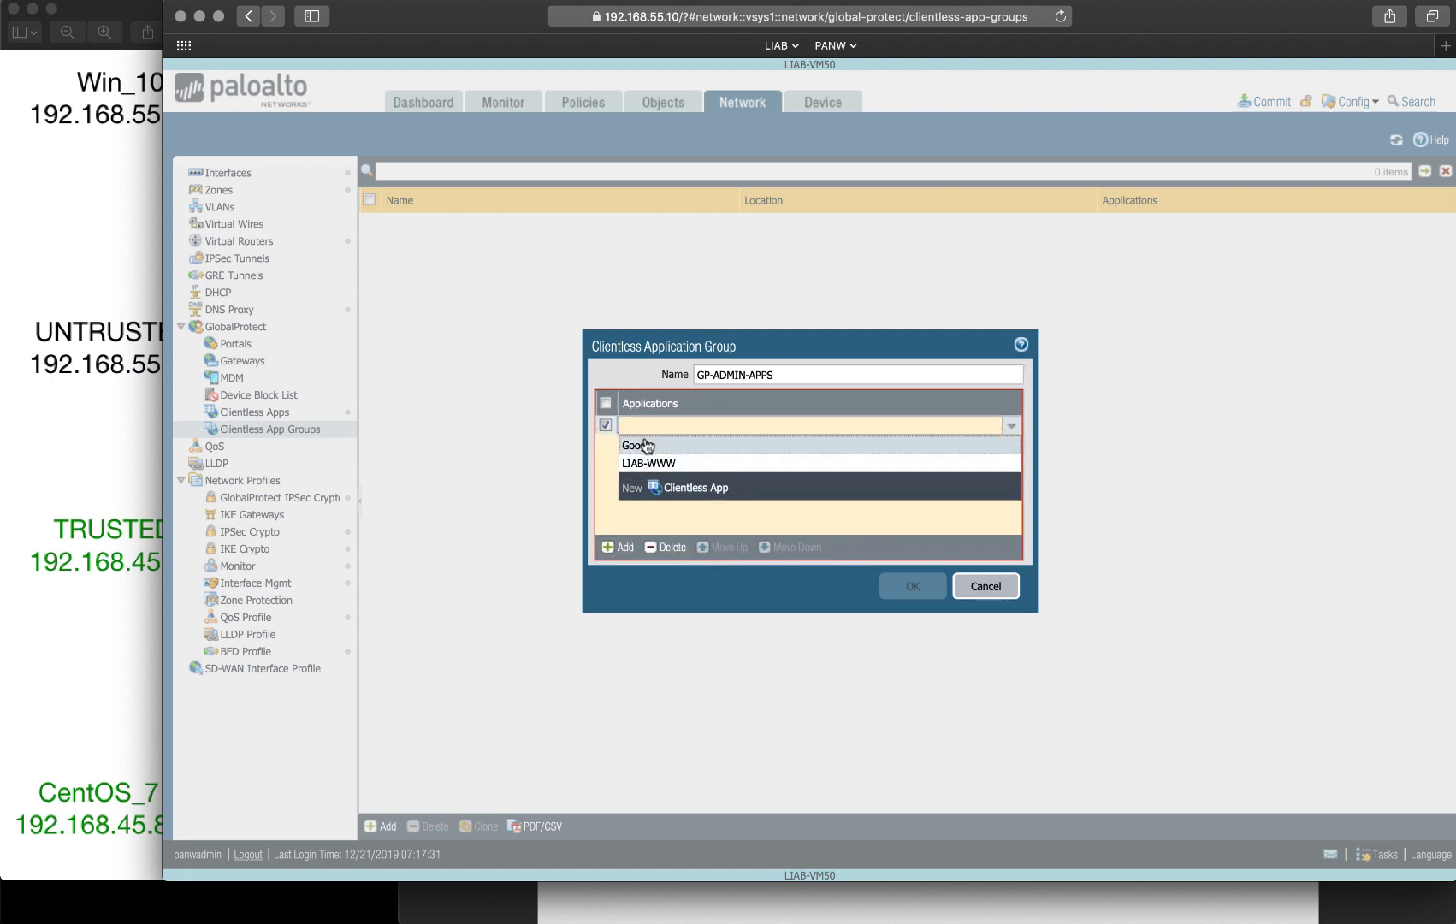
left_click(646, 445)
left_click(616, 547)
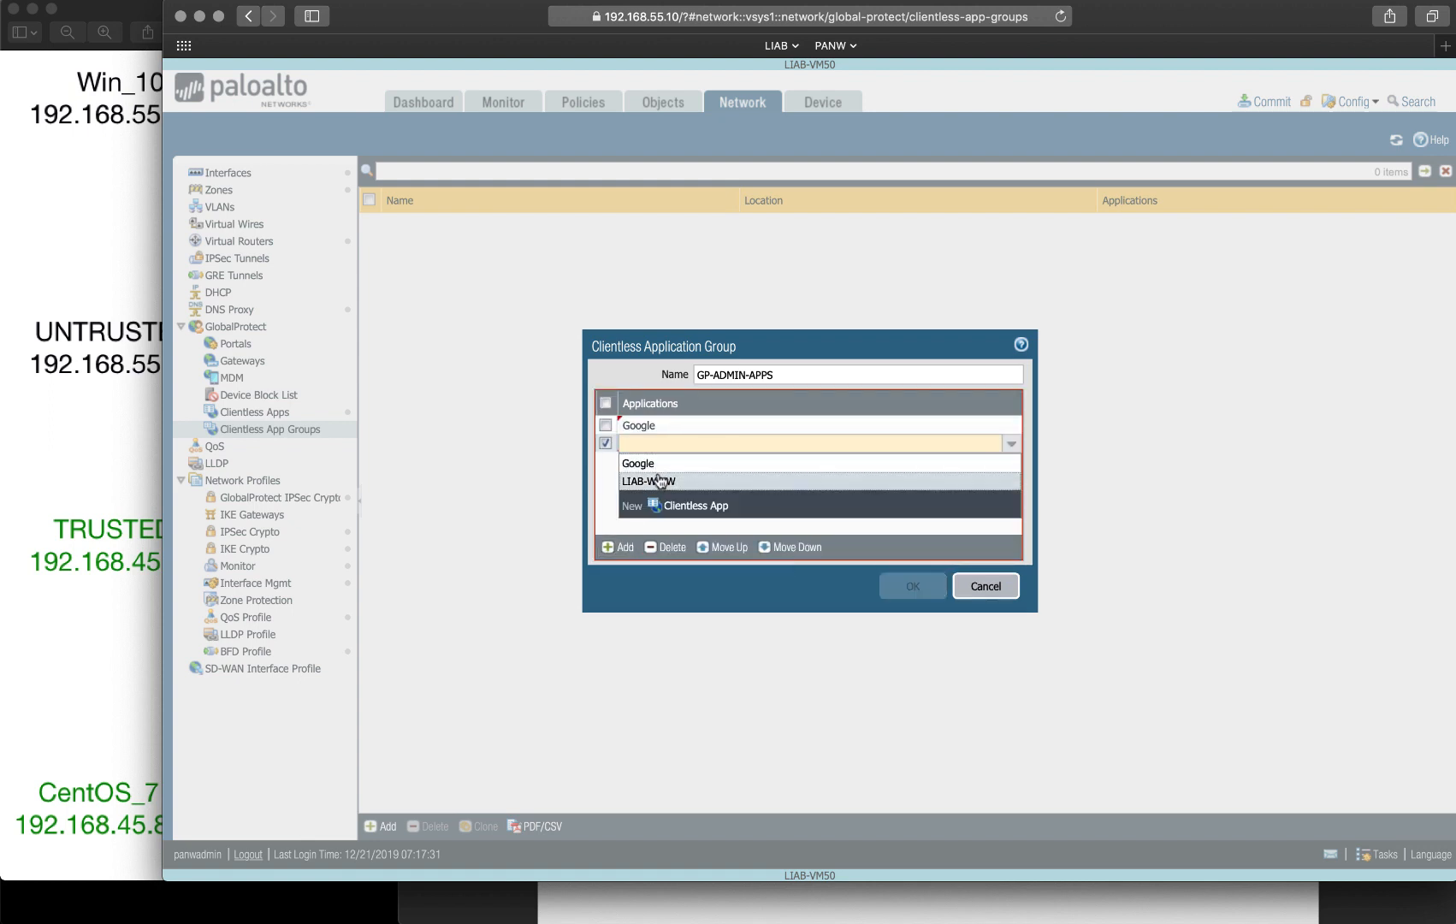
left_click(659, 481)
left_click(603, 443)
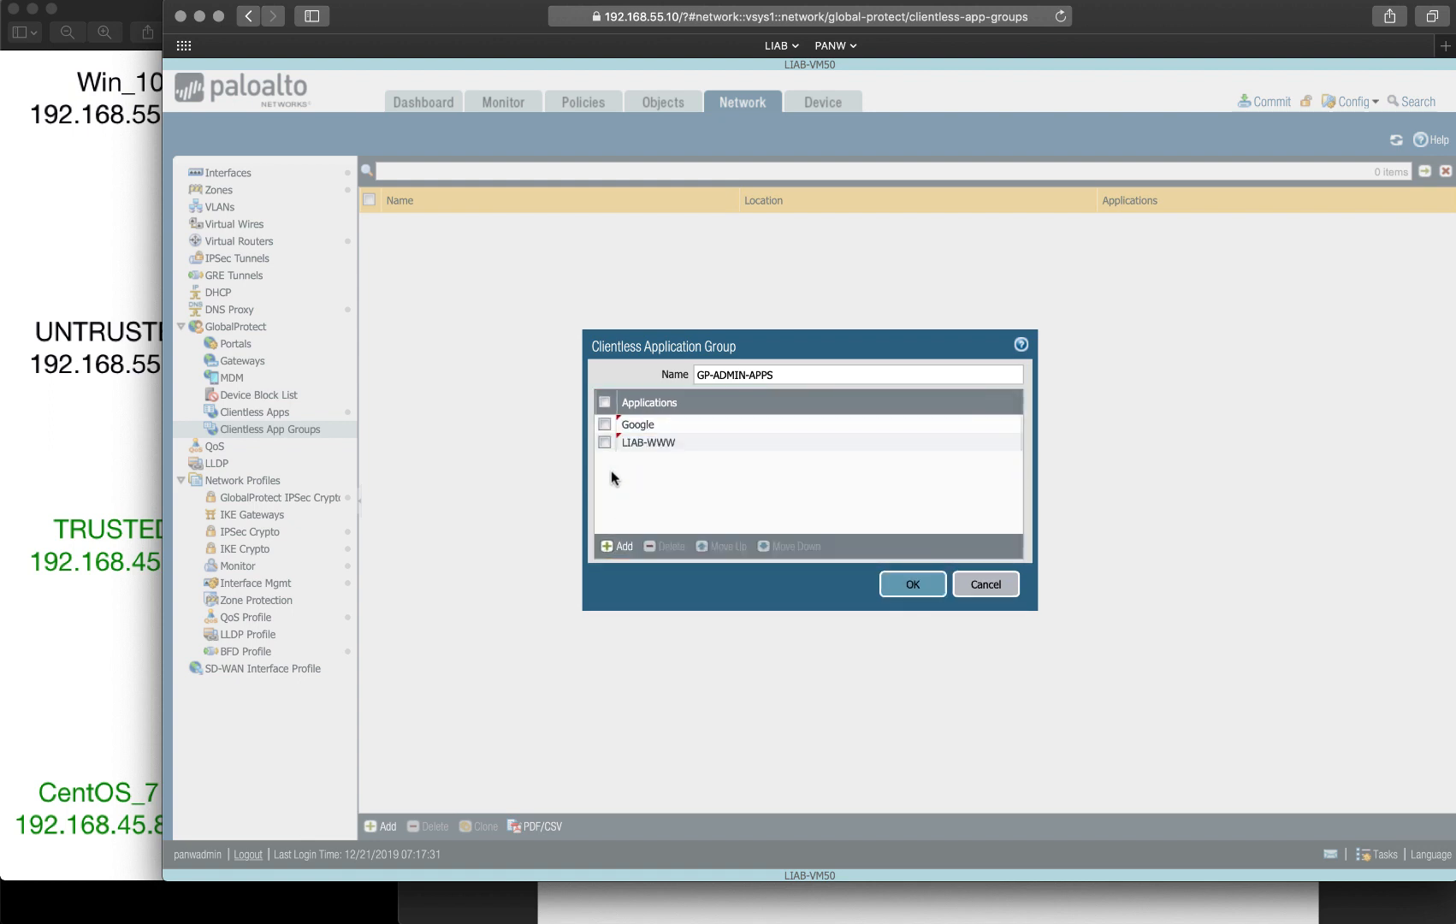
left_click(910, 588)
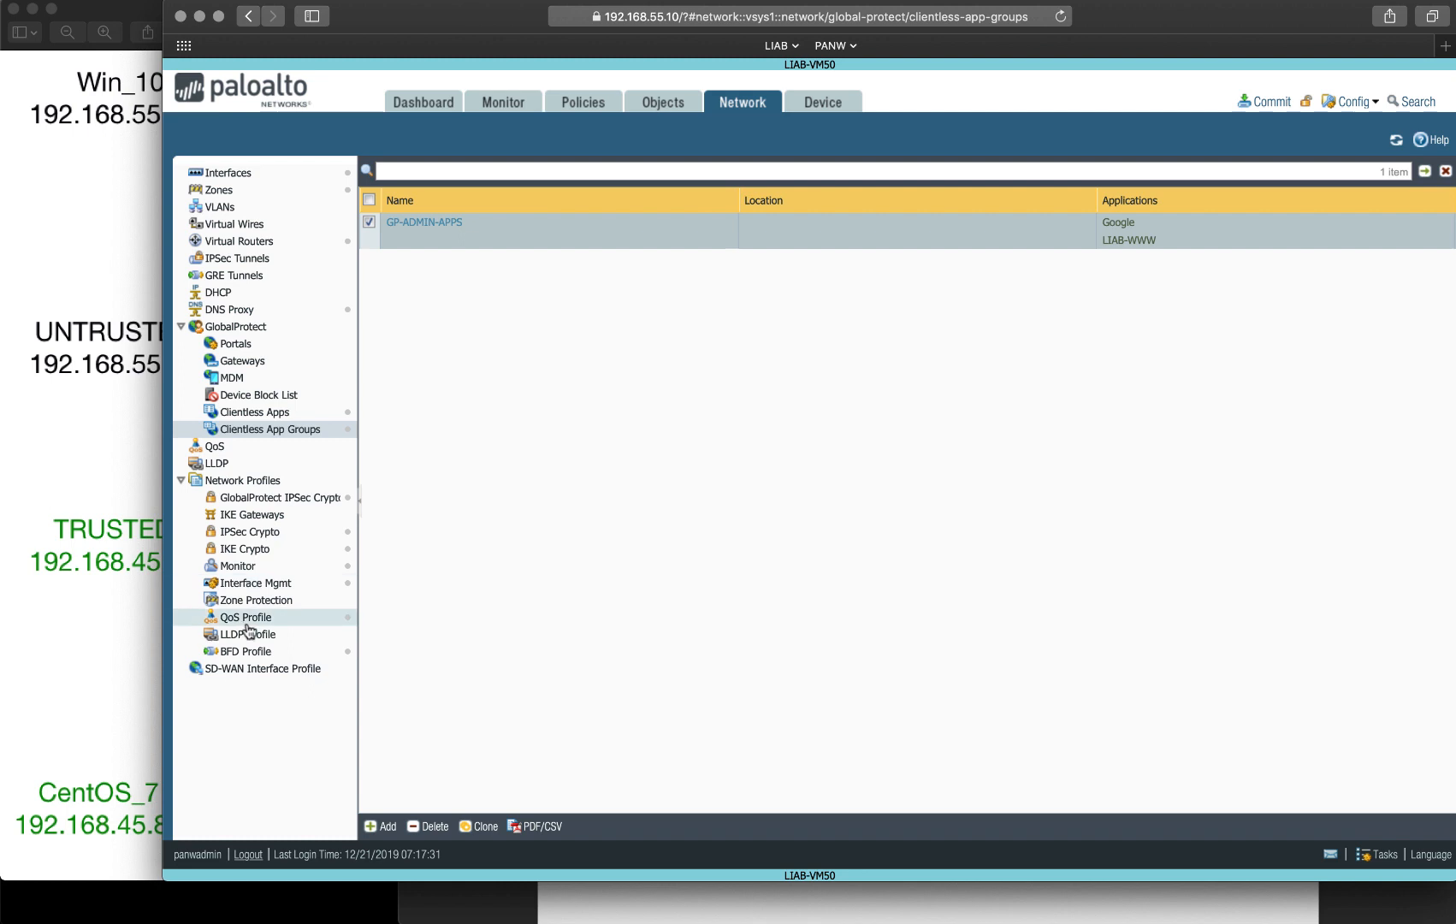
Step: Create a clientless application group named GP-USERS containing only the Google application, and clear its row selection
left_click(382, 826)
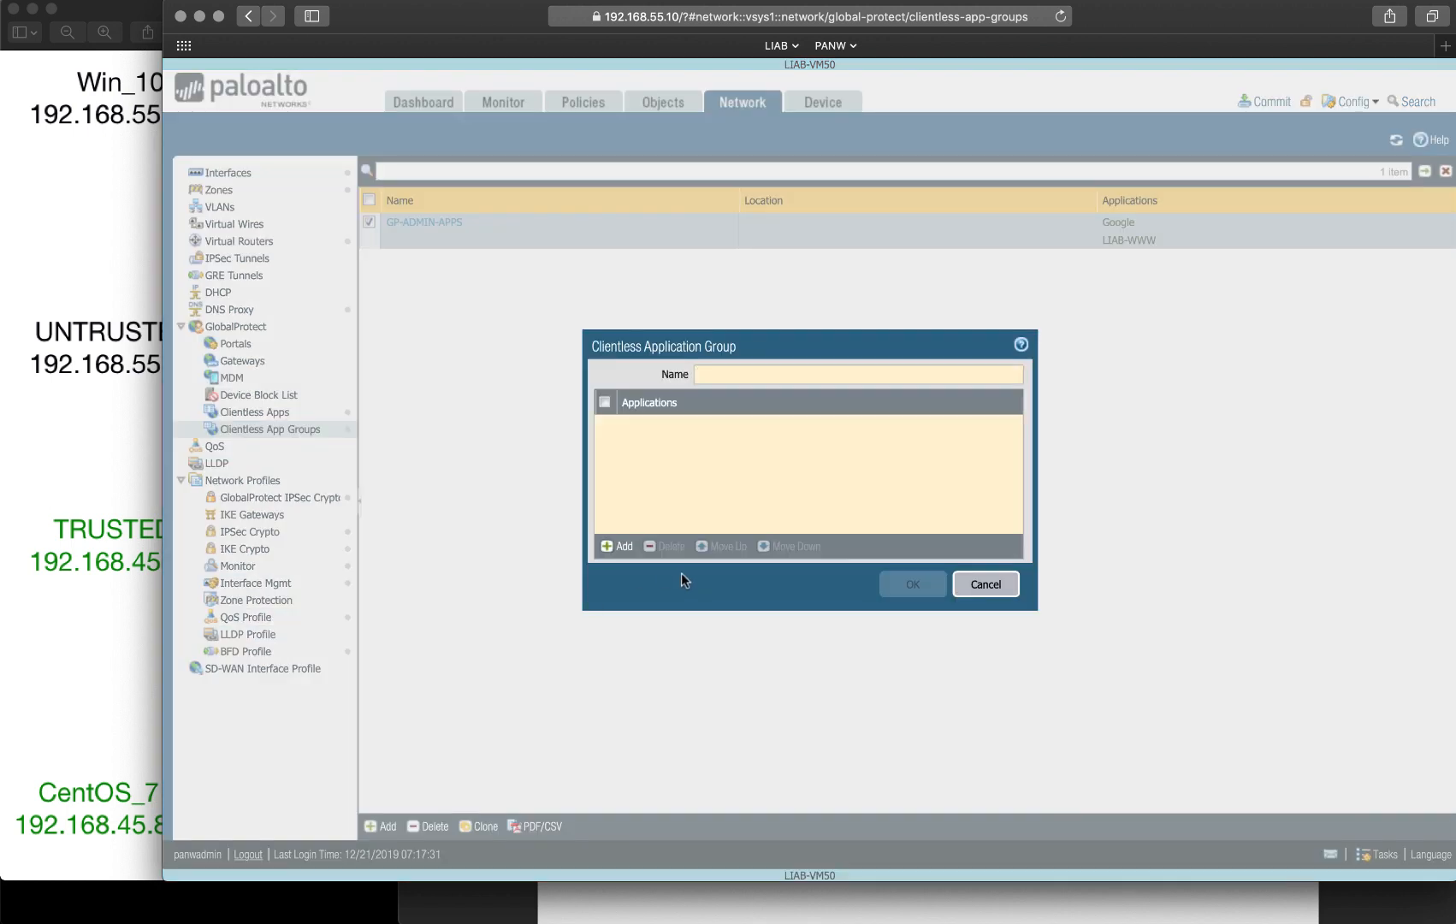
type("GP-USERS")
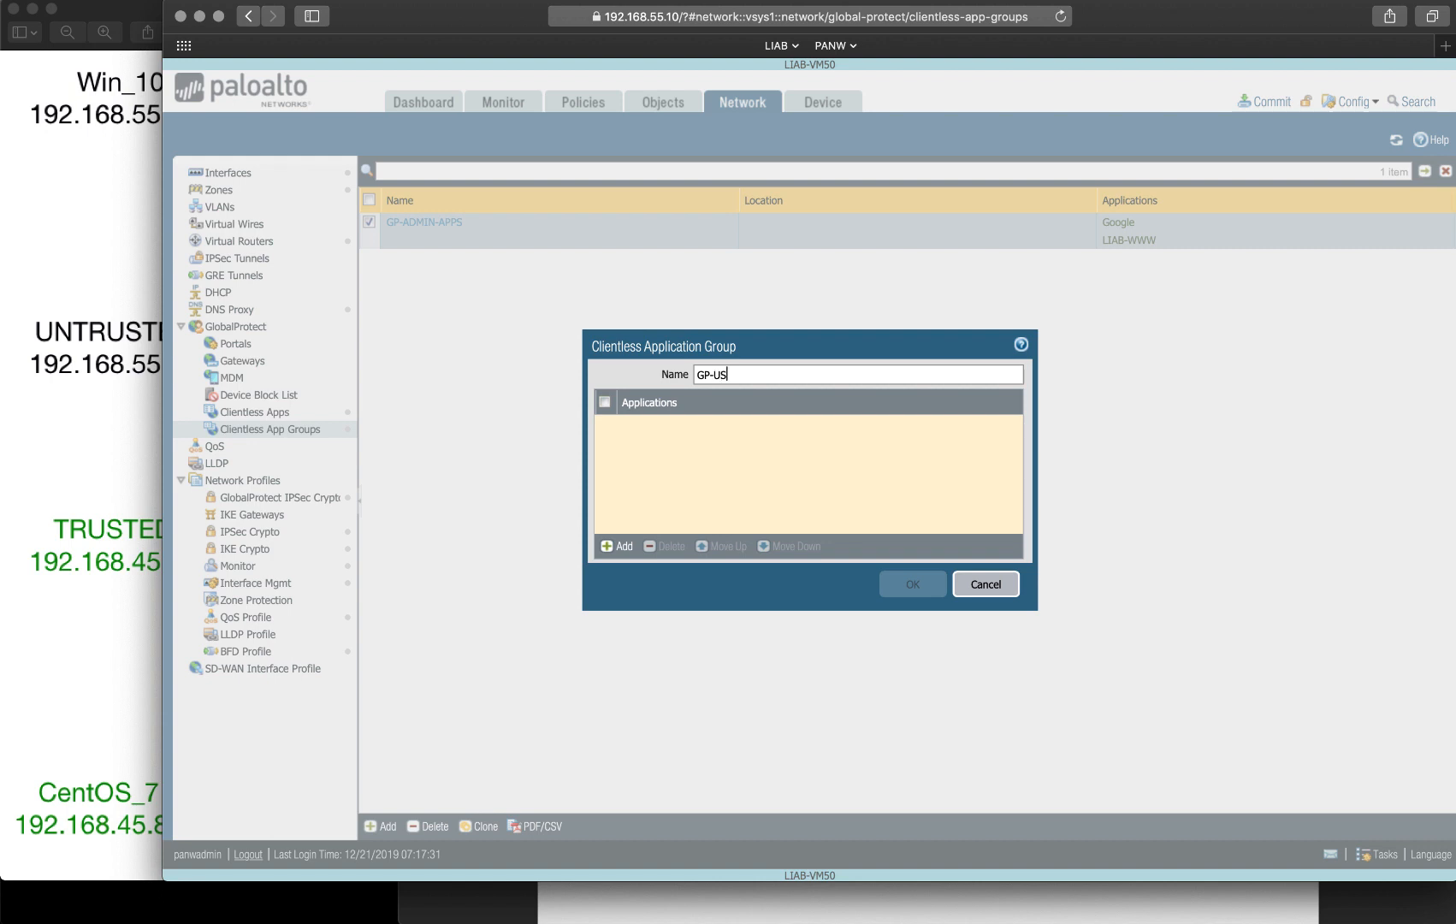
left_click(618, 546)
left_click(643, 447)
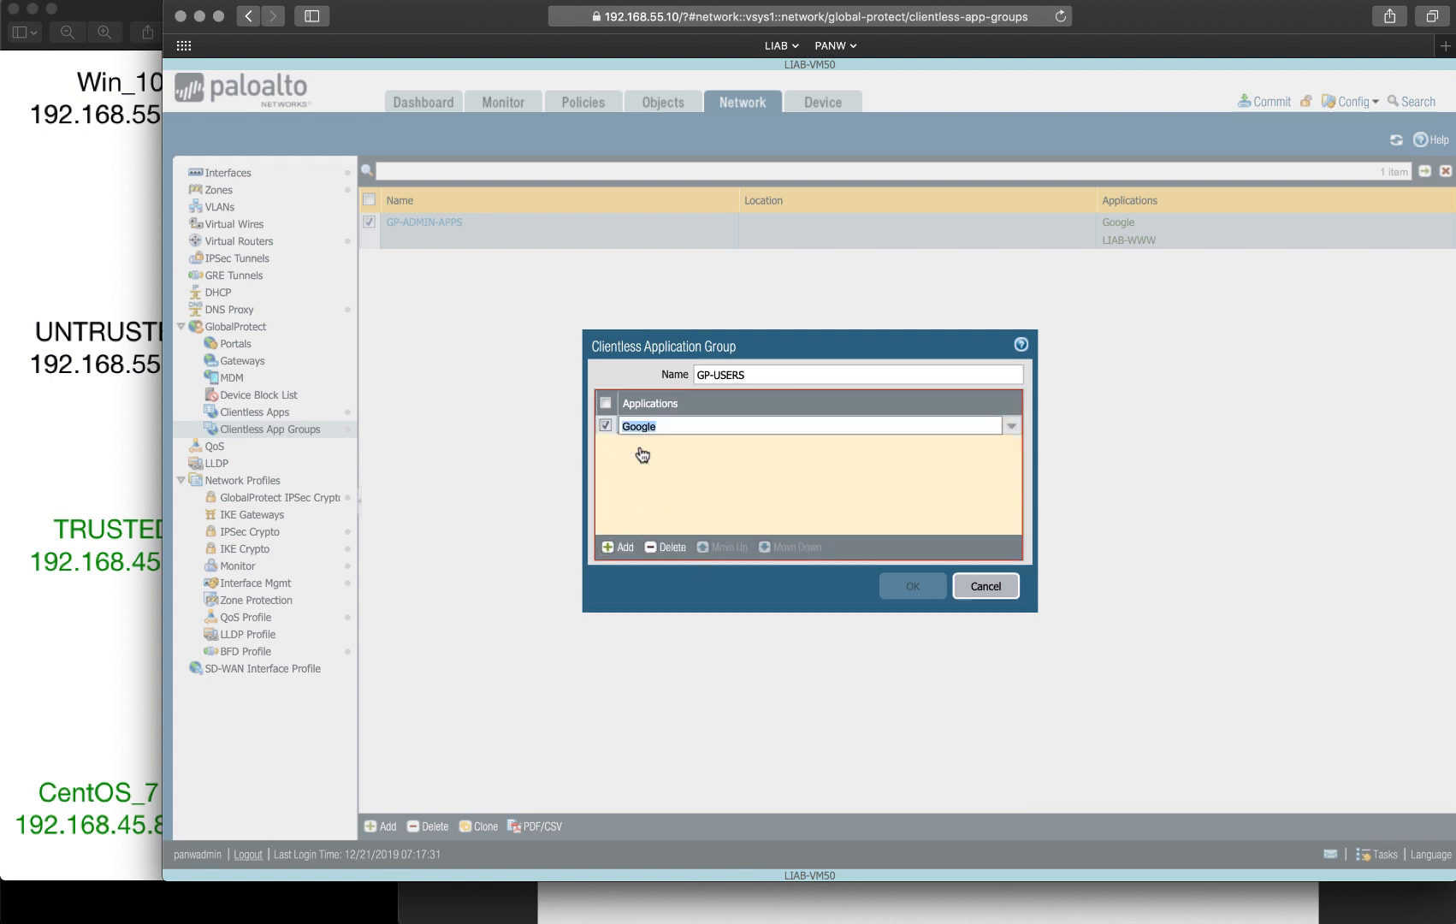
left_click(698, 496)
left_click(920, 590)
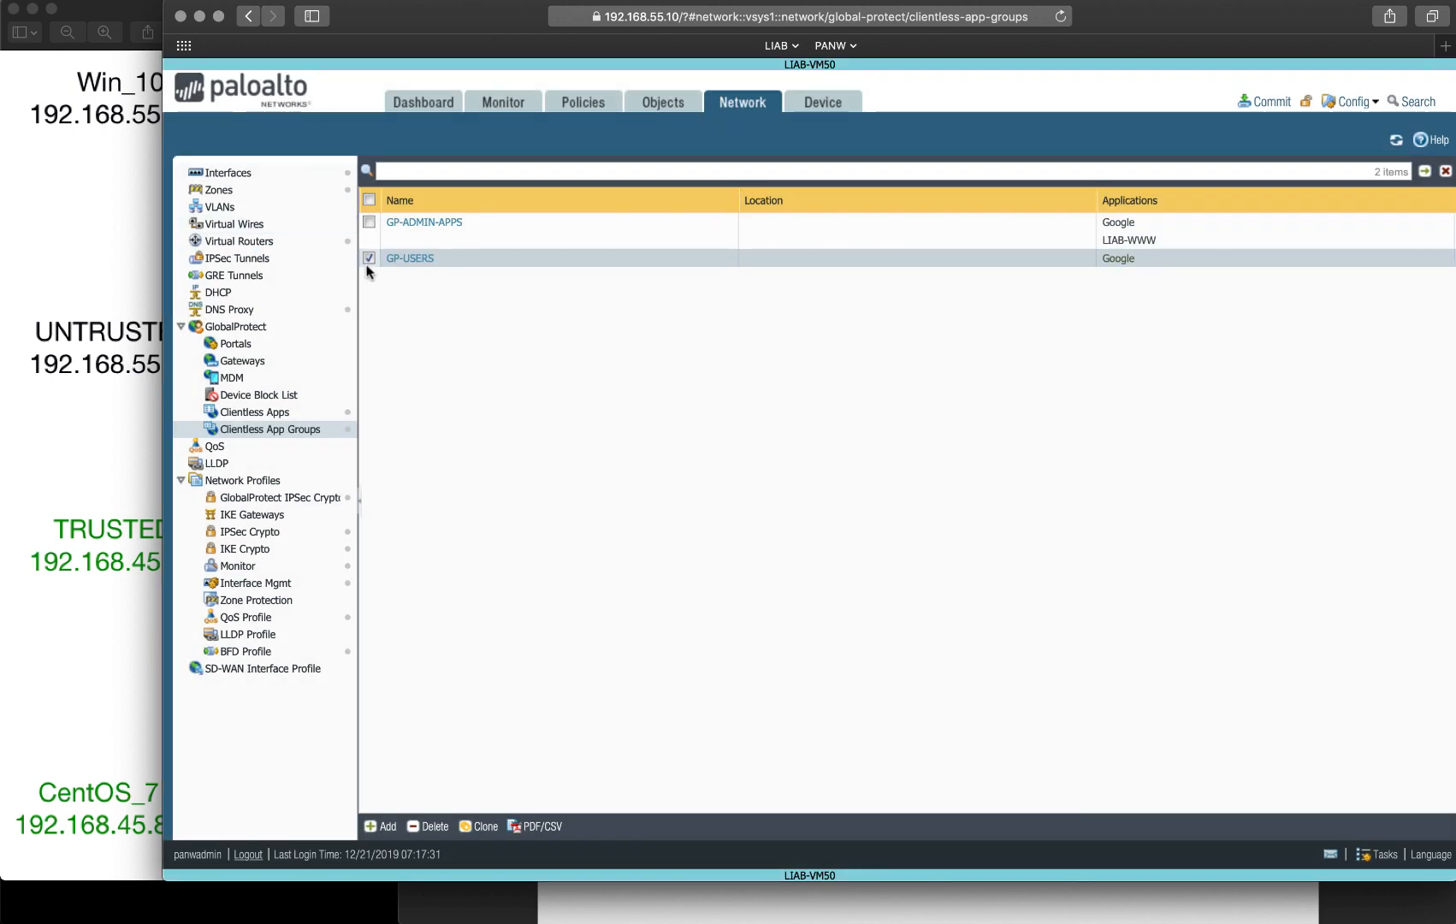
left_click(368, 257)
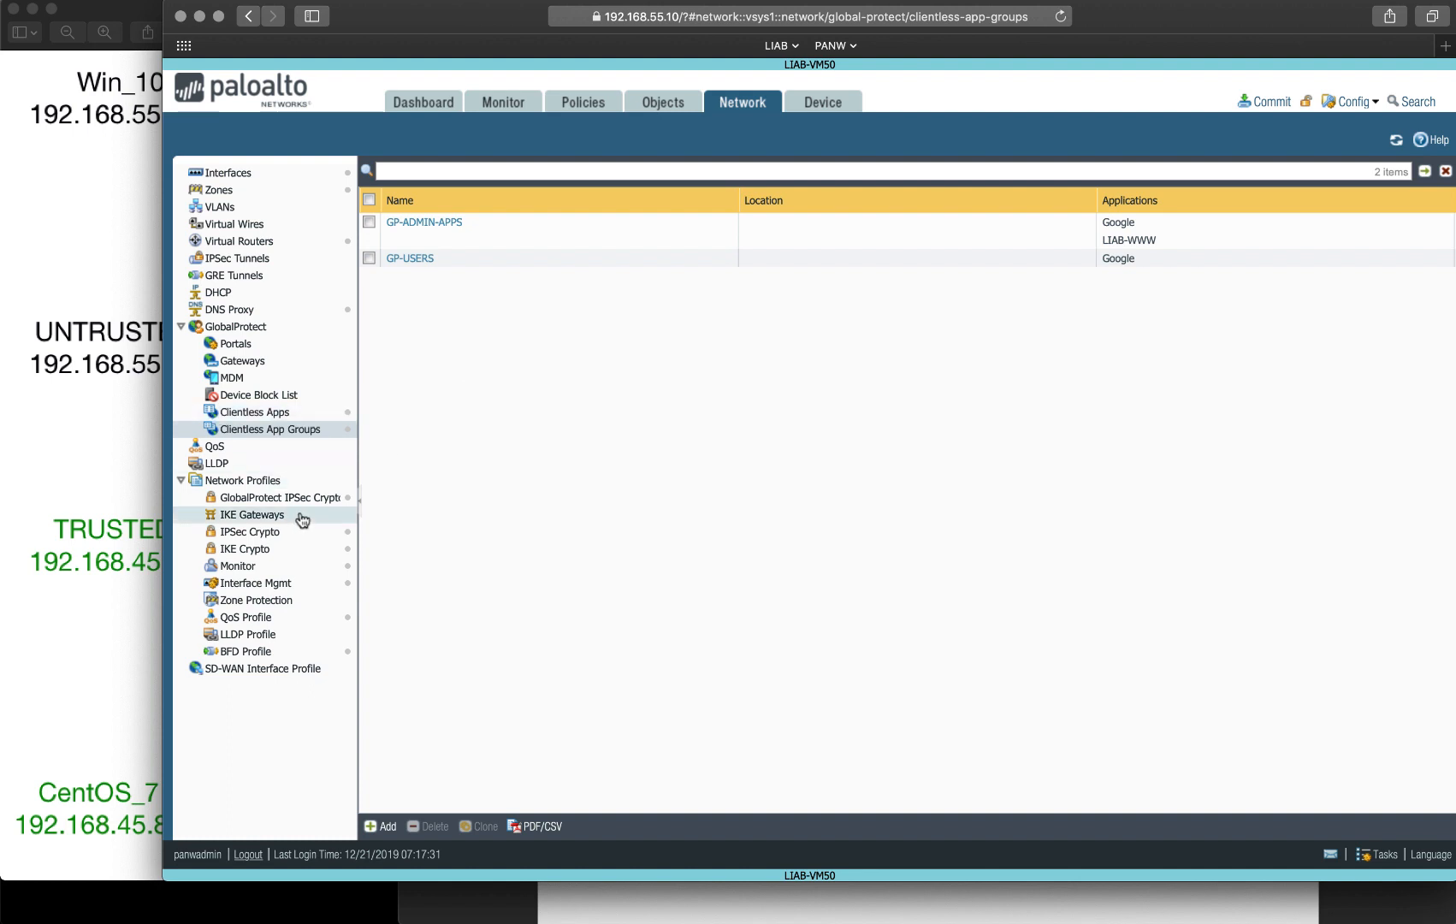
Step: Start a GlobalProtect portal named GP-Portal-1 on interface ethernet1/1 with the IPv4 address 192.168.55.20/24
left_click(256, 349)
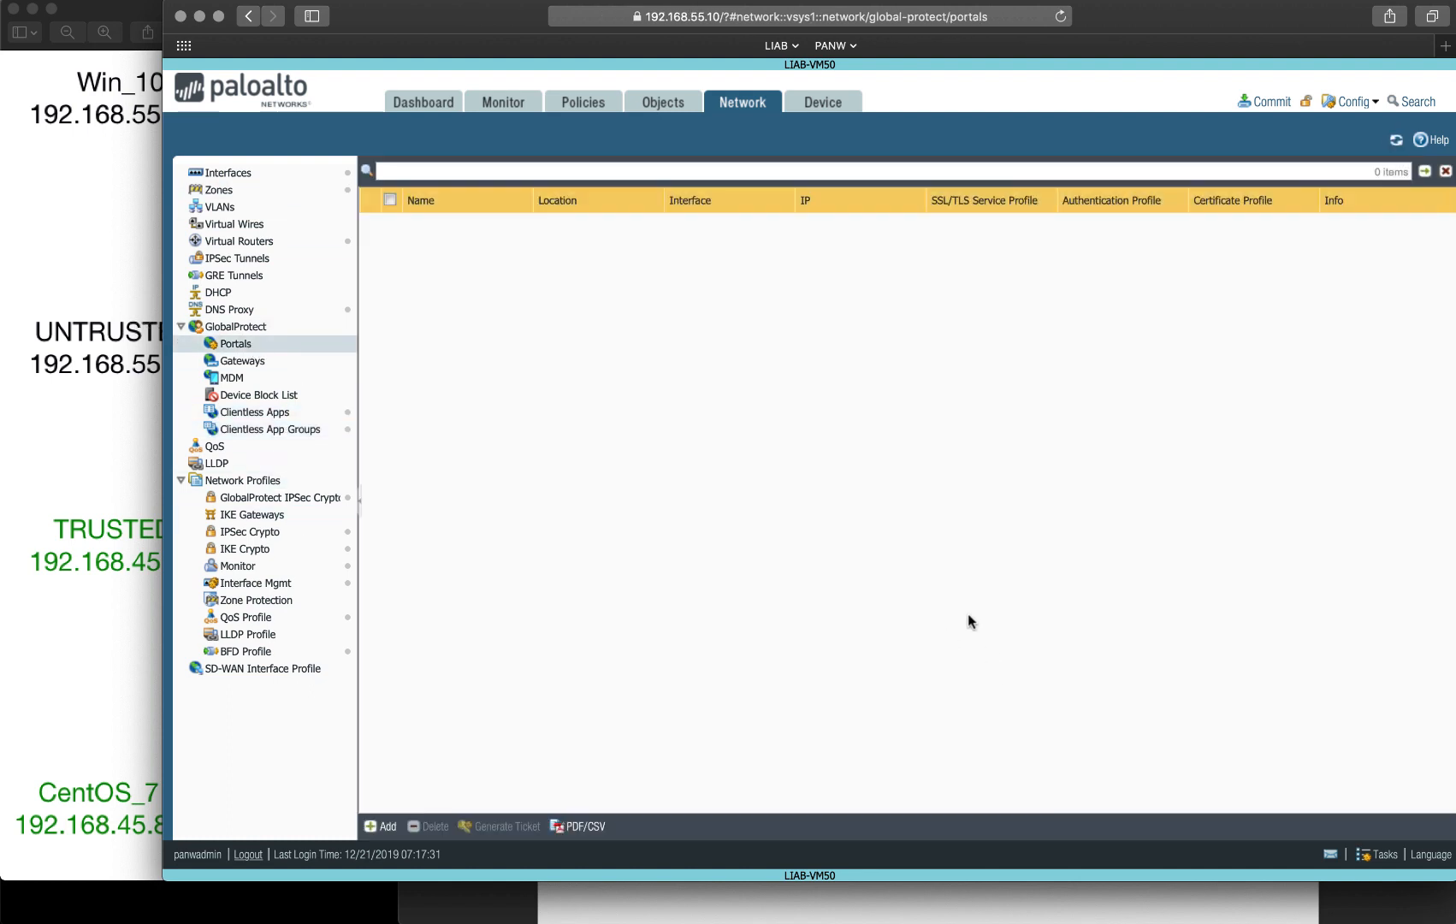
left_click(377, 827)
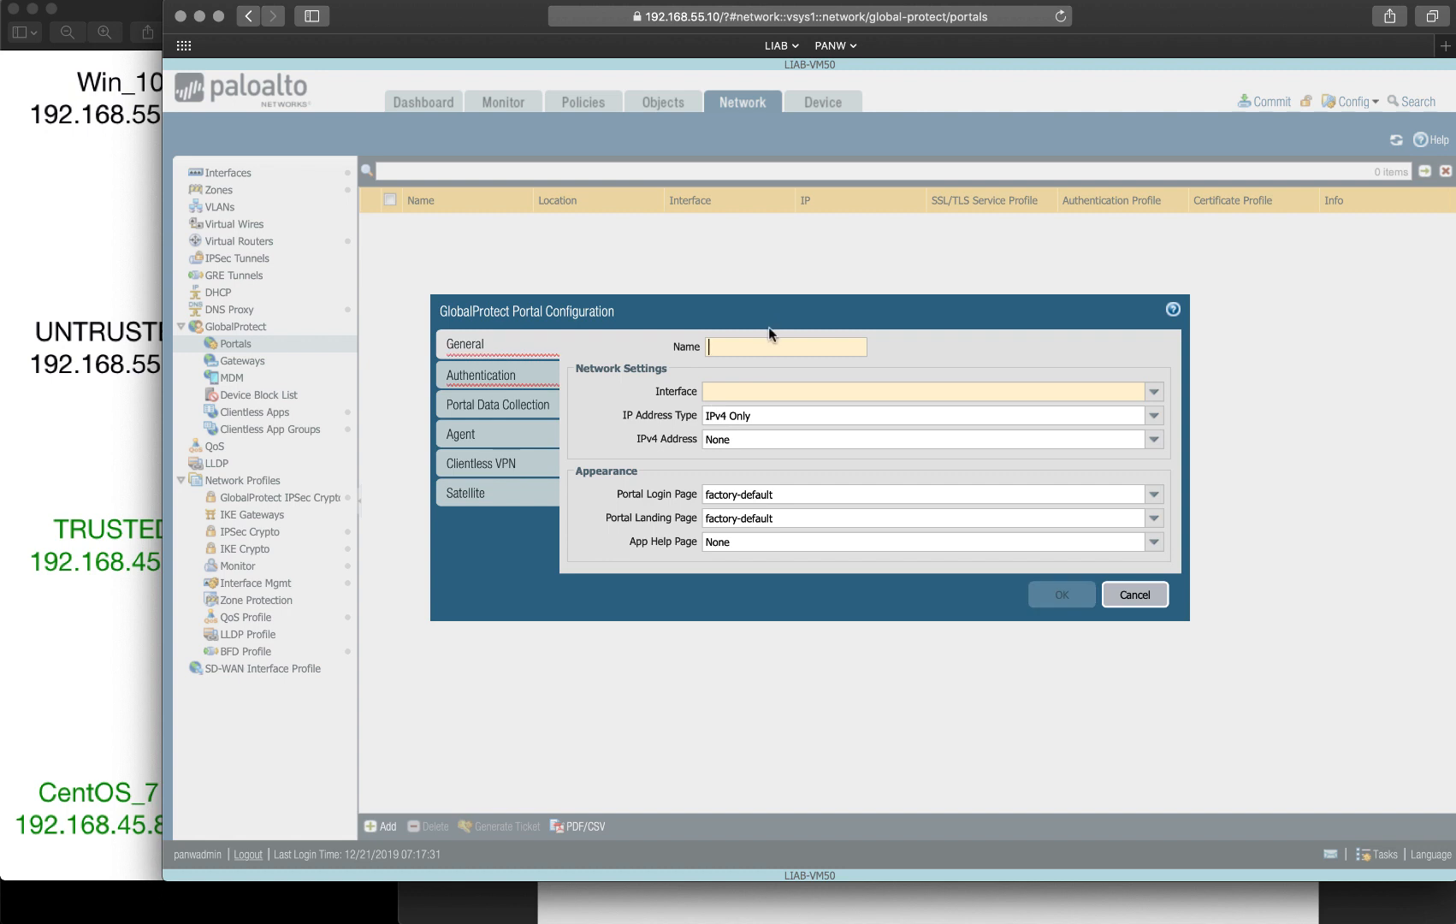
type("GP-Portal-1")
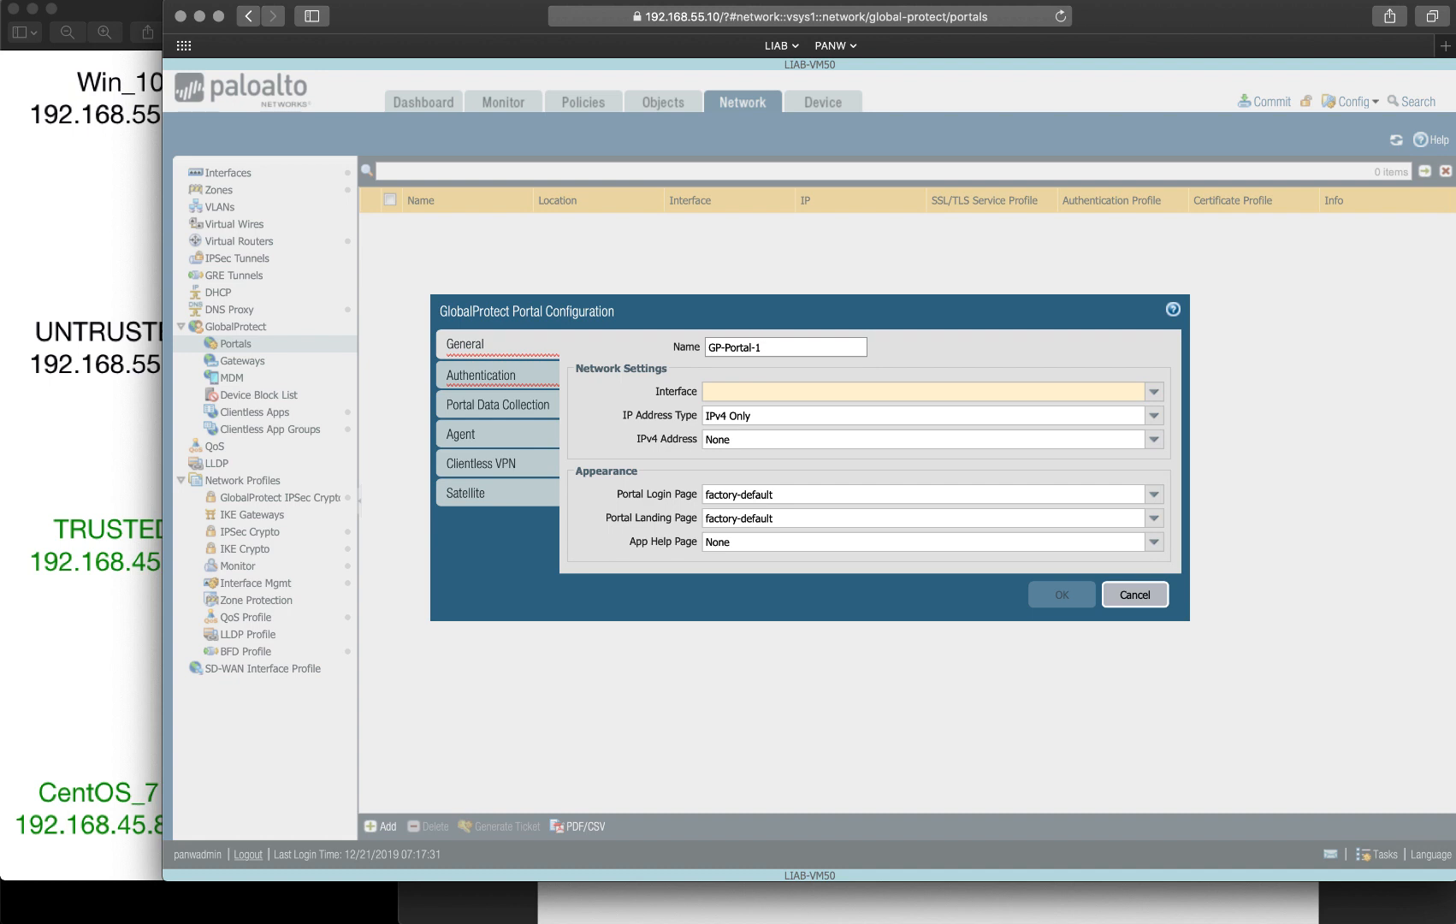
left_click(1154, 391)
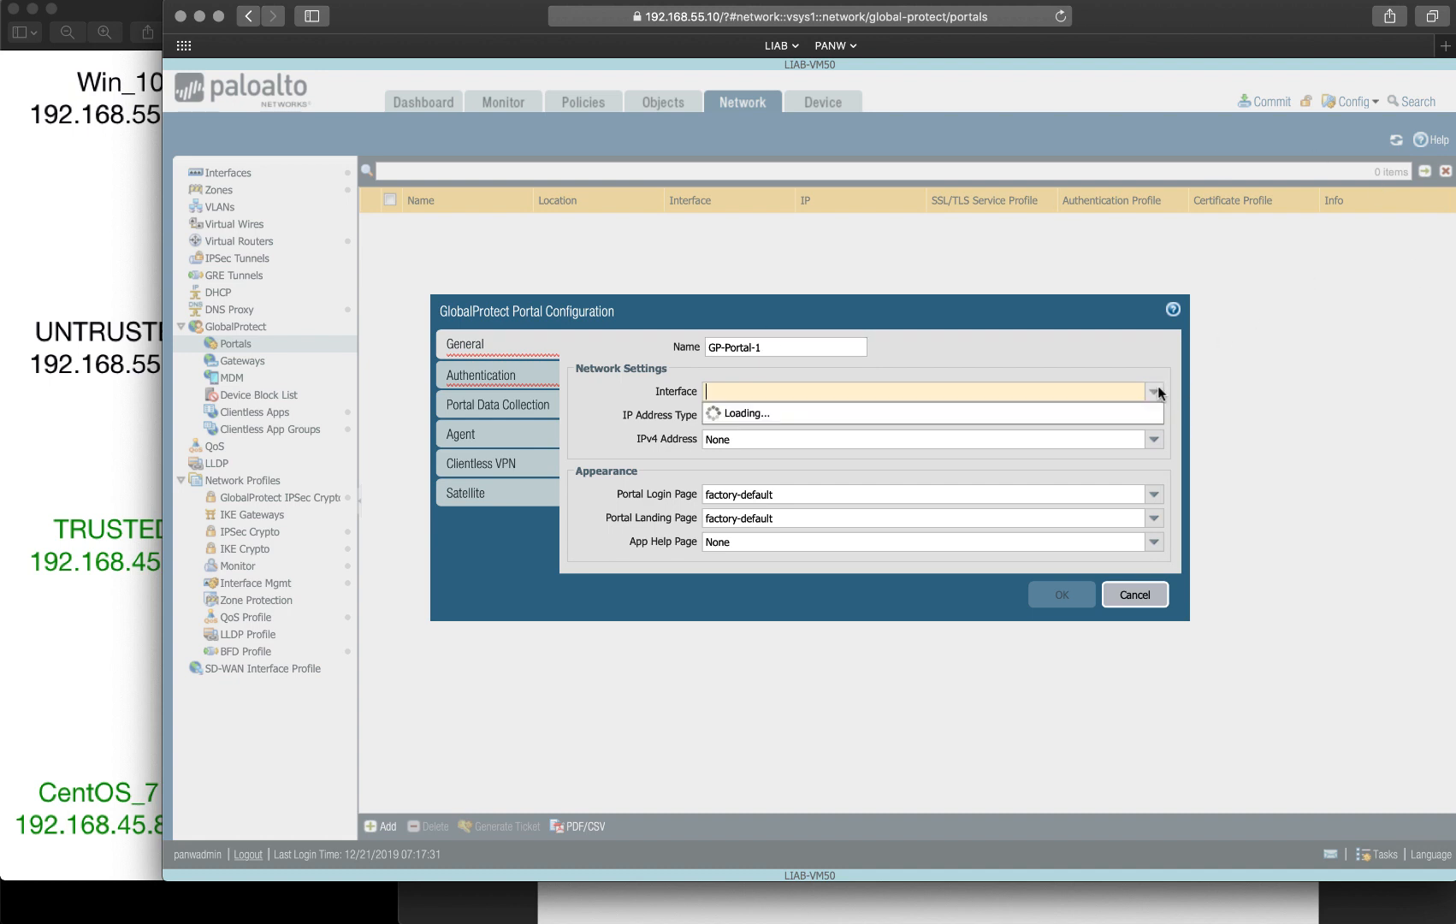
left_click(935, 413)
left_click(1154, 439)
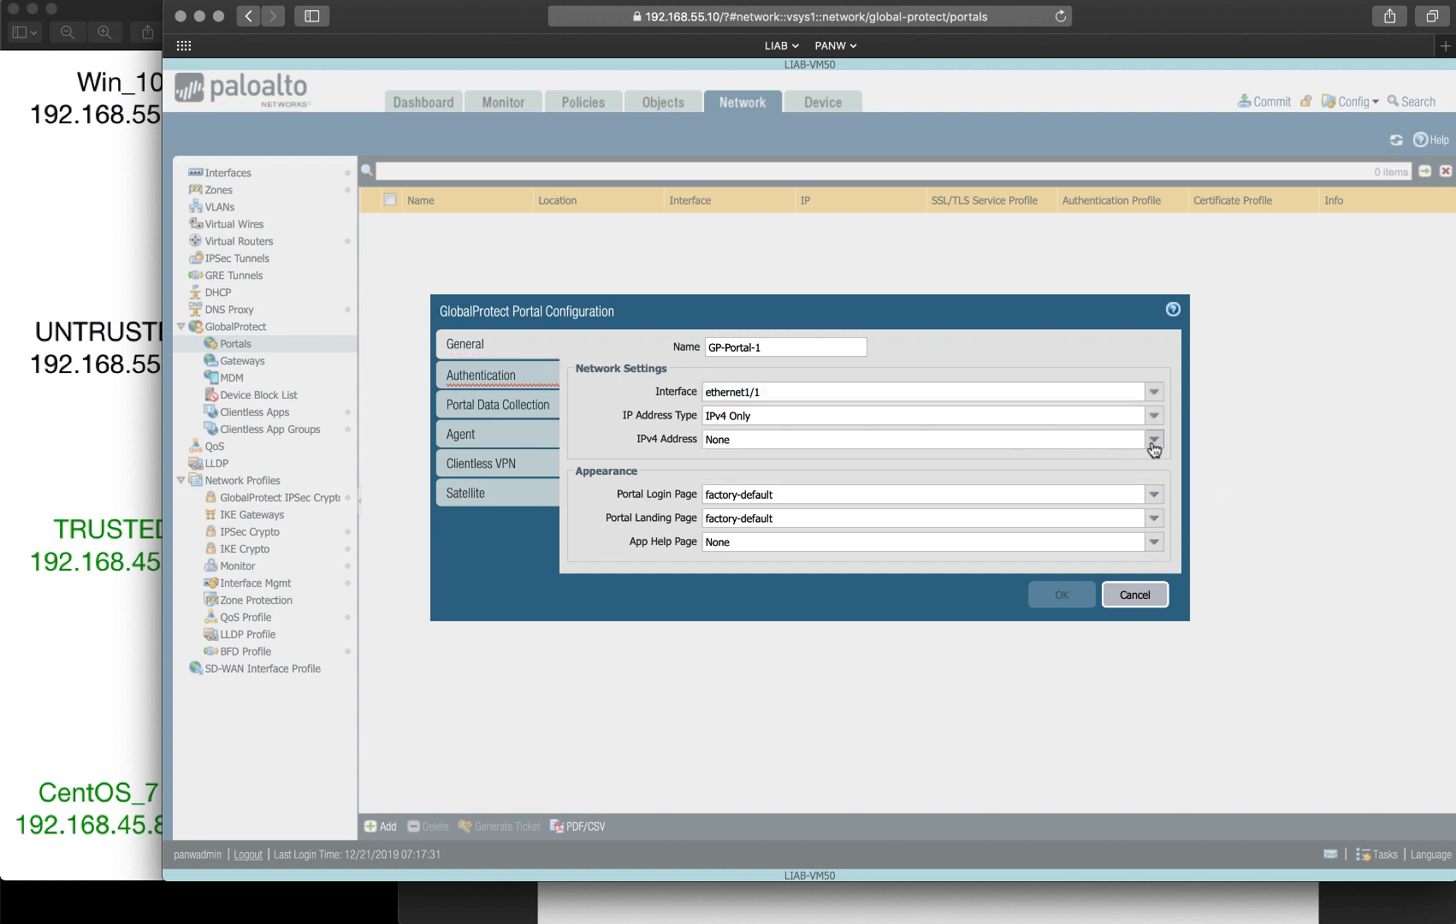
left_click(868, 476)
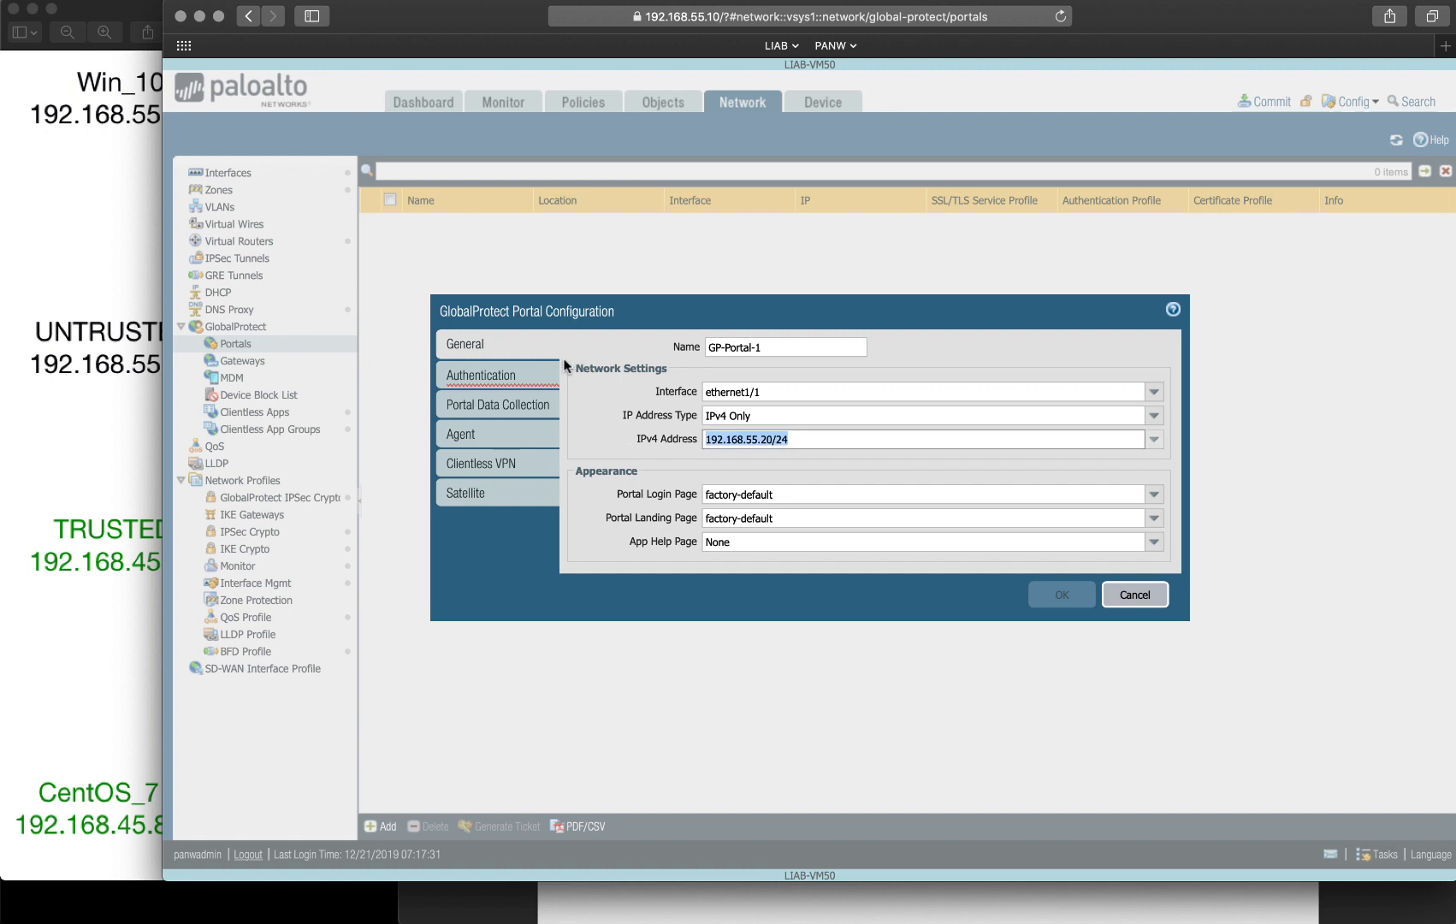
Step: Assign GP_TLS_Profile as the portal's SSL/TLS service profile for server authentication
left_click(496, 375)
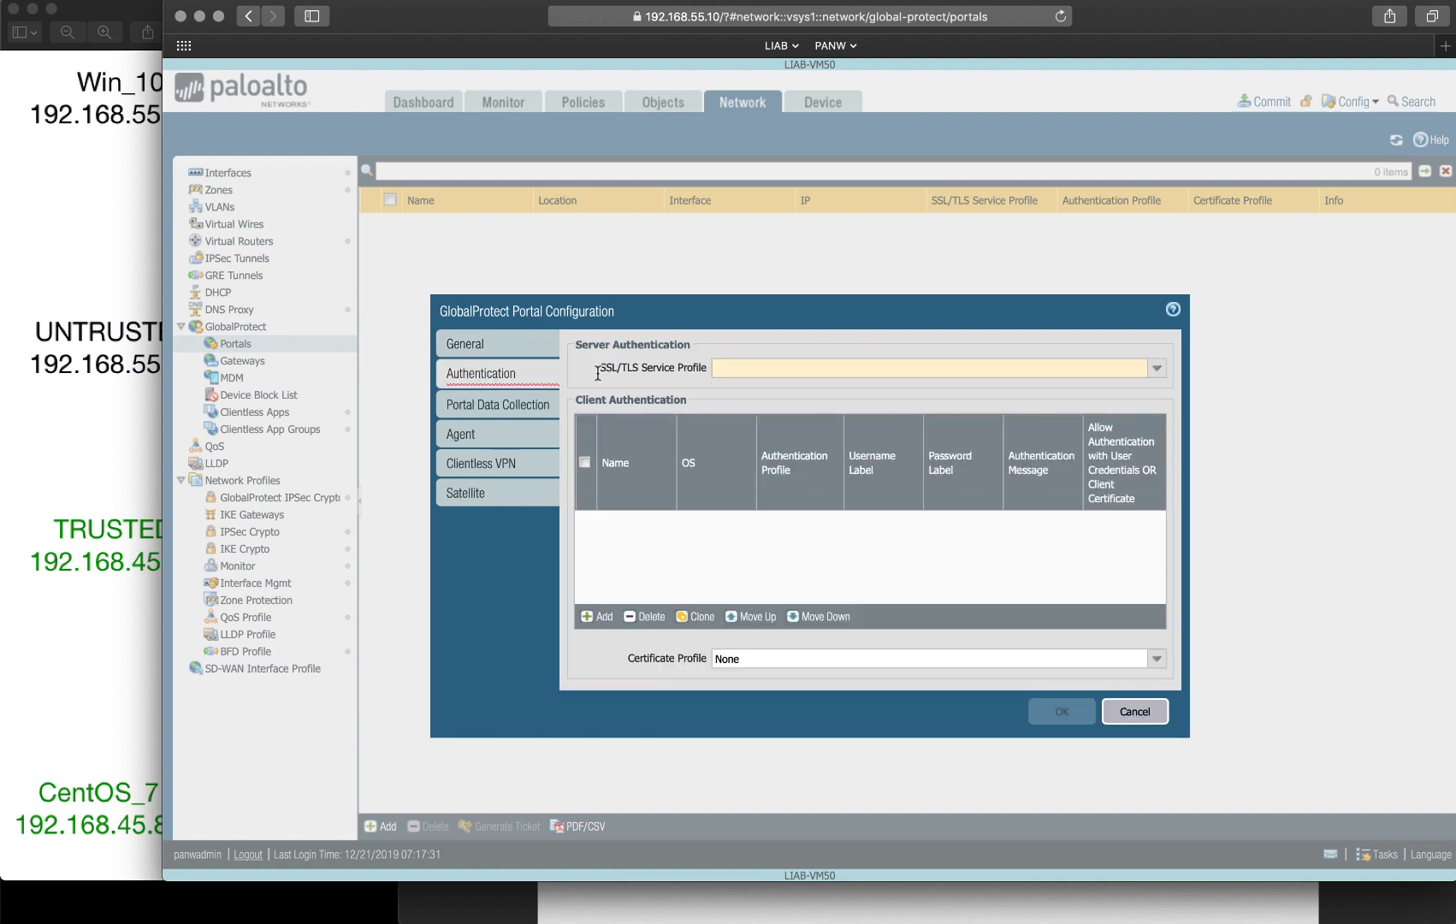
left_click(1155, 369)
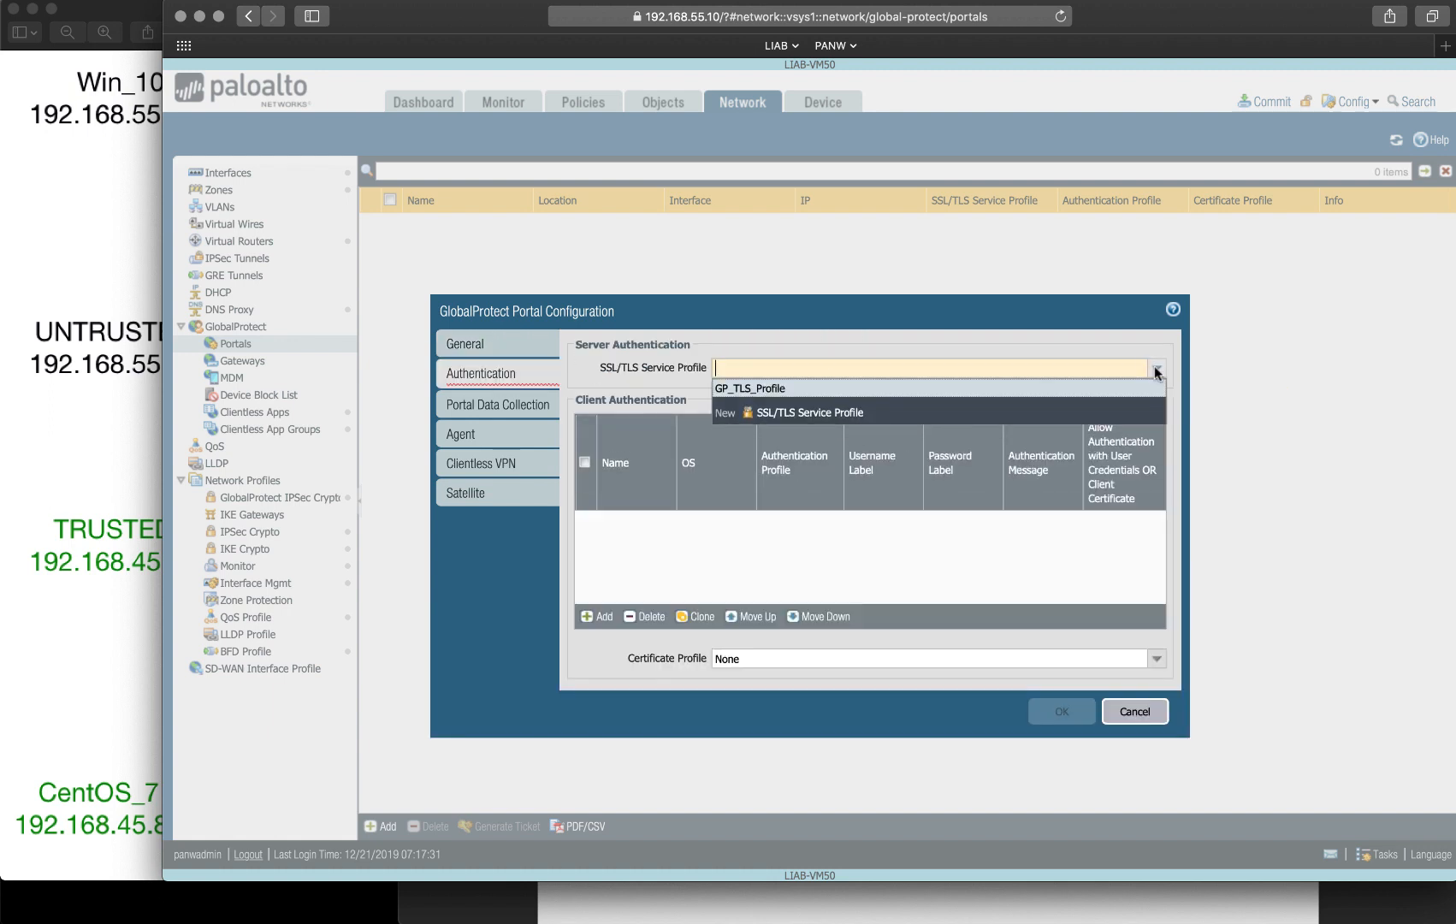
left_click(736, 390)
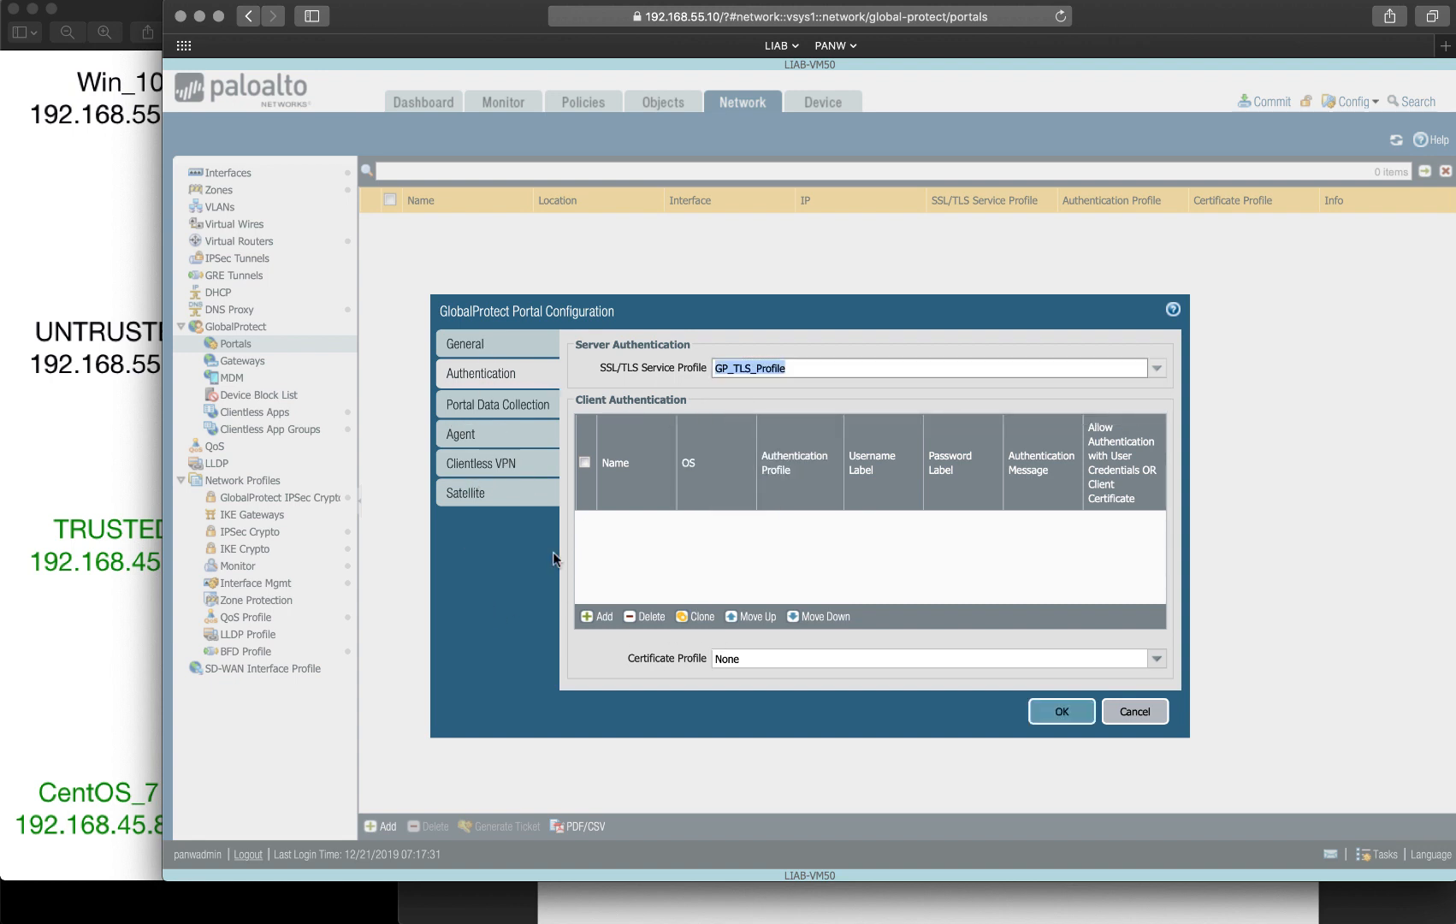
Step: Add a client authentication entry named AUTH-SEQ-1 to the portal, using the AUTH-SEQ-1 authentication profile
left_click(575, 617)
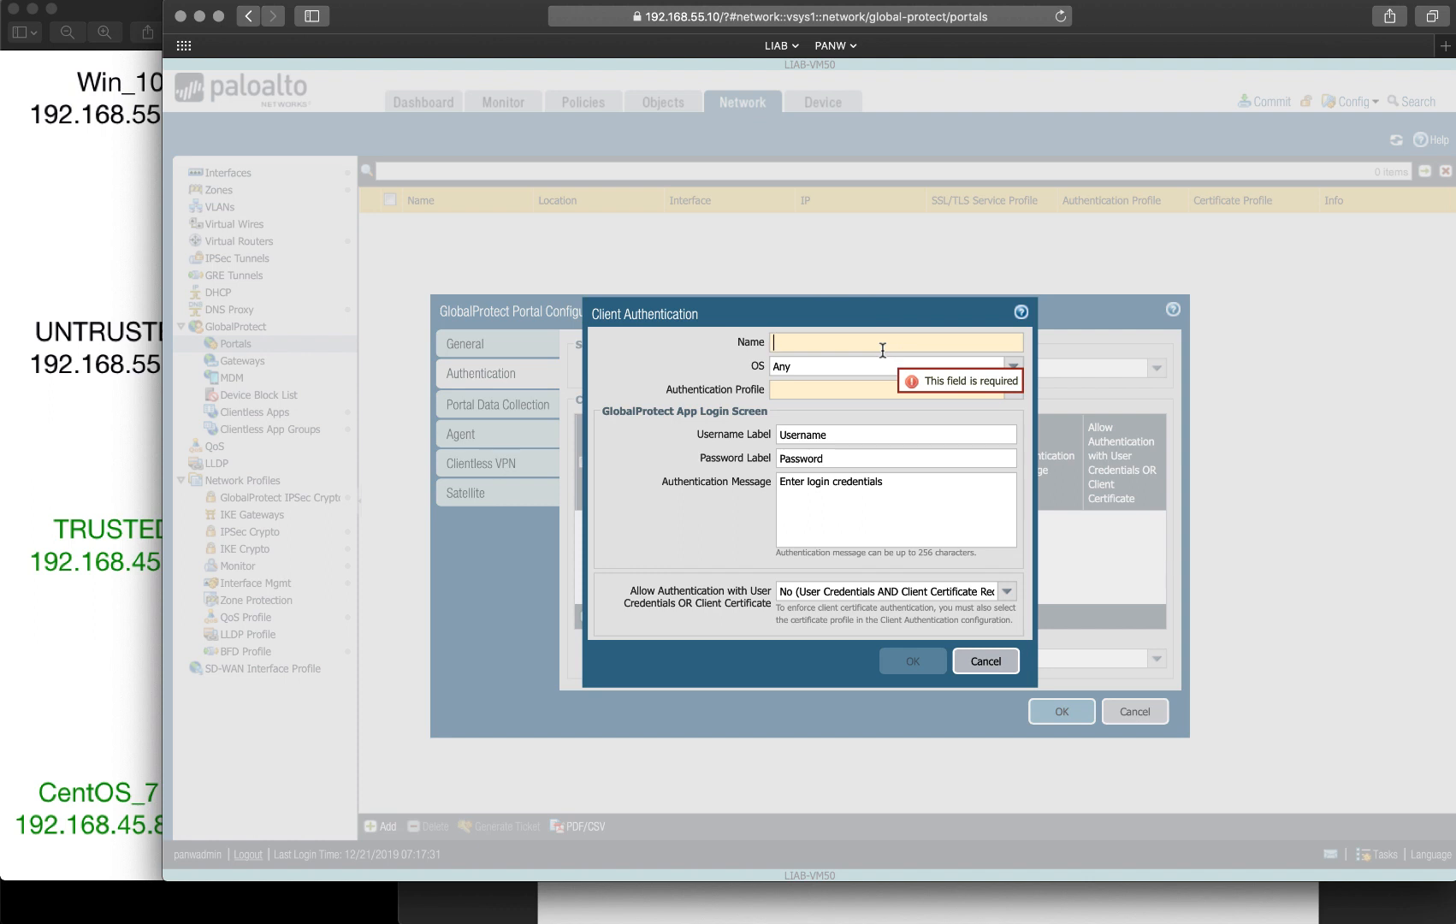
type("LO")
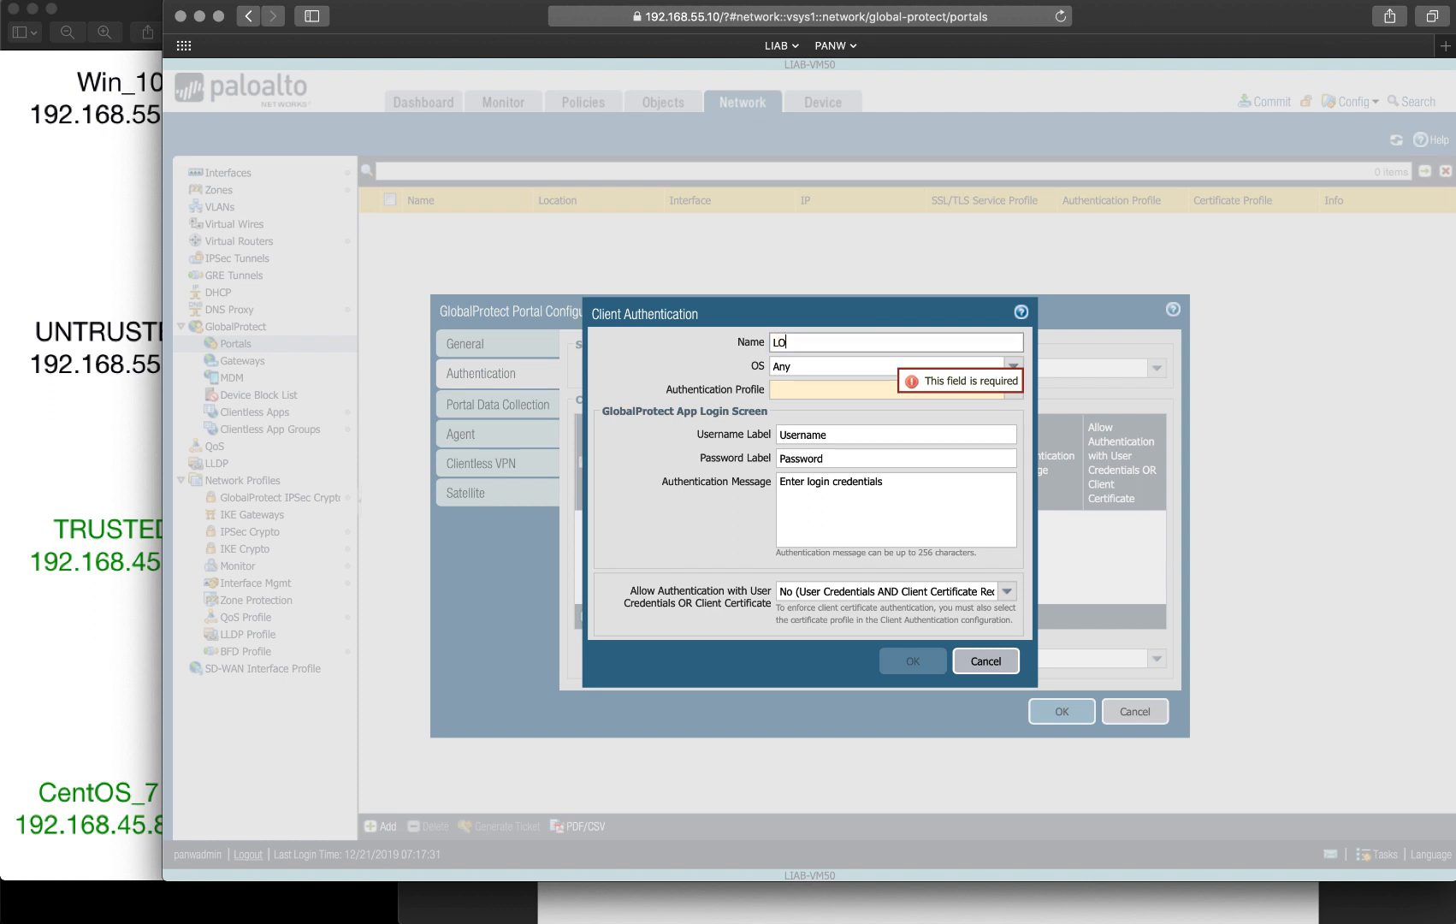
type("CAL-DB")
left_click(1015, 391)
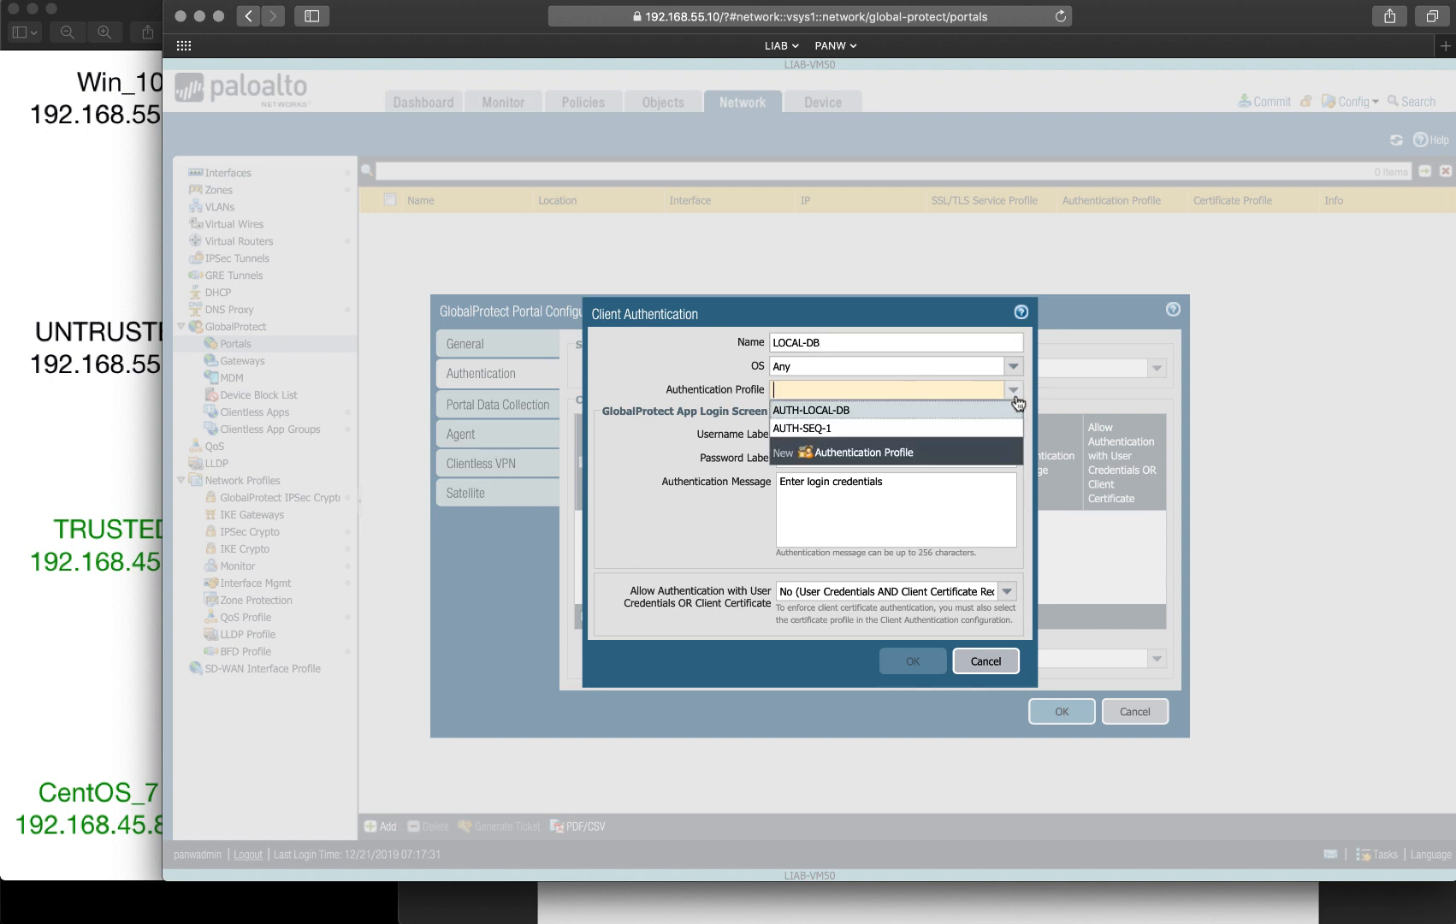
left_click(826, 431)
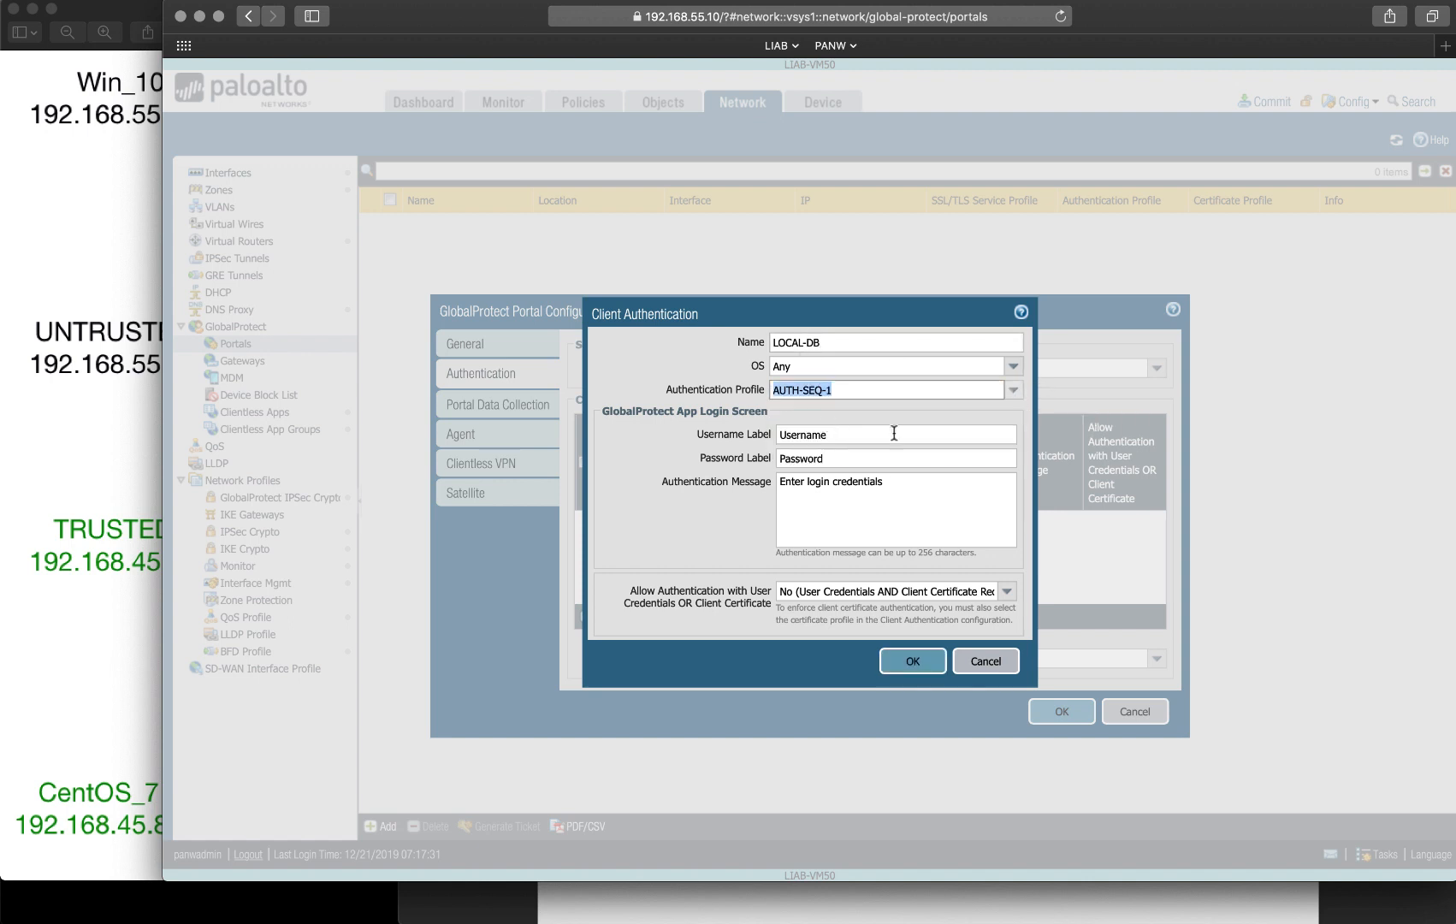
left_click_drag(818, 339, 729, 343)
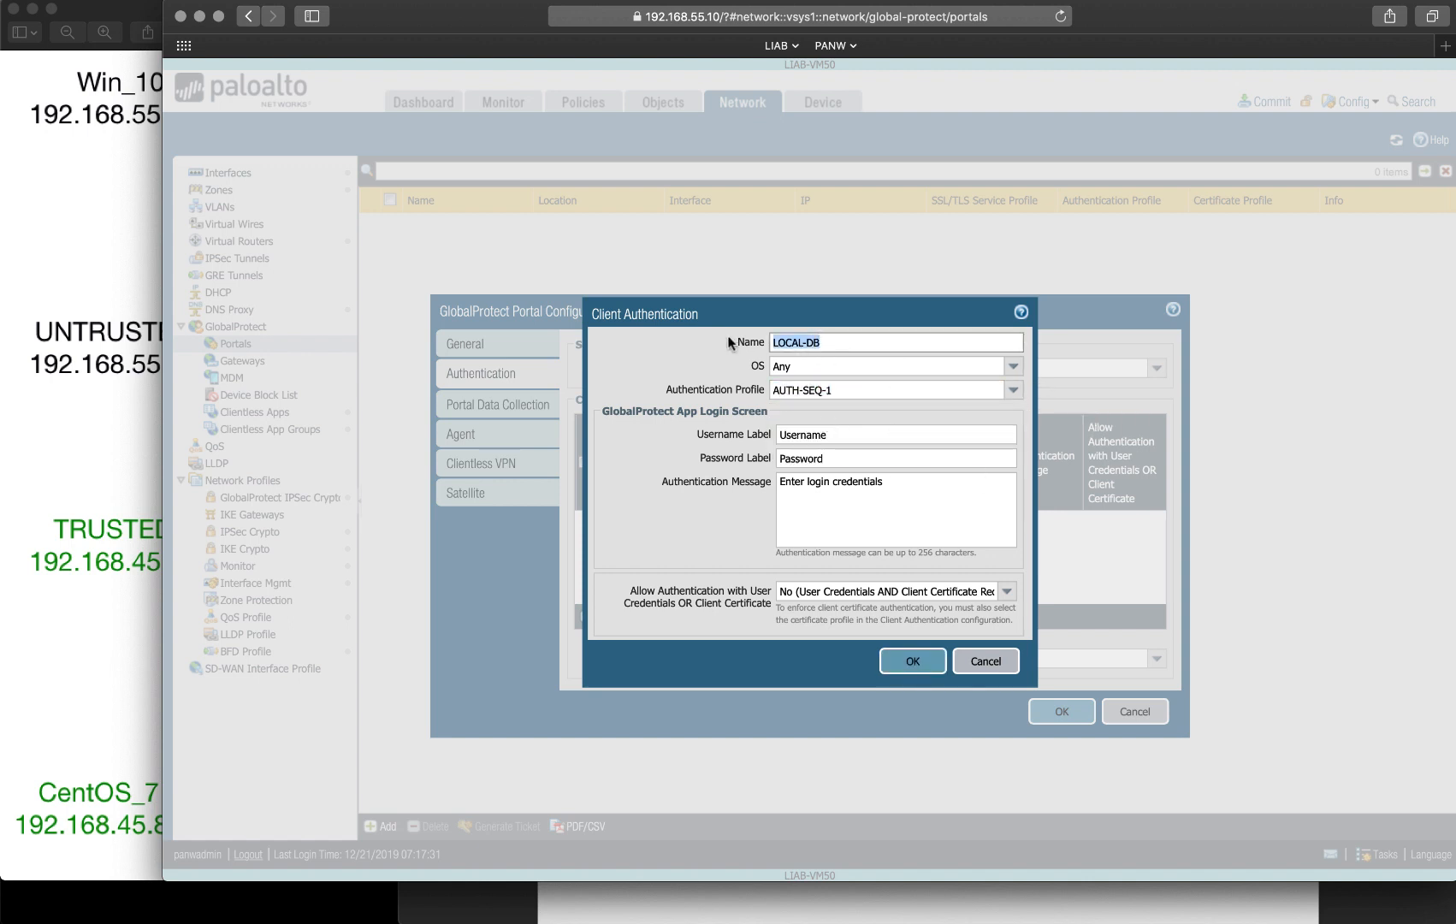
type("AUTH-SEQ-1")
left_click(910, 662)
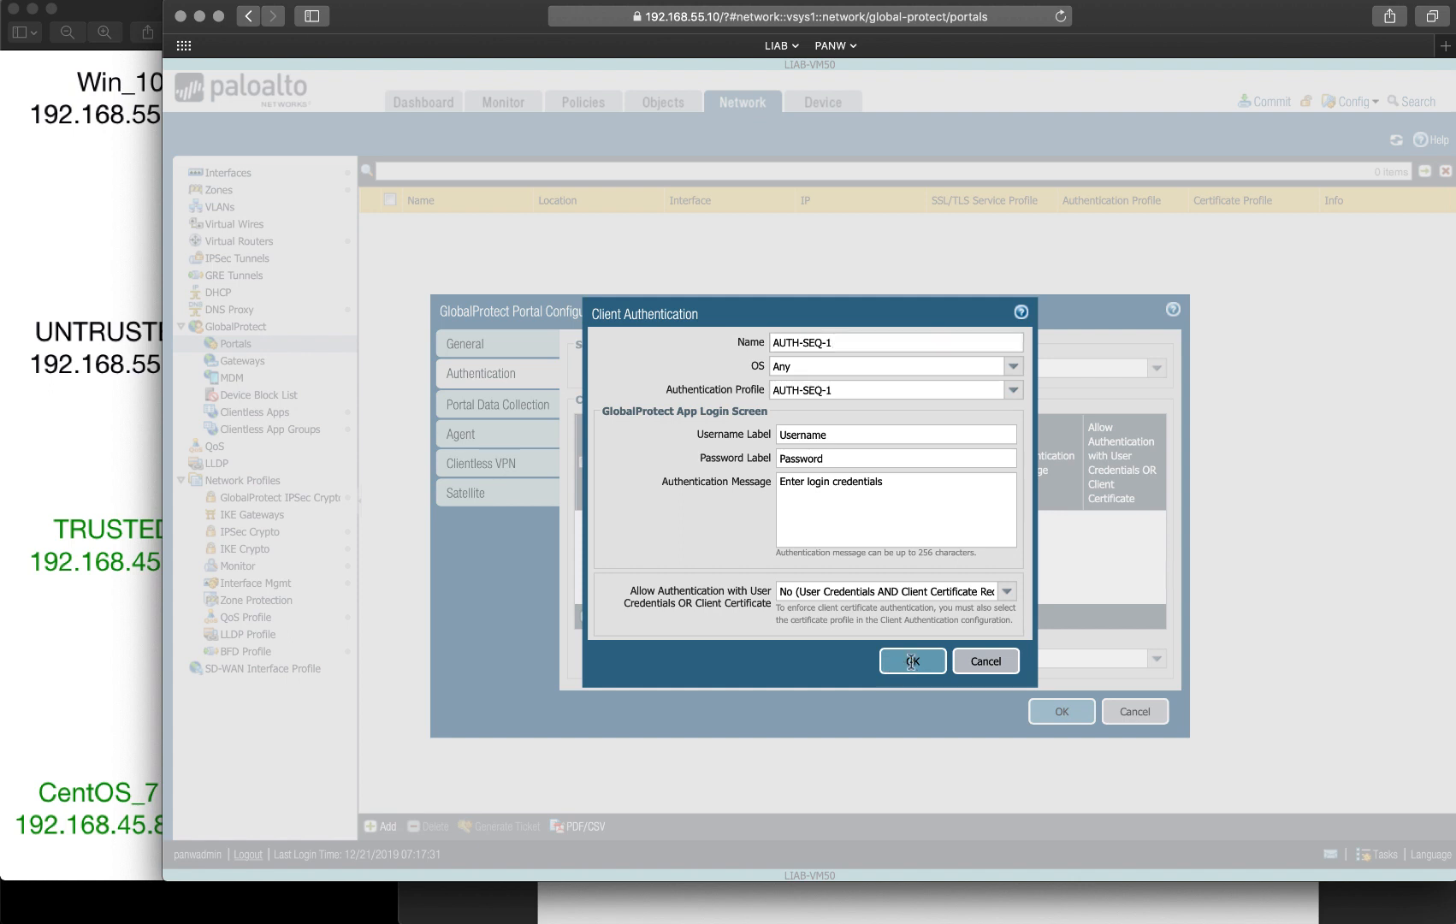
Step: Enable clientless VPN on the portal and set its hostname to 192.168.55.20
left_click(459, 468)
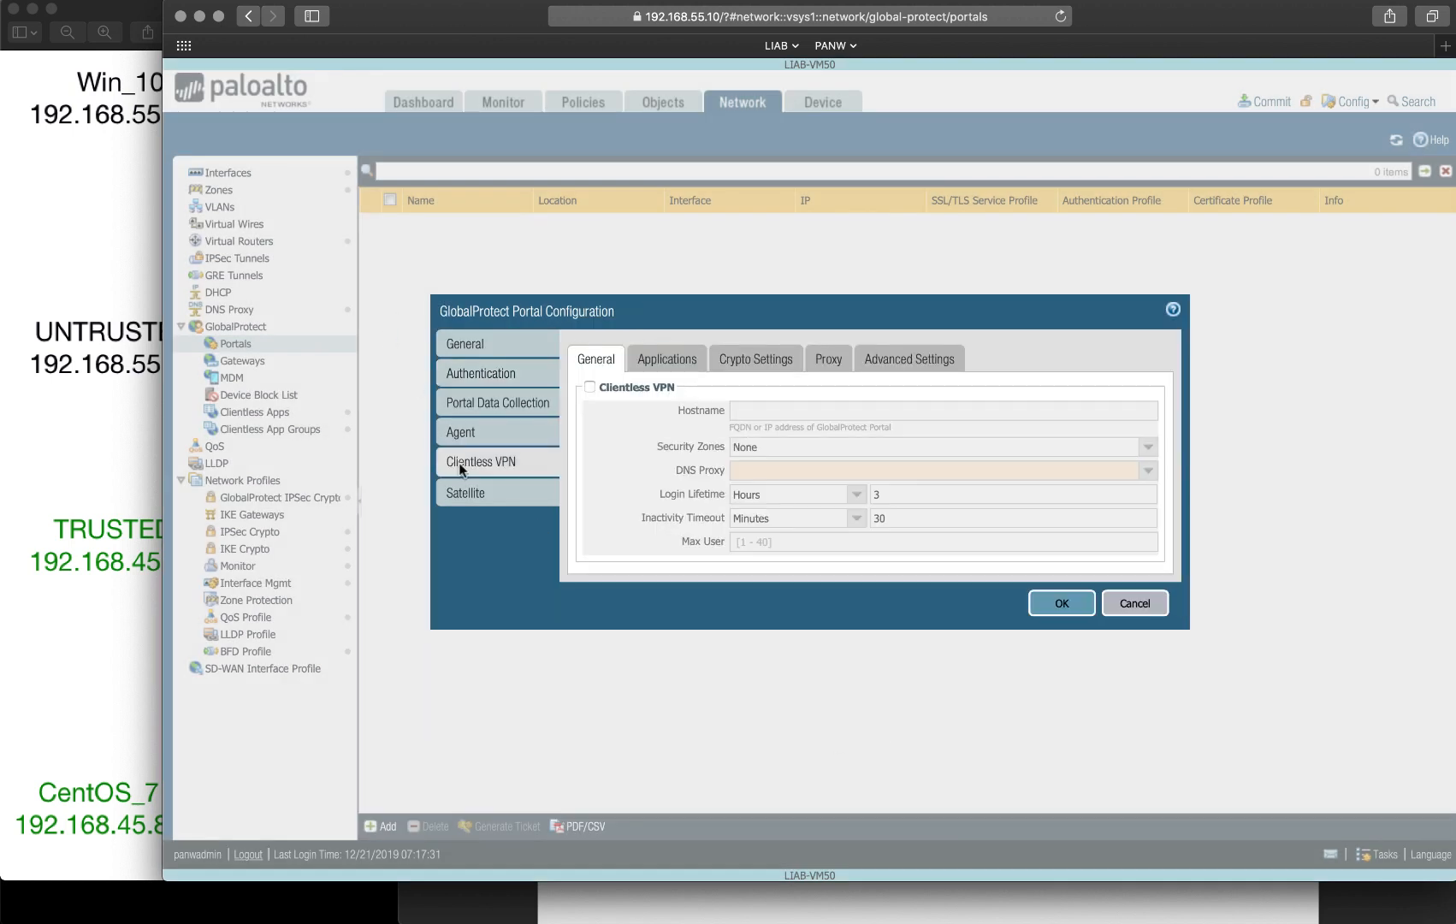
left_click(588, 387)
left_click(796, 408)
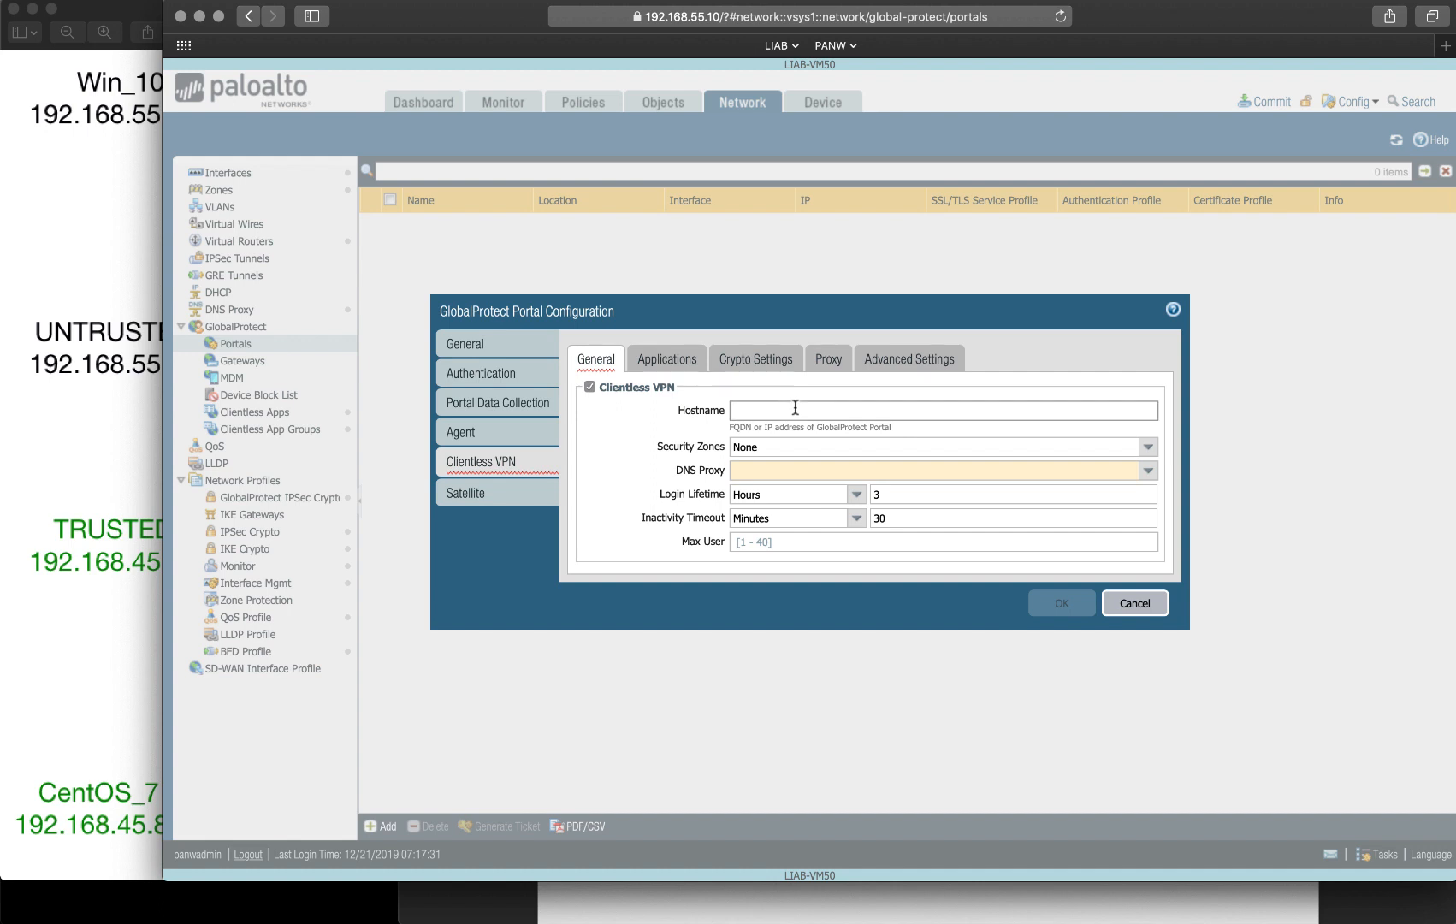
type("192.168.55.20")
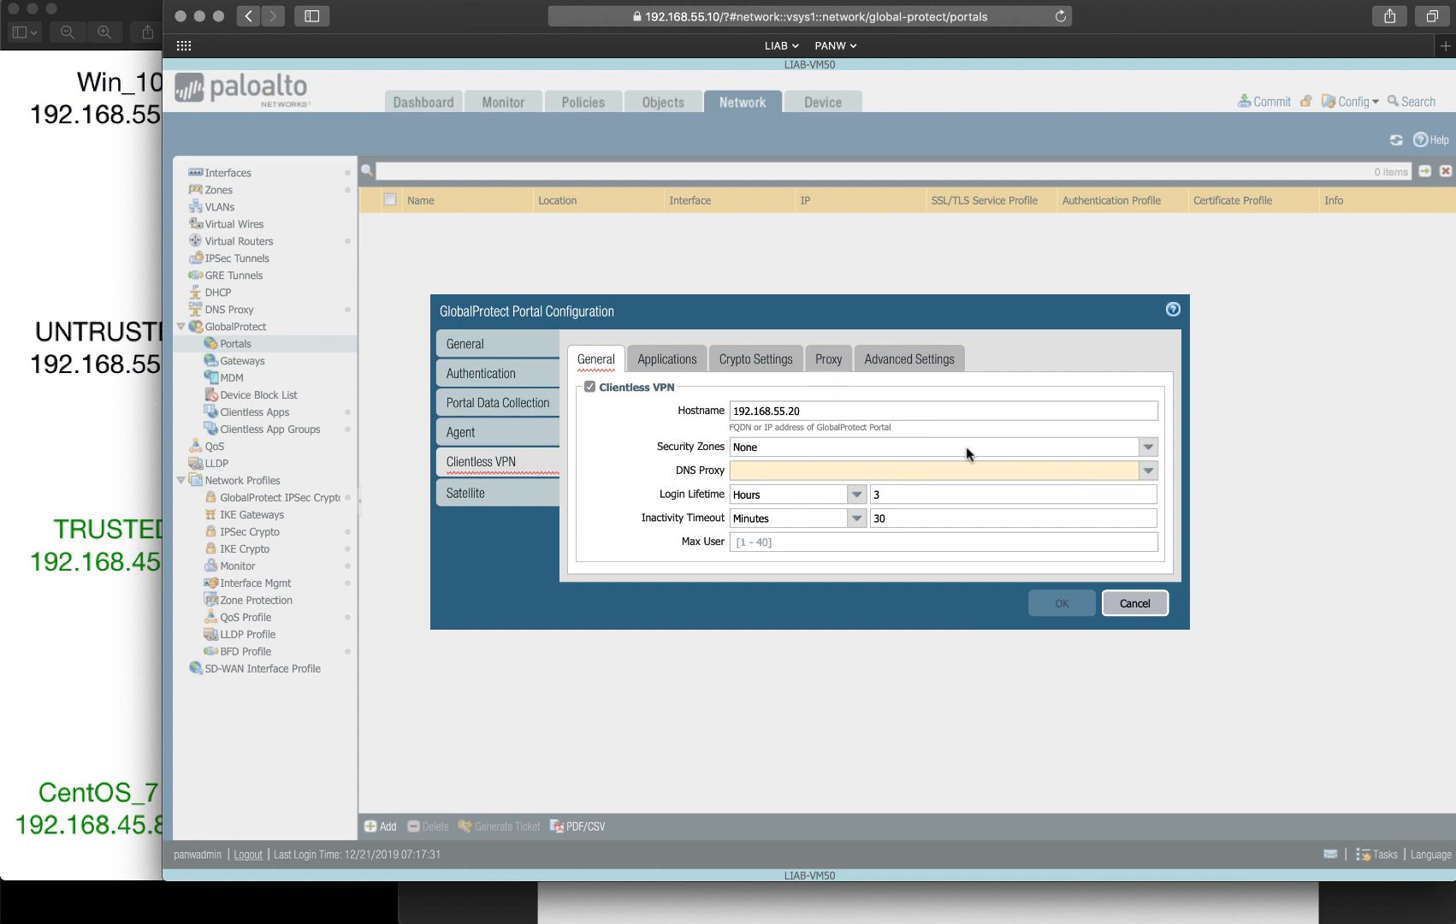
Step: Set the clientless VPN security zone to L3-VPN-CL, the DNS proxy to default-dns-proxy, and the maximum users to 10
left_click(1149, 449)
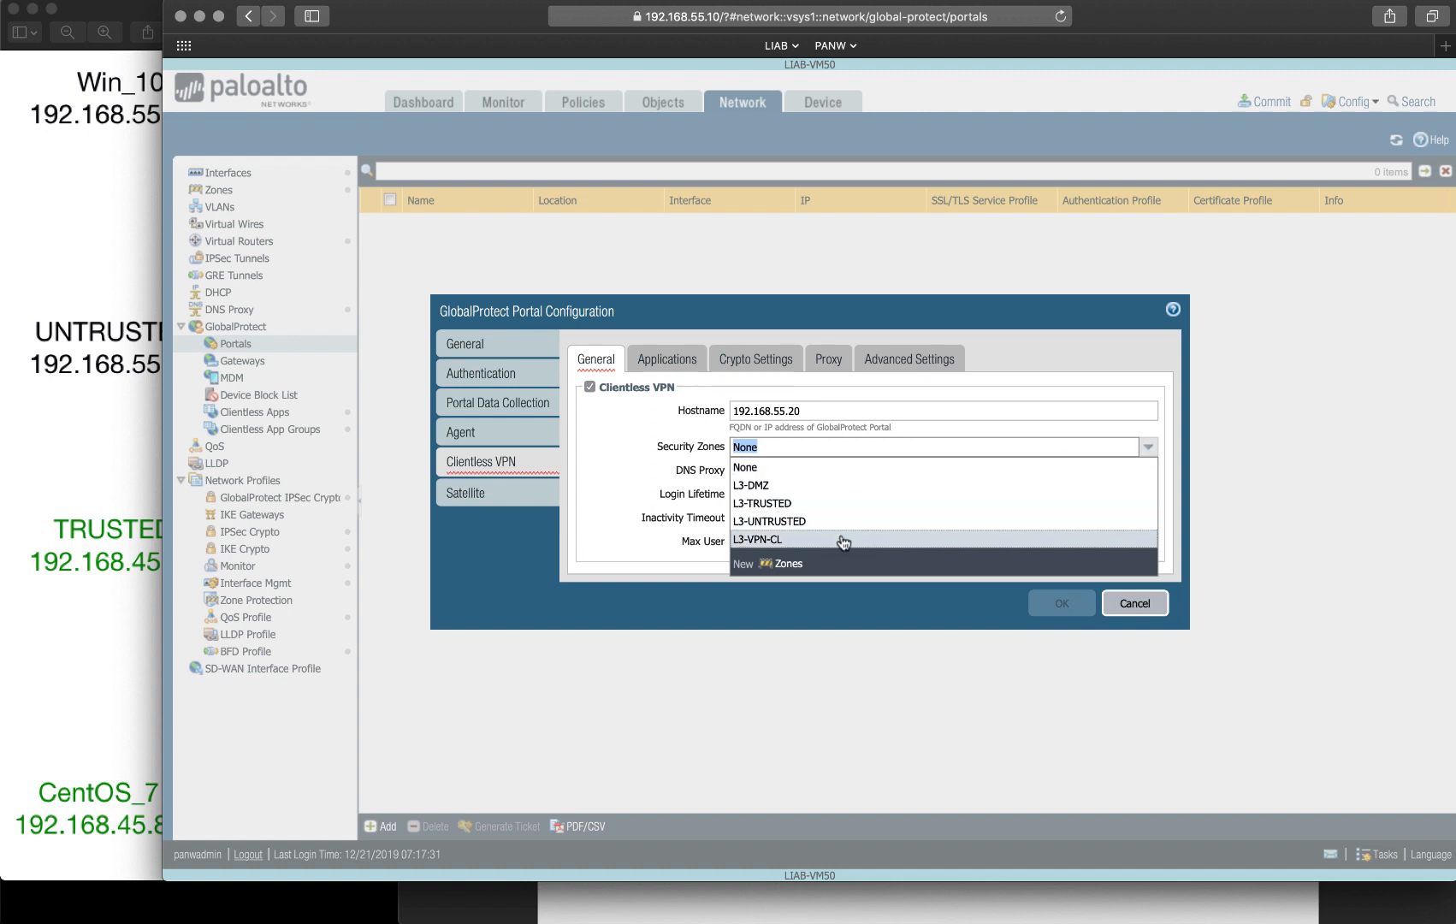
left_click(843, 539)
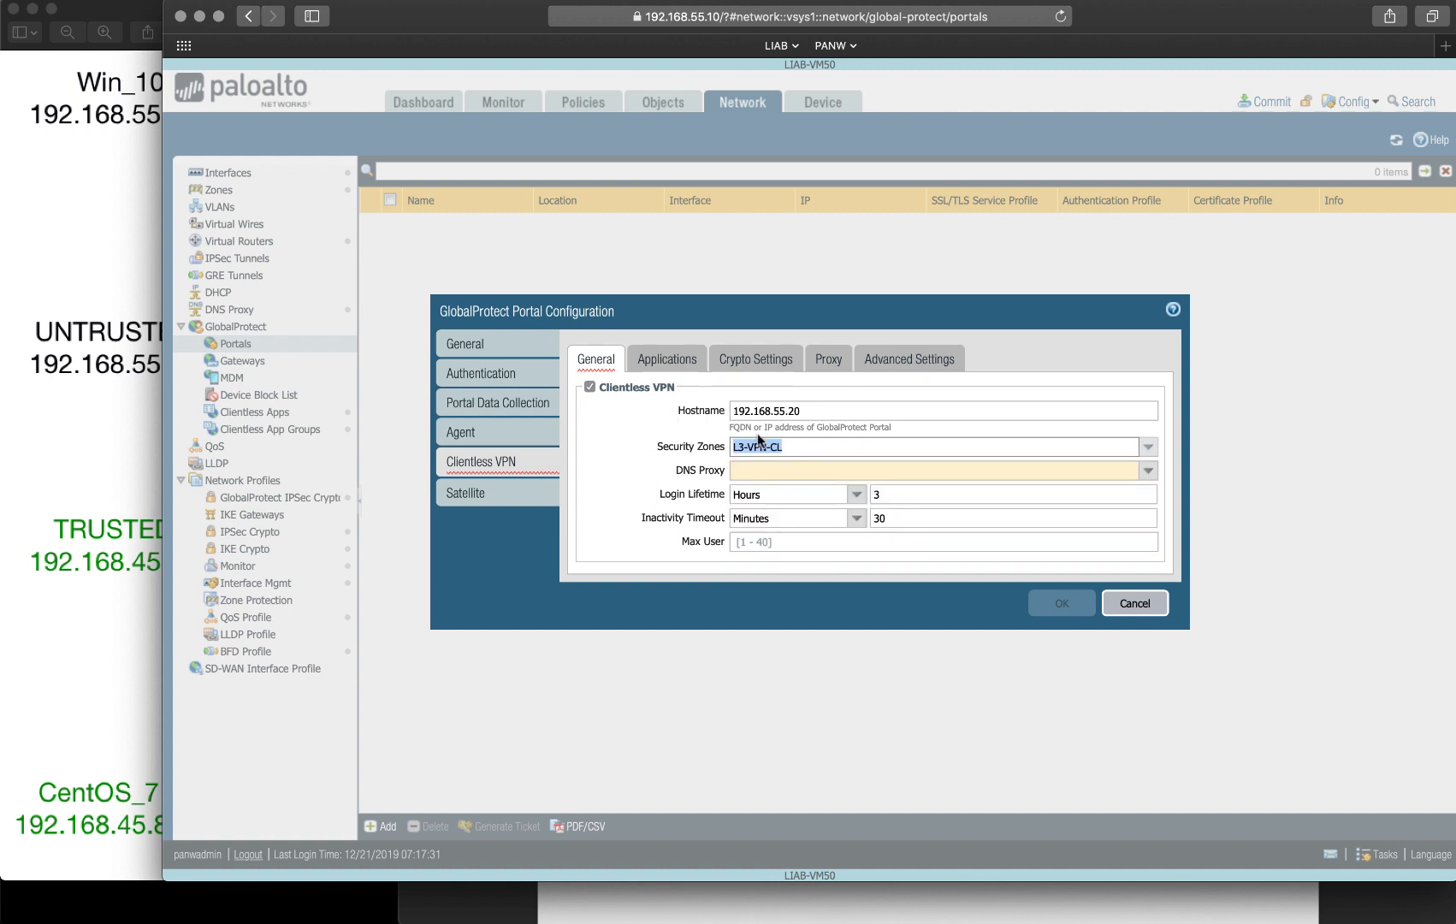
left_click(1149, 473)
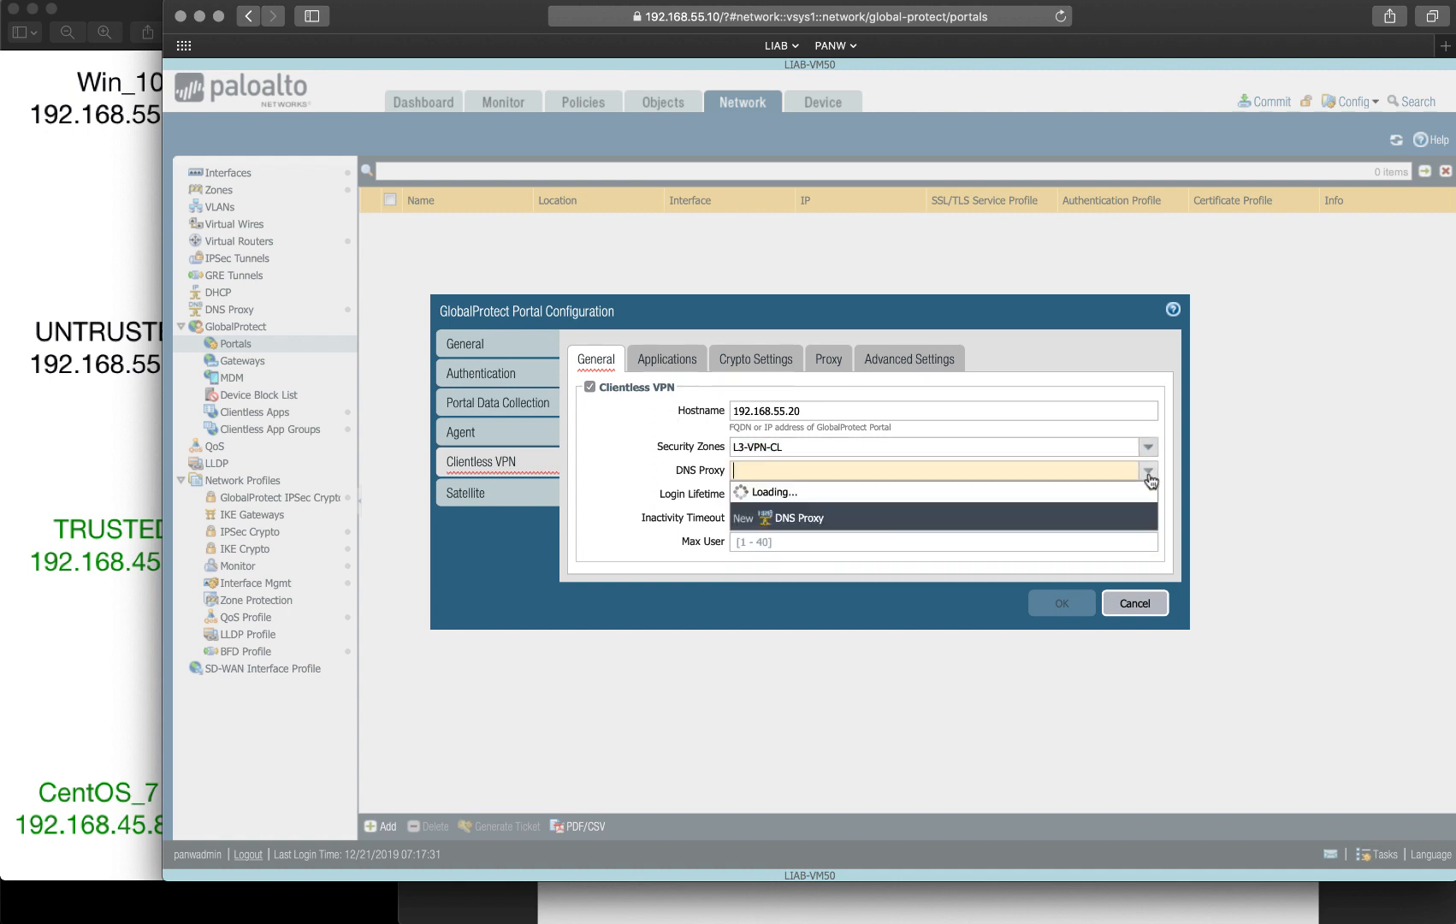
left_click(770, 494)
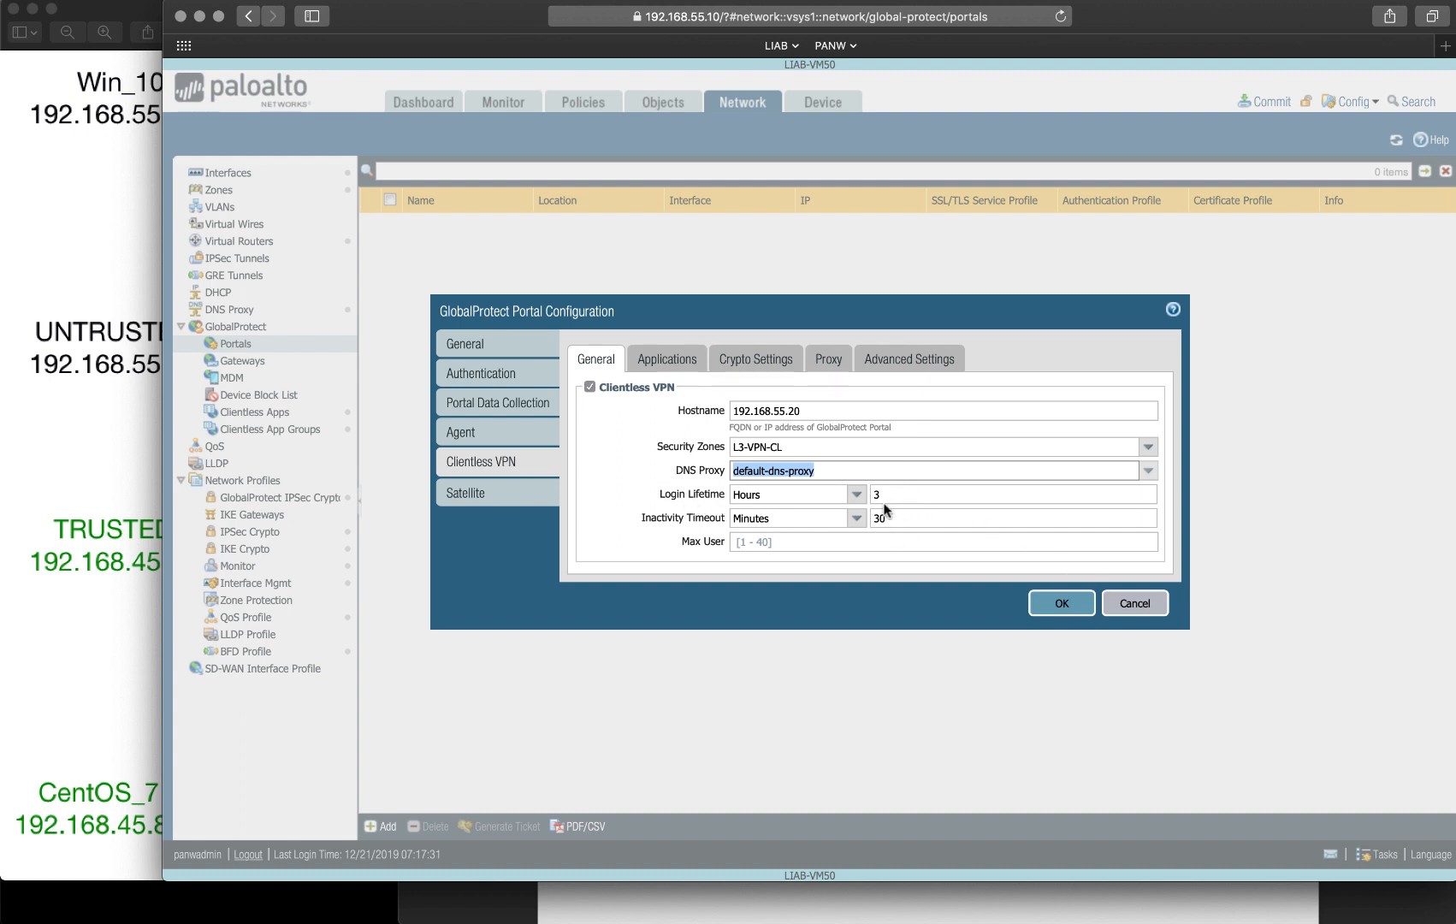
left_click(832, 542)
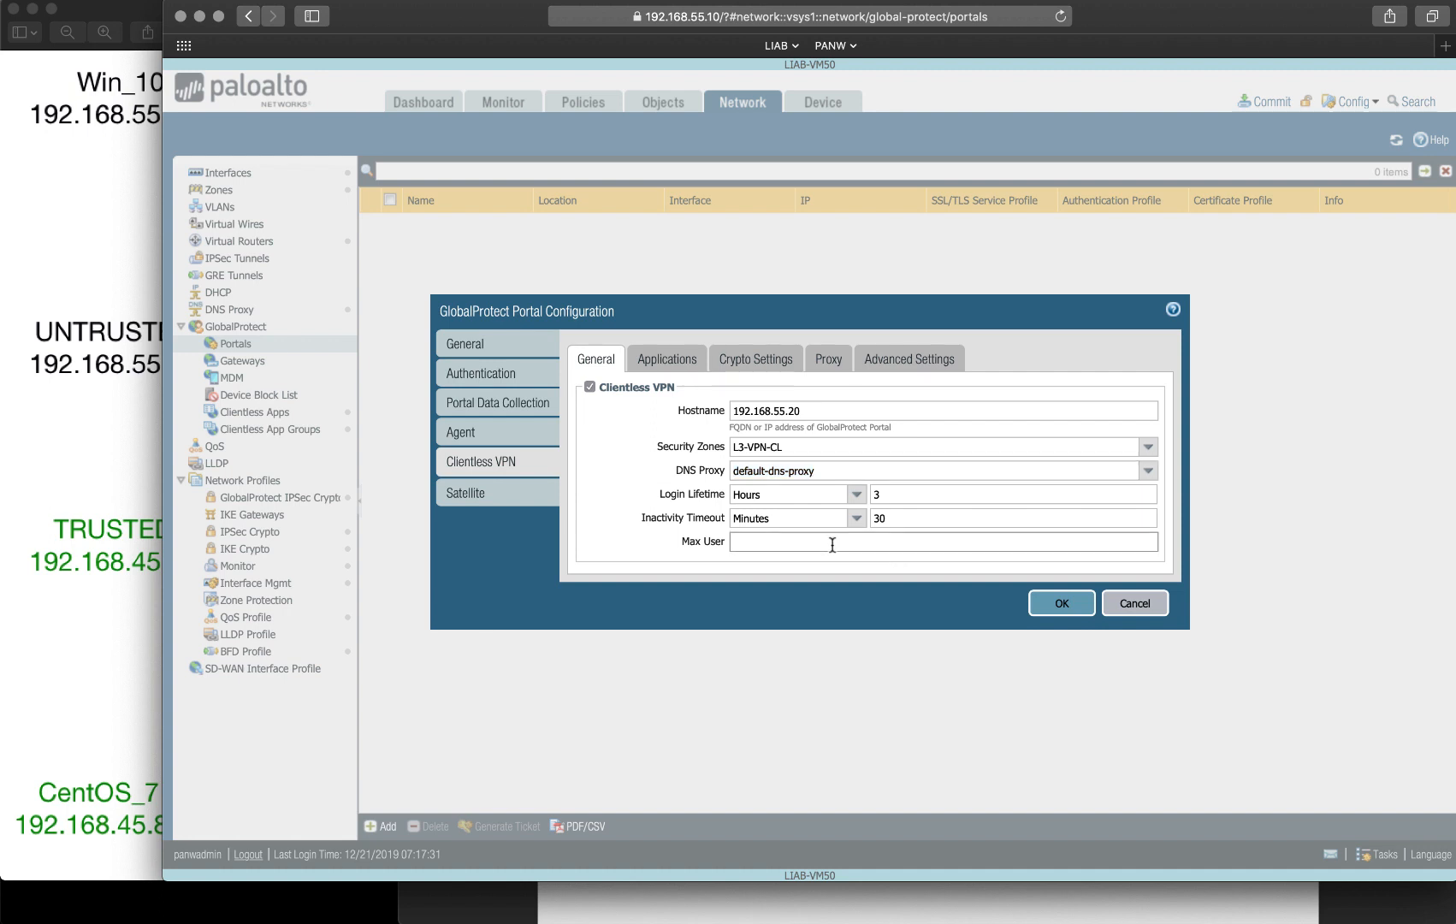
type("10")
left_click(835, 595)
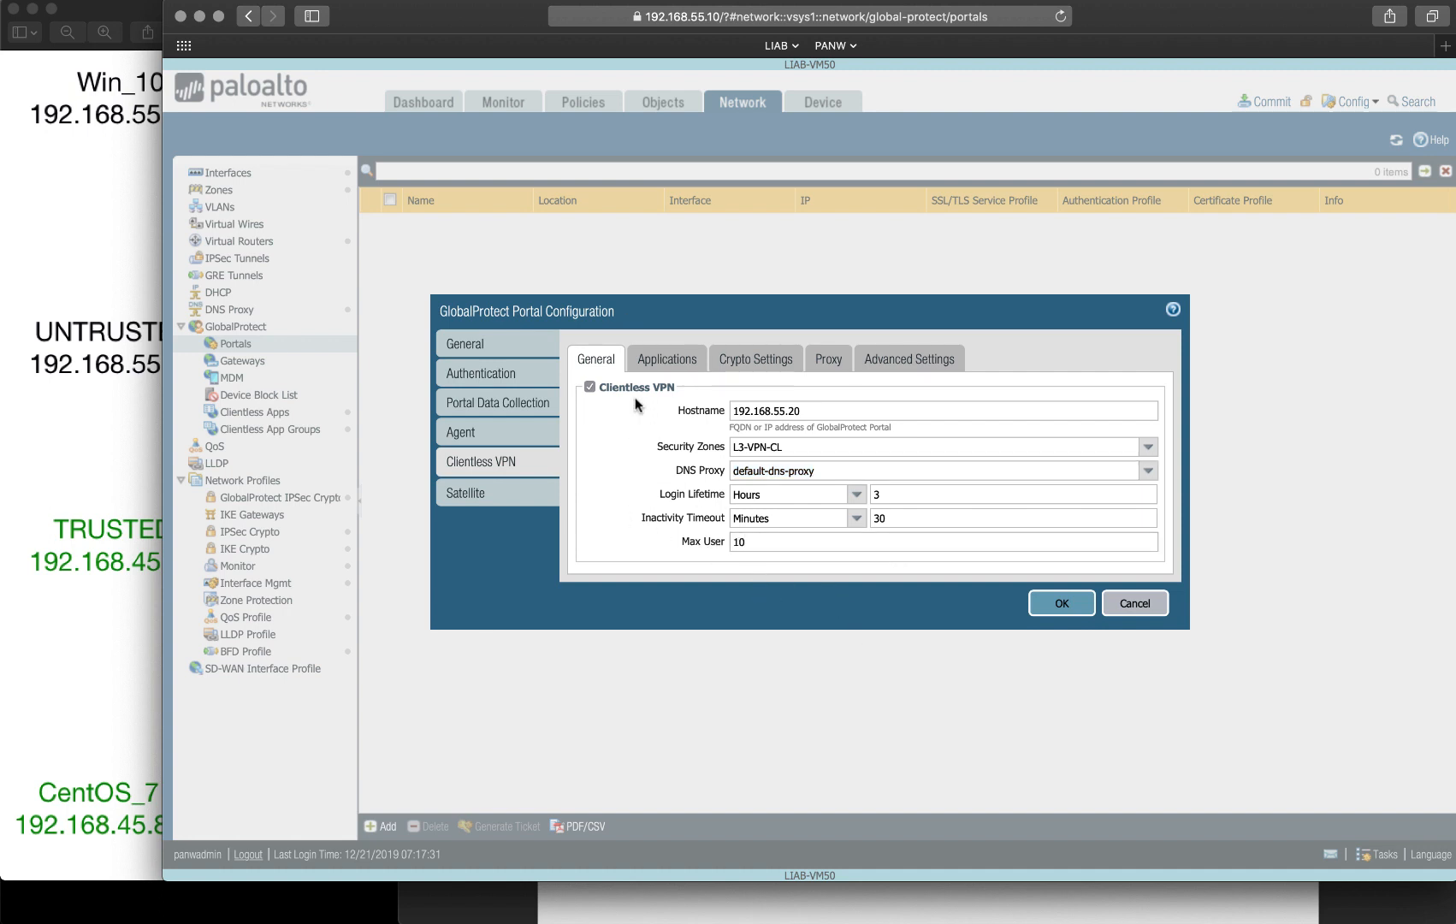
Step: Add an applications-to-user mapping named ADMIN-APPS that gives the GP-ADMIN user group the GP-ADMIN-APPS application group
left_click(667, 360)
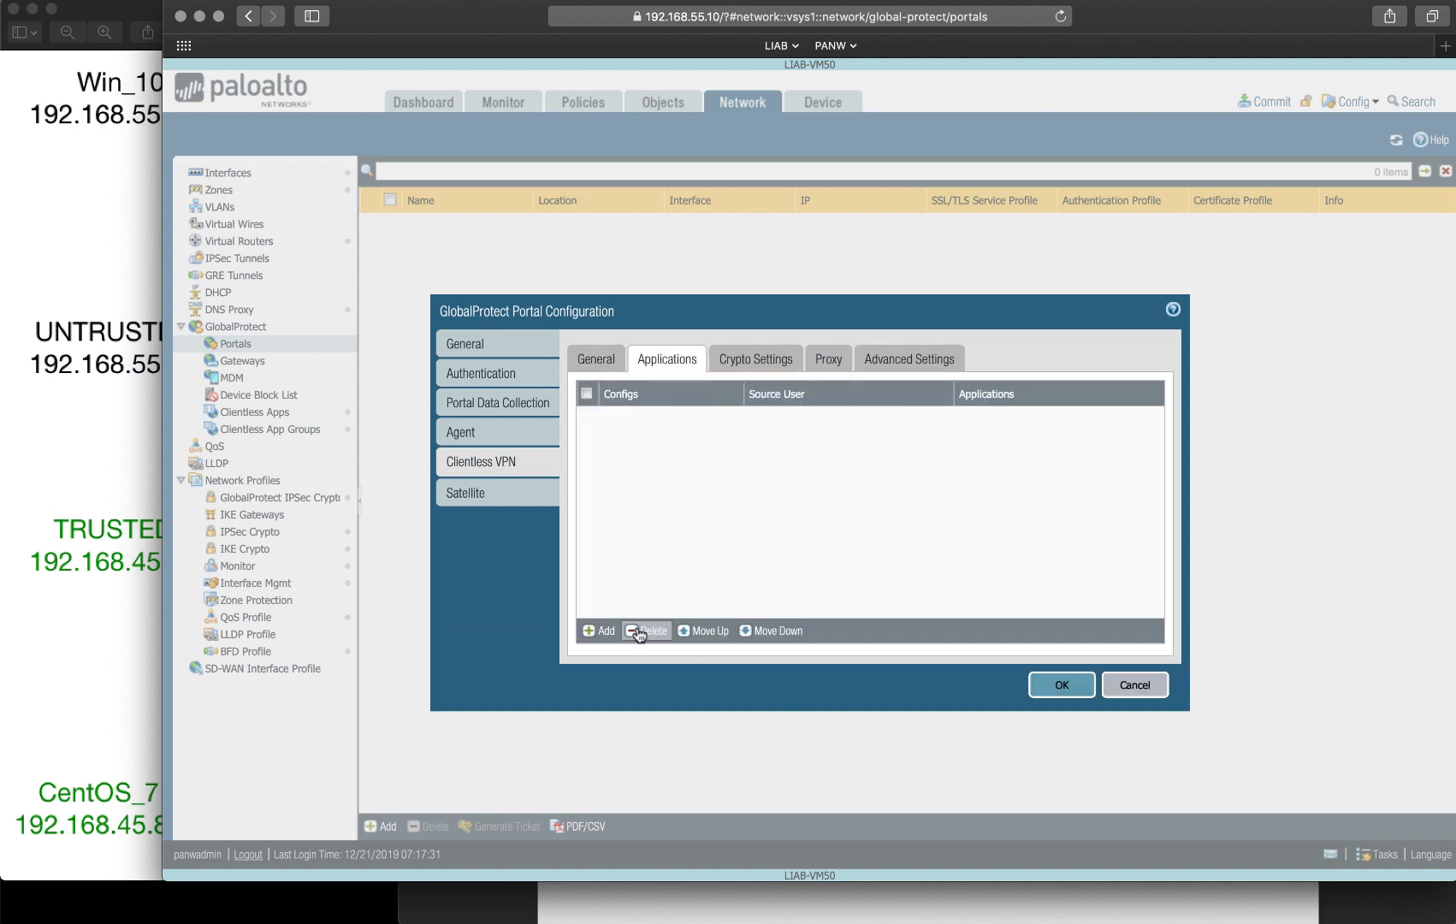
left_click(606, 630)
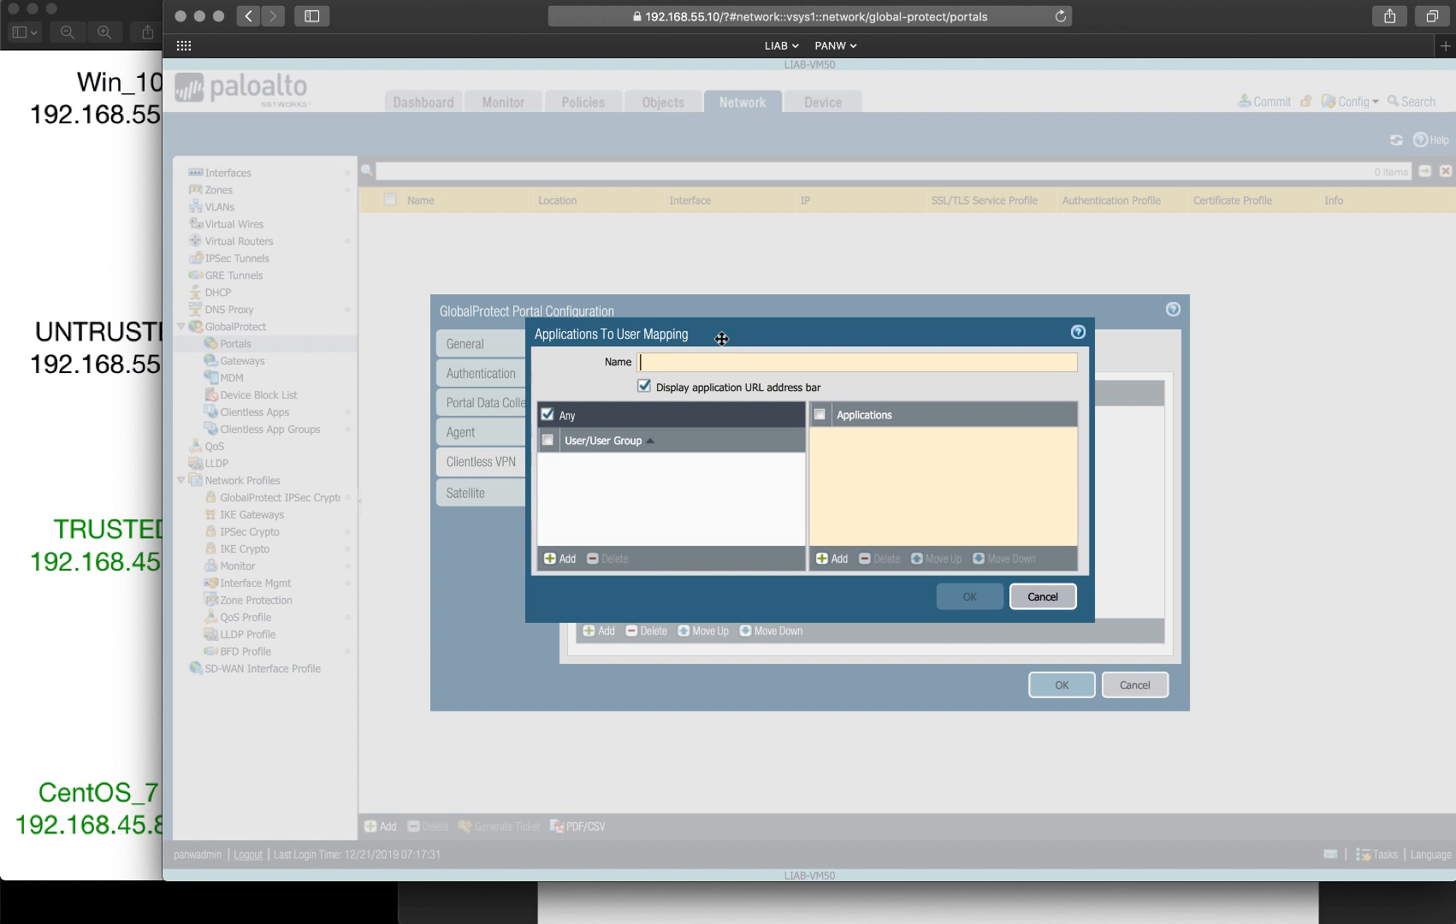
type("ADMIN-")
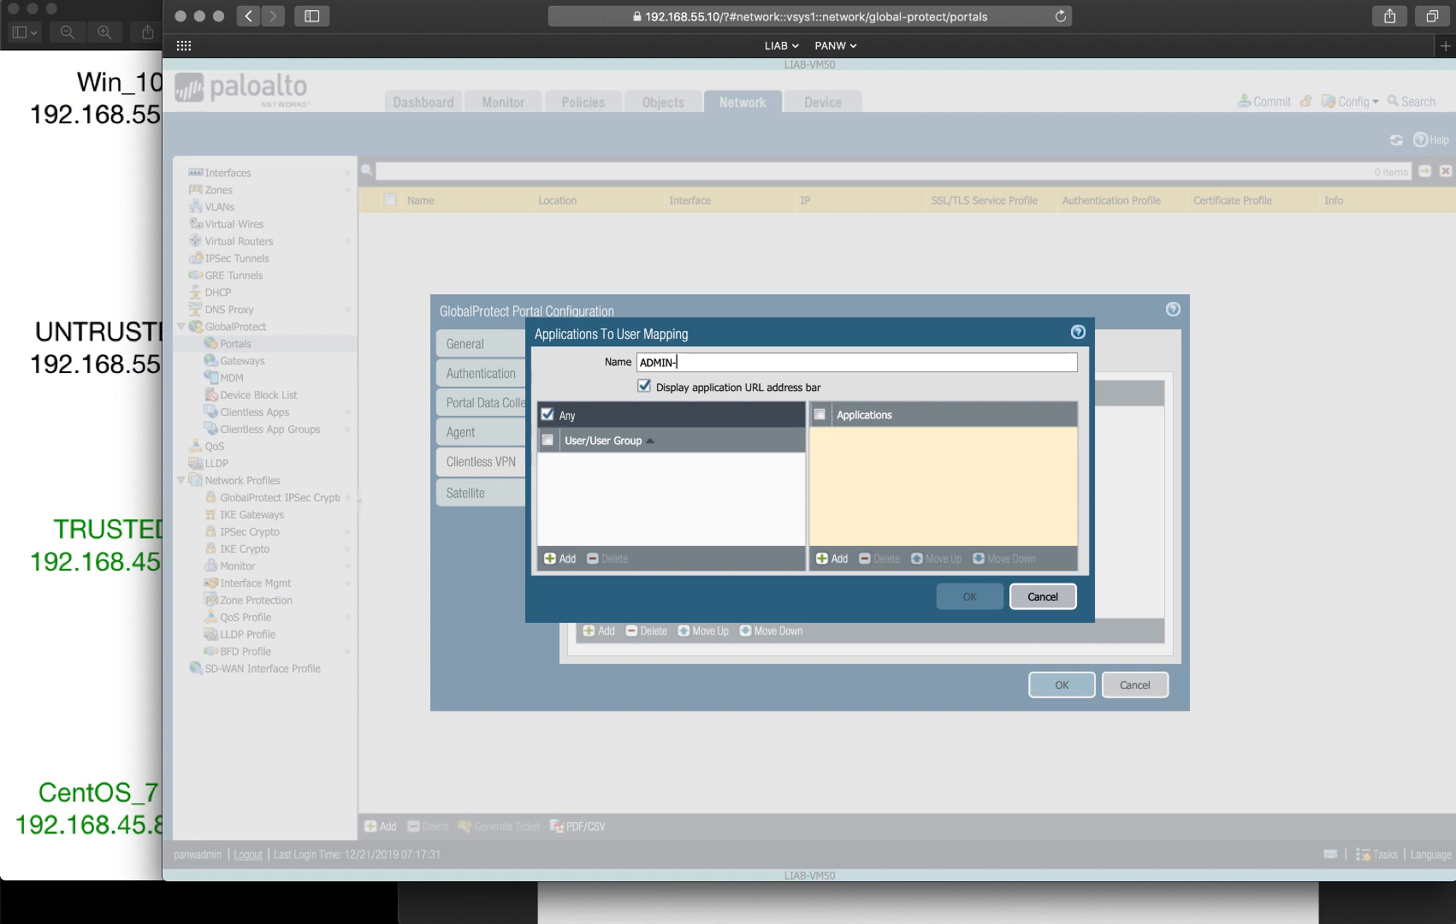
type("S")
left_click(844, 559)
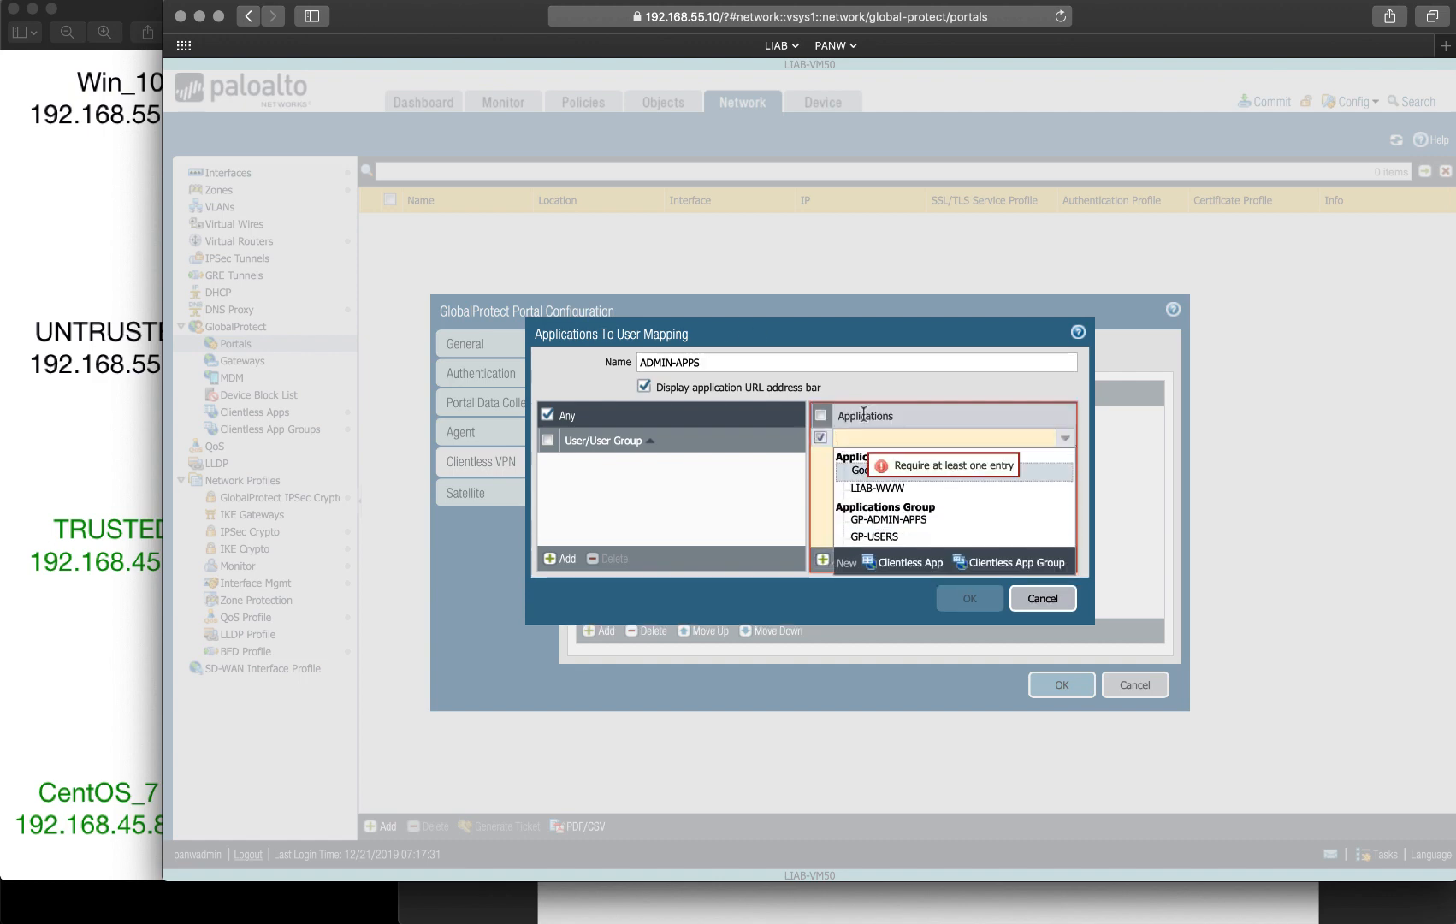
left_click(888, 519)
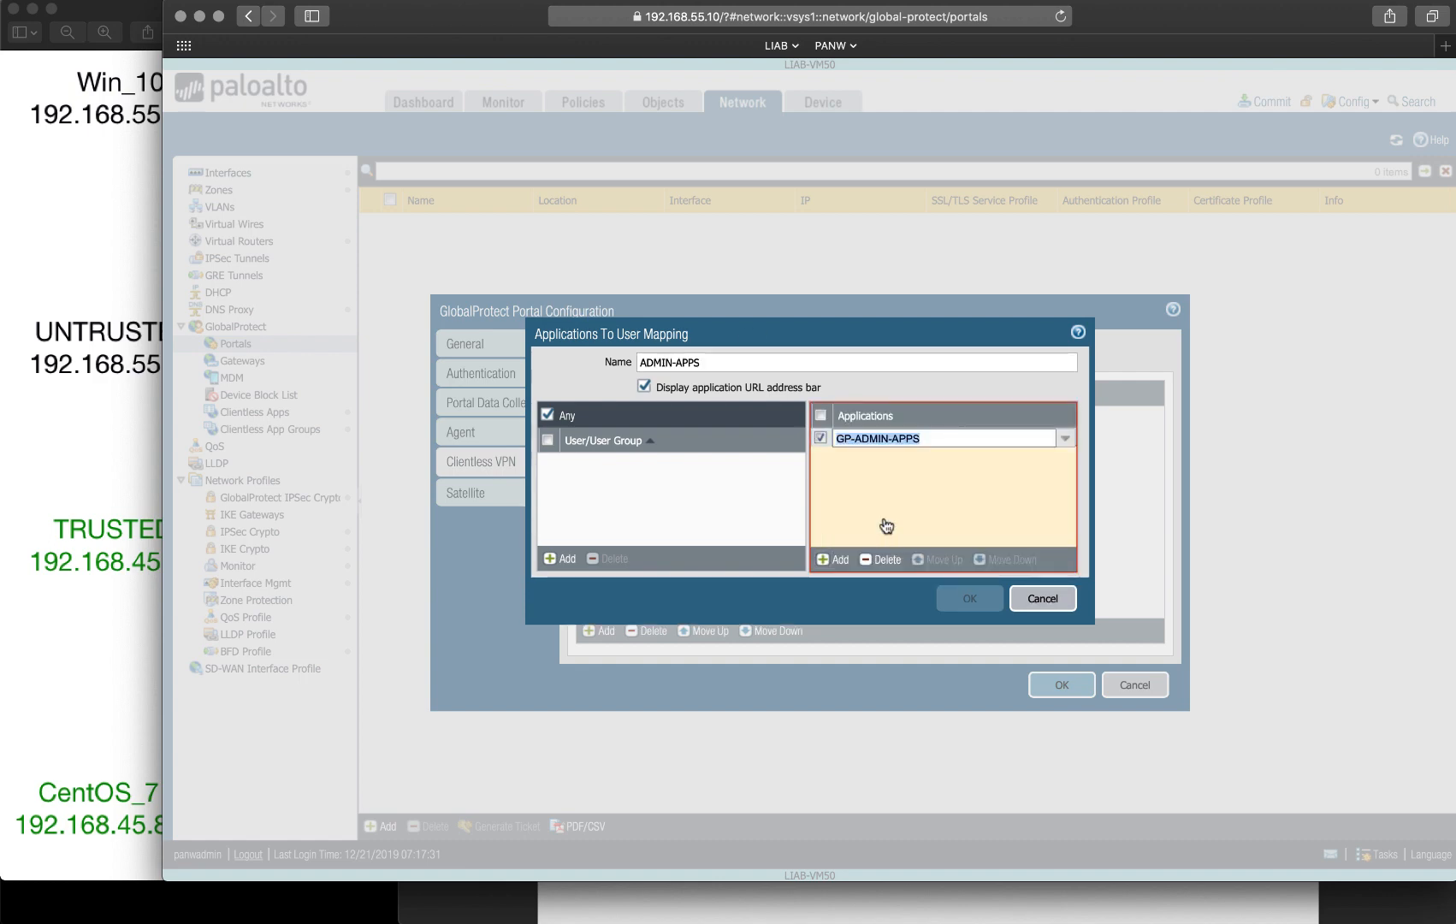
left_click(698, 514)
left_click(566, 559)
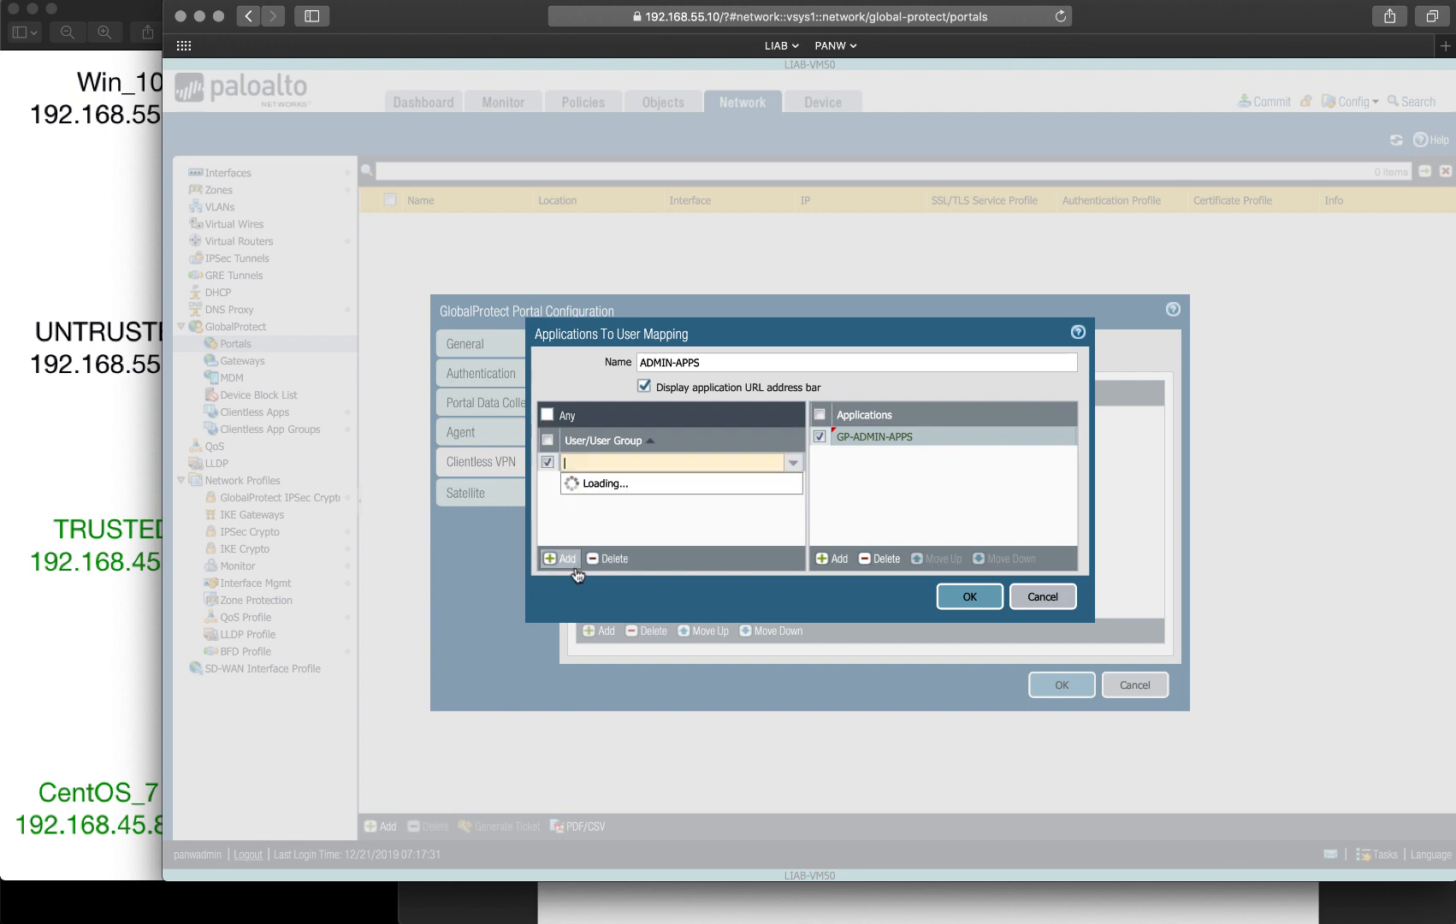
left_click(600, 484)
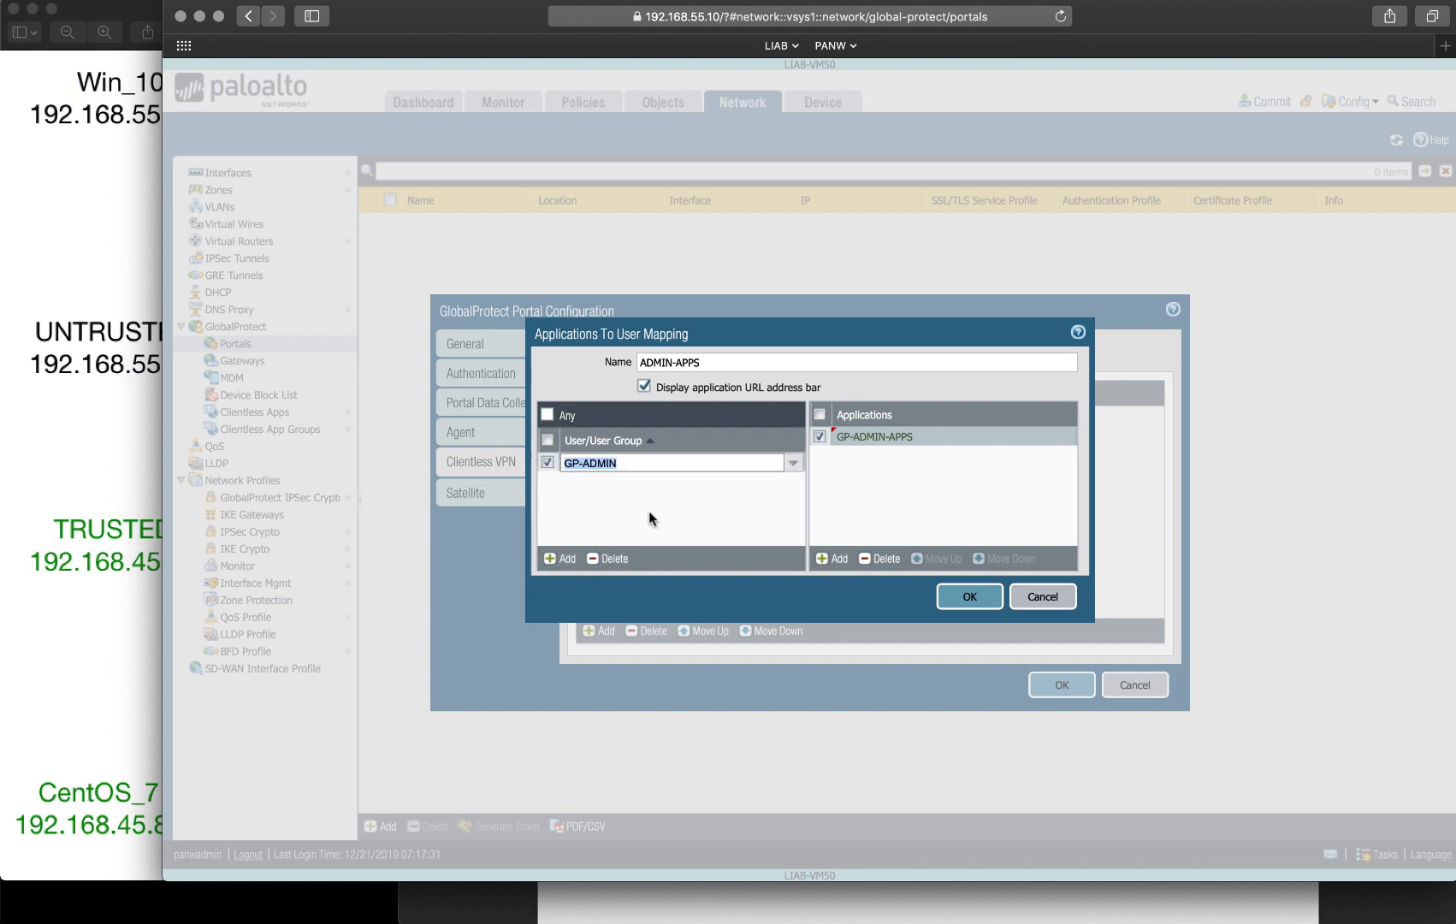
left_click(655, 521)
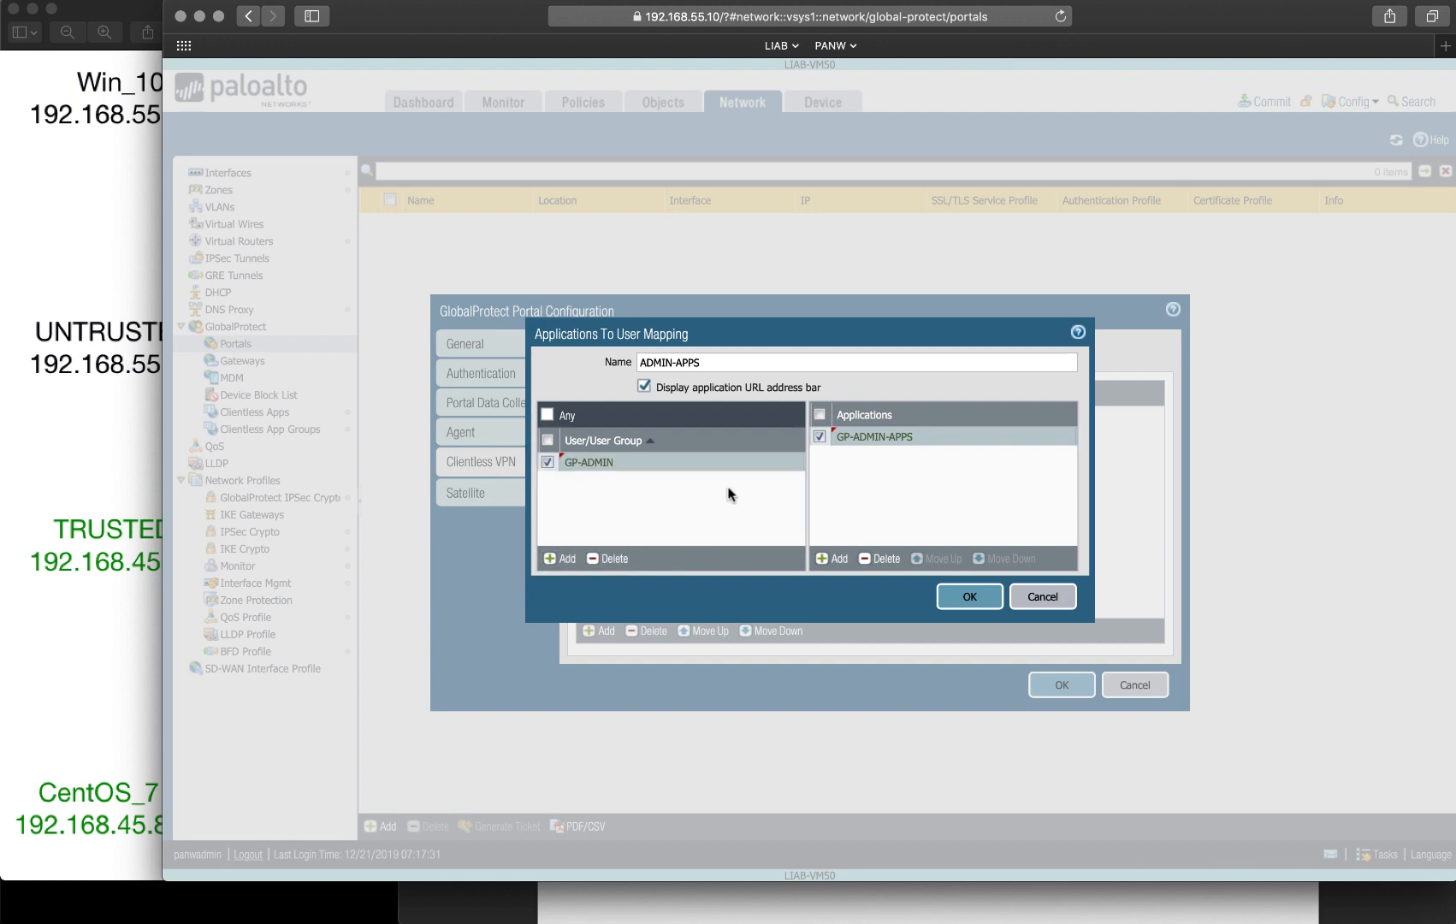
left_click(970, 596)
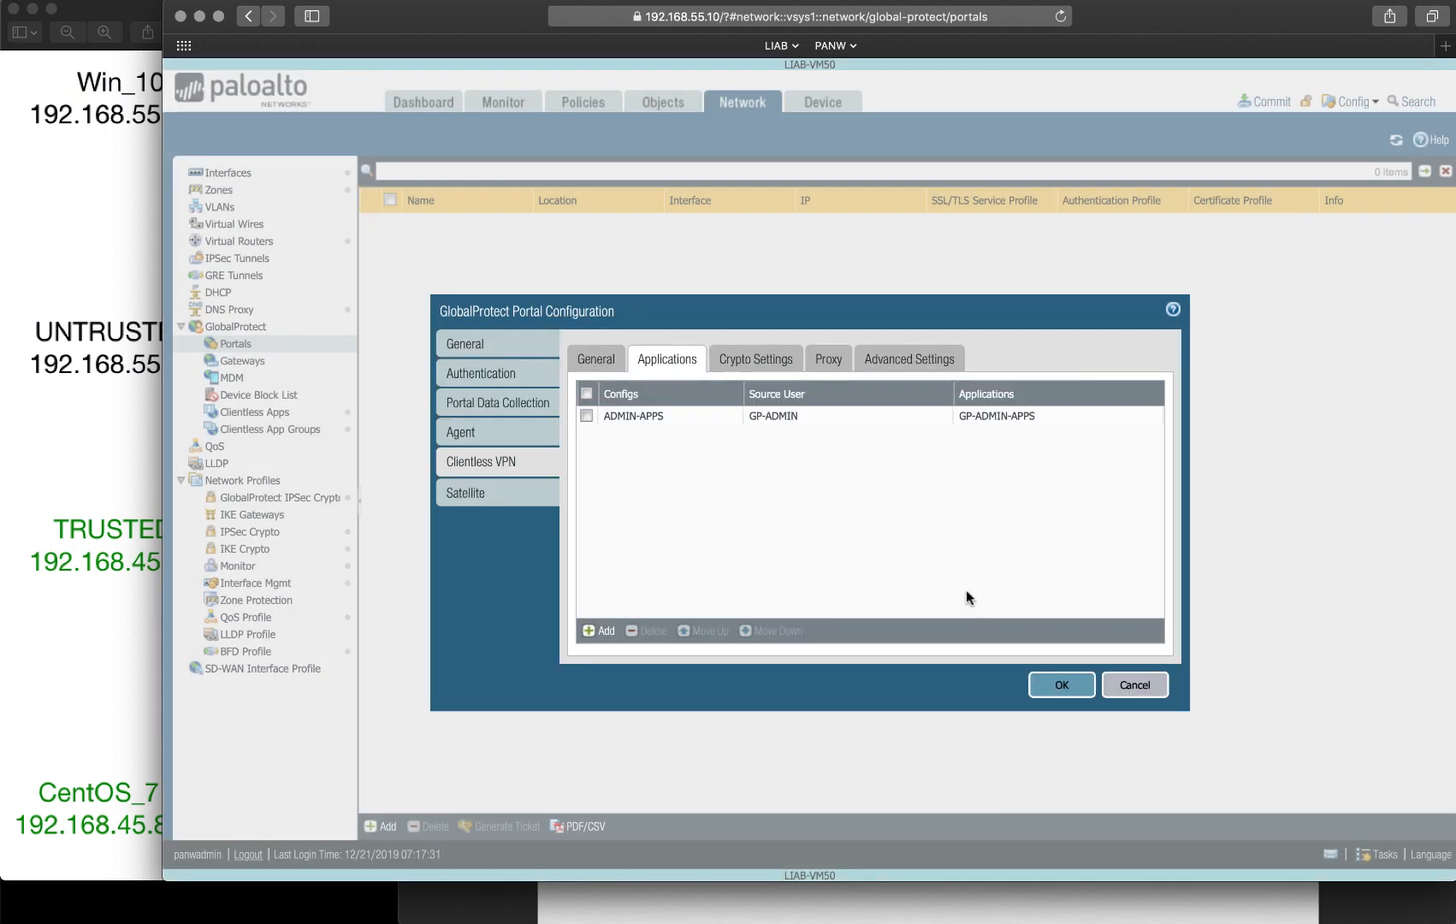
Step: Start a second applications-to-user mapping that gives the GP-USERS user group the GP-USERS application group
left_click(603, 632)
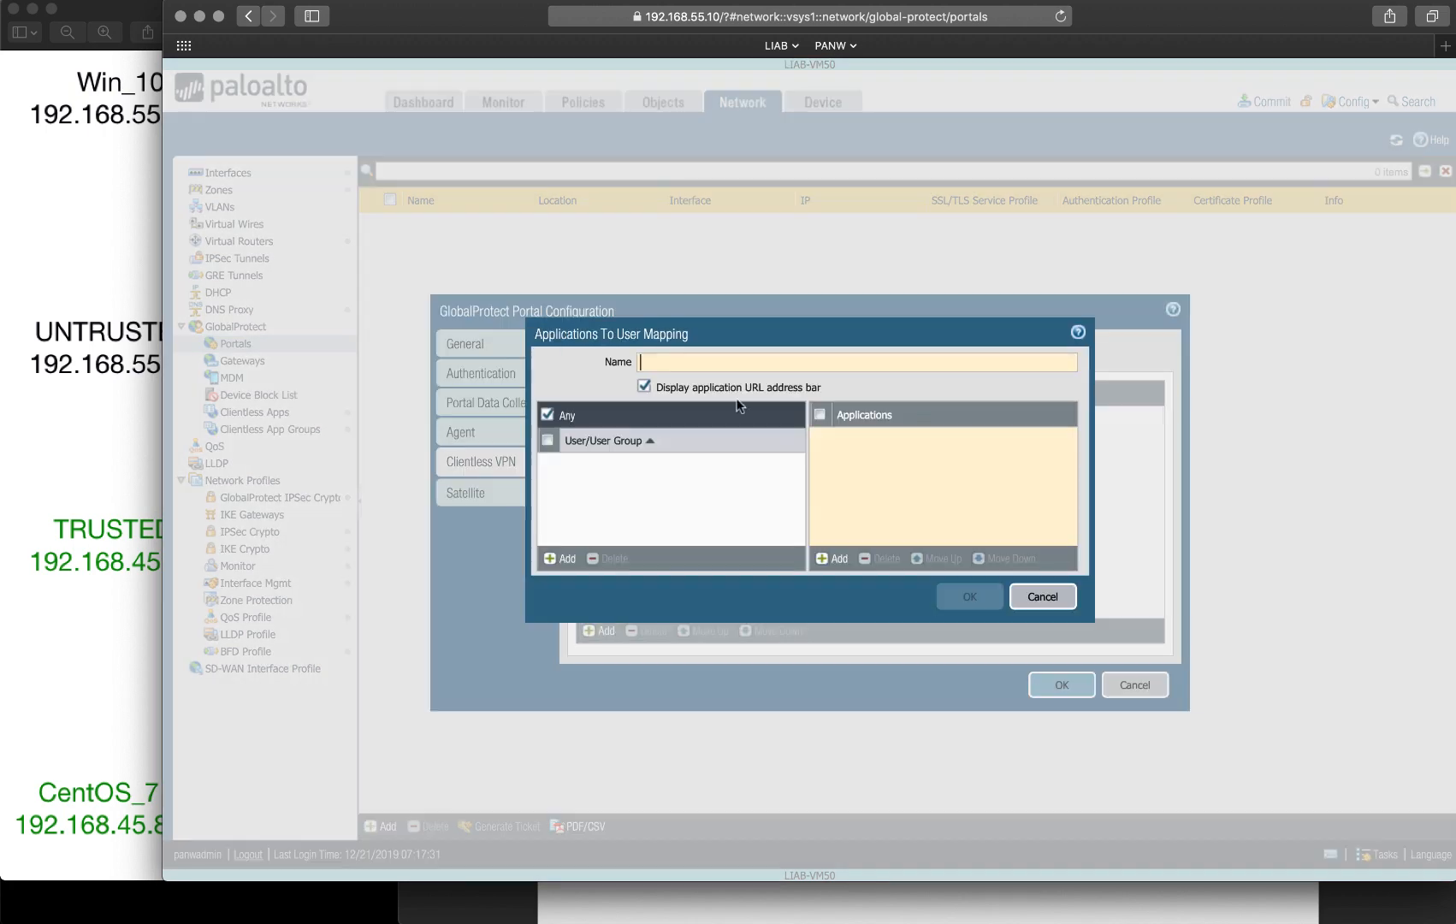
left_click(834, 559)
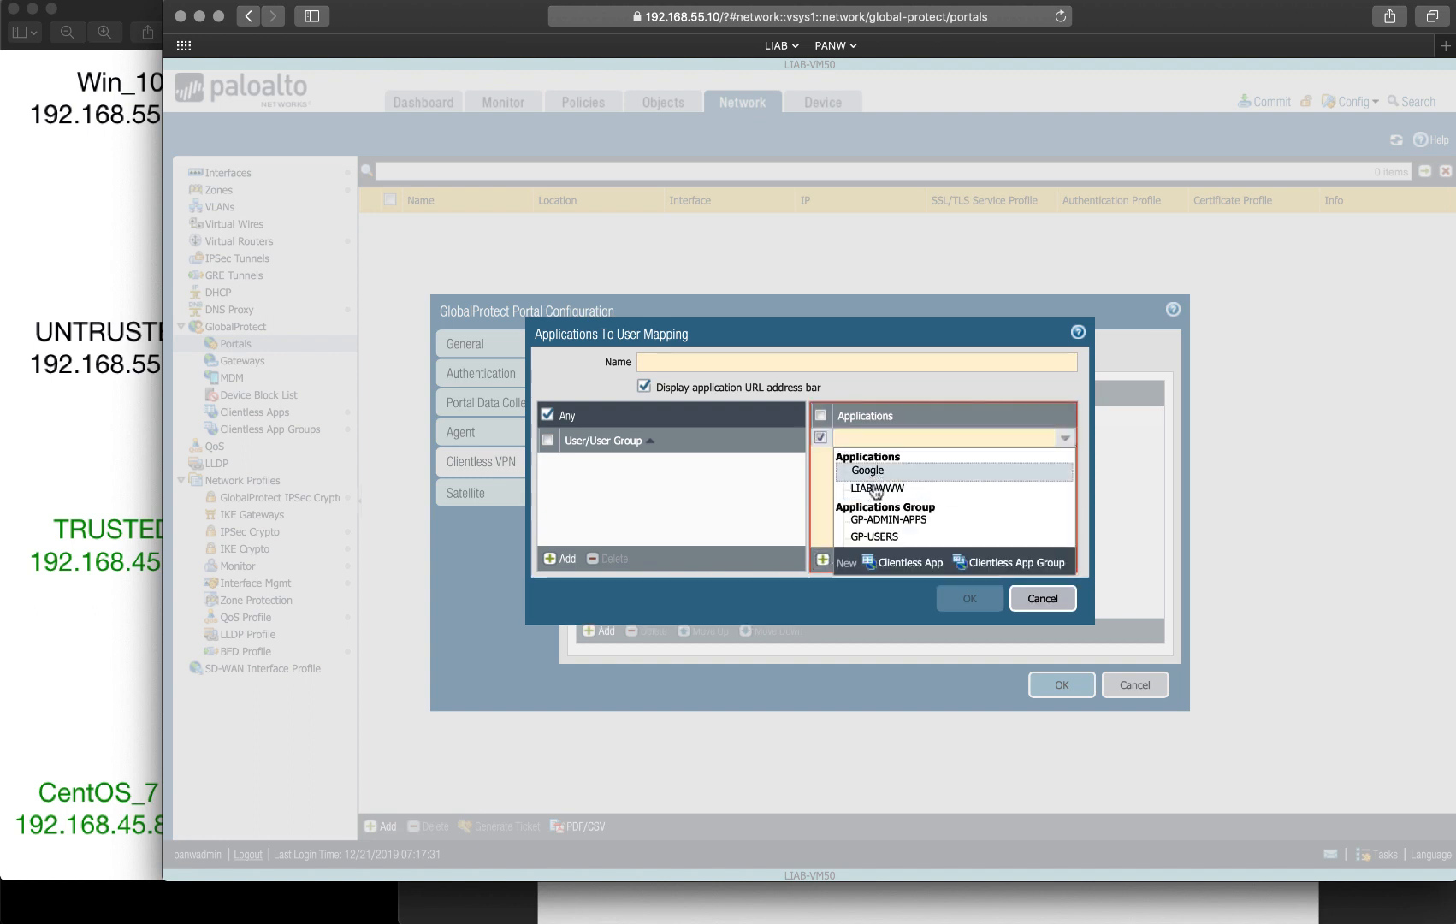
left_click(881, 536)
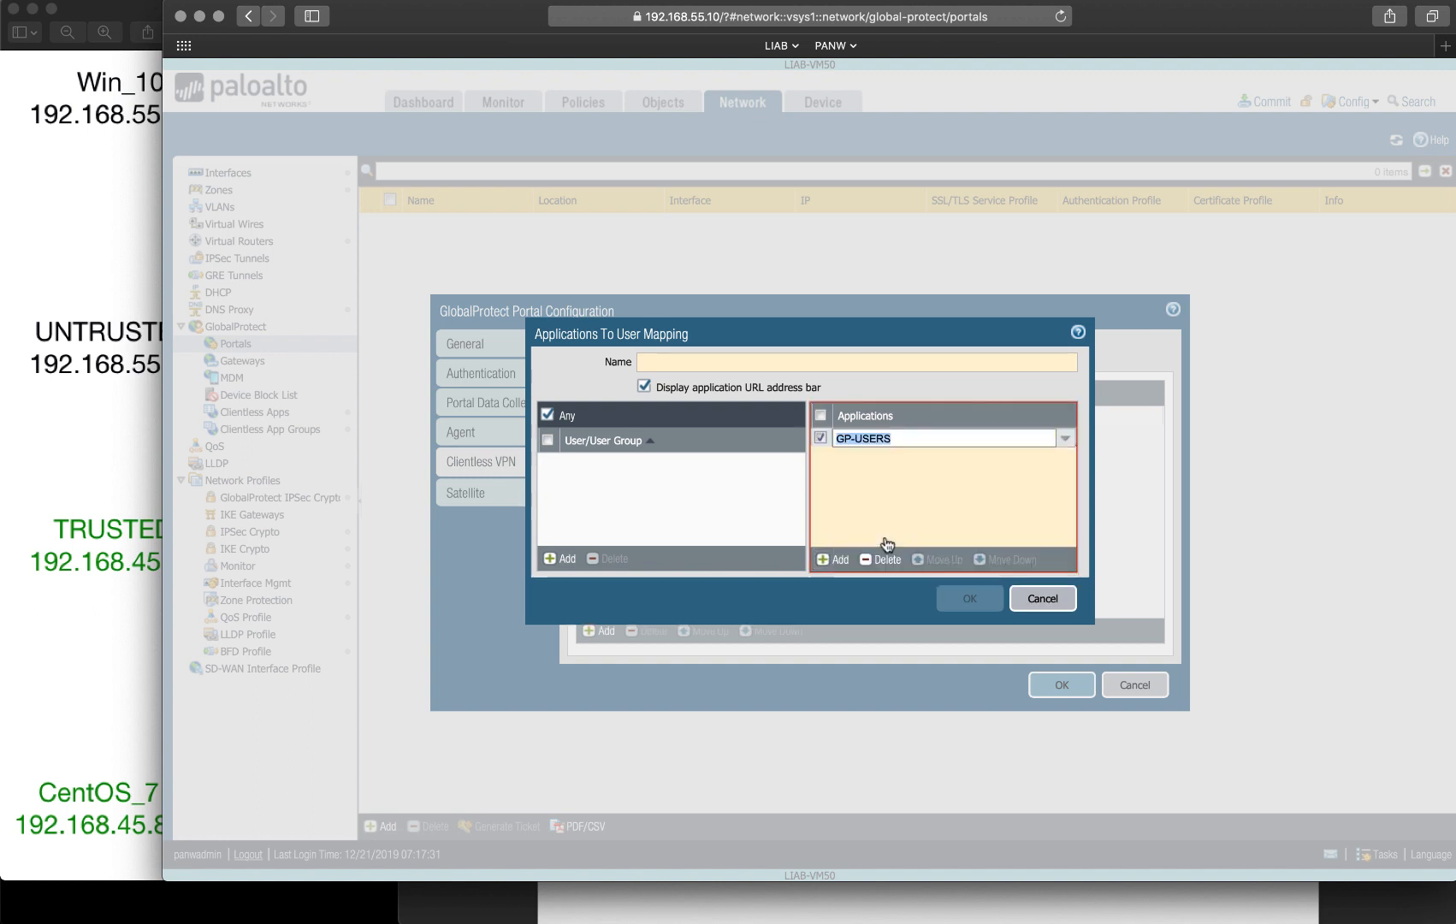
left_click(861, 490)
left_click(565, 559)
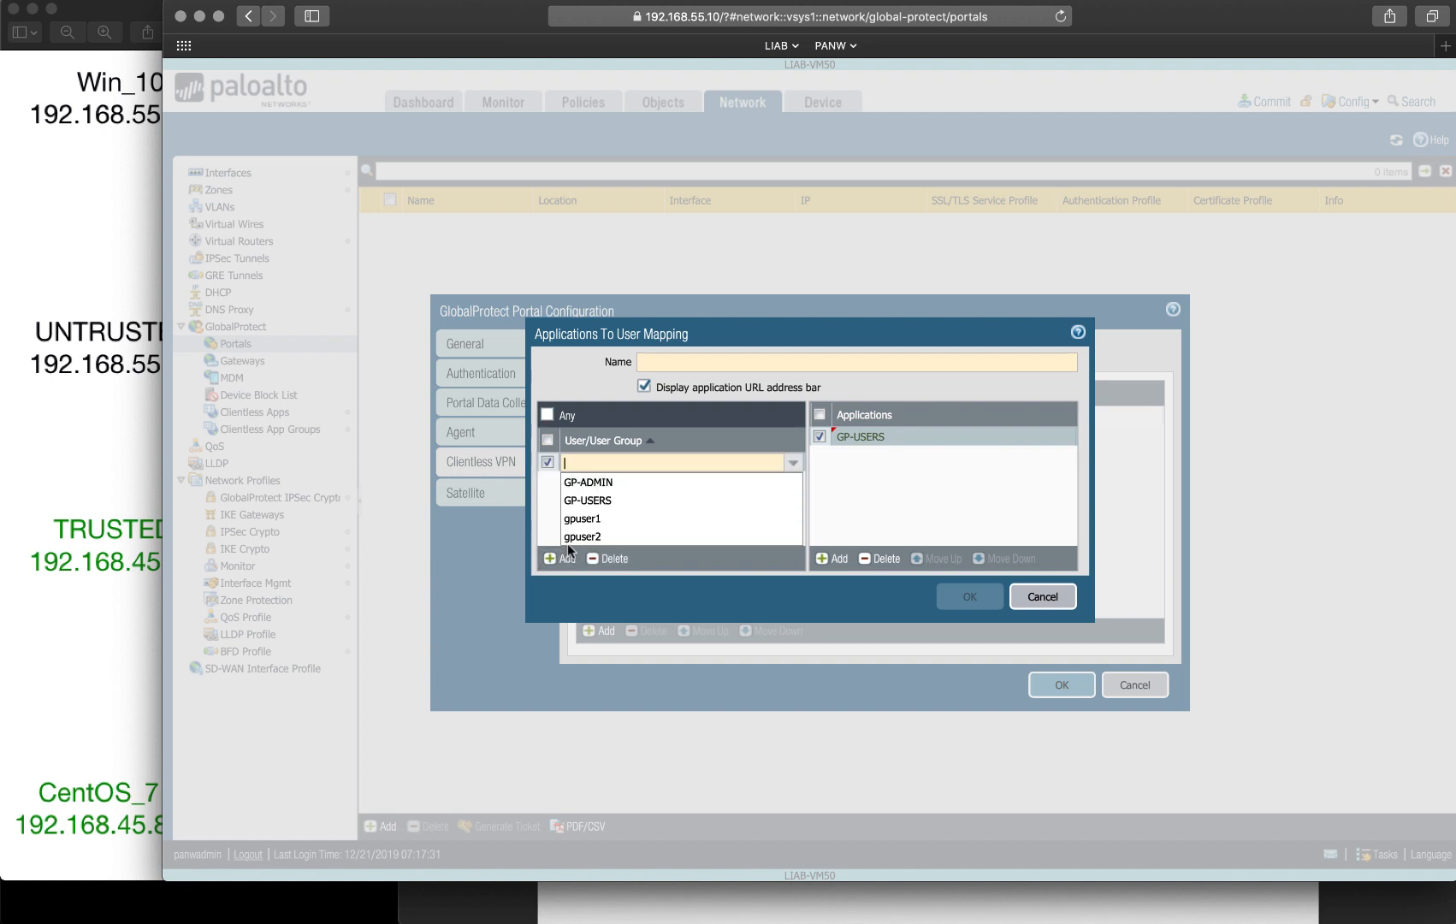
left_click(605, 500)
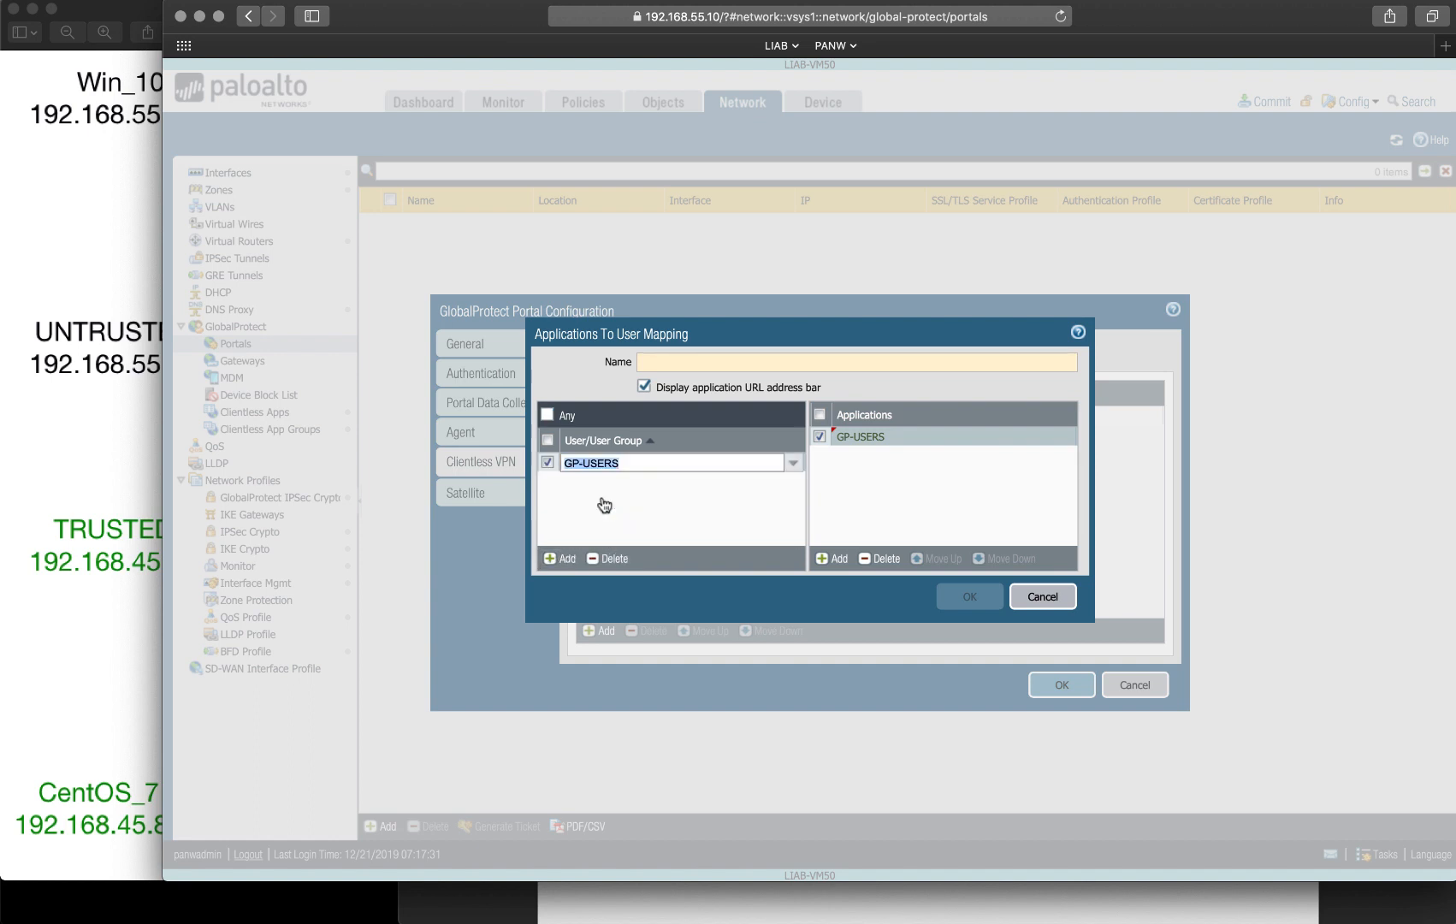
left_click(656, 511)
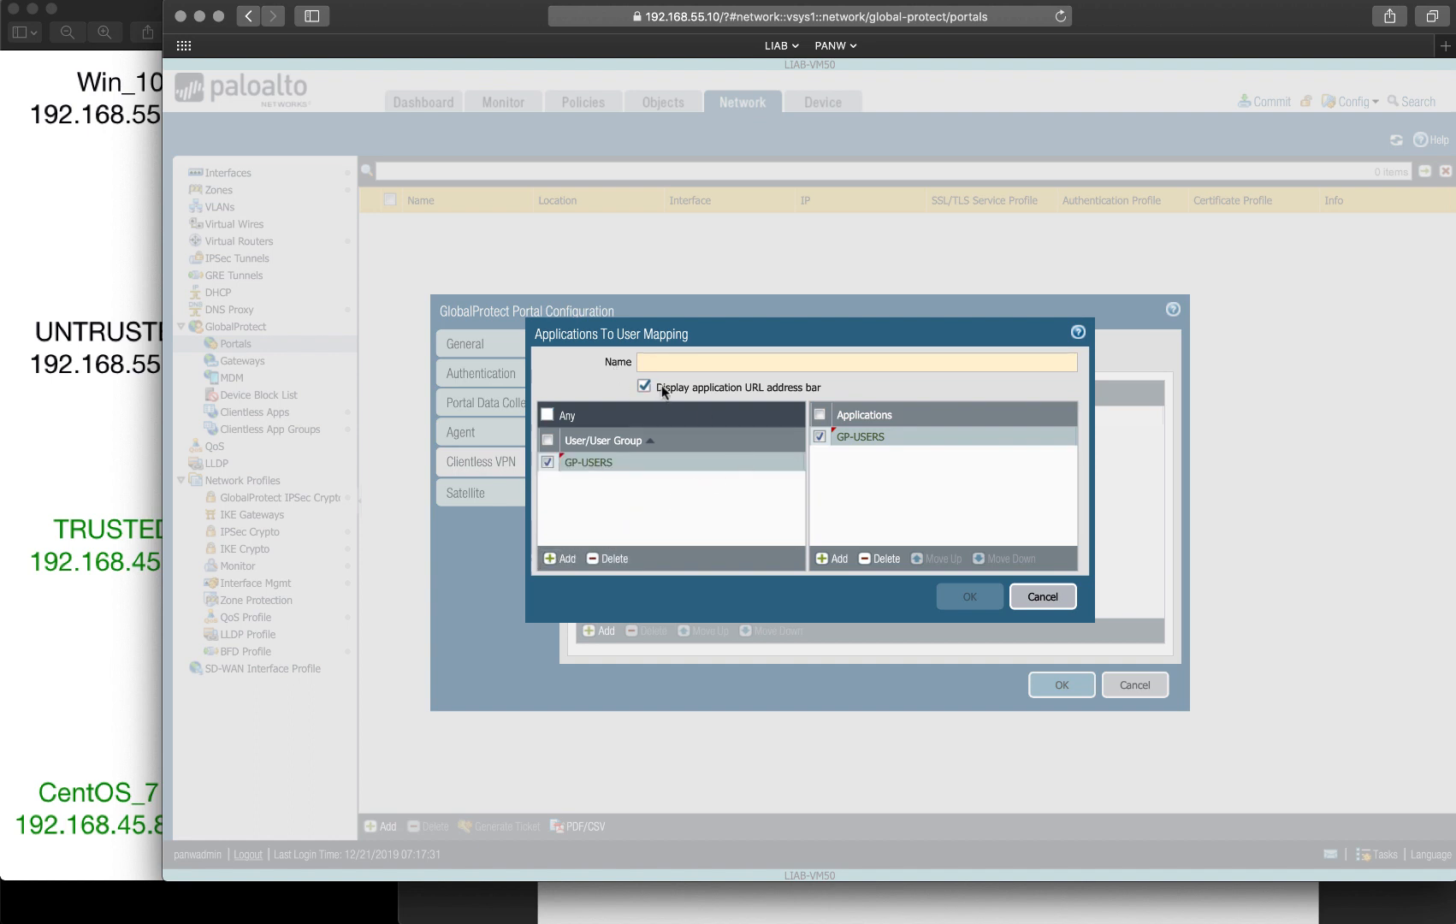
Step: Name the new mapping USER-APPS, disable its application URL address bar, and save it
left_click(669, 361)
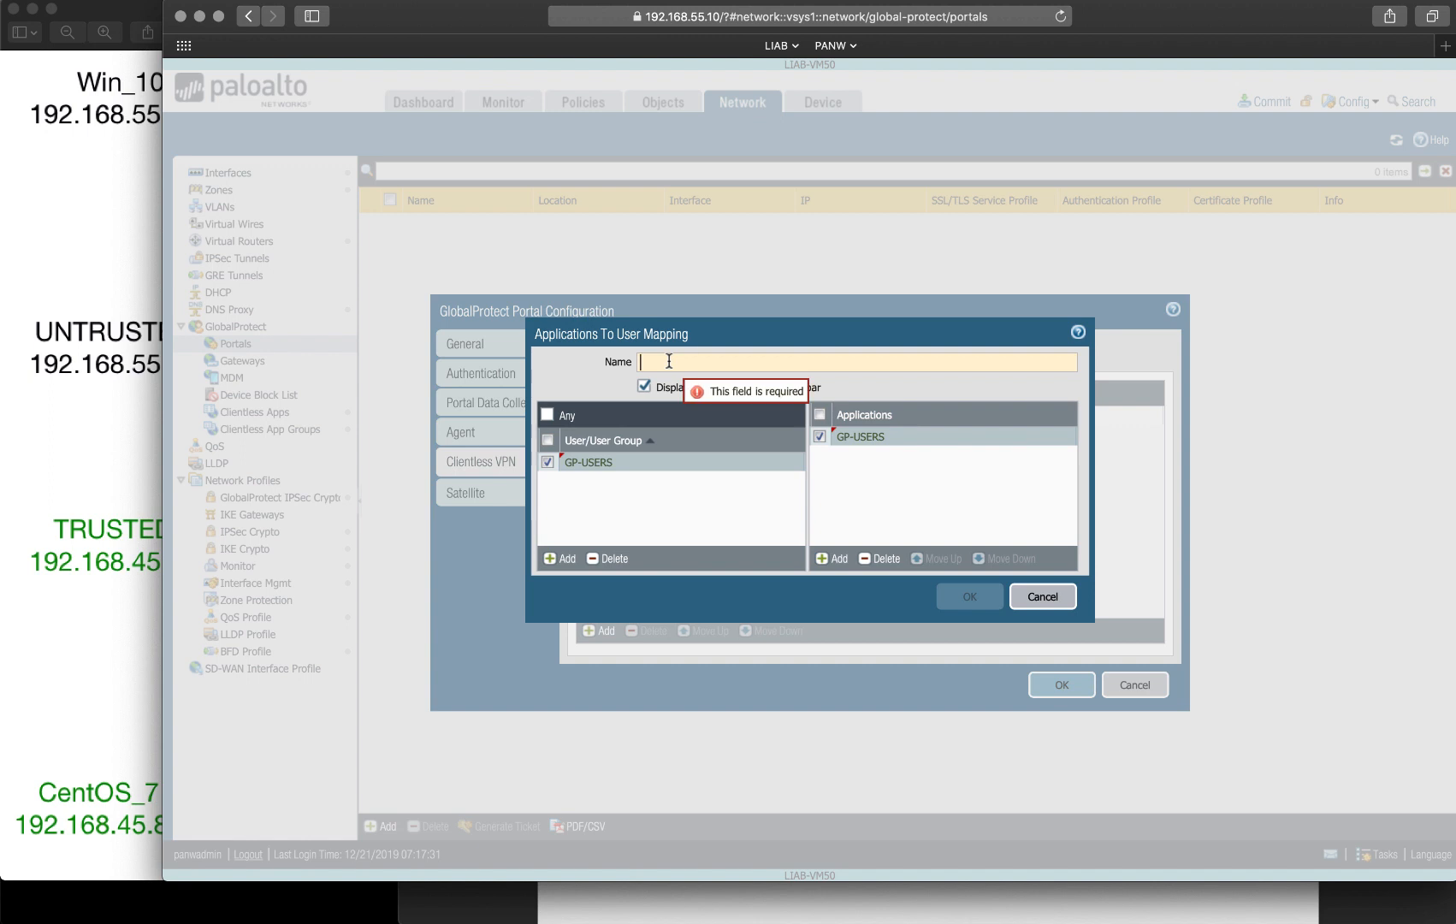
type("GP")
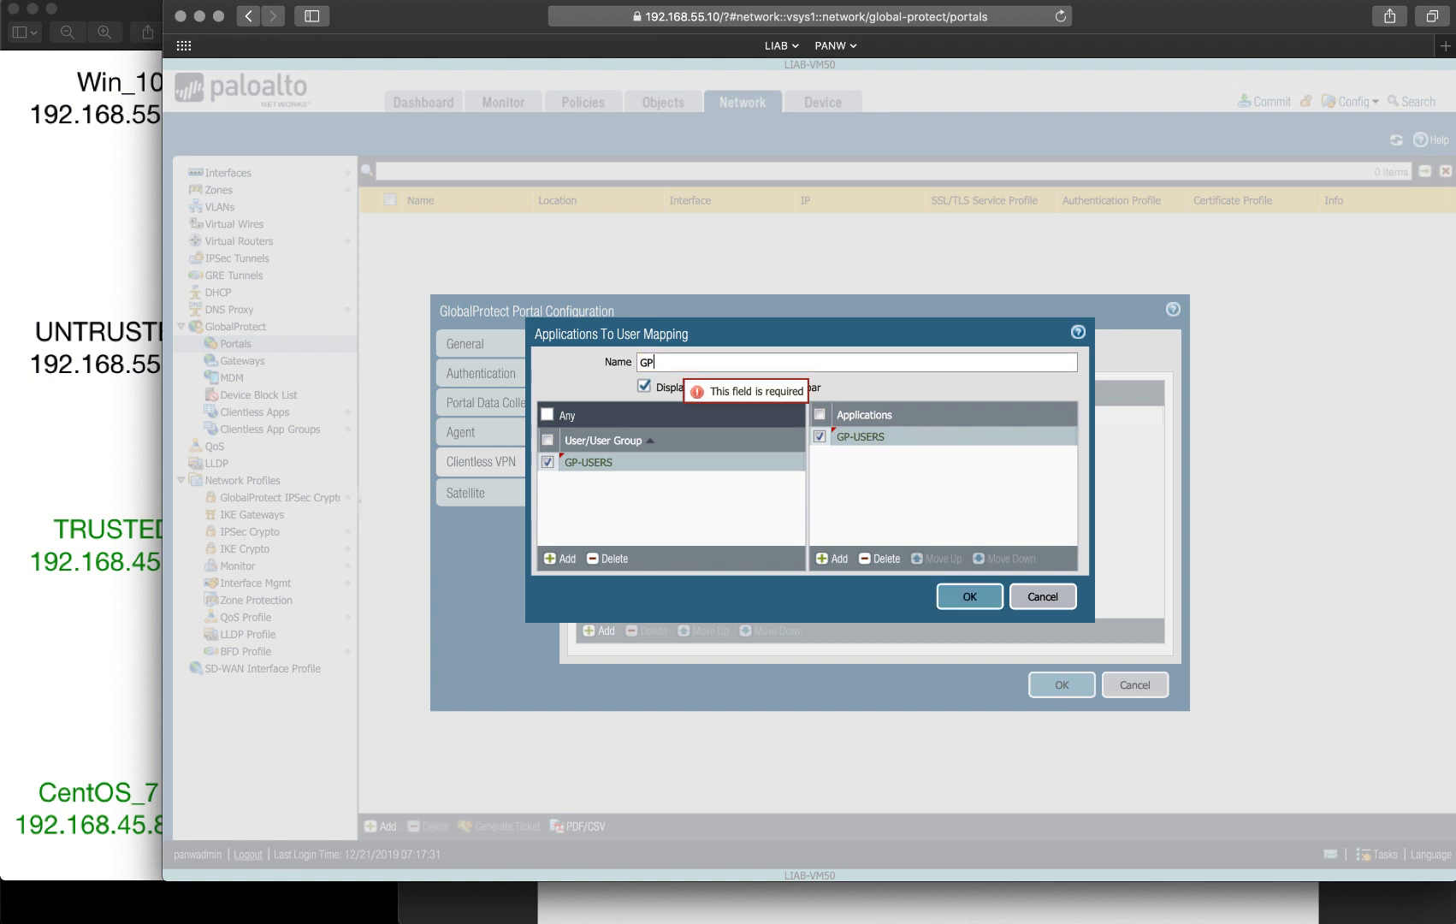
key("BackSpace")
key("BackSpace")
type("USER")
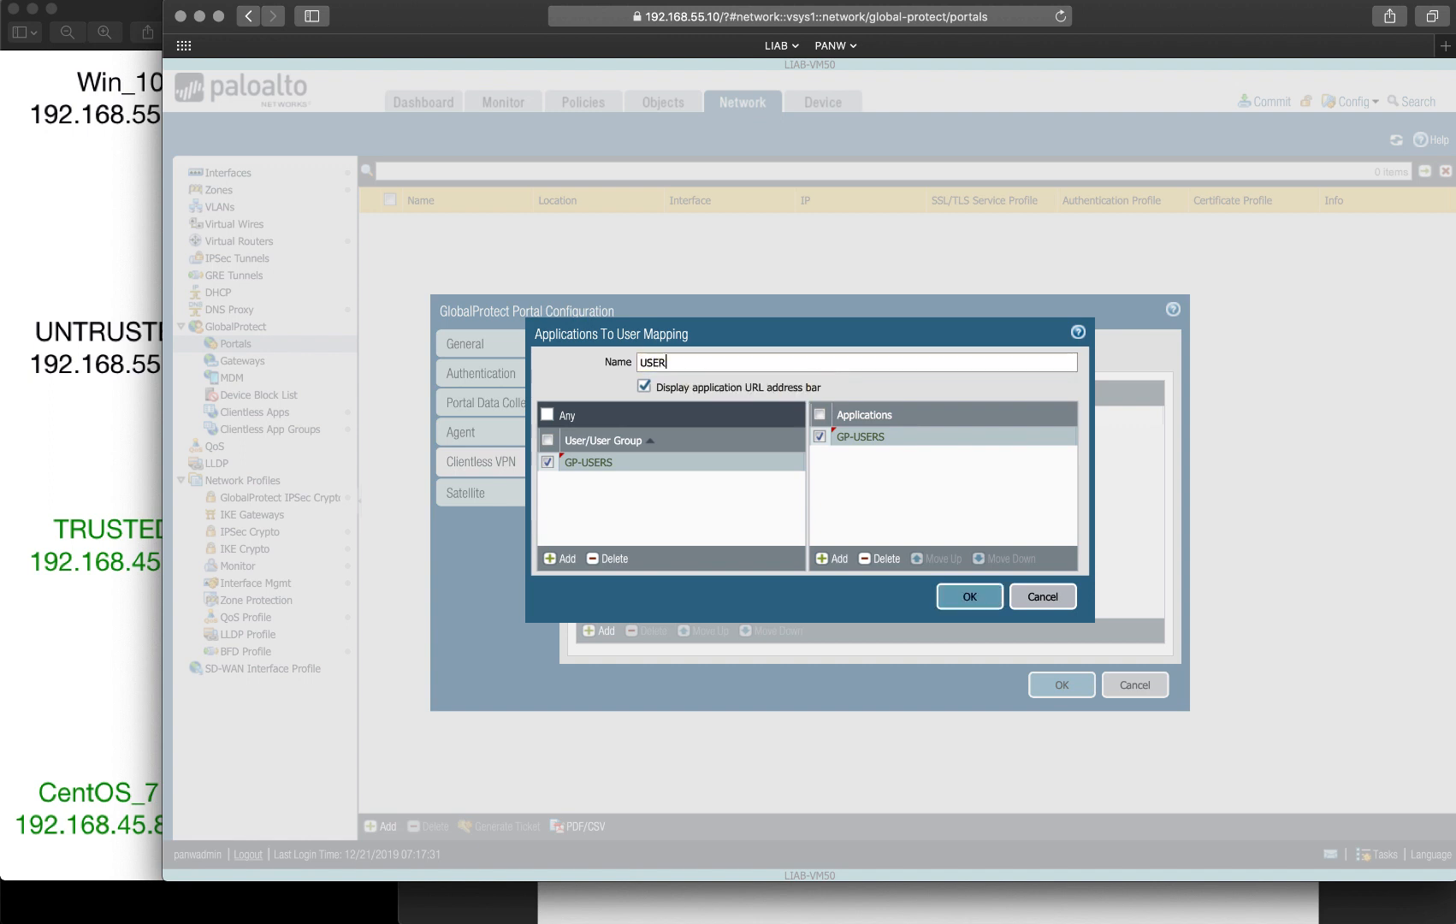
type("-APPS")
left_click(644, 386)
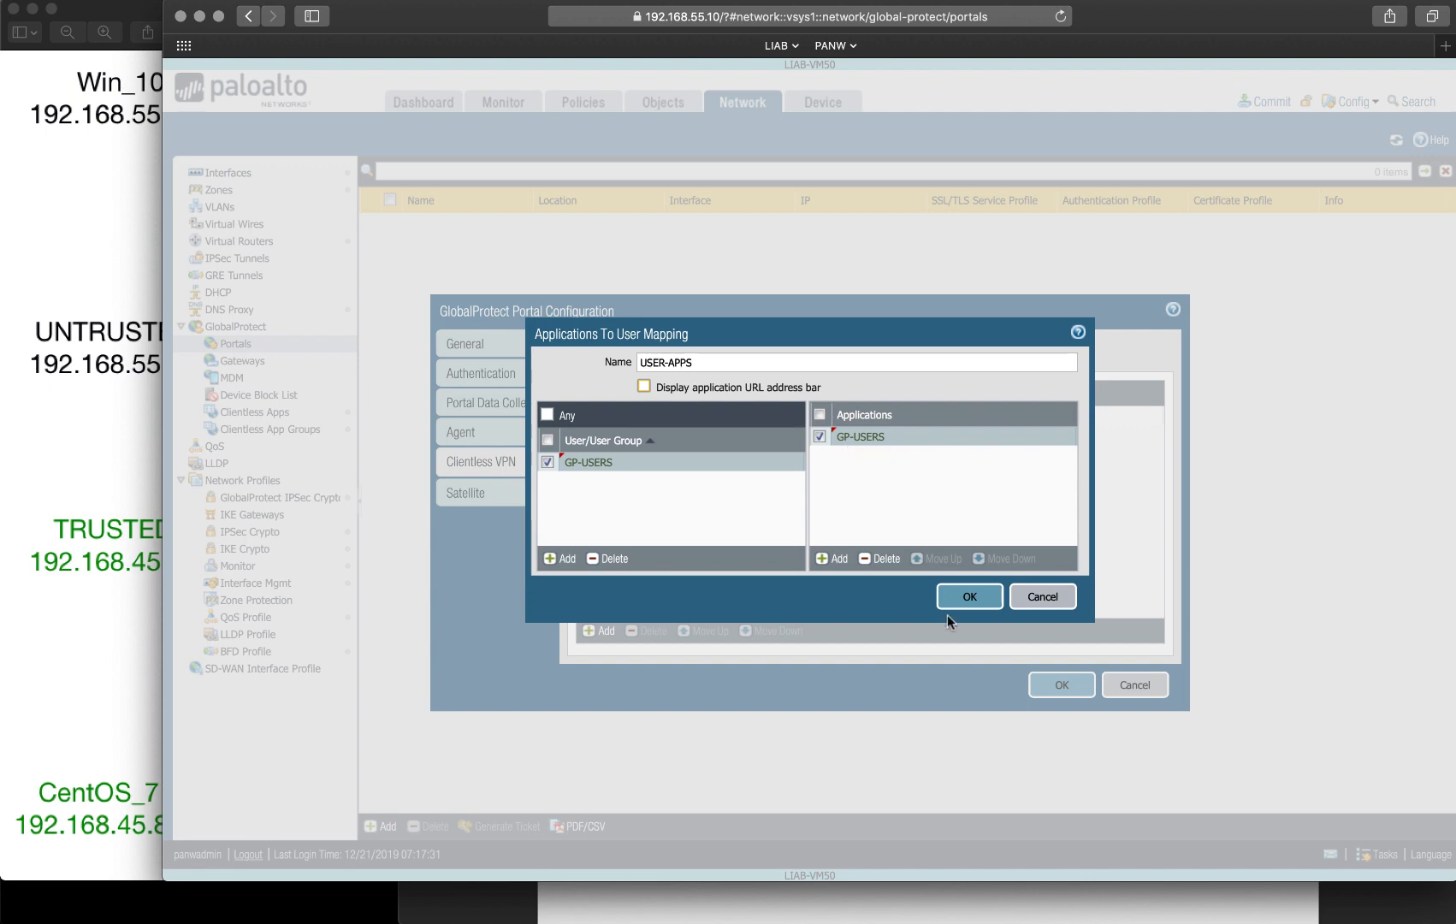
left_click(970, 597)
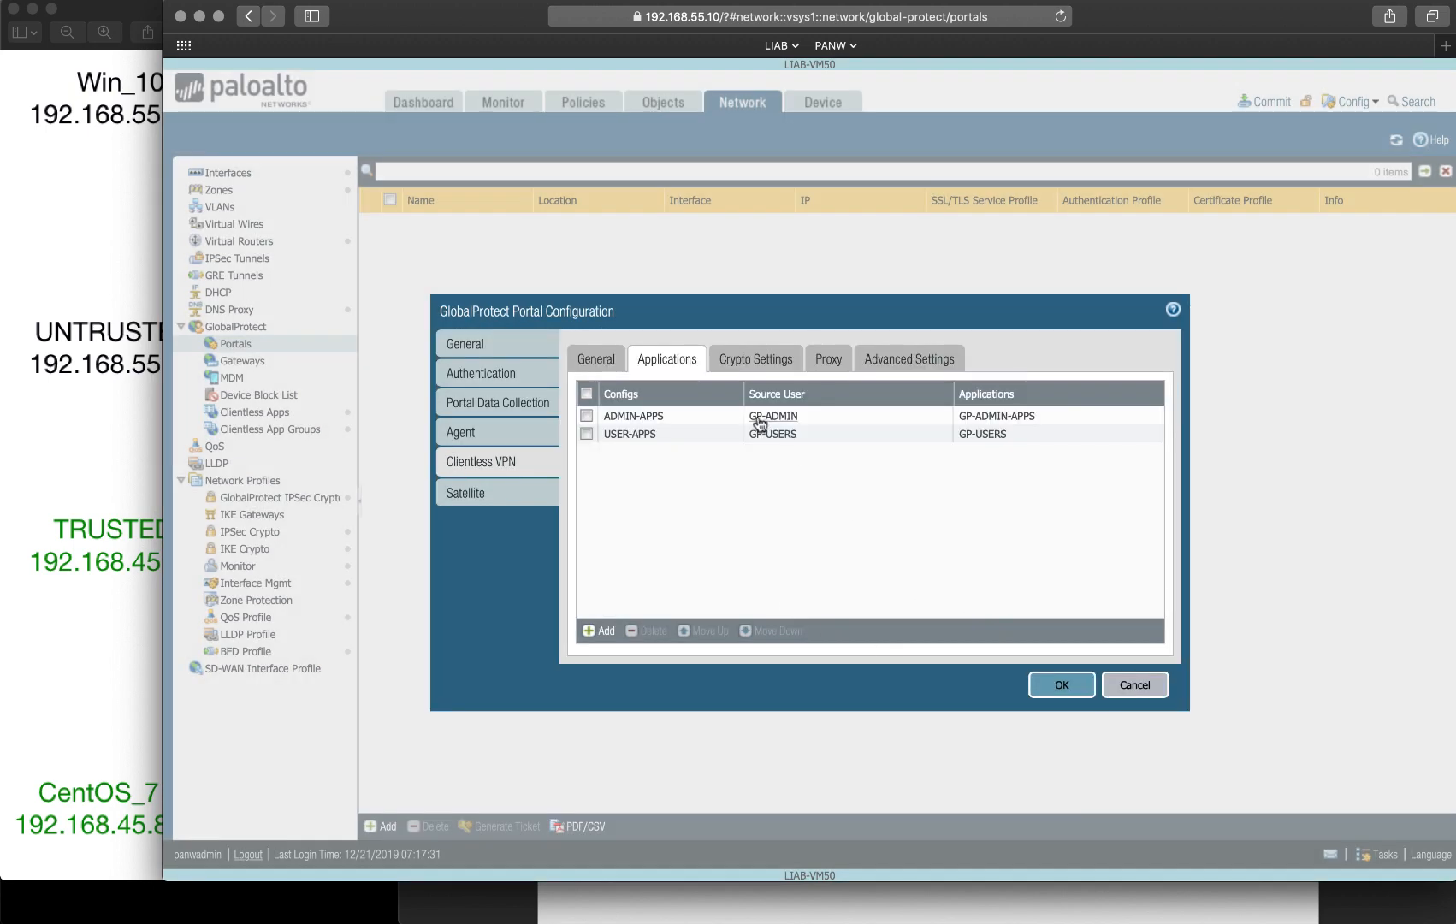
Step: Set the clientless VPN minimum protocol version to TLSv1.2, leave the proxy and advanced settings empty, and save the portal
left_click(746, 361)
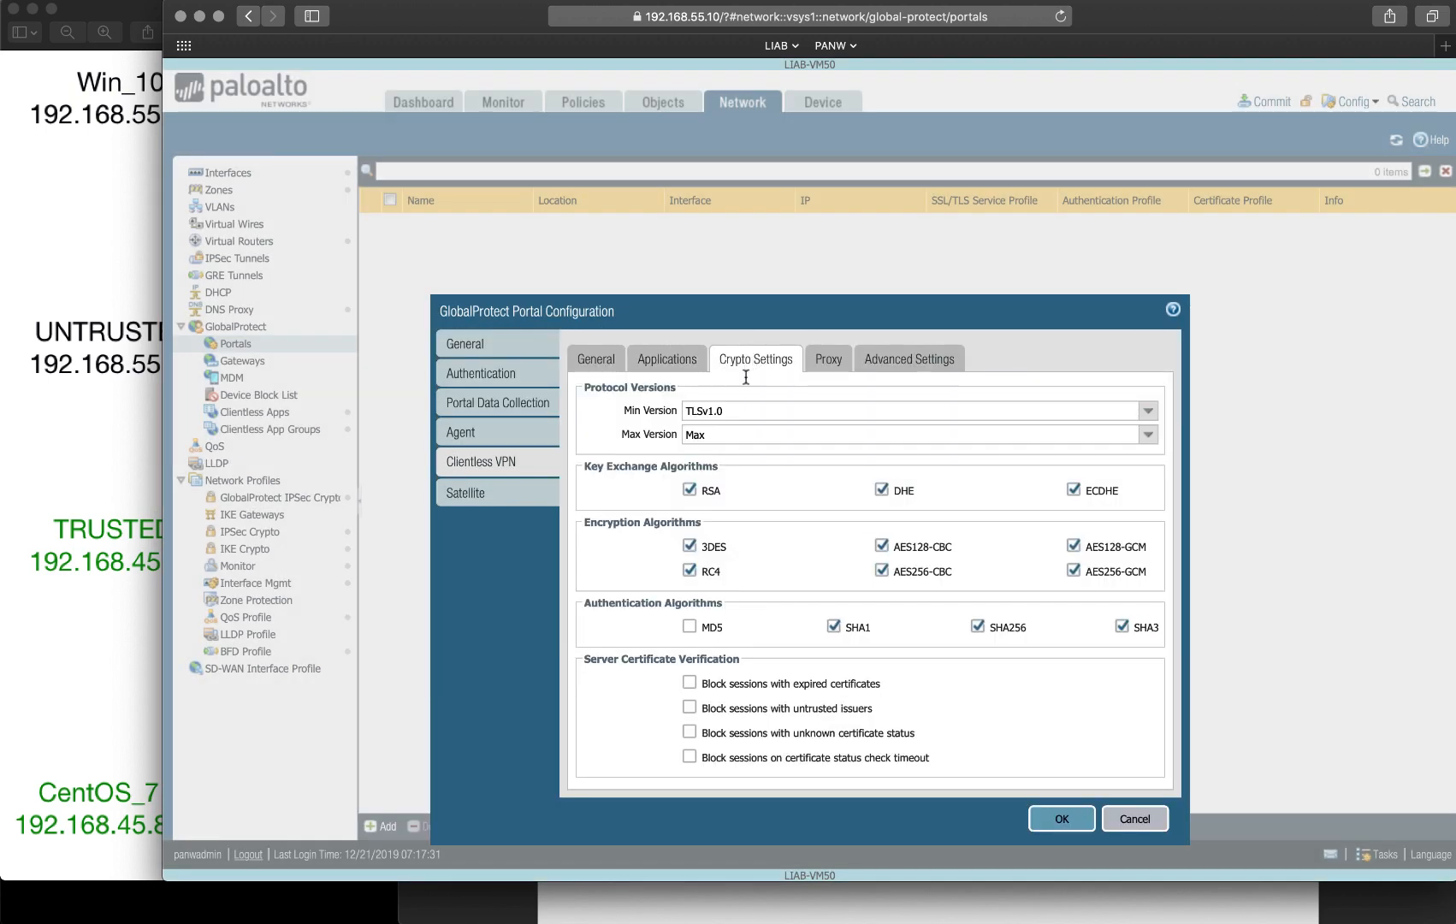
left_click(1148, 411)
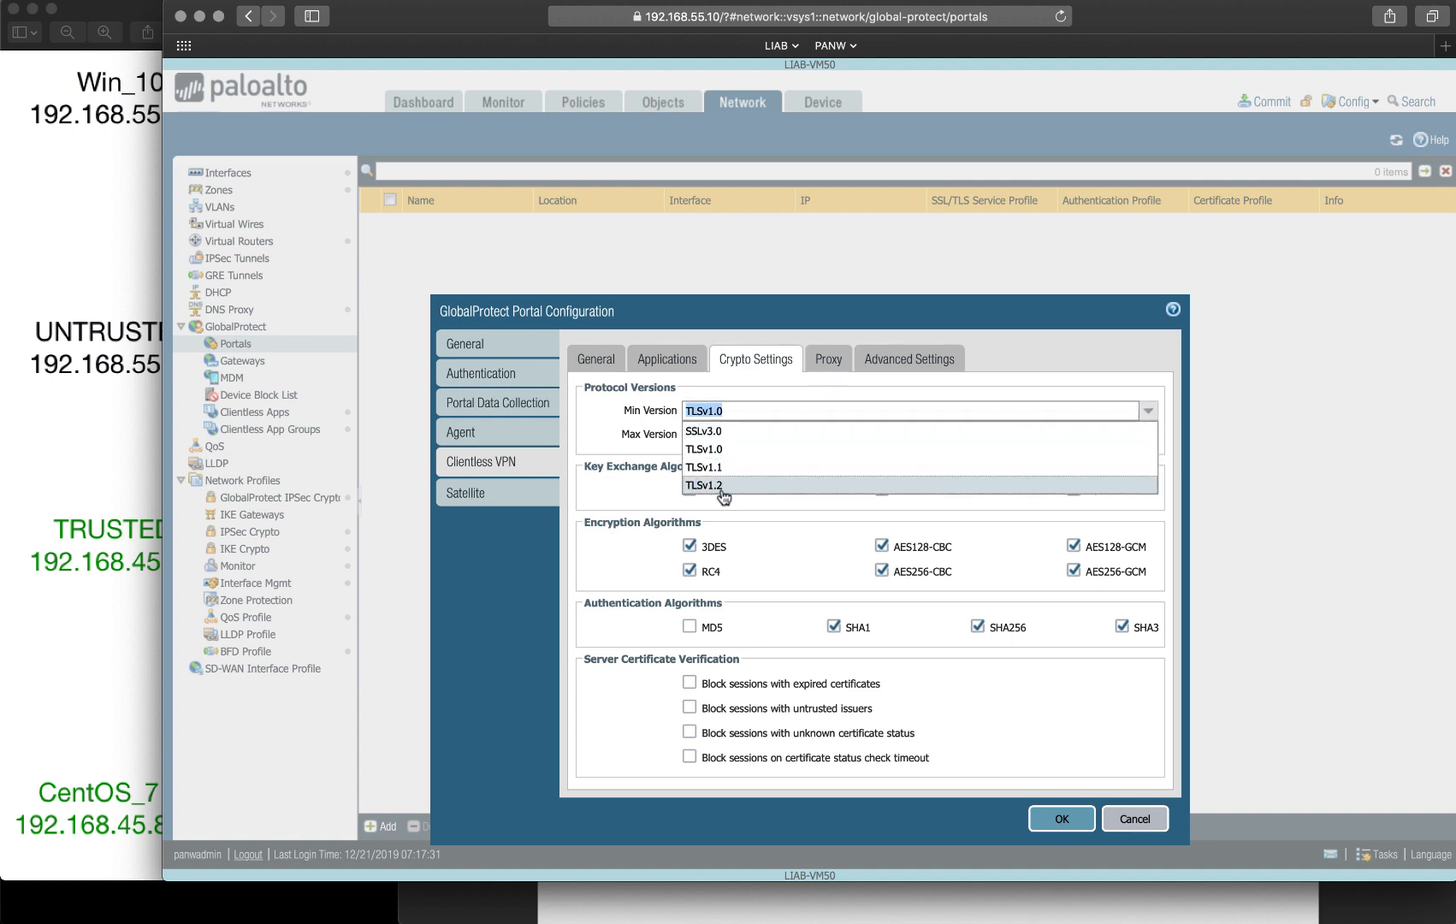
left_click(721, 487)
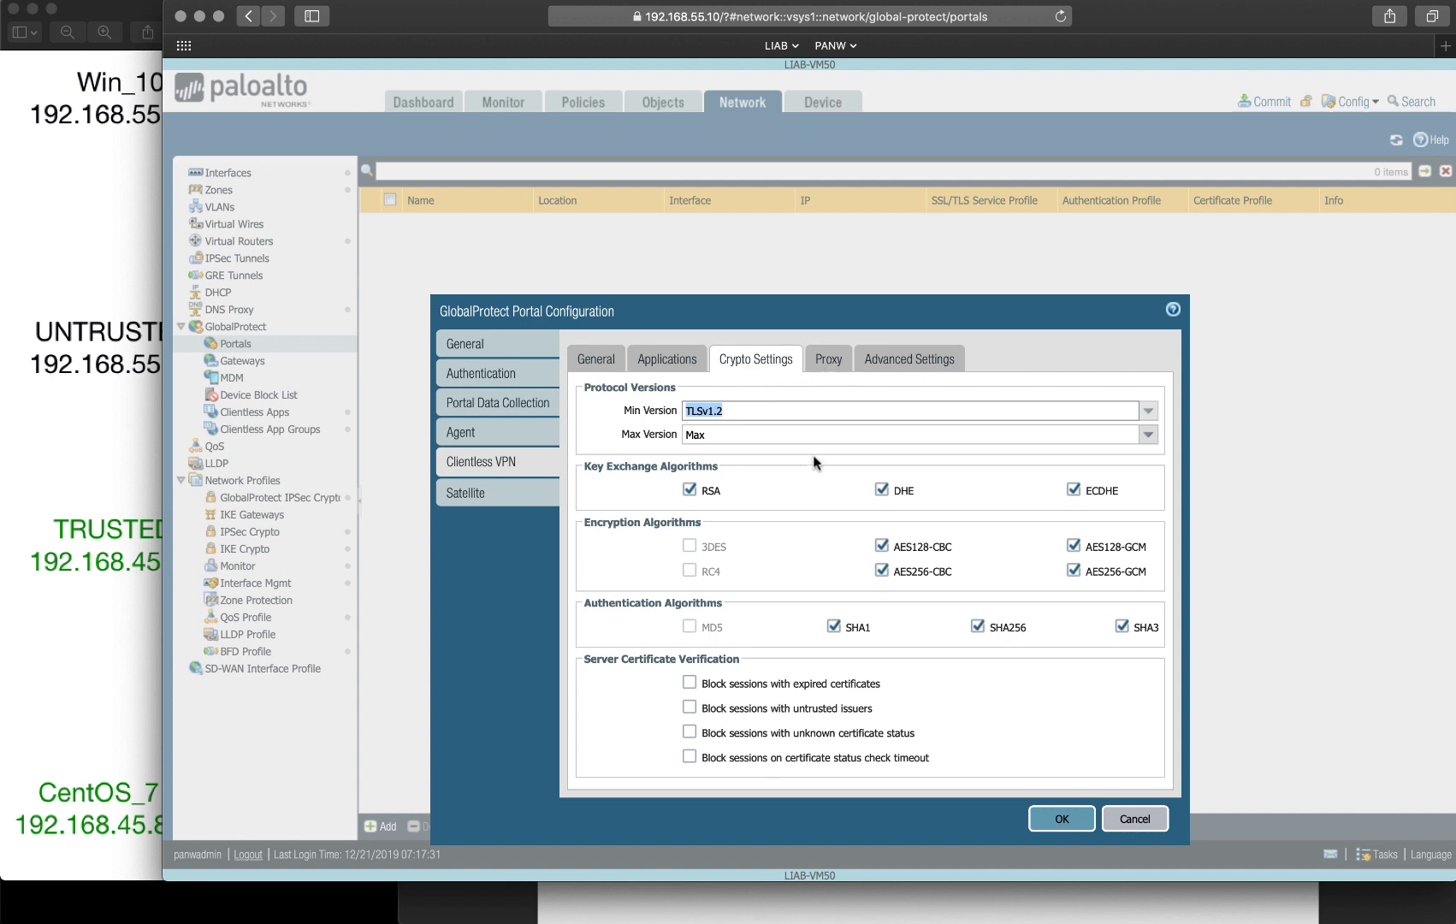
left_click(834, 364)
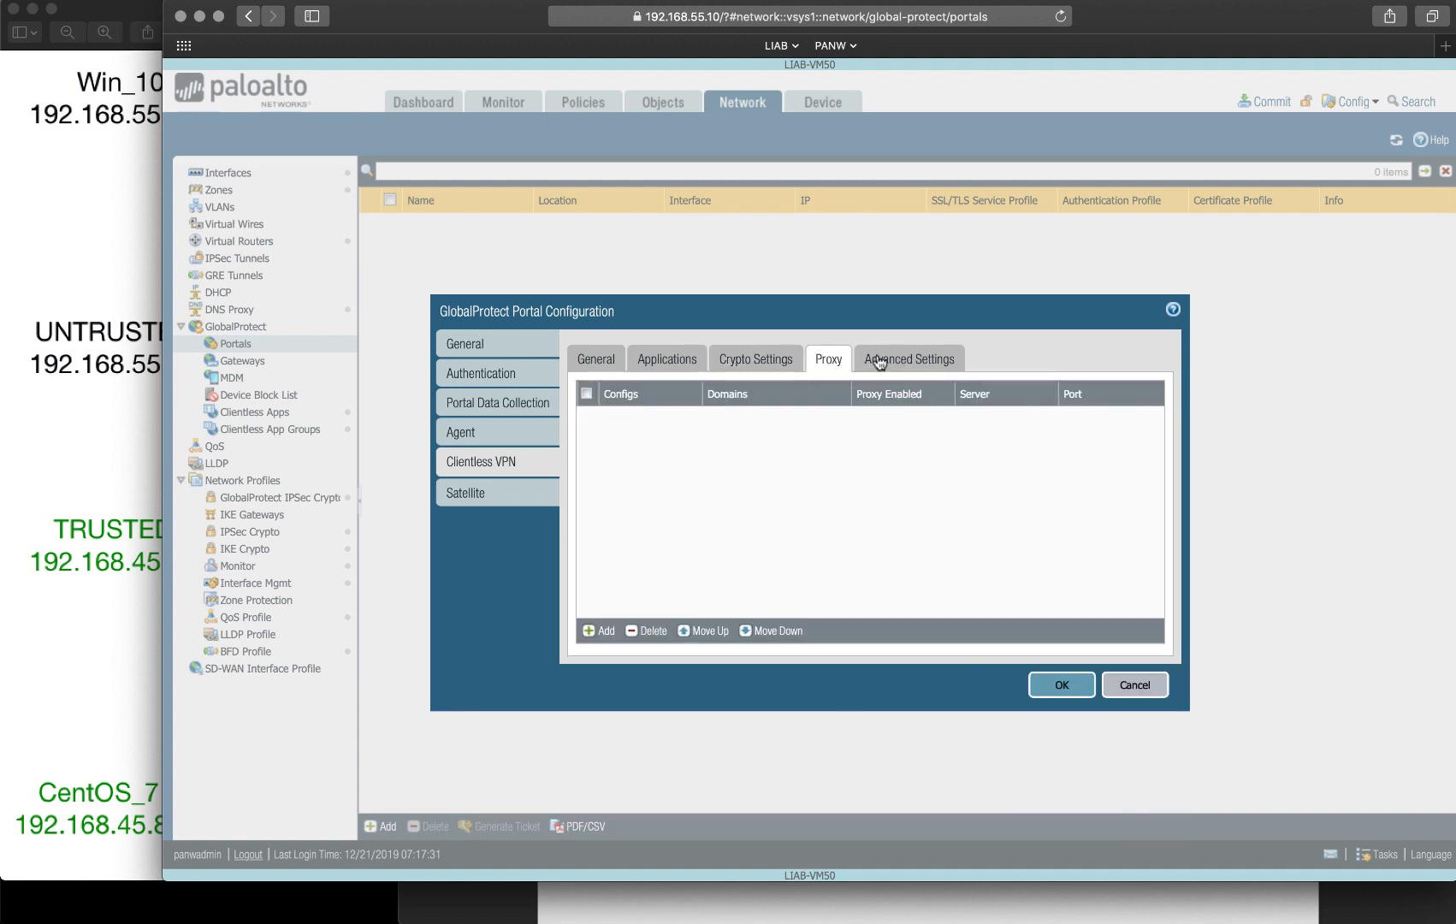
left_click(939, 365)
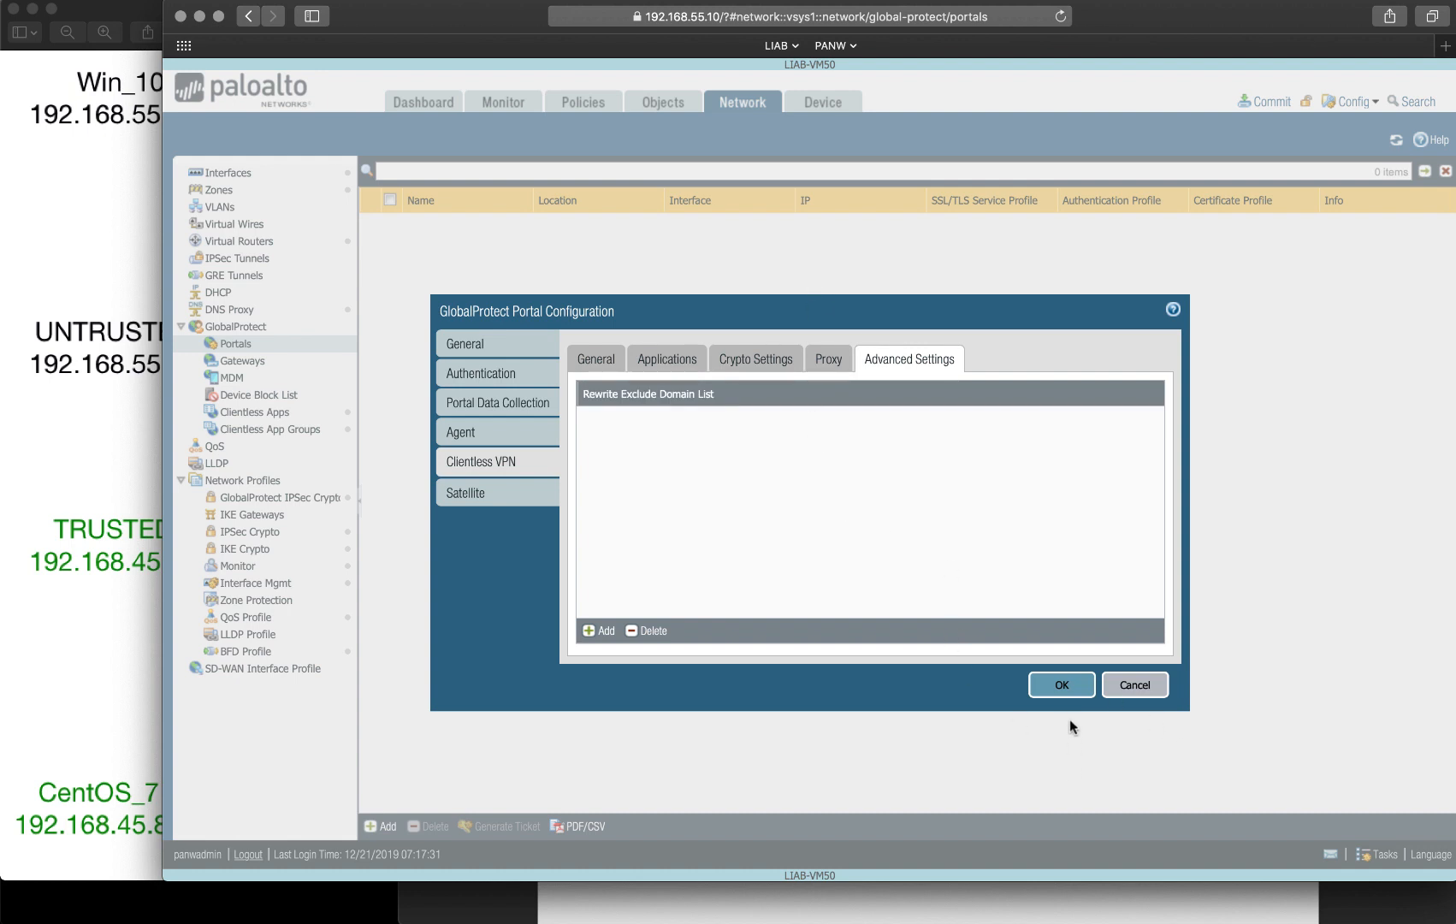
left_click(1061, 685)
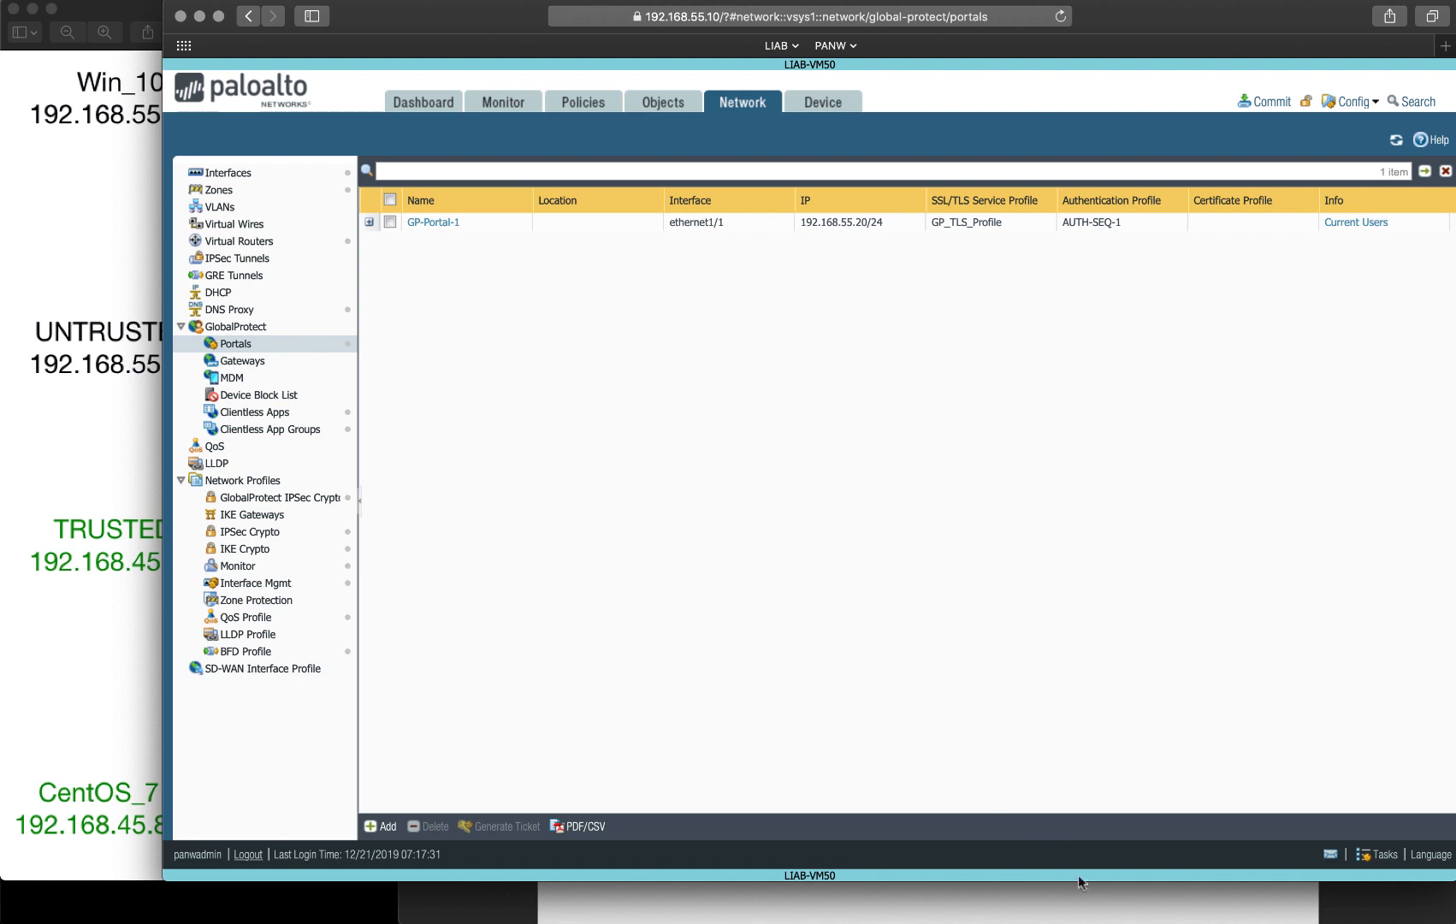
Step: Consult the PANW 9.1 GP Configuration outline and deselect the L3-VPN-CL tag in the firewall's tag list
left_click(1087, 900)
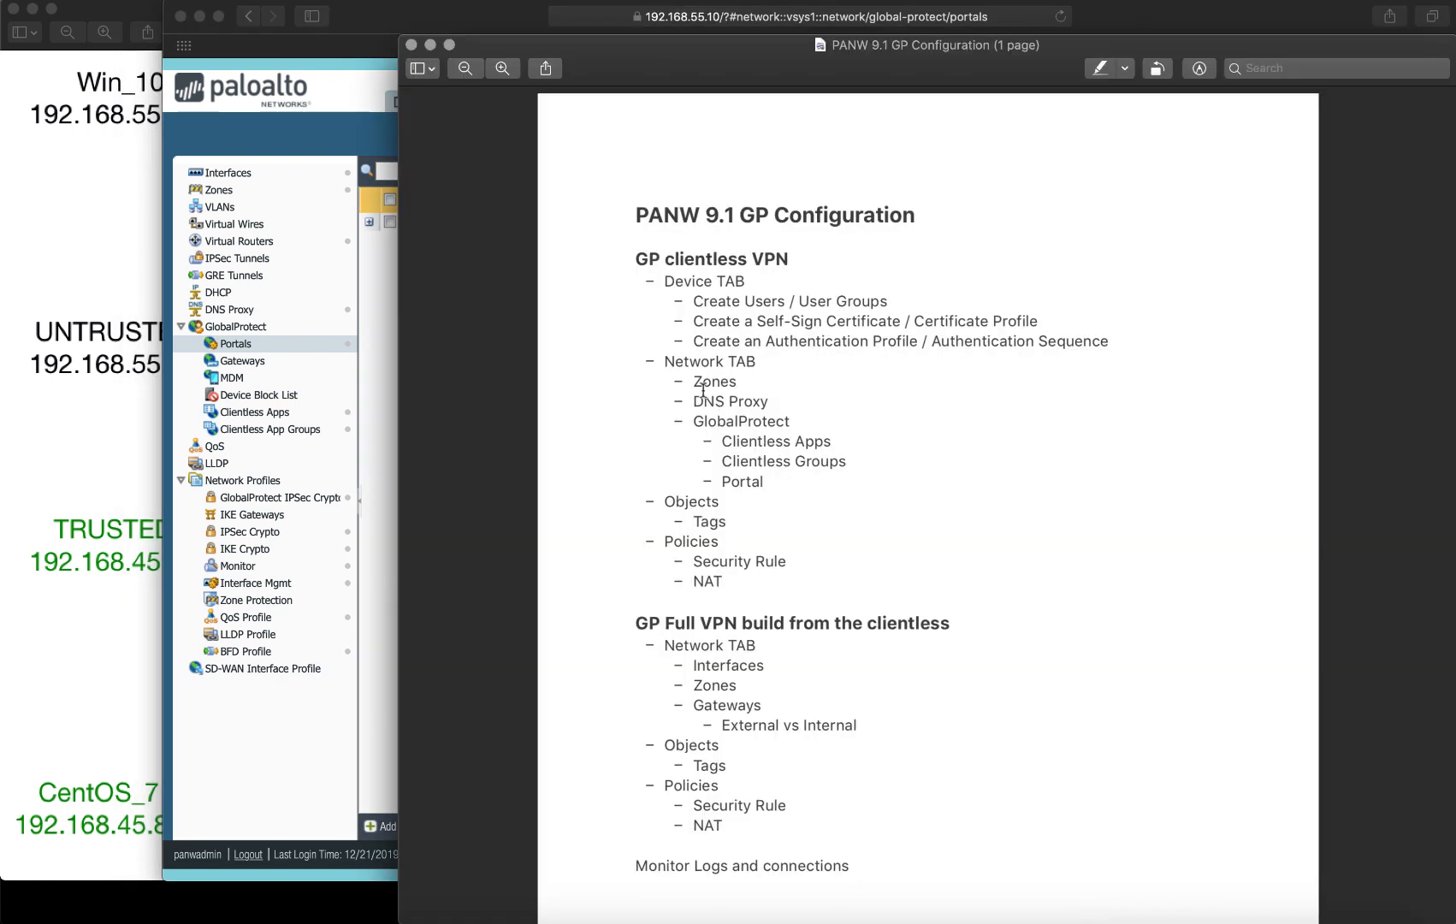
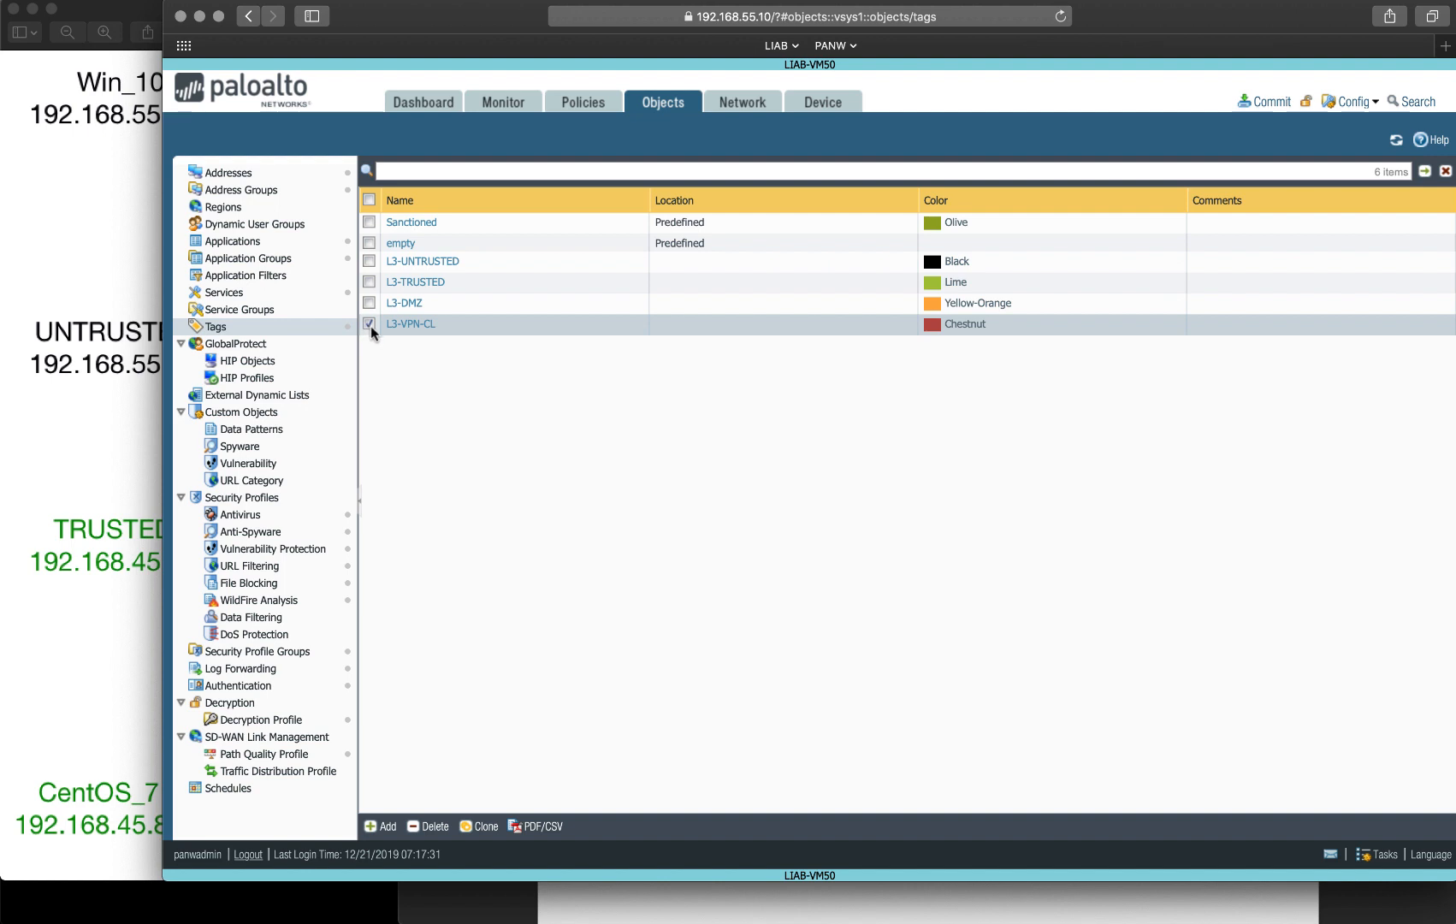
left_click(370, 324)
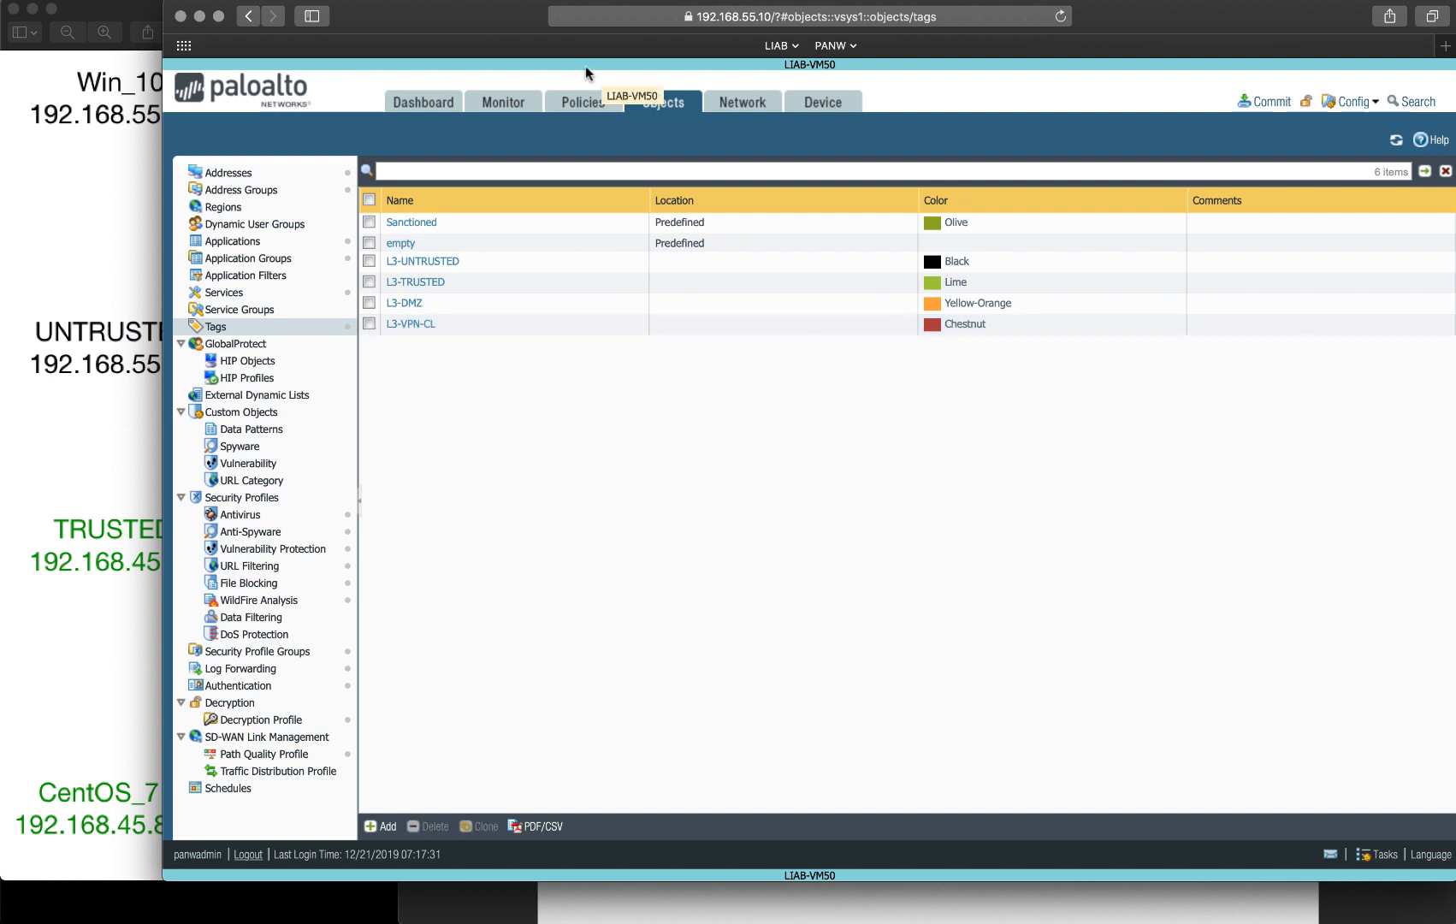
Step: Add L3-VPN-CL as a source zone to the default-nat-out NAT policy rule and save the rule
left_click(587, 101)
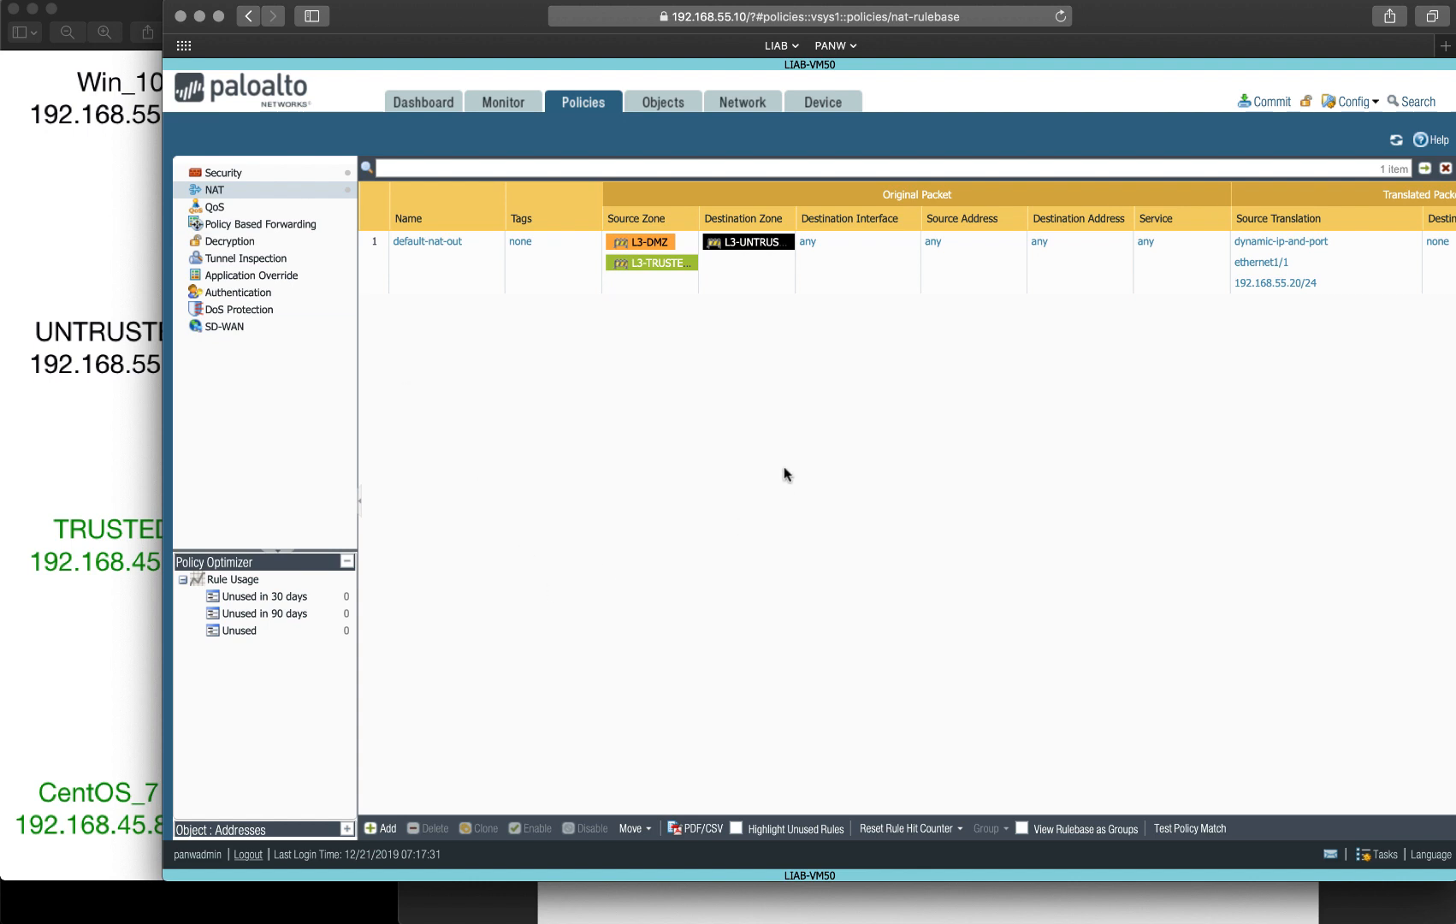
left_click(415, 246)
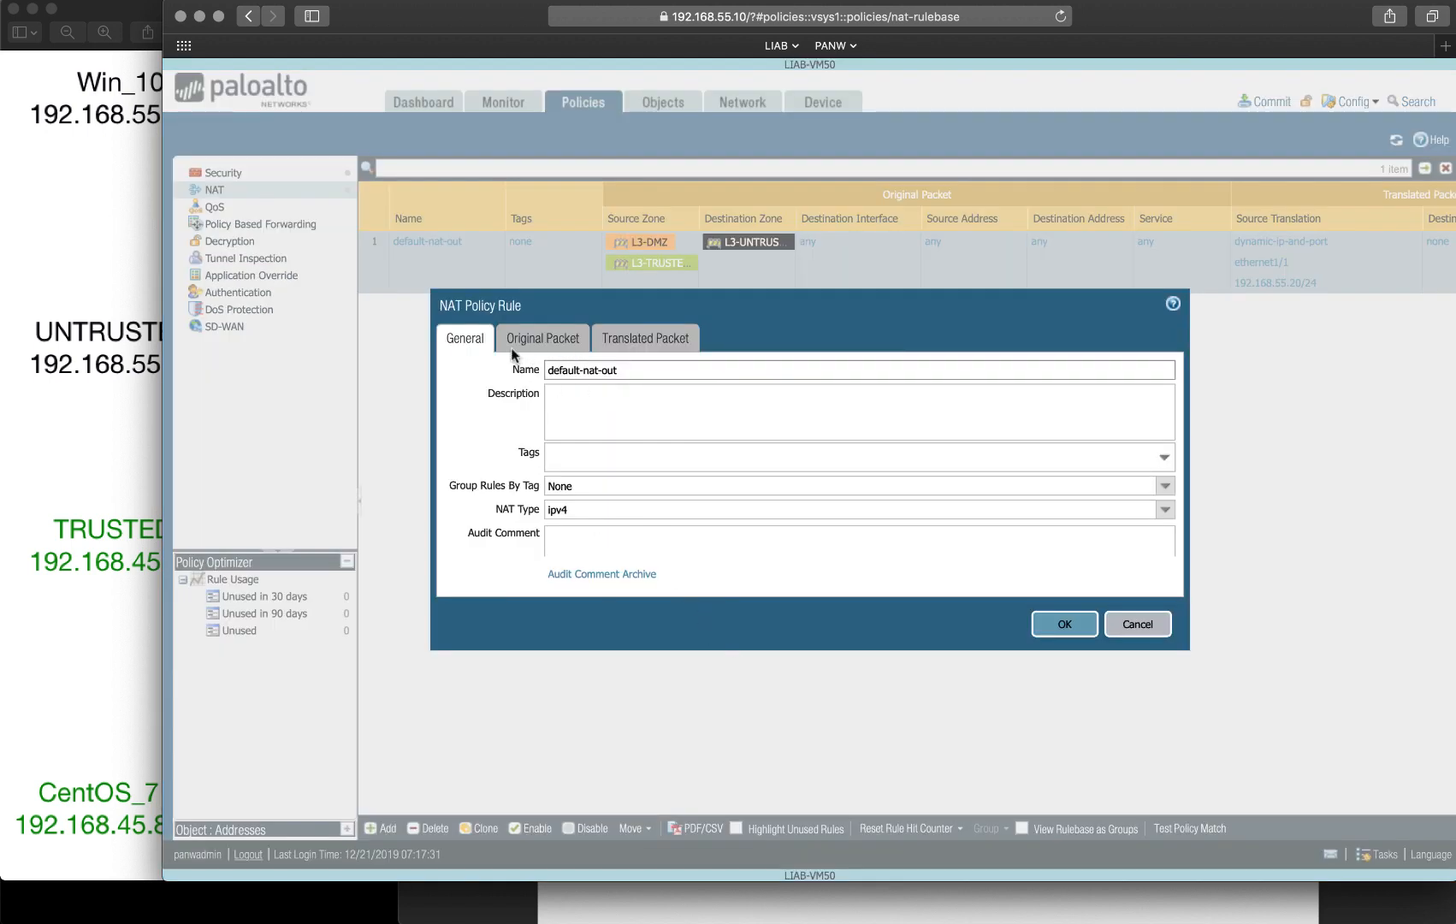
left_click(542, 342)
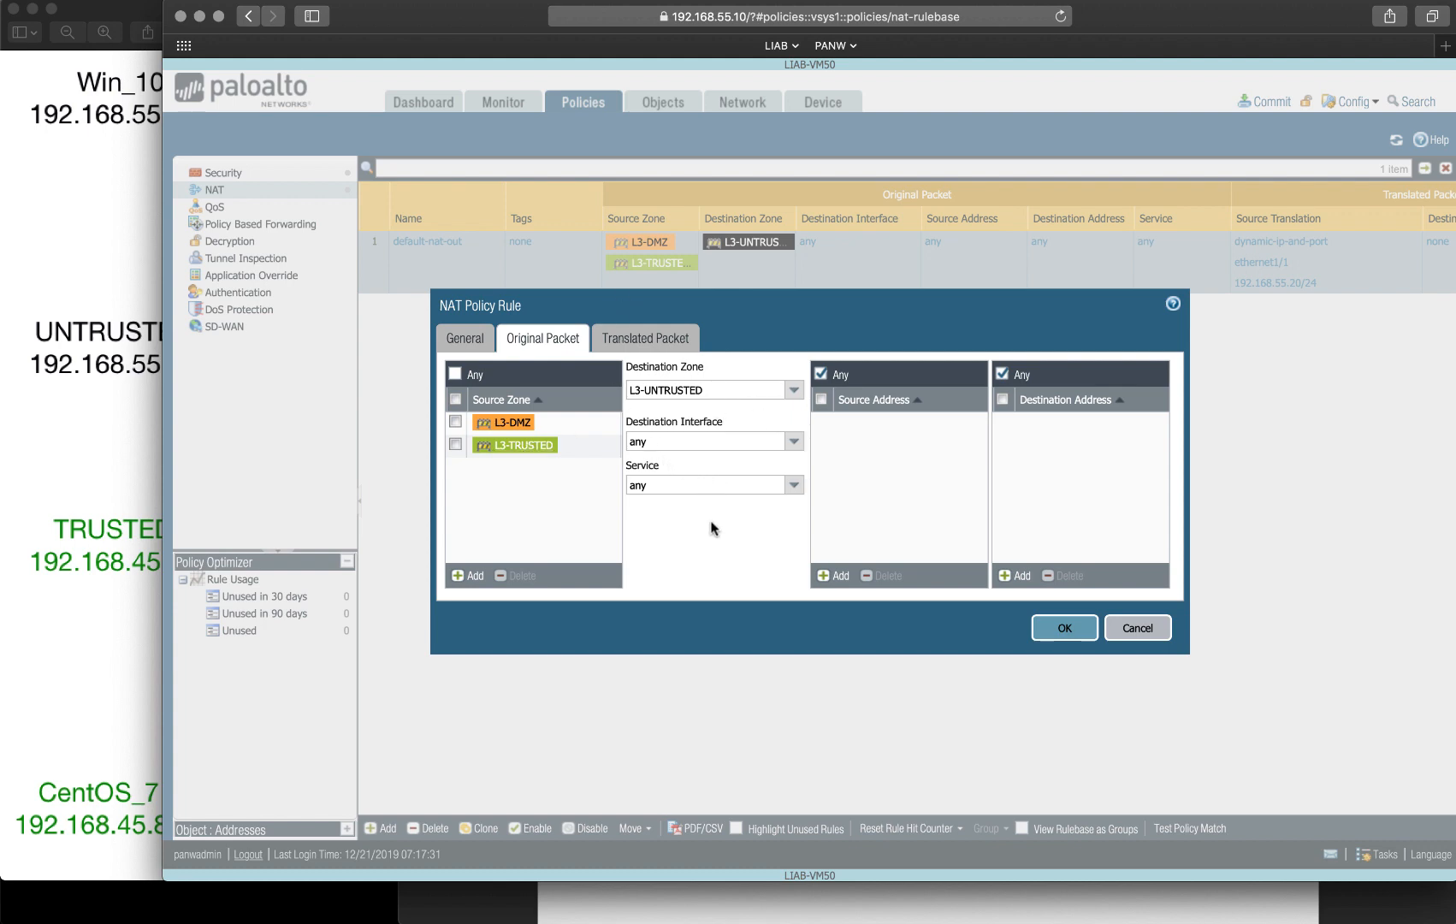
left_click(654, 339)
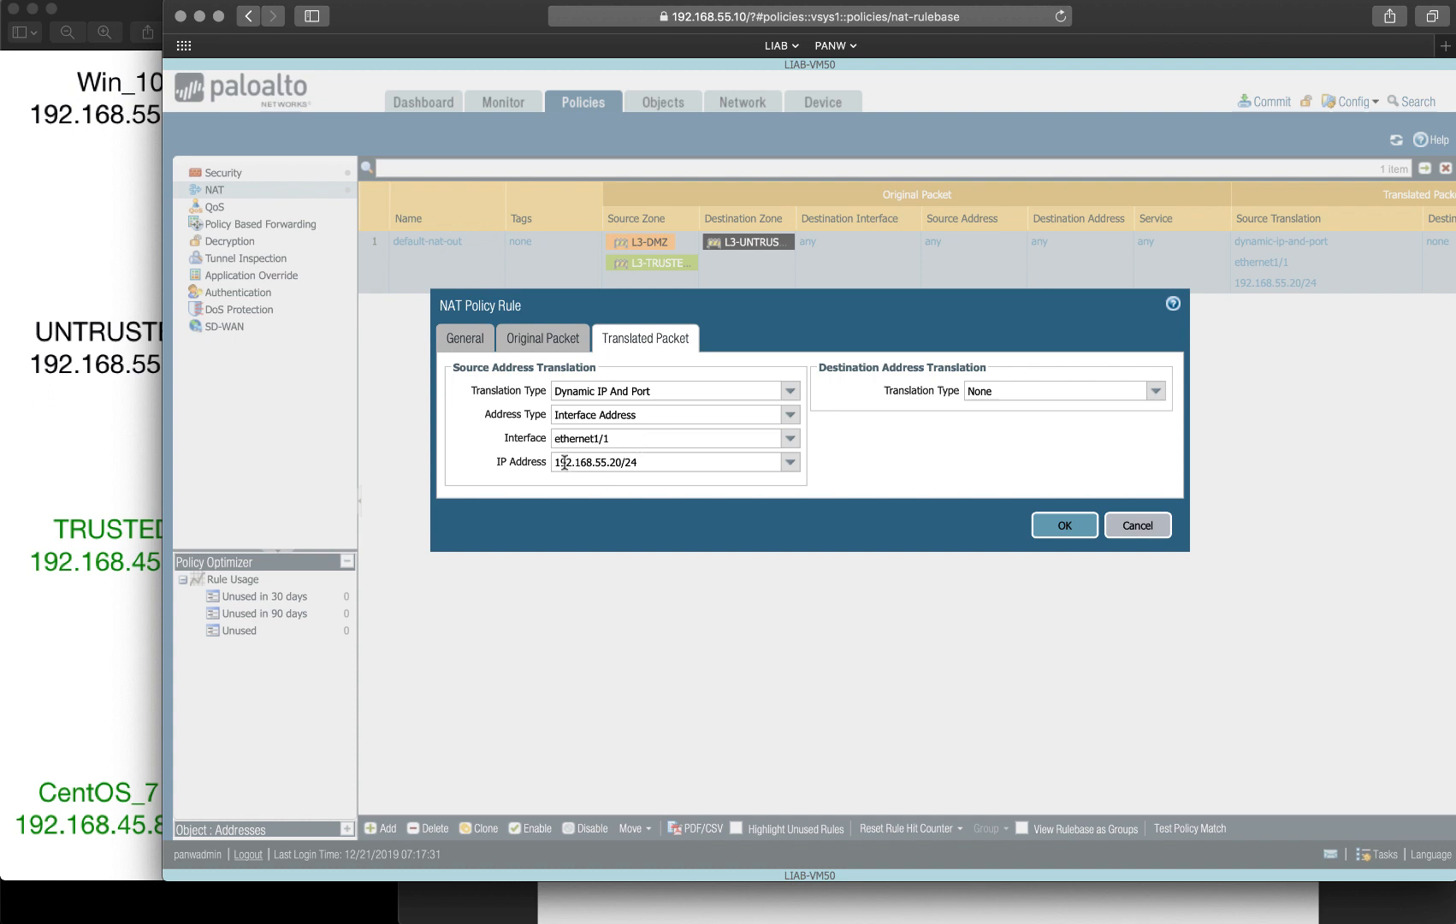
left_click(525, 340)
left_click(473, 577)
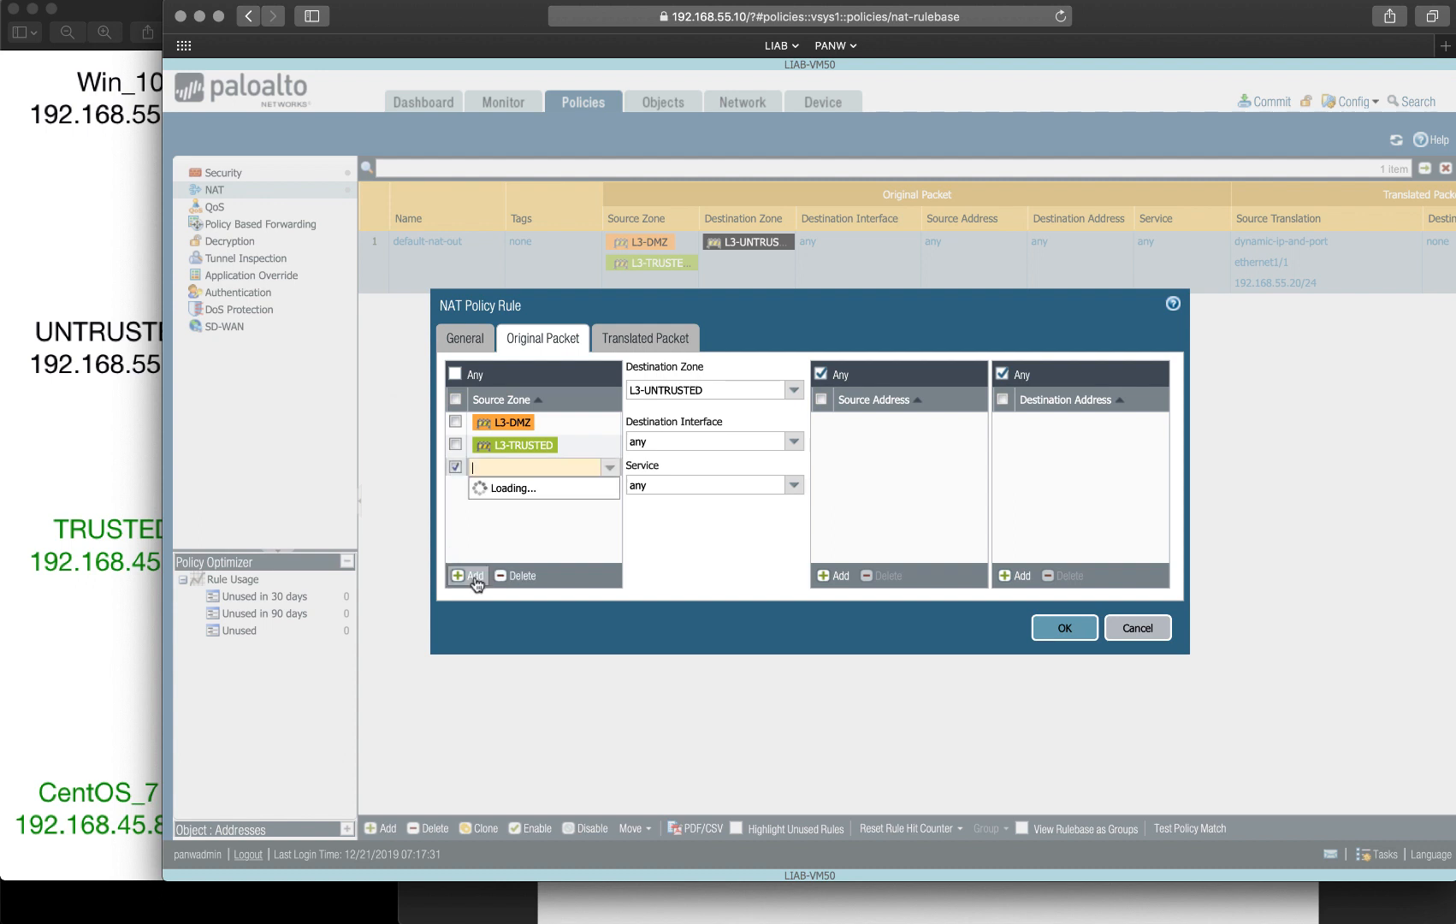
left_click(534, 534)
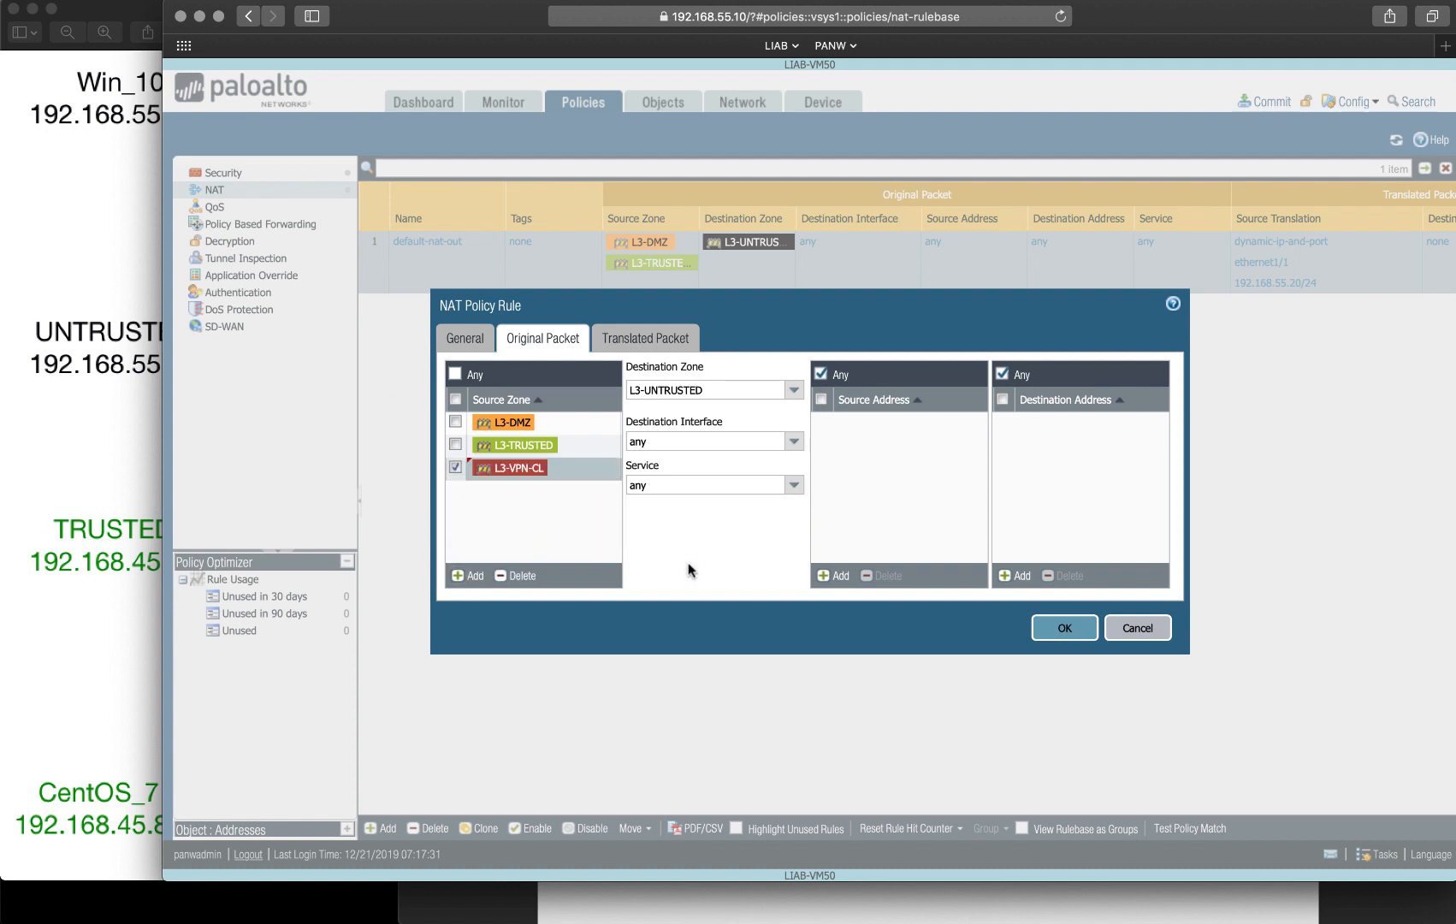
left_click(1065, 629)
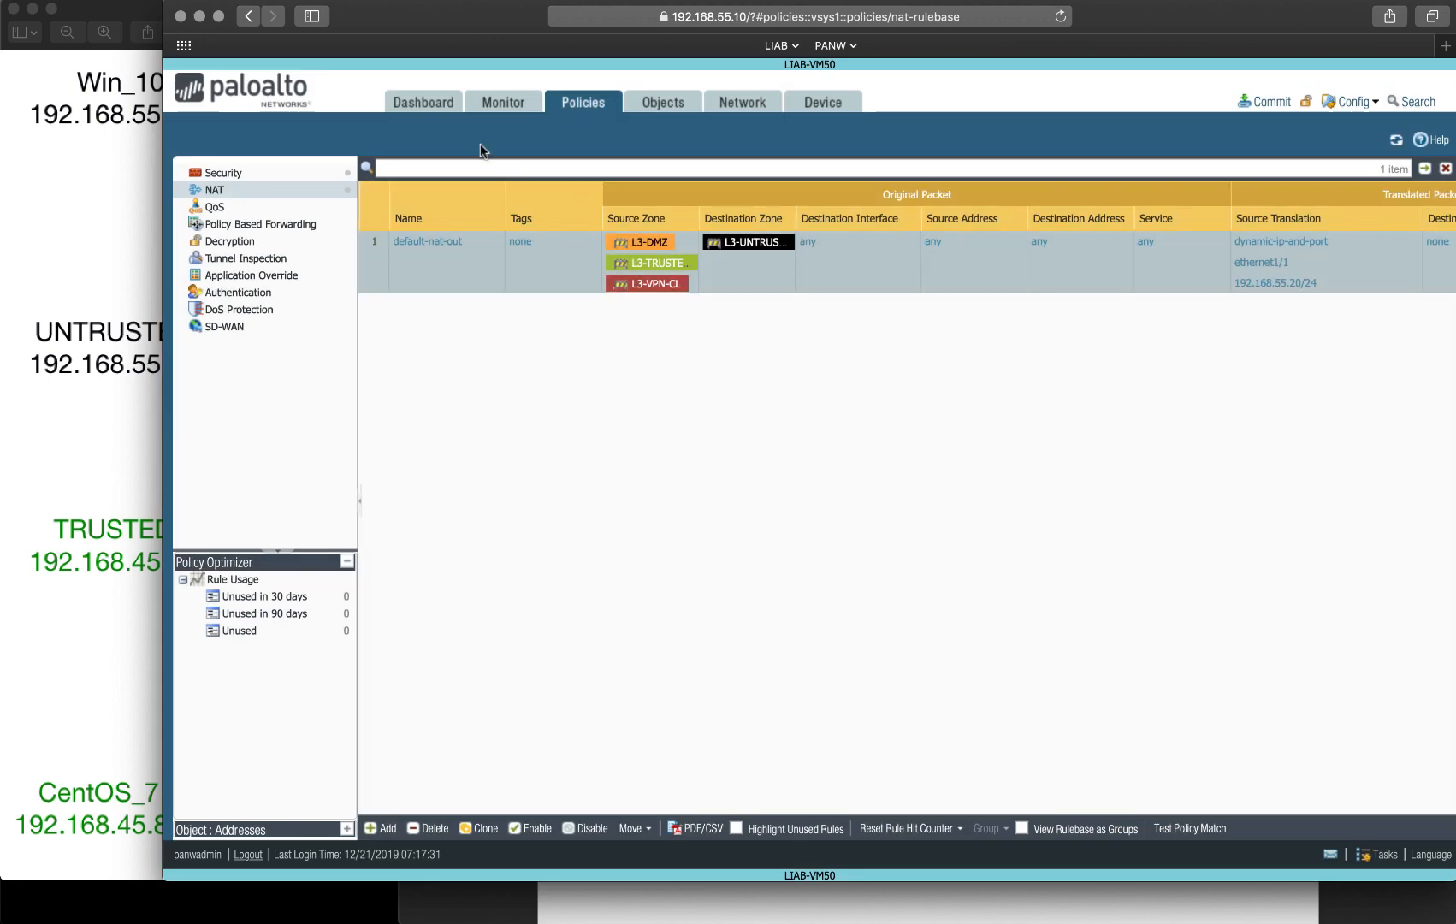
Step: Start a new security policy rule named VP-Security-RULE-1
left_click(303, 172)
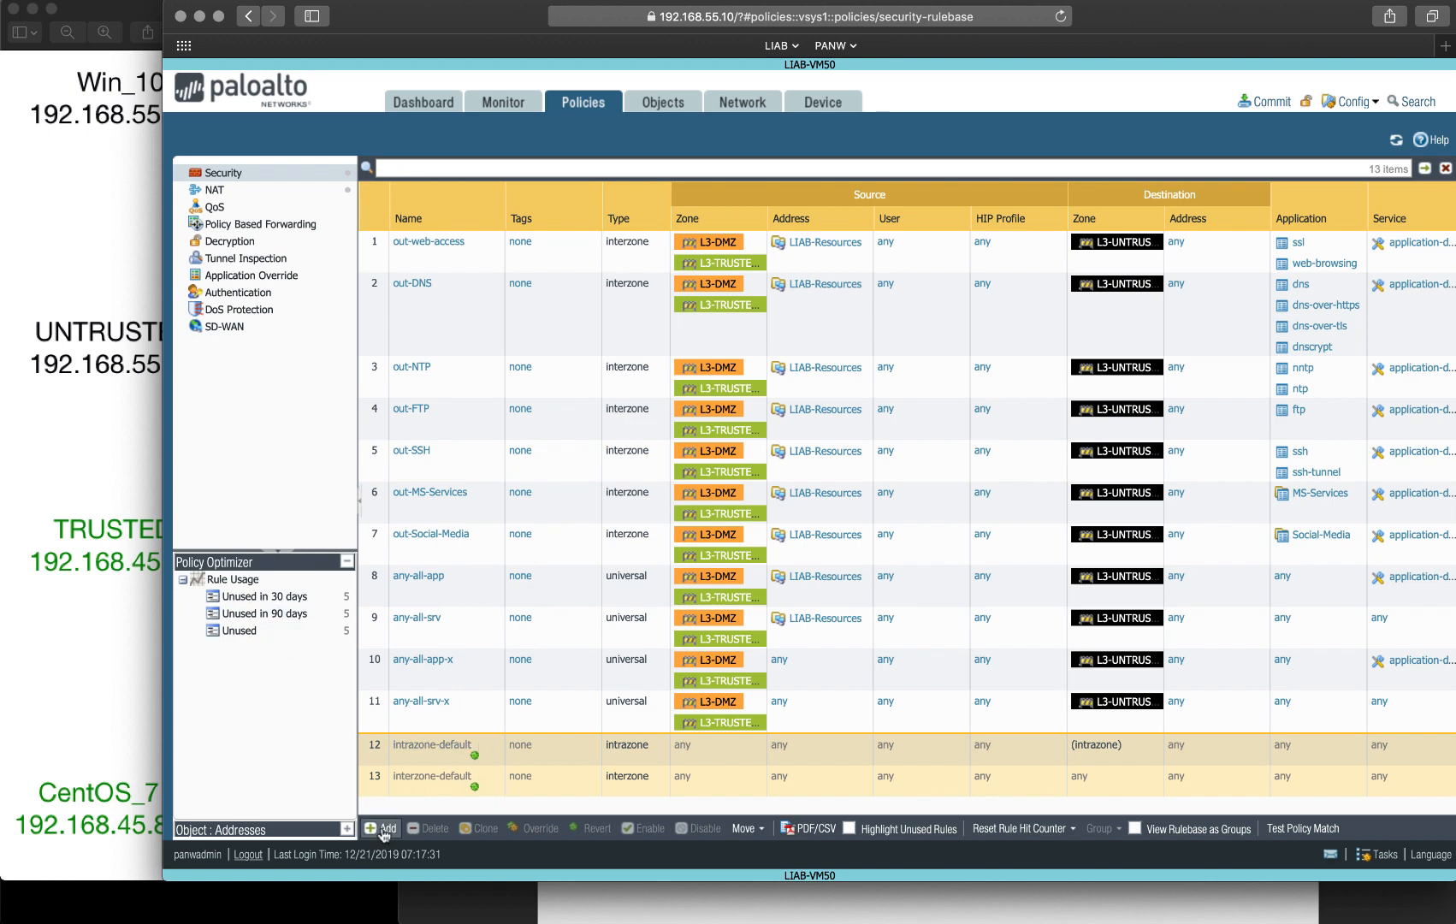
left_click(383, 829)
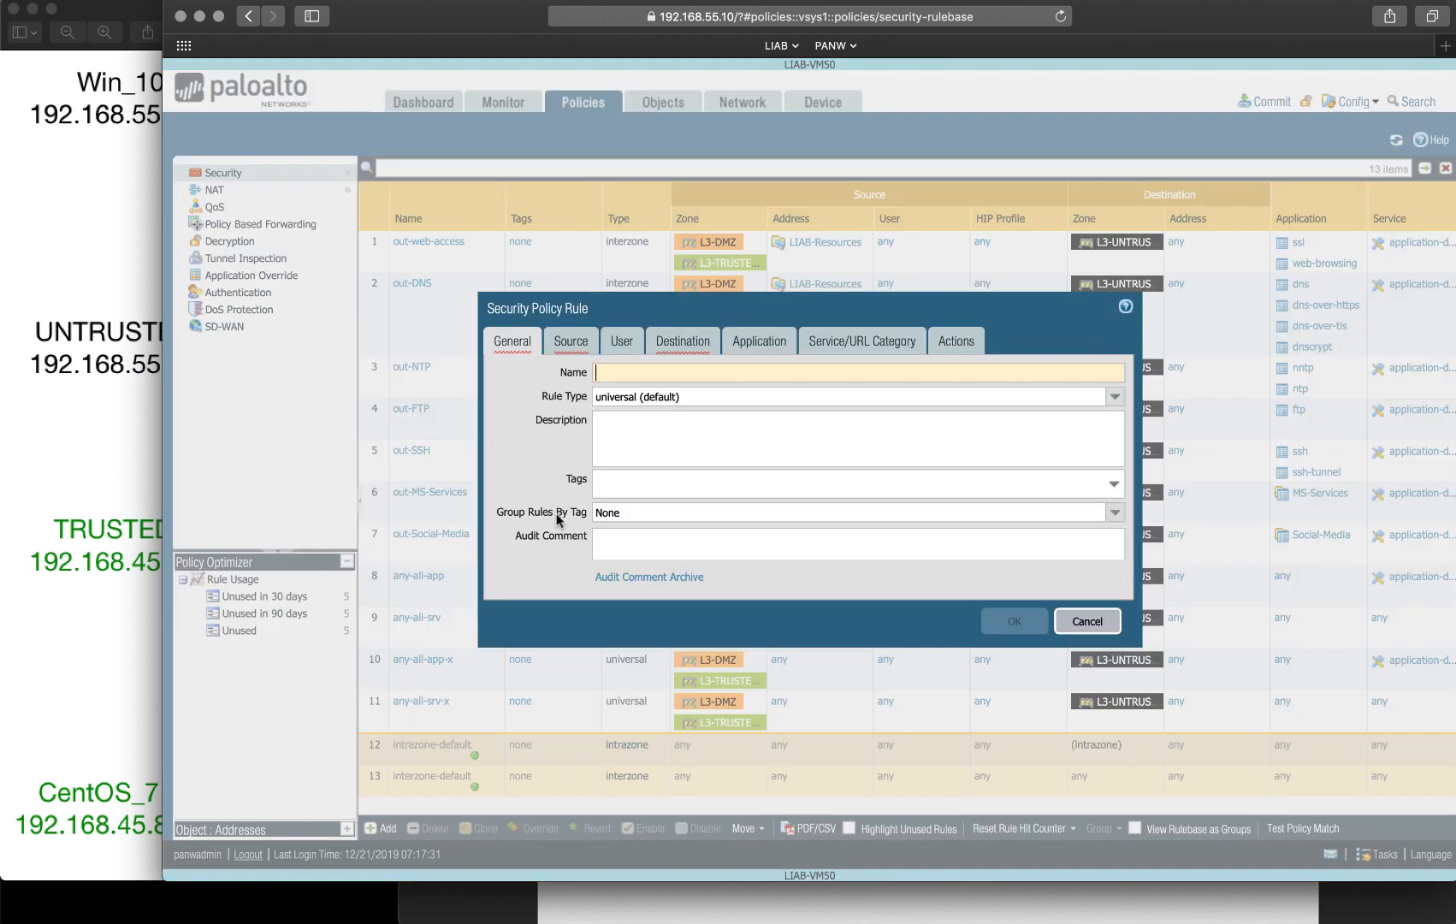
left_click(659, 372)
type("VP-Secu")
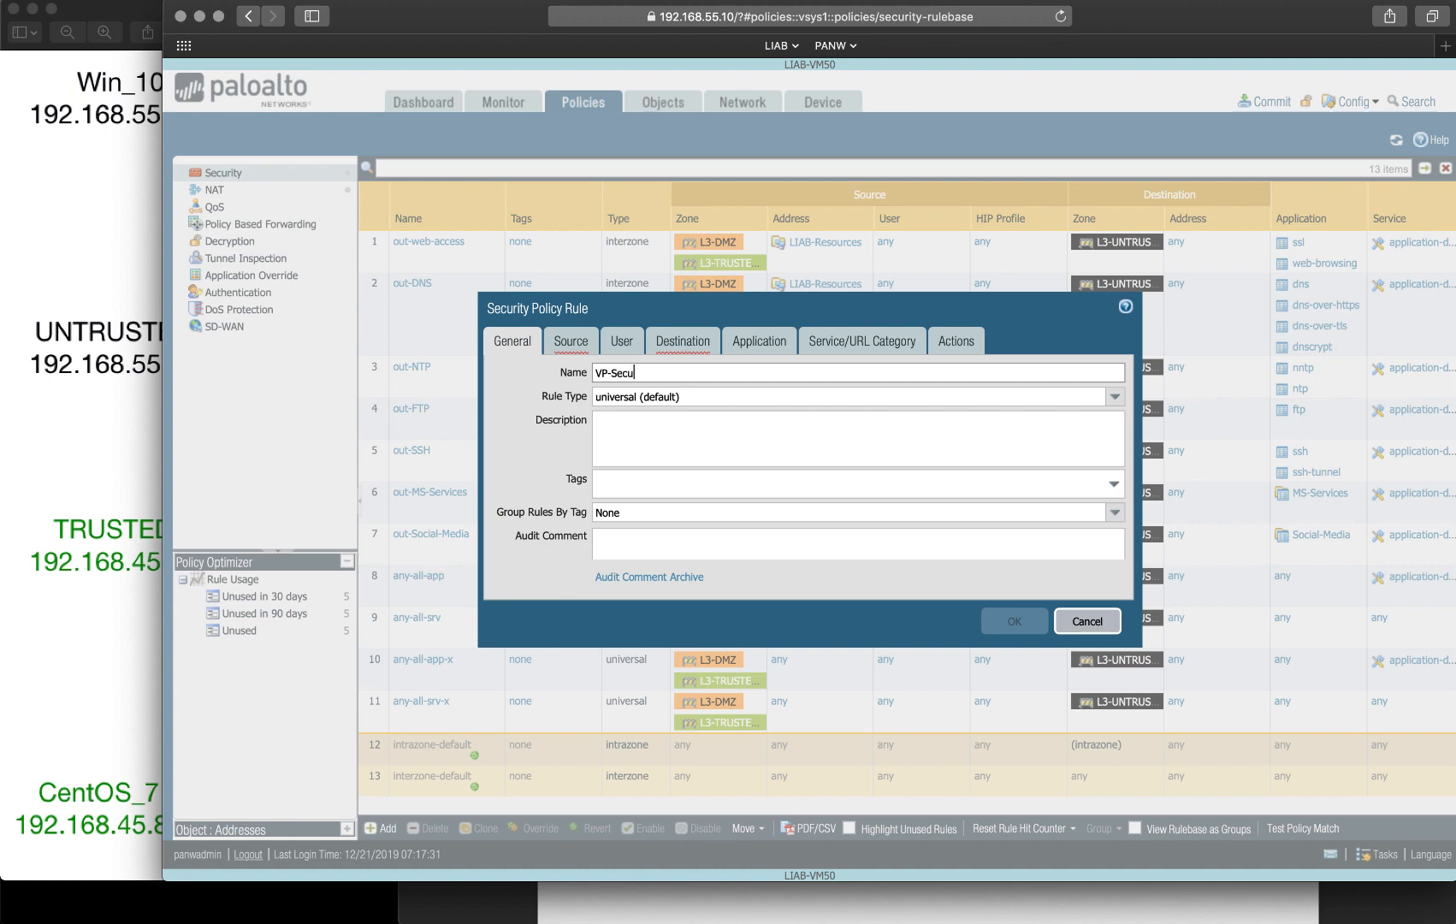
type("rity")
key("BackSpace")
type("-RULE-1")
Step: Set the rule's source zone to L3-VPN-CL and its destination zones to L3-UNTRUSTED and L3-TRUSTED
left_click(571, 343)
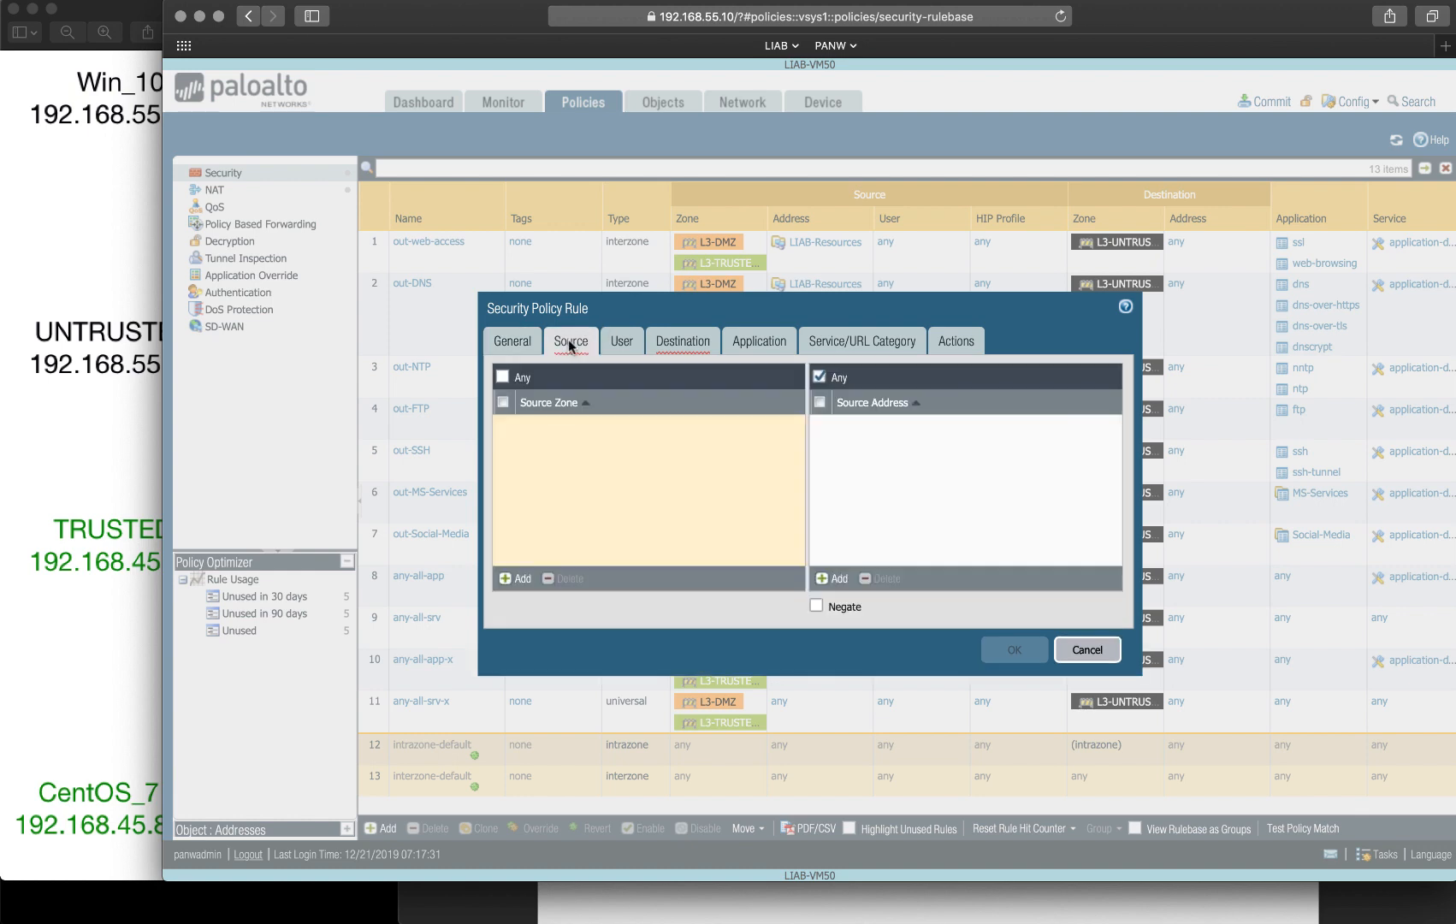
left_click(517, 578)
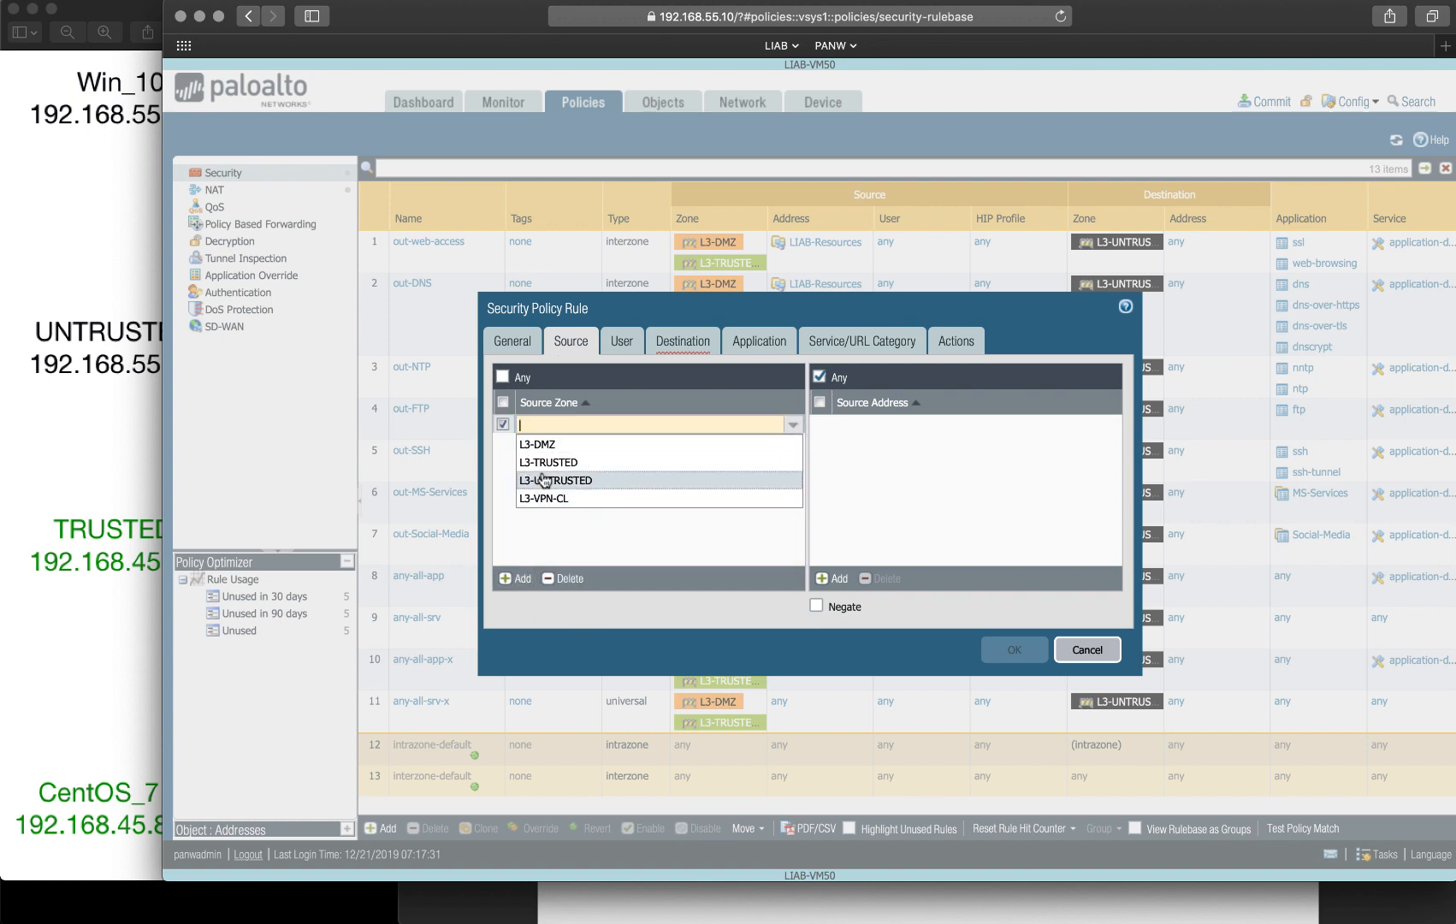
left_click(547, 500)
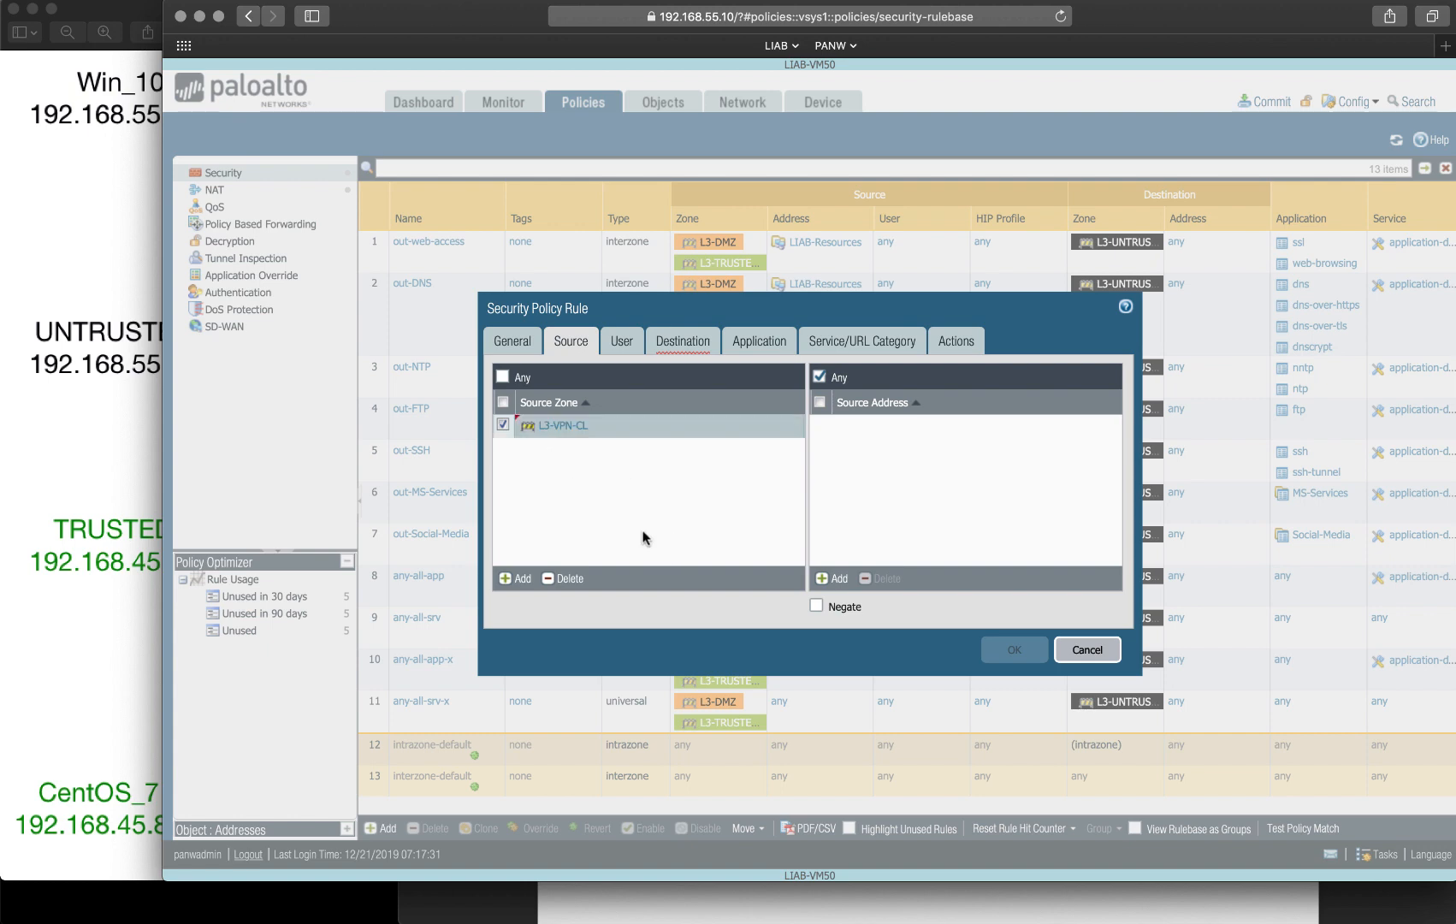
left_click(668, 344)
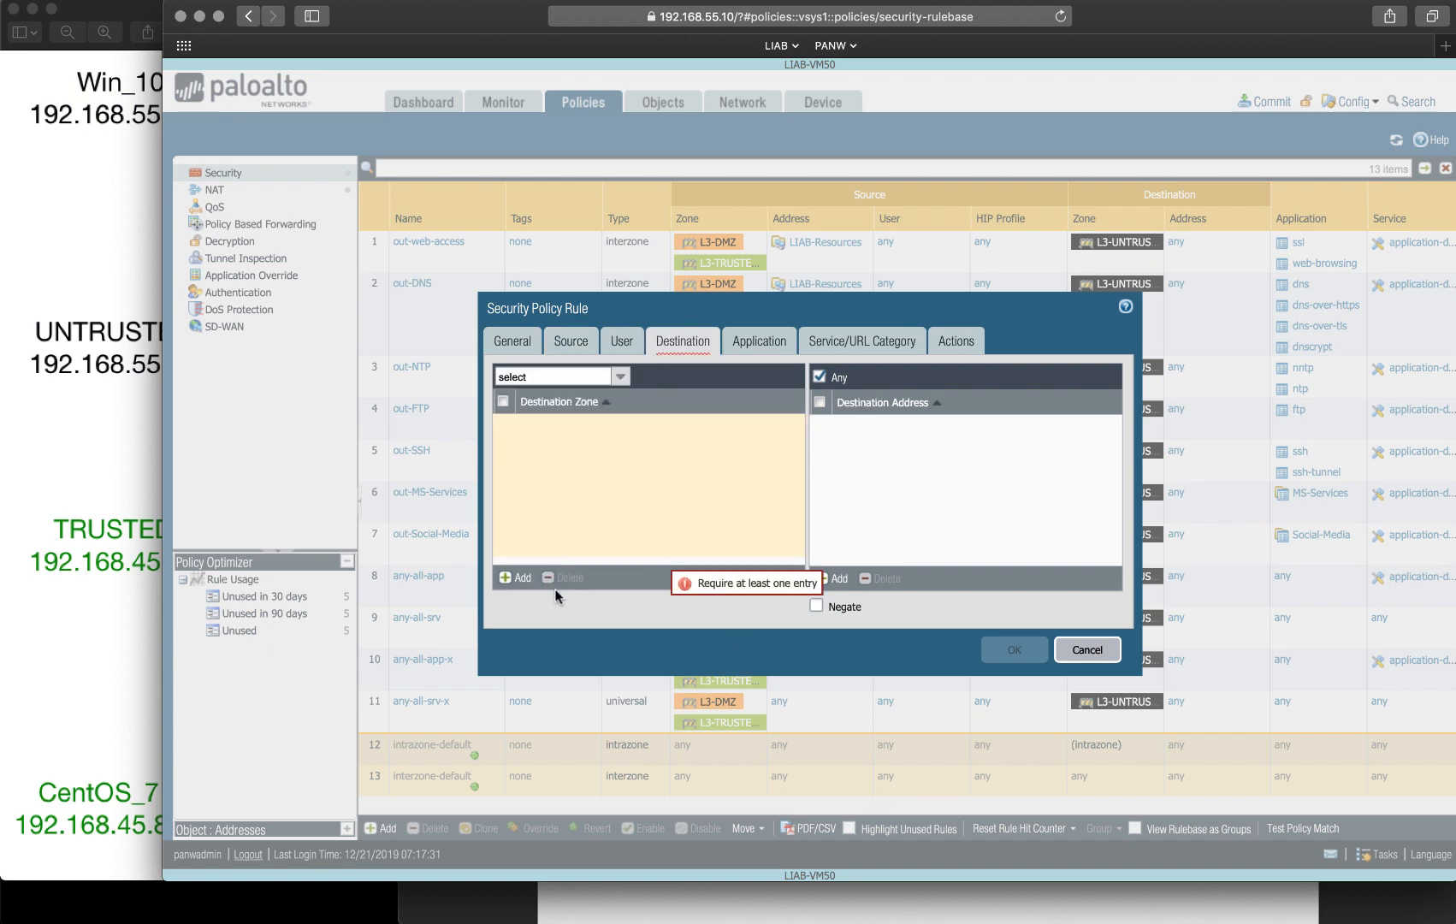
left_click(516, 577)
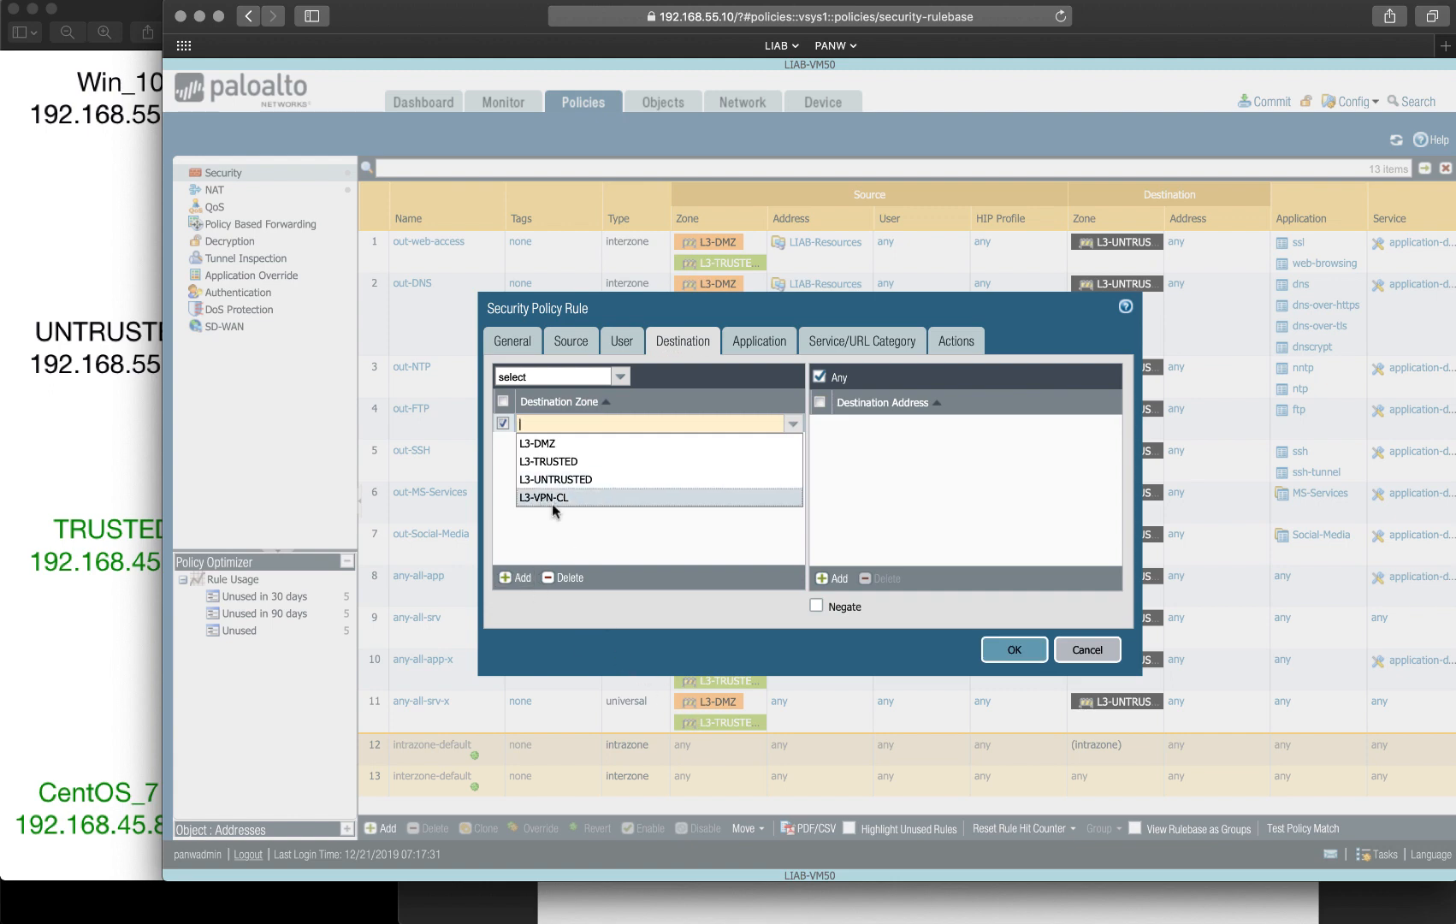
left_click(578, 479)
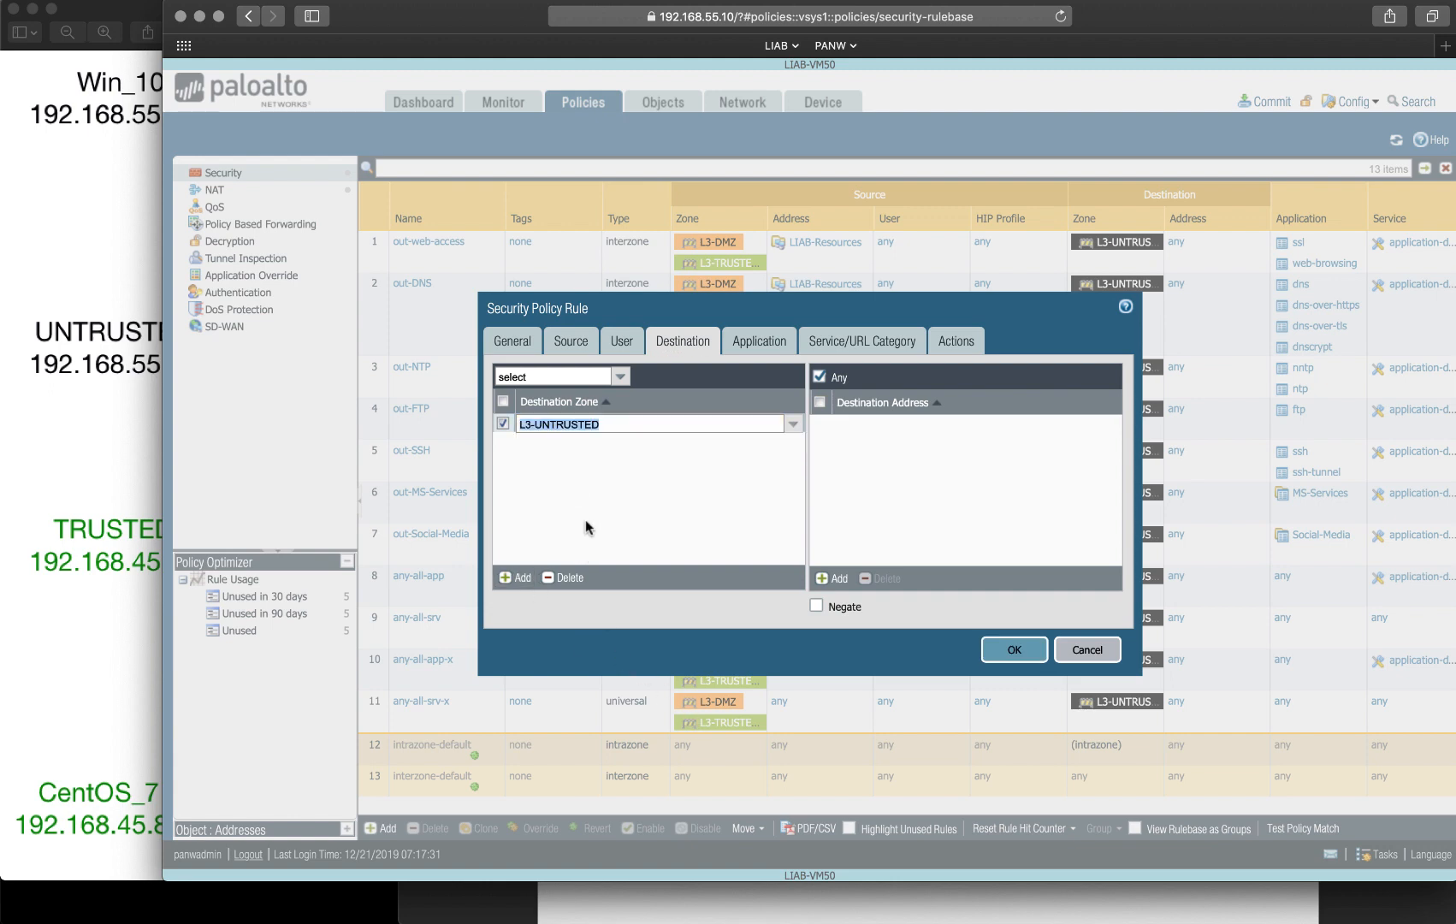
left_click(516, 579)
left_click(547, 482)
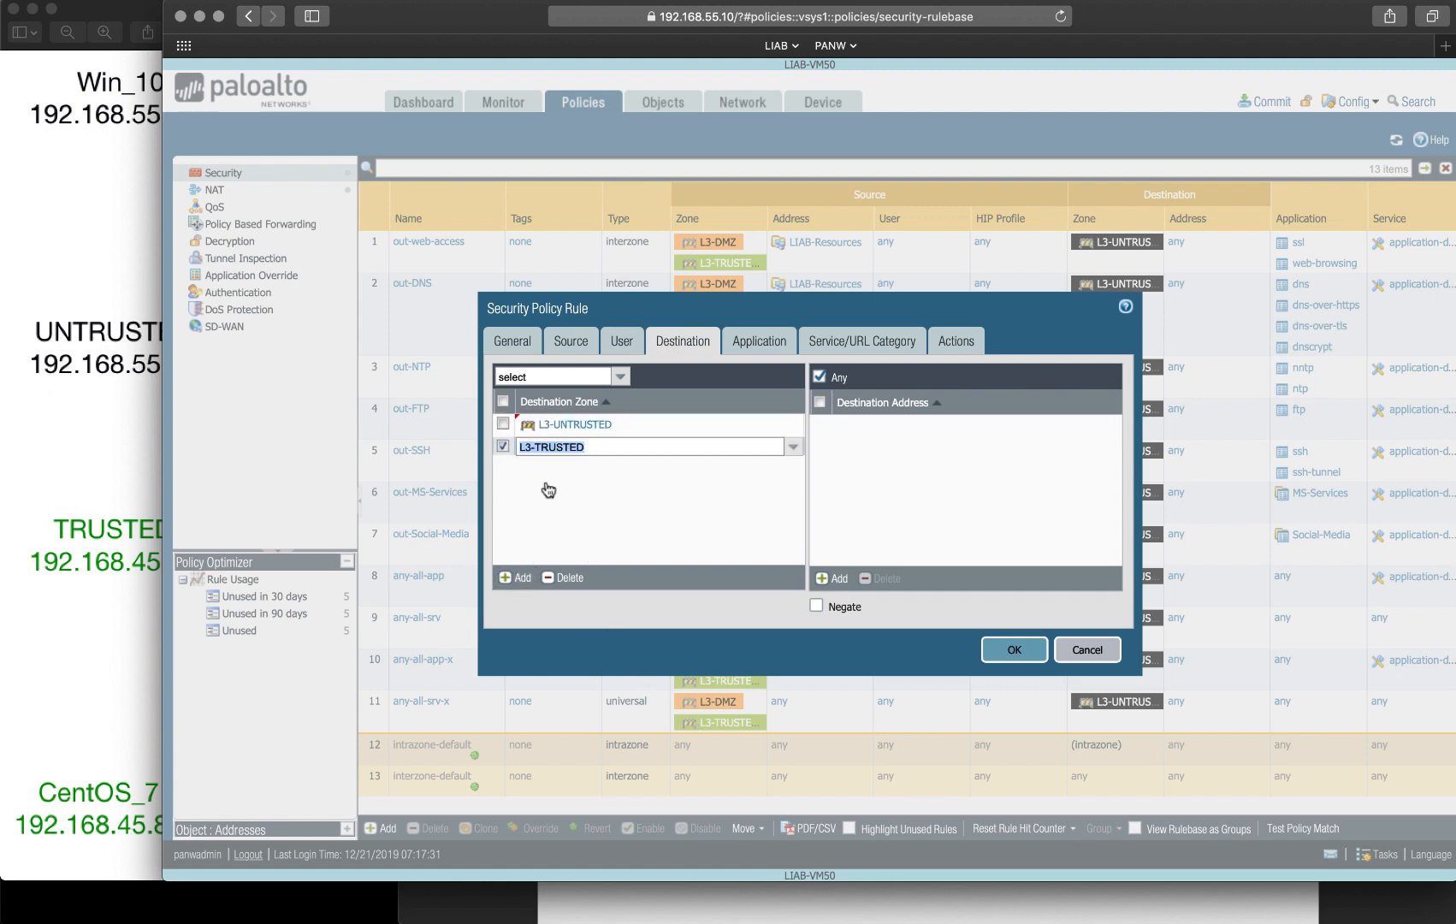
left_click(504, 446)
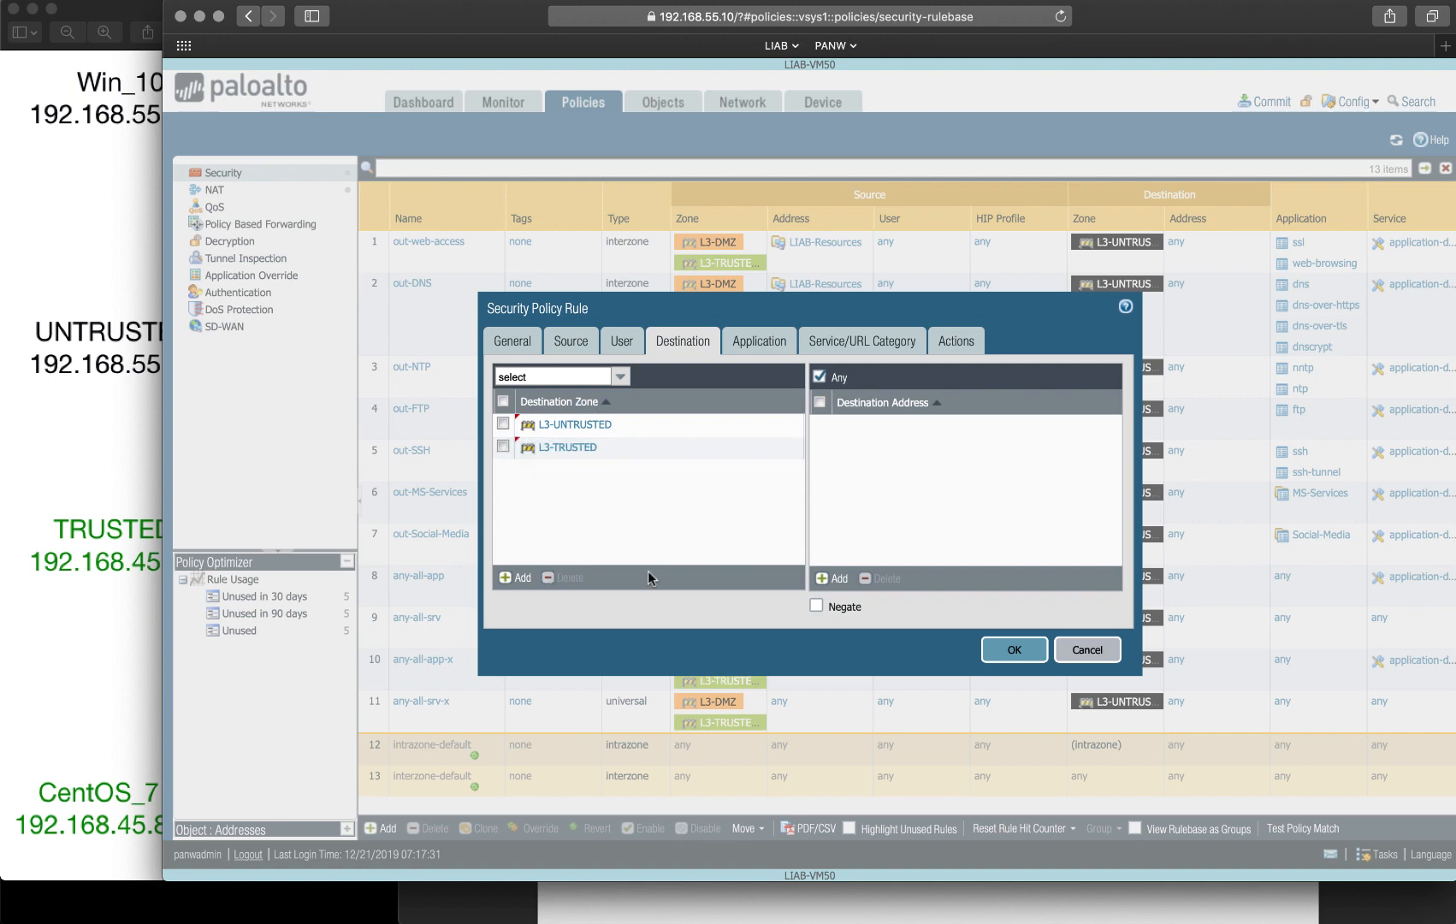
Step: Keep any application, set the service to any, leave the default Allow action settings, and save the security rule
left_click(758, 342)
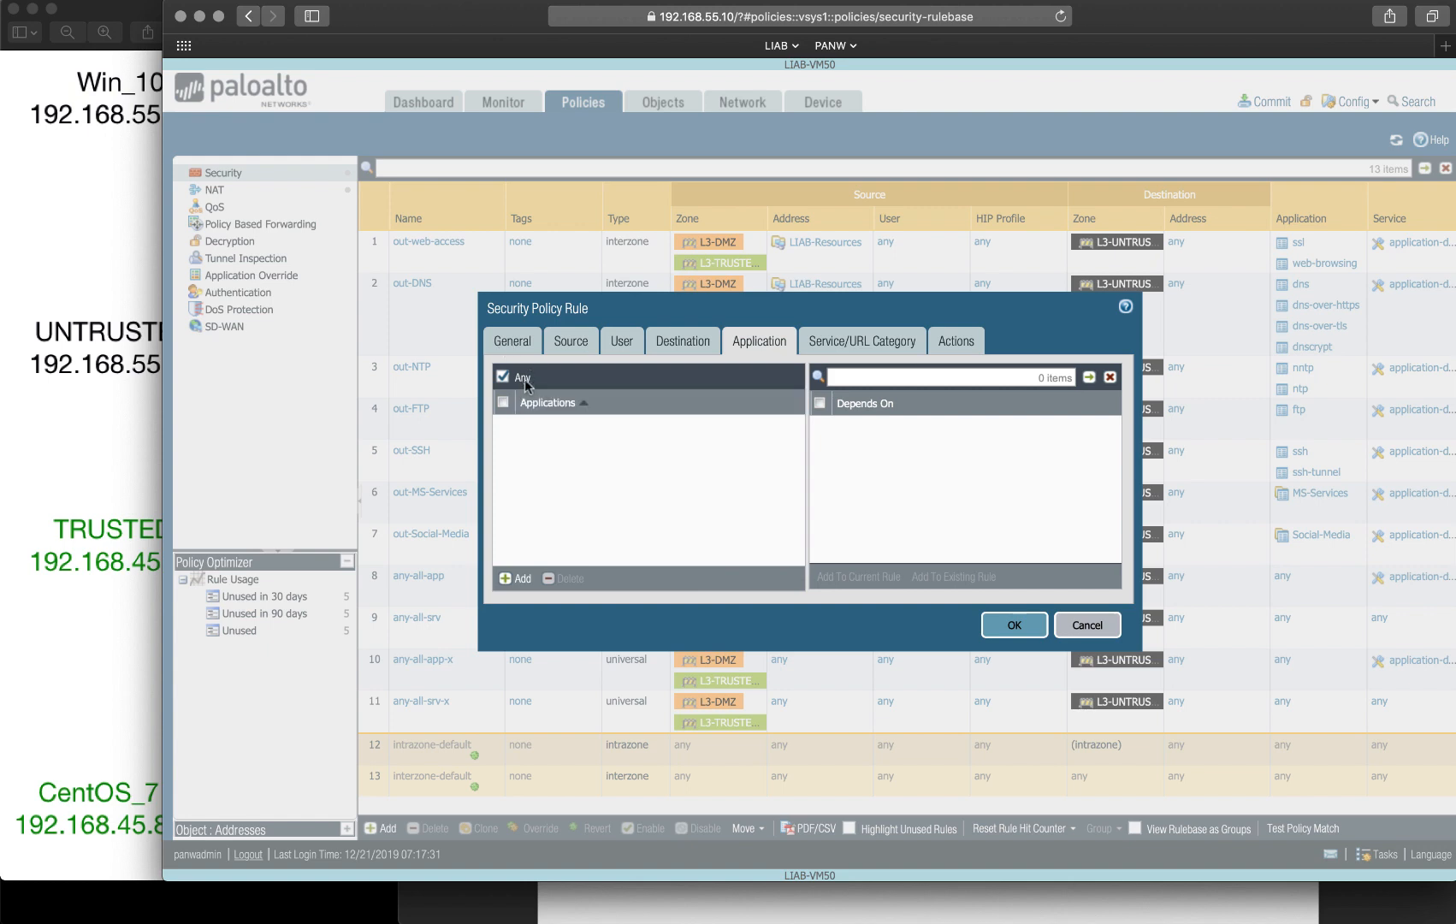
left_click(820, 334)
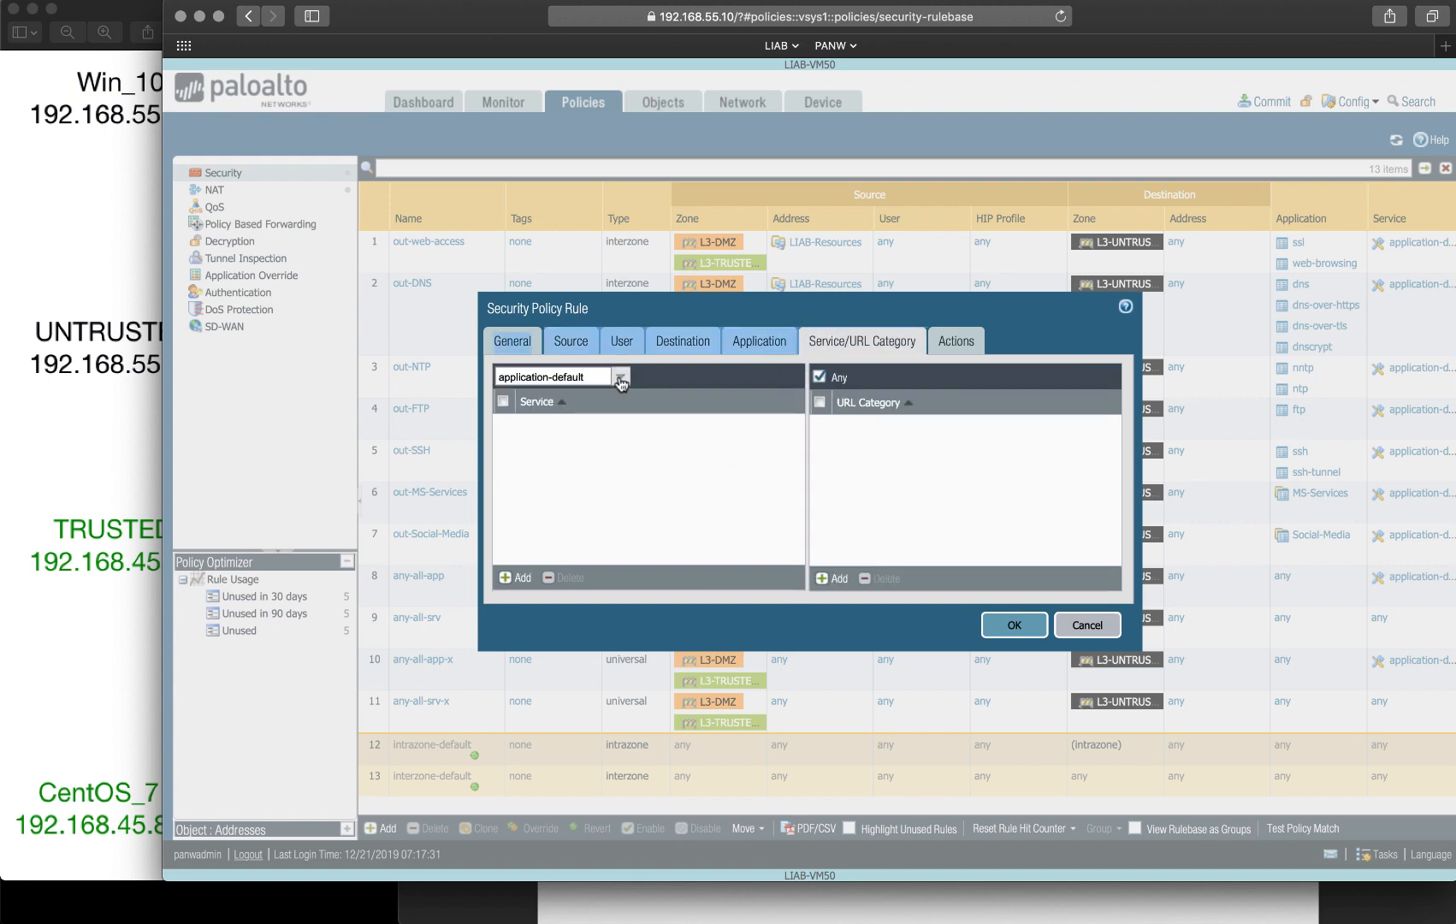
left_click(620, 377)
left_click(512, 418)
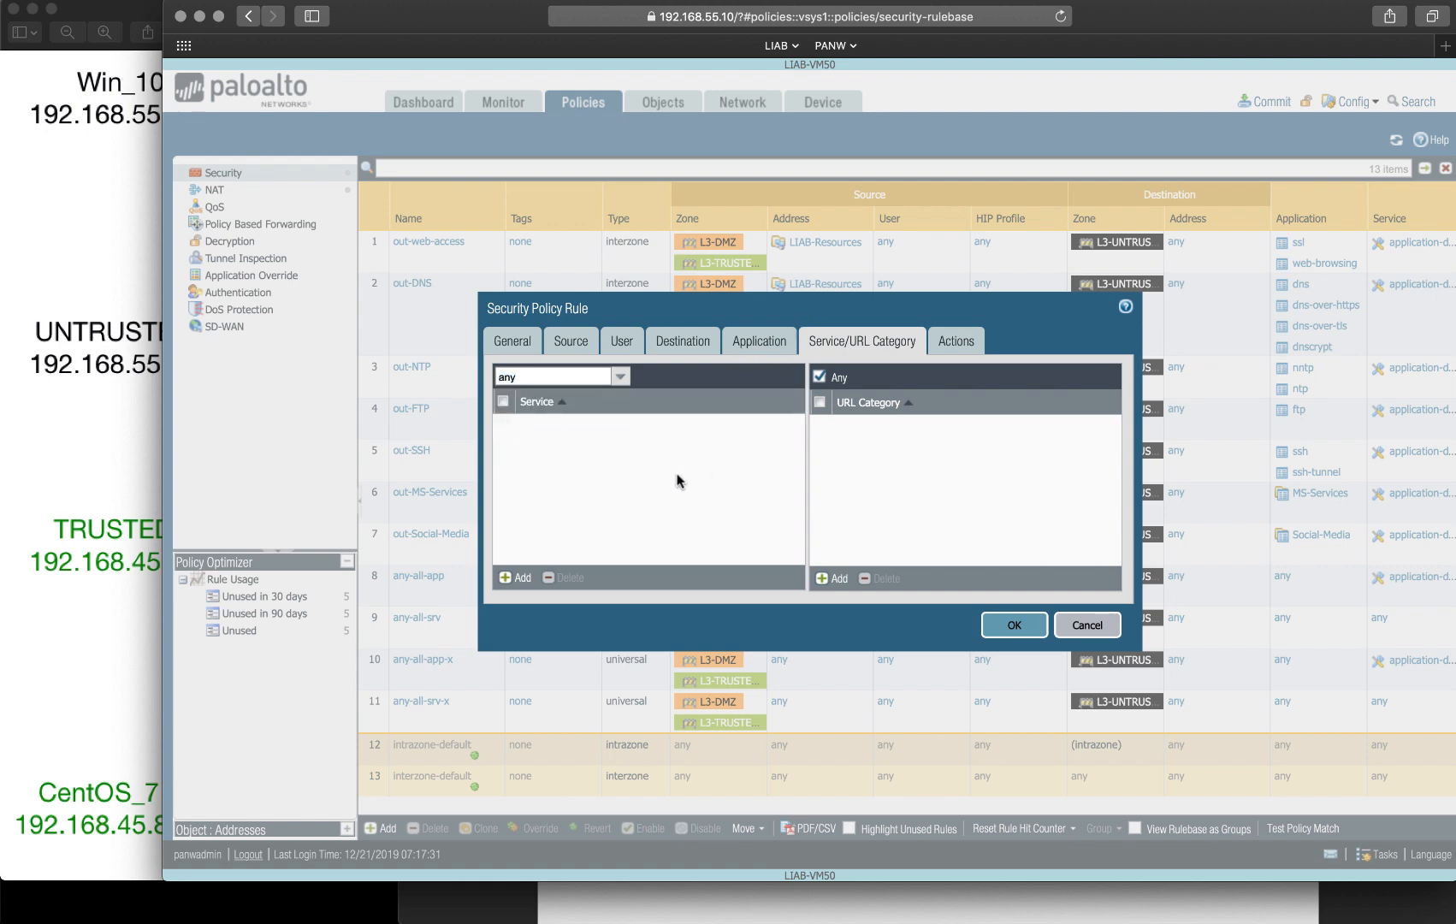
left_click(956, 346)
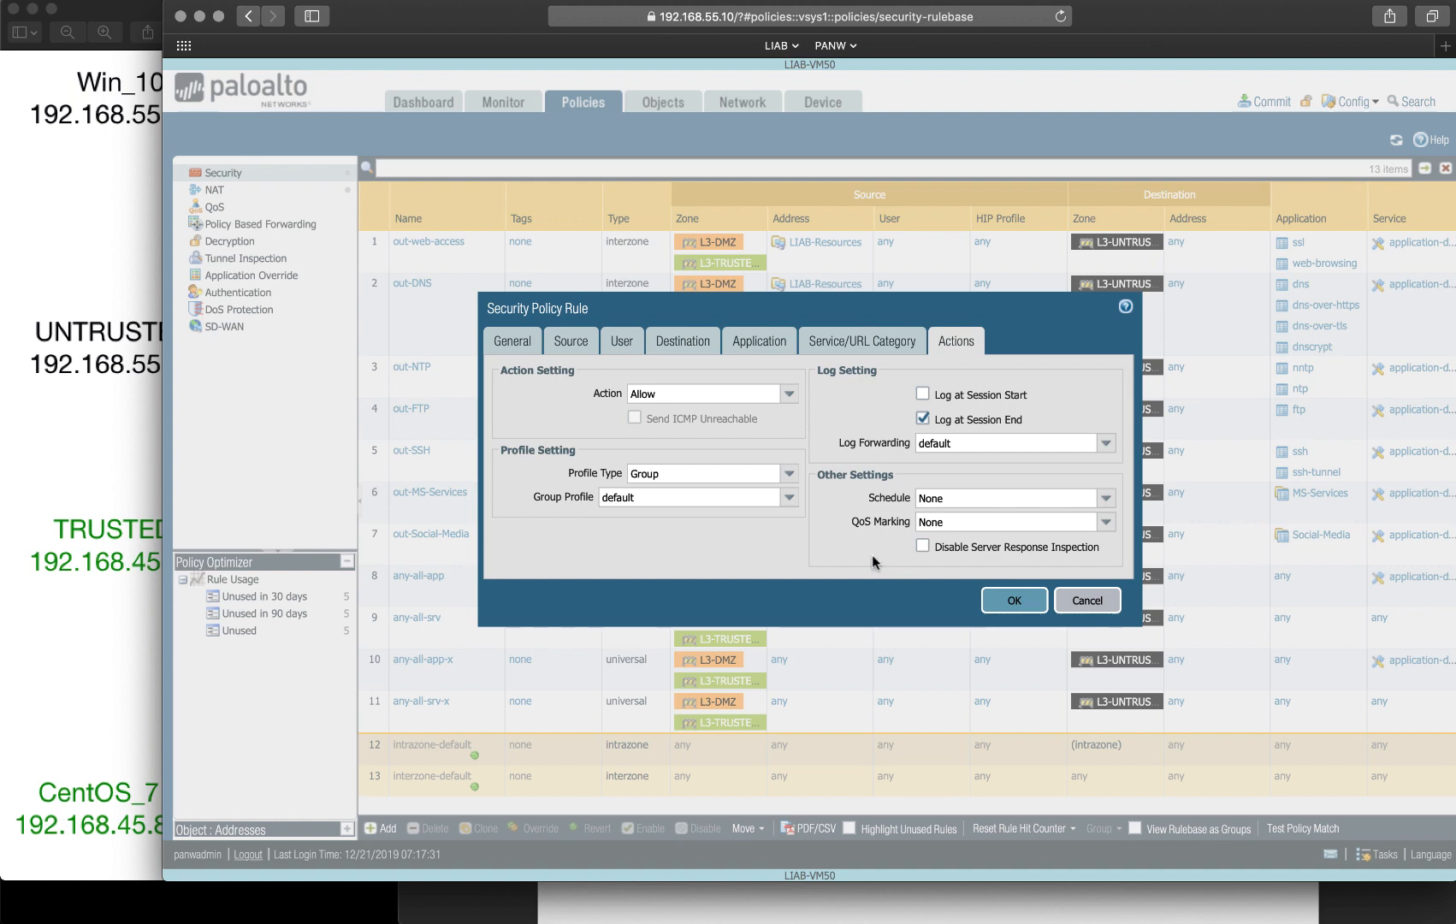
left_click(1017, 601)
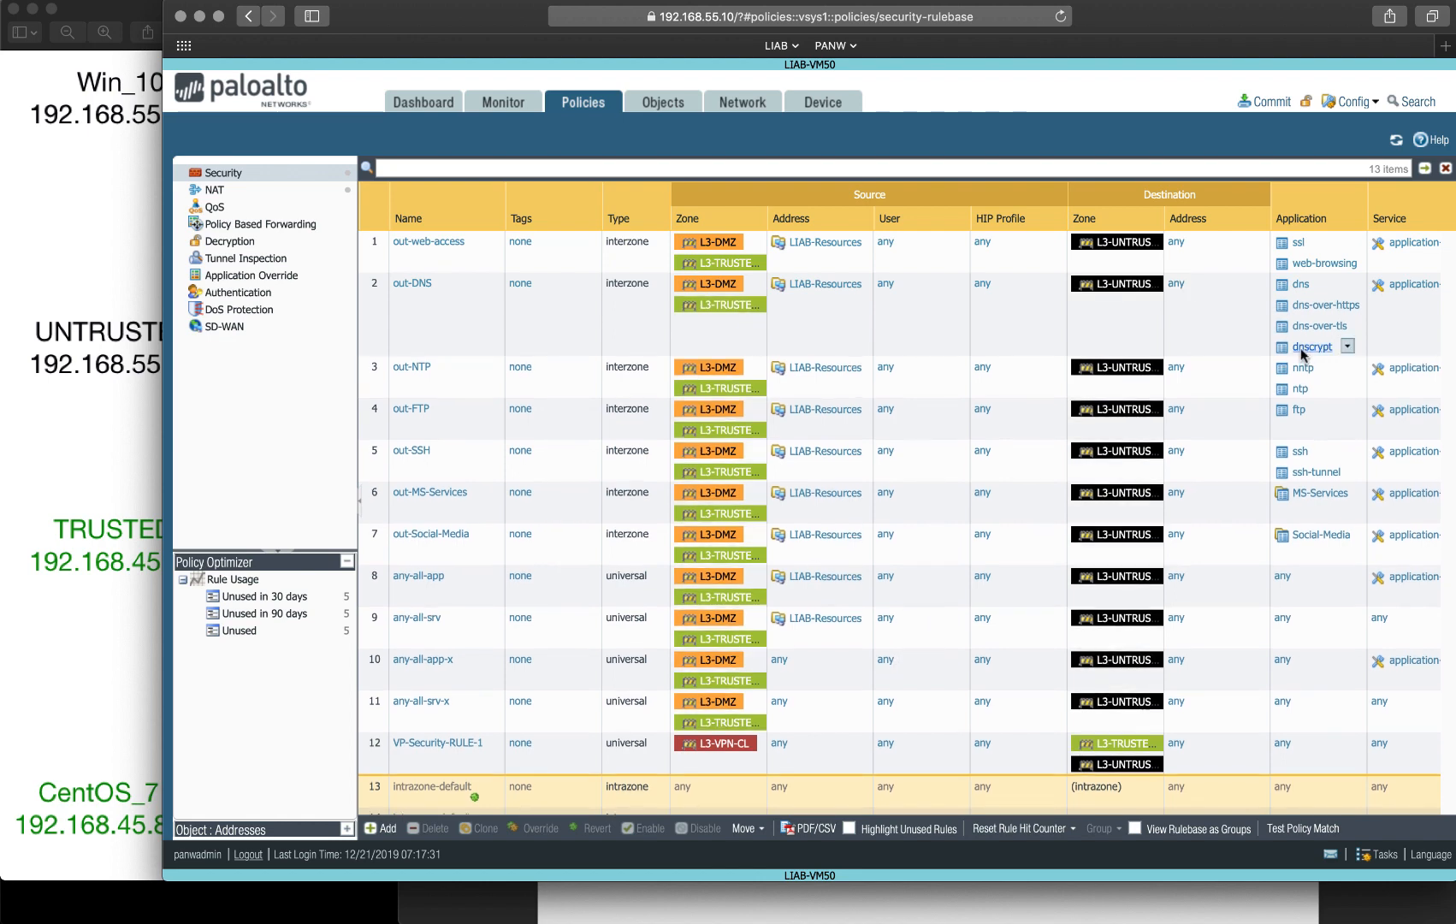
Step: Commit all firewall changes and move the commit status dialog so it shows beside the Win10-UNTRUSTED virtual machine
left_click(1270, 103)
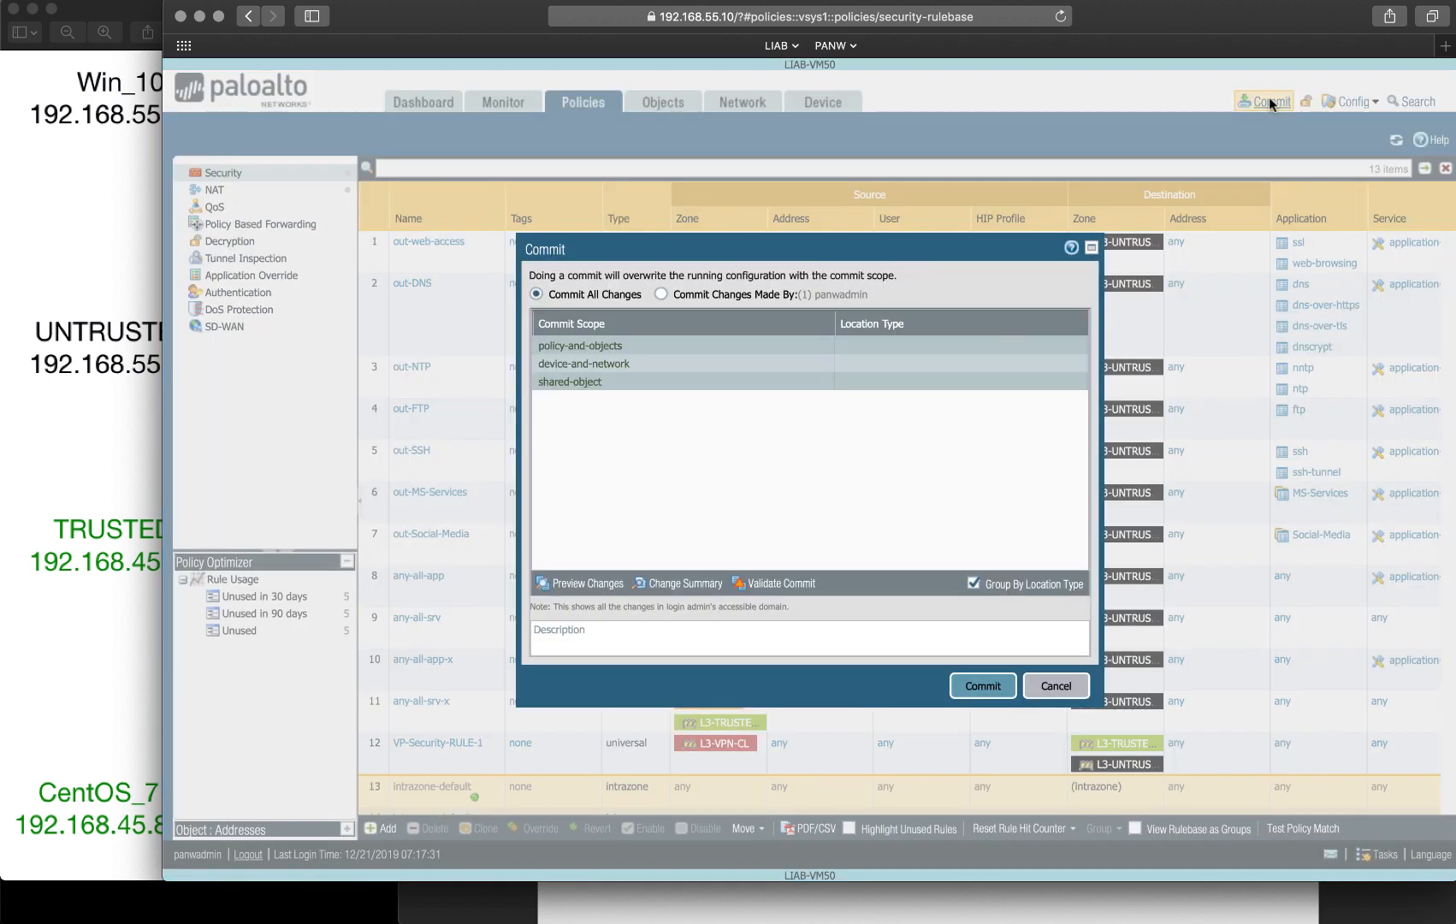
left_click(992, 686)
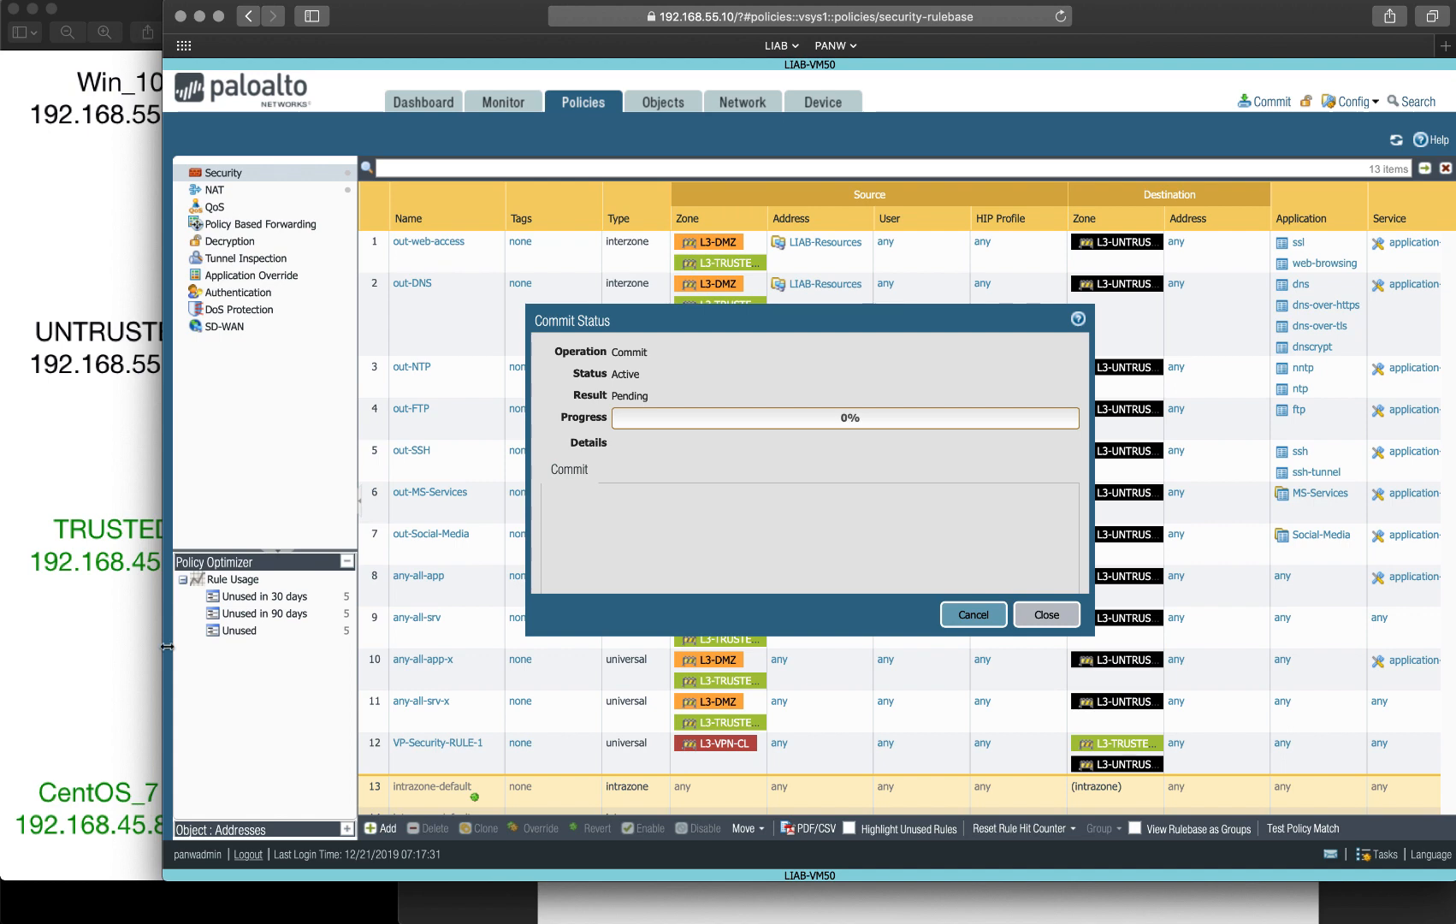
left_click(159, 902)
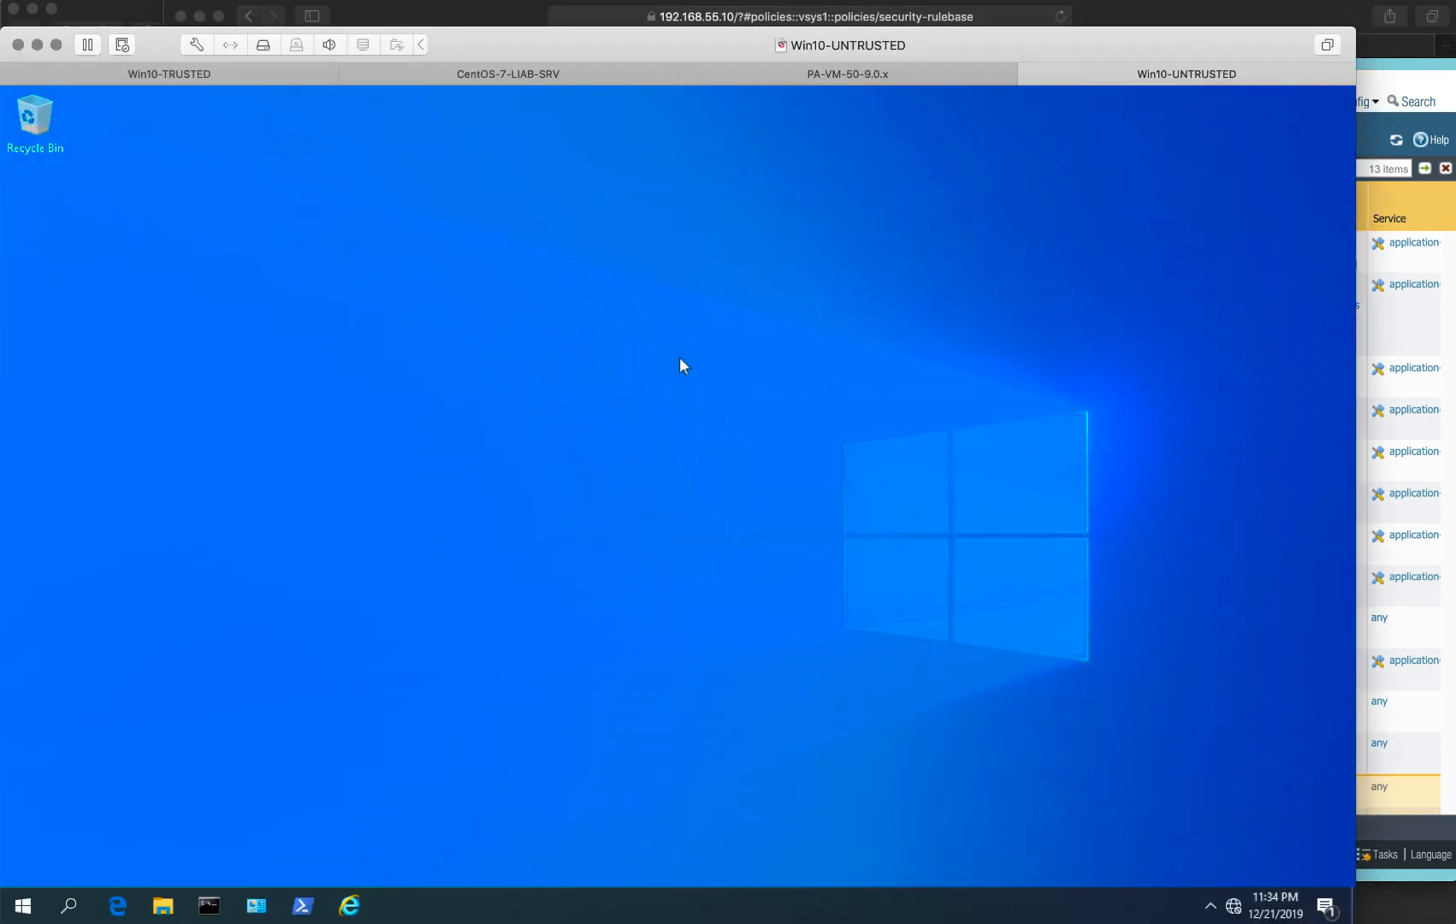
left_click(1386, 308)
left_click_drag(758, 326, 1109, 319)
left_click(57, 401)
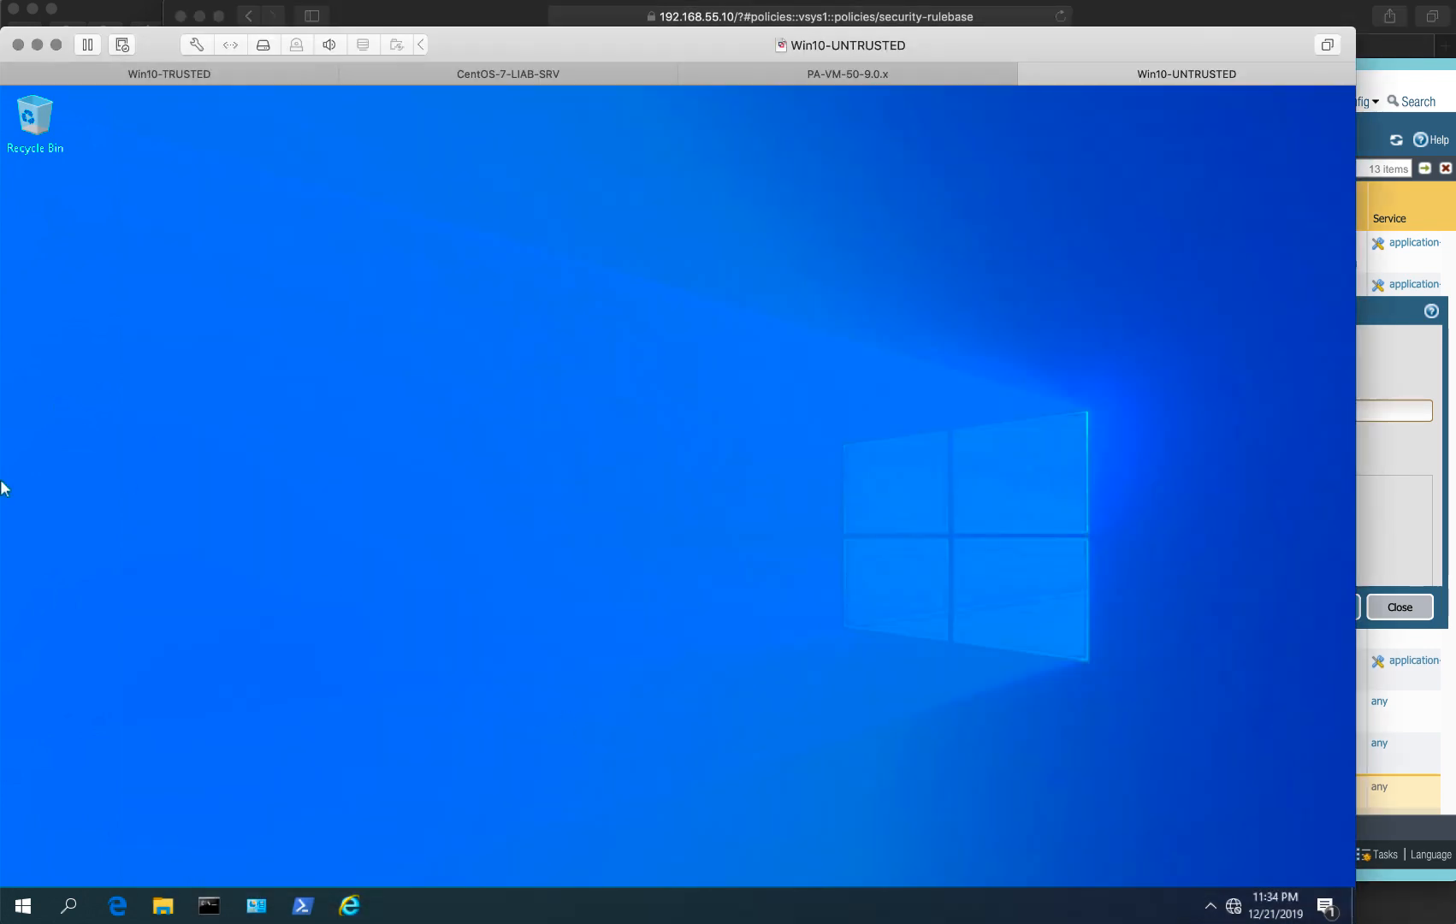
left_click(114, 906)
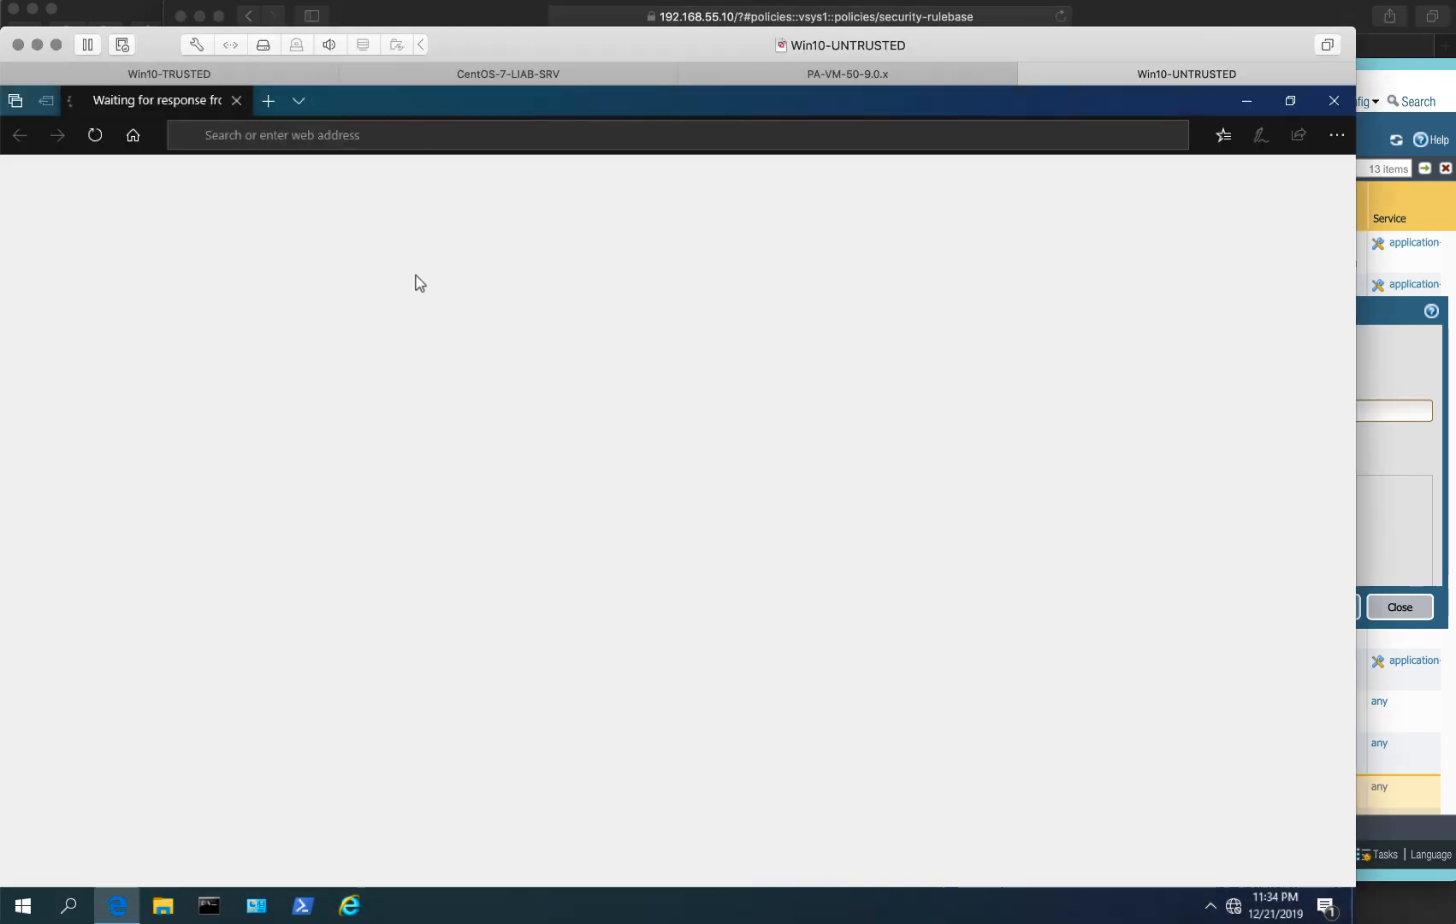
left_click(381, 135)
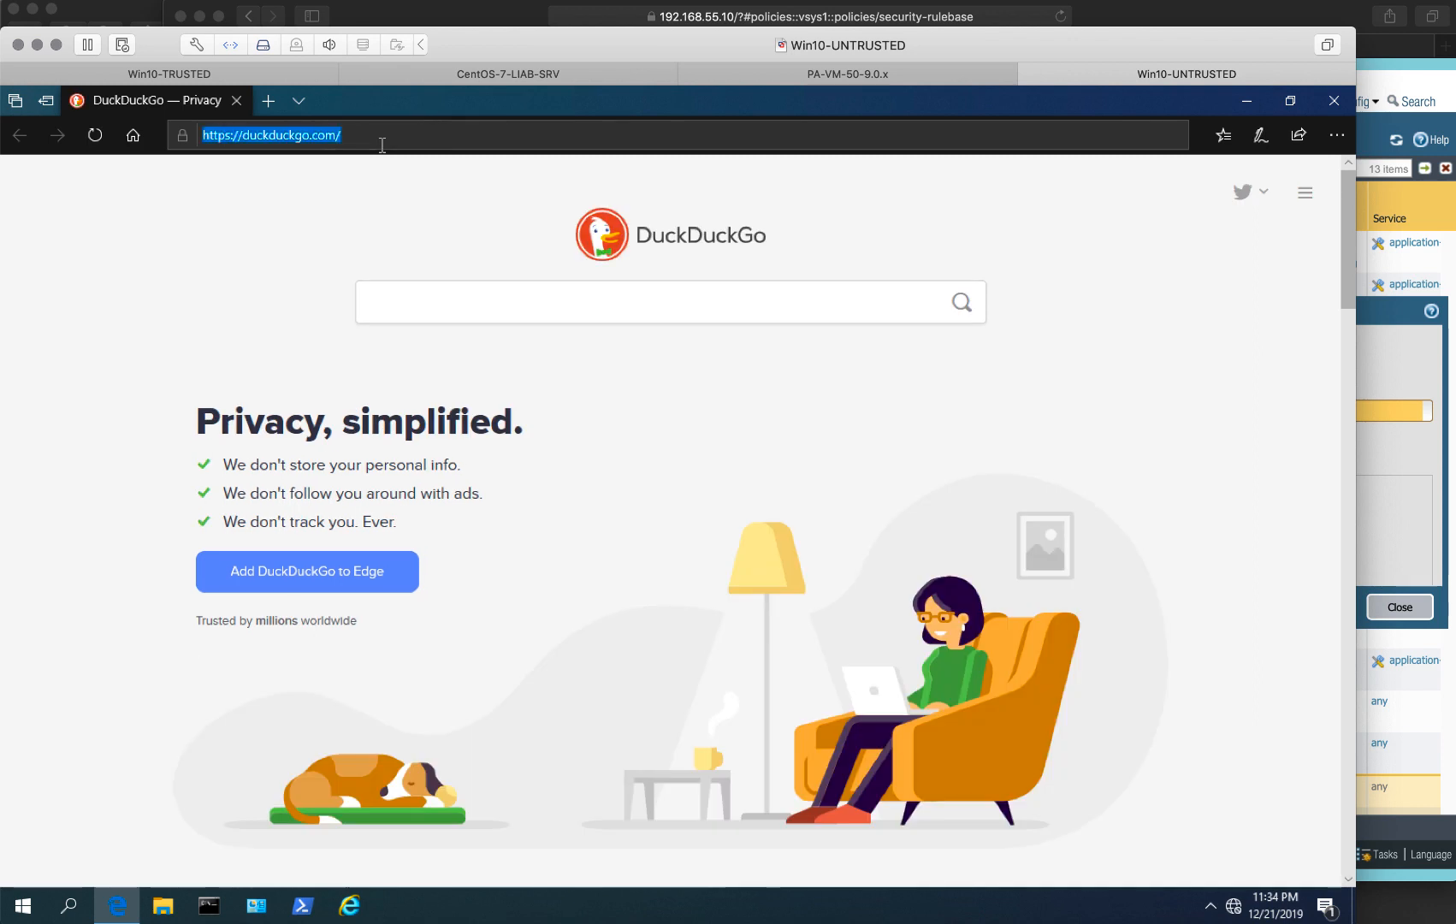
type("h")
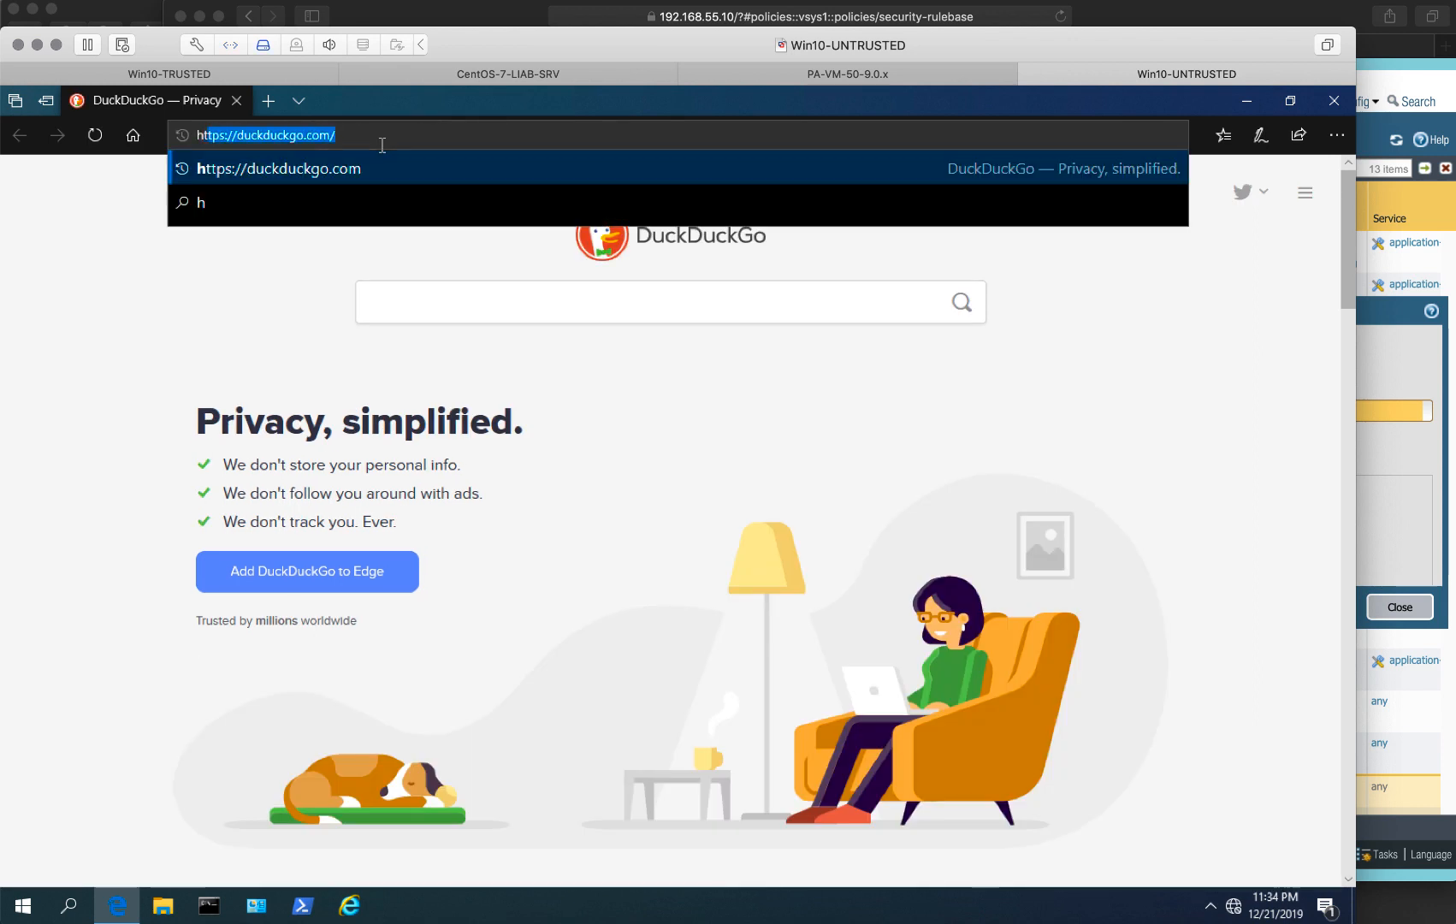
type("ttps://")
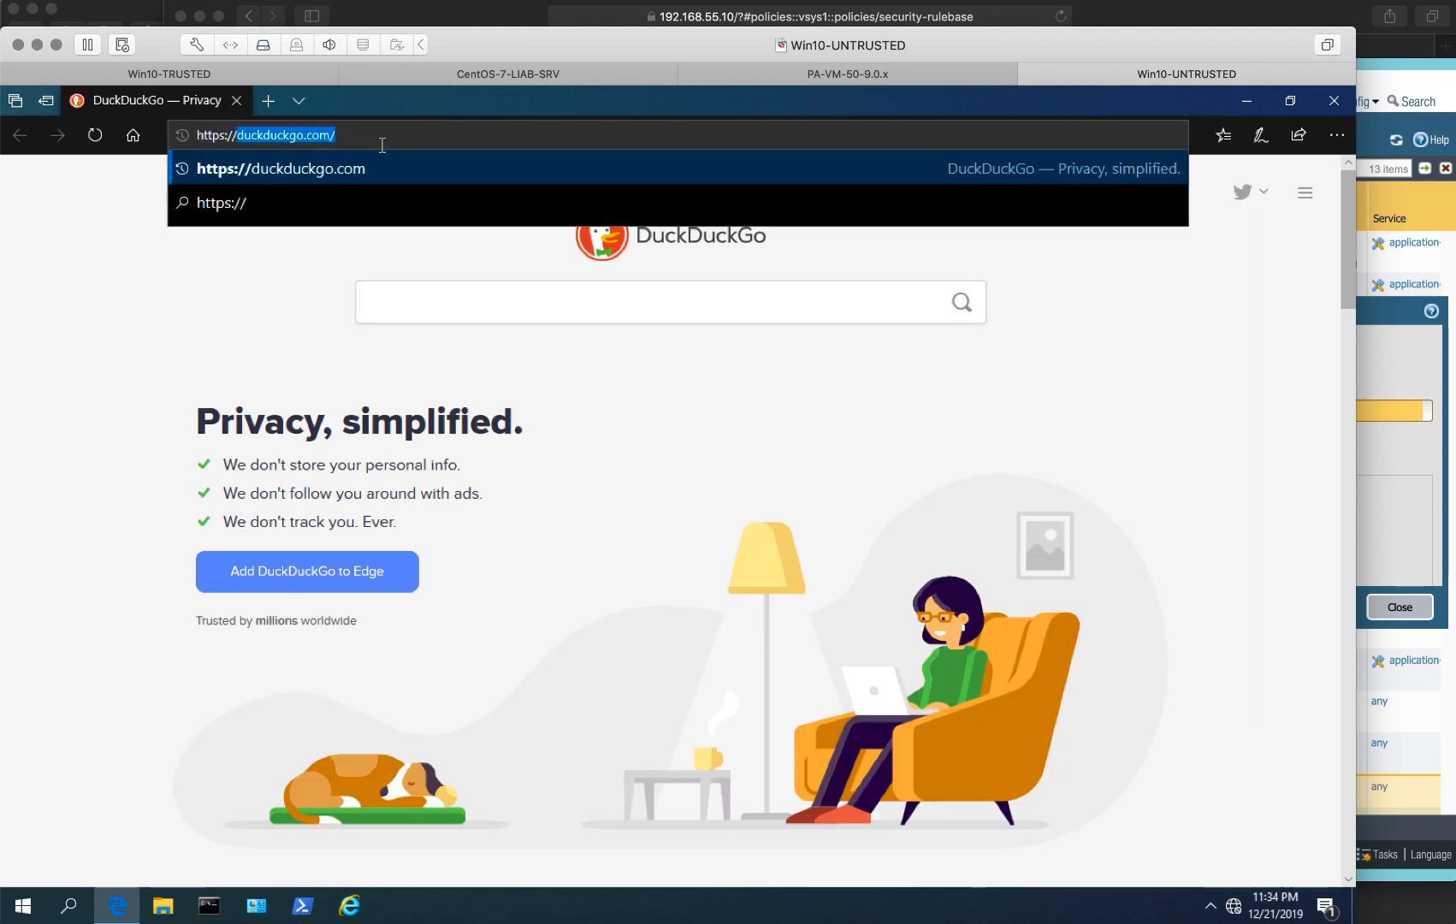
type("192.16")
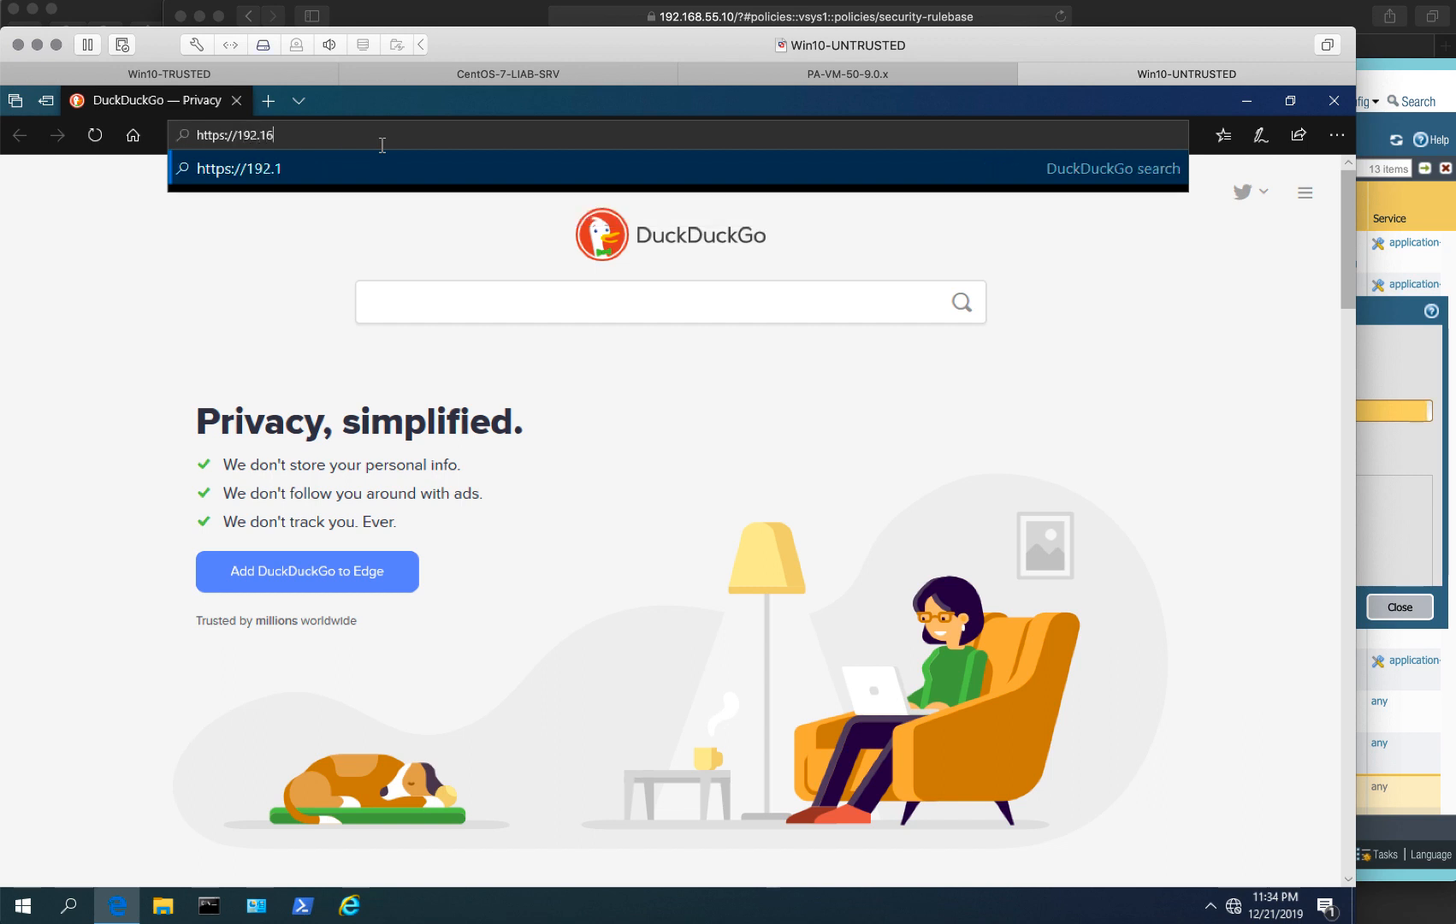
type("8.55.20")
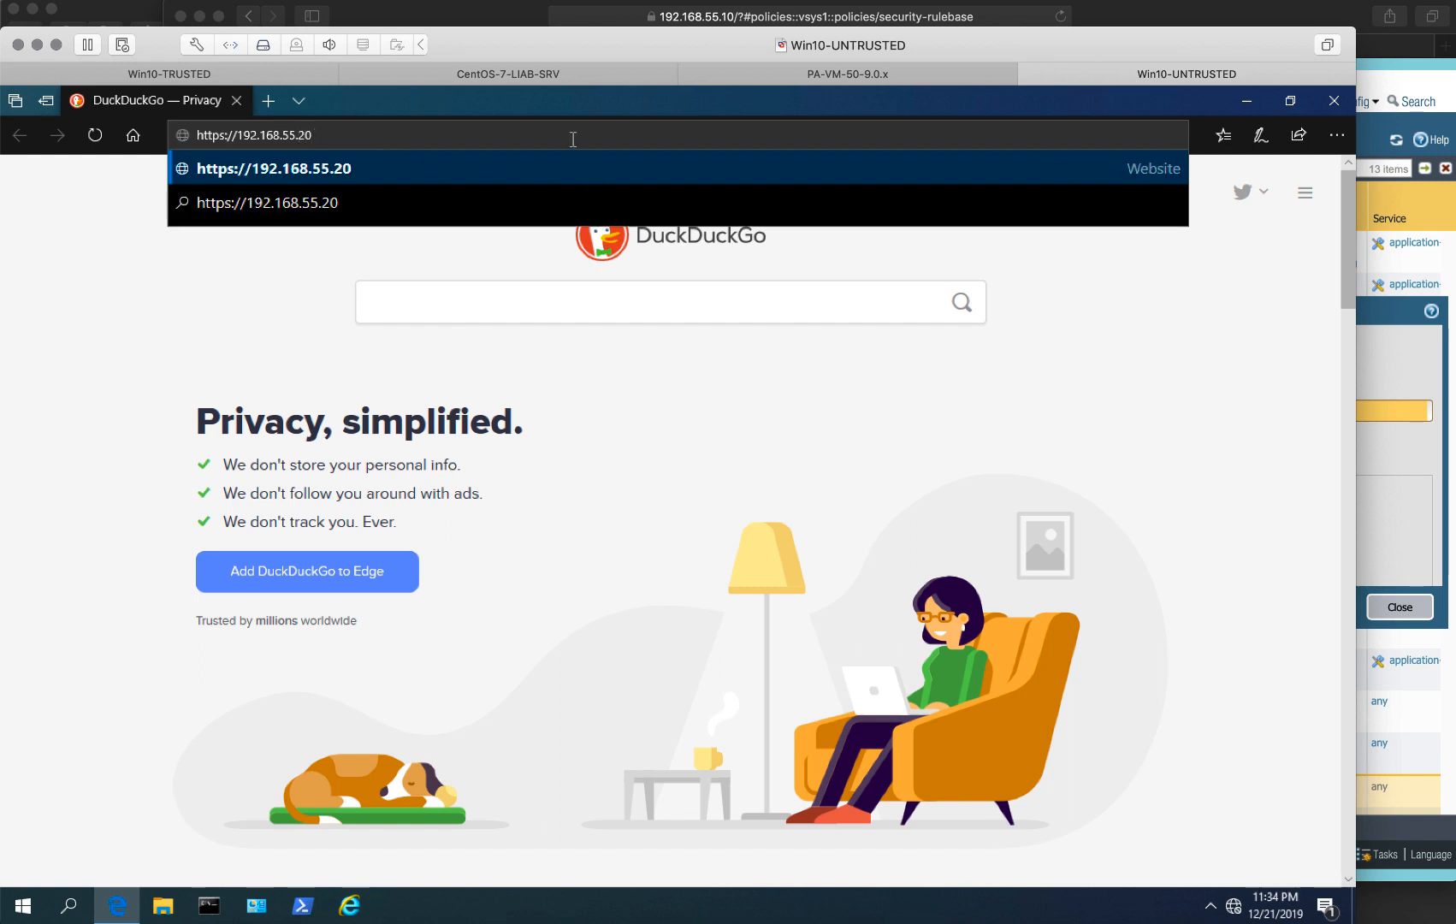
key("Return")
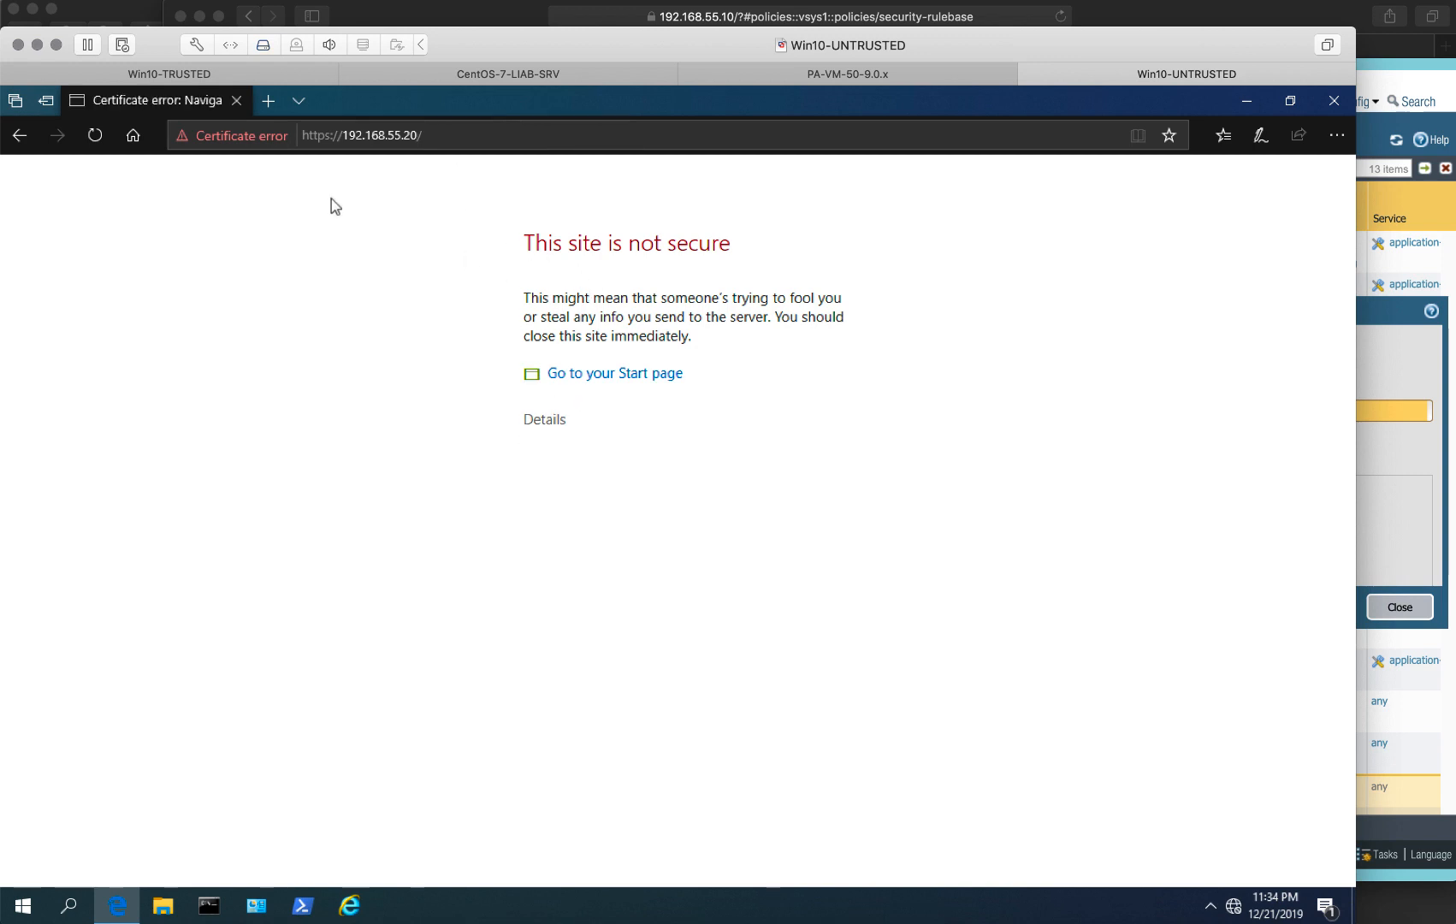
left_click(527, 421)
left_click(587, 542)
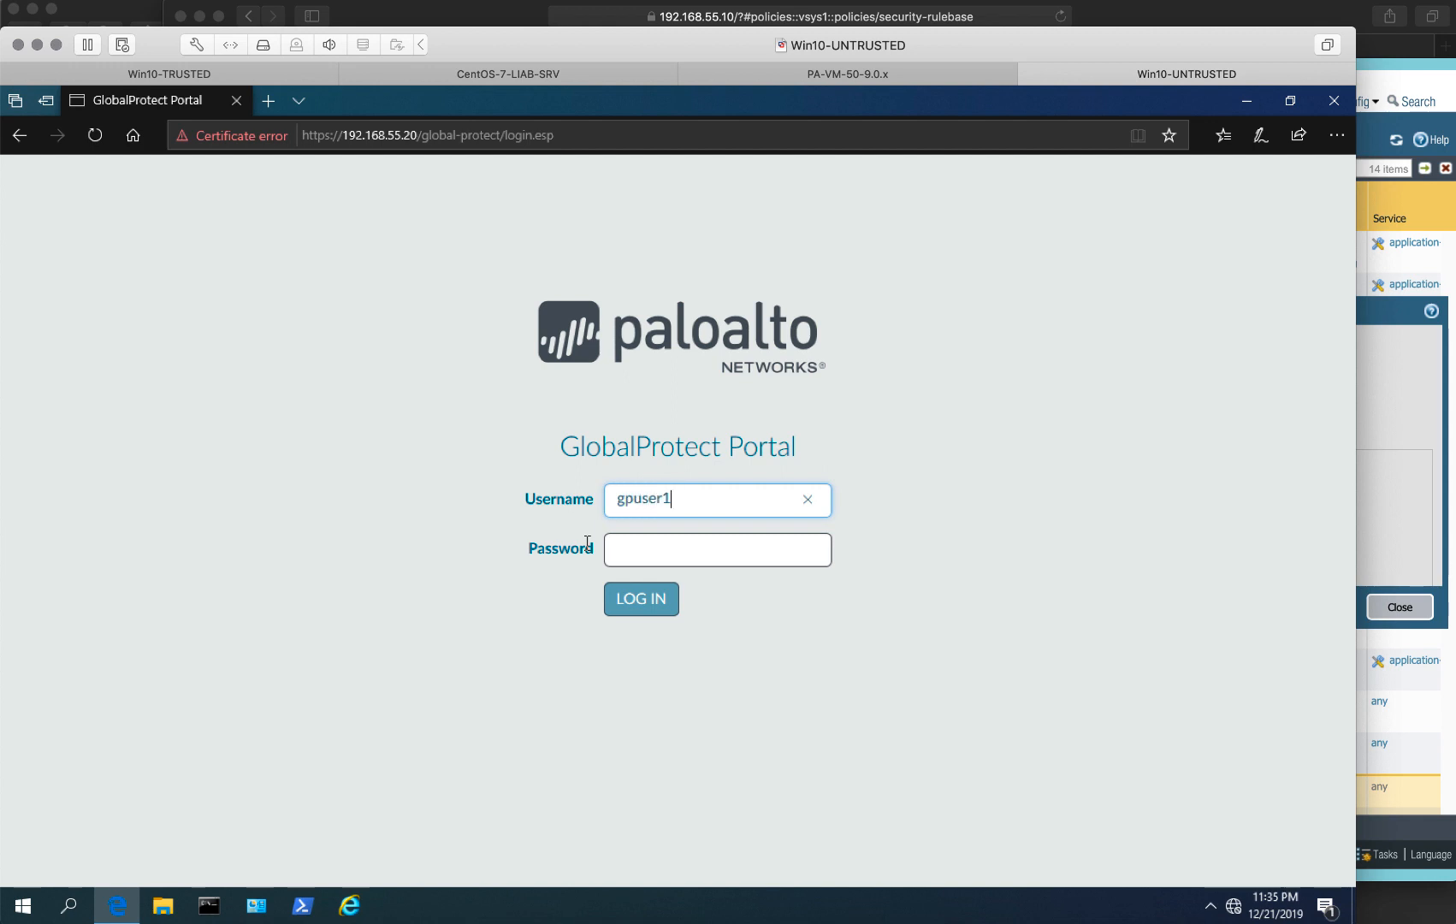
Step: Sign in to the portal as gpuser1 with the account password and open the Google application past its certificate warning
key("Tab")
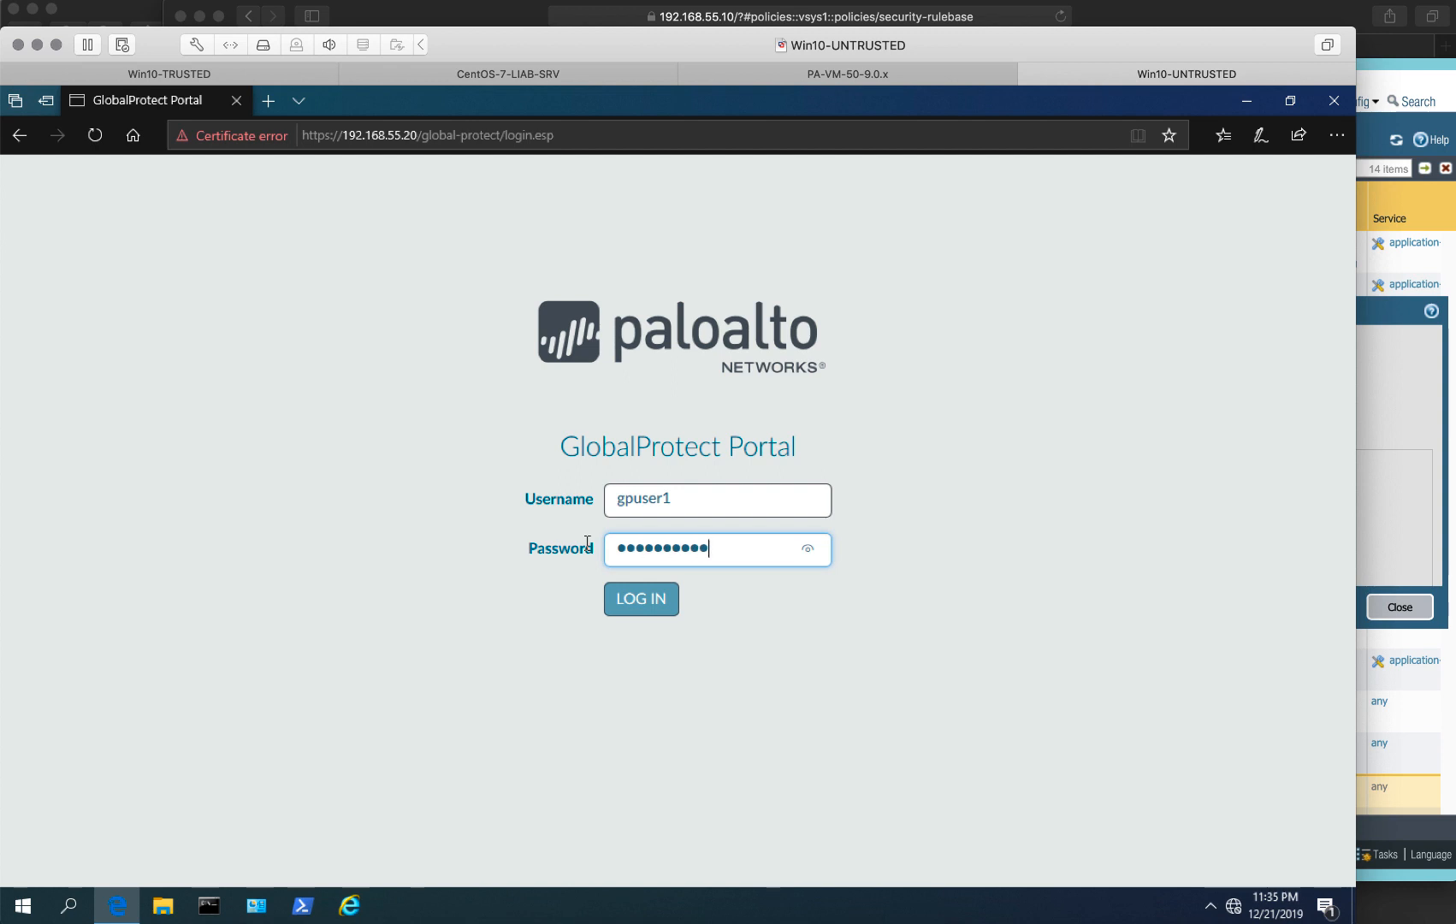
key("Return")
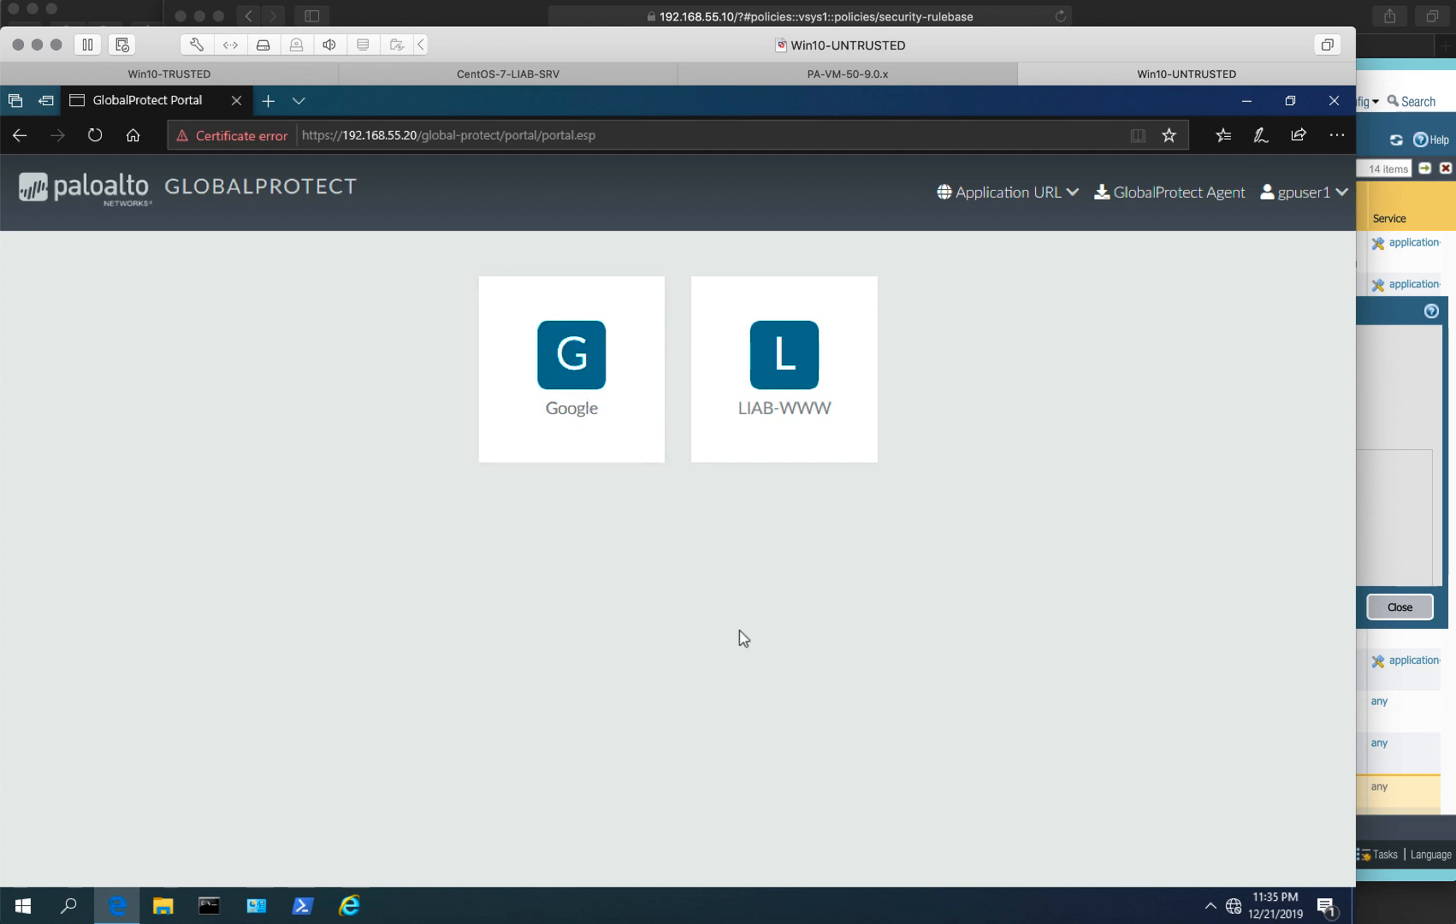
left_click(564, 376)
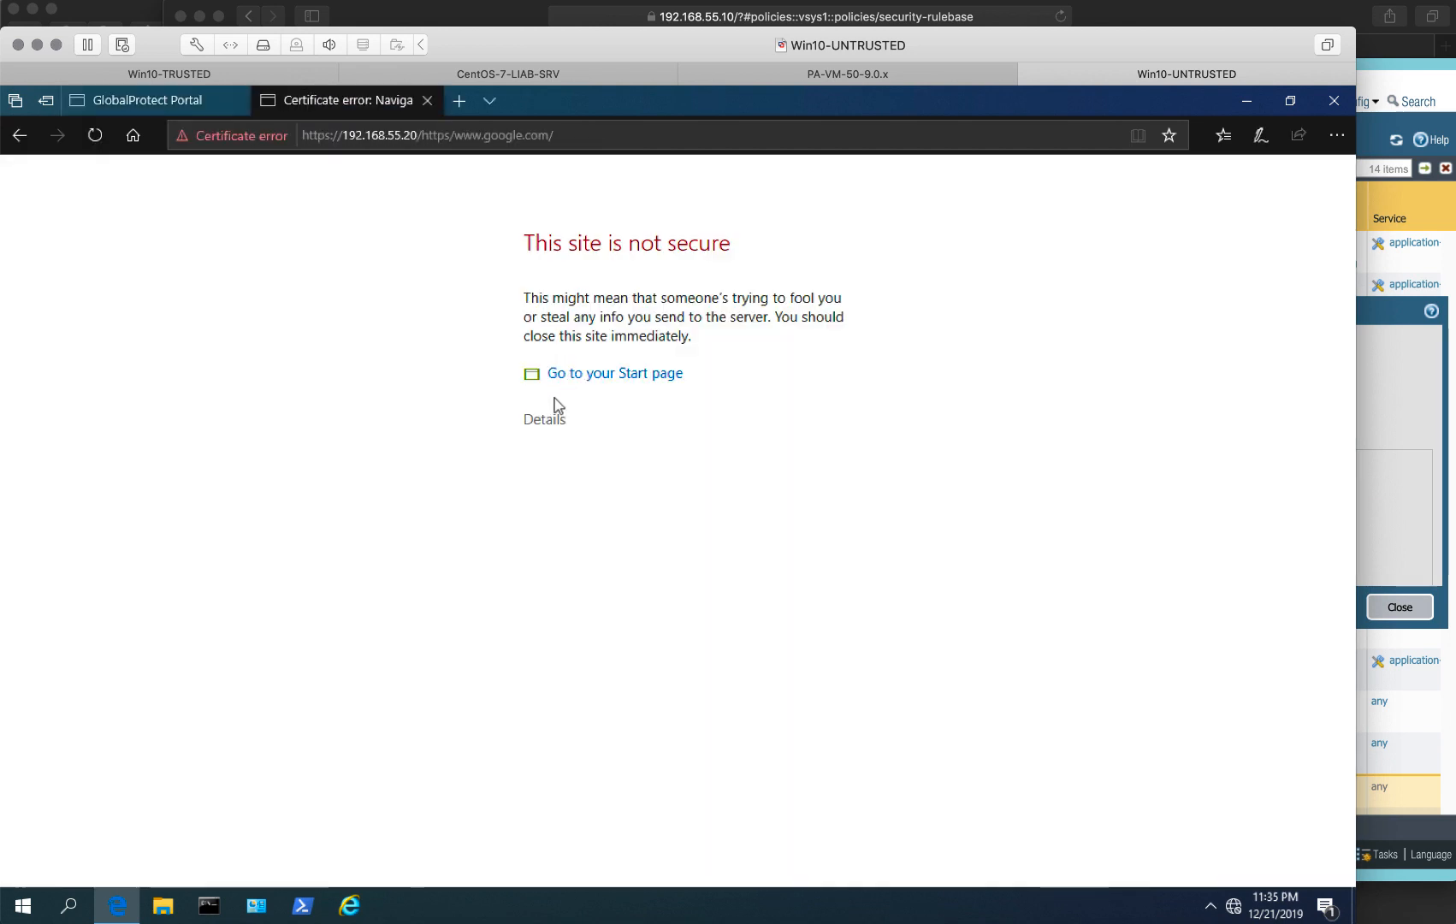
left_click(546, 419)
left_click(588, 544)
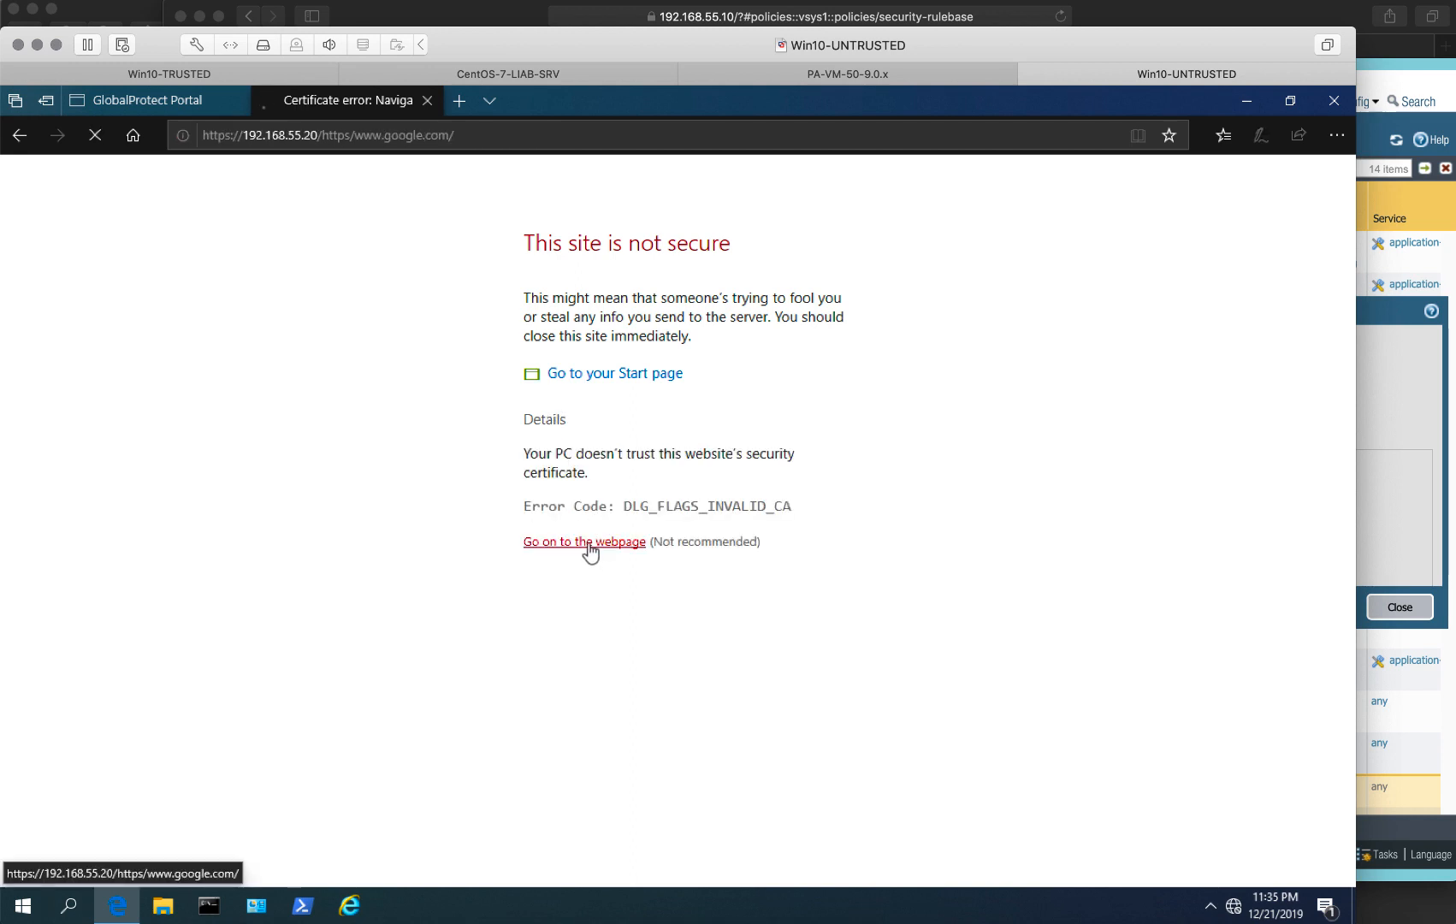
Step: Return to the GlobalProtect portal and open the LIAB-WWW application, continuing past its certificate warning
left_click(152, 97)
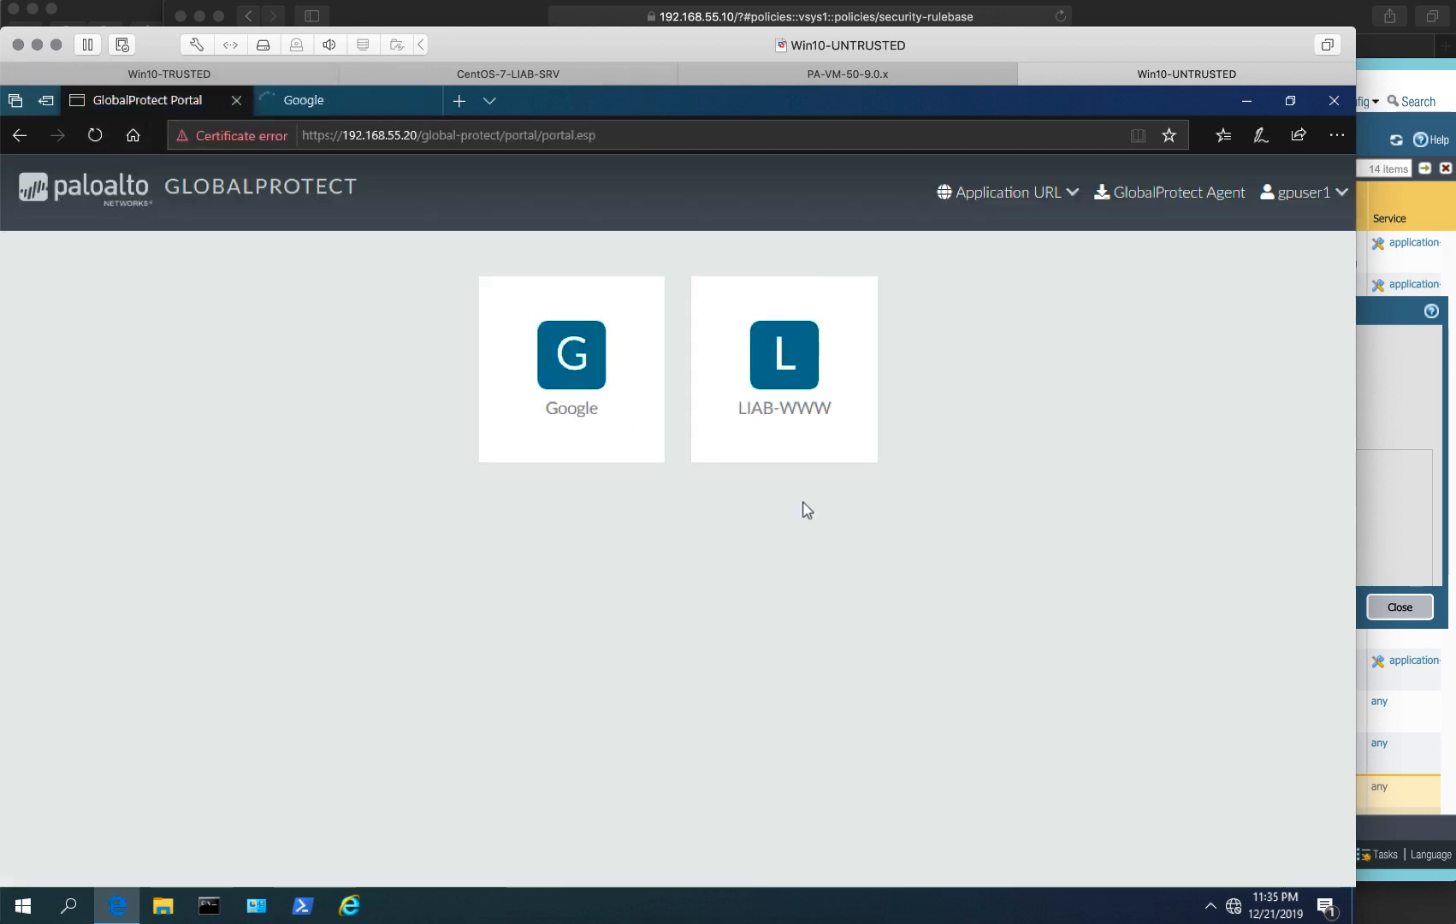
left_click(797, 415)
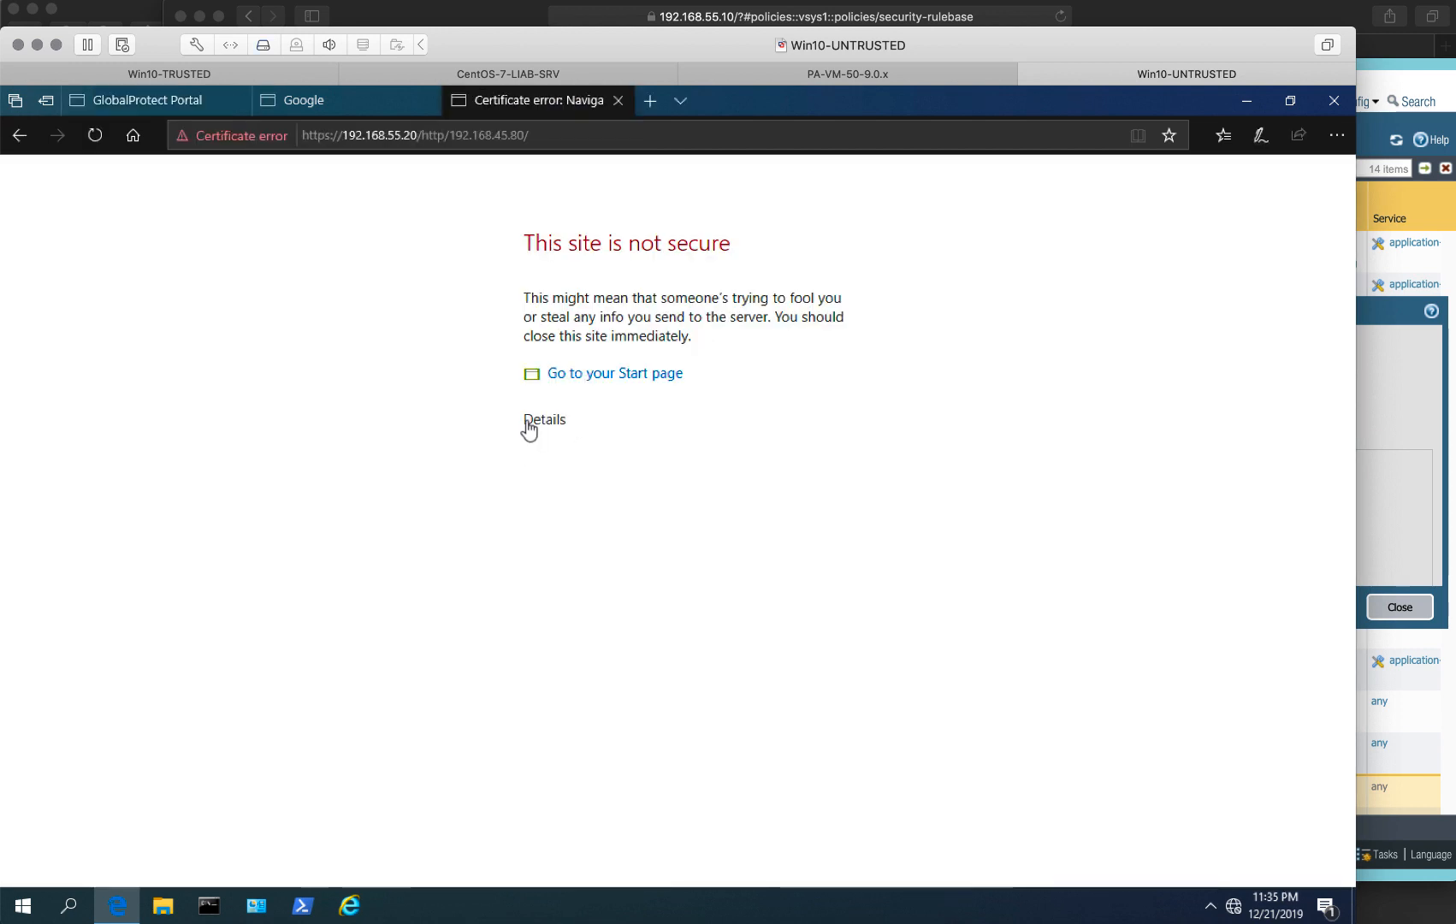
left_click(530, 423)
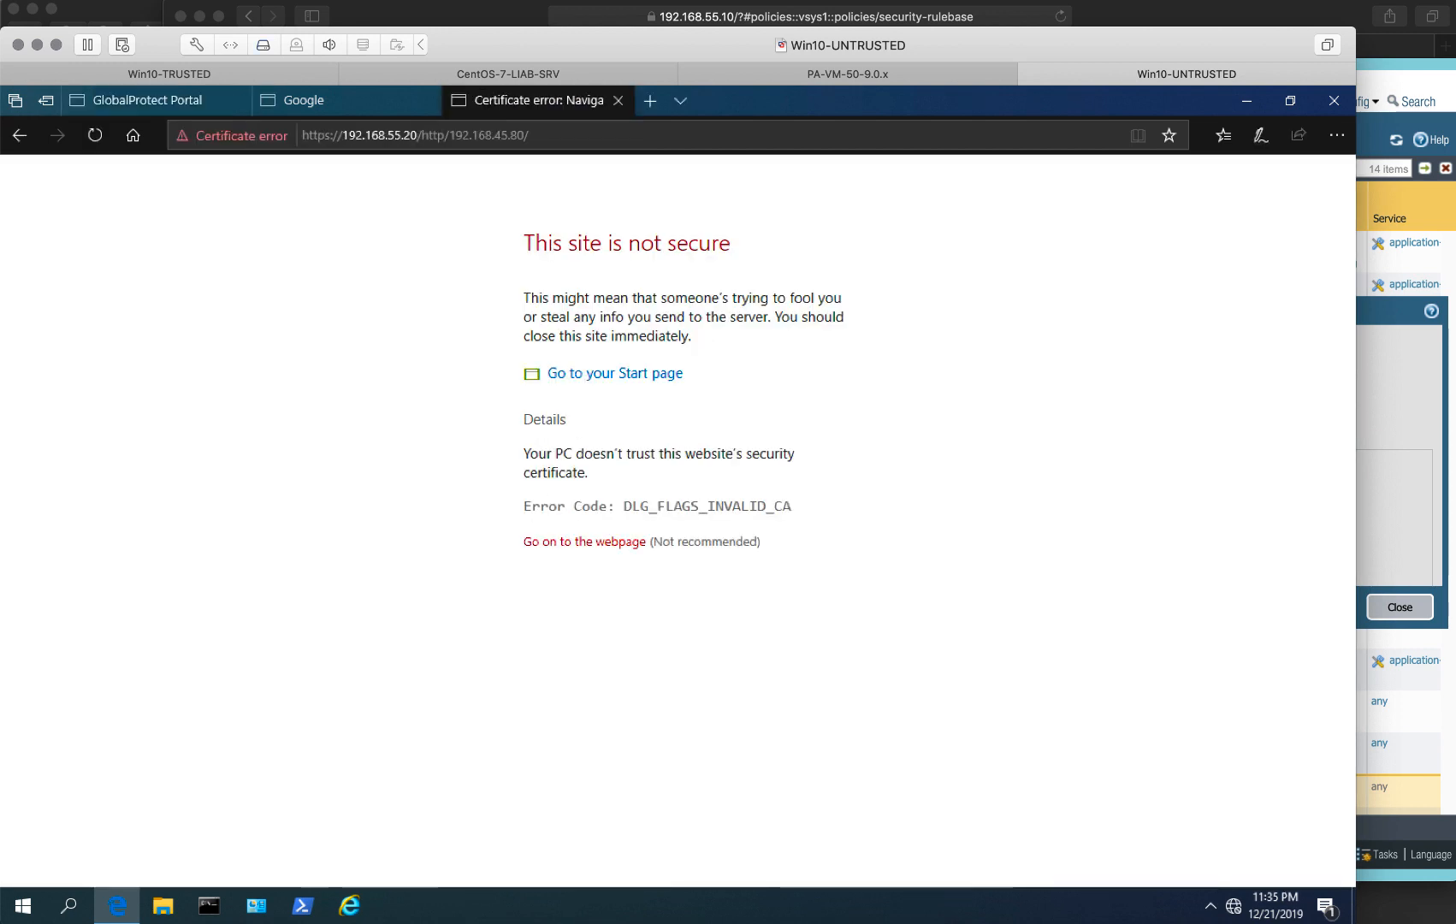
left_click(564, 543)
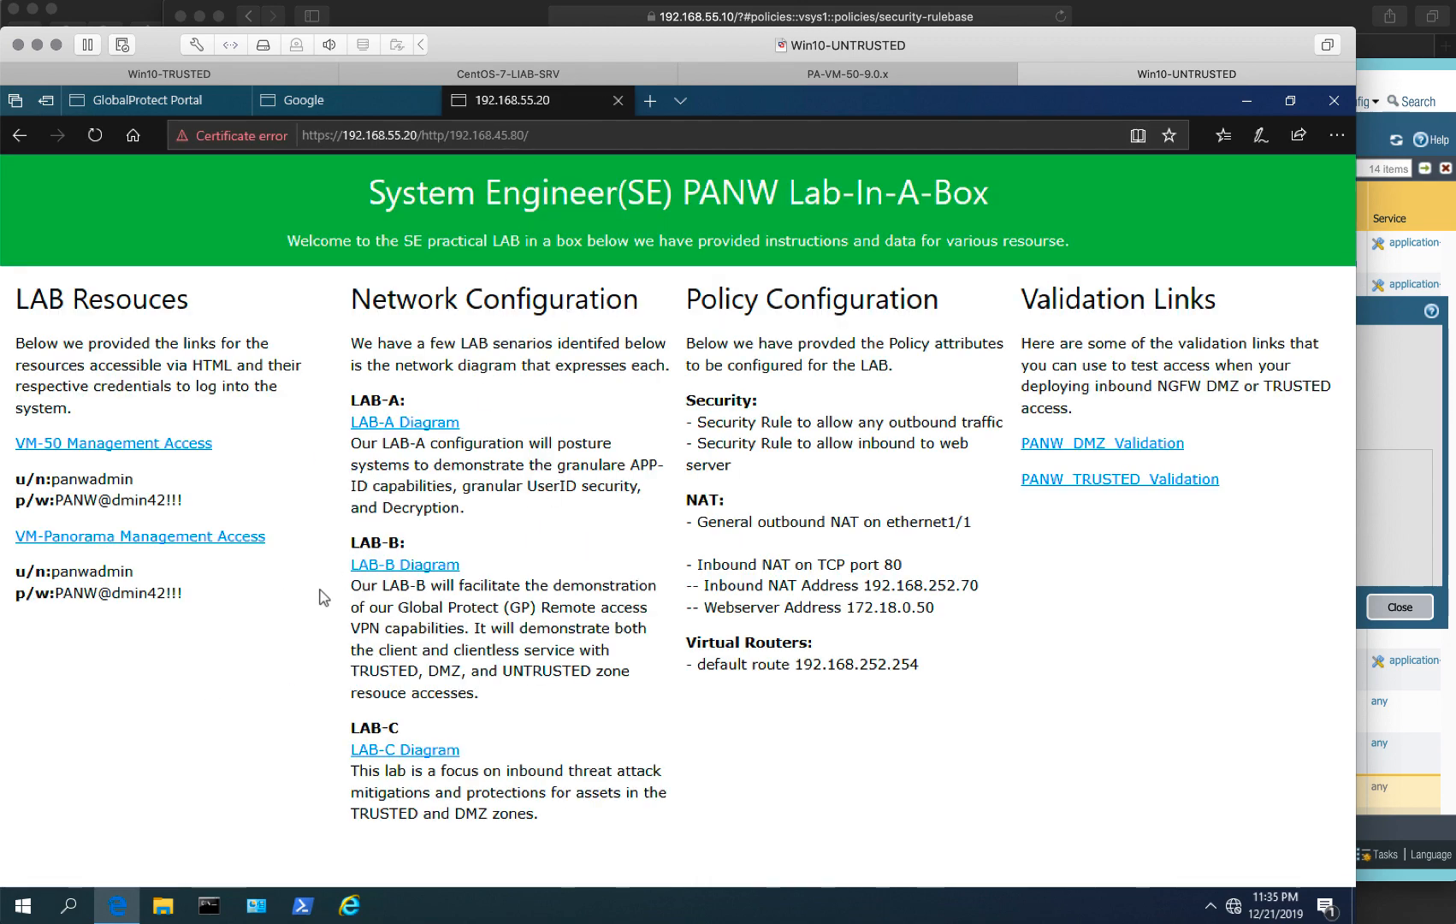
Step: Examine the rewritten portal addresses of the Google and LIAB-WWW pages
left_click(321, 97)
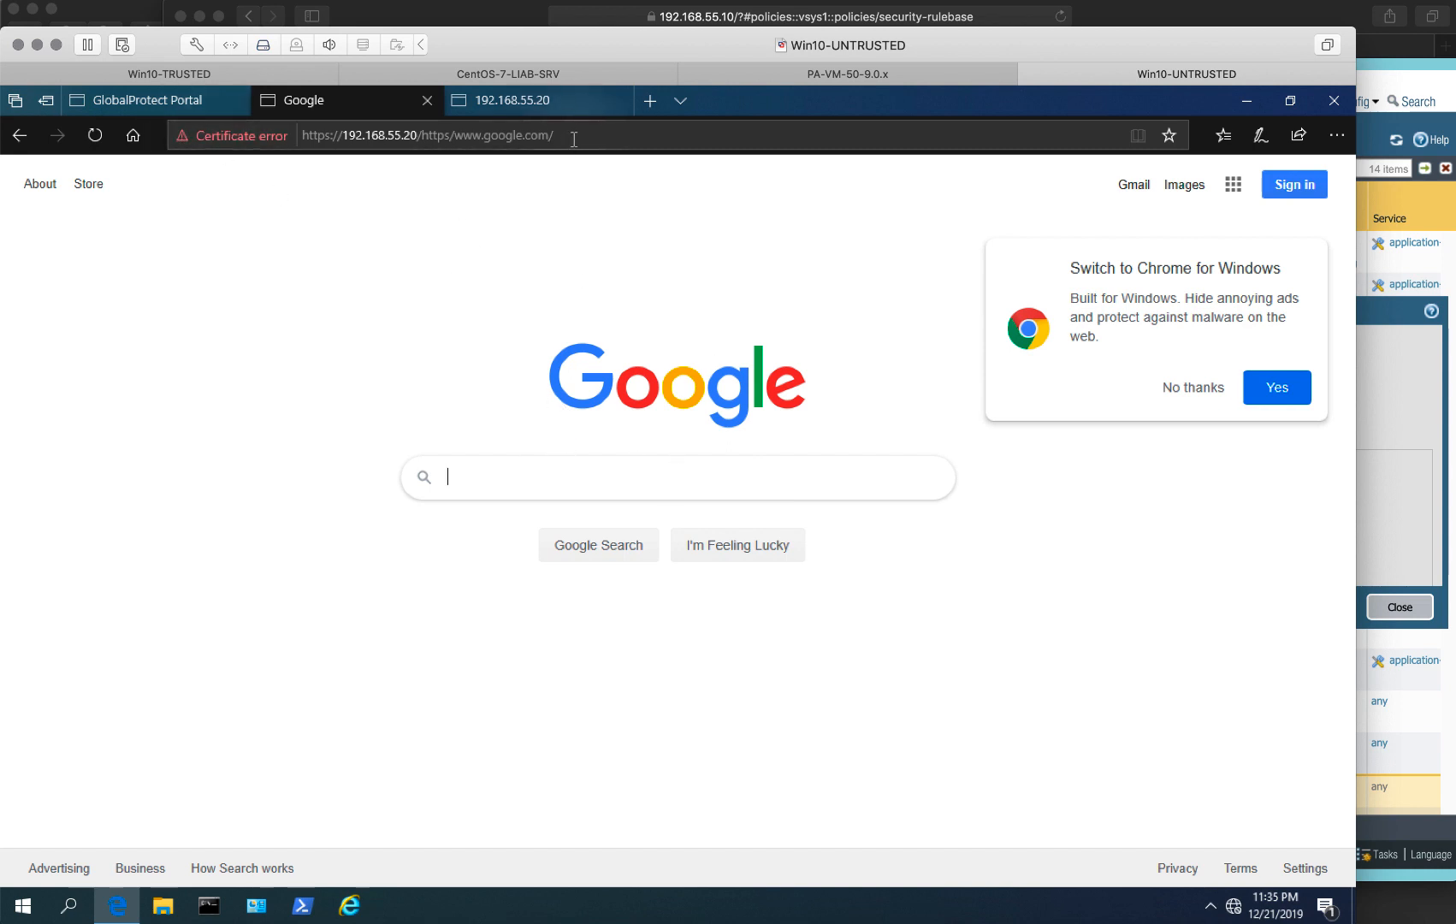
left_click_drag(573, 137, 313, 134)
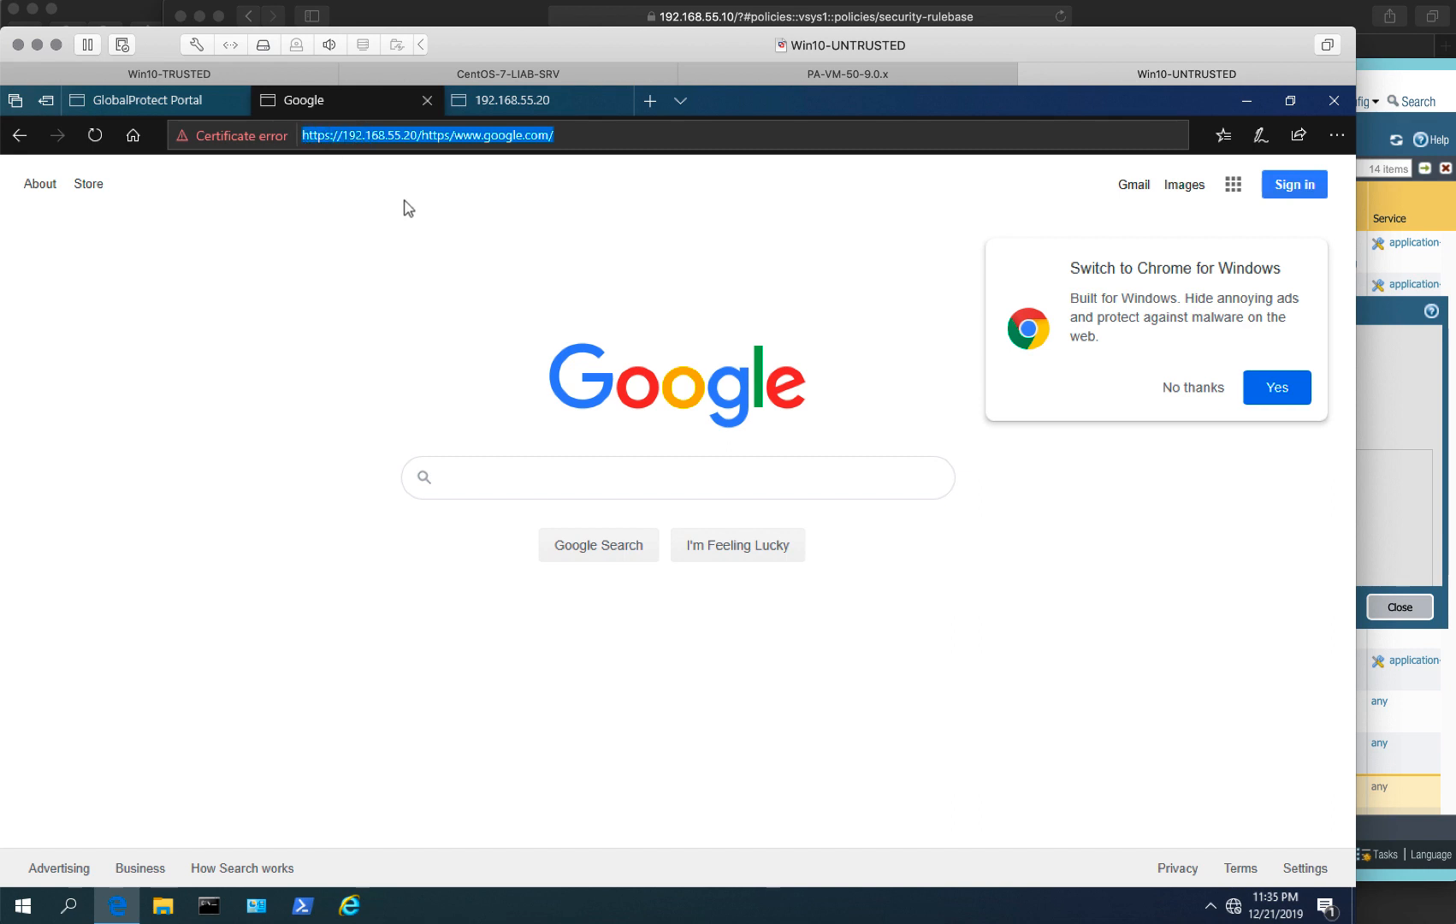
left_click(573, 137)
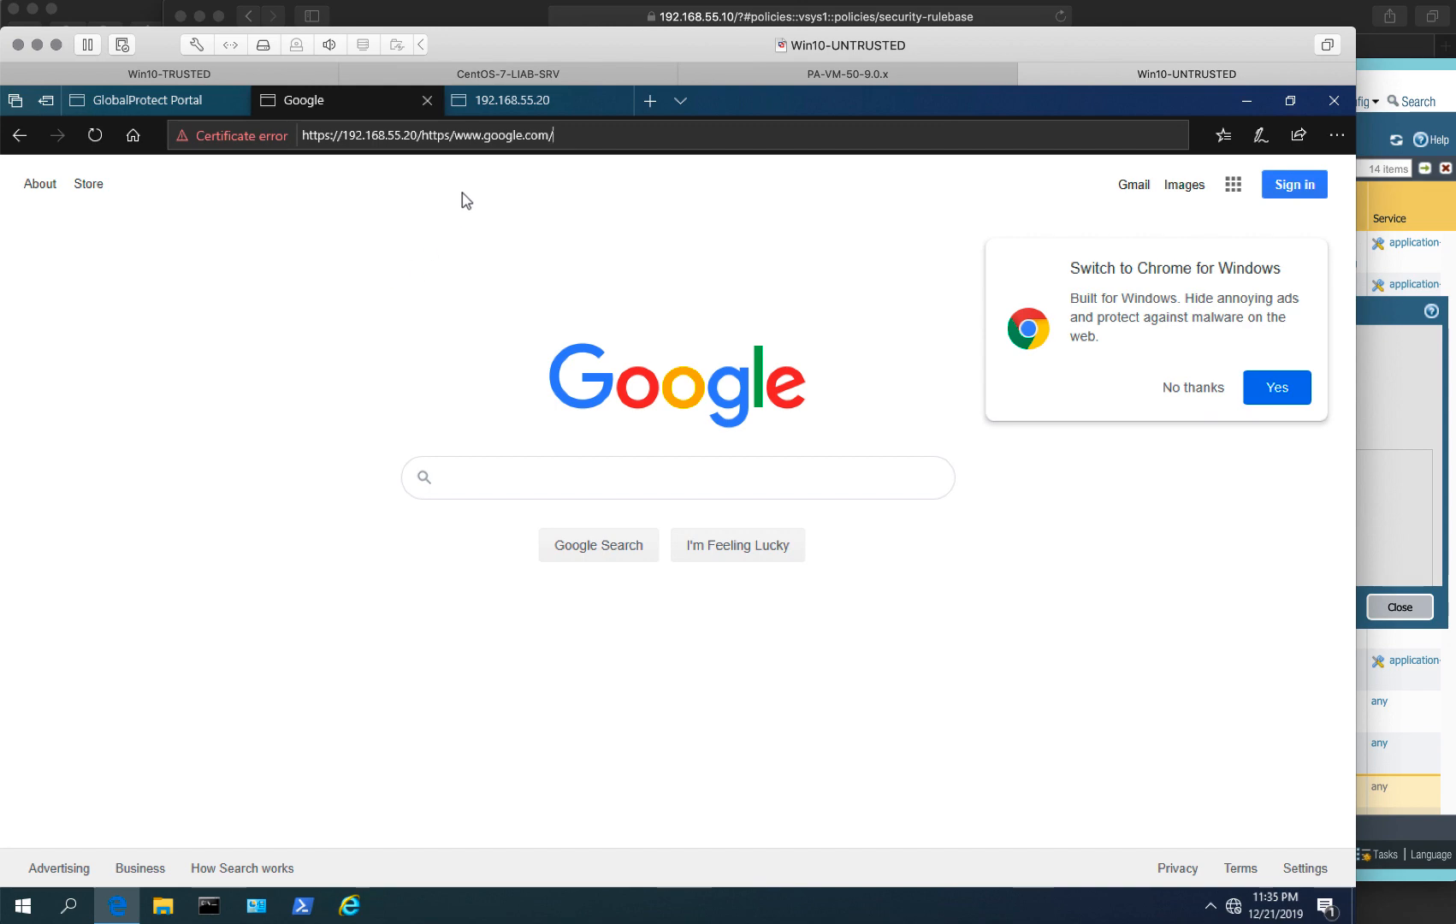
left_click(537, 96)
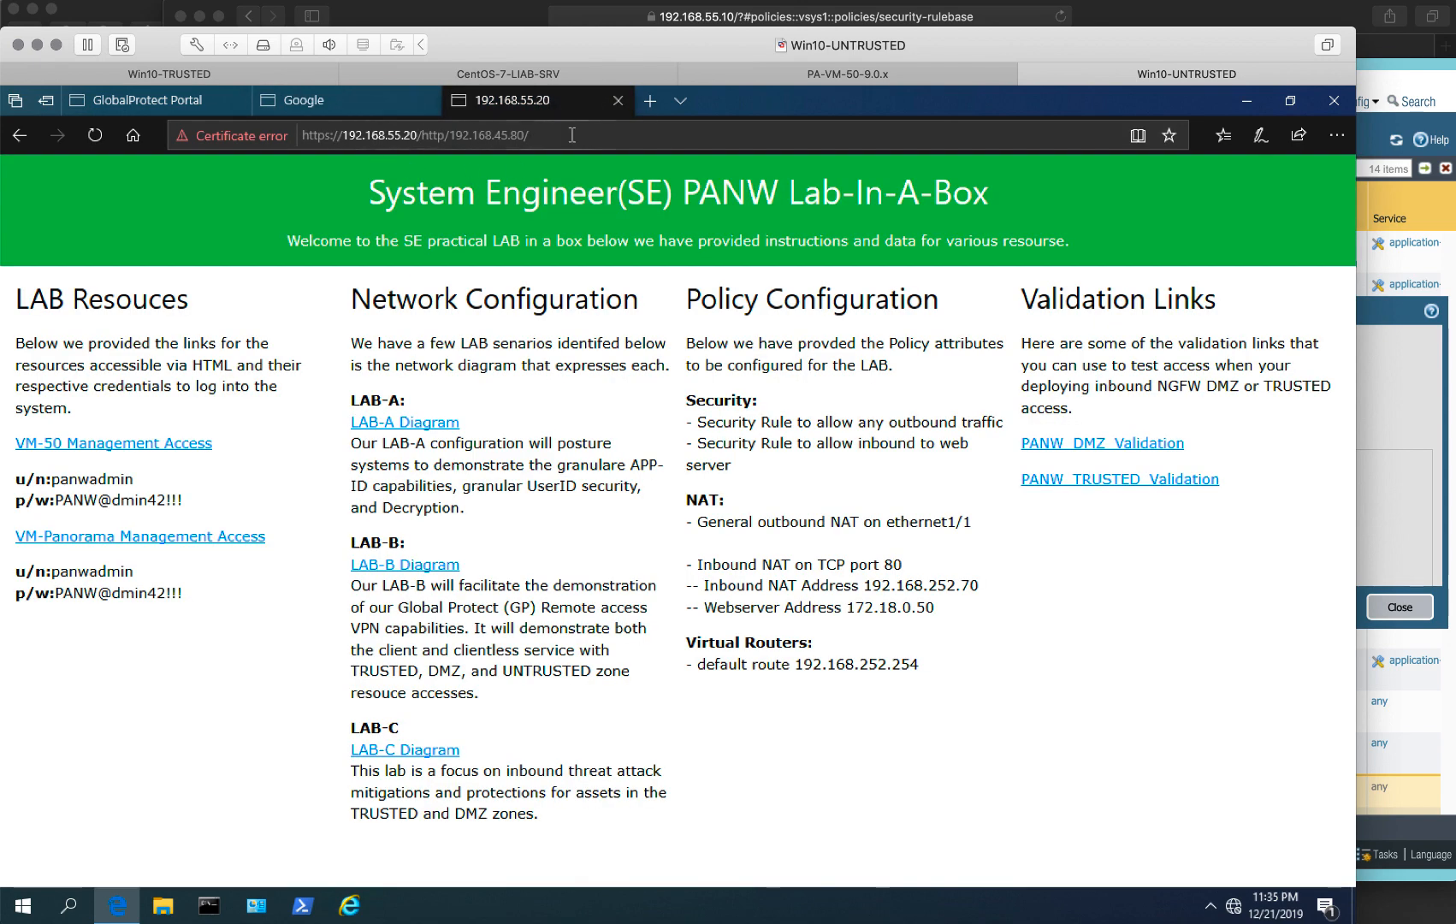
left_click_drag(597, 131, 316, 126)
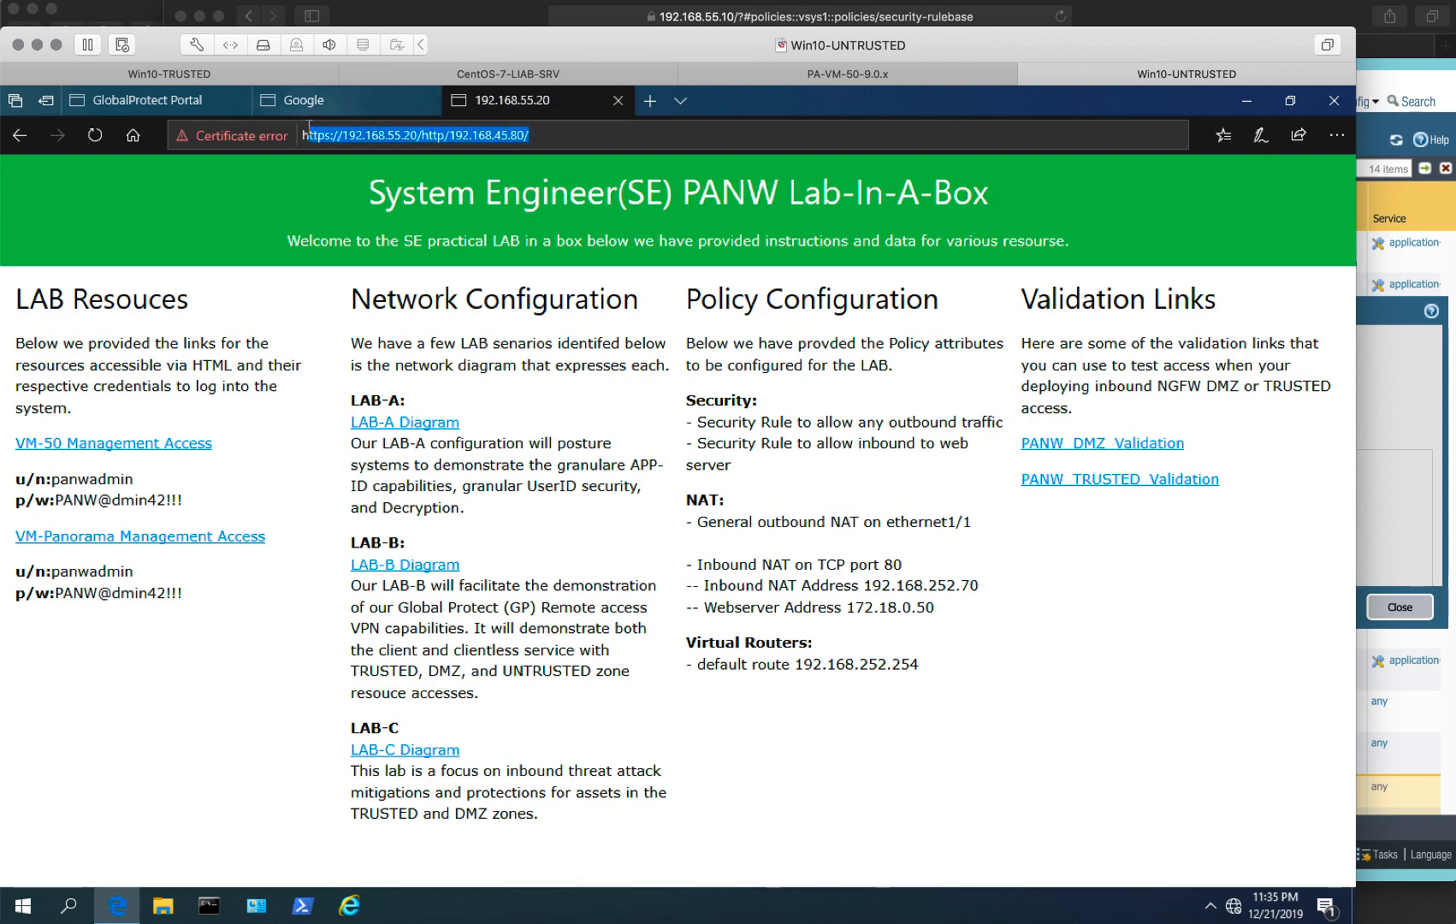
left_click(179, 103)
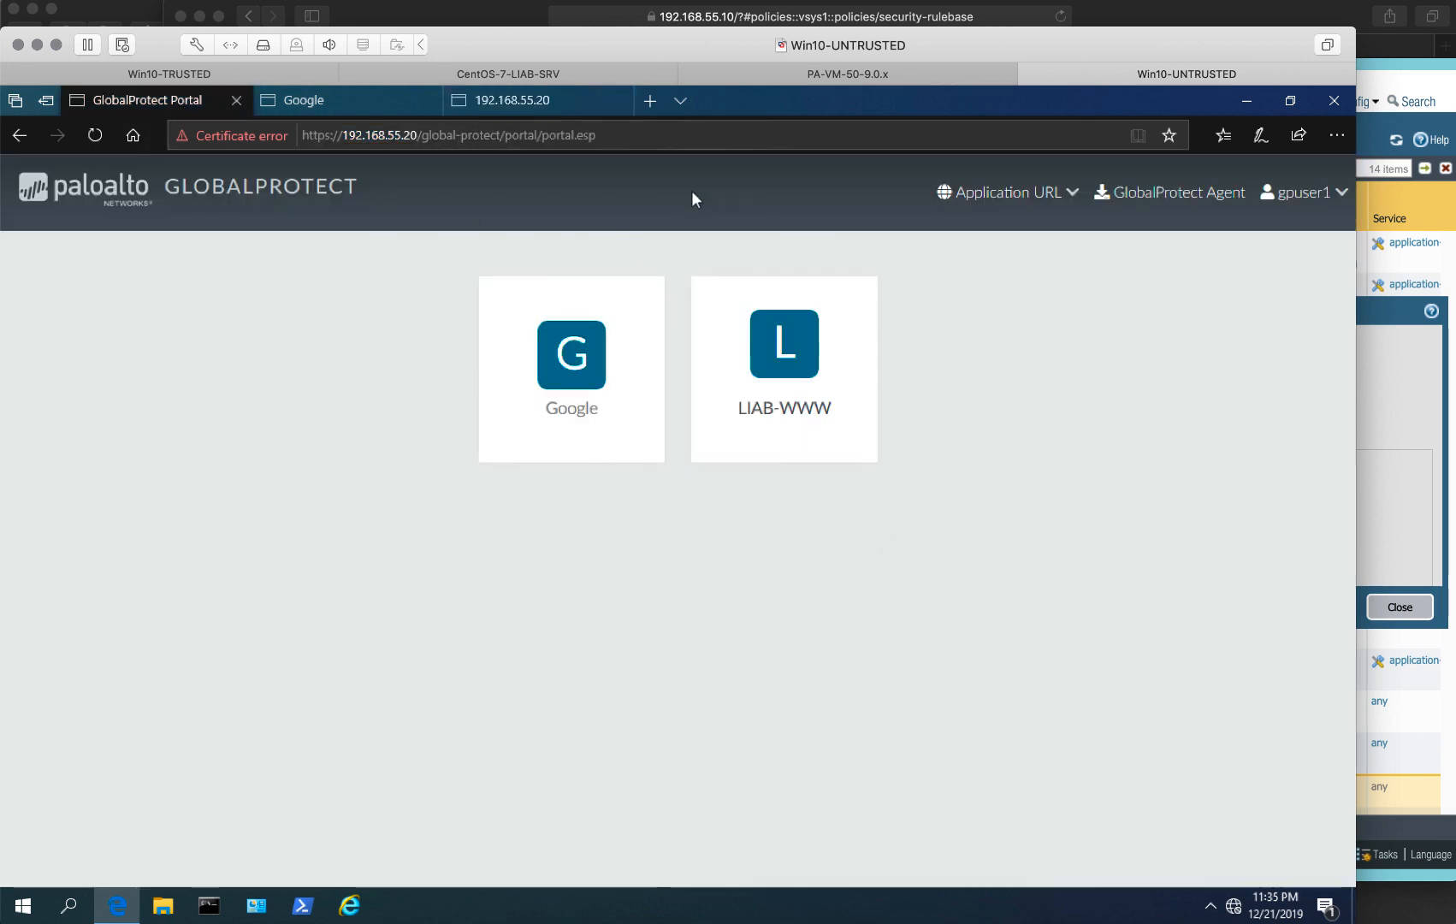
left_click(1006, 204)
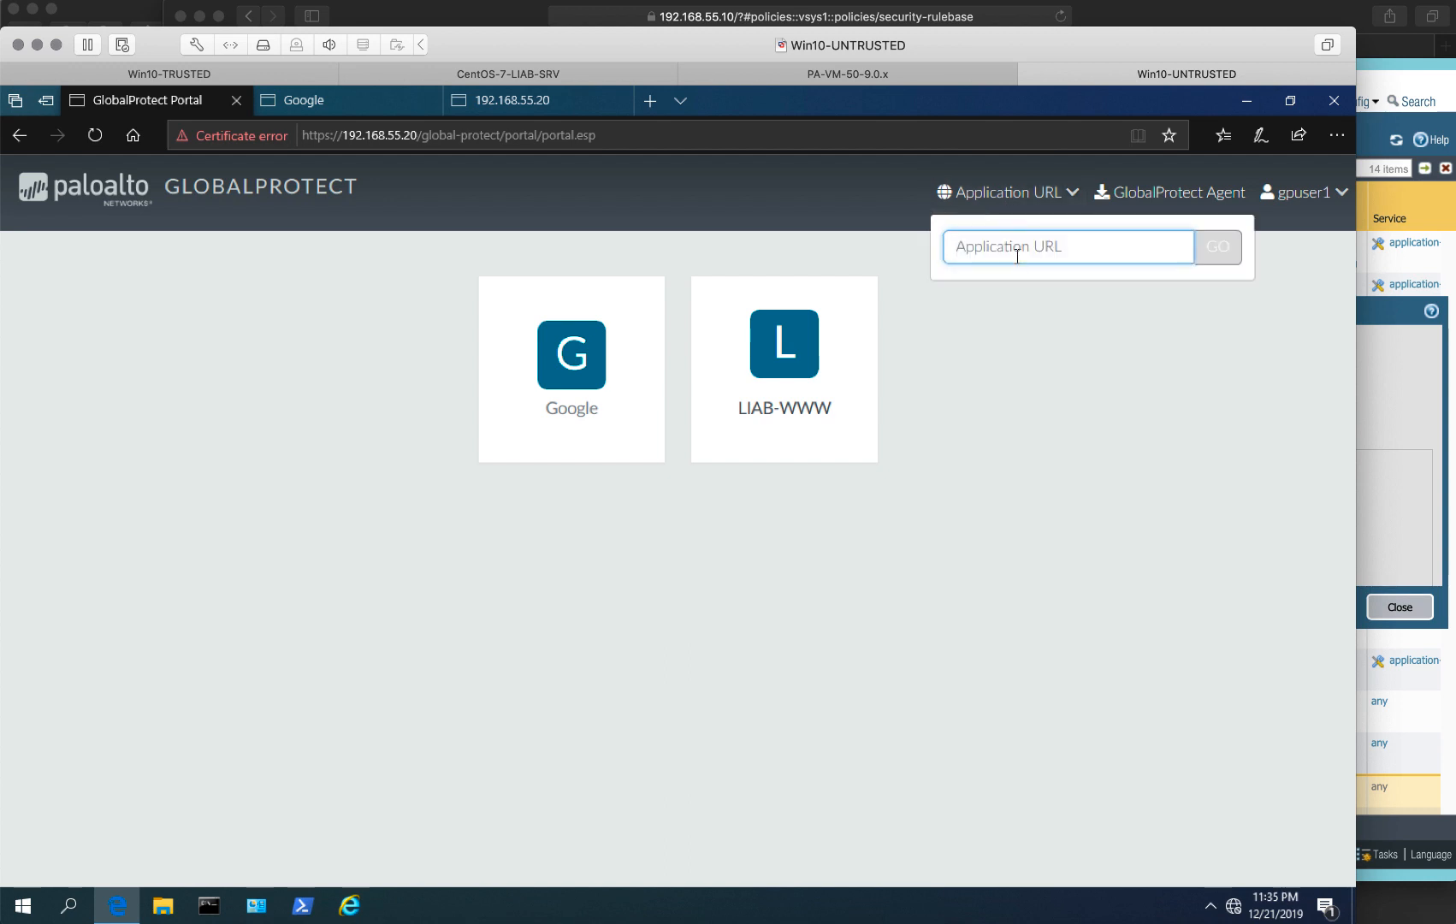
type("h")
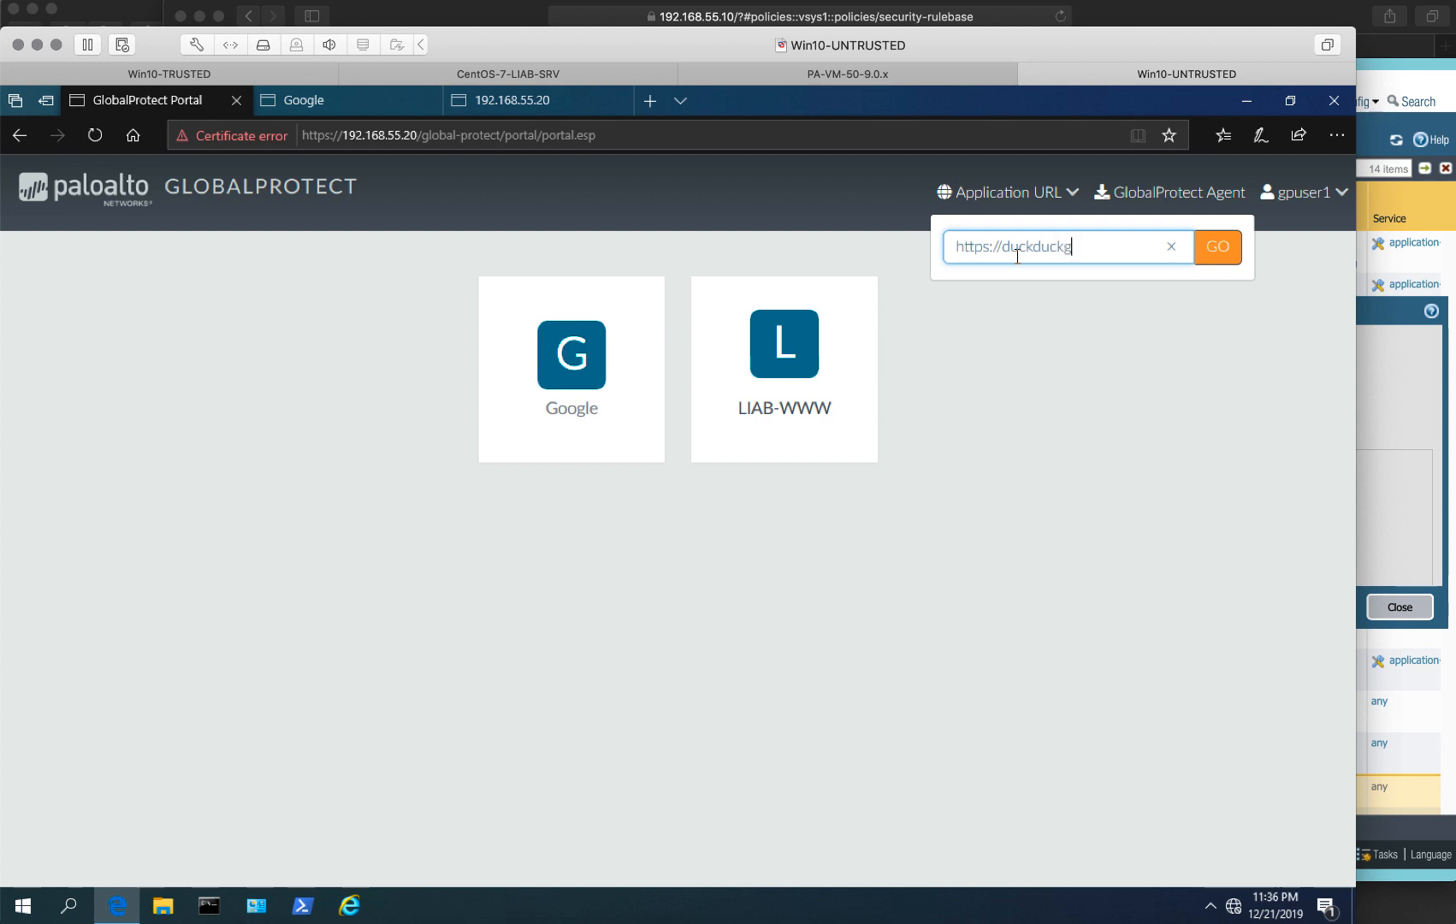
type("ttps://192.168.55.20/https/duckduckgo.com")
key("Return")
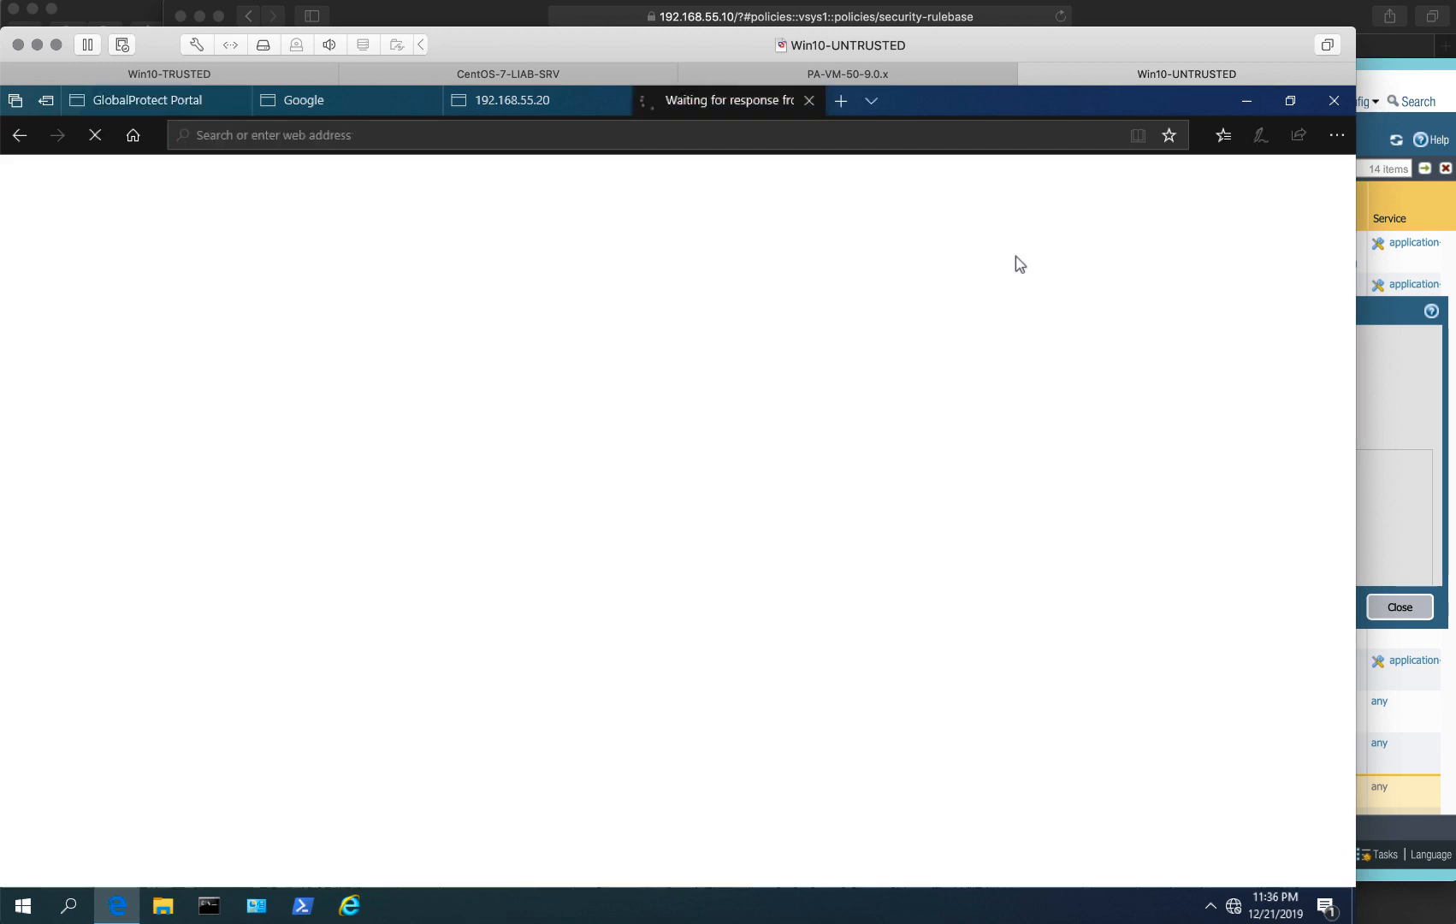
left_click(539, 421)
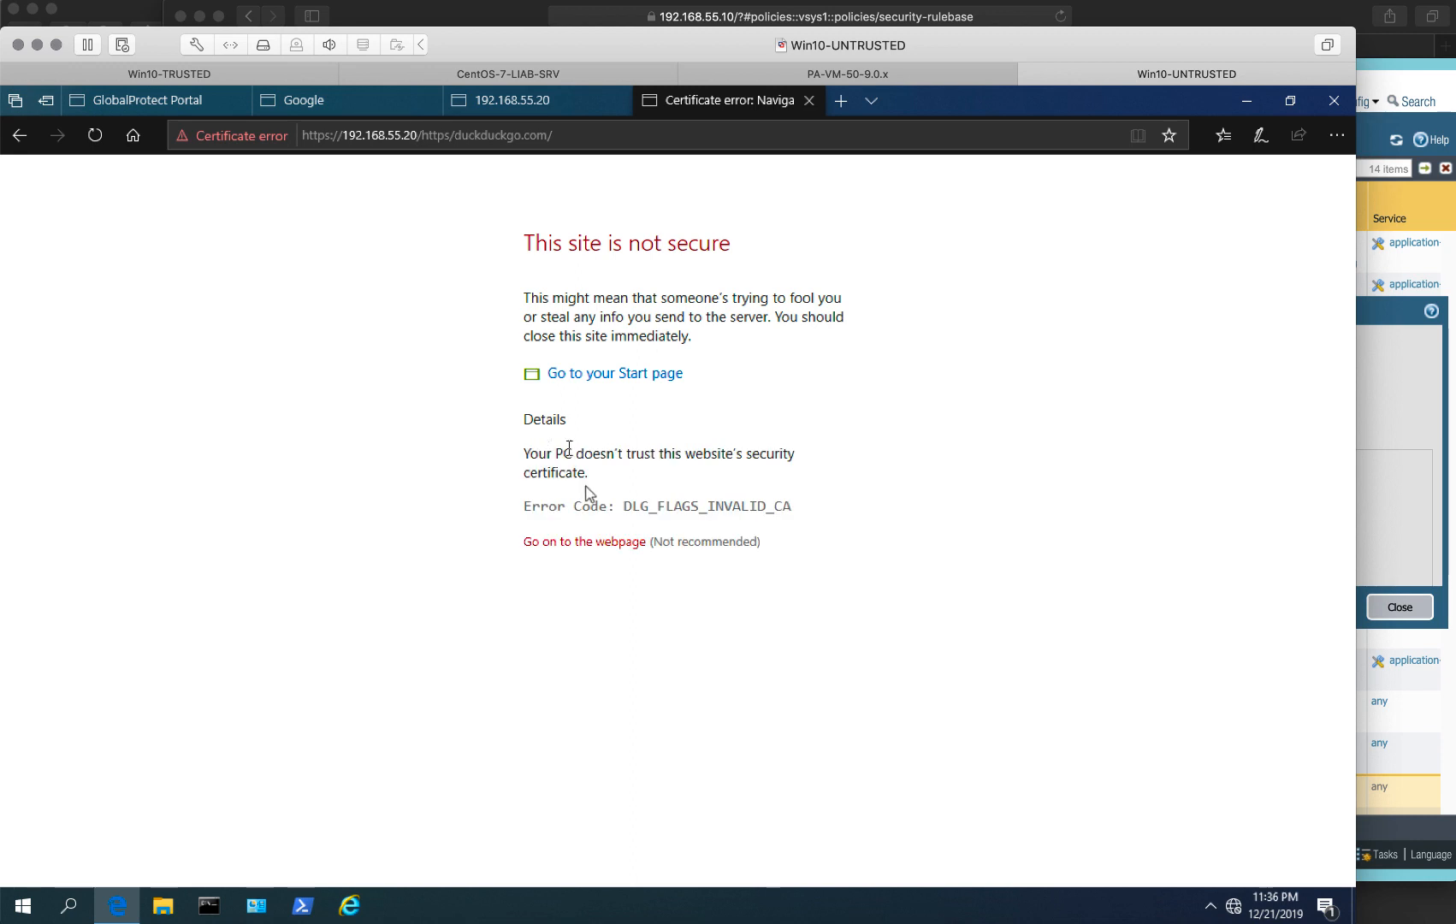
left_click(584, 545)
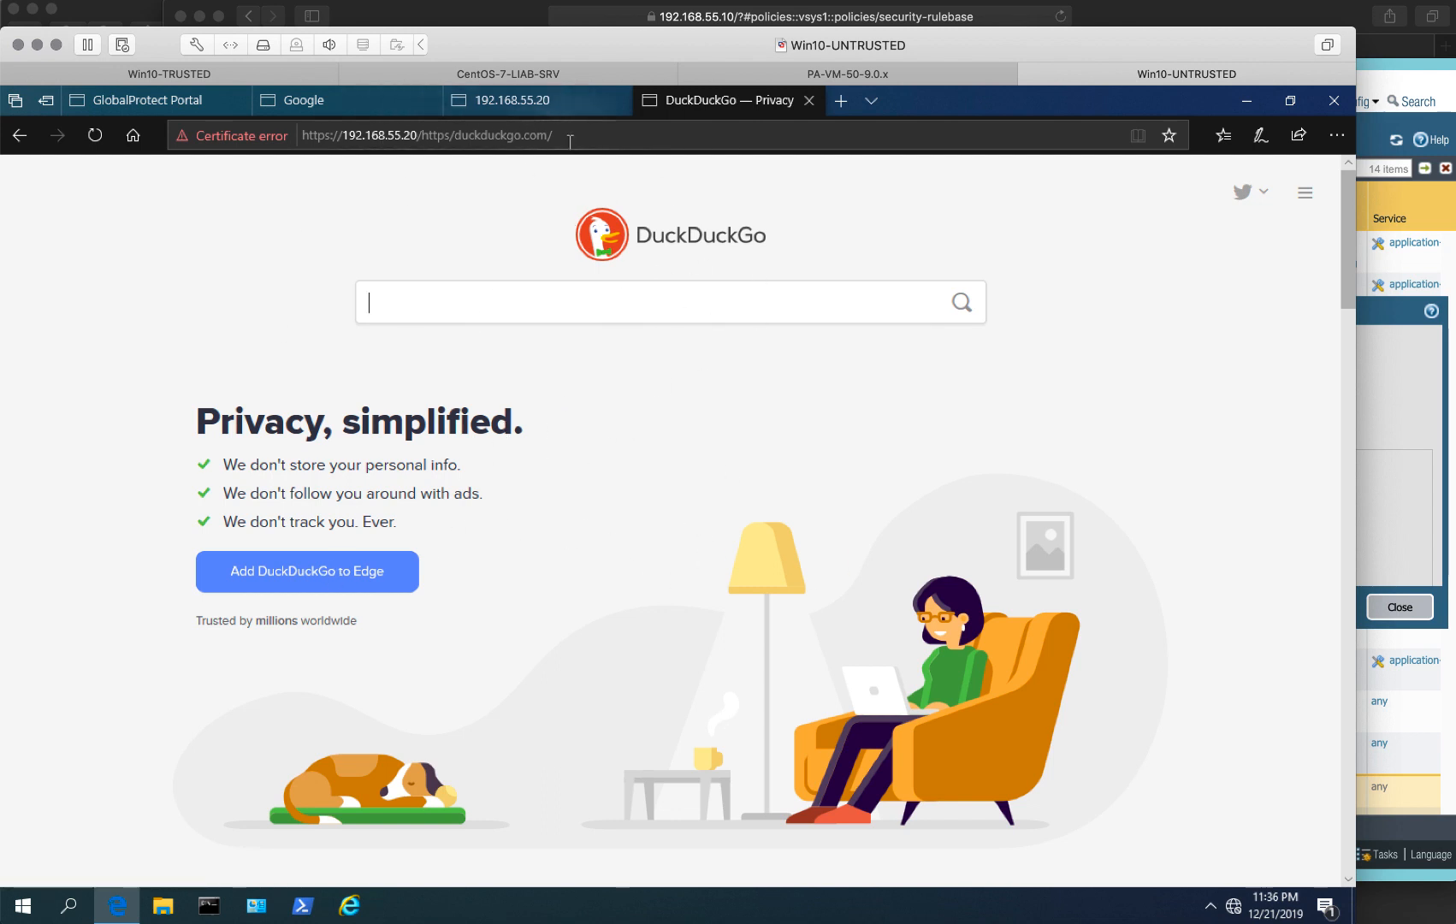
Step: Check the DuckDuckGo page's rewritten address, and close the DuckDuckGo, LIAB-WWW and Google pages to return to the portal
left_click_drag(567, 139, 277, 149)
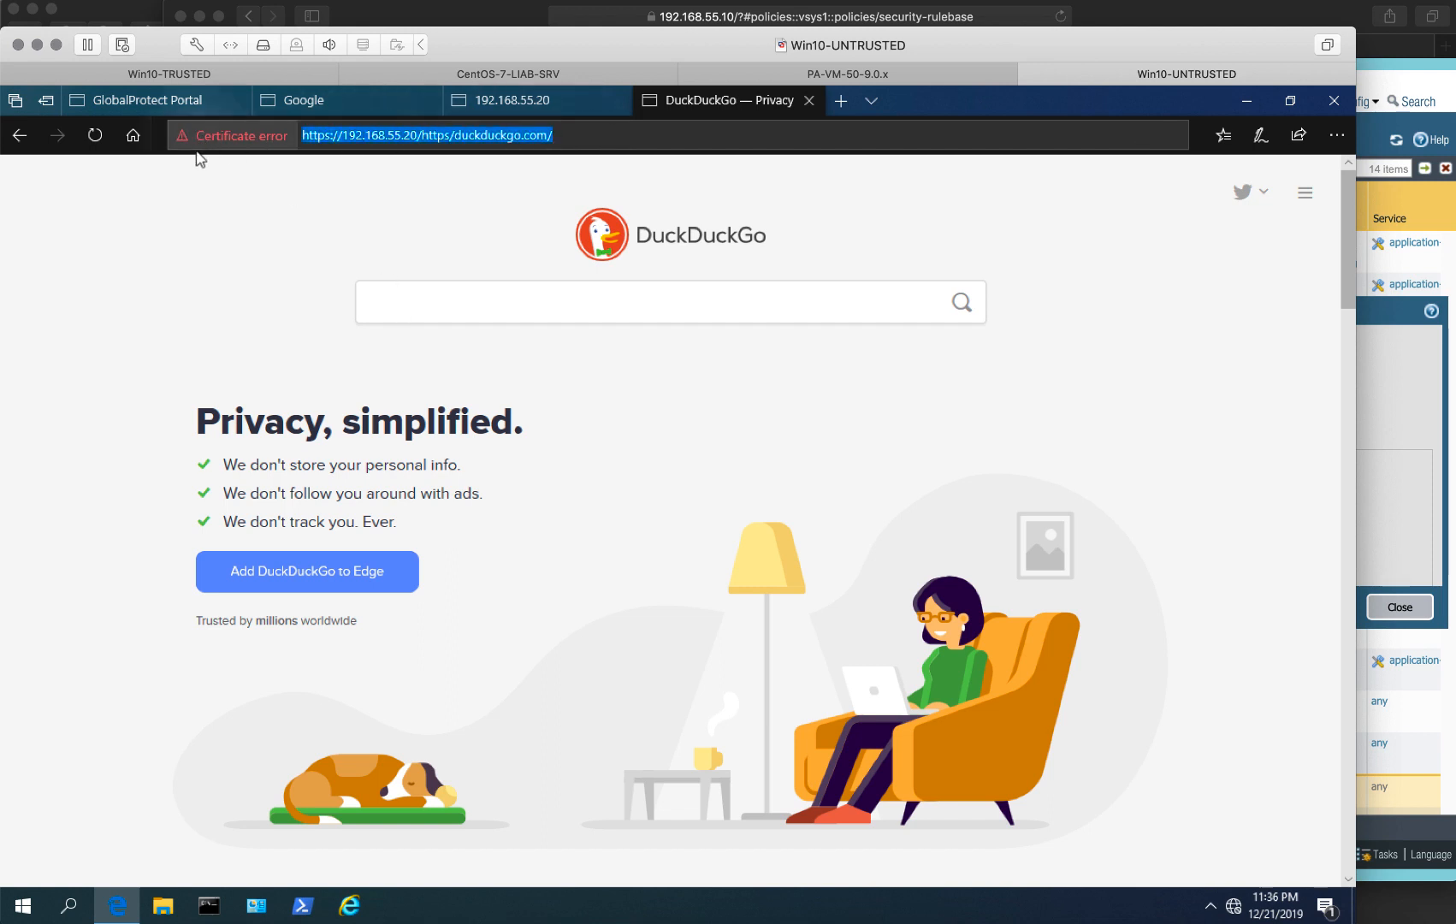
left_click(249, 263)
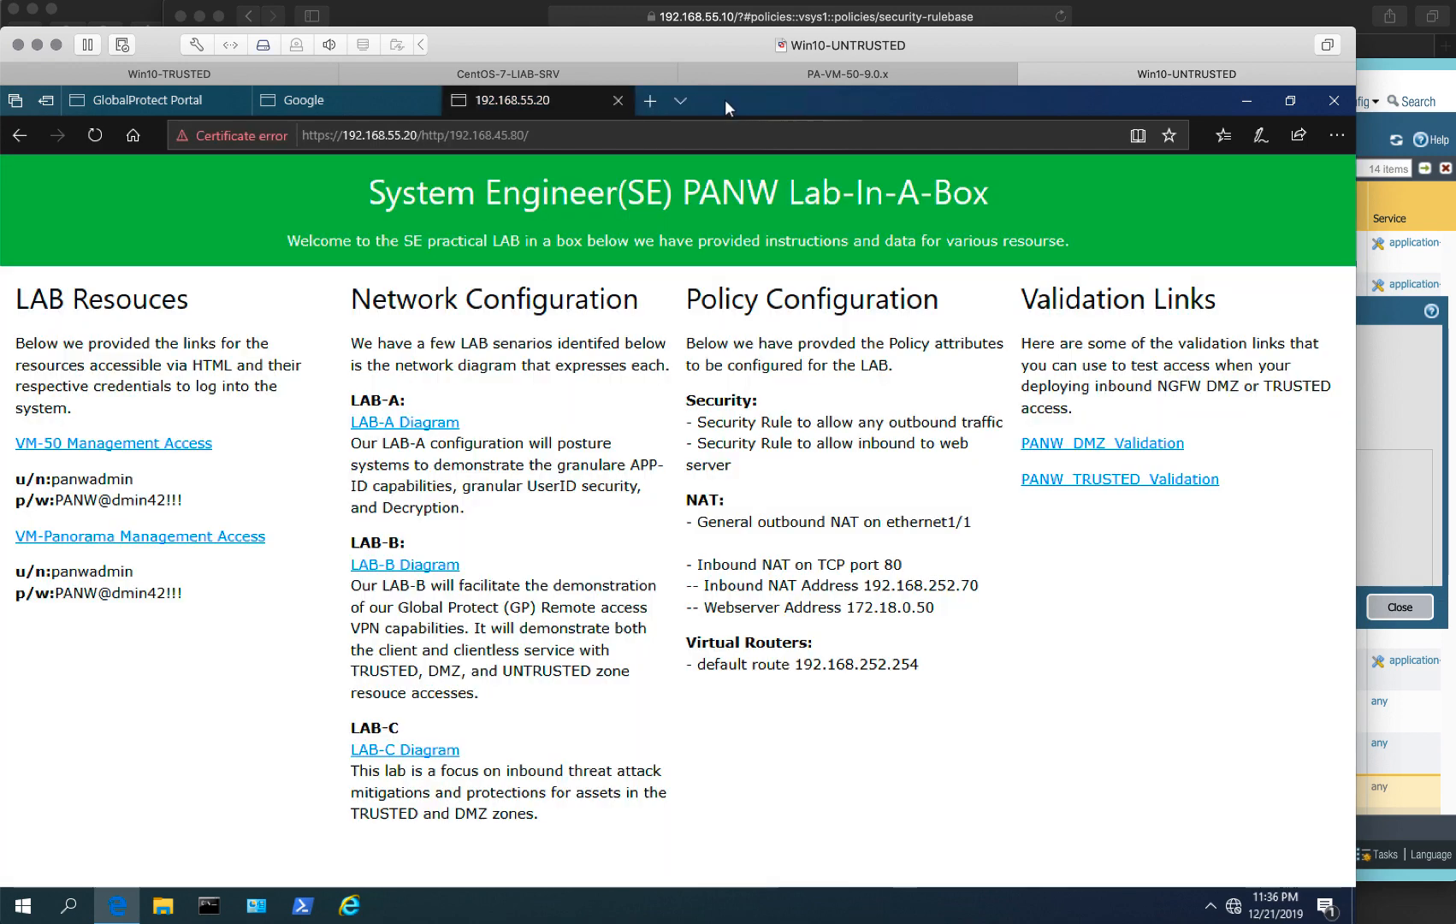
left_click(807, 100)
left_click(617, 101)
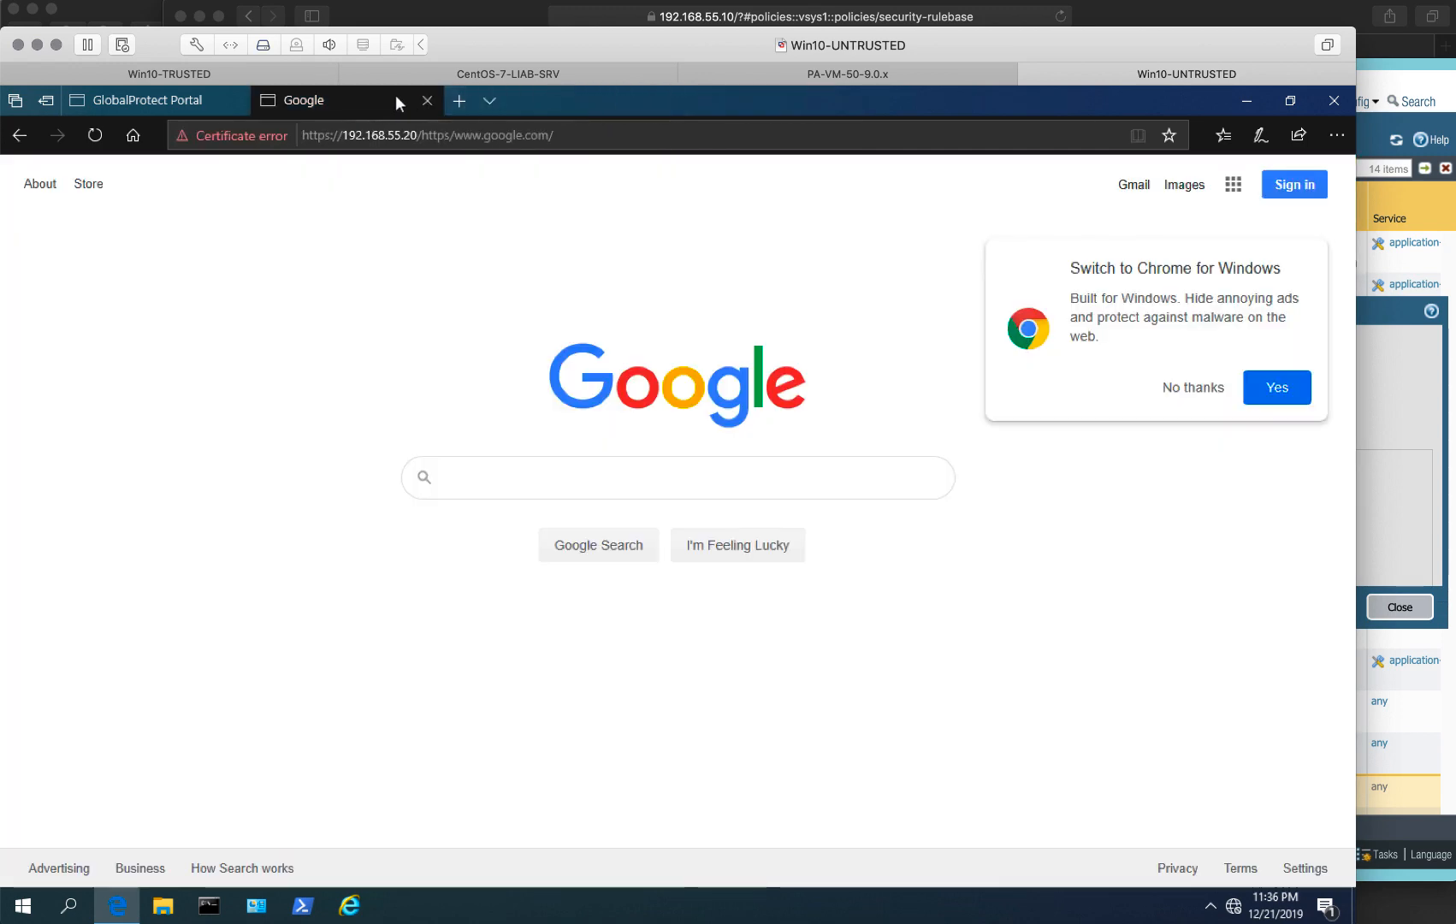
left_click(428, 102)
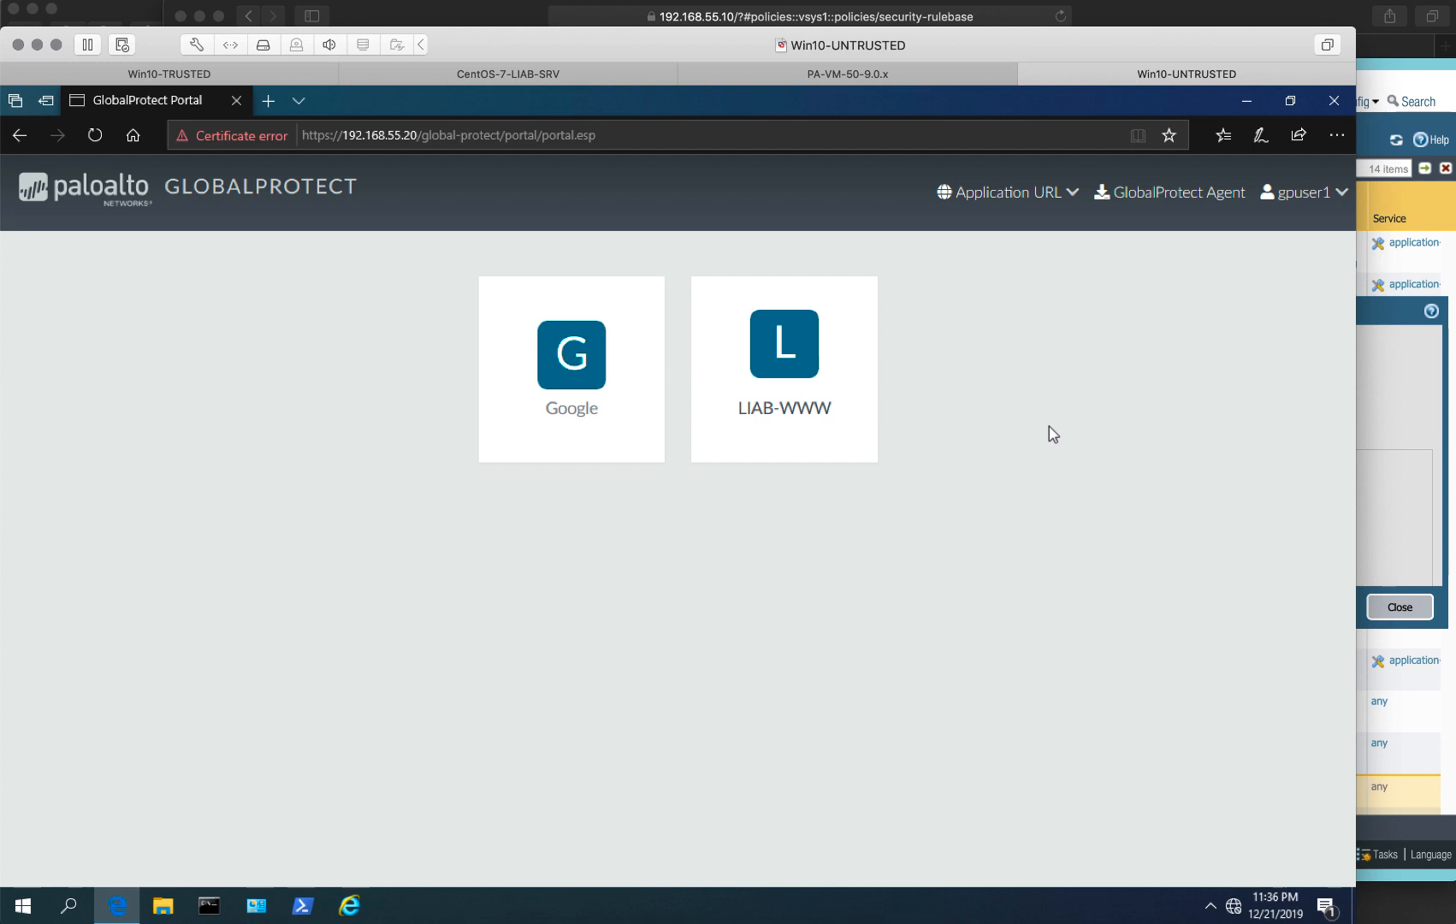
Step: Log gpuser1 out of the portal and log in again as gpuser2 with the account password
left_click(1343, 192)
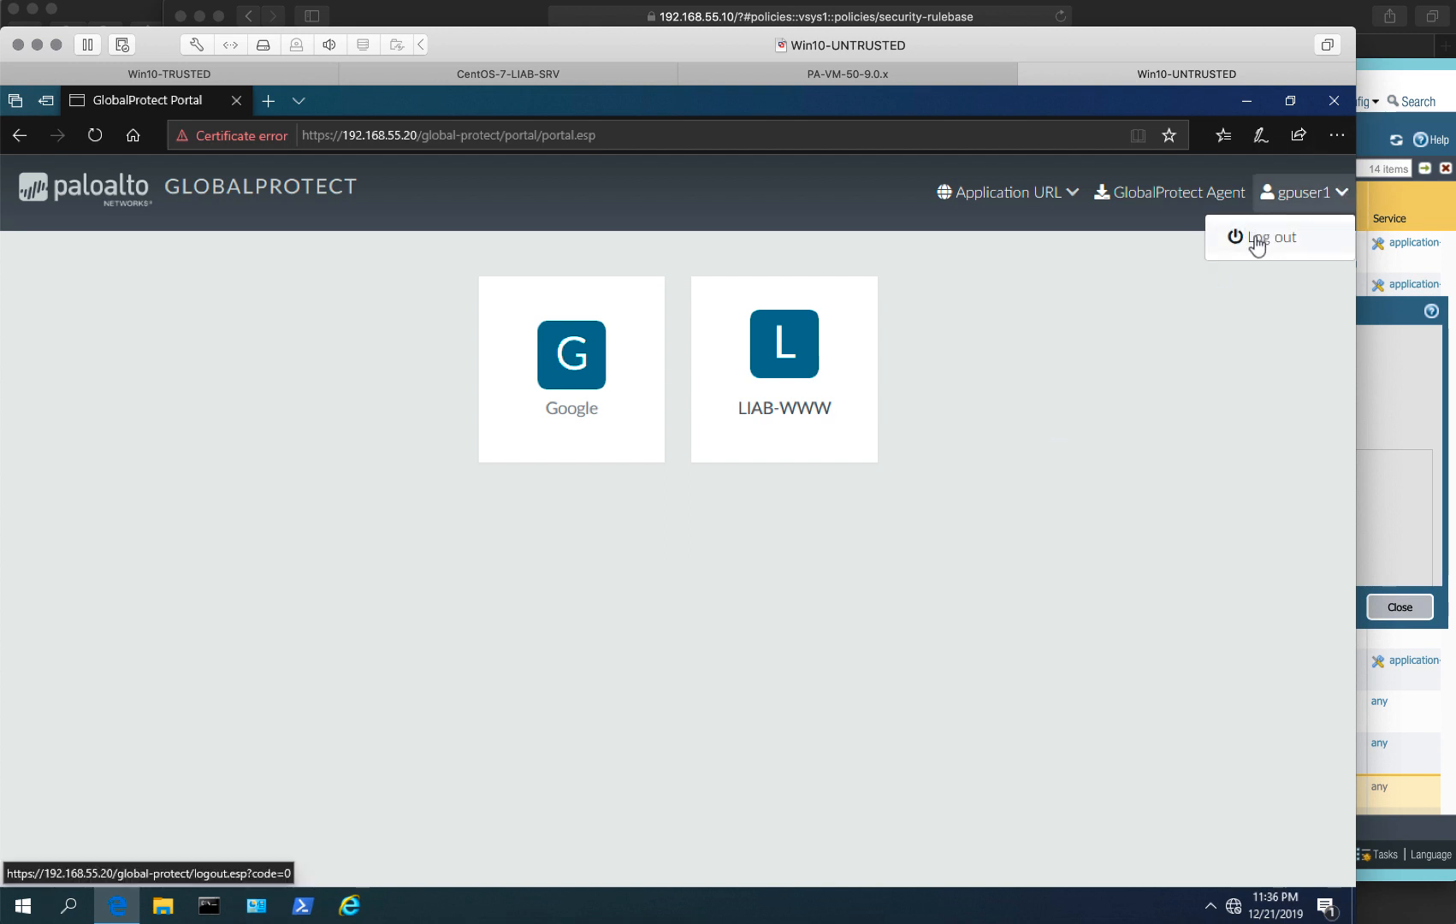
left_click(1257, 247)
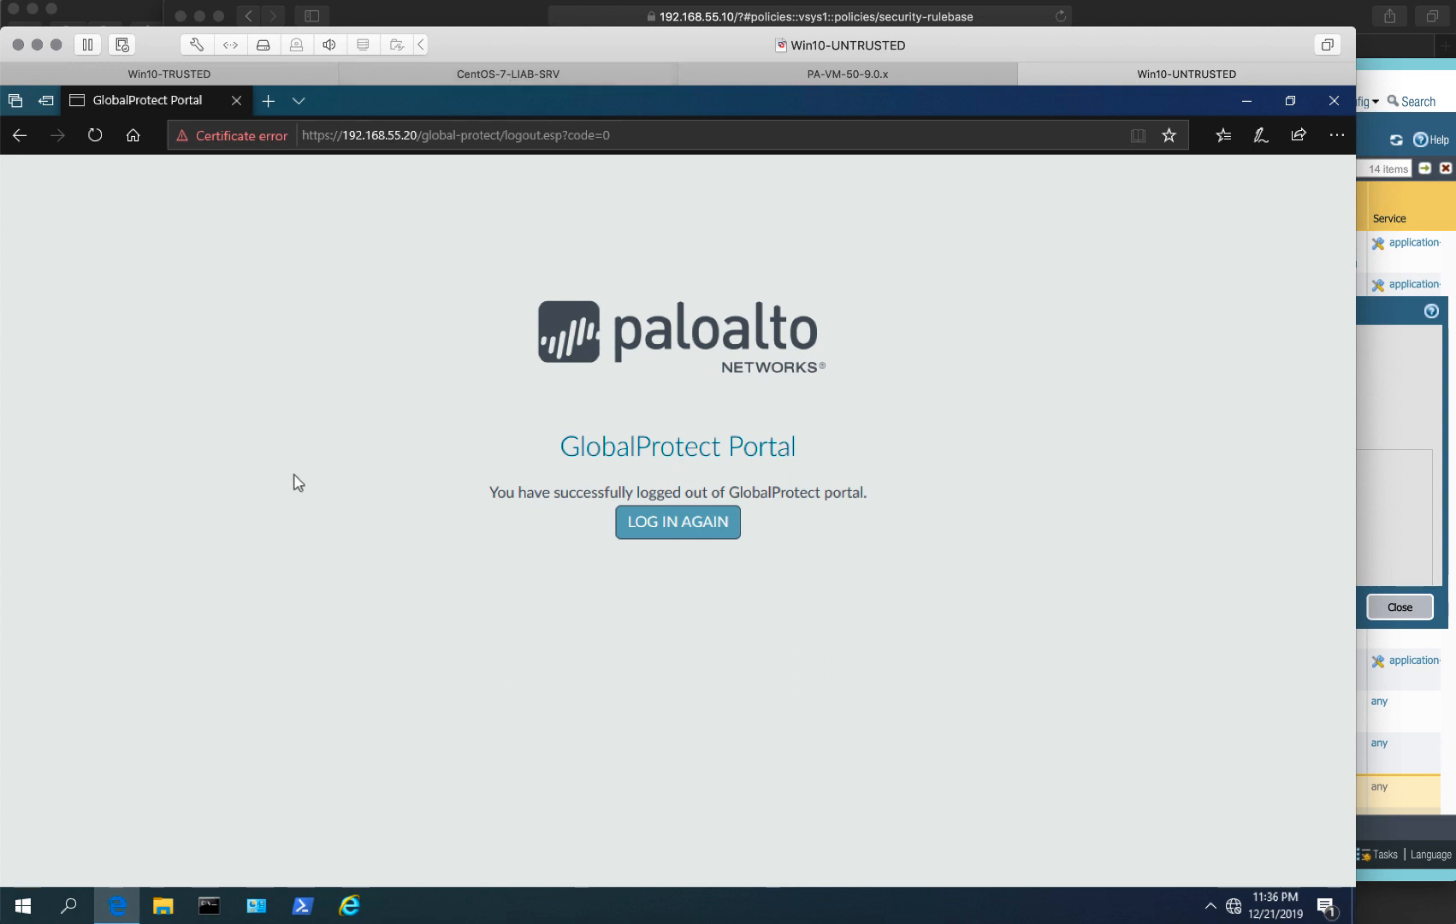
left_click(669, 532)
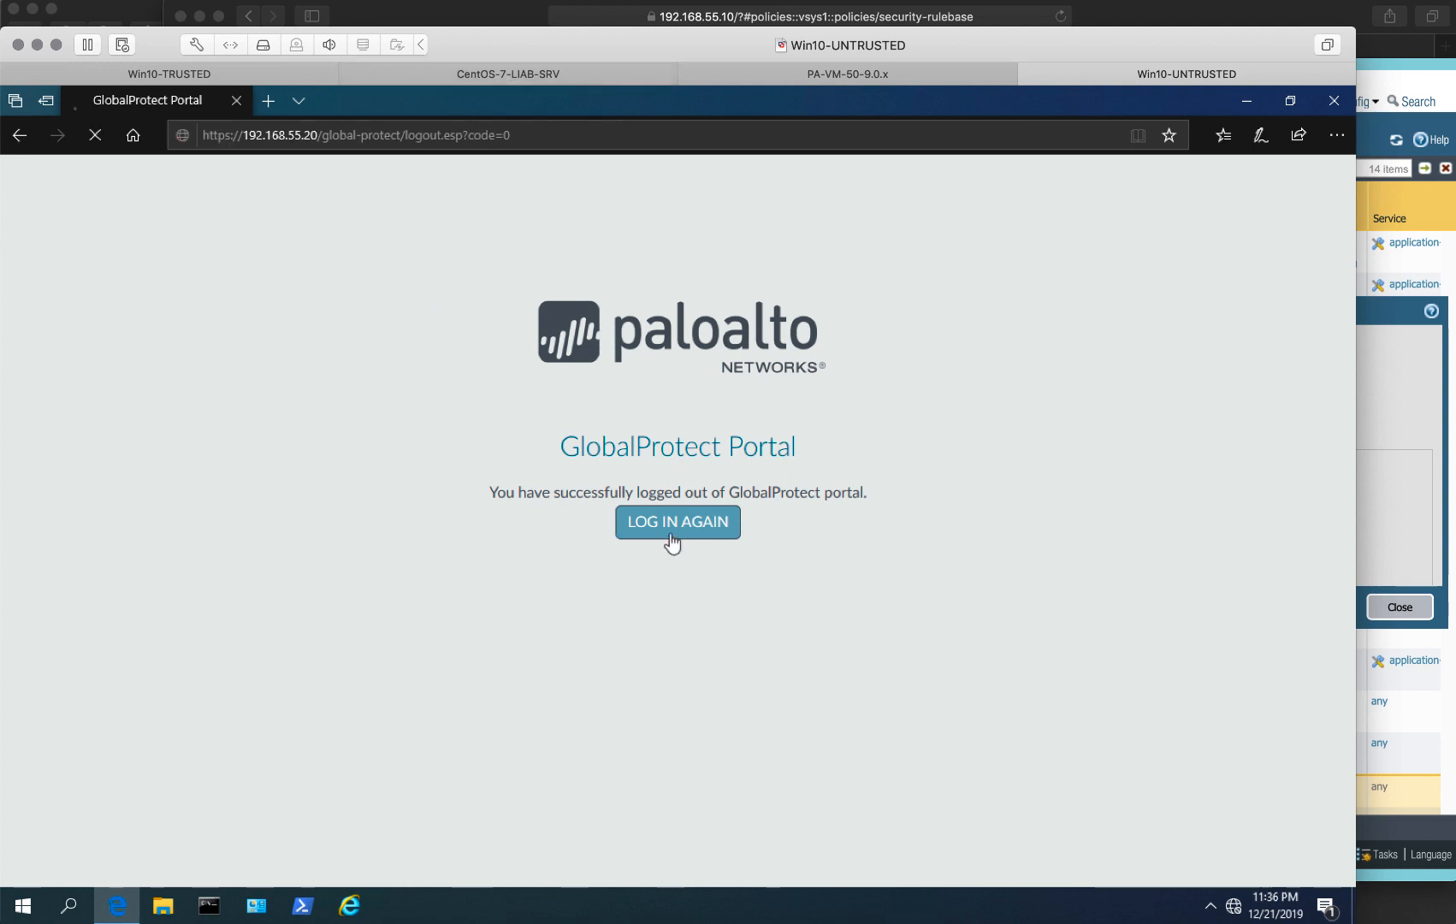
type("gpuser2")
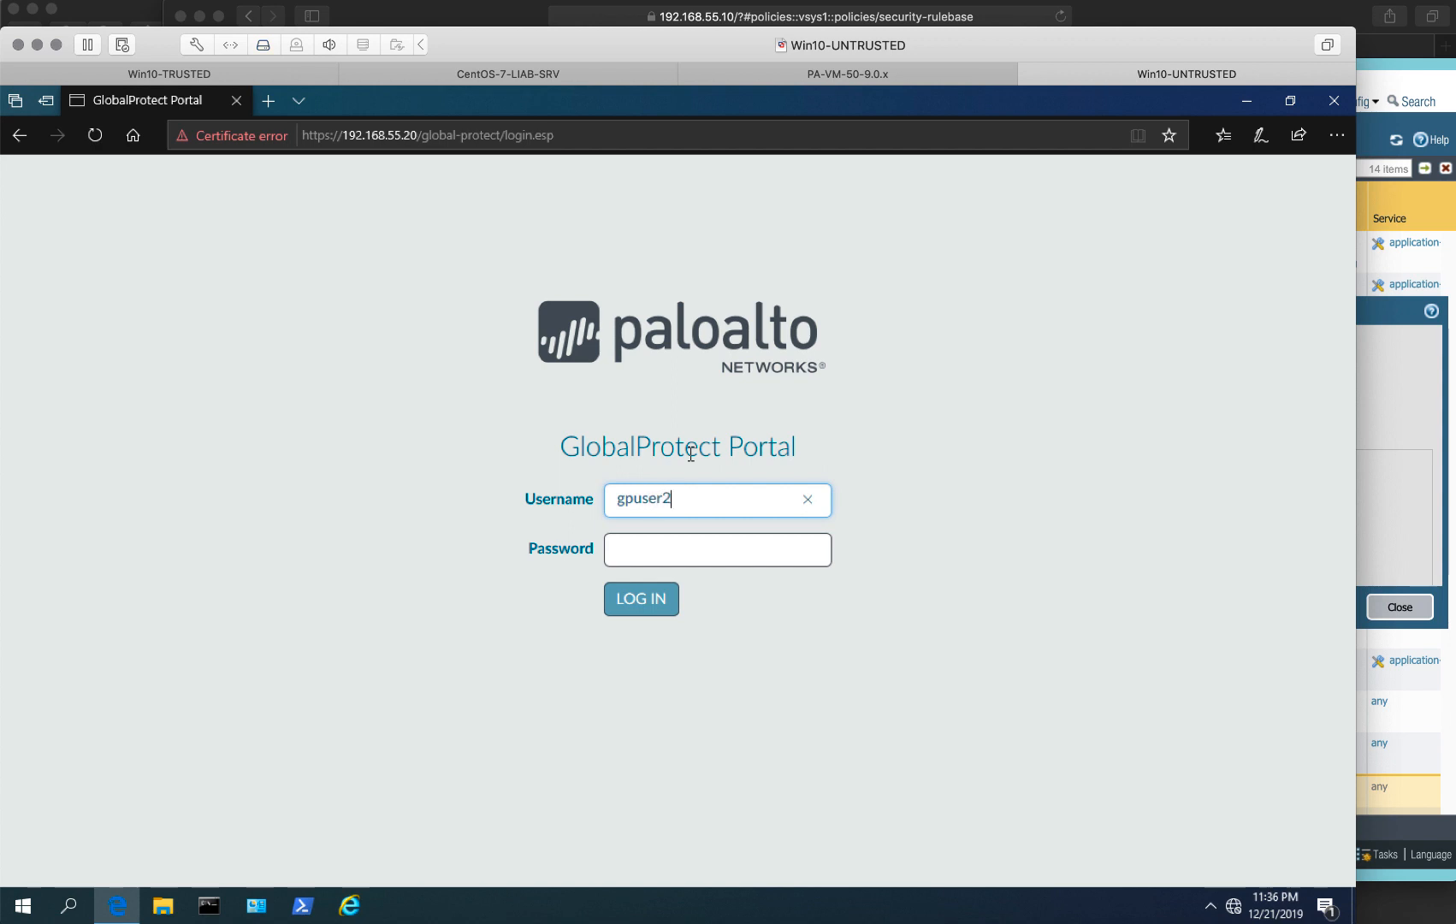
key("Tab")
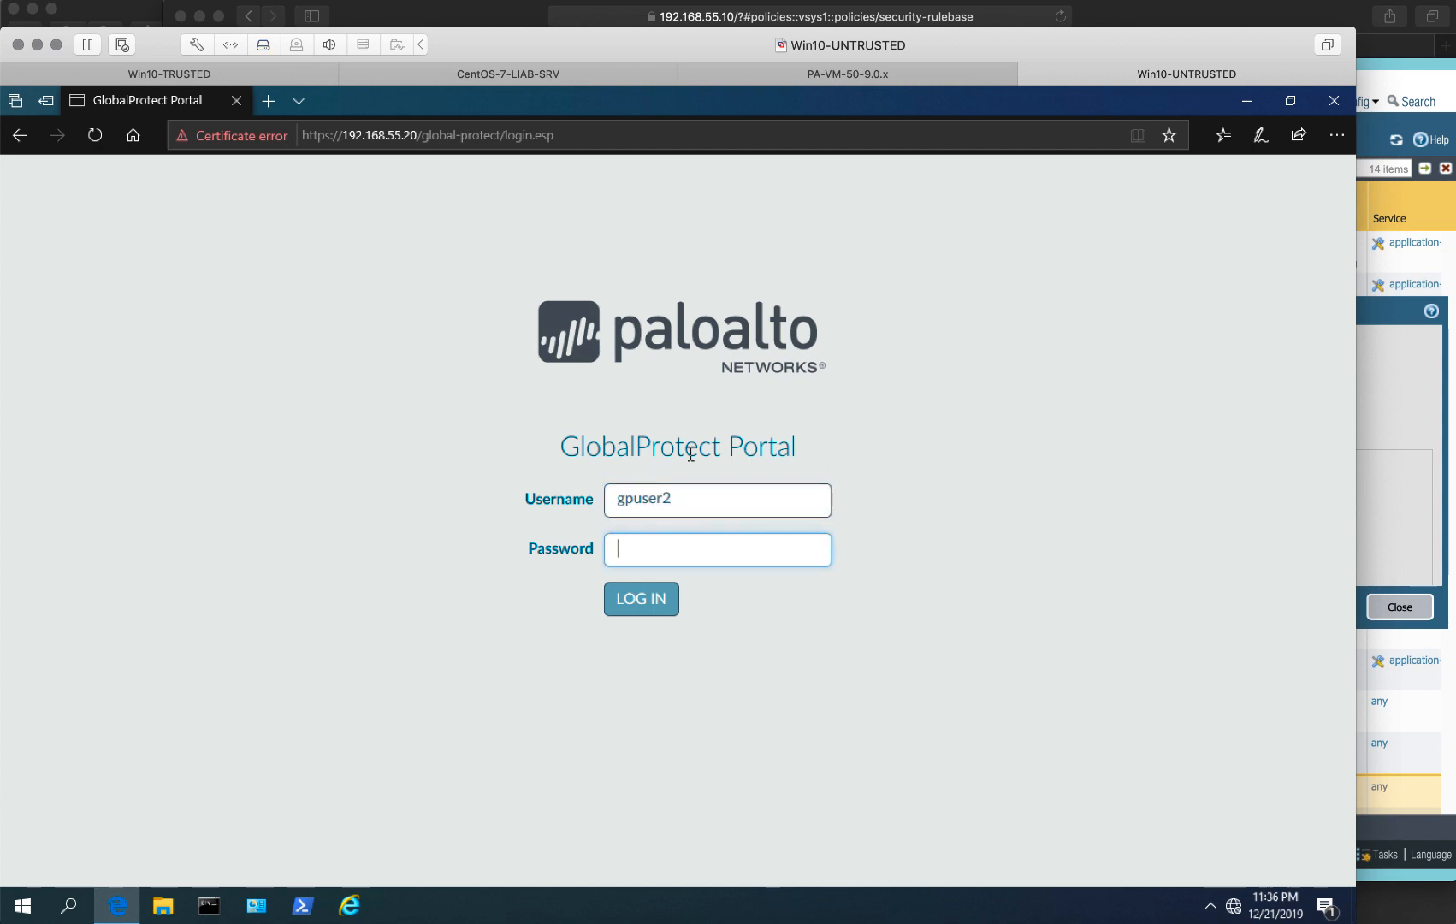
type("••••••••••••")
key("Return")
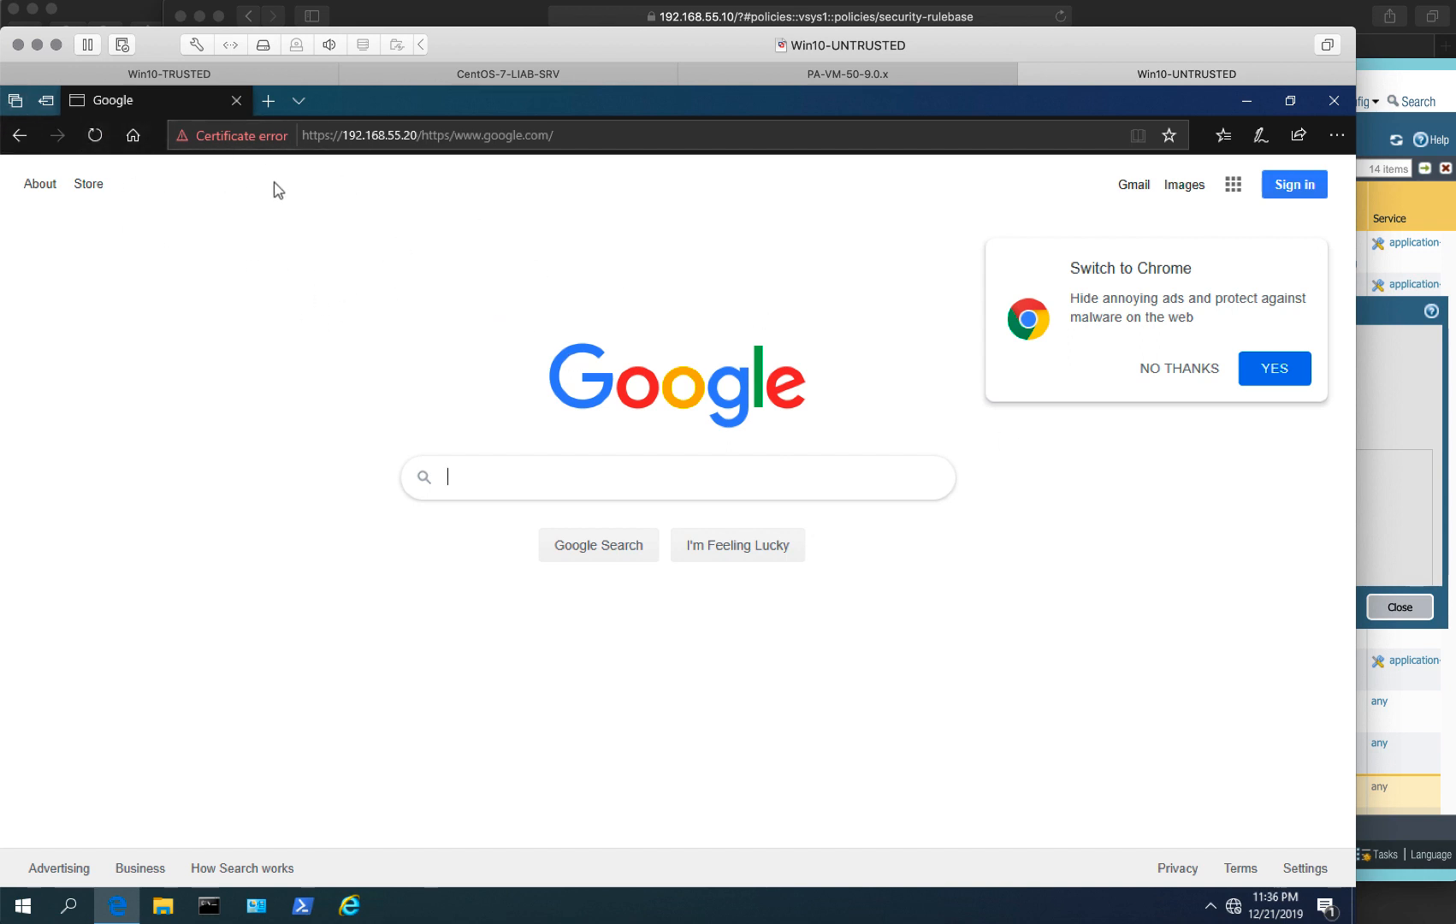
Step: Check the certificate status of the Google page opened through the portal, and close the browser
left_click(244, 136)
left_click(512, 313)
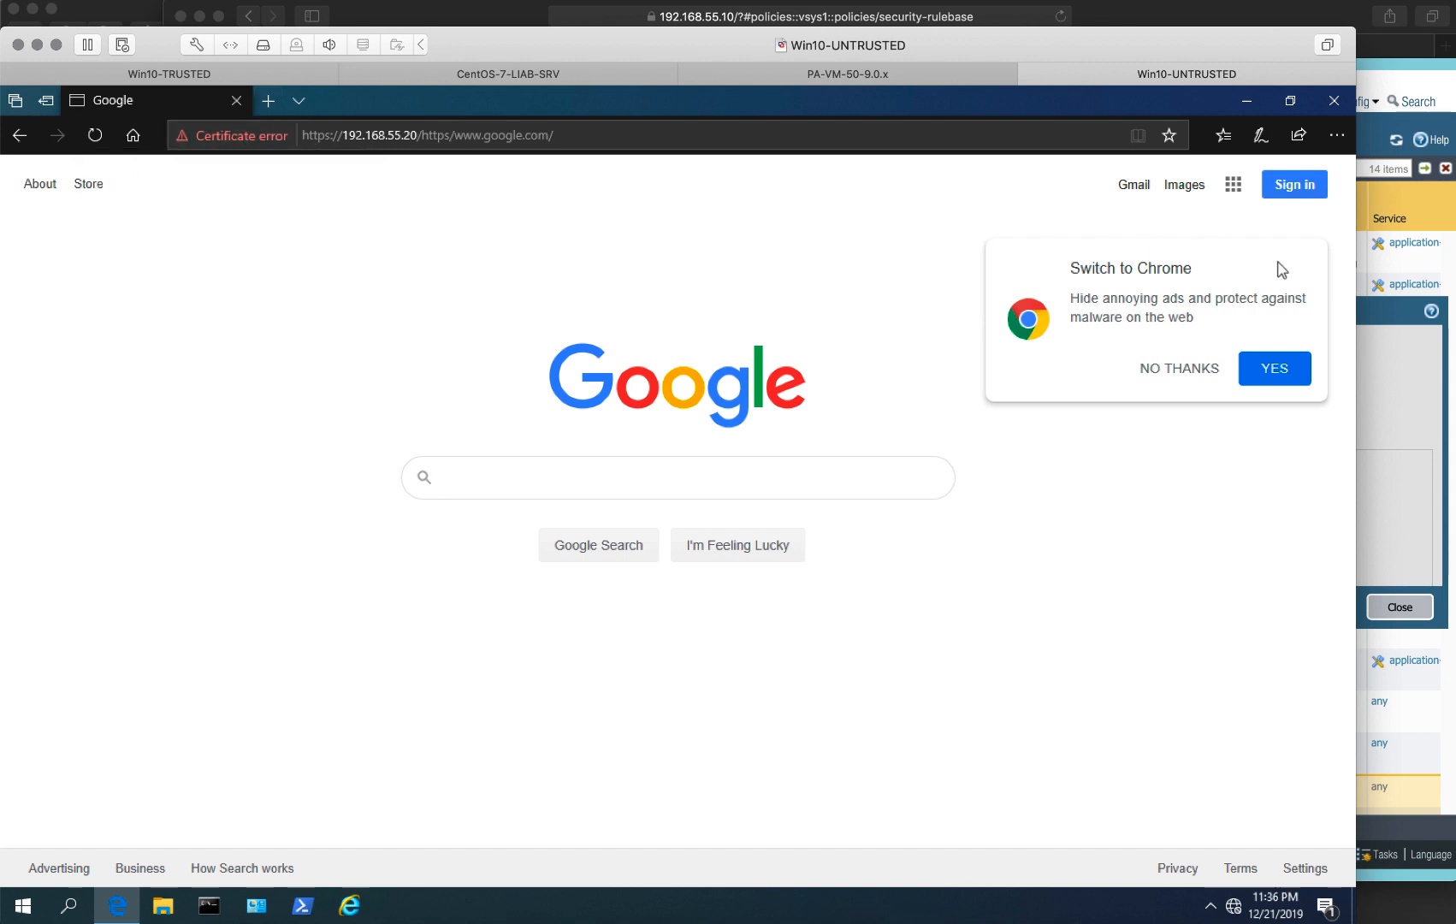
left_click(1337, 101)
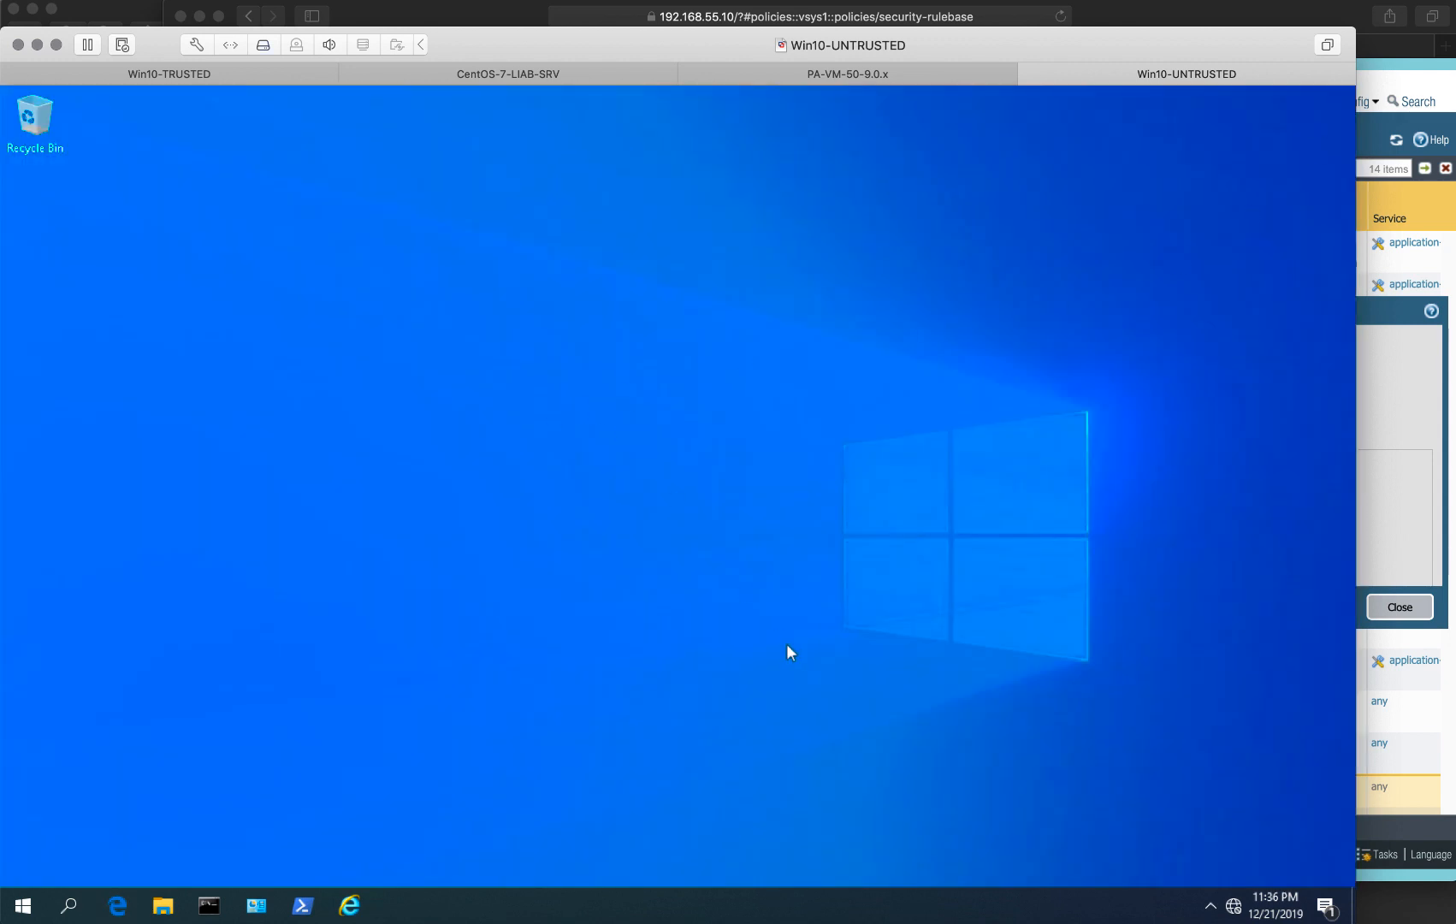
left_click(117, 907)
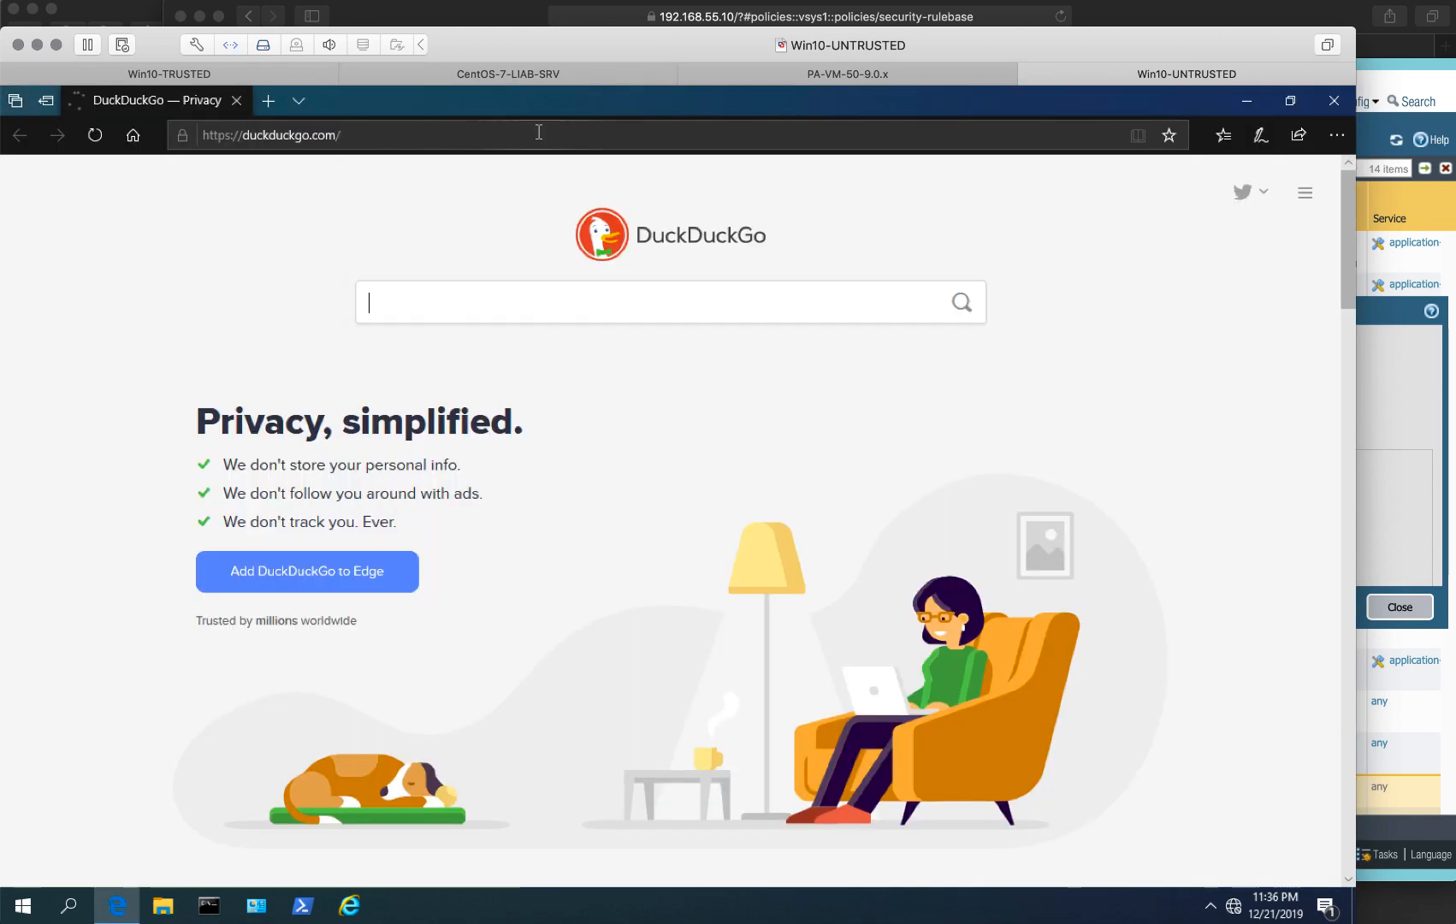
left_click(539, 131)
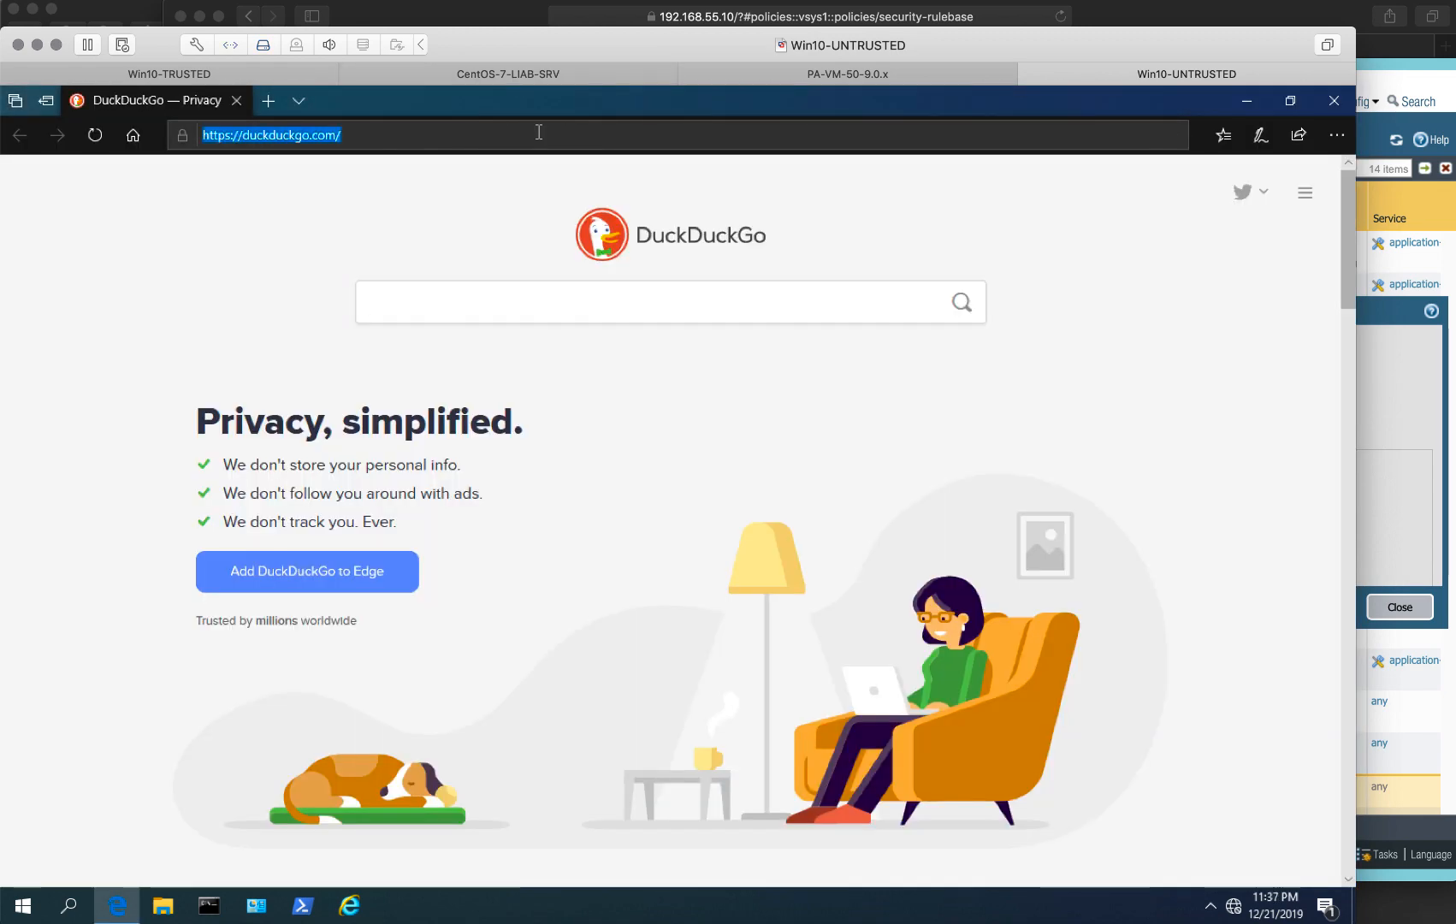
type("https")
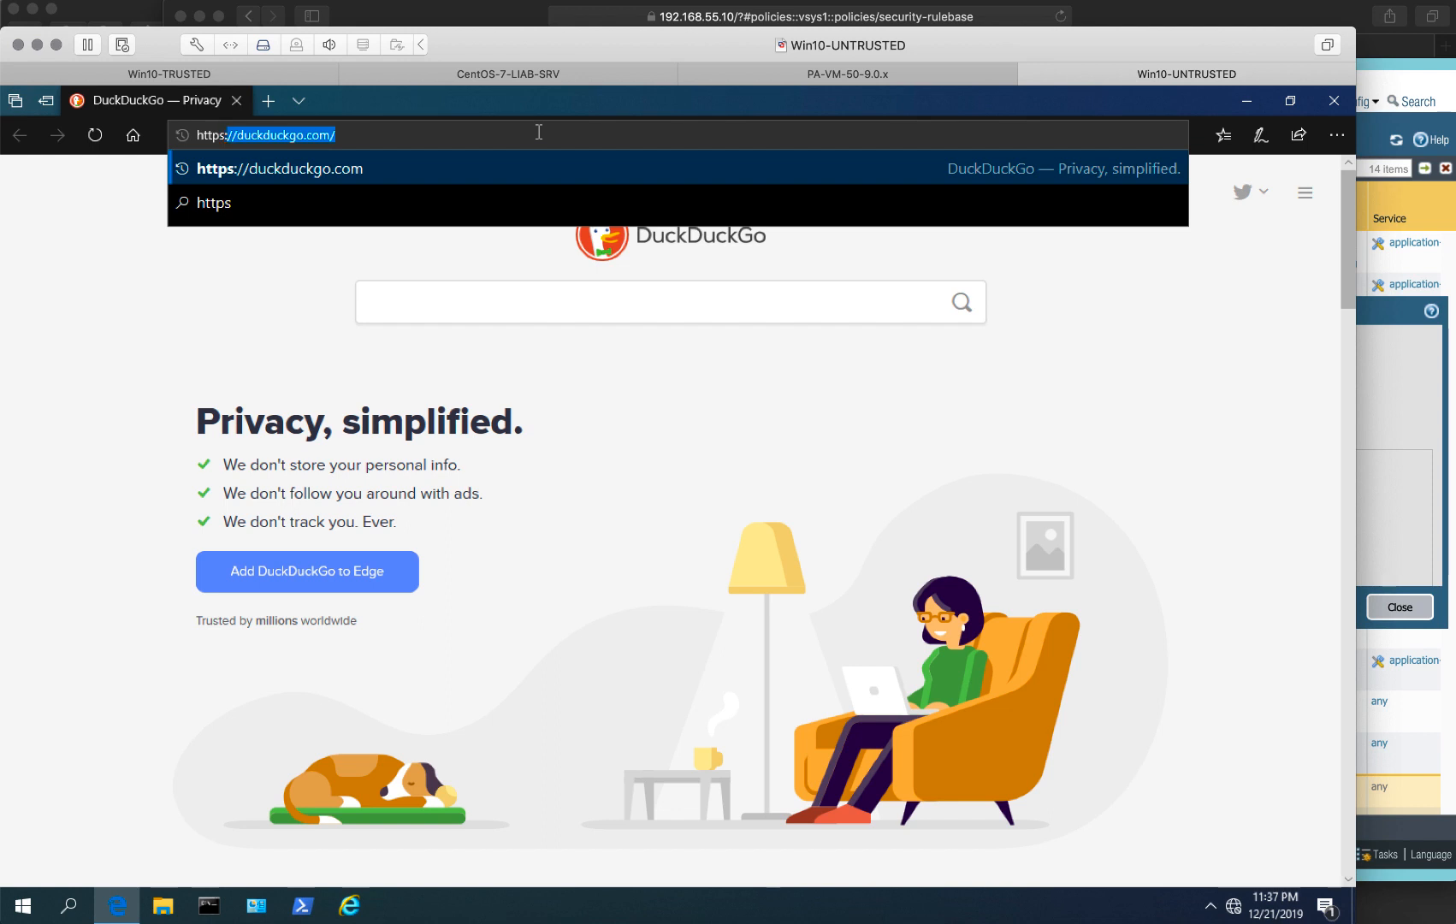
type("://1")
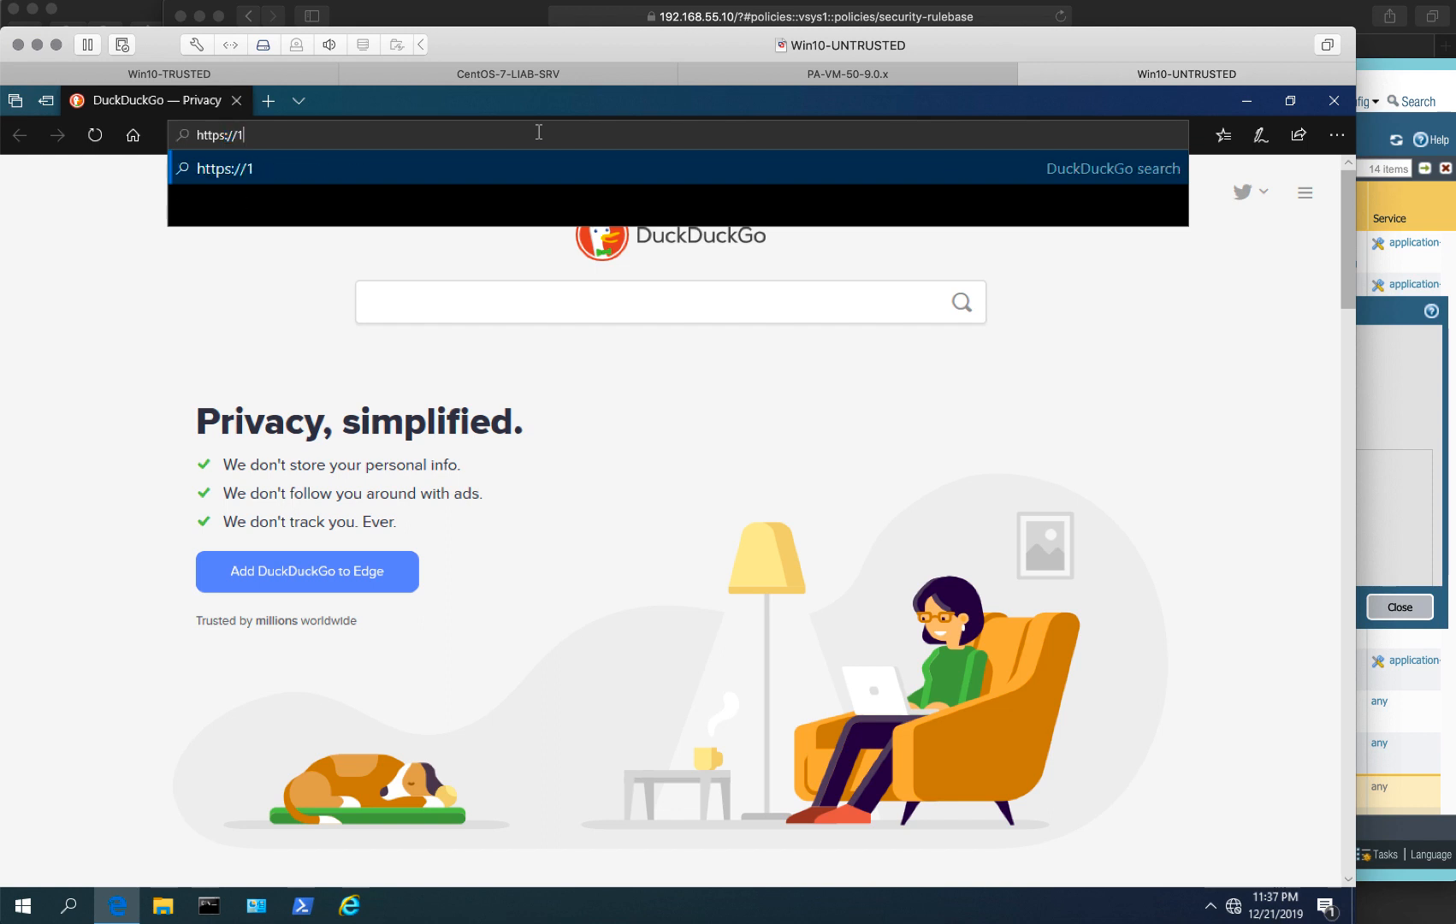
type("92.168")
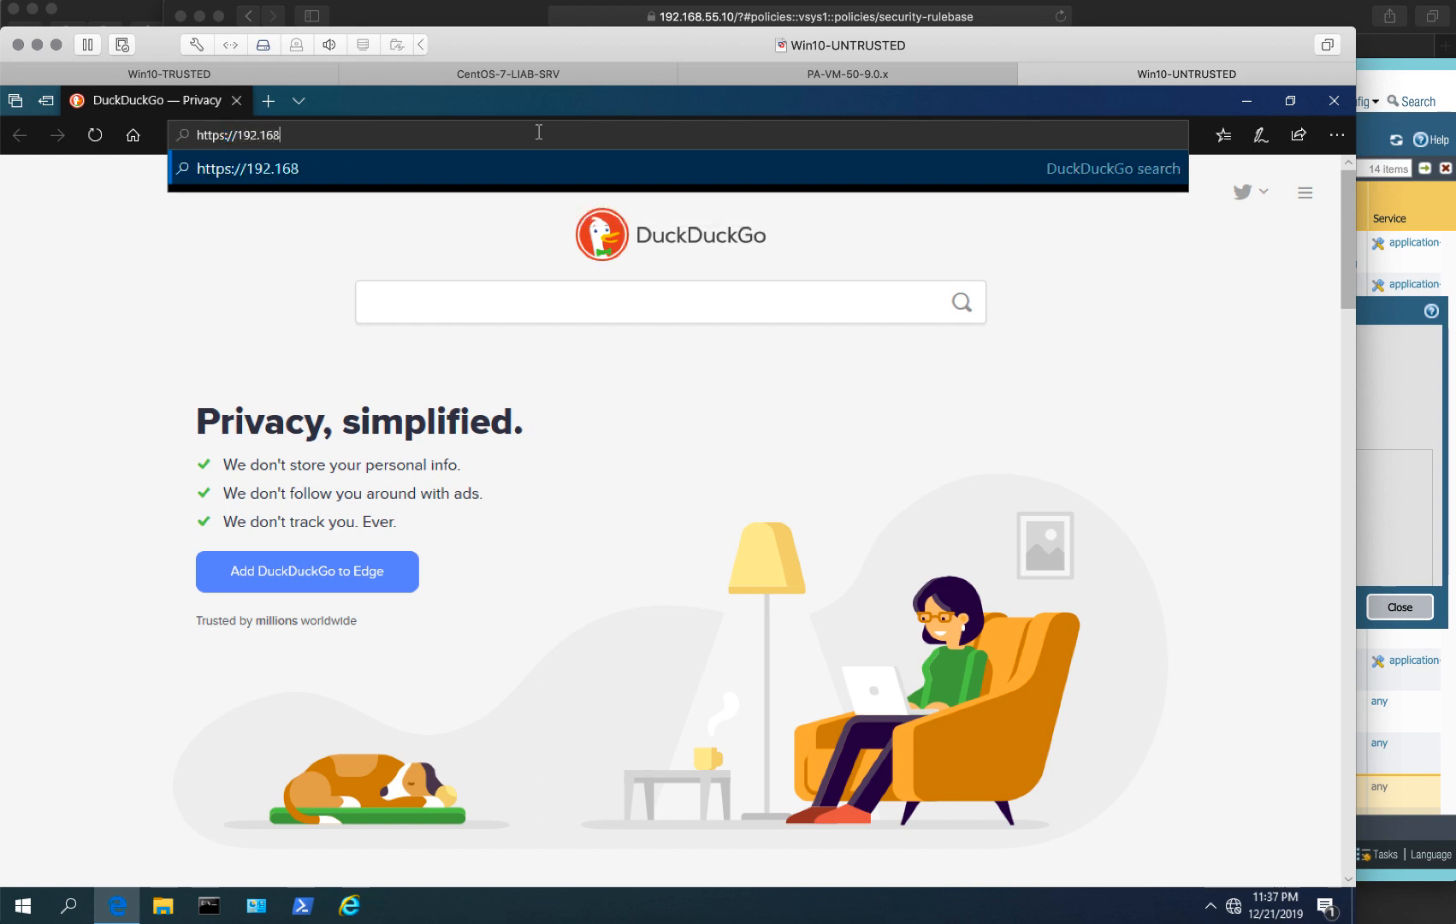
type(".55.20")
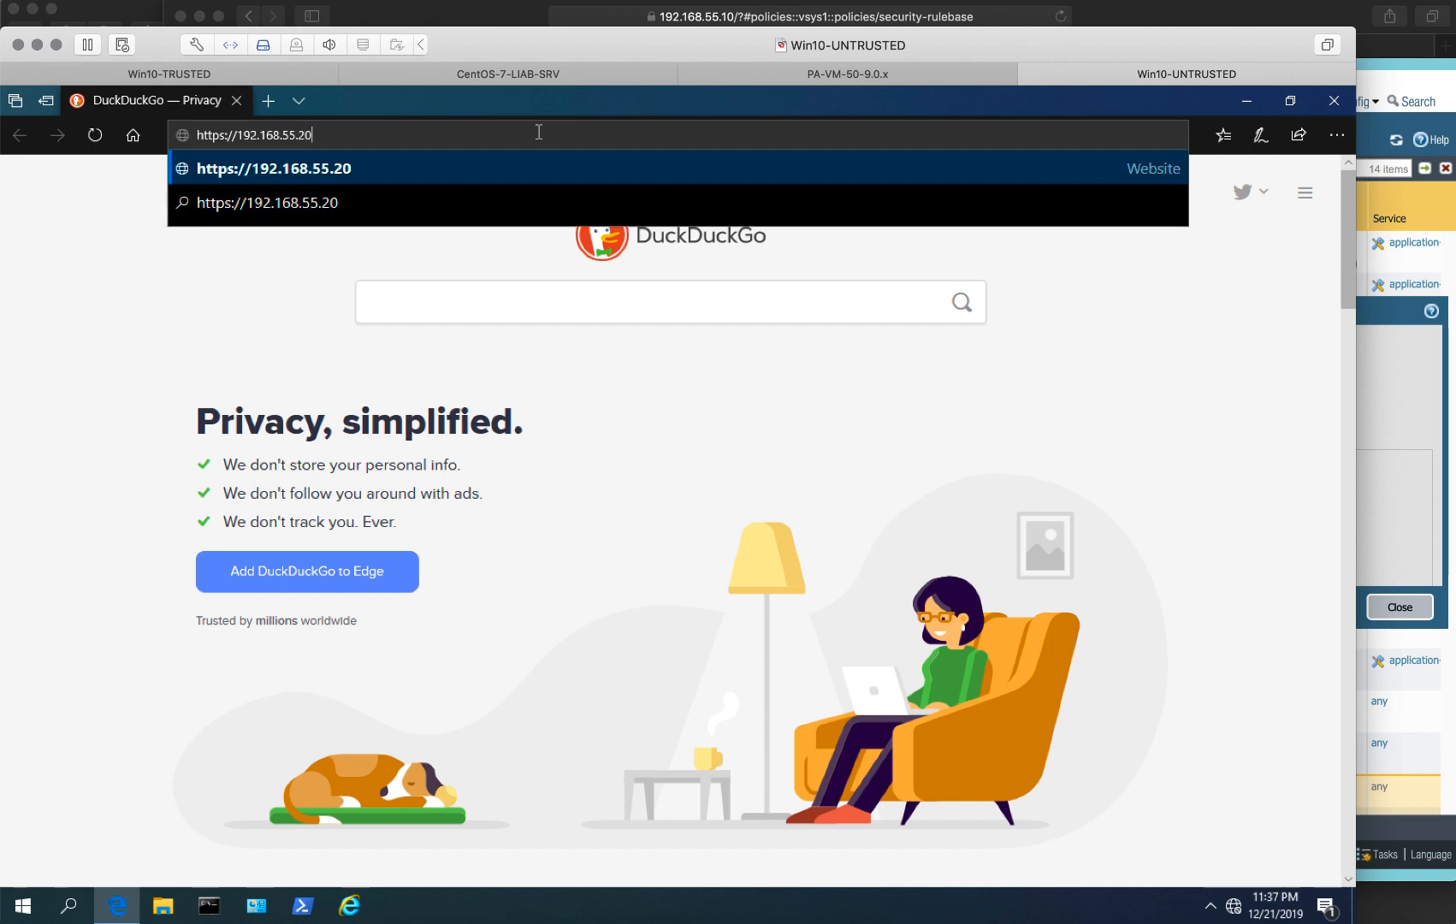
key("Return")
left_click(545, 421)
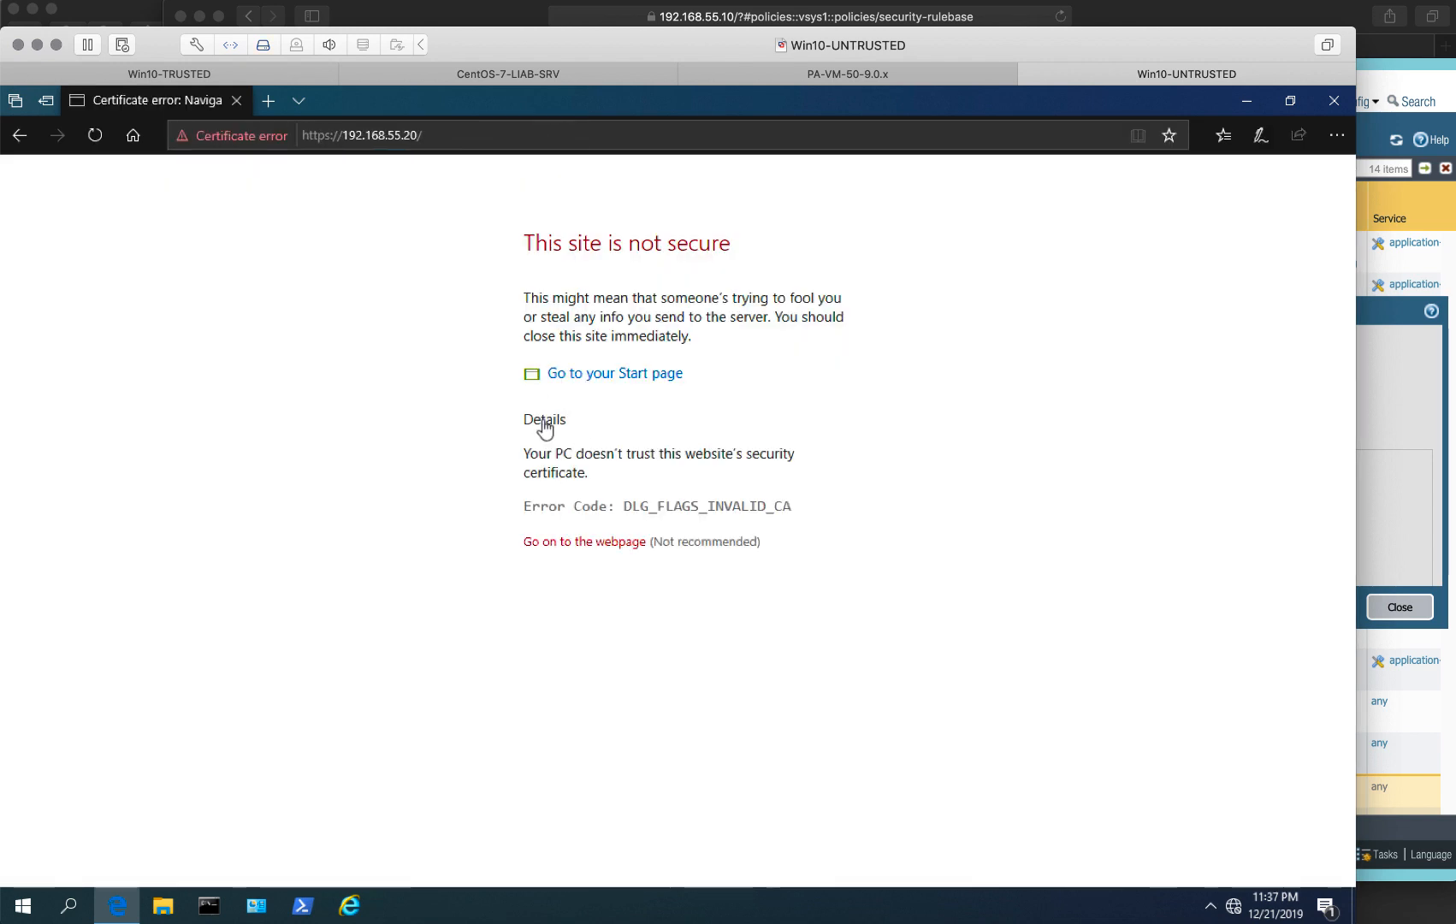
left_click(580, 552)
Step: Log in to the GlobalProtect portal as gpuser2 with the account password
left_click(649, 508)
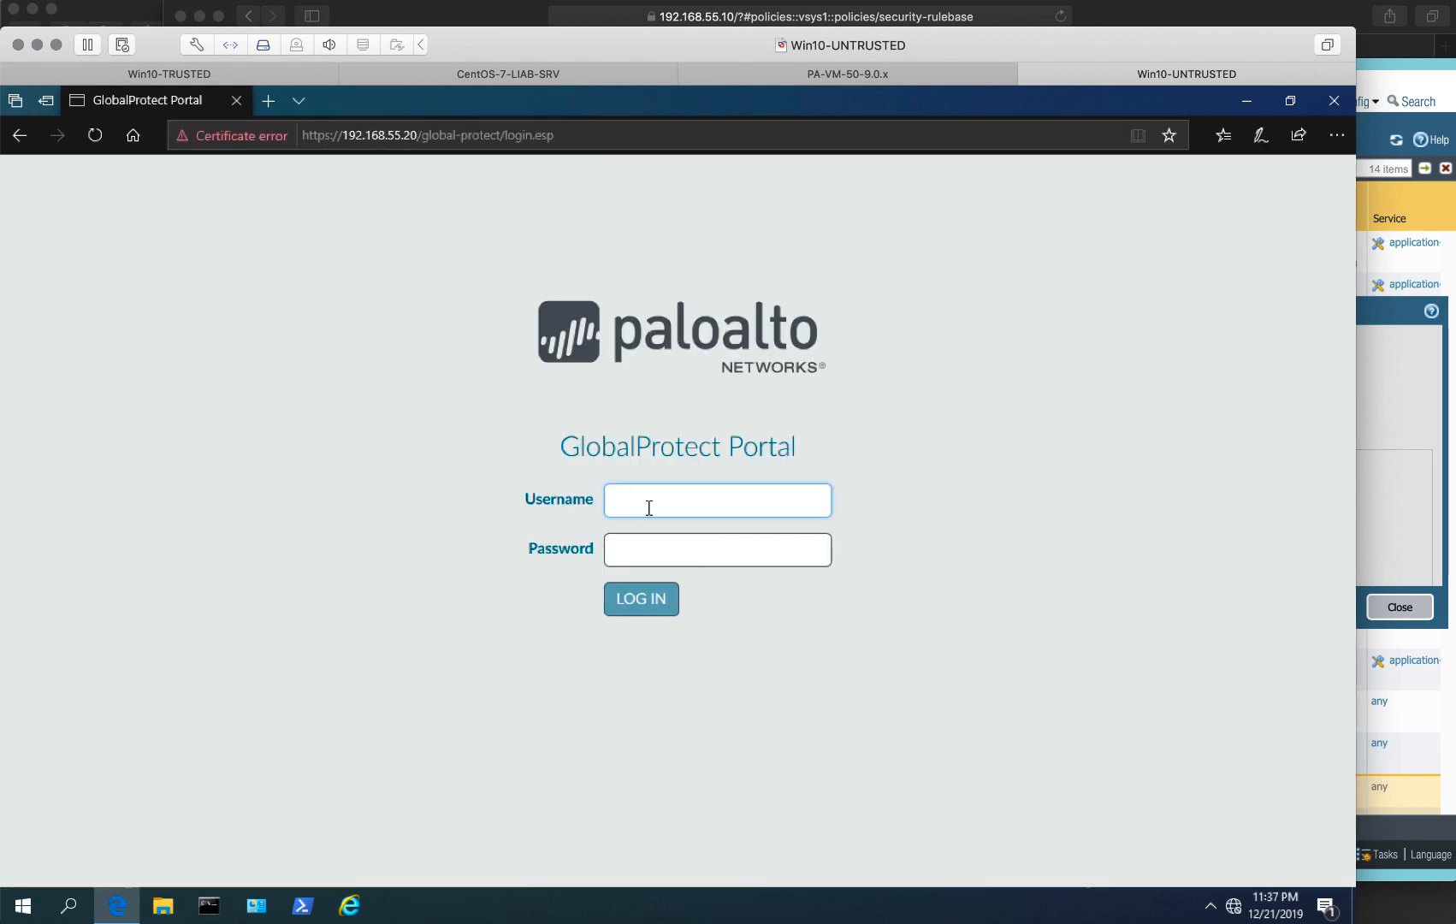
type("gpuser2")
key("Tab")
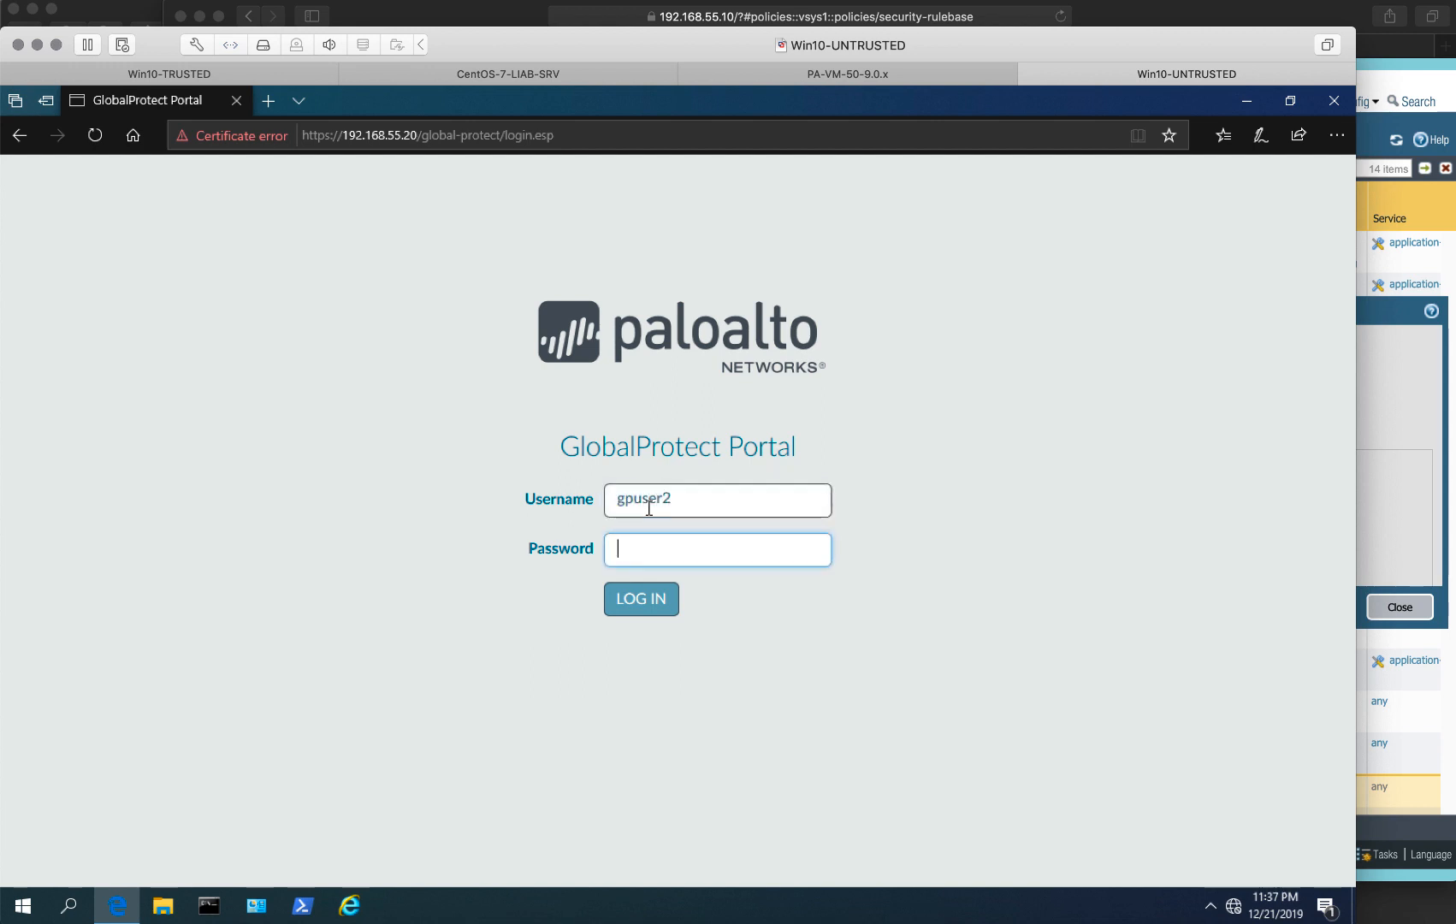
type("p•••••••")
key("Return")
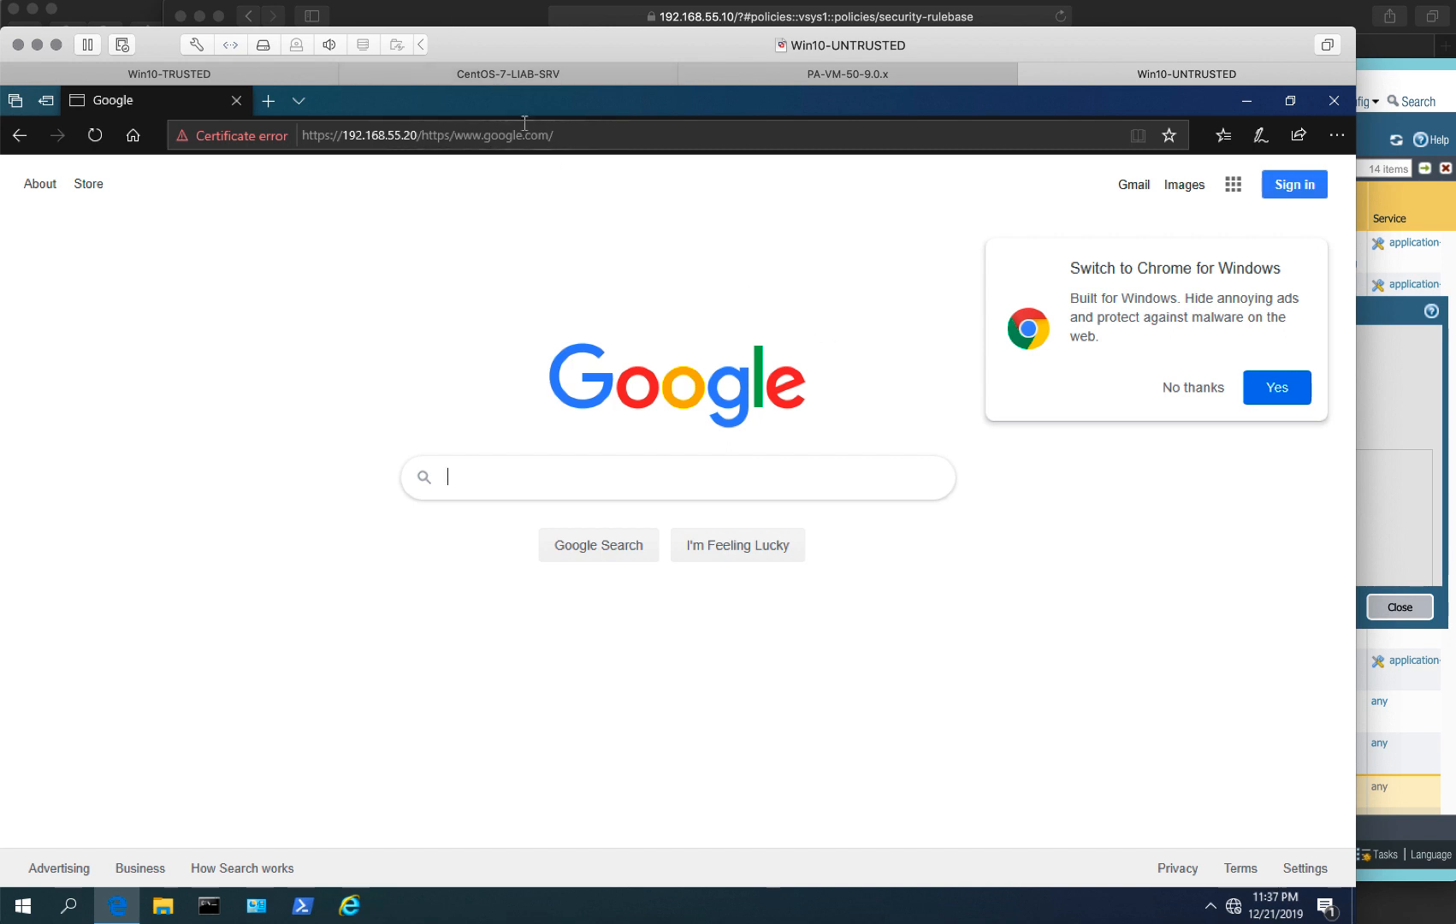
Step: Examine the rewritten address of the Google page opened through the portal
left_click_drag(596, 135, 305, 133)
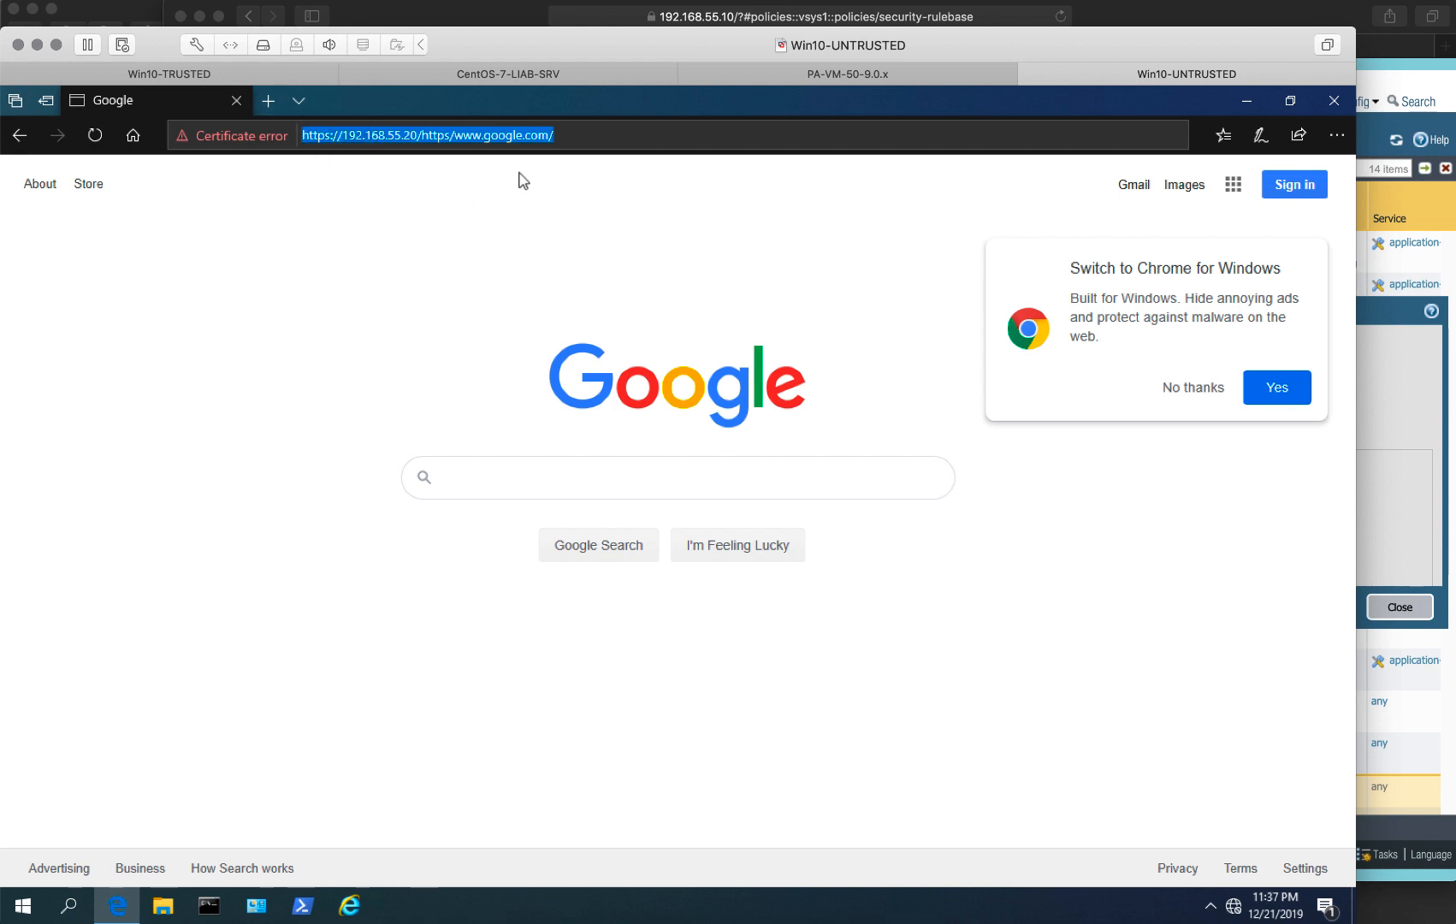
left_click(587, 138)
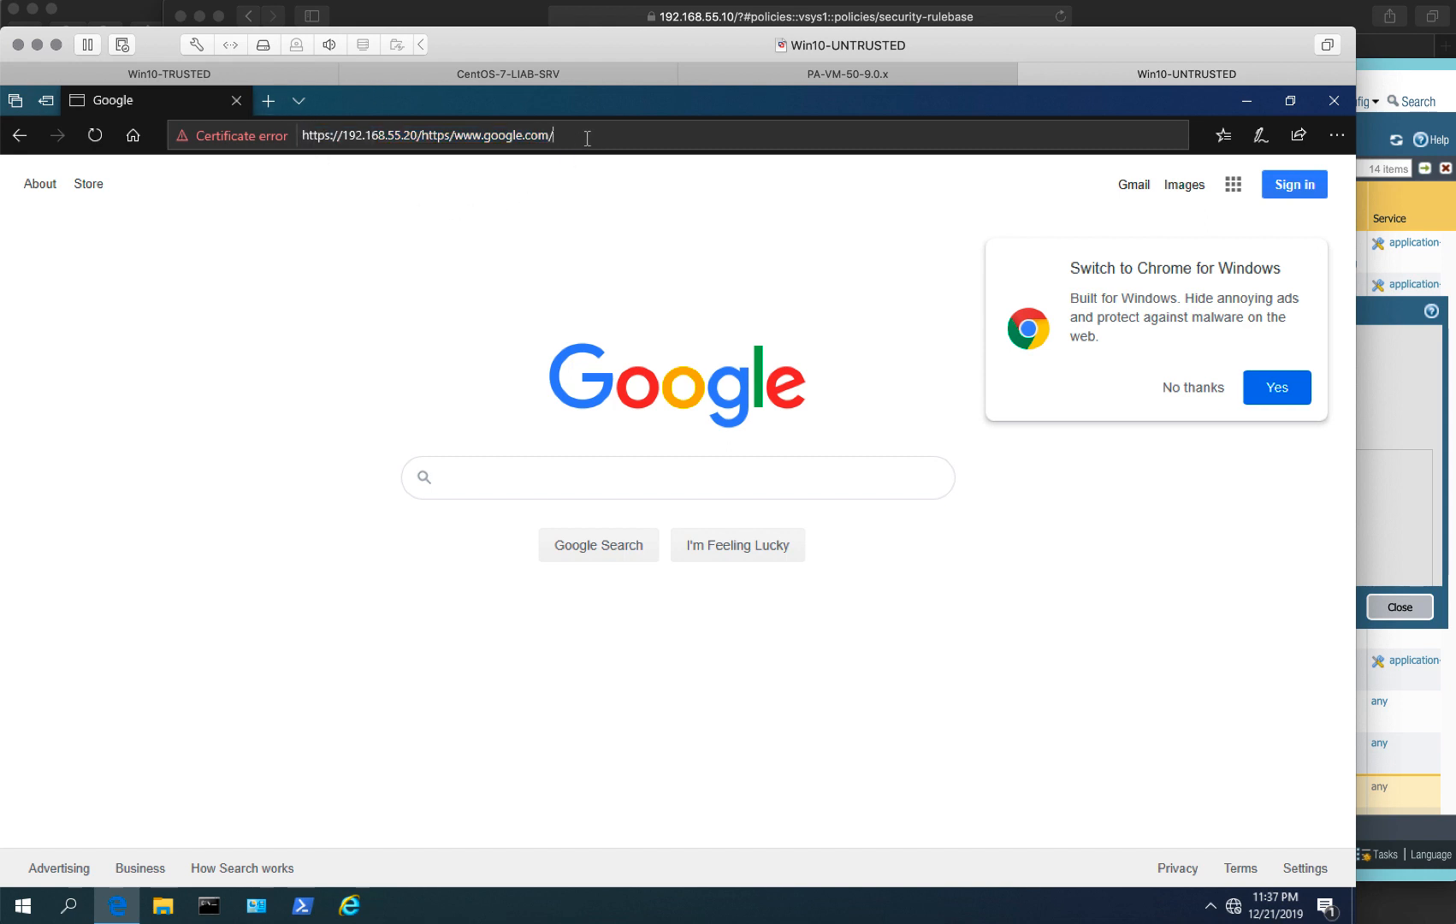
left_click_drag(587, 139, 295, 135)
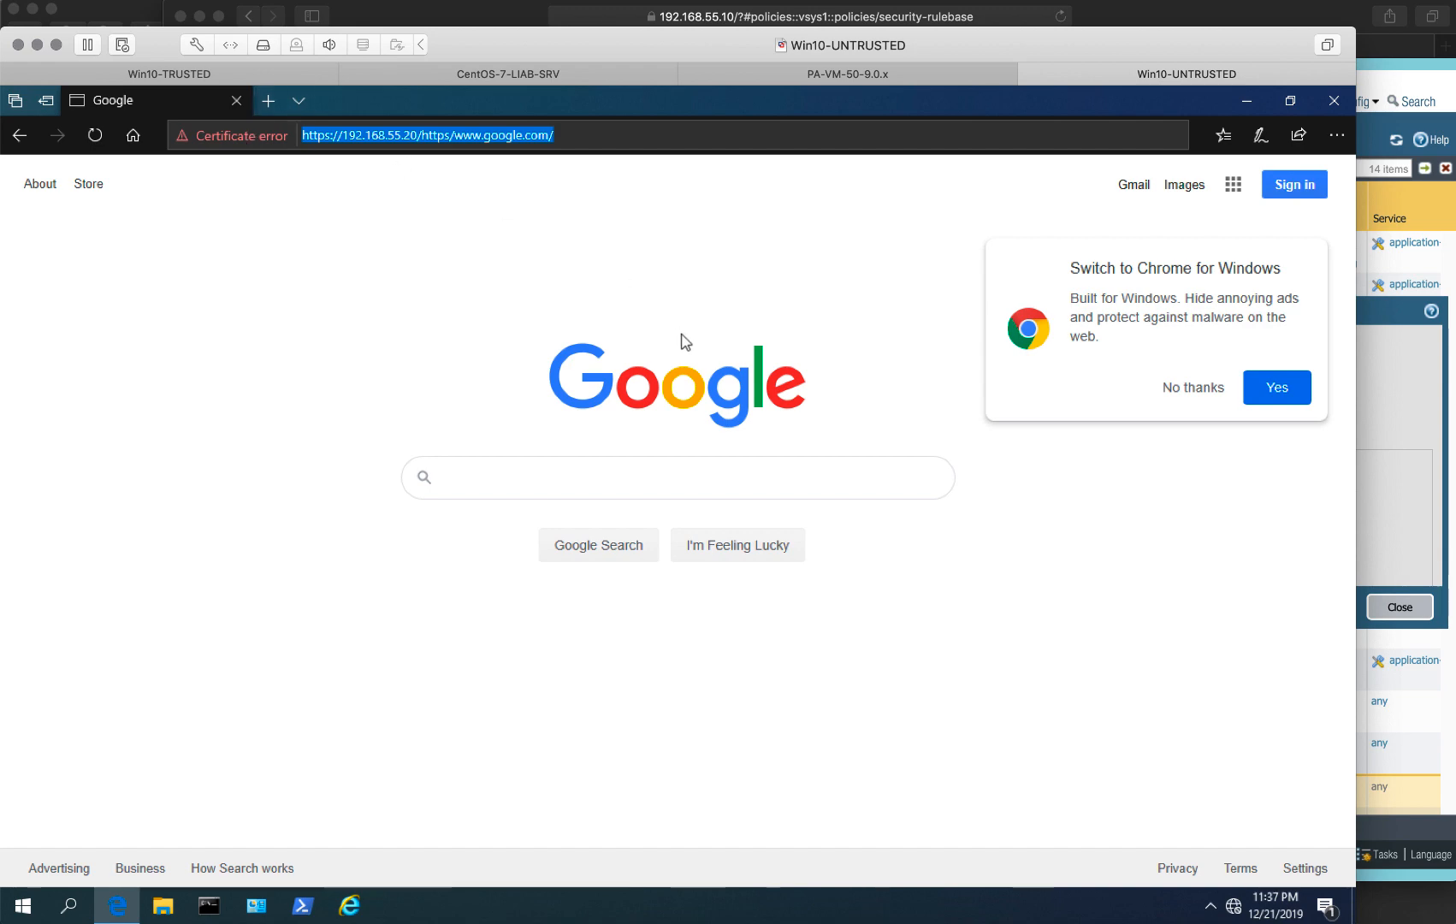
left_click(651, 303)
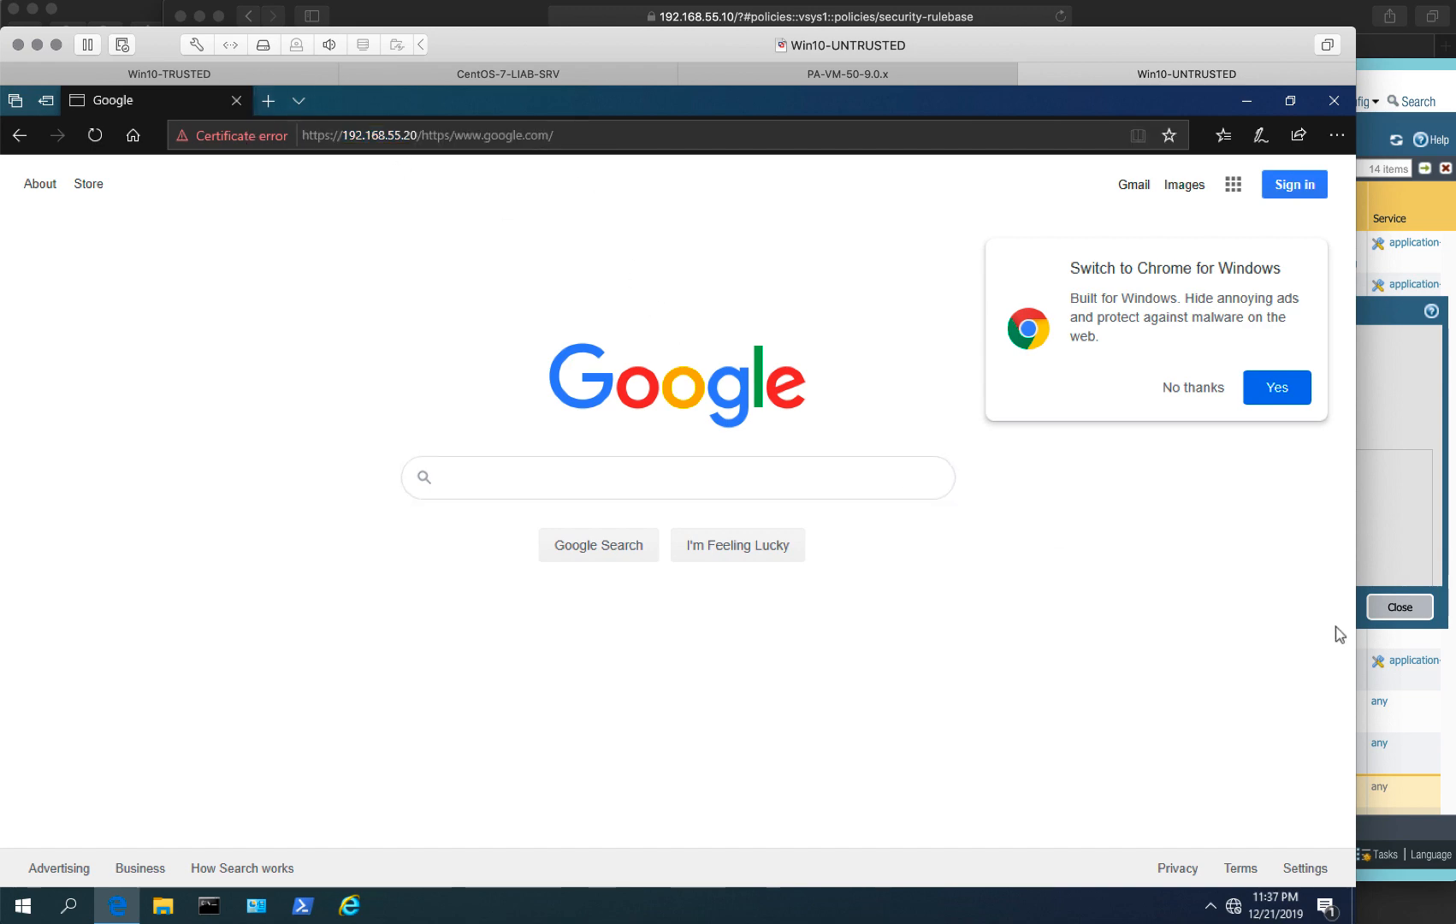
left_click(1389, 507)
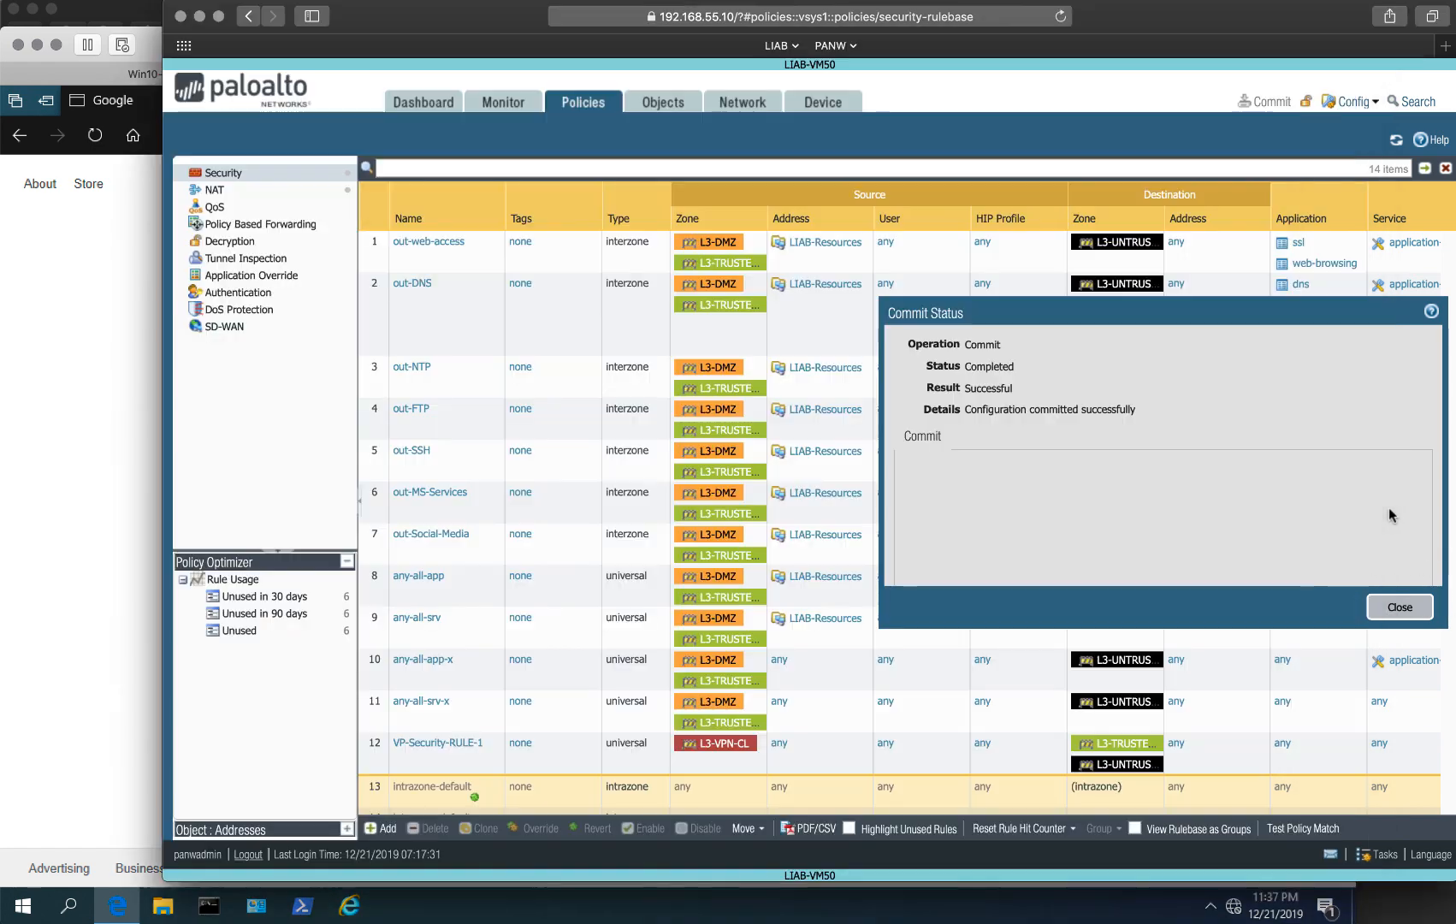
left_click(1399, 608)
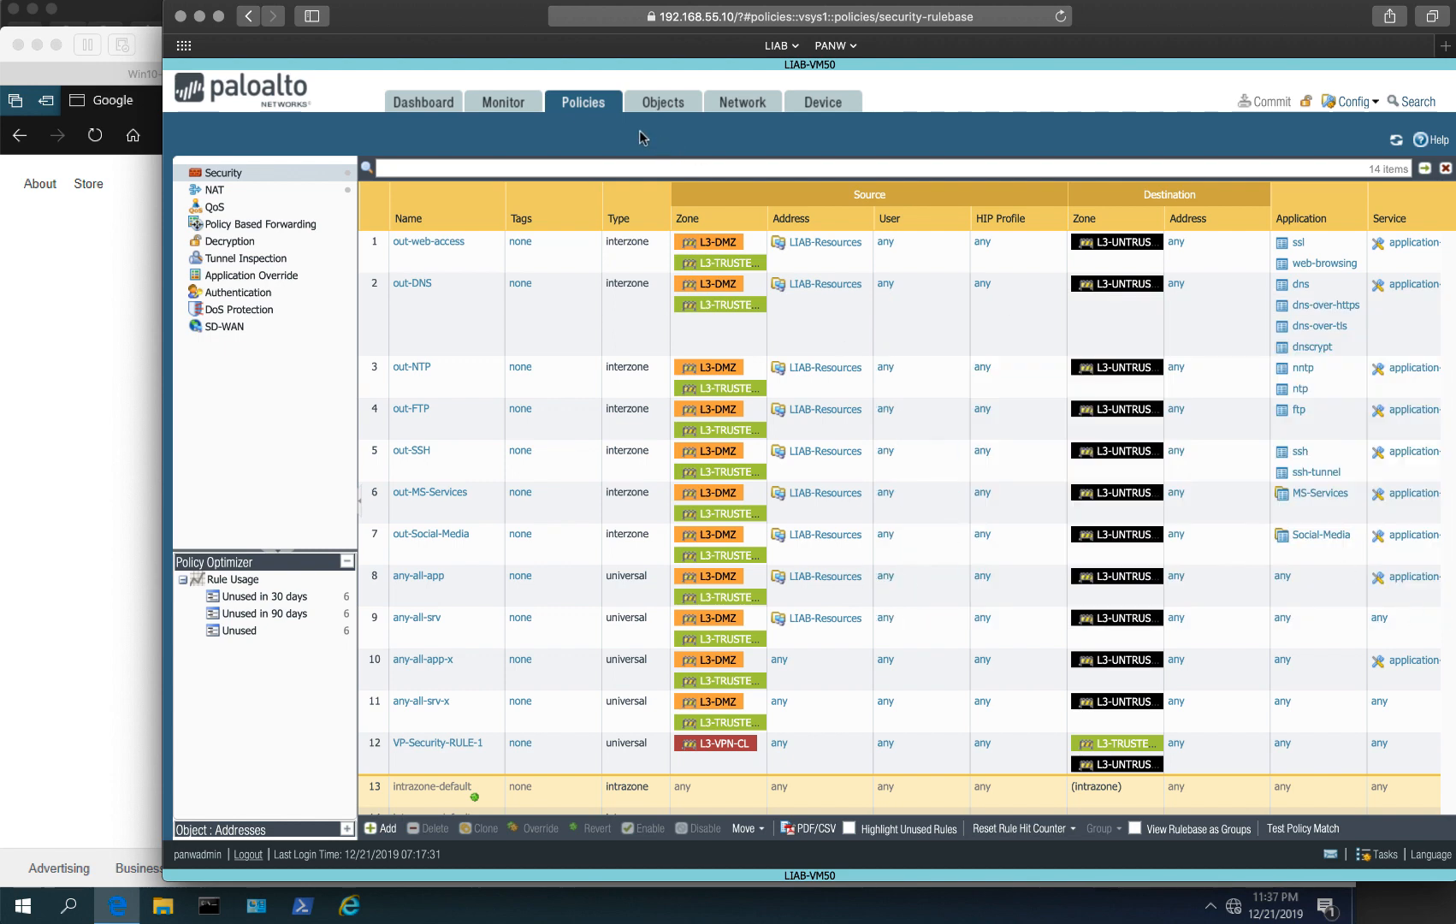
left_click(743, 103)
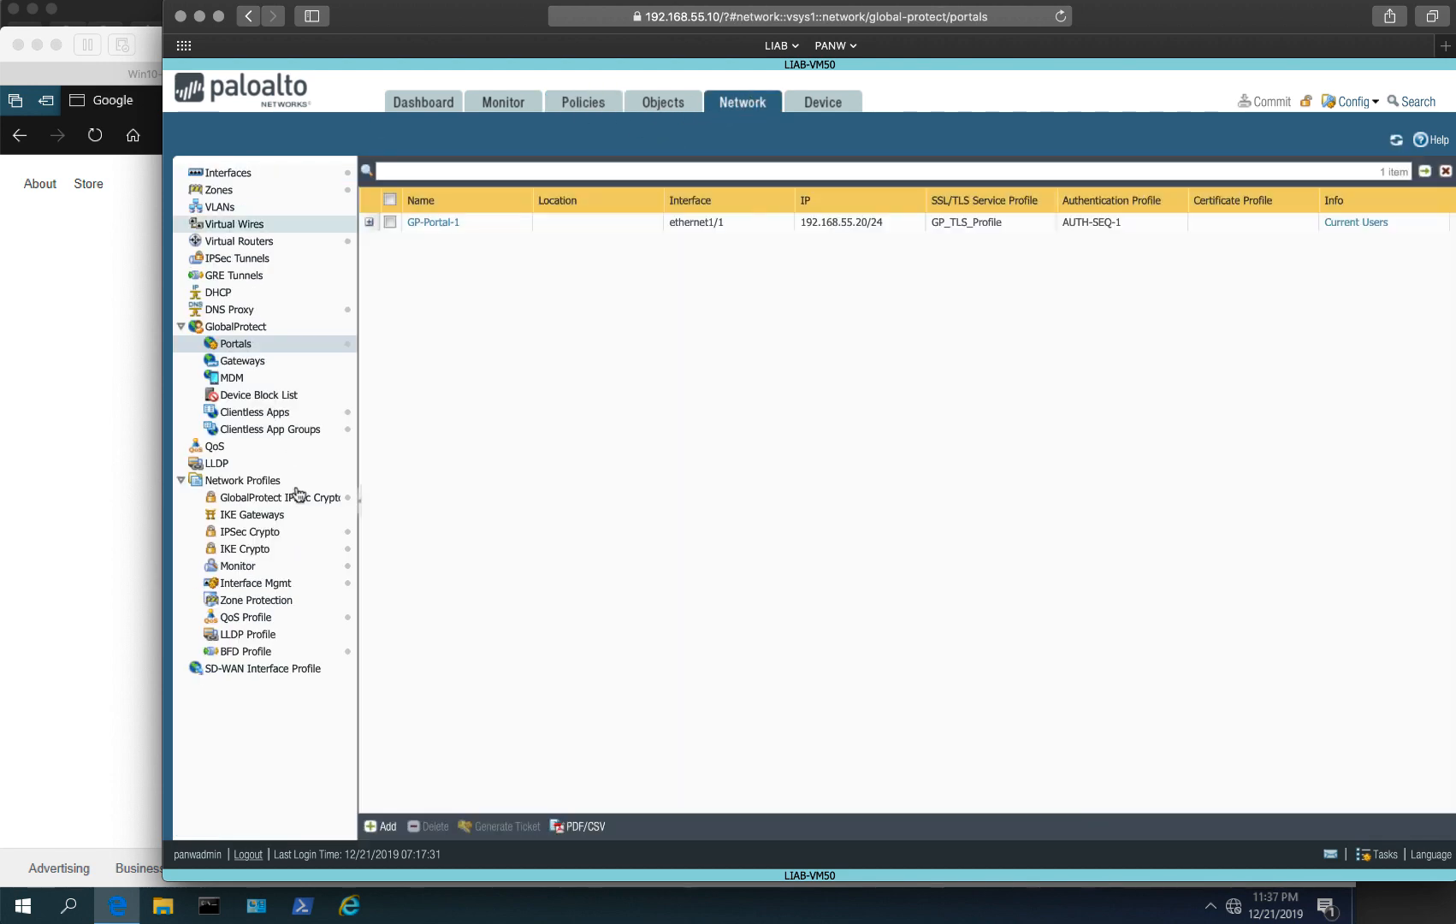
left_click(272, 414)
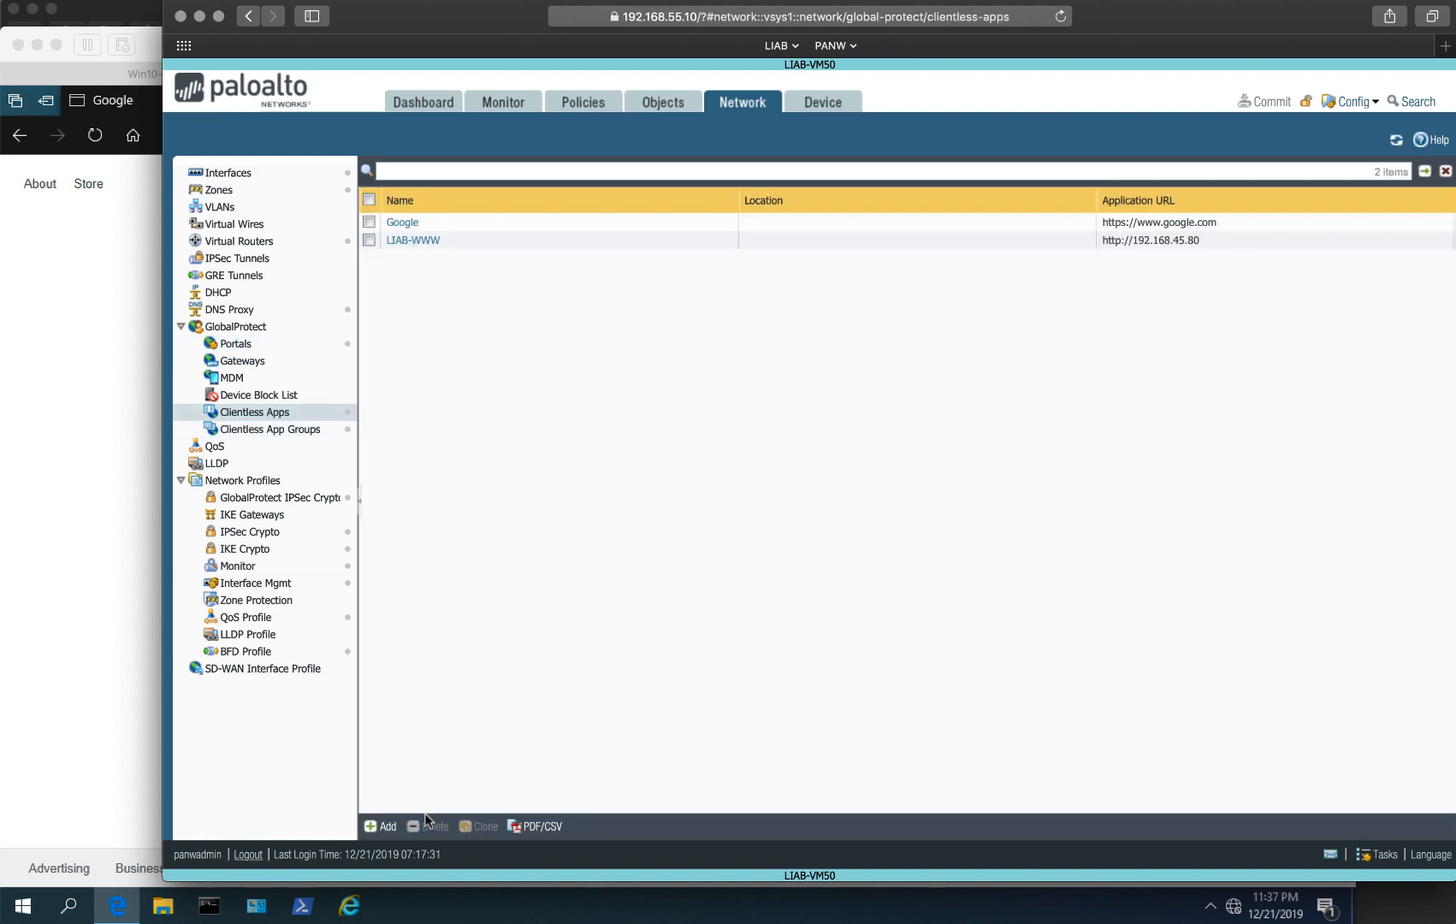
left_click(382, 826)
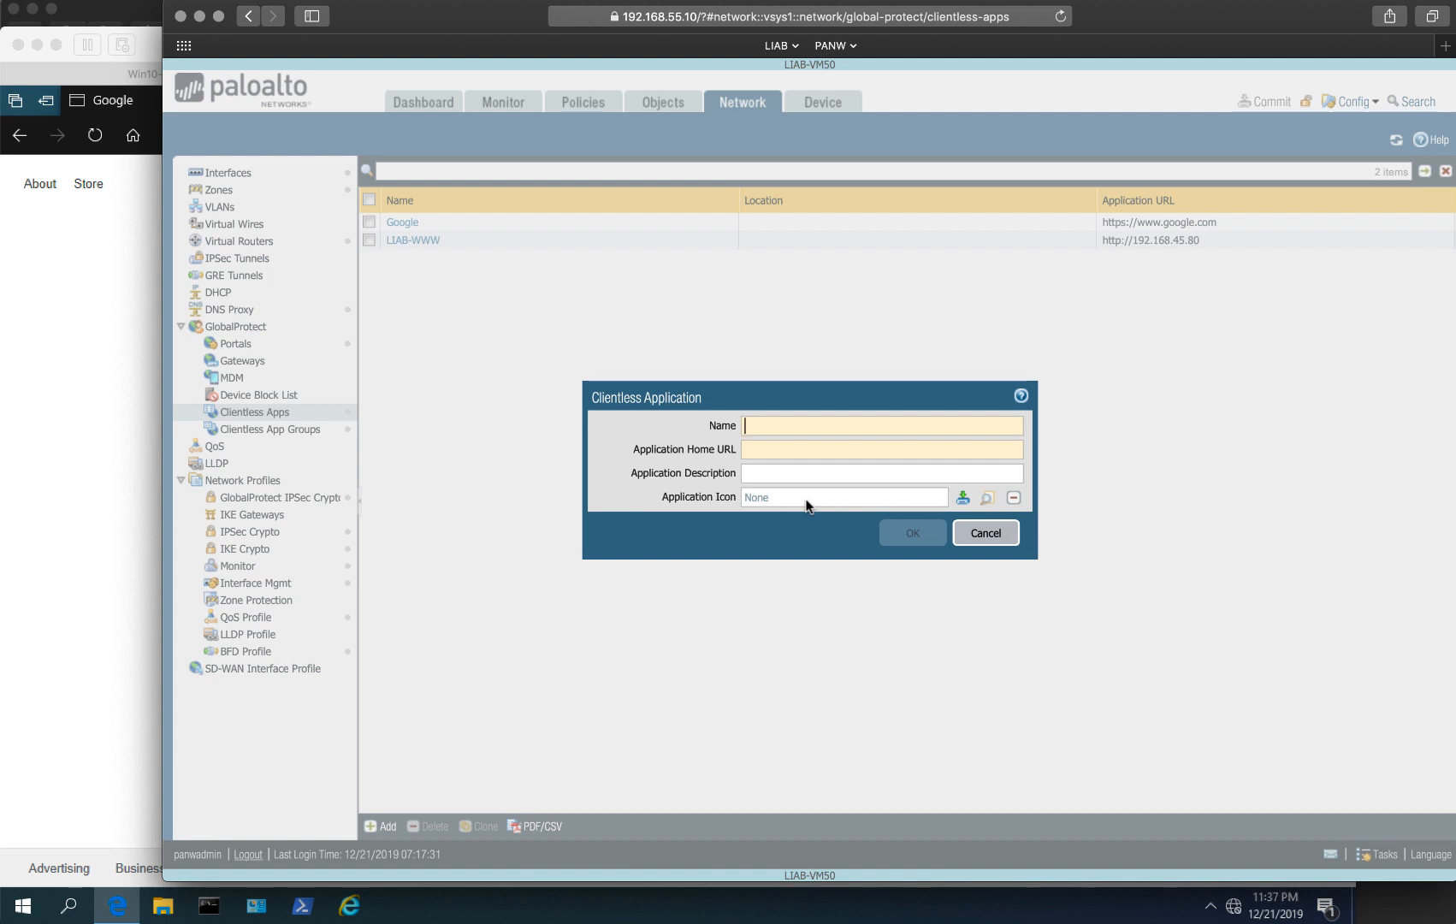
type("DuckDuc")
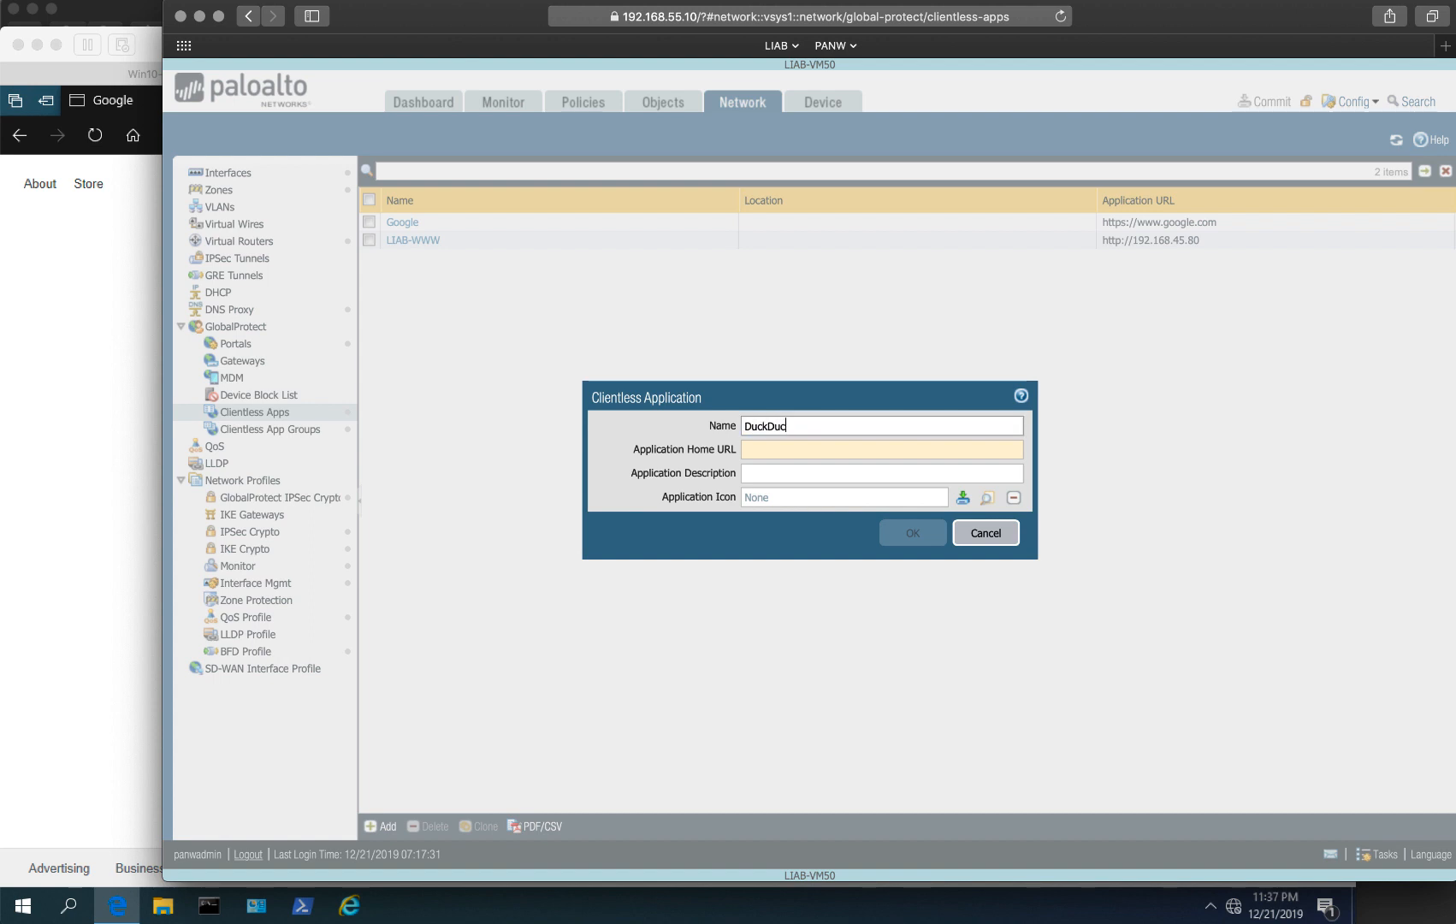
type("kGo")
key("Tab")
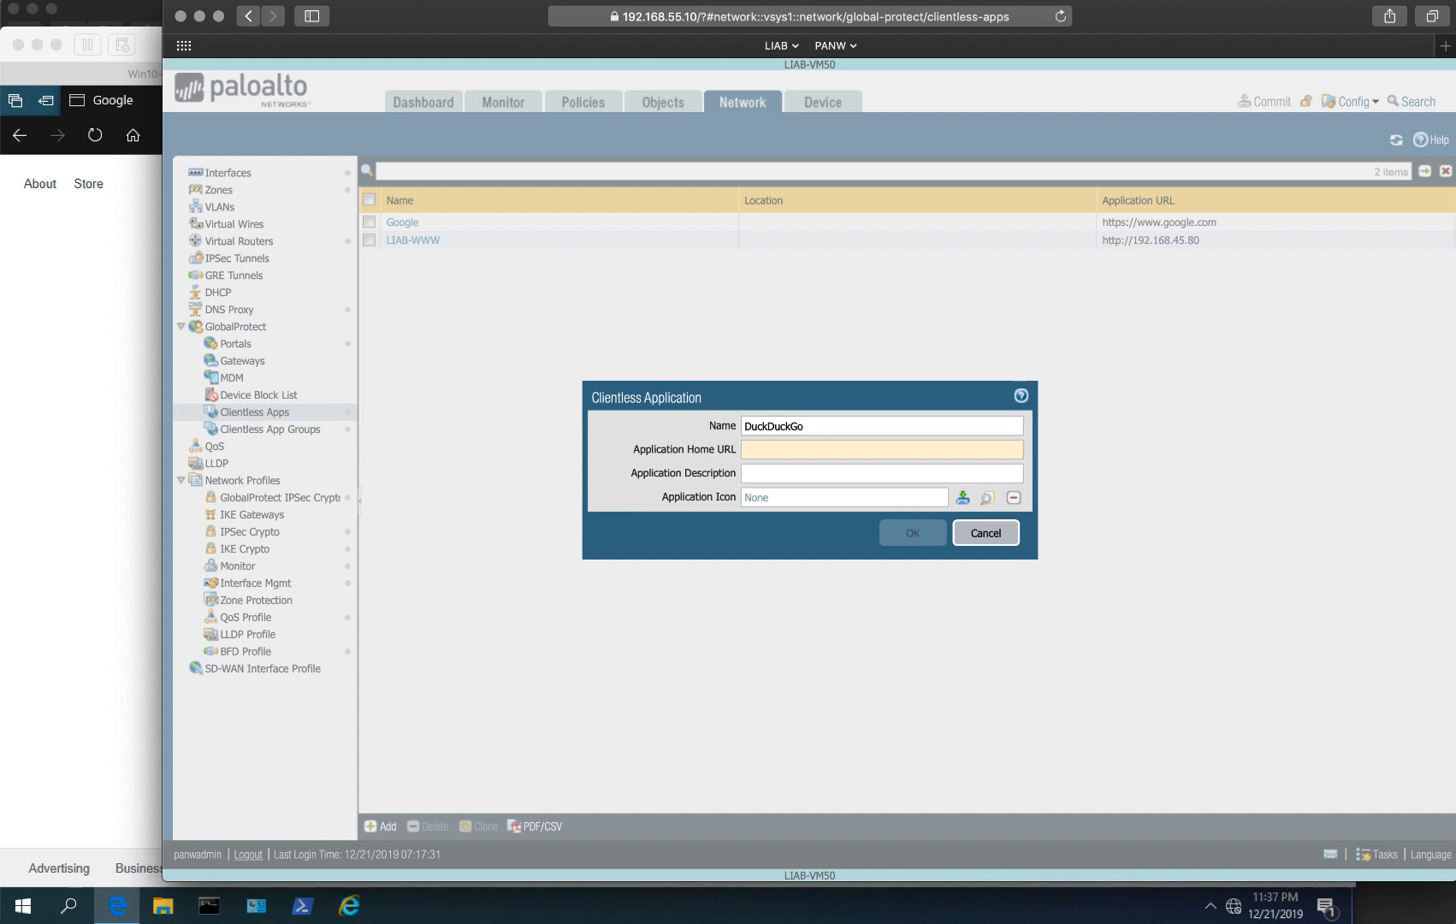
type("https:")
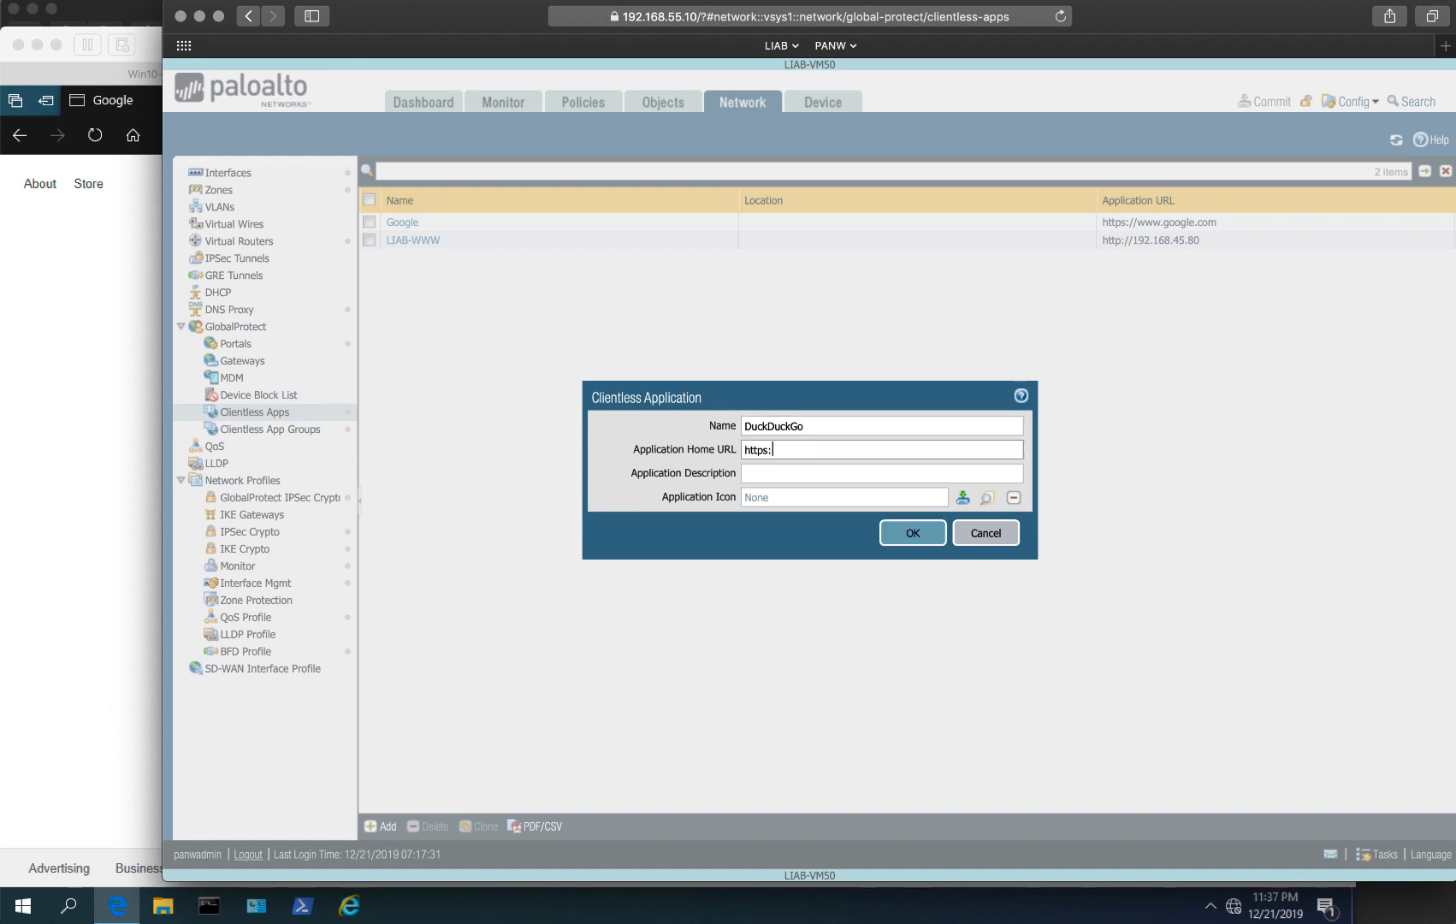
type("//duckduckgo.com")
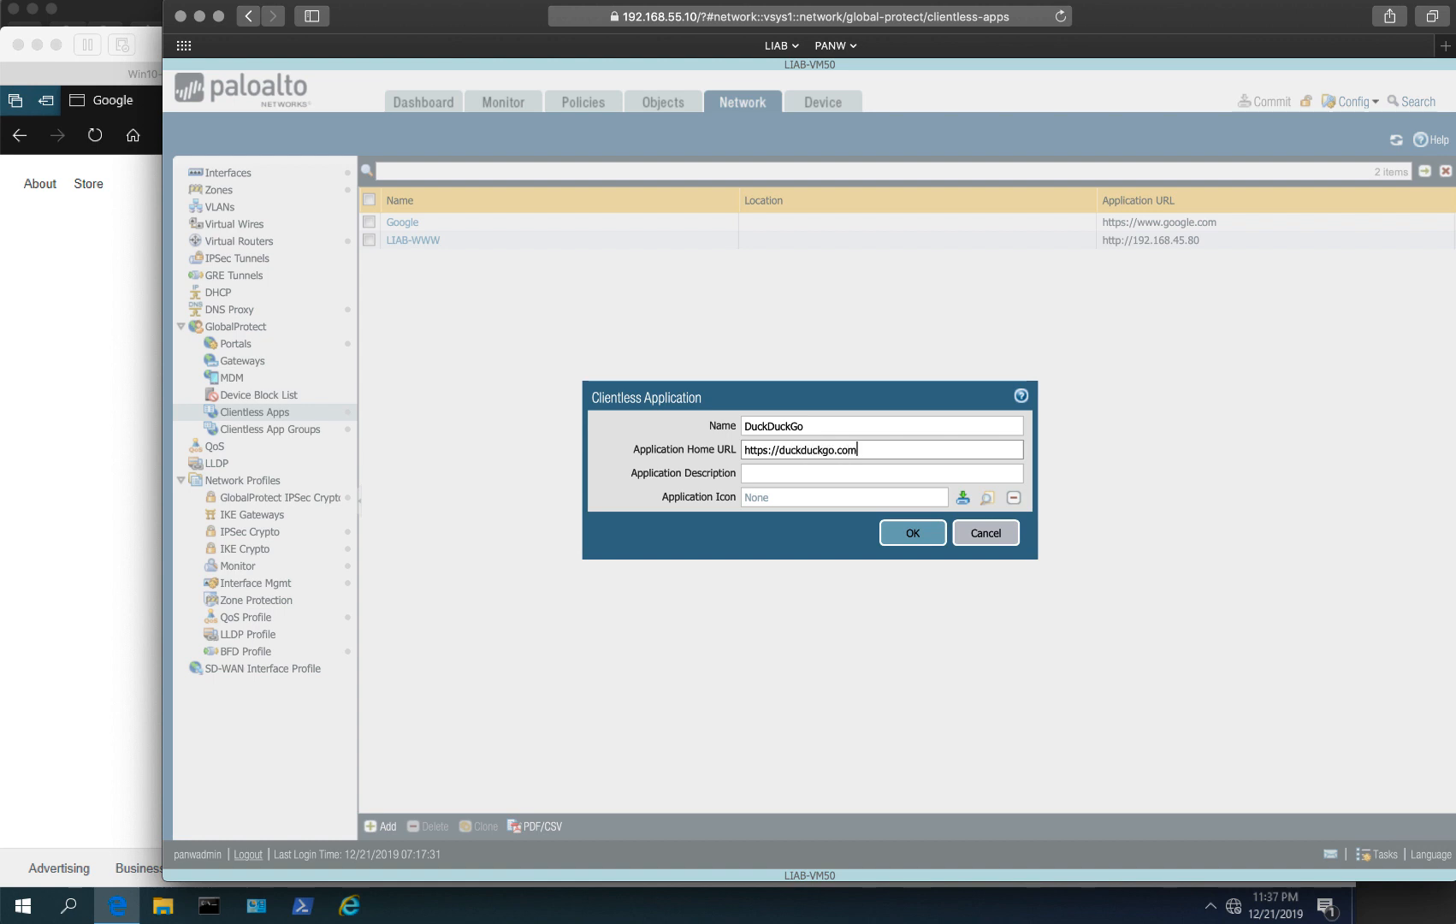
left_click(912, 534)
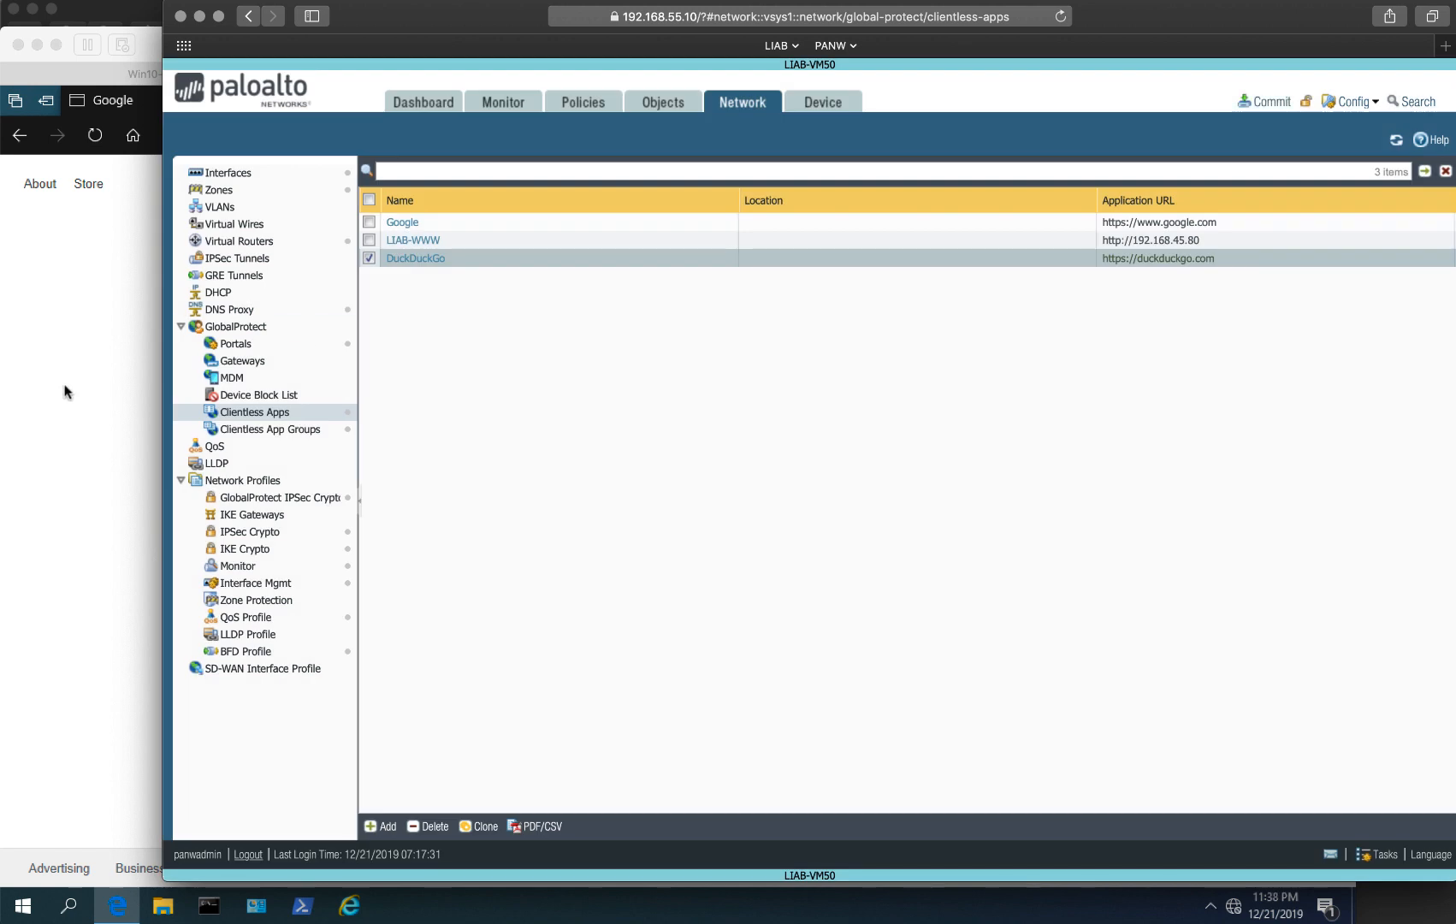
Step: Add DuckDuckGo to the GP-USERS clientless app group and commit all changes
left_click(248, 431)
left_click(420, 259)
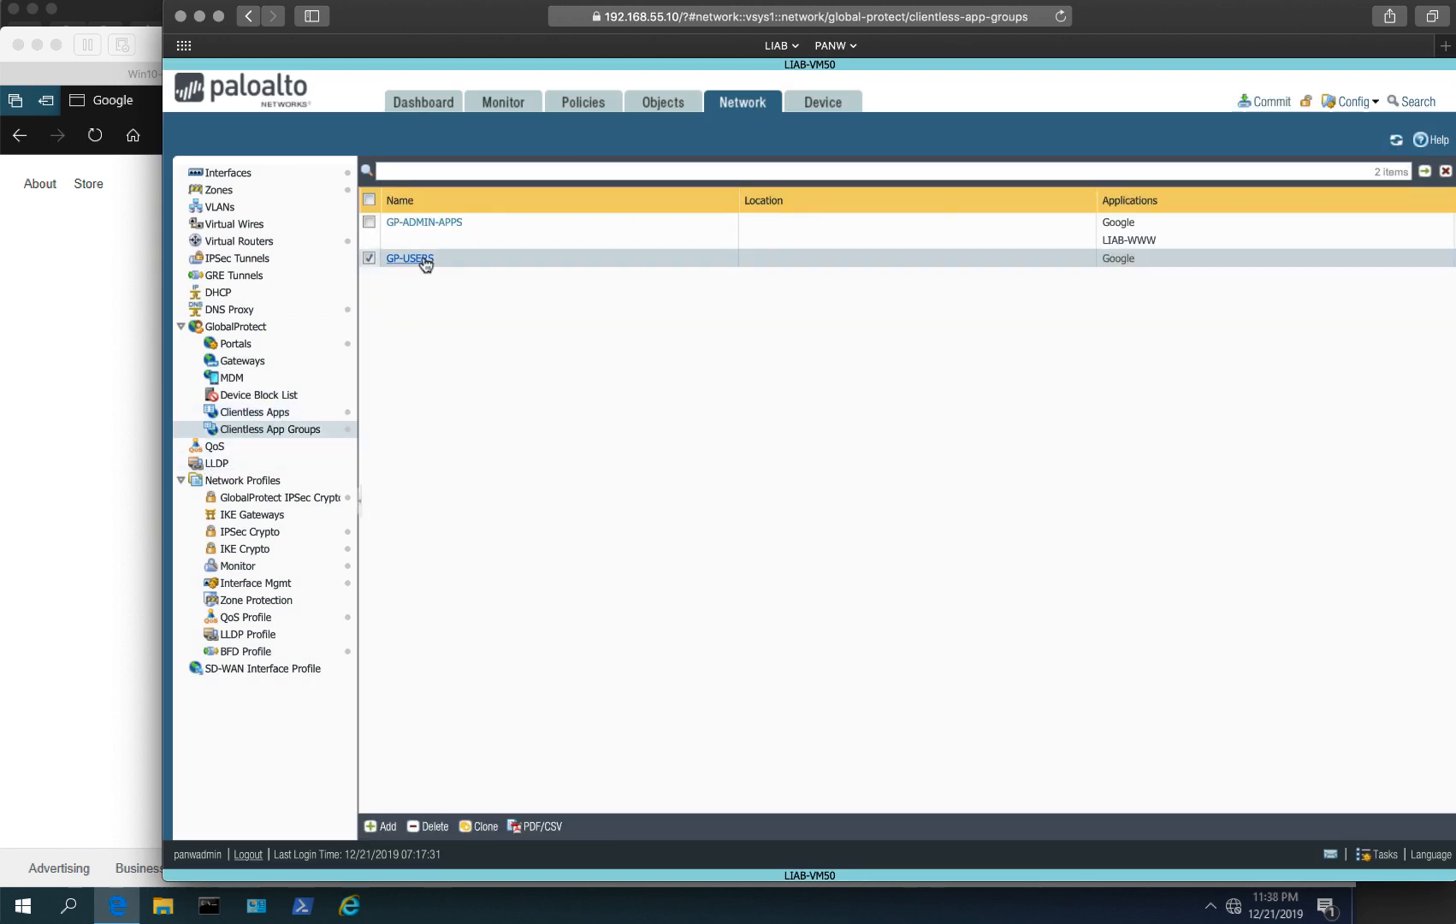
left_click(630, 544)
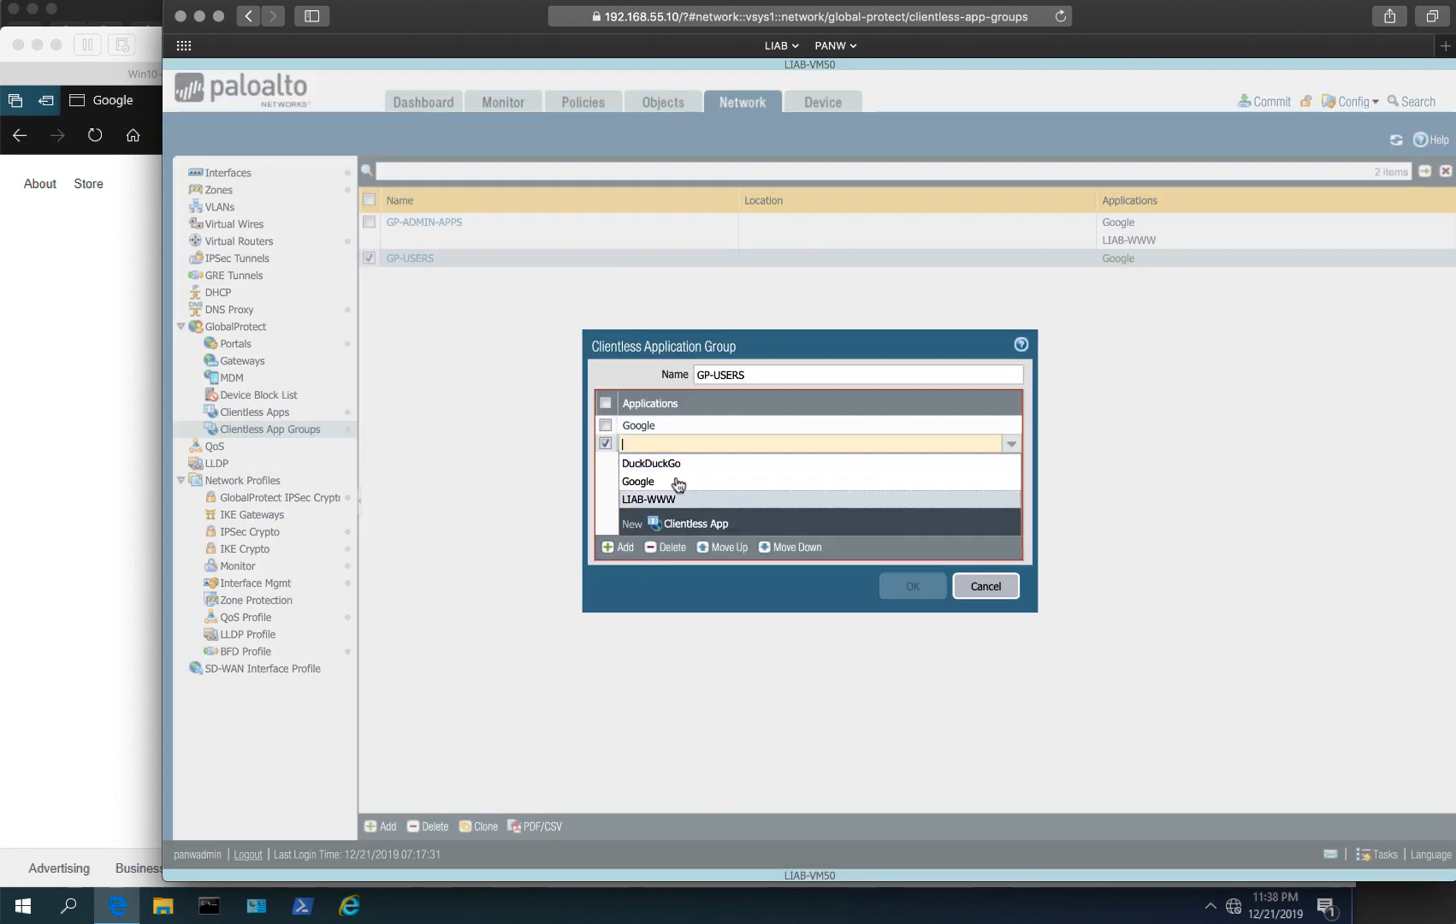
left_click(668, 469)
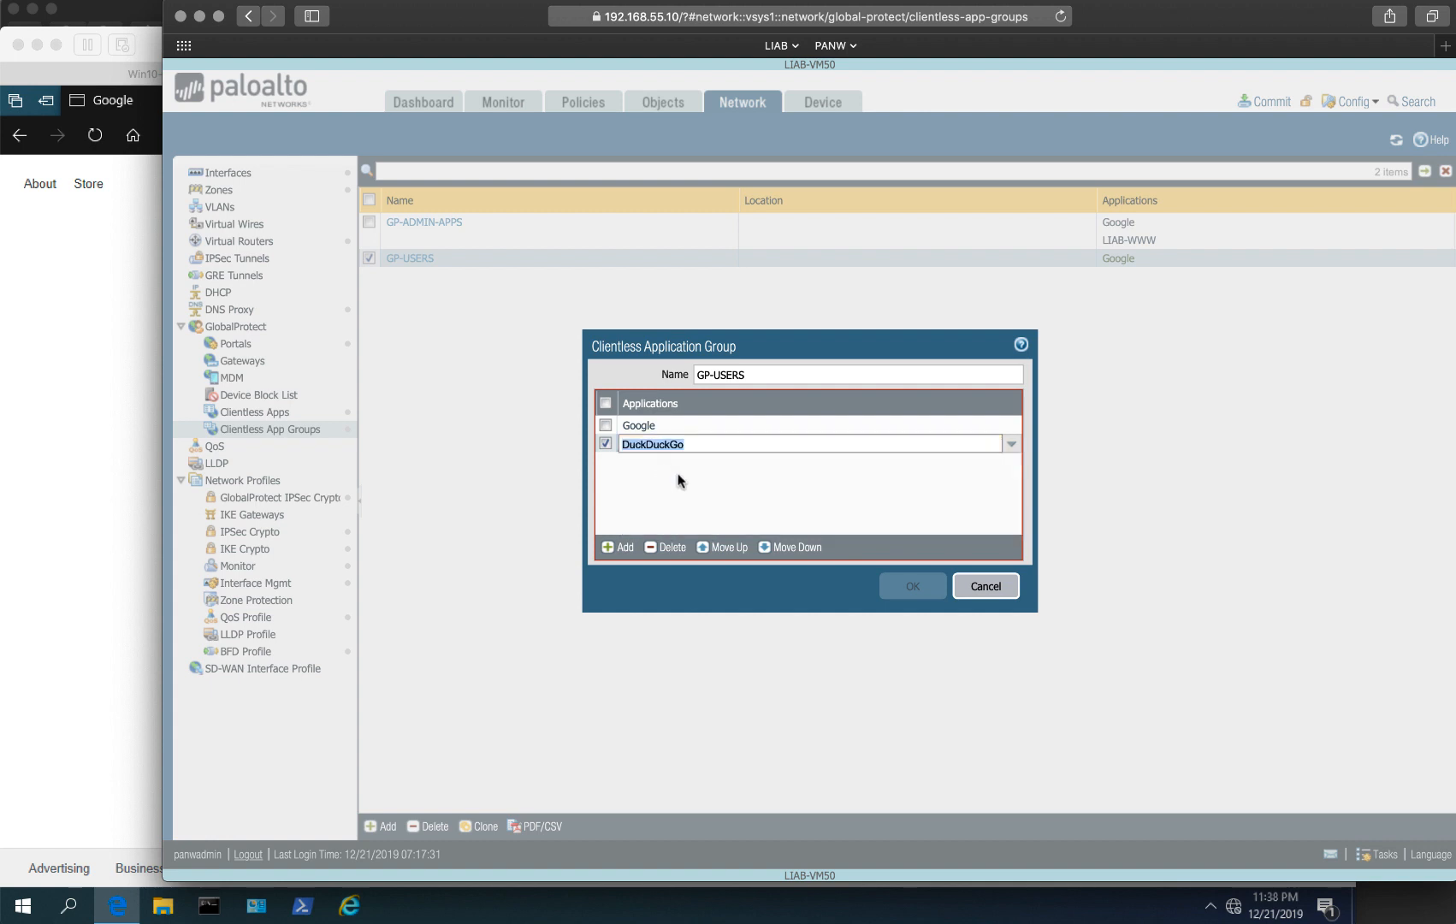
left_click(901, 589)
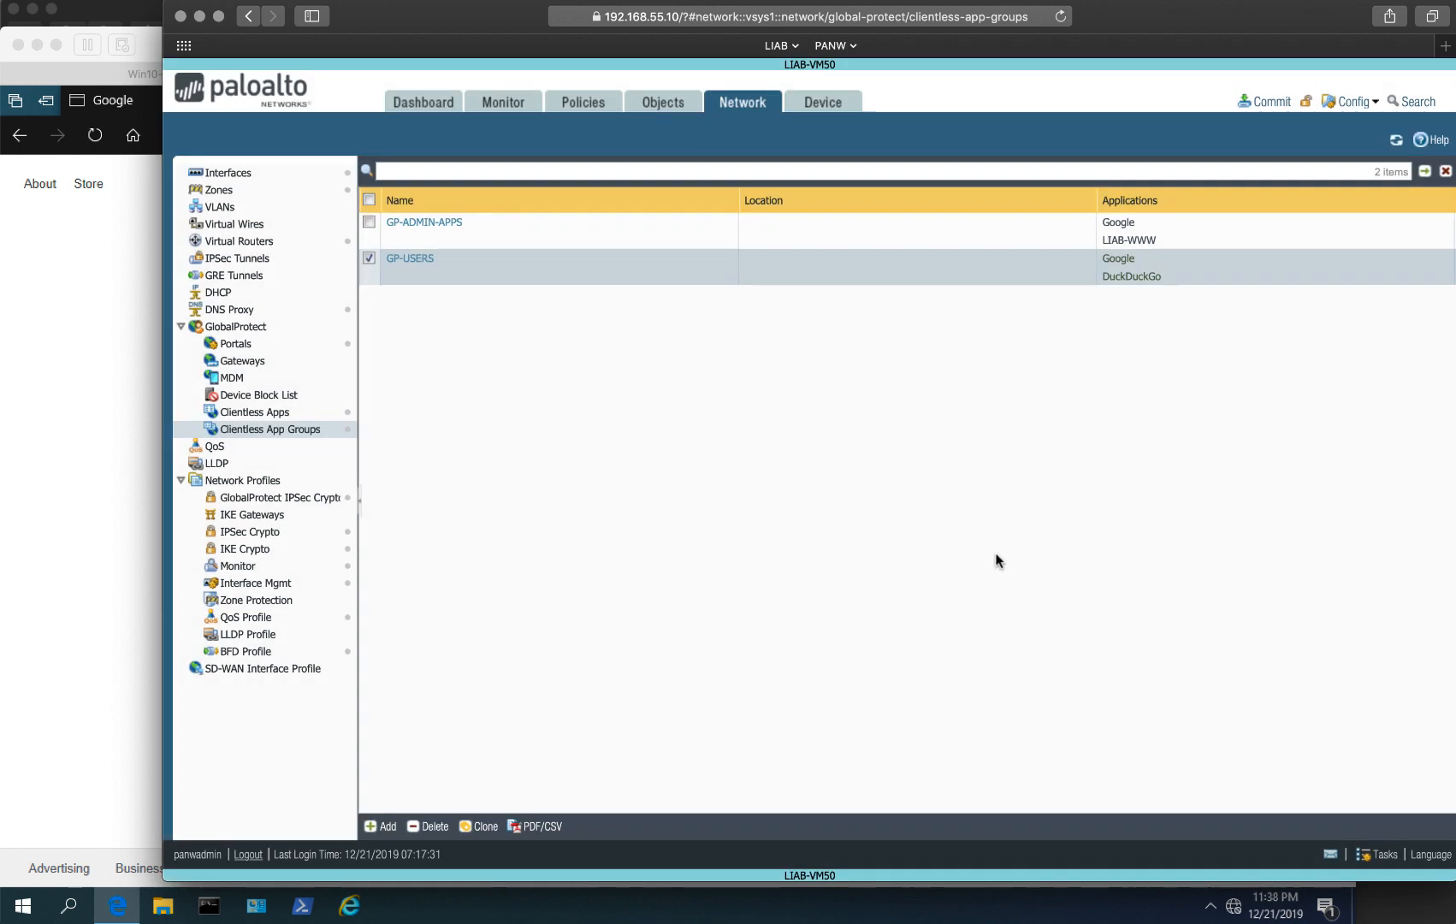
left_click(1275, 105)
left_click(995, 687)
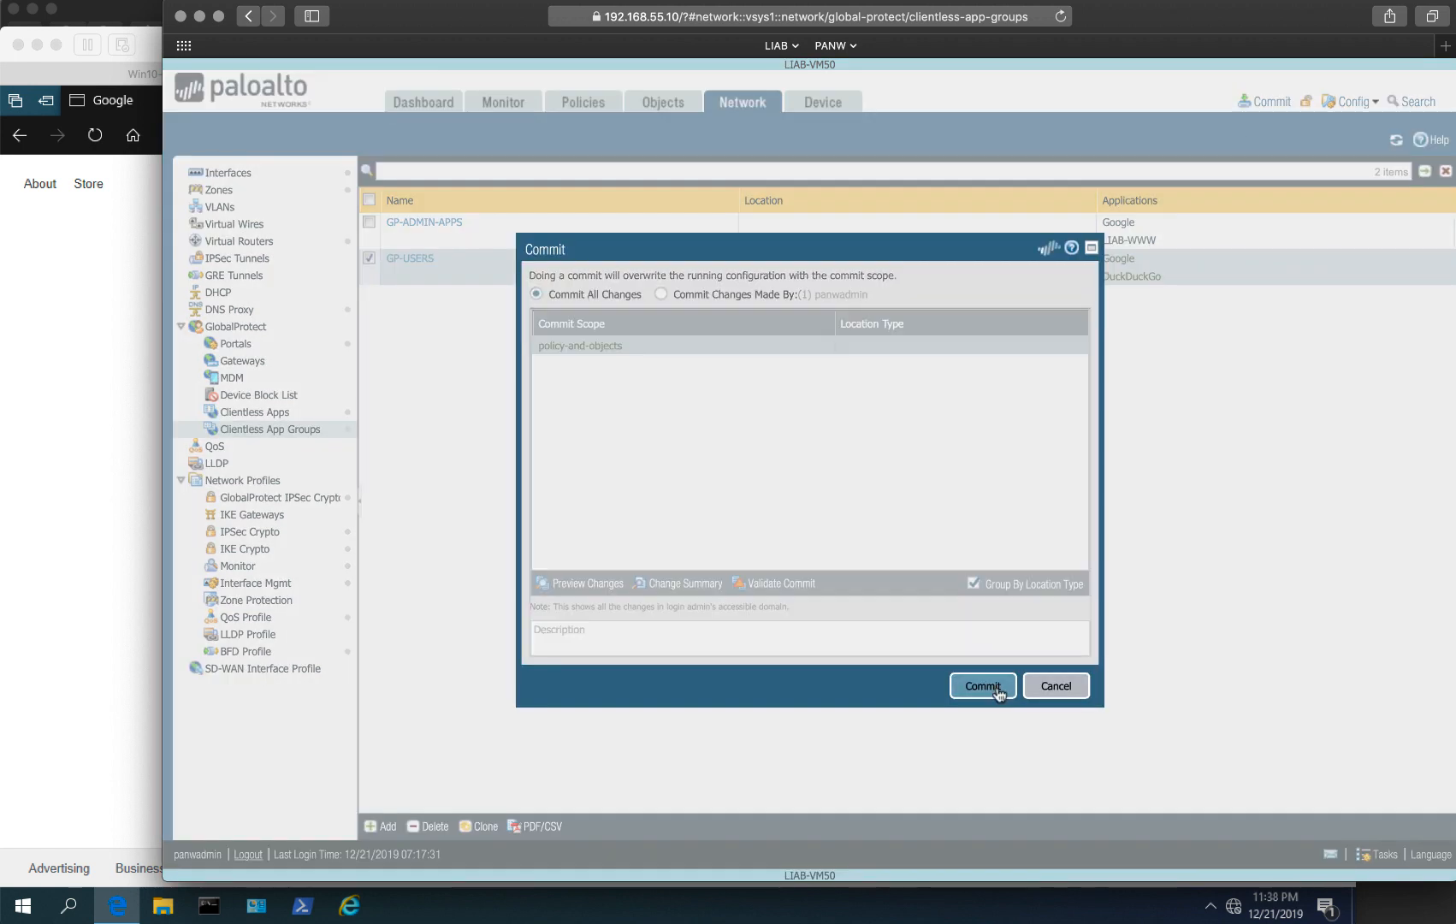
Step: Return to the Win10-UNTRUSTED client, reload the Google page, try to go back to the previous page, and close the browser
left_click(40, 303)
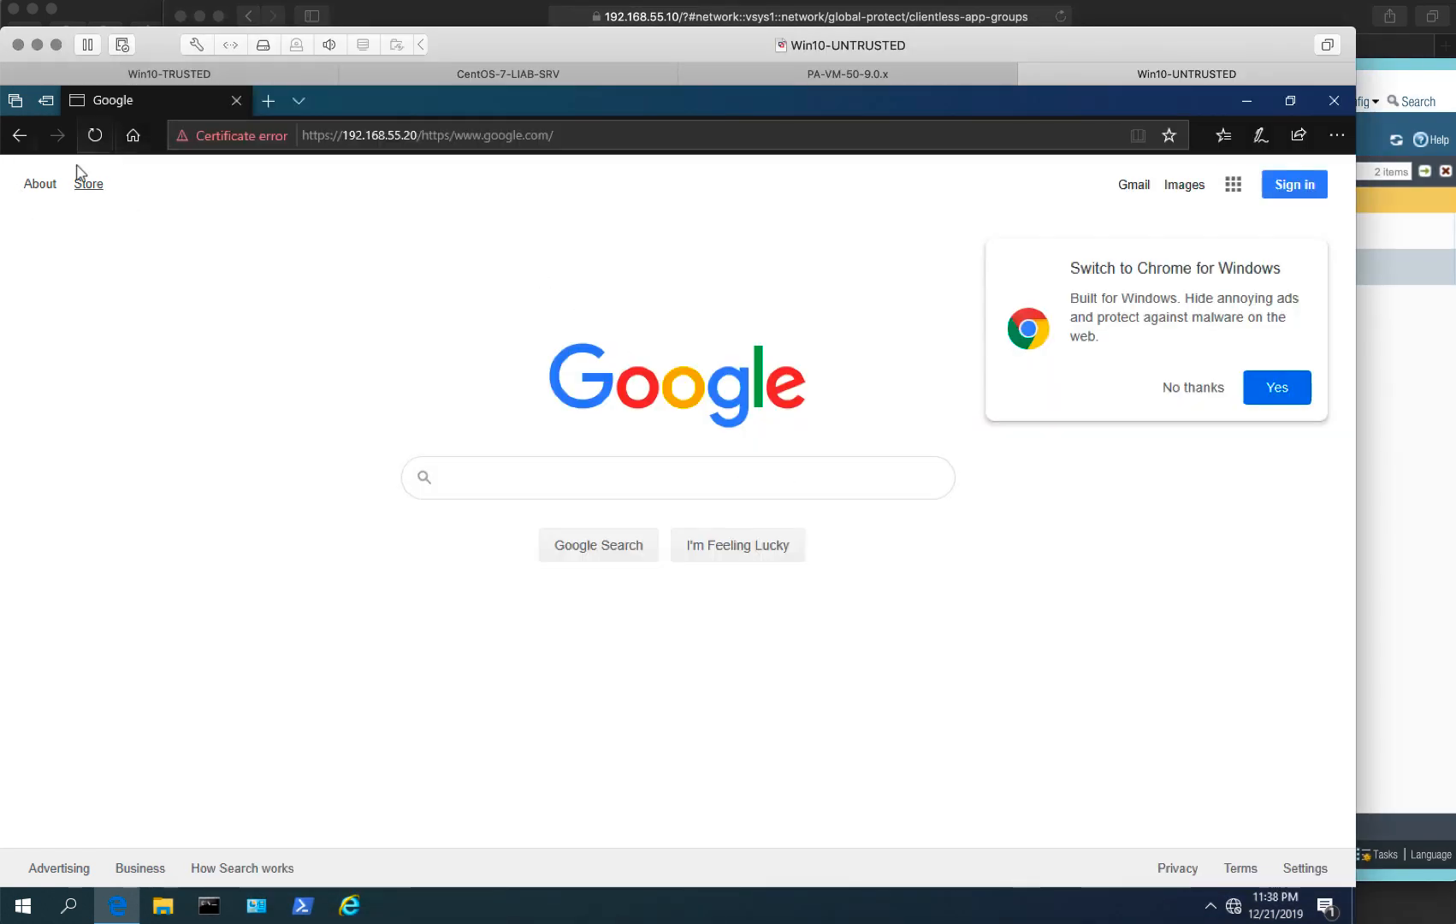
left_click(92, 137)
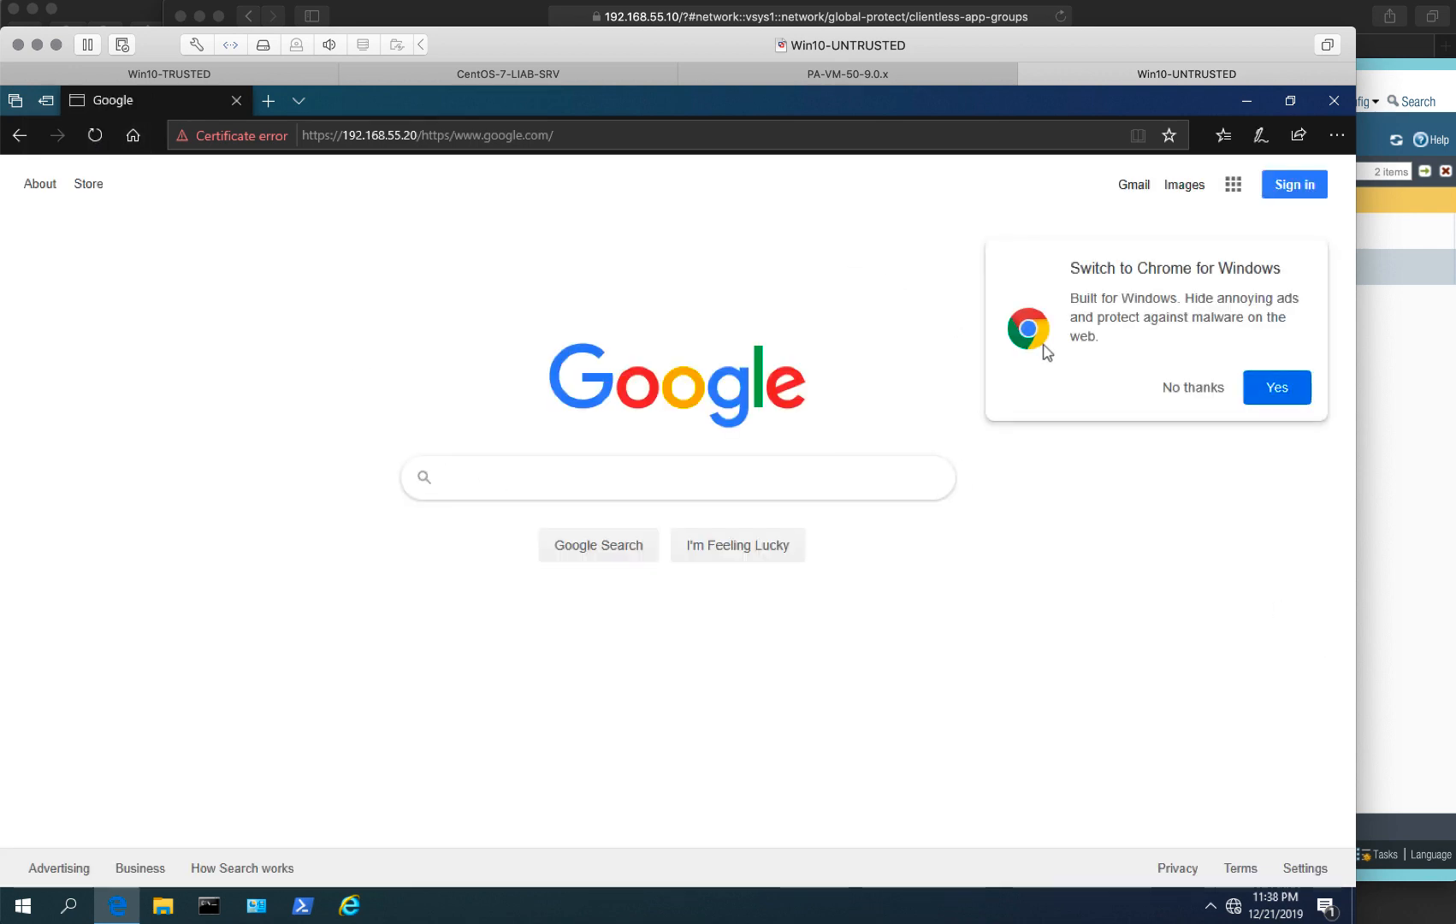
left_click(29, 133)
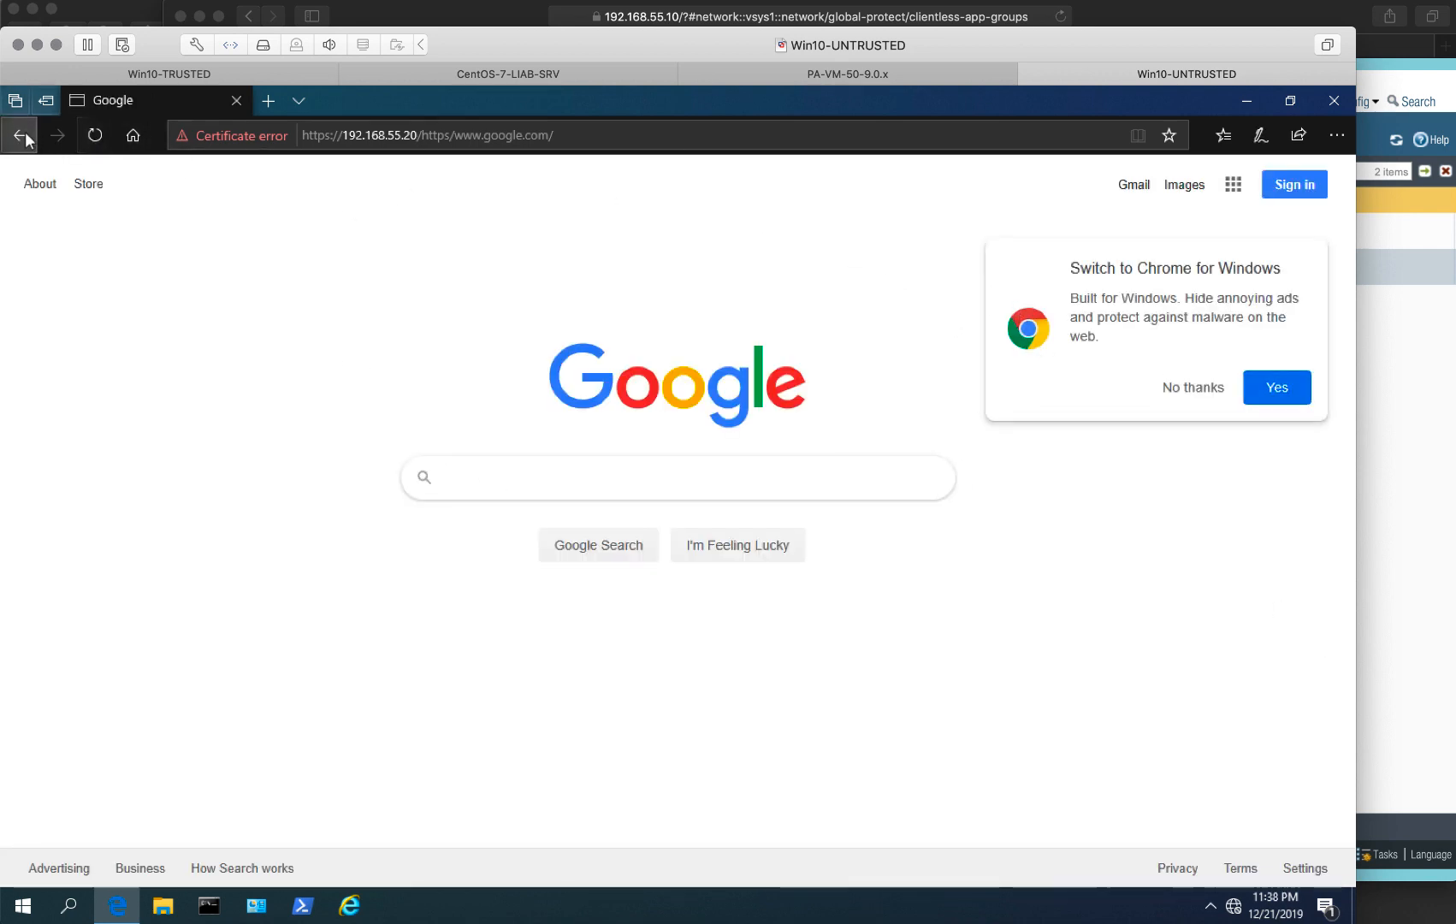
left_click(1334, 100)
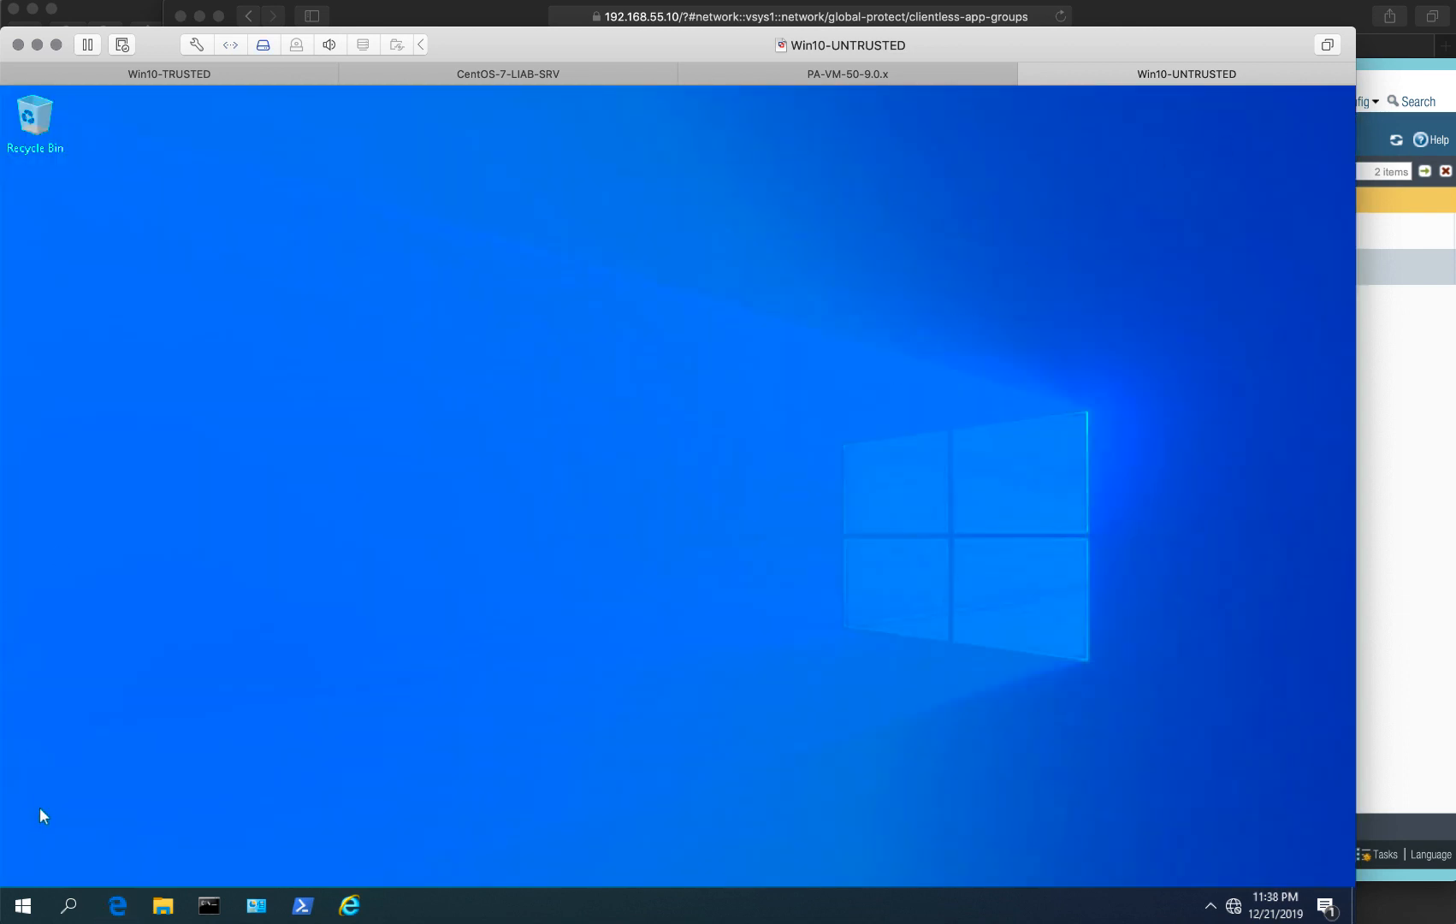
left_click(112, 903)
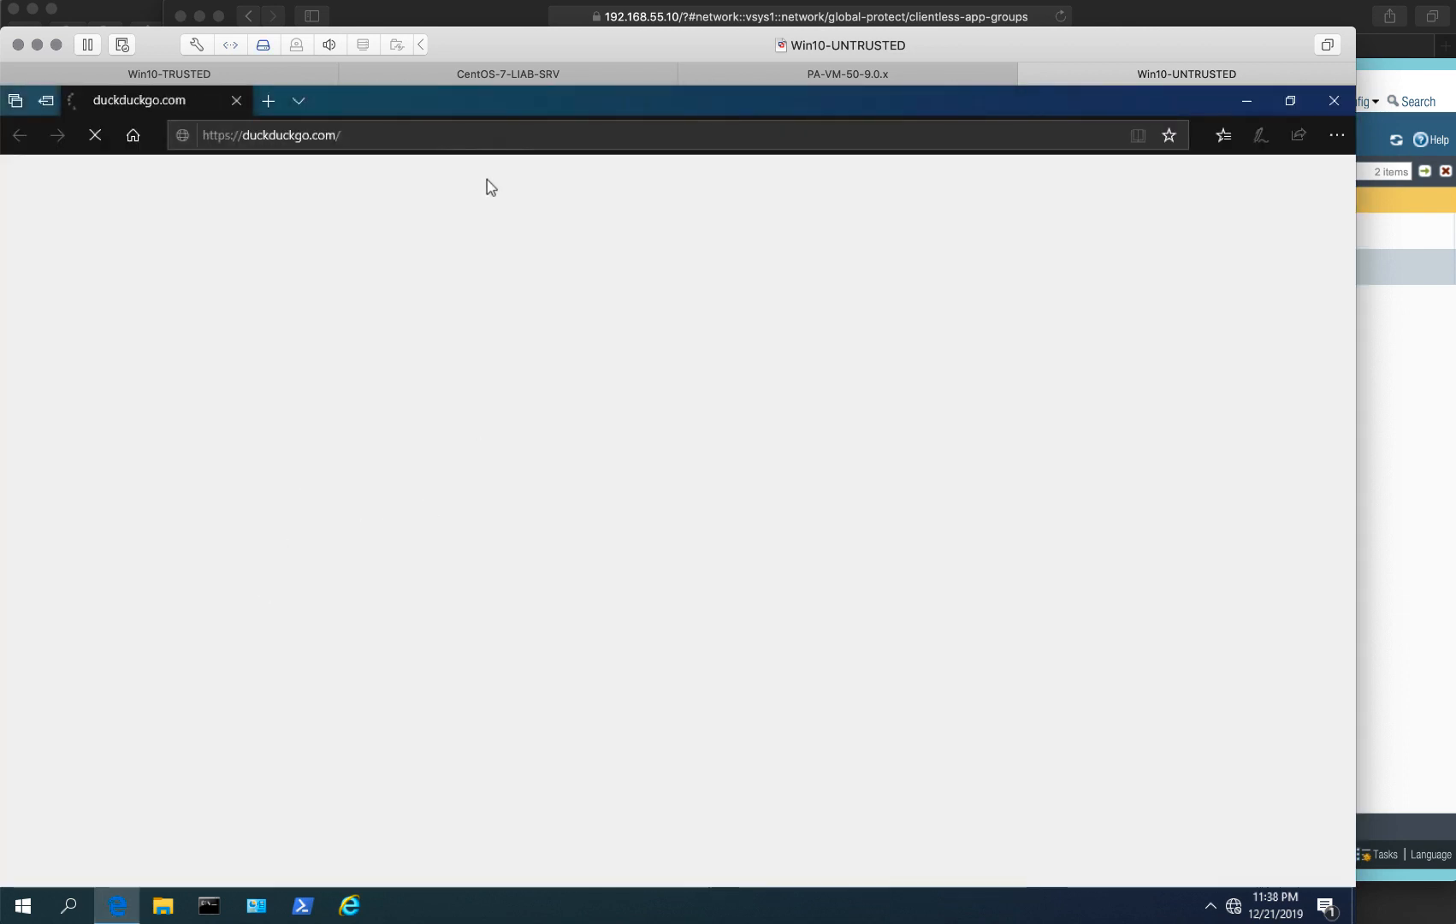
left_click(482, 141)
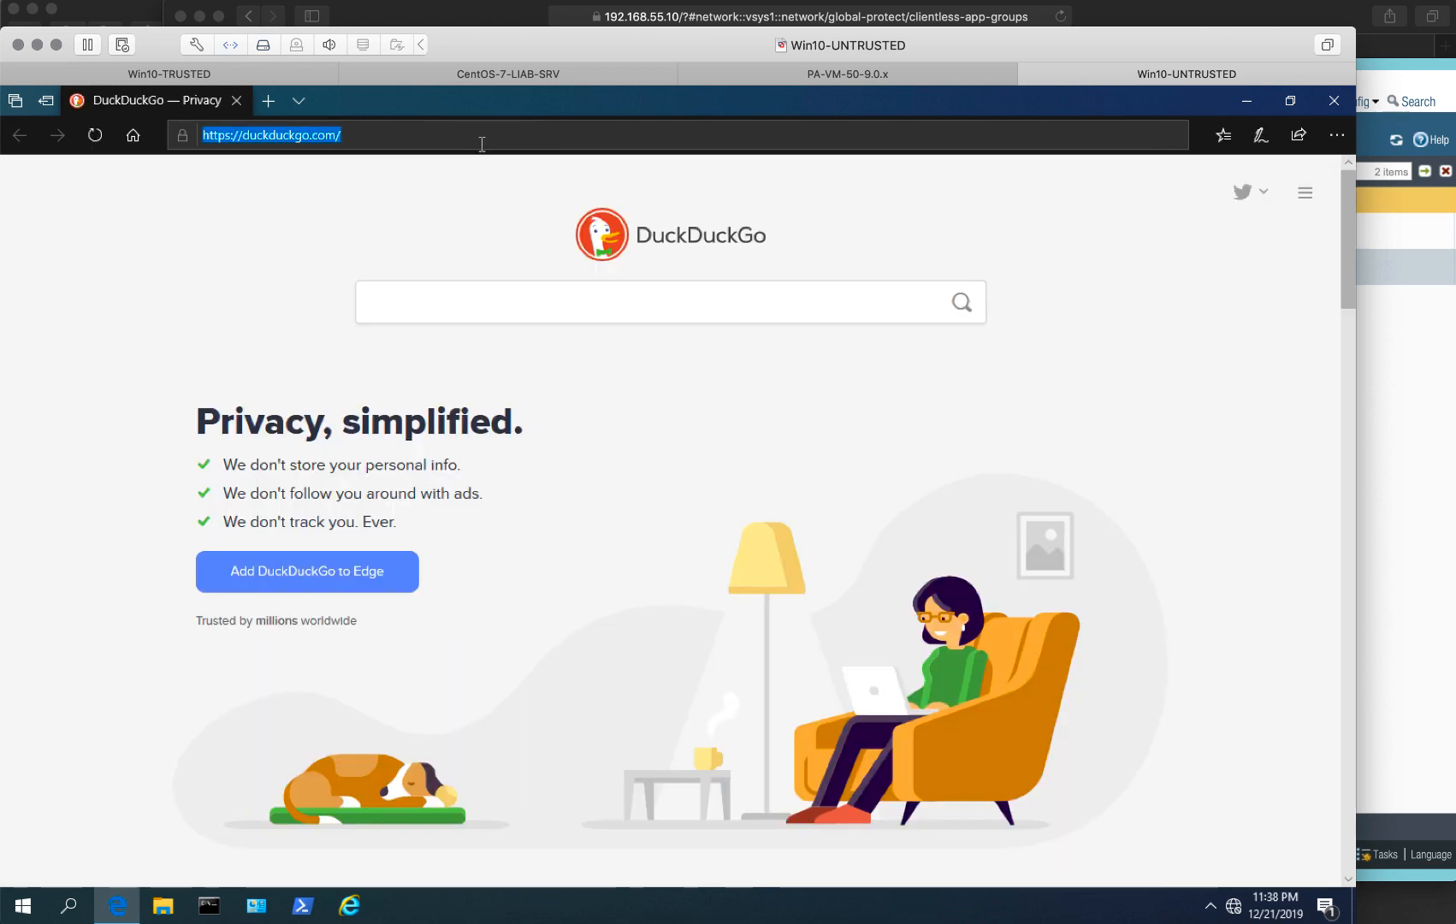
type("https:")
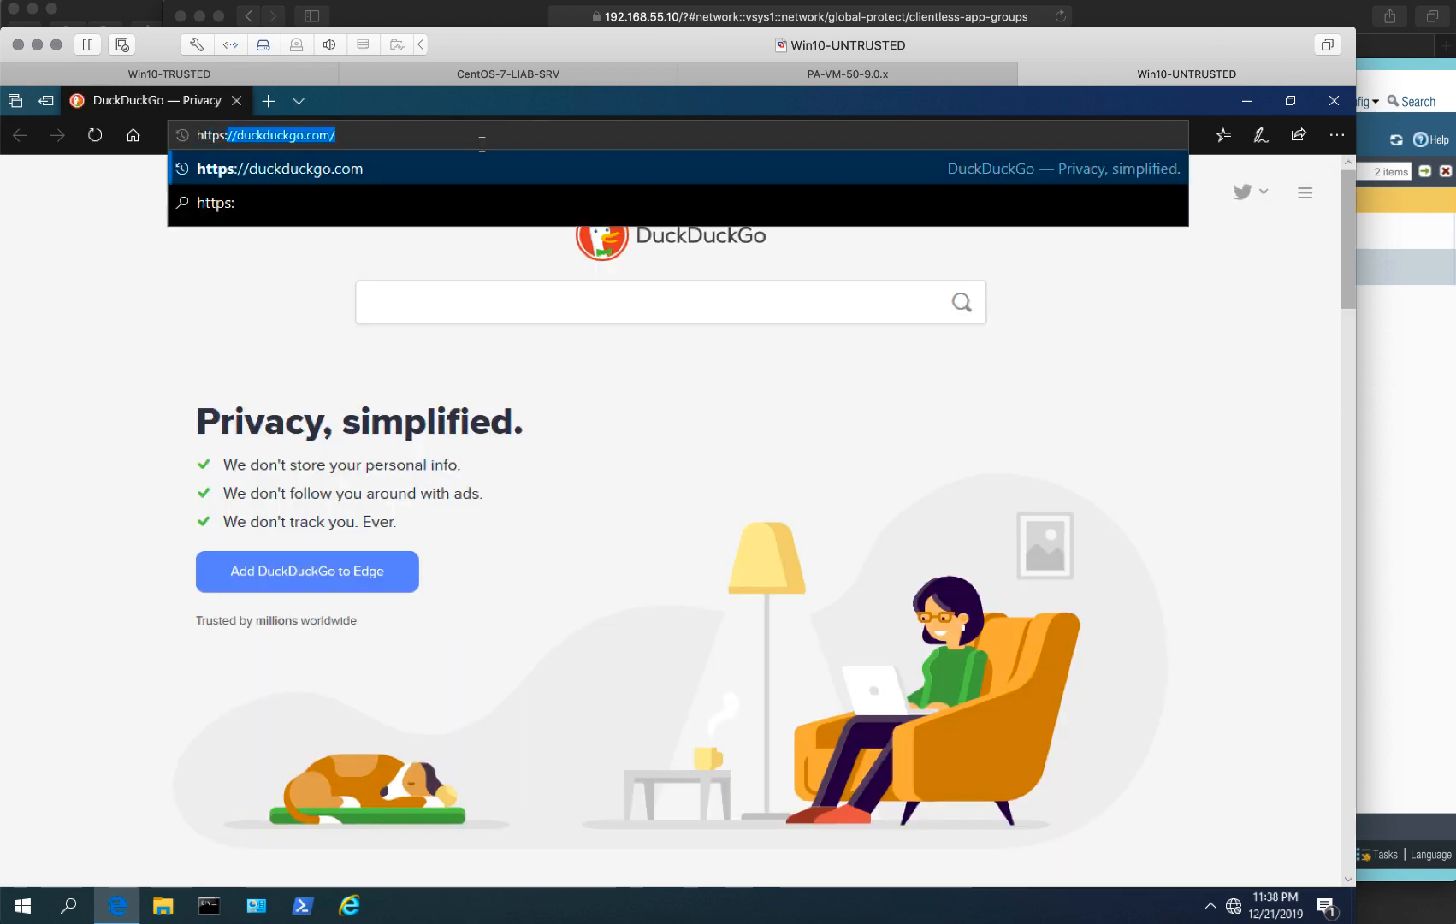
type("//19")
type("2")
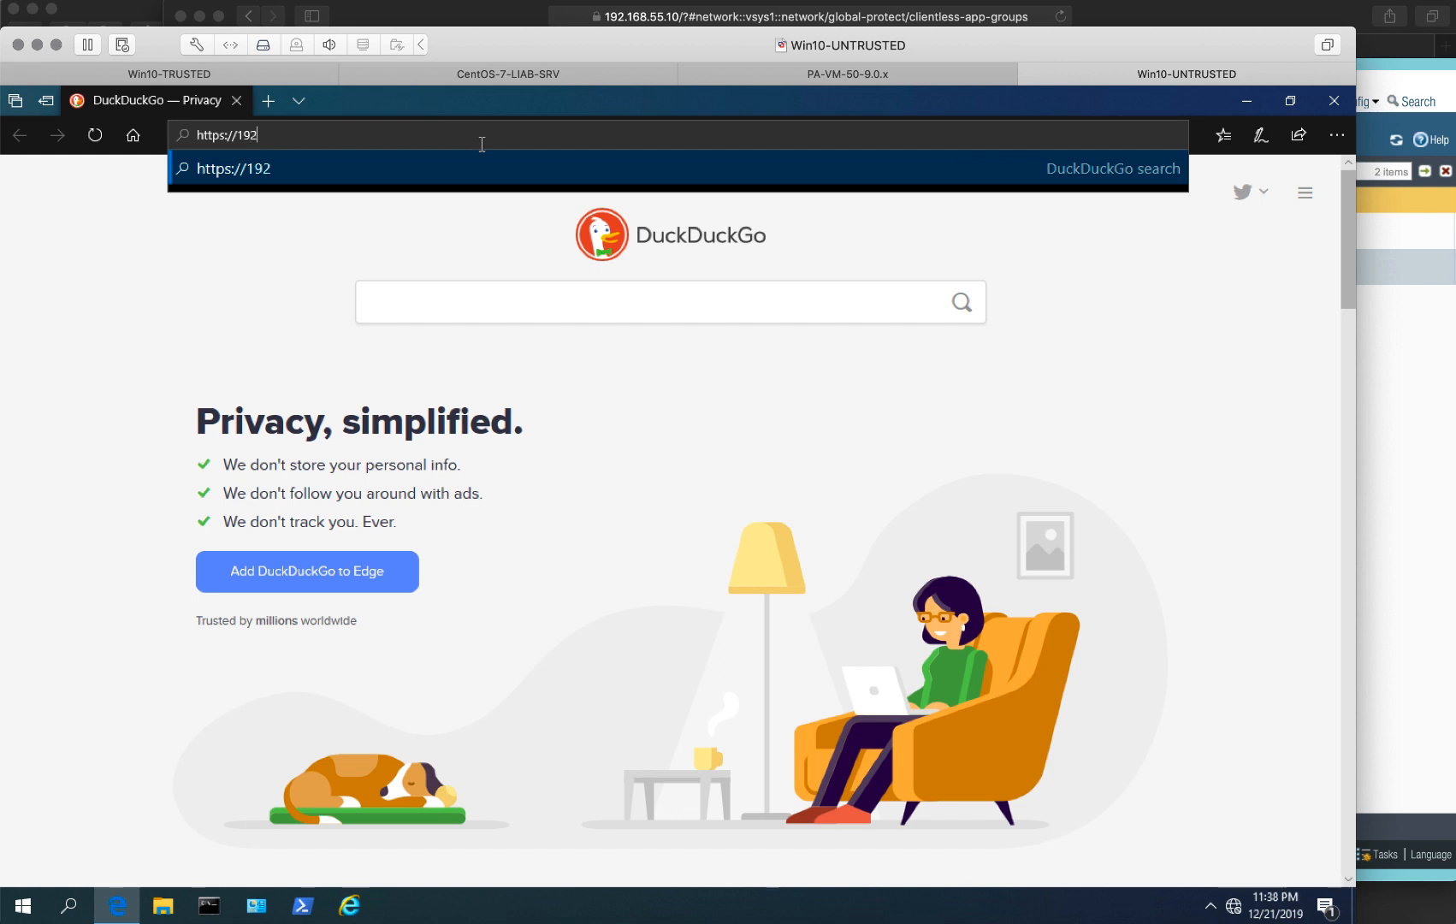
type(".168.55.20")
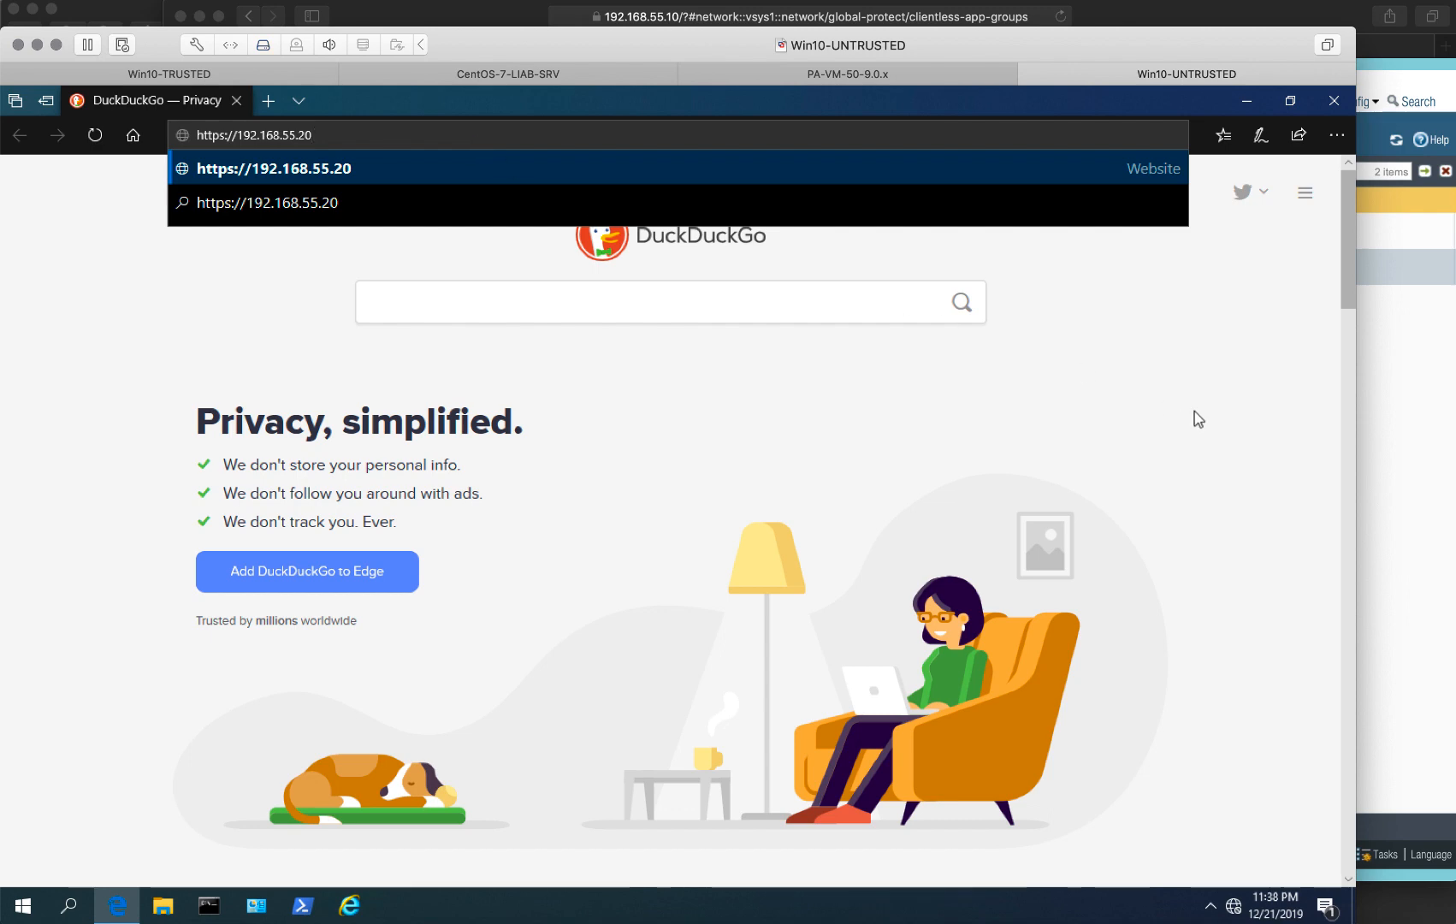
Step: Switch to the firewall web interface, dismiss the commit status and return to the Win10-UNTRUSTED client
left_click(1379, 432)
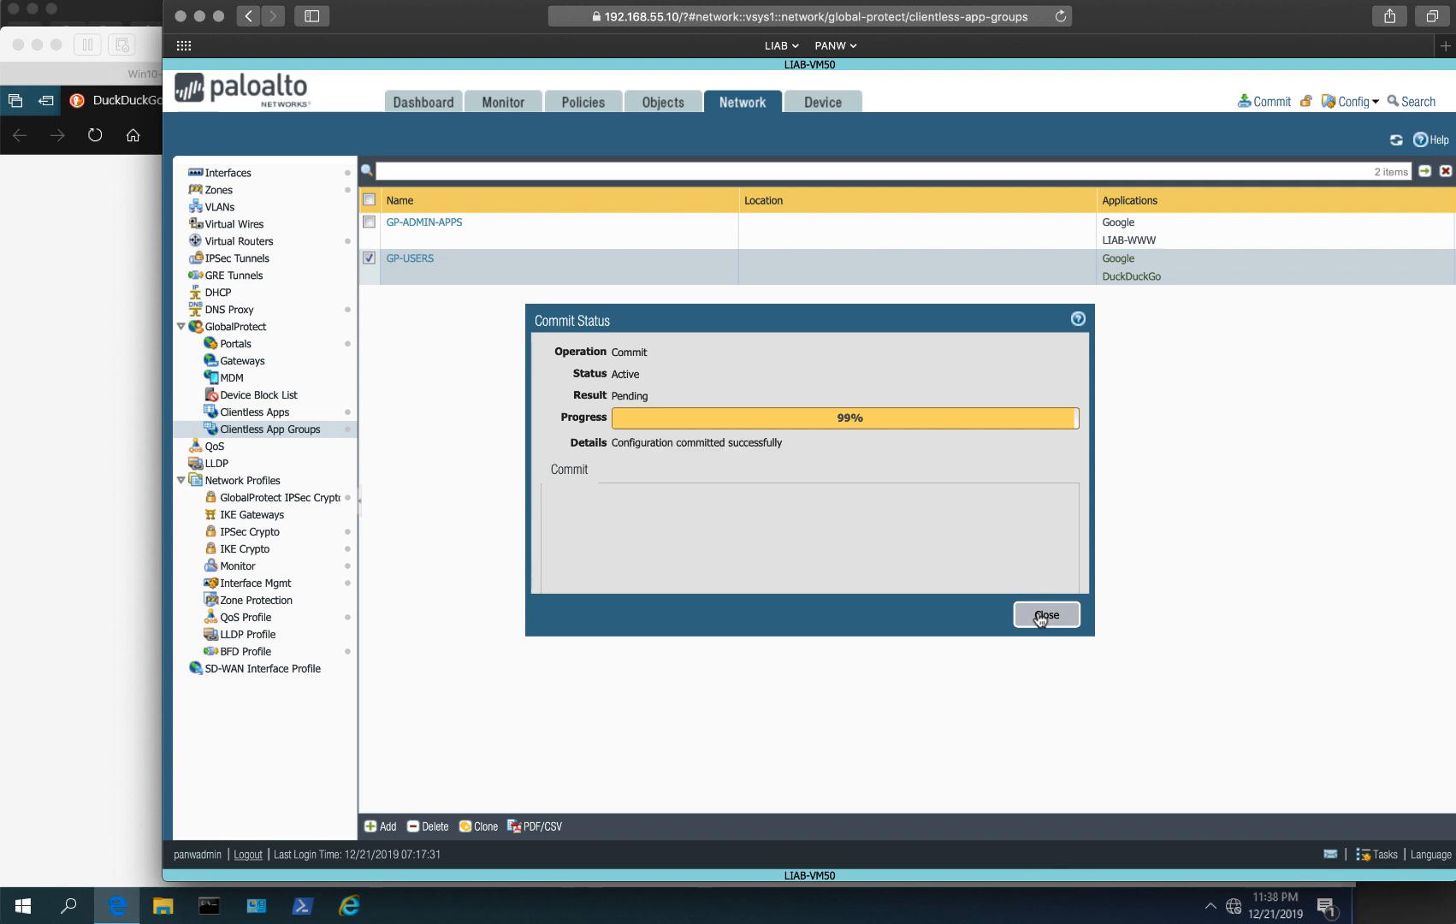
left_click(1041, 618)
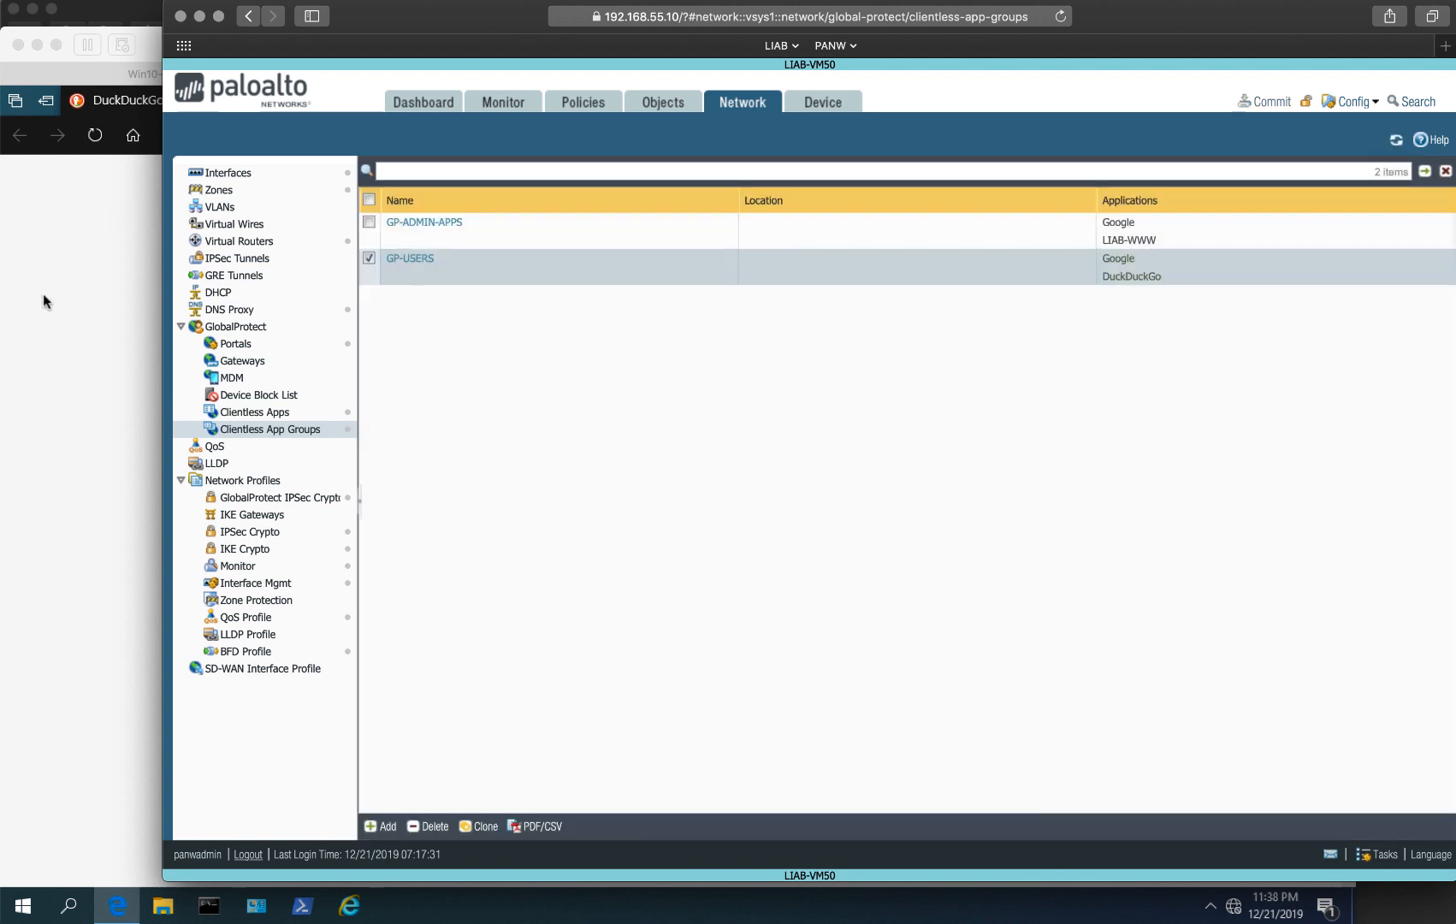
left_click(48, 328)
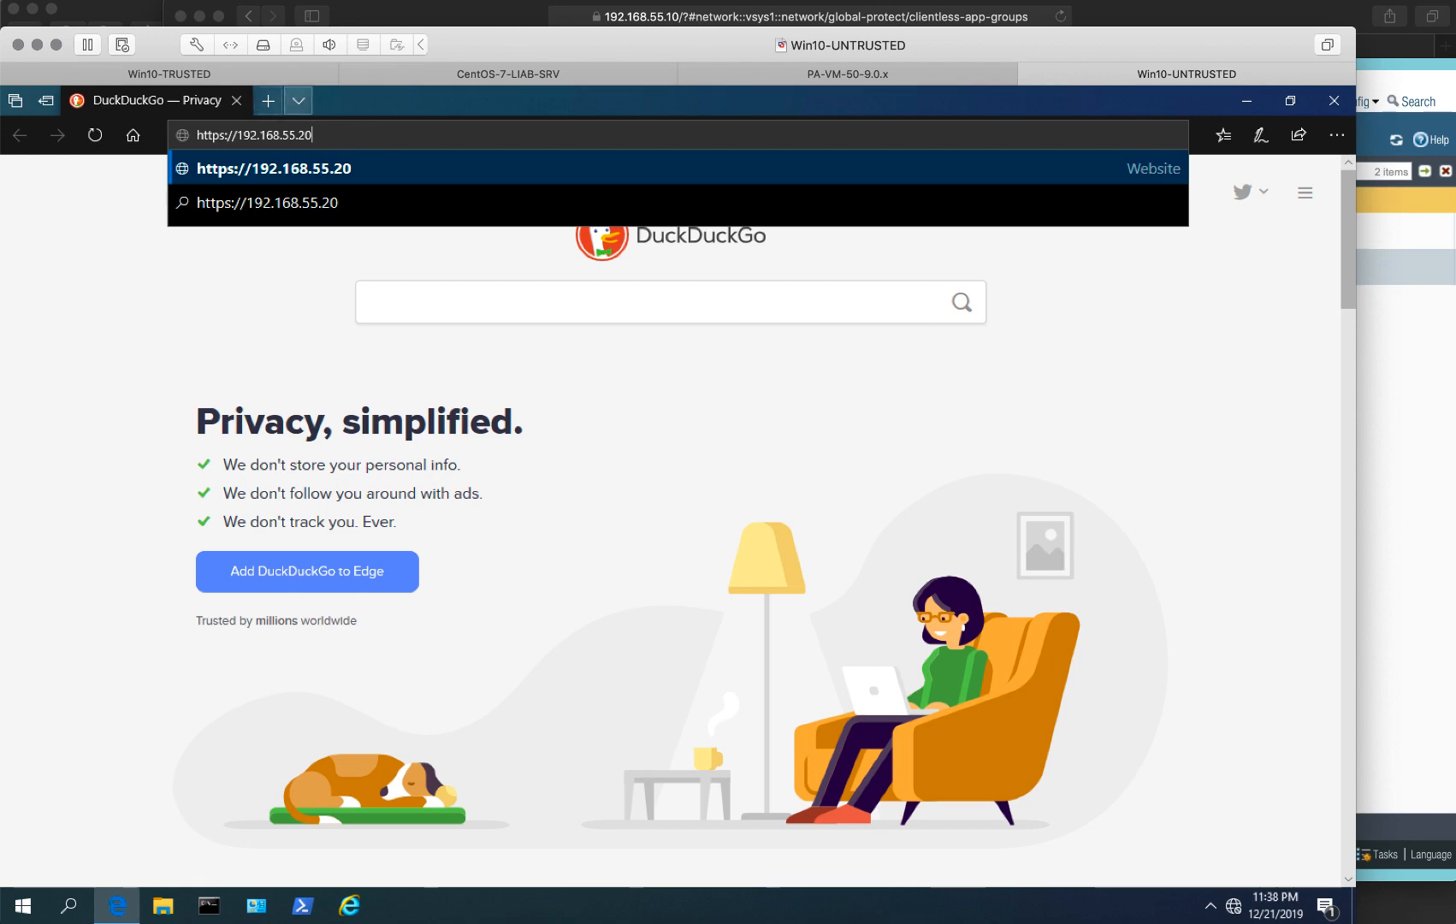
Step: Load the entered portal address and continue past the certificate warning to the GlobalProtect login page
key("Return")
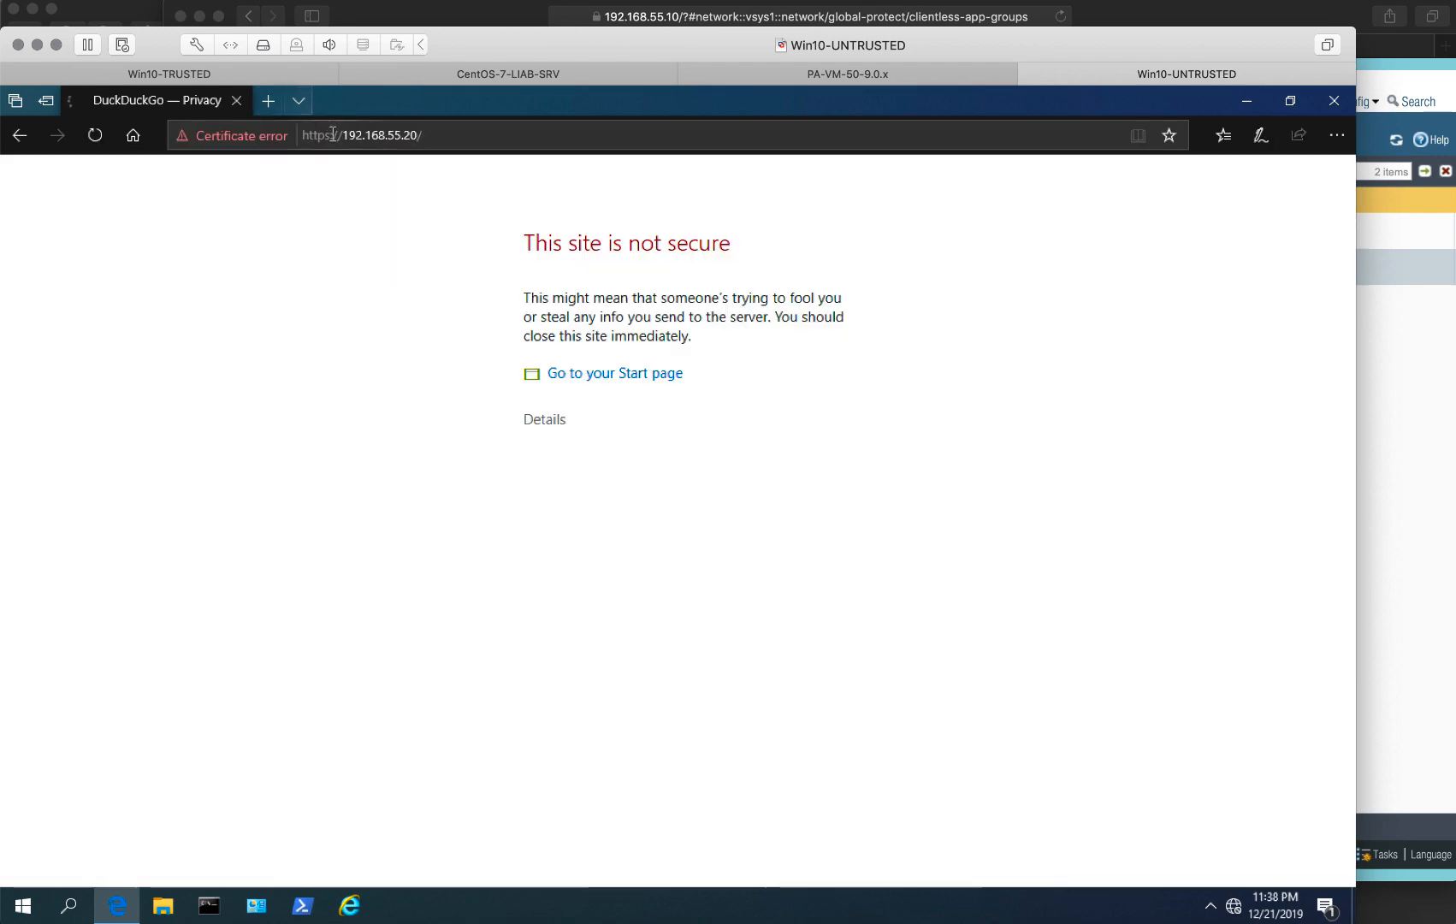
left_click(541, 423)
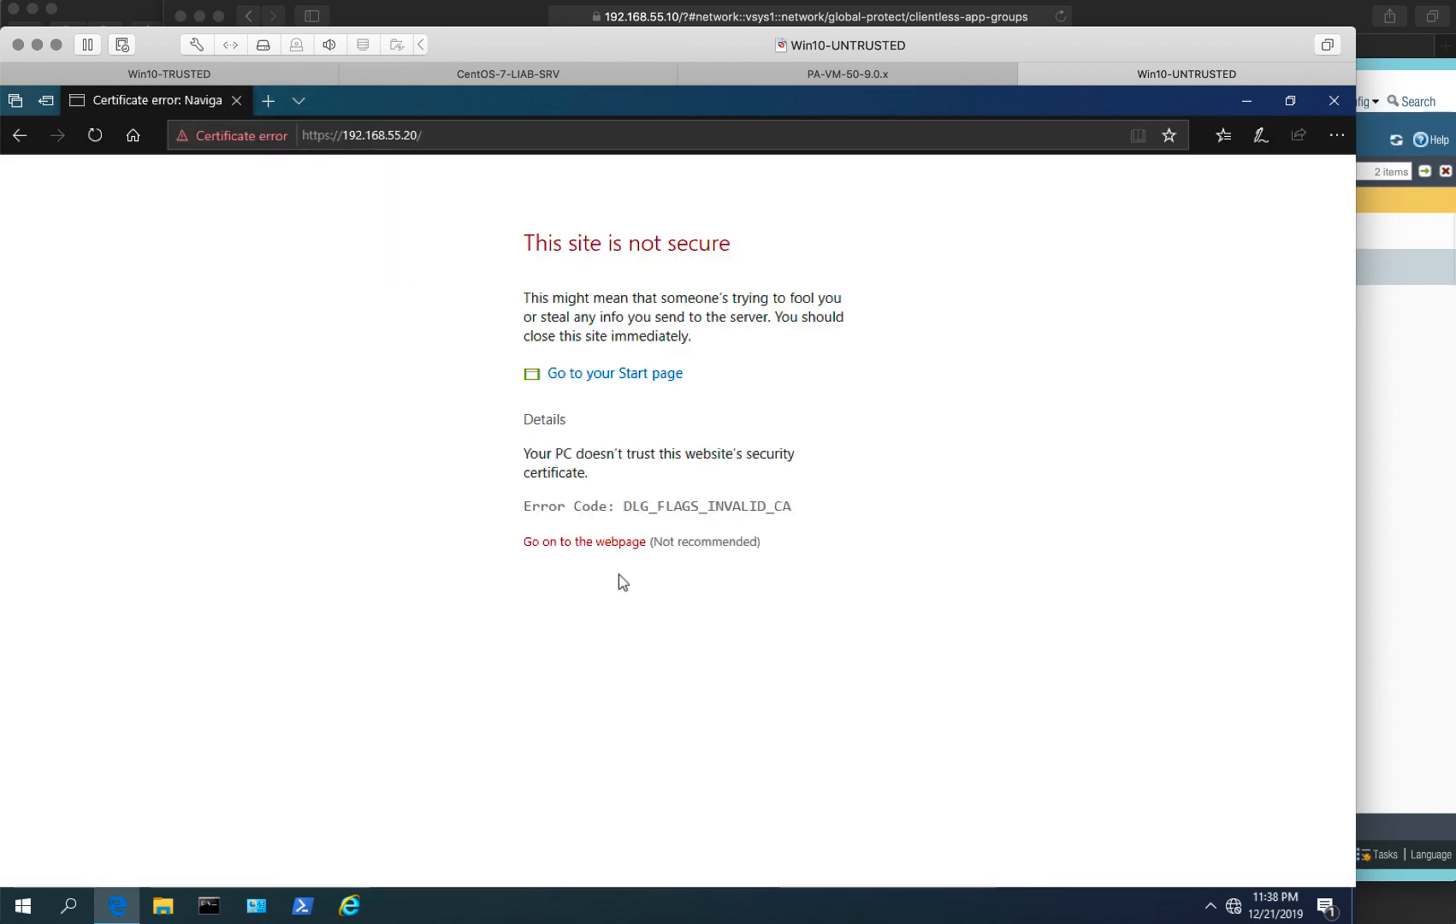
left_click(603, 544)
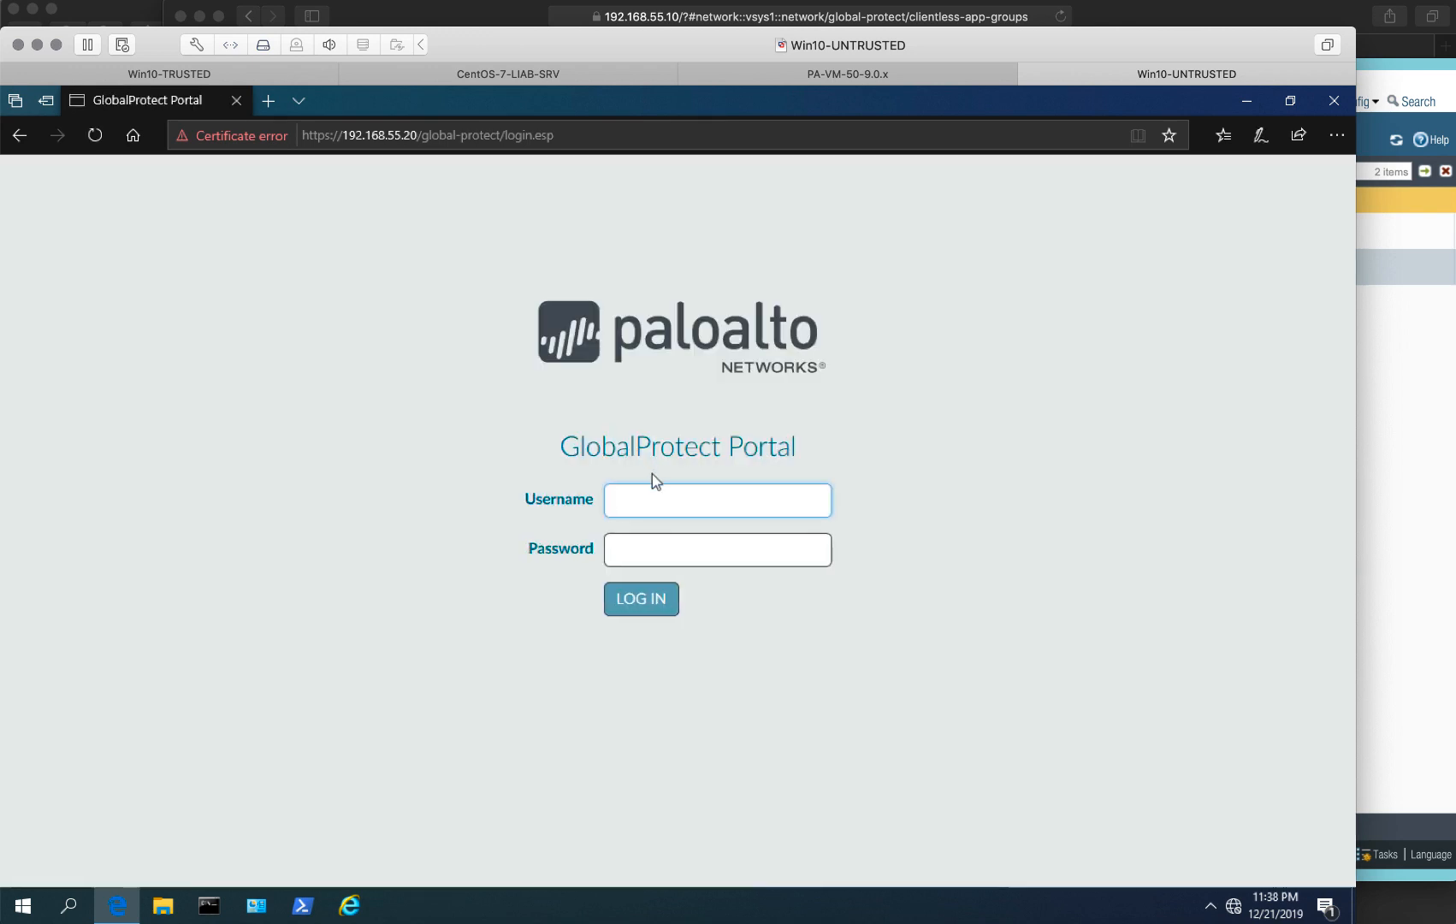
Step: Log in to the GlobalProtect portal as gpuser2 with the account password
type("gpuser2")
key("Tab")
type("******")
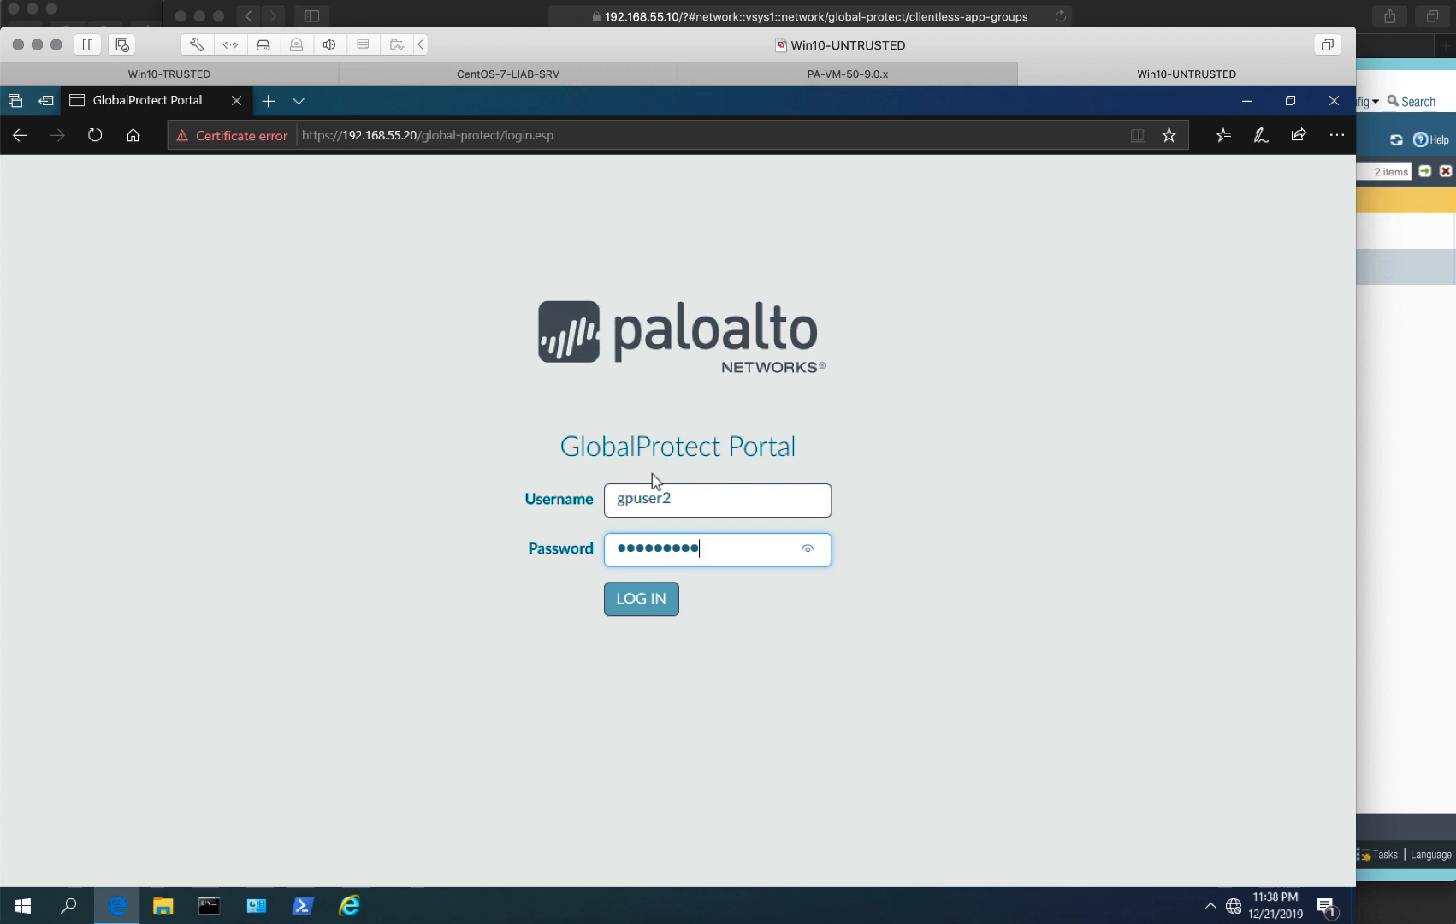
key("Return")
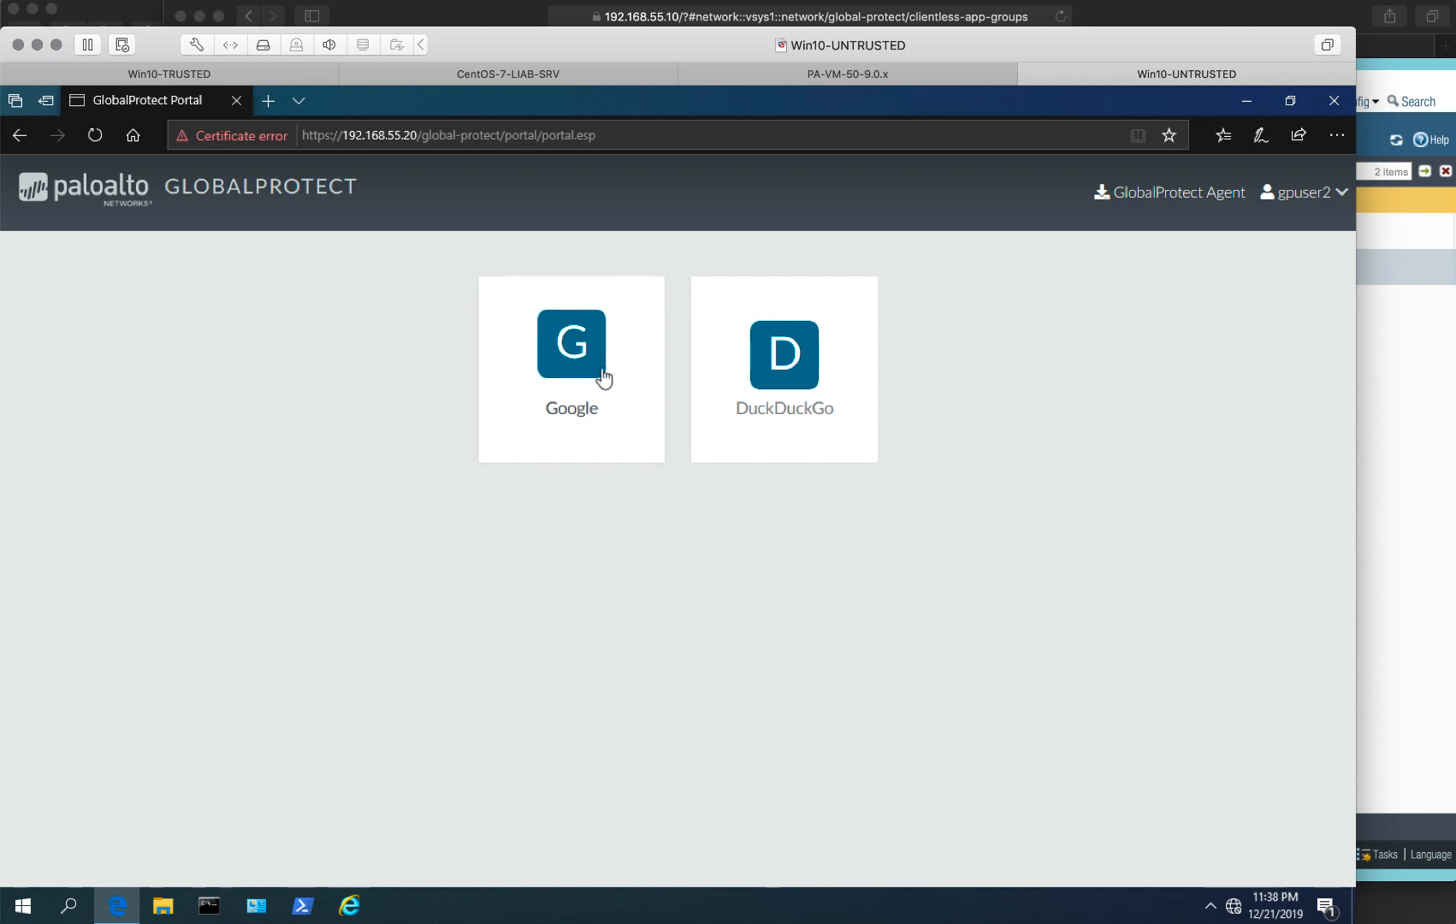
Step: Launch the DuckDuckGo app from the portal and continue past its certificate warning
left_click(787, 366)
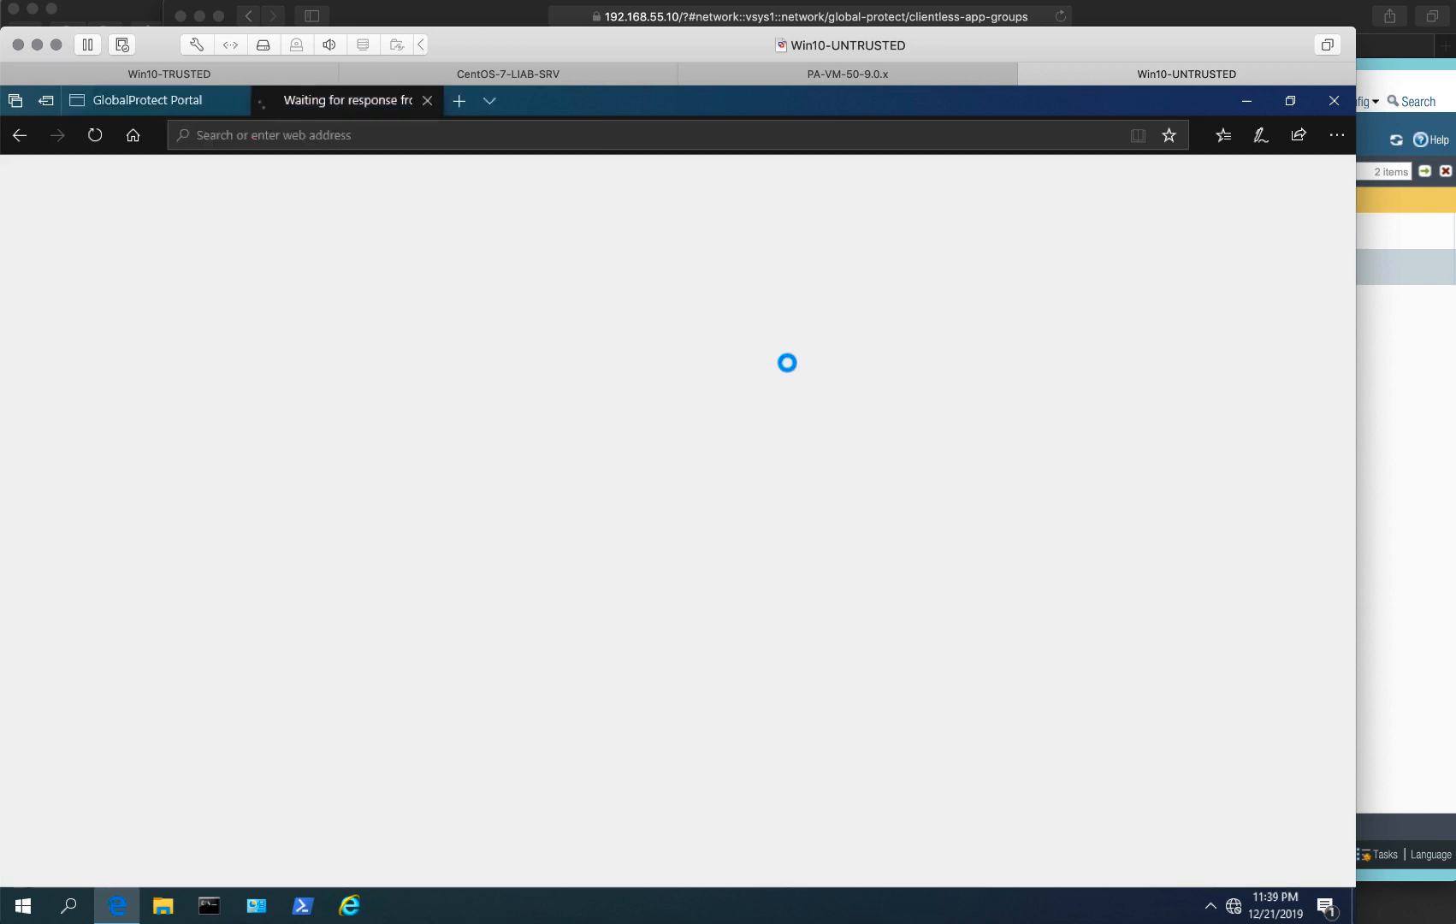
left_click(541, 424)
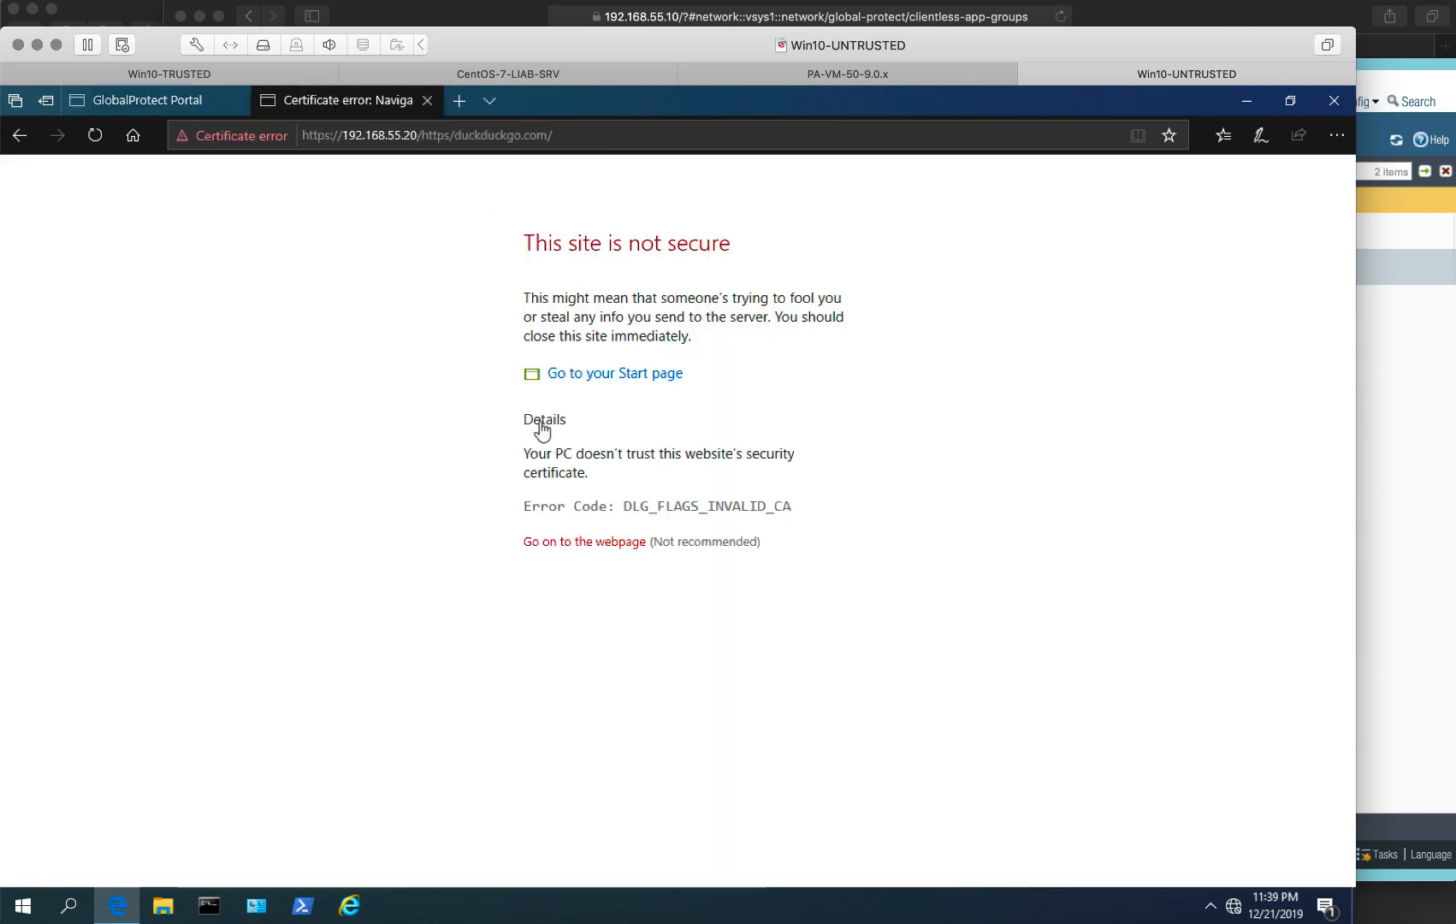
left_click(615, 542)
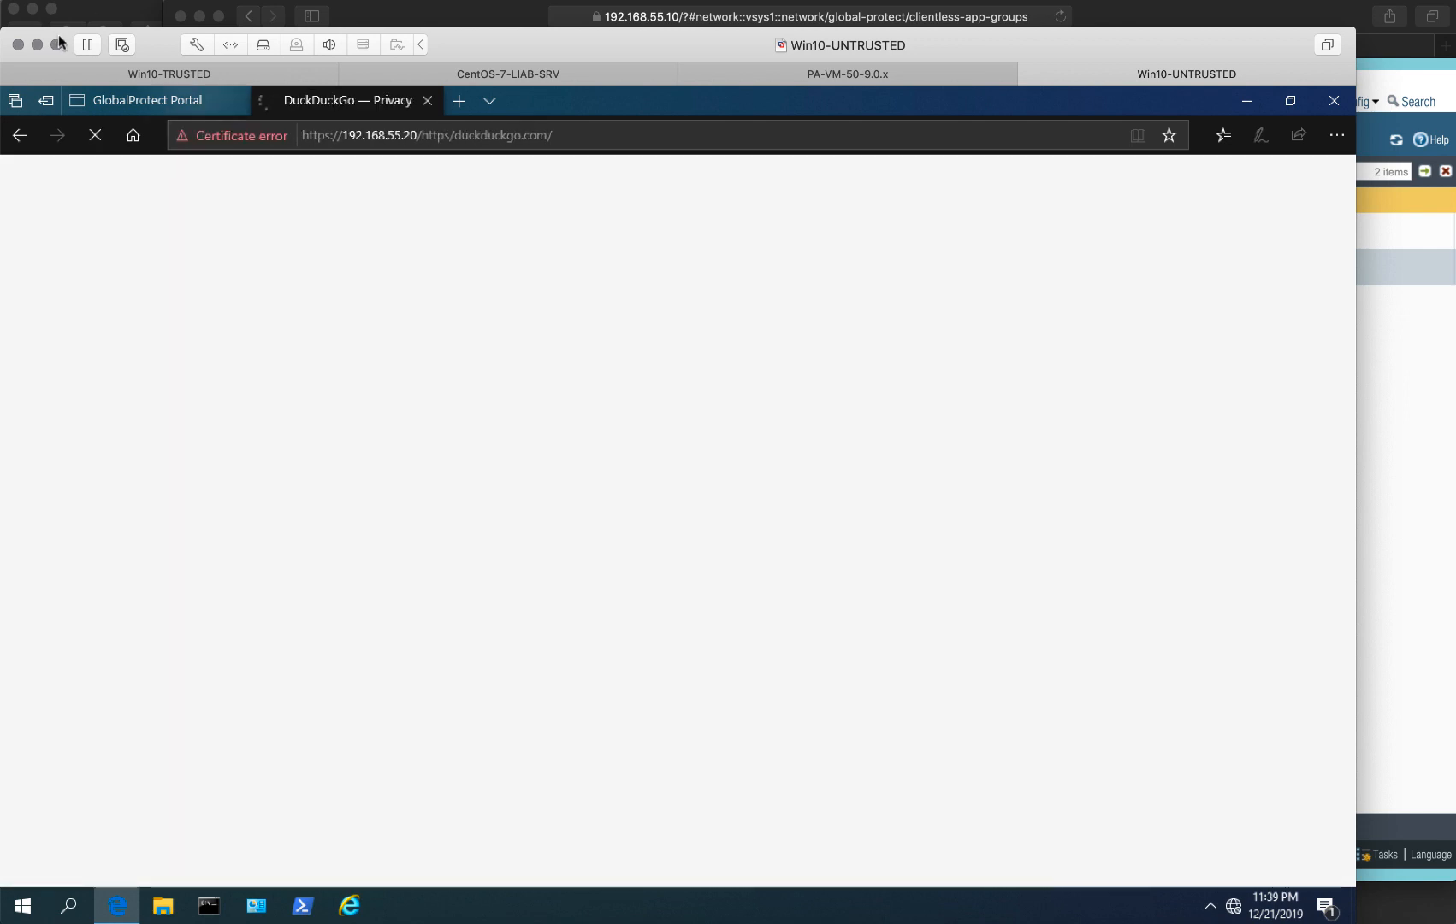
Step: Return to the portal, launch the Google app and continue past its certificate warning
left_click(130, 89)
left_click(561, 382)
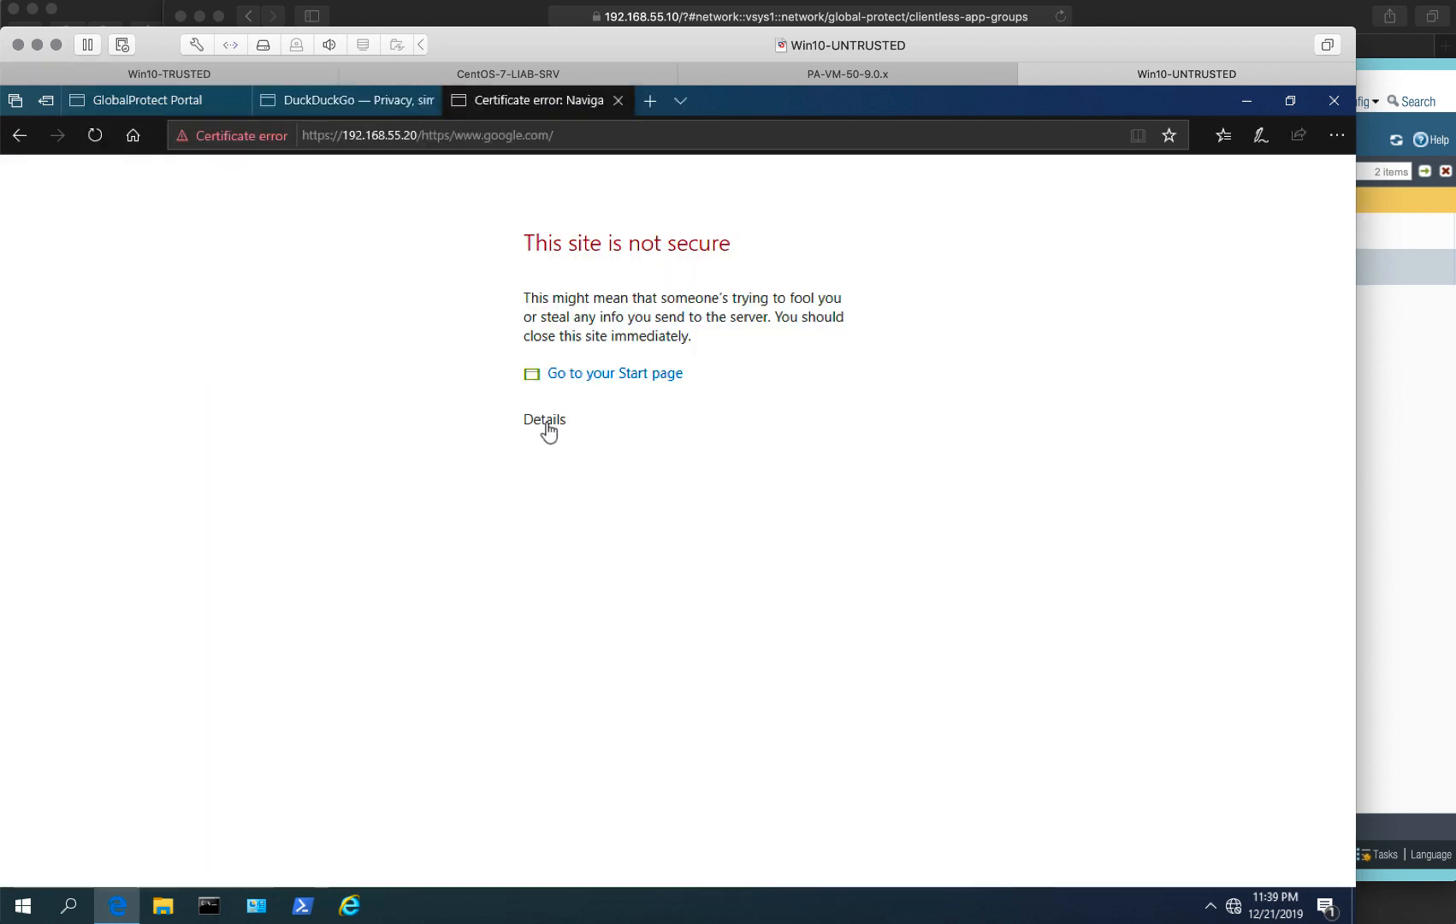
left_click(546, 423)
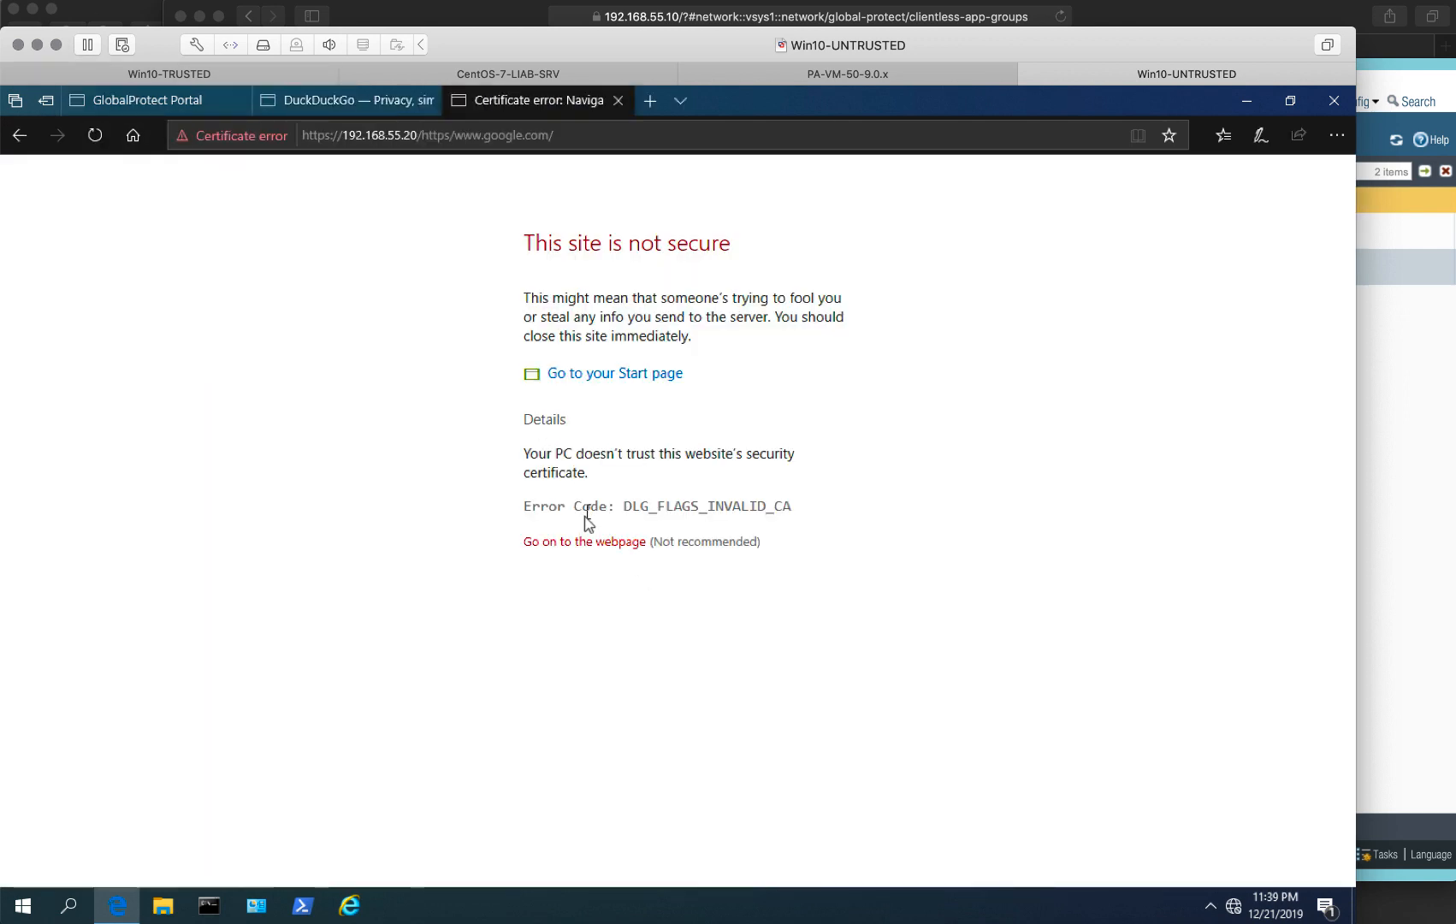
left_click(581, 542)
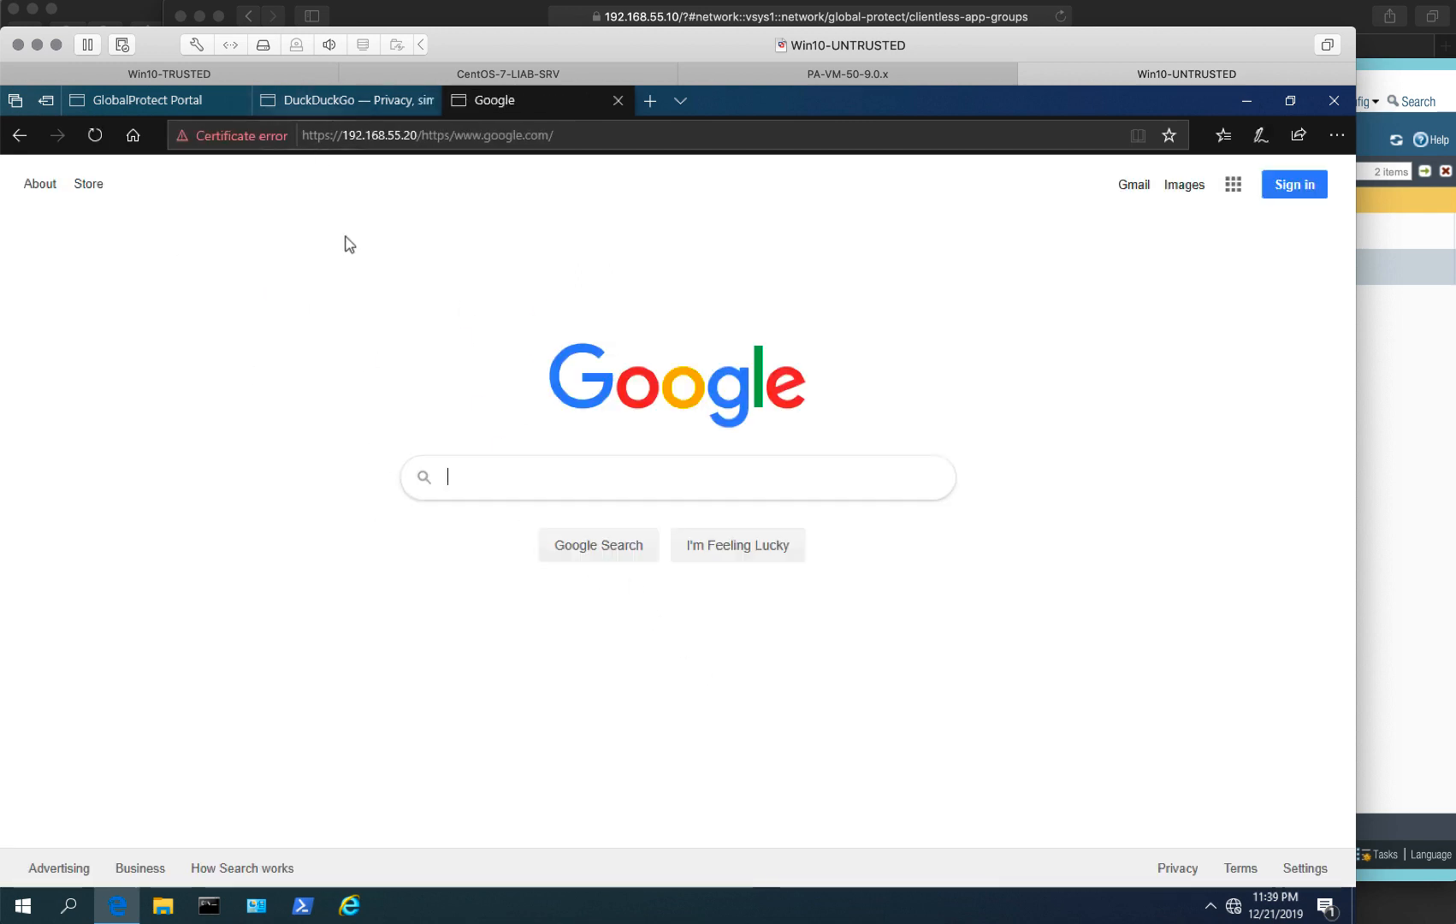
Step: Compare the DuckDuckGo and Google pages opened through the portal, then return to the portal's application page
left_click(330, 101)
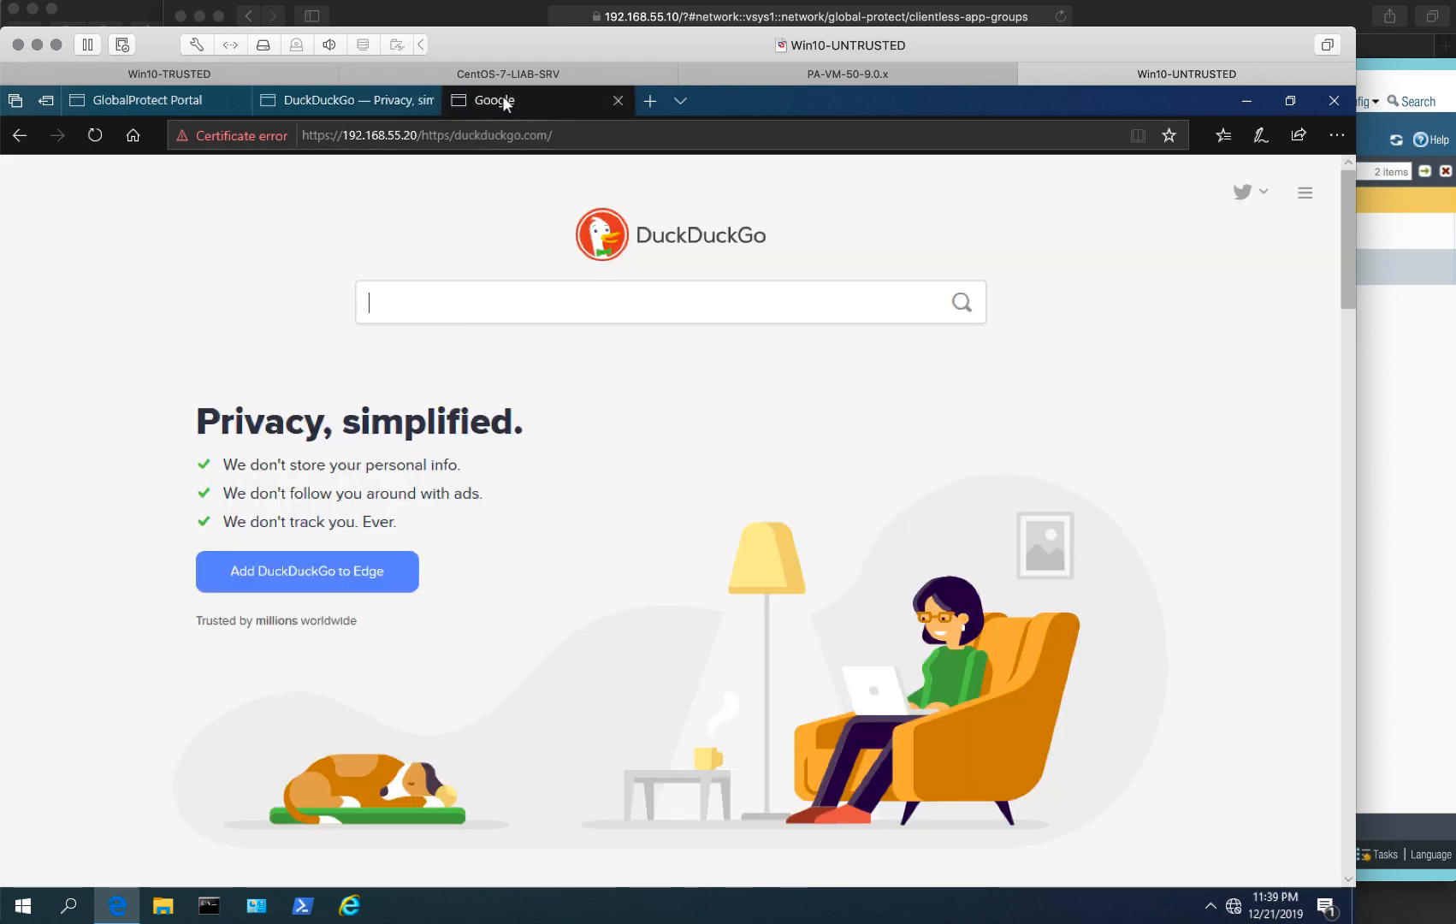
left_click(505, 102)
left_click(343, 98)
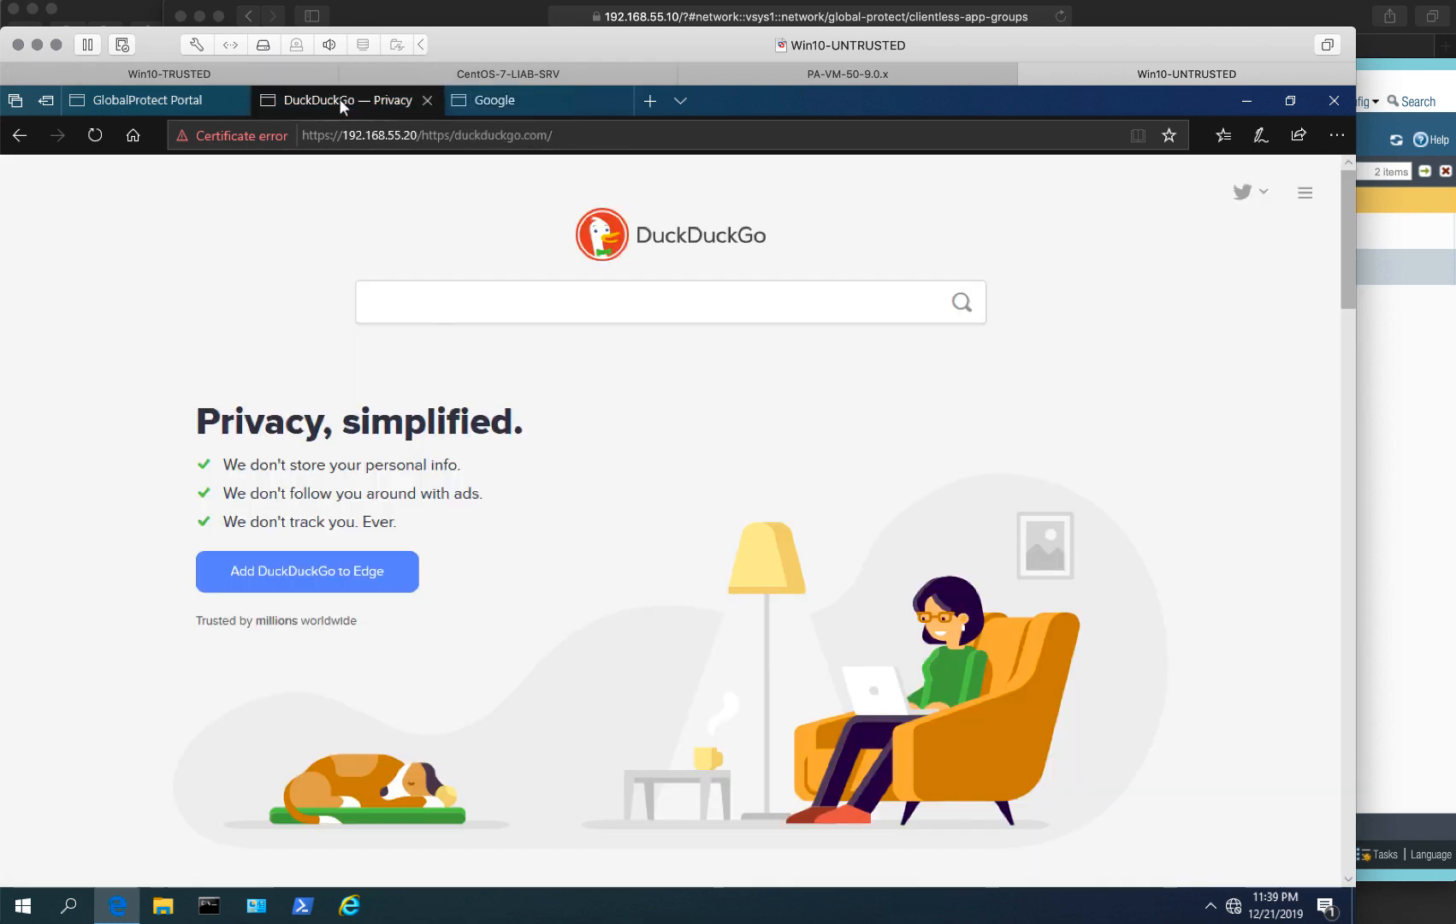
left_click(214, 104)
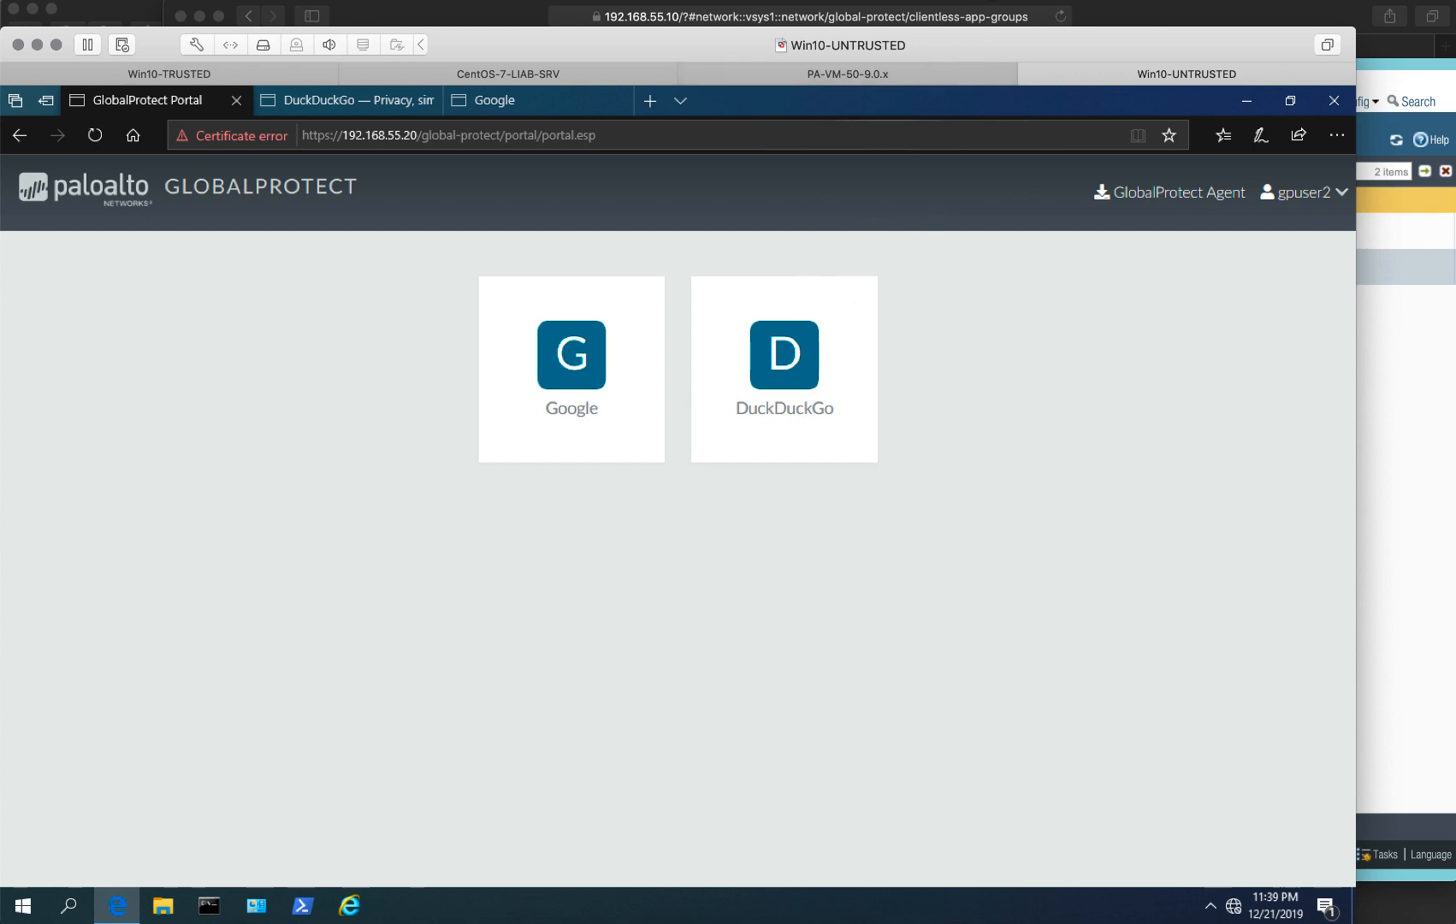
left_click(992, 1)
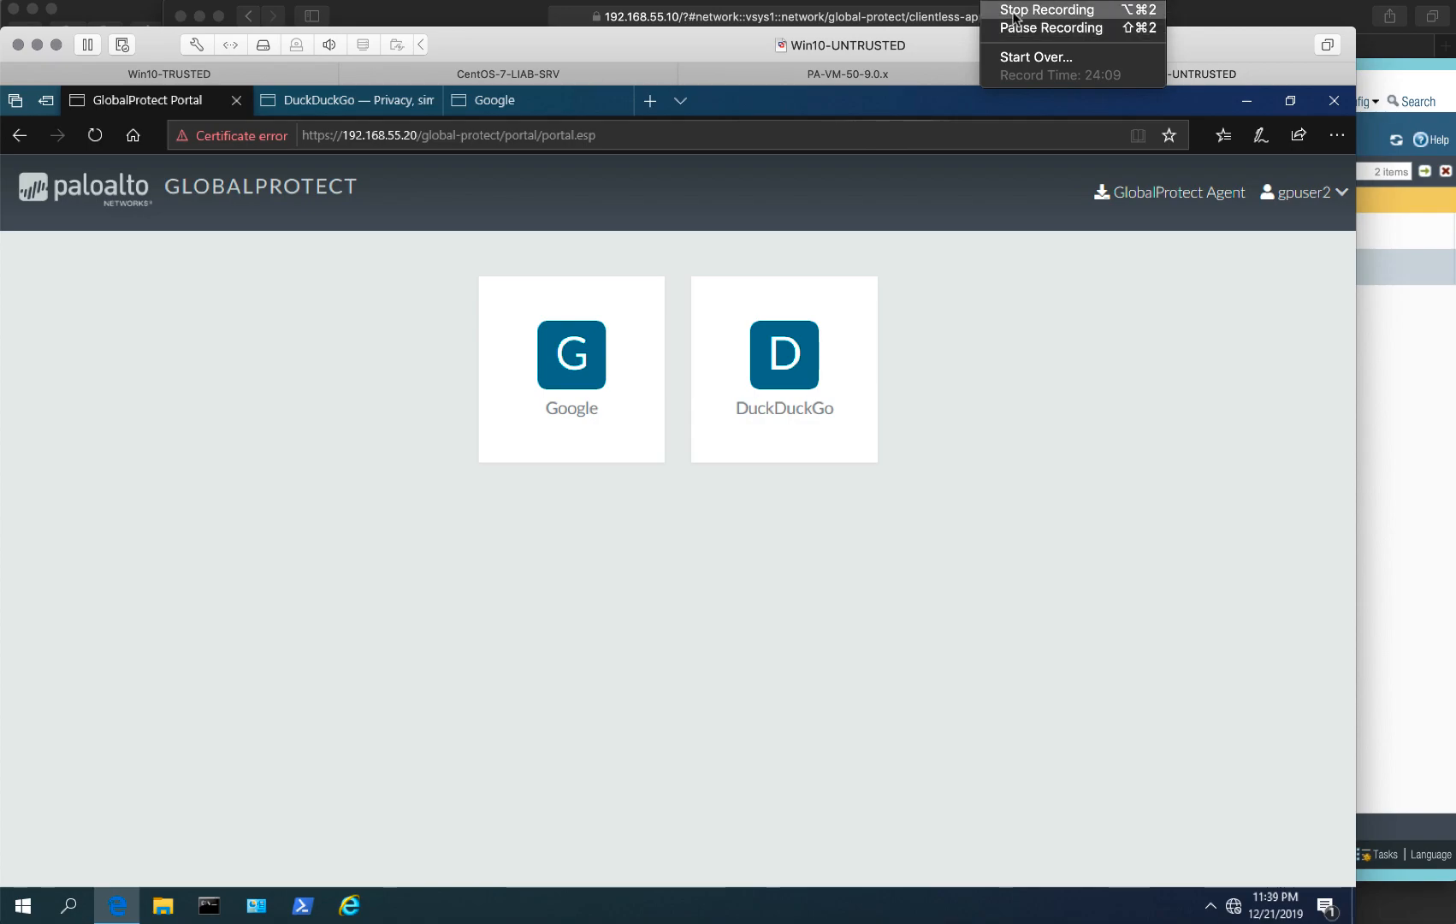